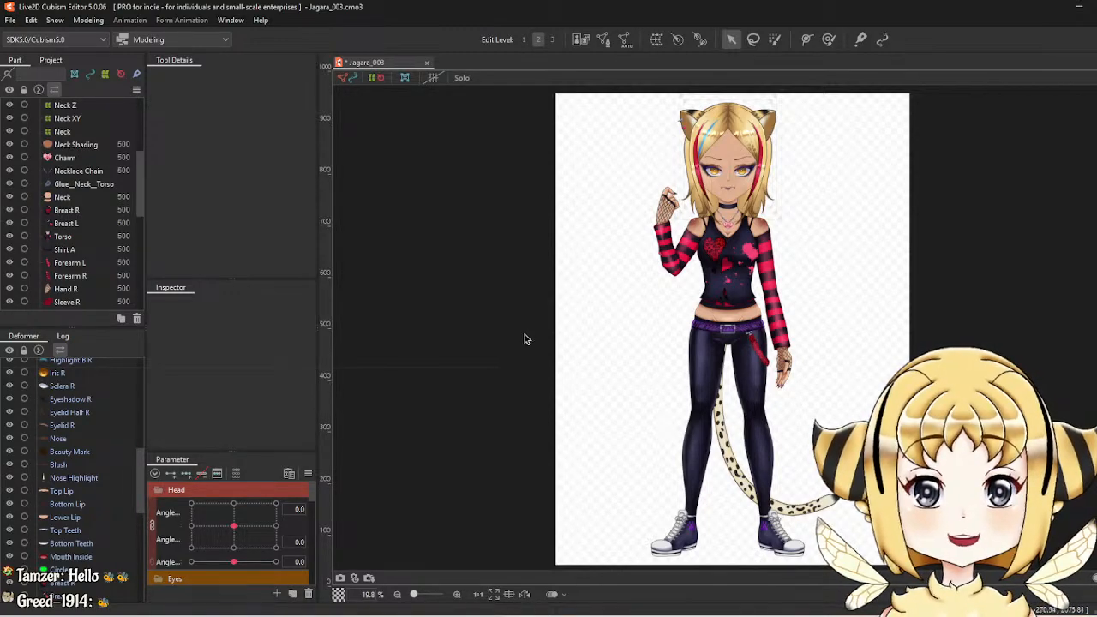
Examine the character artwork as a whole and up close, from the face down to the legs.
drag(523, 338, 501, 339)
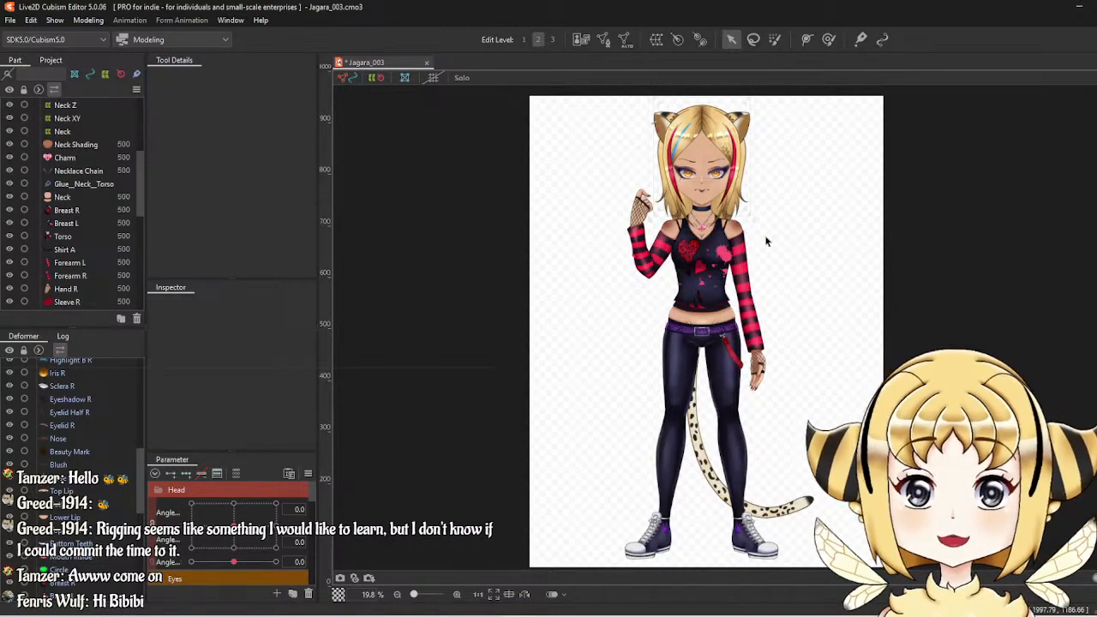
mouse_move(825, 188)
mouse_down()
mouse_move(825, 221)
mouse_move(817, 177)
mouse_up()
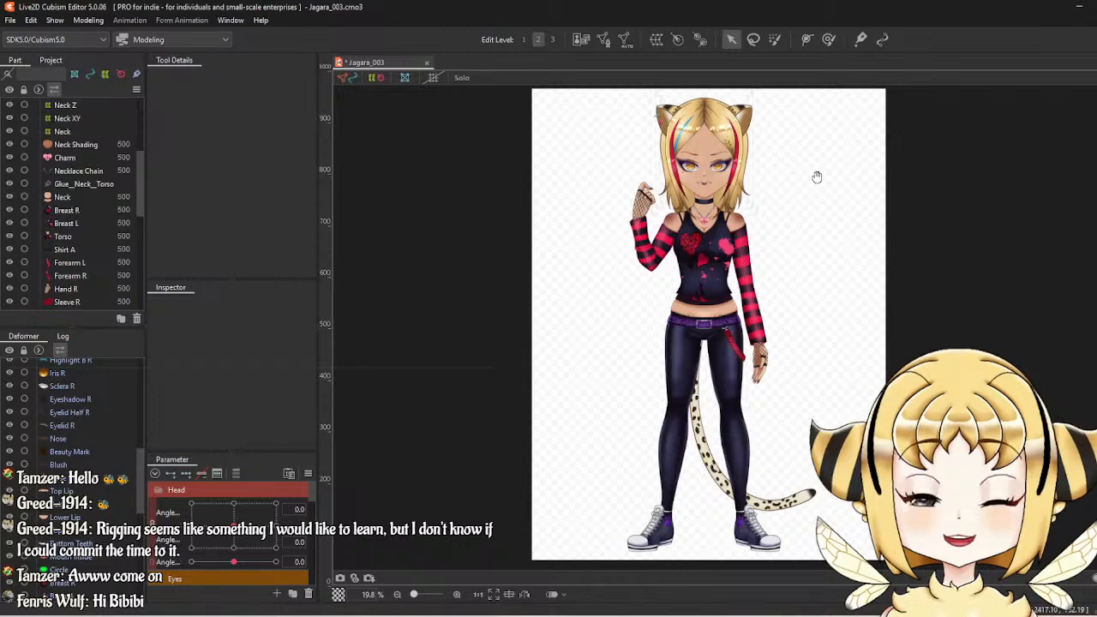
scroll(779, 235, up, 5)
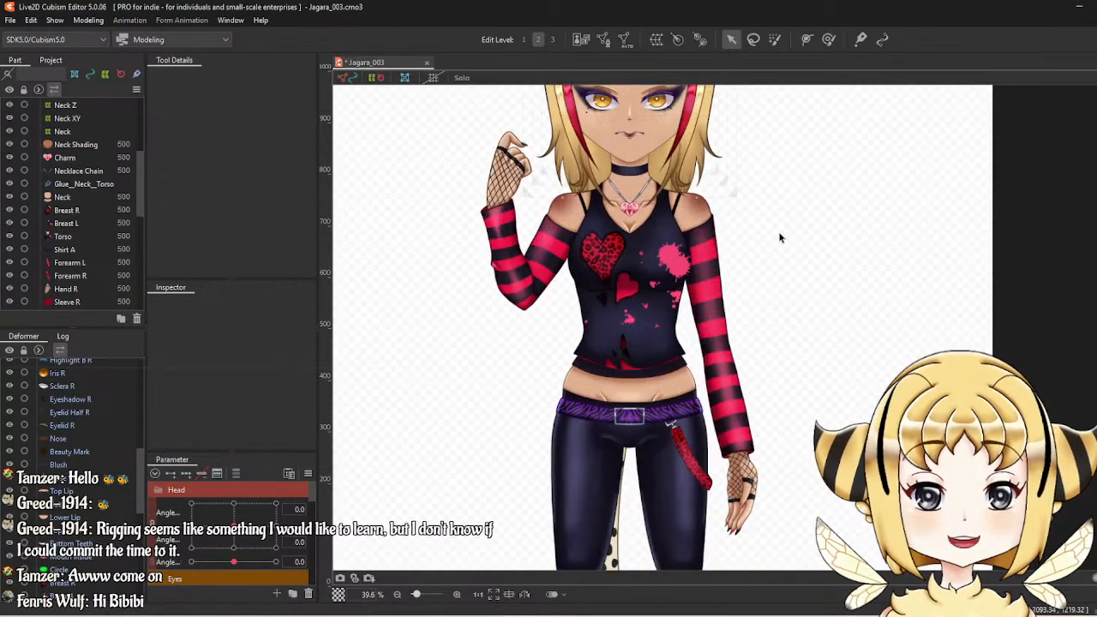
scroll(854, 338, down, 1)
drag(854, 337, 874, 375)
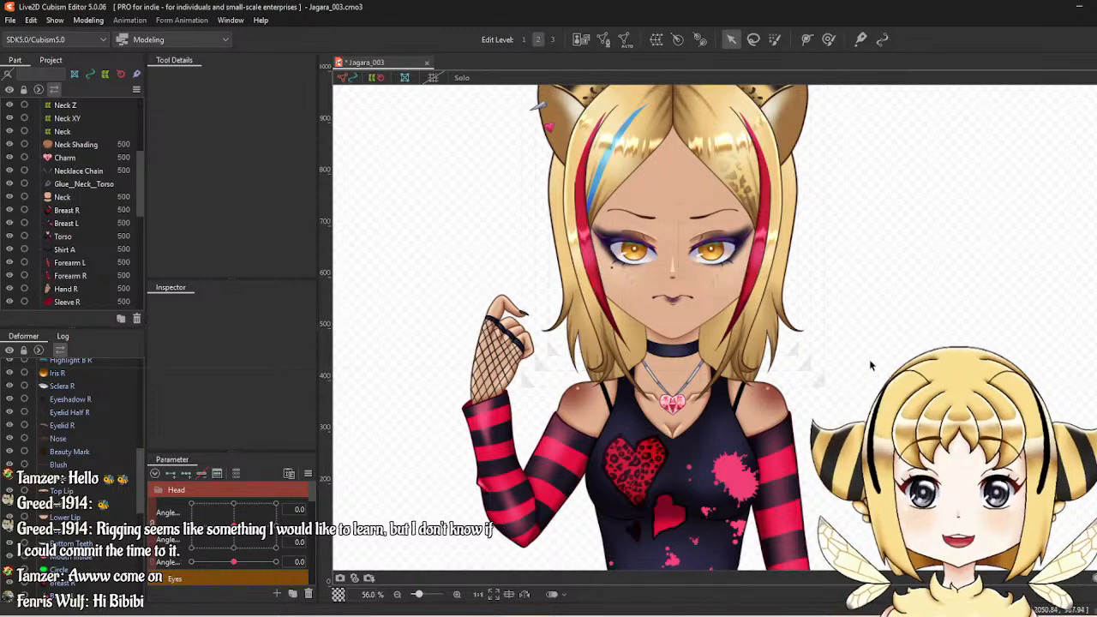
drag(869, 359, 872, 210)
drag(896, 456, 886, 394)
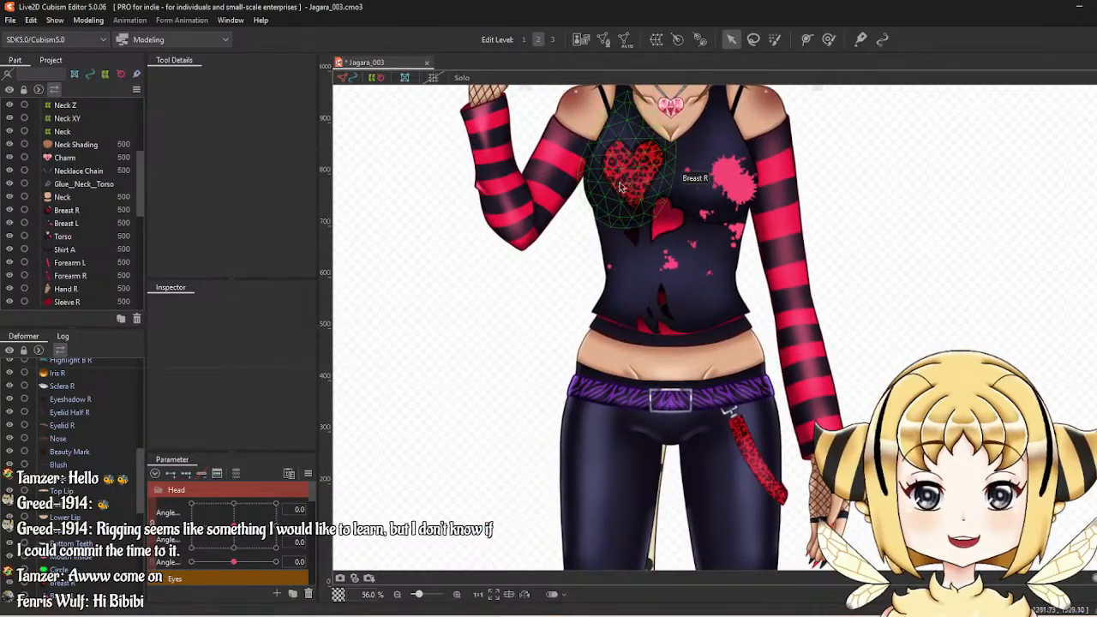
drag(895, 437, 897, 174)
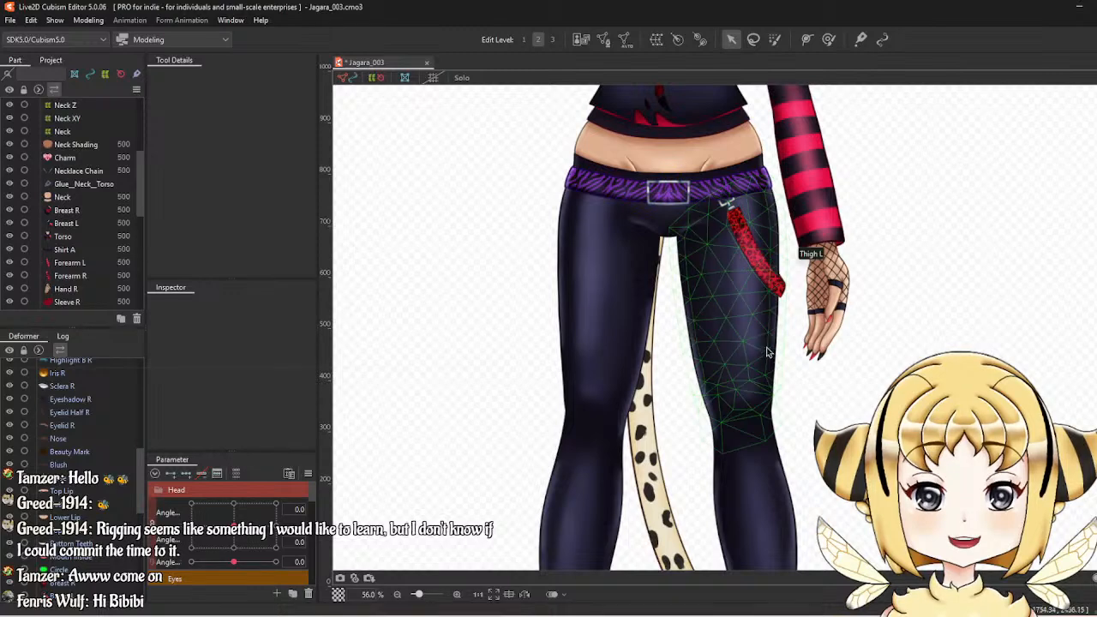
scroll(759, 238, down, 6)
drag(787, 366, 769, 345)
drag(849, 270, 842, 281)
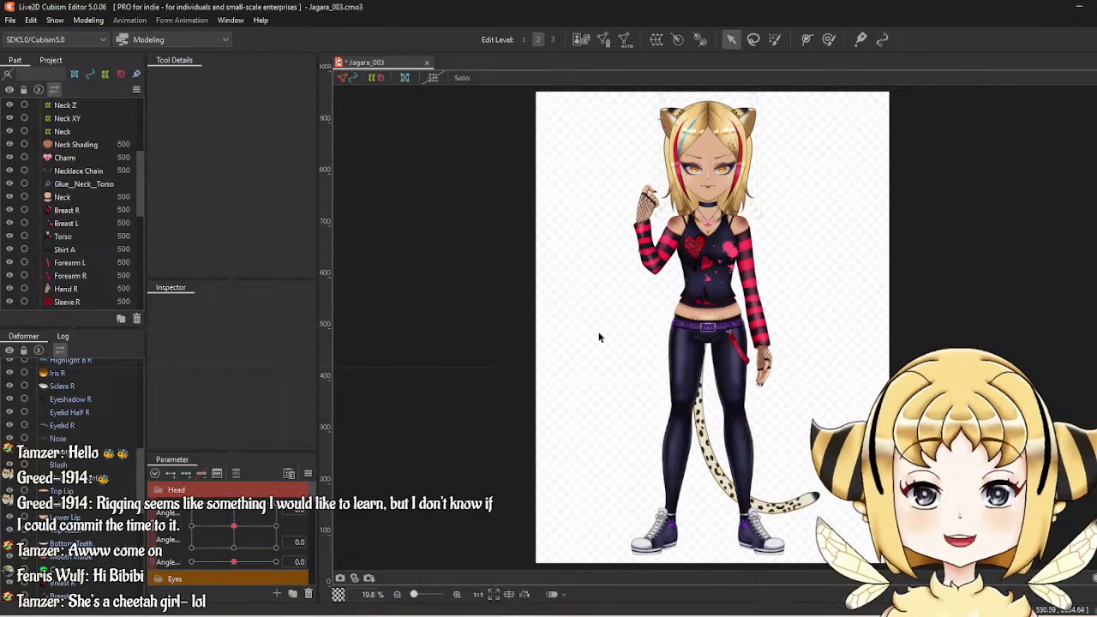
scroll(604, 241, up, 4)
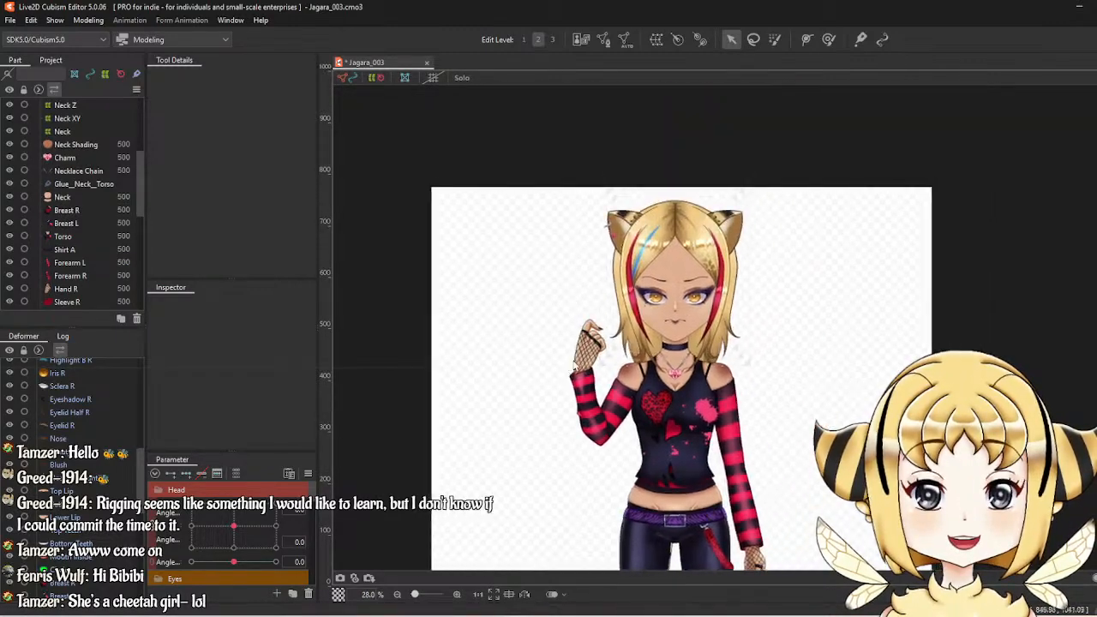
scroll(774, 312, up, 3)
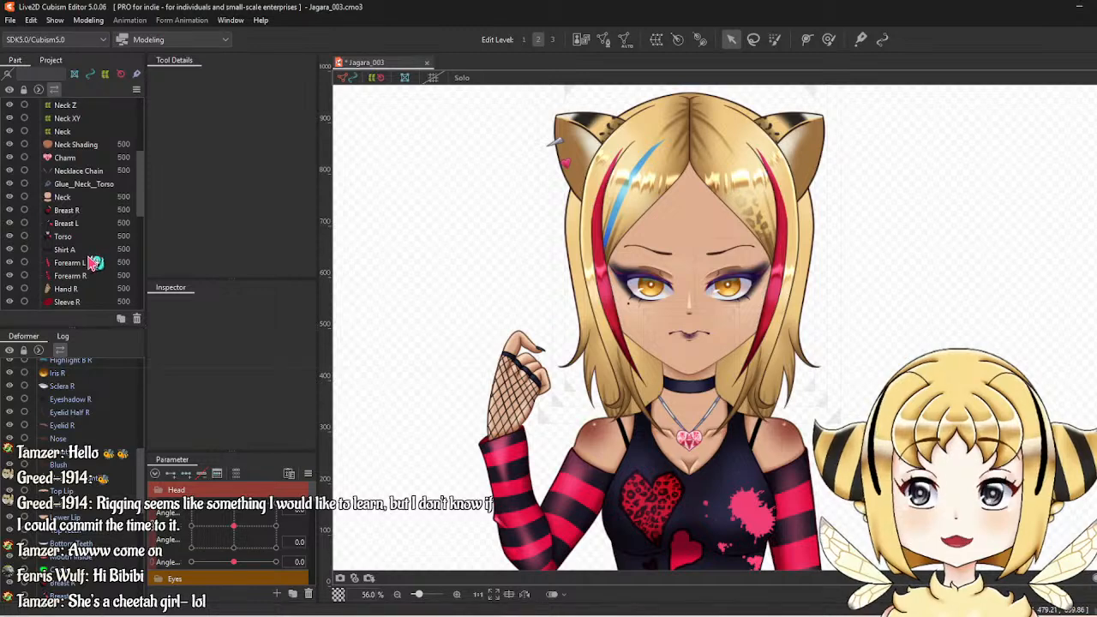
scroll(53, 253, down, 10)
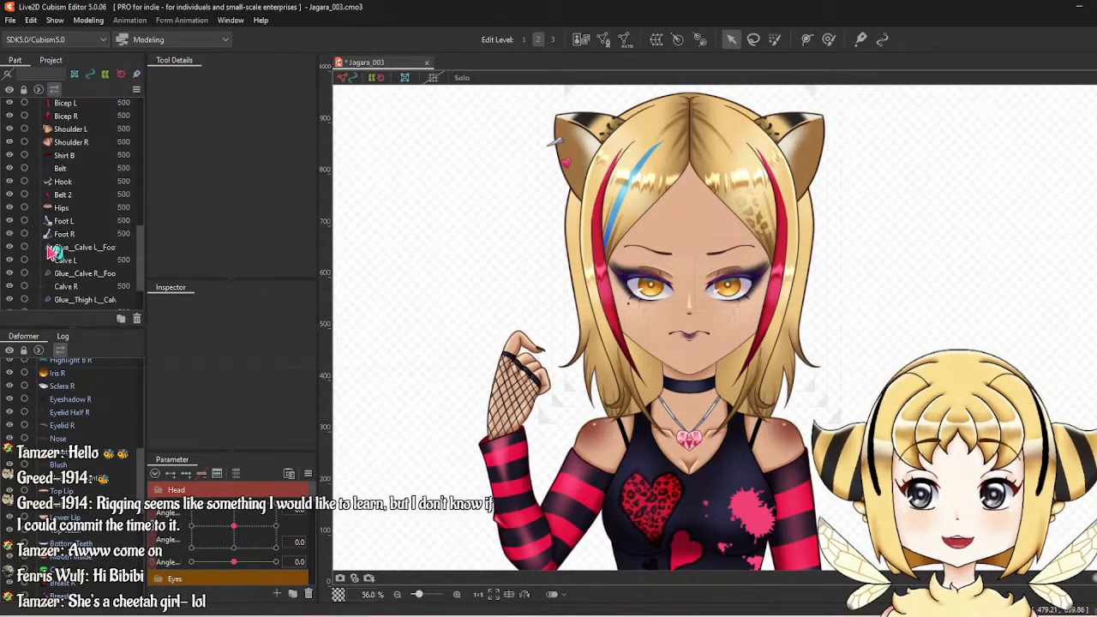
scroll(53, 253, up, 10)
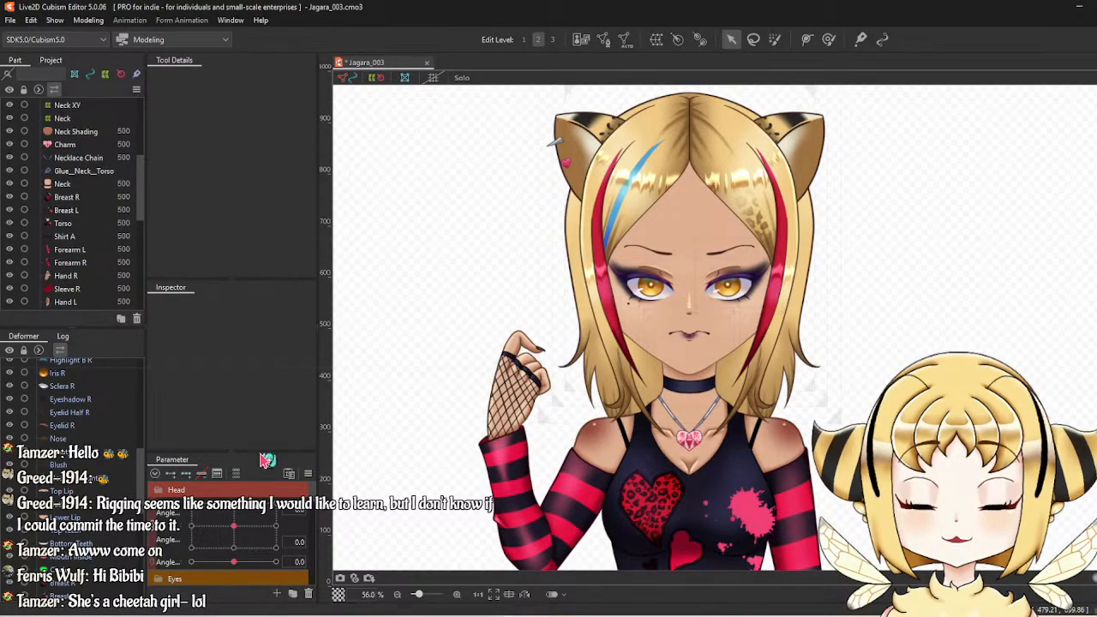
scroll(244, 517, down, 2)
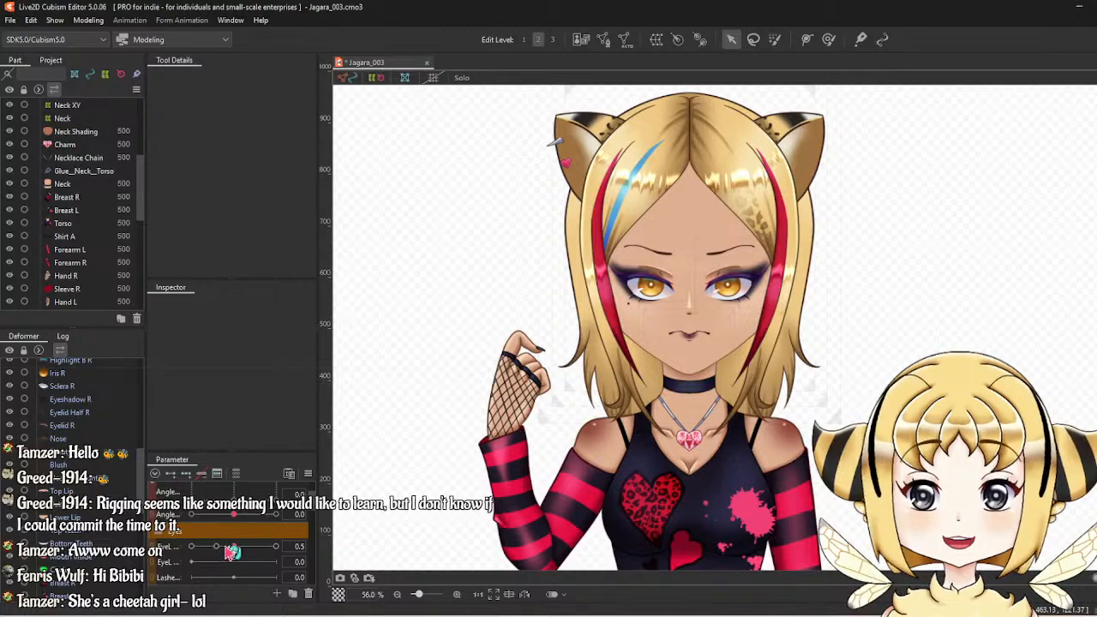
mouse_move(224, 549)
mouse_down()
mouse_move(151, 559)
mouse_move(245, 556)
mouse_move(260, 490)
mouse_move(287, 545)
mouse_move(236, 530)
mouse_move(264, 560)
mouse_move(233, 561)
mouse_up()
scroll(246, 529, up, 2)
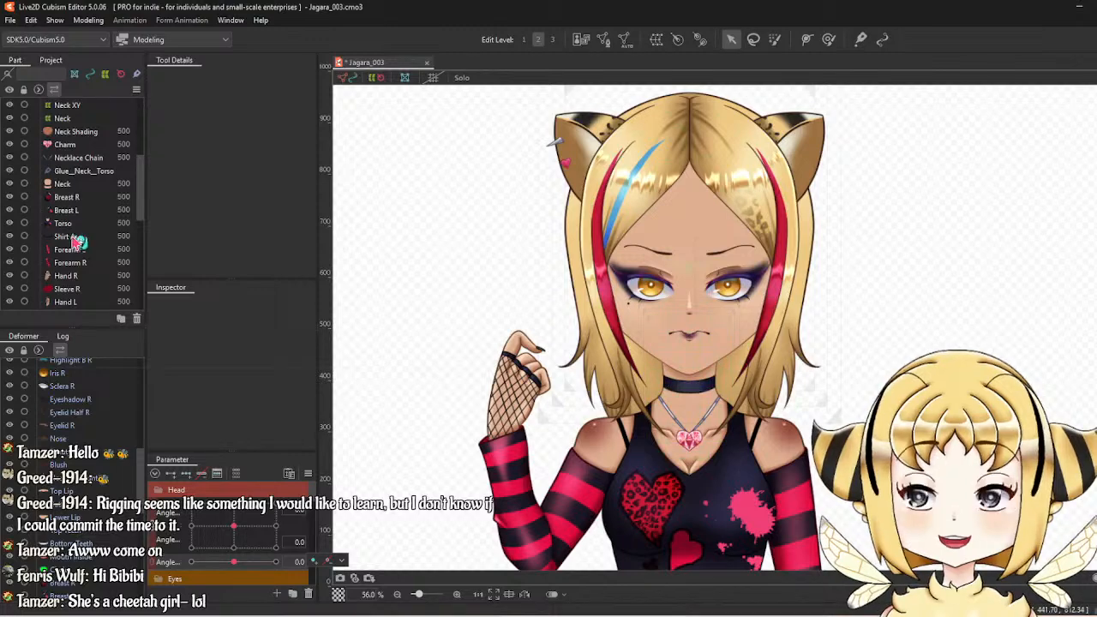
Delete the Chin Shading R and Chin Shading L meshes from the model.
scroll(65, 255, up, 3)
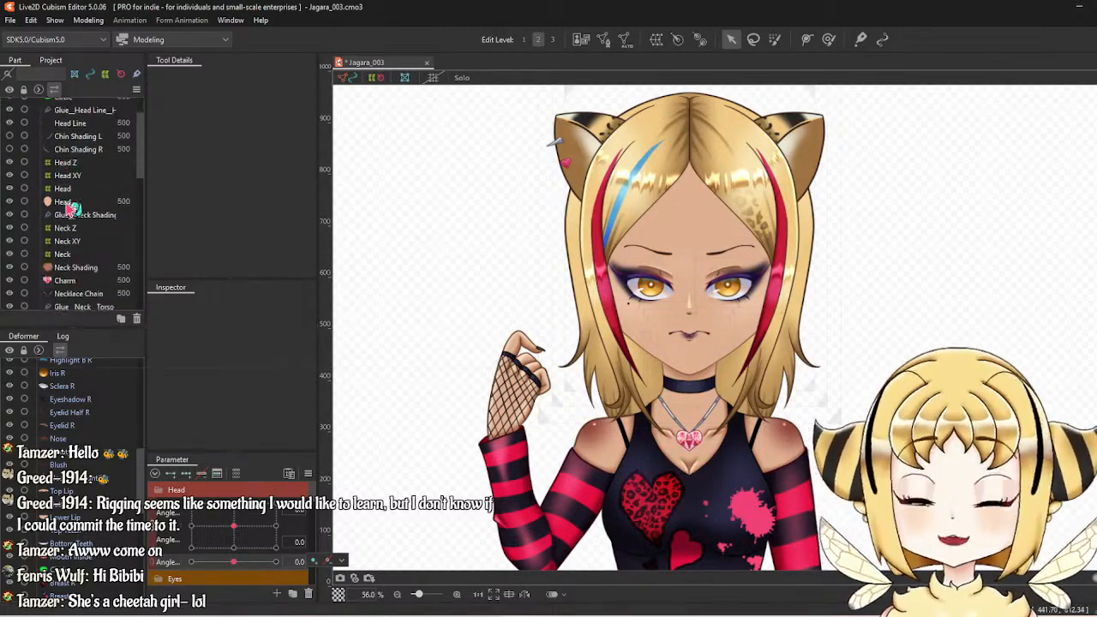
click(77, 197)
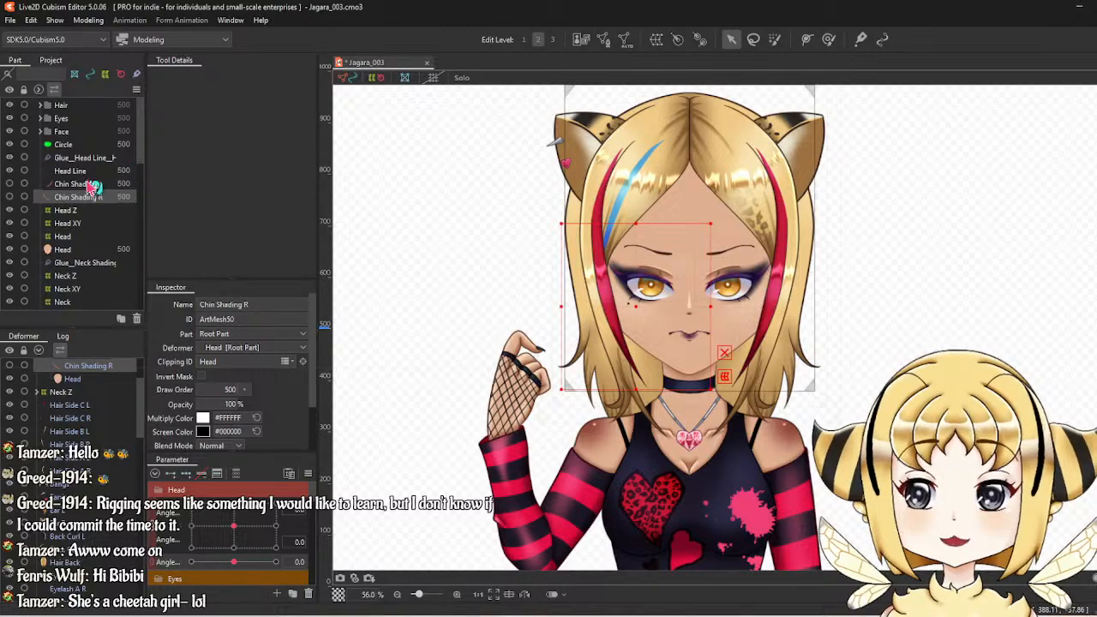
shift+click(88, 183)
key(Delete)
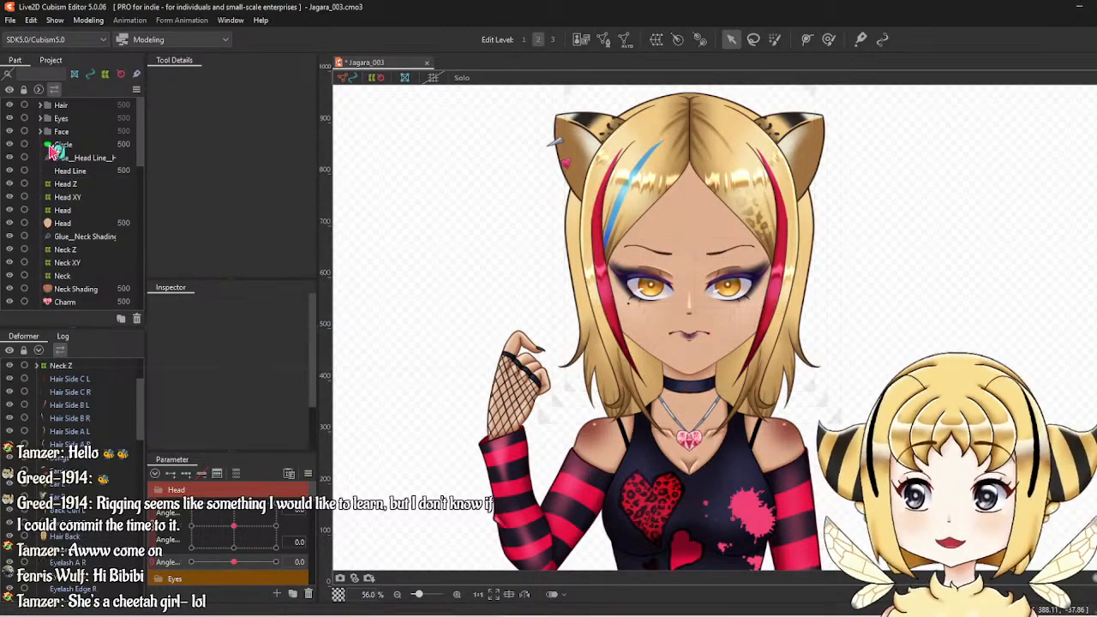
Hide the Hair, Eye R and Face parts so only the left eye remains on the head.
click(10, 105)
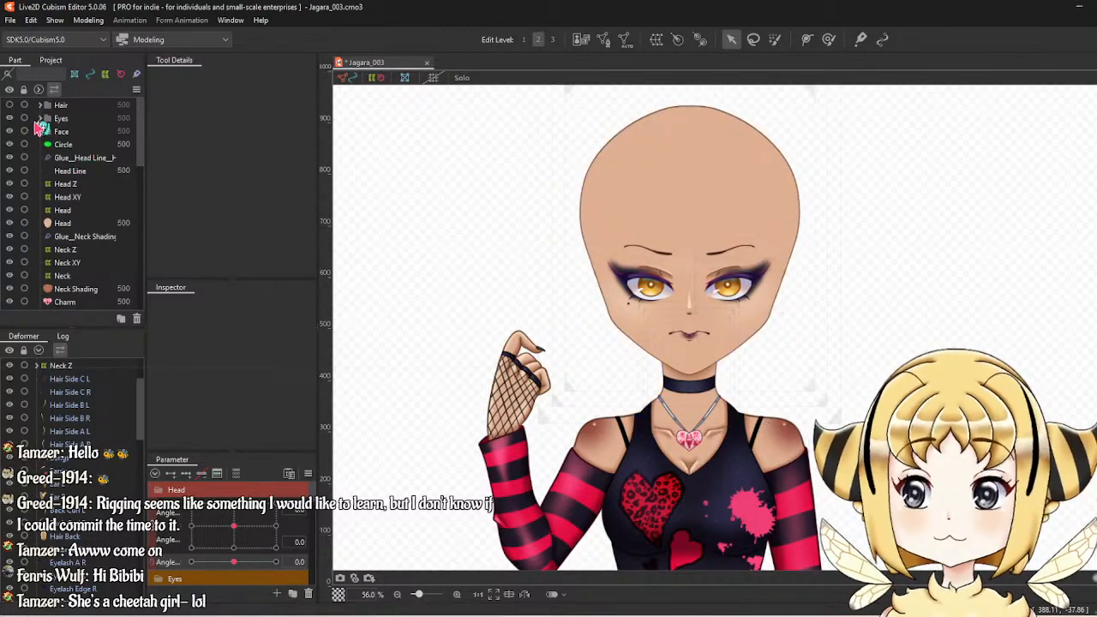
click(40, 118)
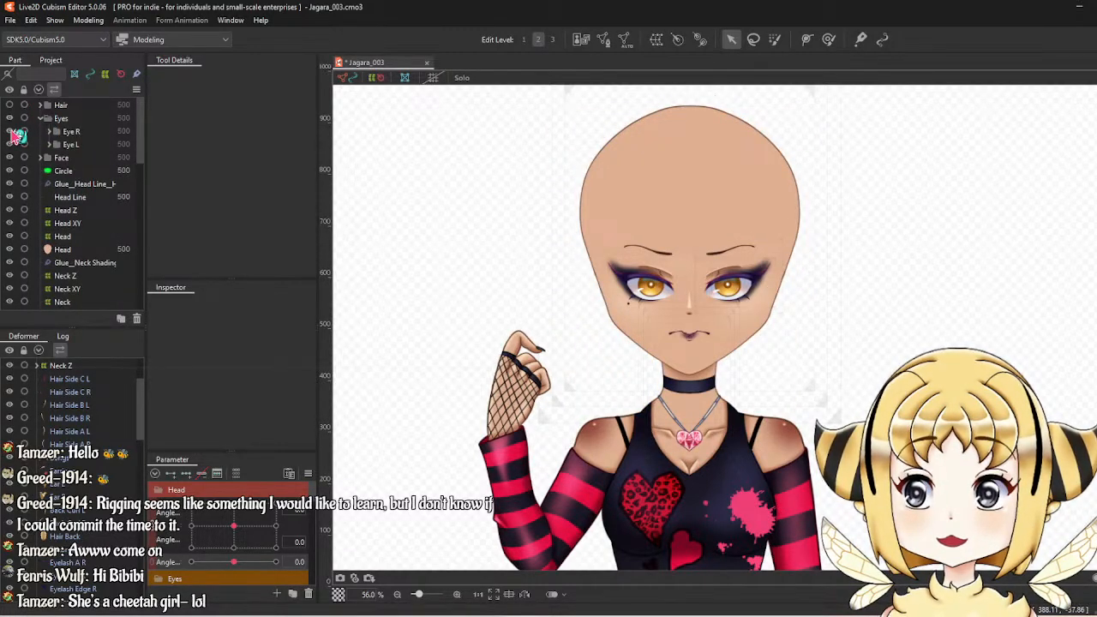
click(9, 131)
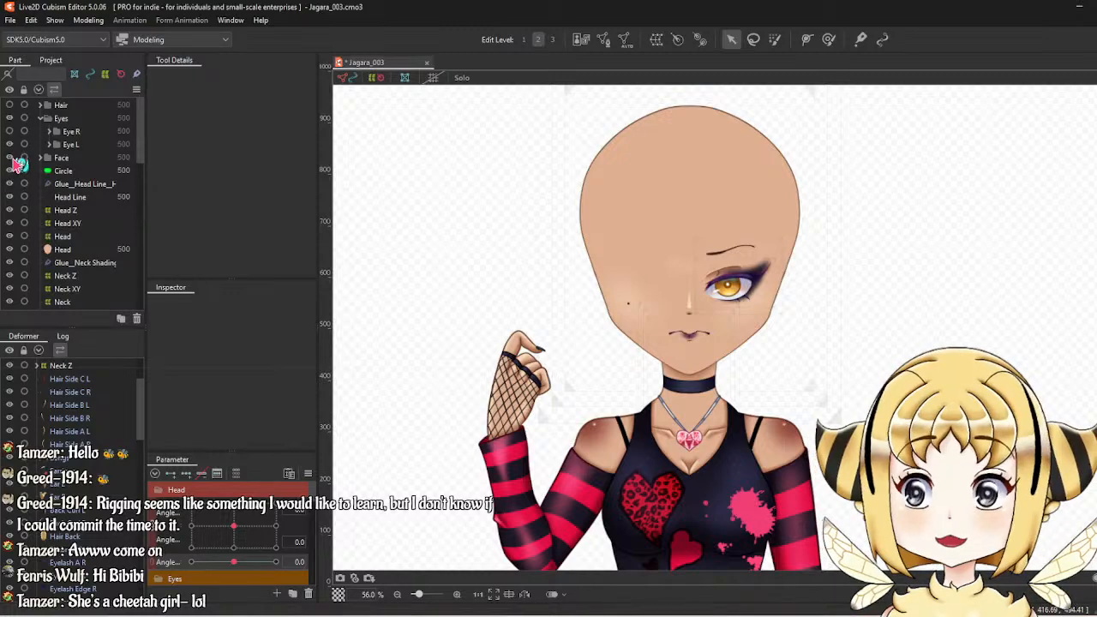
click(9, 158)
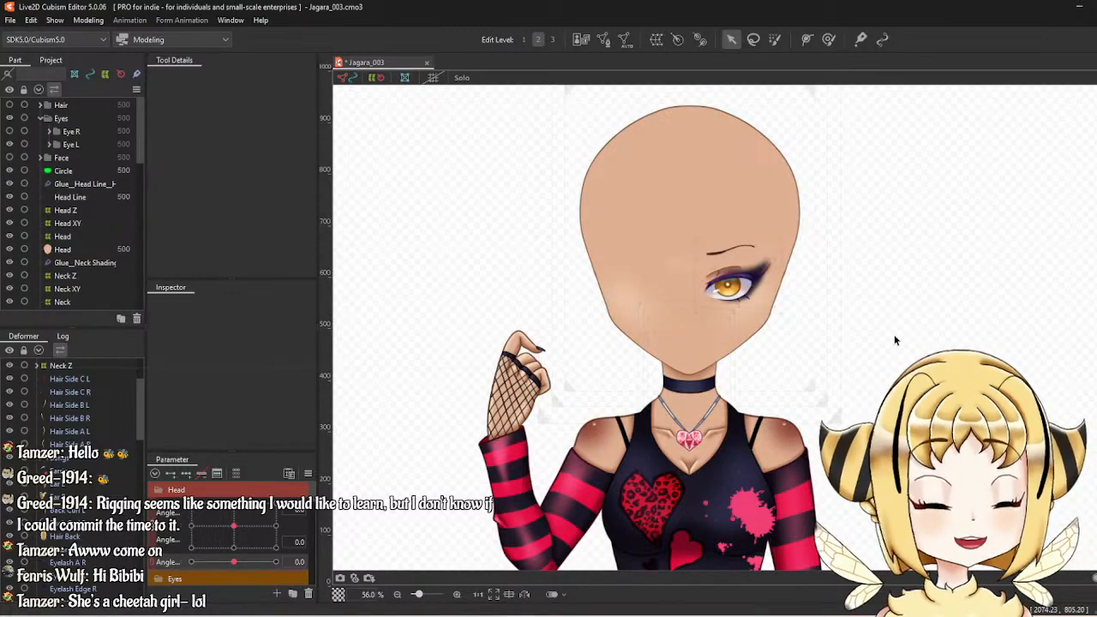
Expand the Eye L part and look through its lash, highlight, iris, eyeshadow and eyelid objects and the eye parameters.
scroll(750, 289, up, 3)
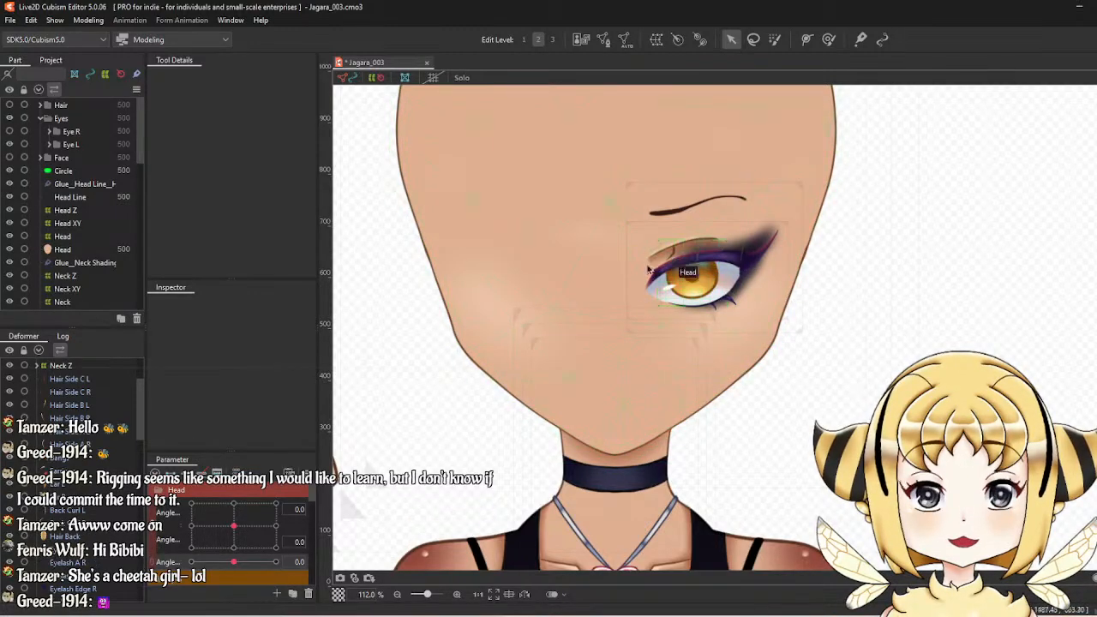
scroll(727, 248, up, 3)
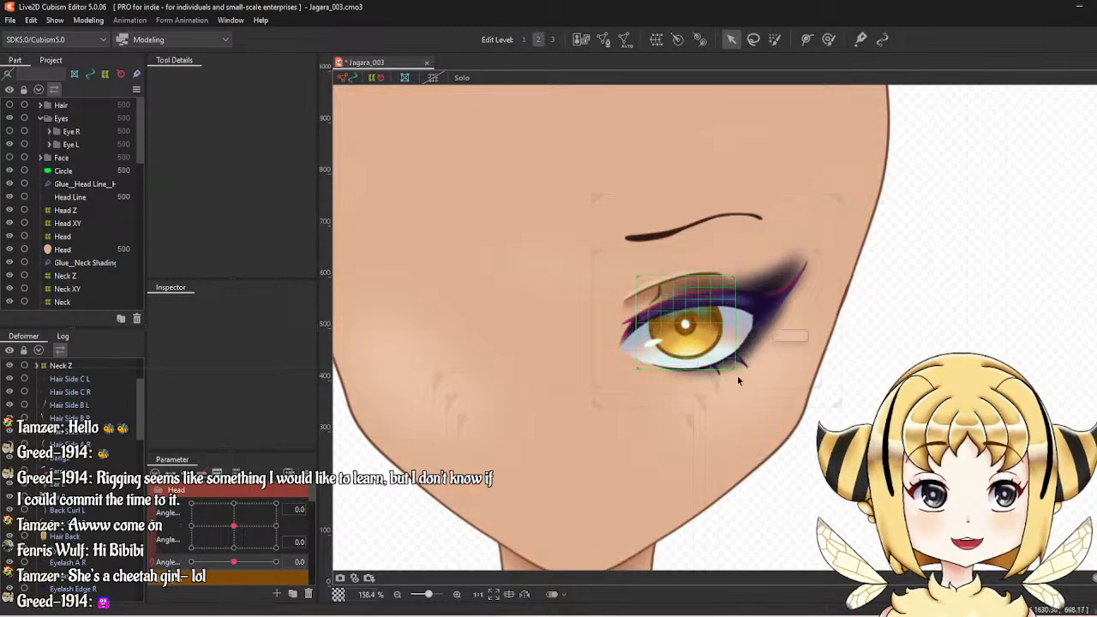
scroll(243, 545, down, 3)
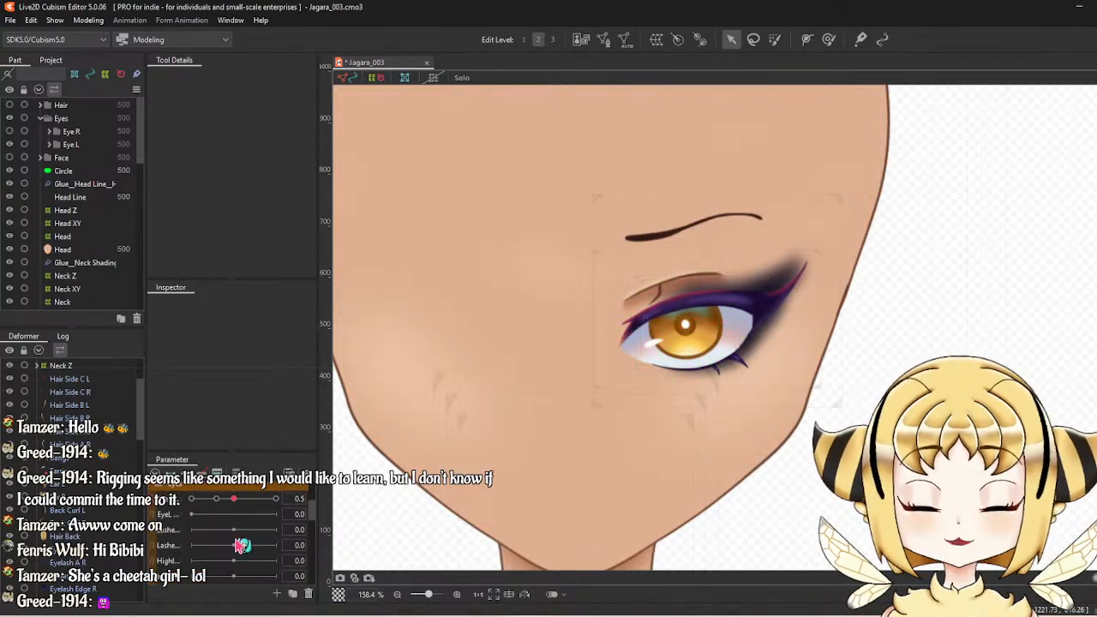
scroll(239, 547, down, 3)
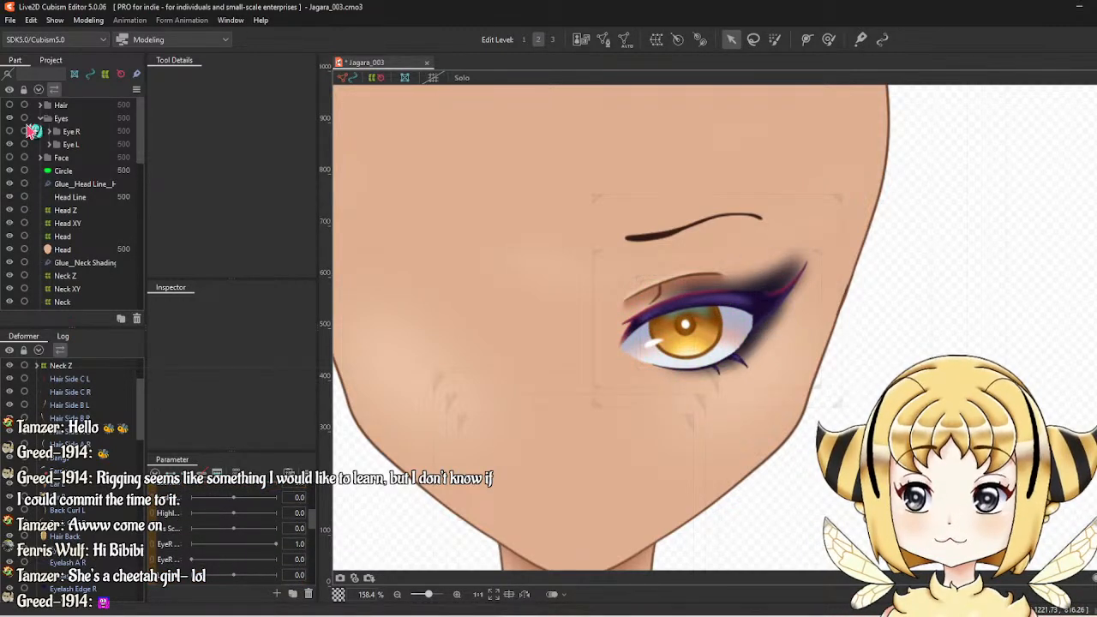
click(50, 144)
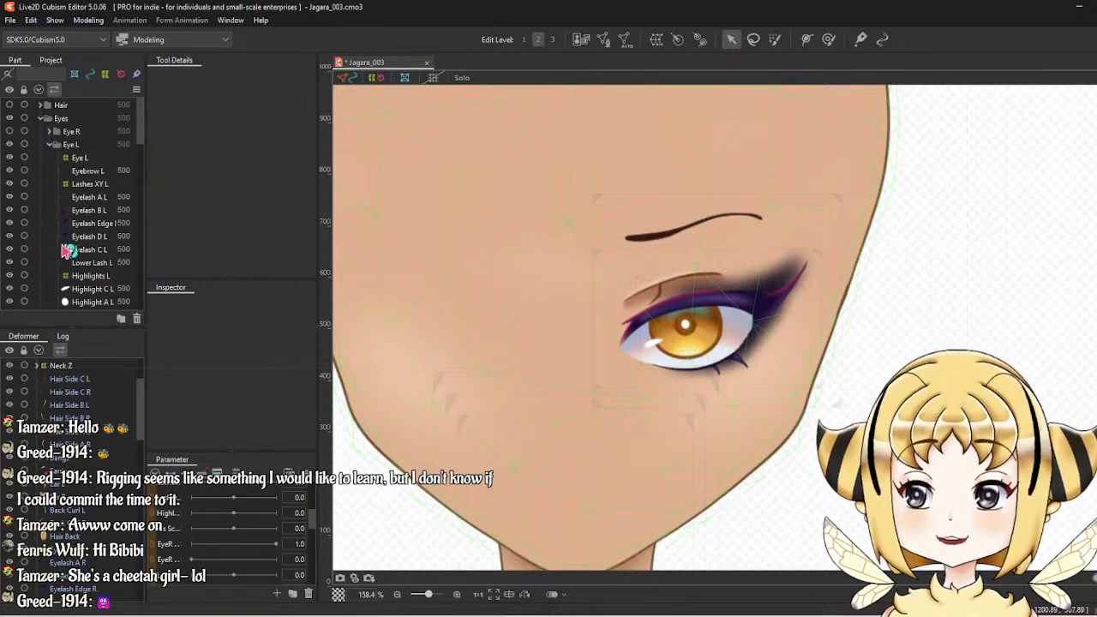
scroll(101, 202, down, 2)
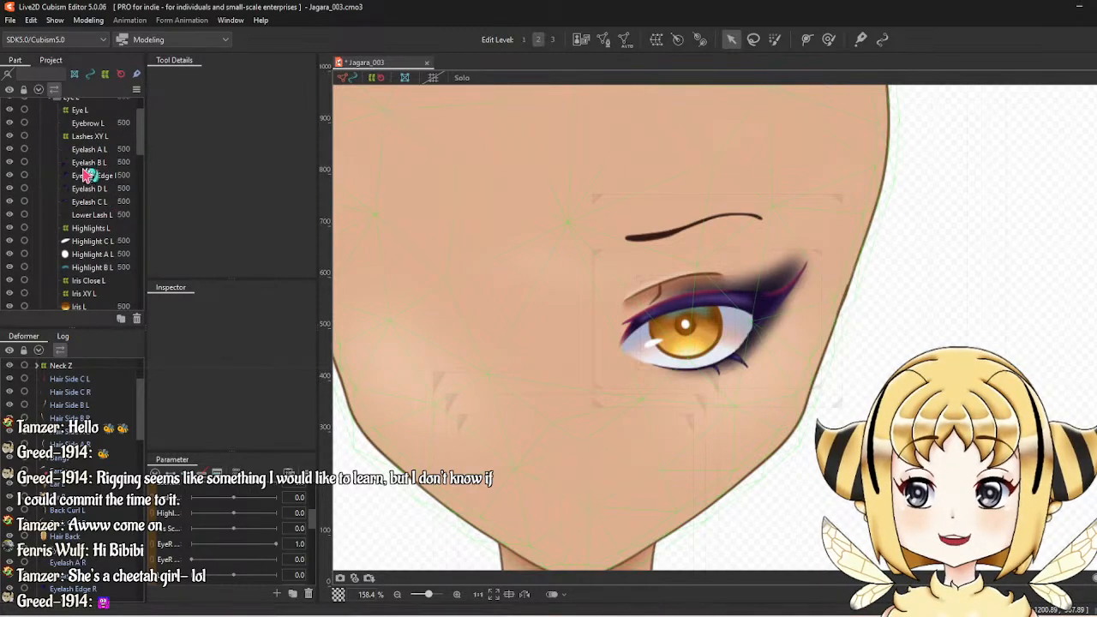
scroll(84, 185, down, 2)
scroll(85, 210, down, 2)
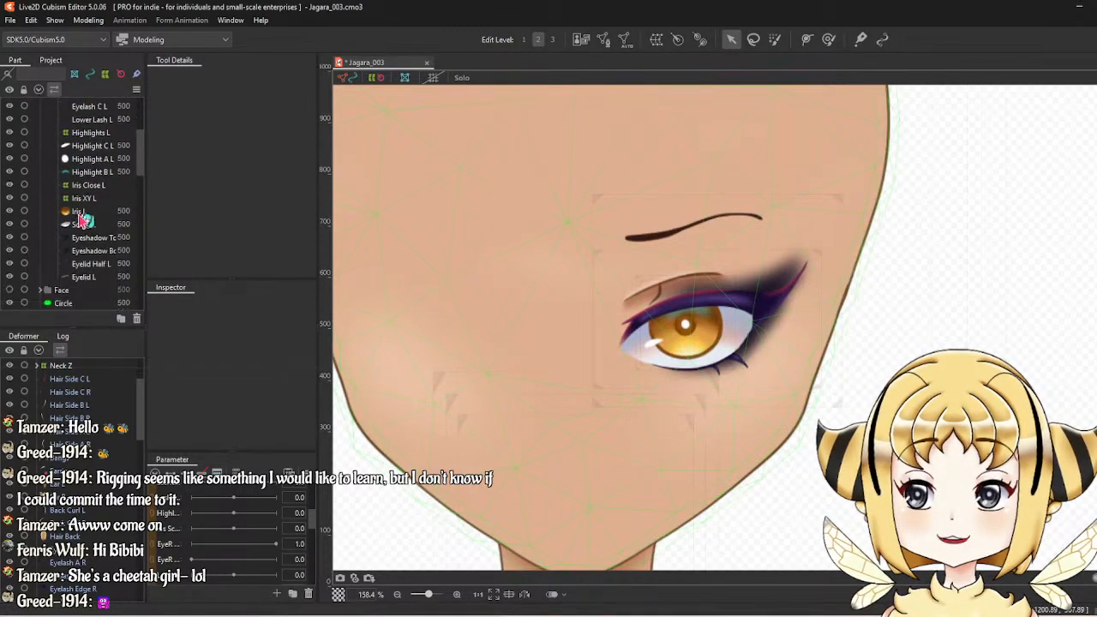
scroll(82, 219, up, 5)
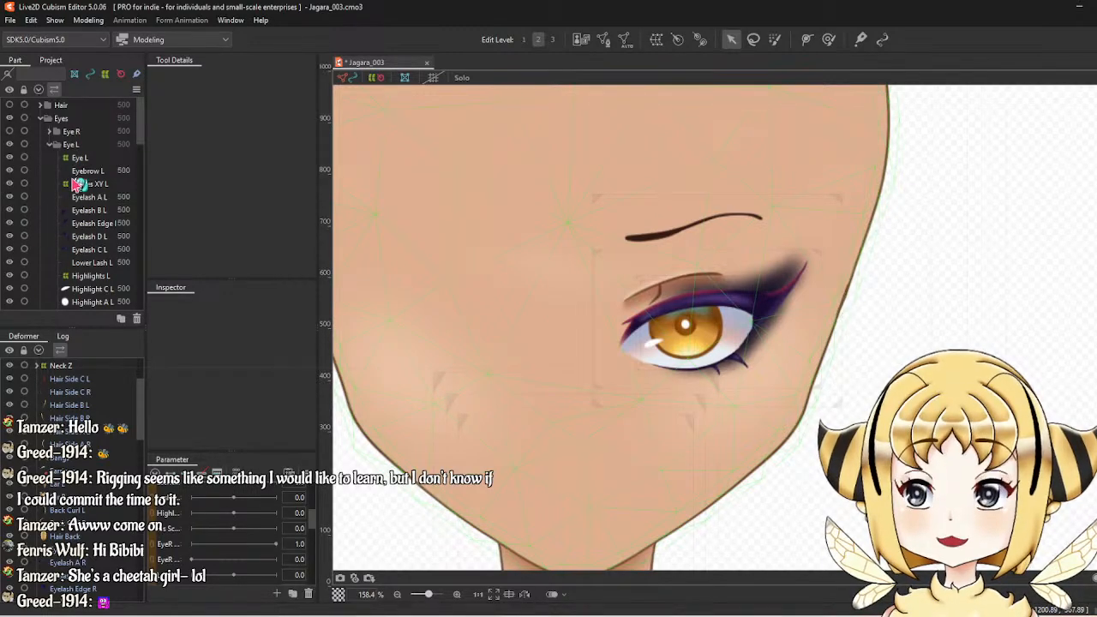
Select the left eye's lash meshes: Eyelash A L, B L, C L, D L, Eyelash Edge L and Lower Lash L.
click(100, 185)
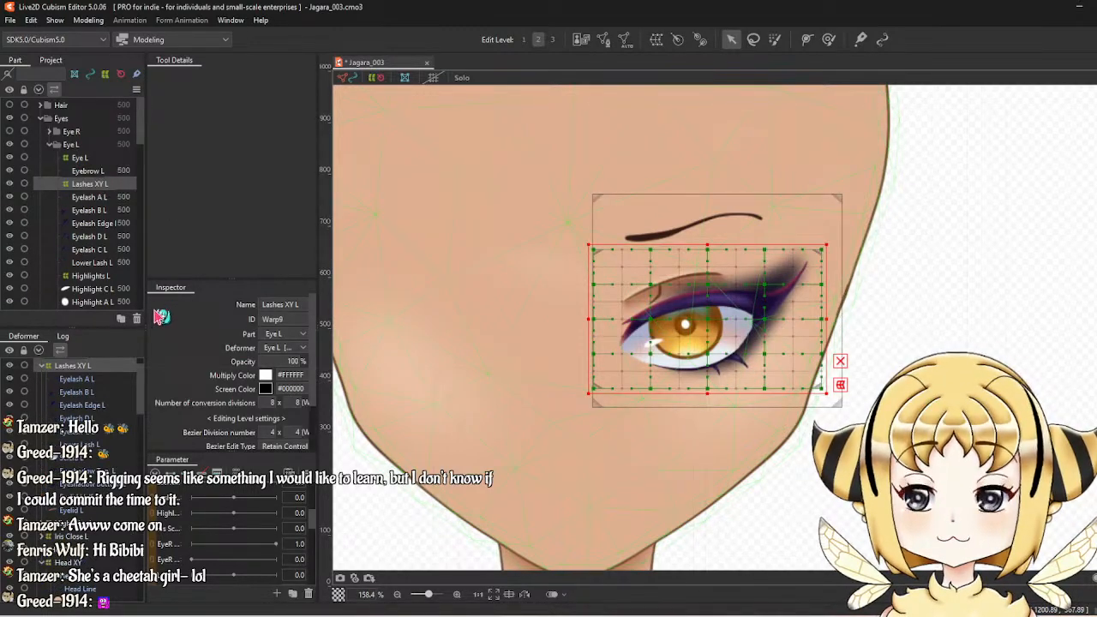
click(110, 197)
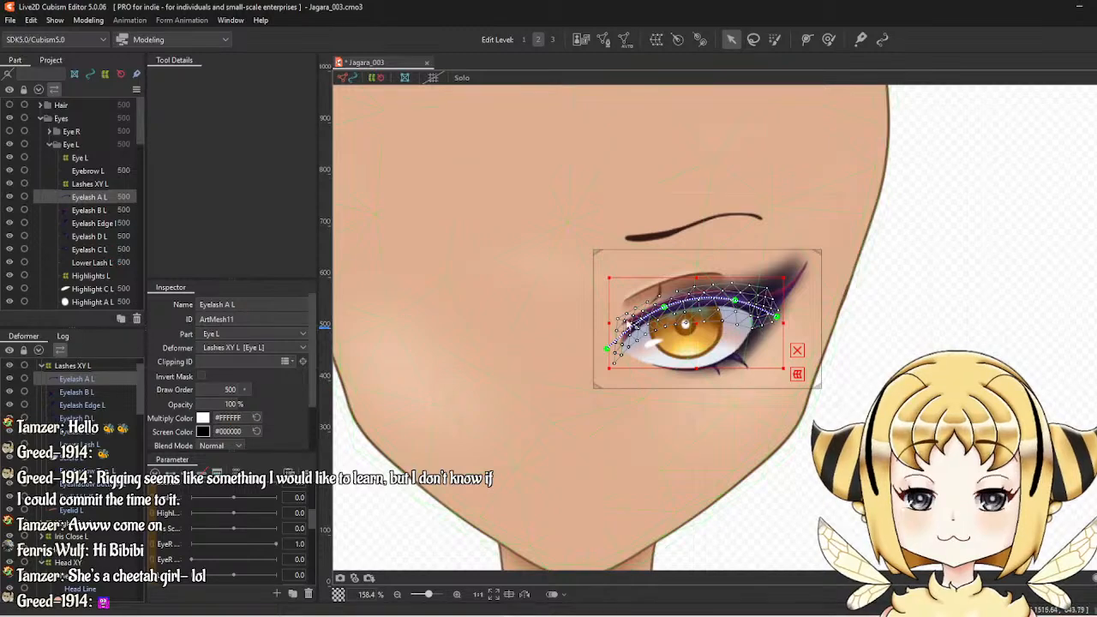
scroll(817, 428, up, 2)
drag(832, 330, 812, 339)
scroll(197, 546, down, 2)
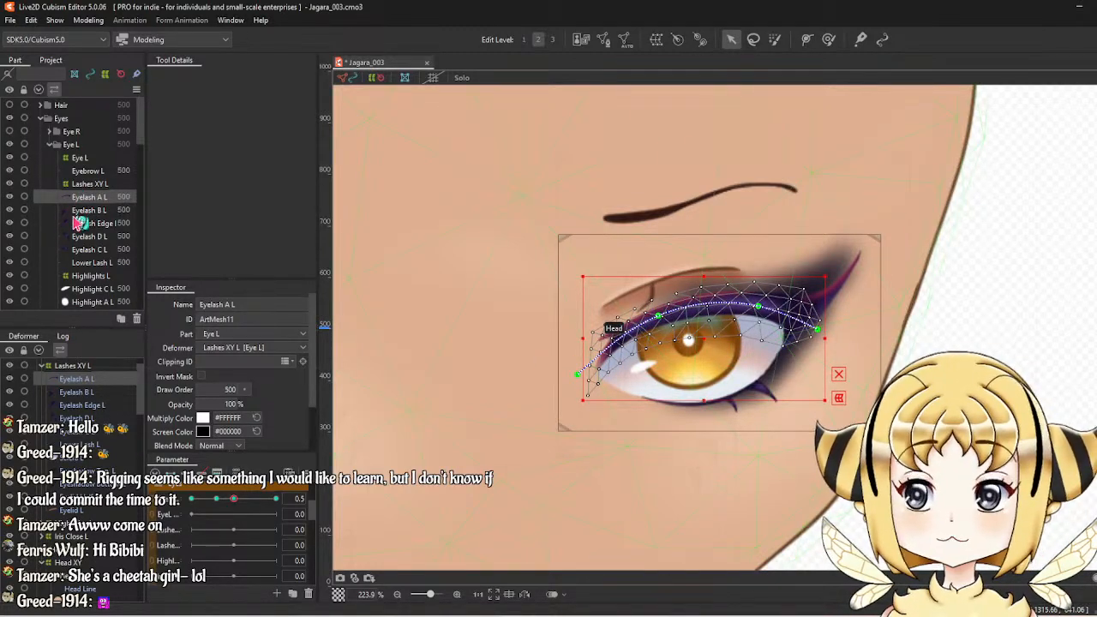
ctrl+click(86, 210)
ctrl+click(86, 223)
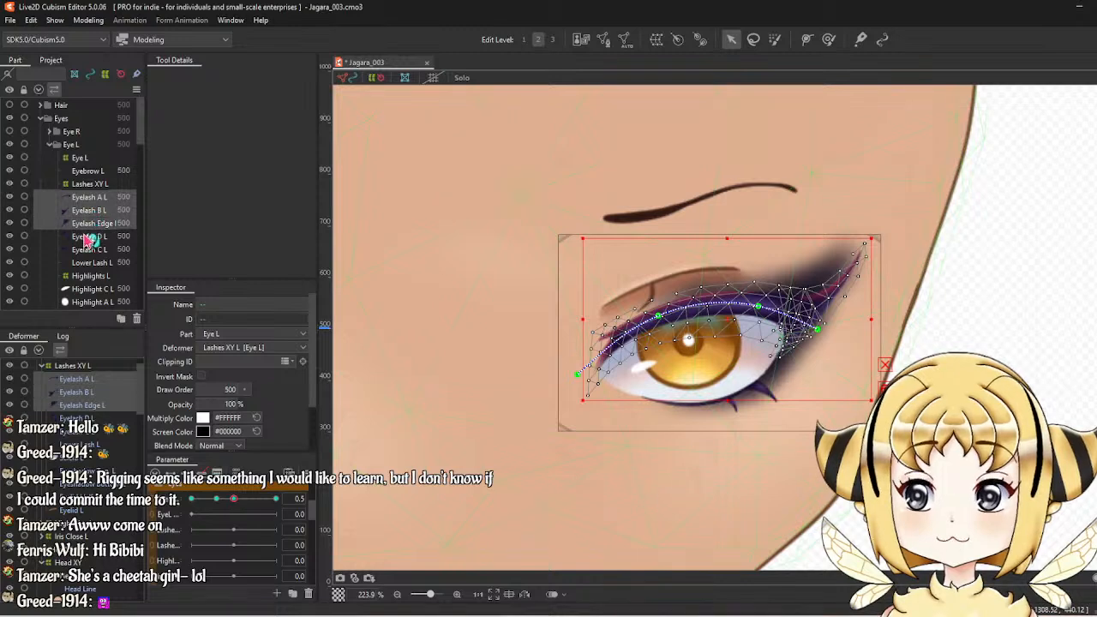
ctrl+click(87, 236)
ctrl+click(89, 250)
ctrl+click(96, 263)
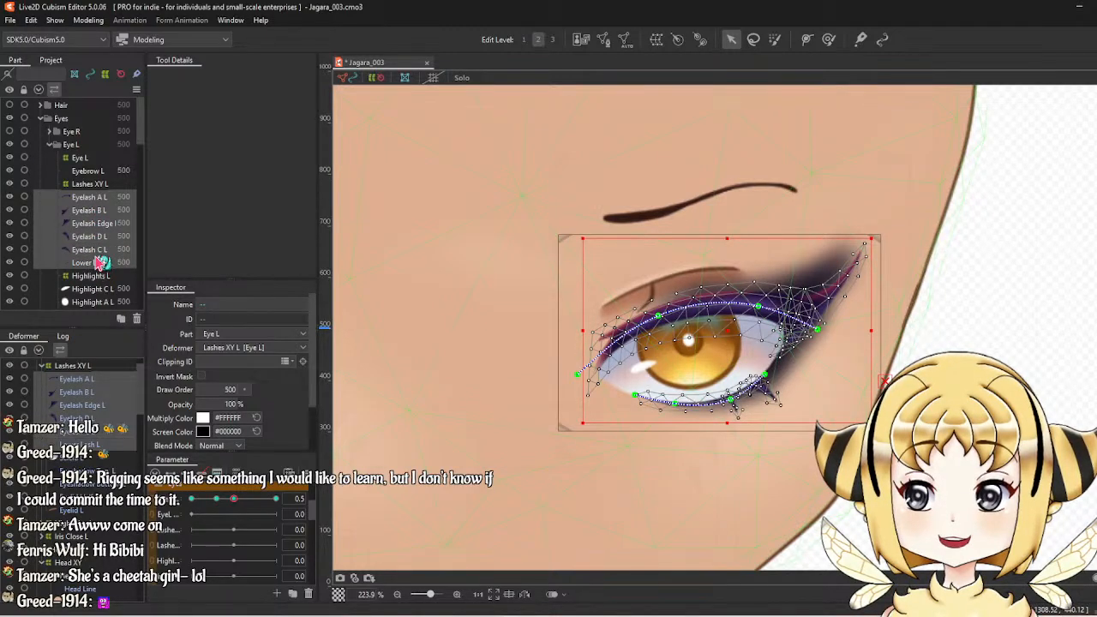
scroll(100, 249, down, 2)
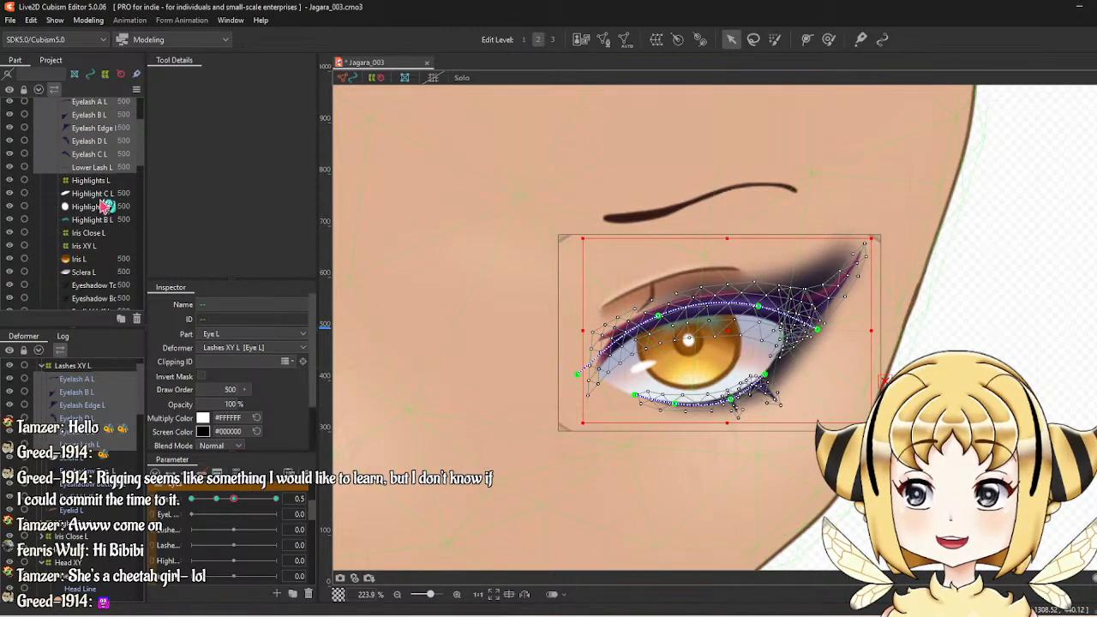
ctrl+click(107, 185)
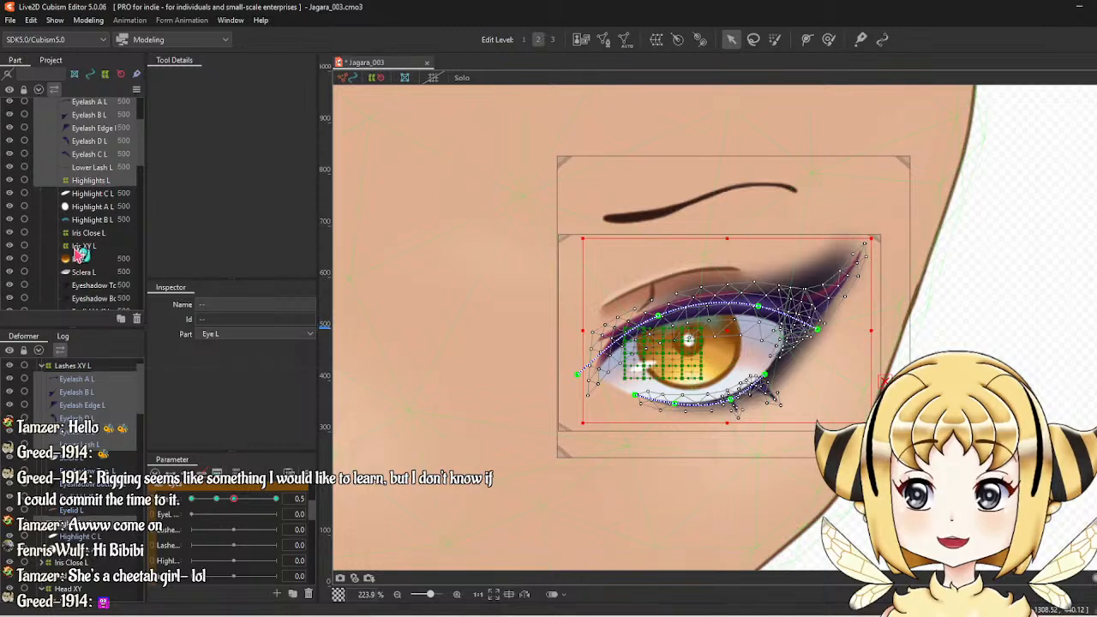
ctrl+click(97, 234)
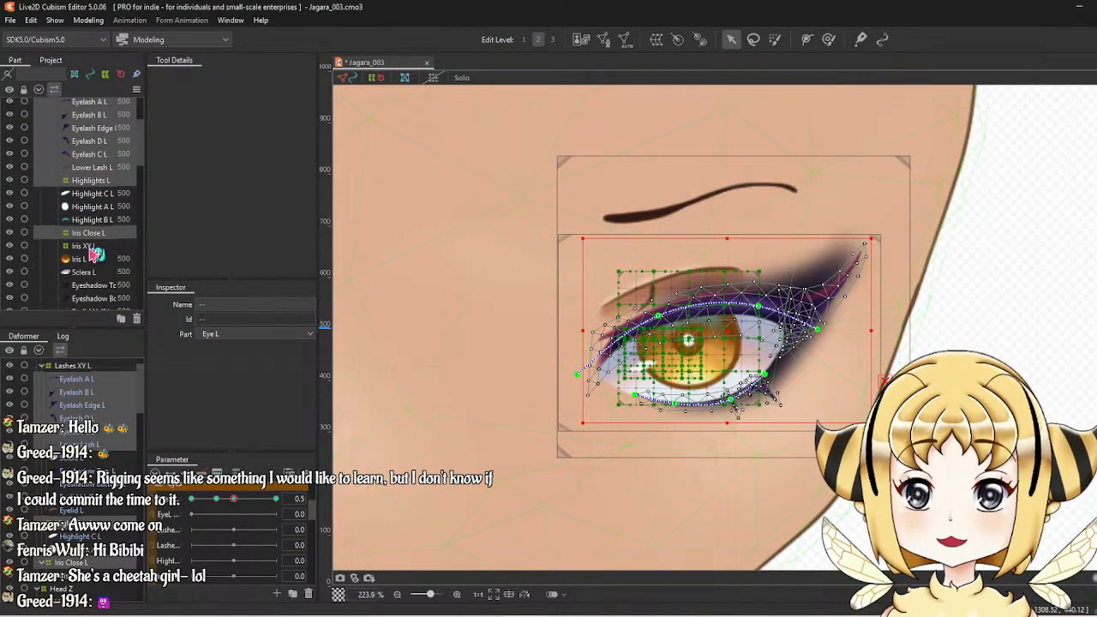
ctrl+click(97, 238)
ctrl+click(97, 187)
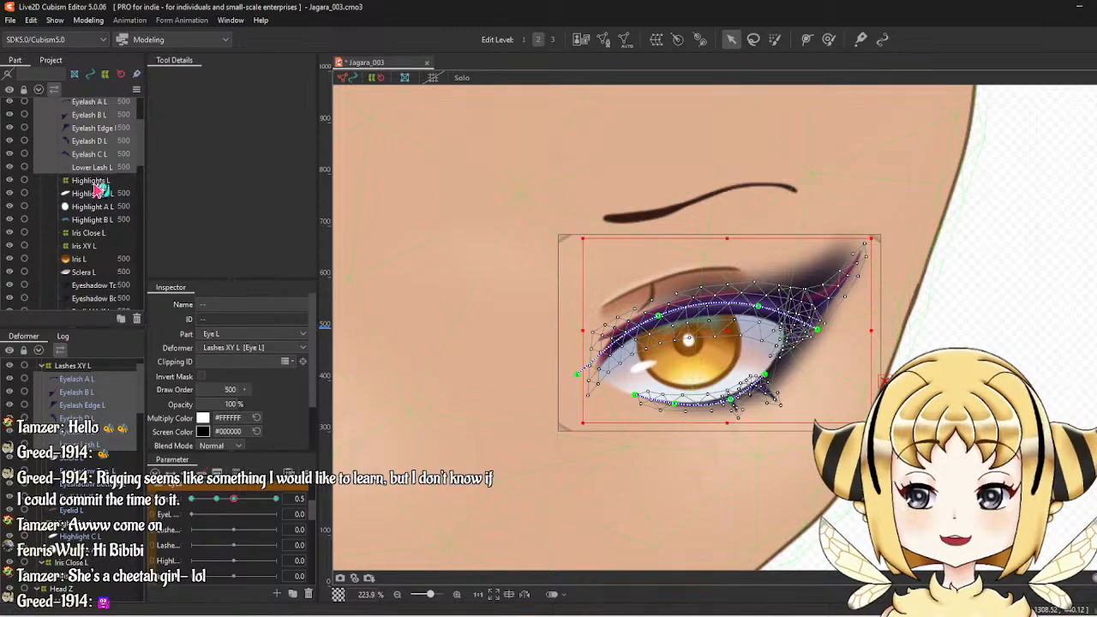
Add Sclera L, both left eyeshadow meshes, Eyelid Half L and Eyelid L to the selected lash meshes.
ctrl+click(83, 275)
scroll(83, 279, down, 3)
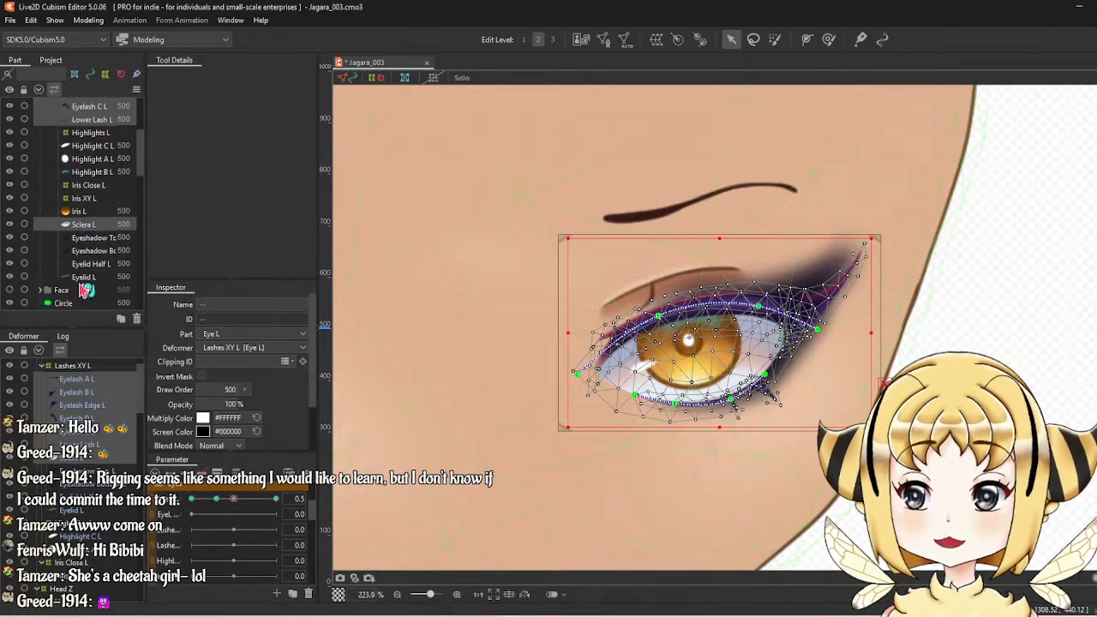
ctrl+click(92, 190)
ctrl+click(97, 203)
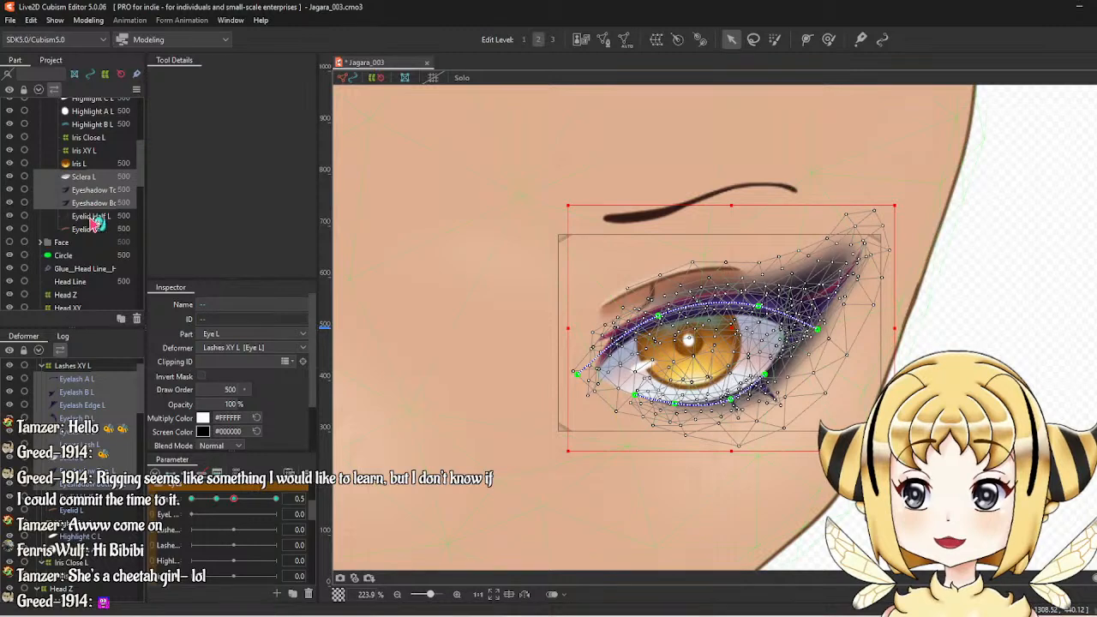
ctrl+click(92, 219)
ctrl+click(91, 230)
scroll(86, 208, up, 3)
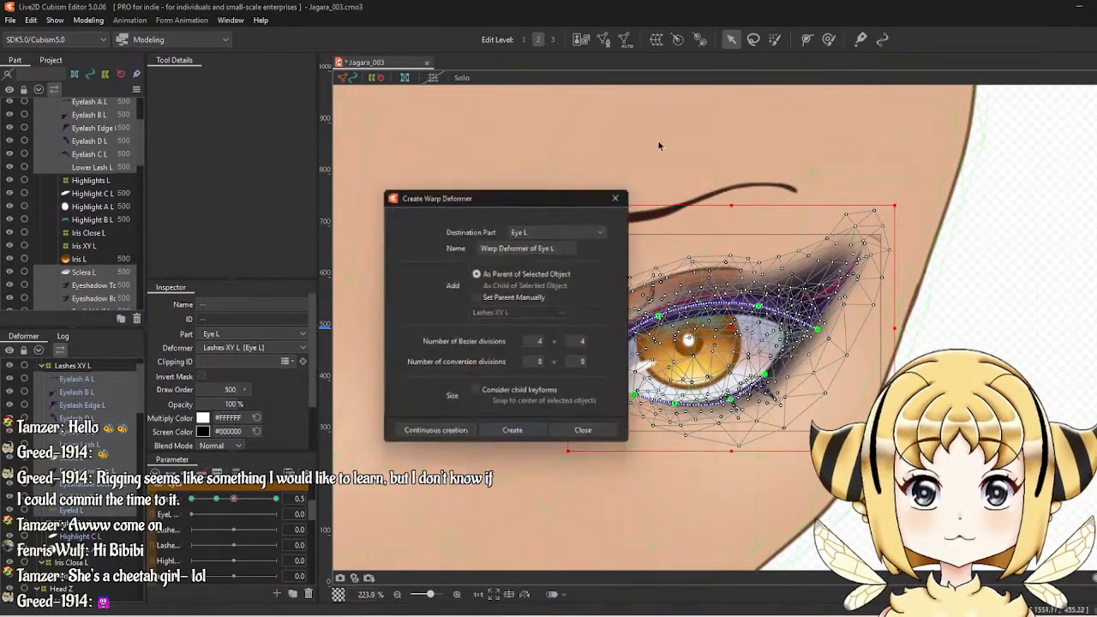
Create a warp deformer named Lashes Wiggle L as parent of the selected left-eye meshes.
click(655, 38)
triple_click(556, 249)
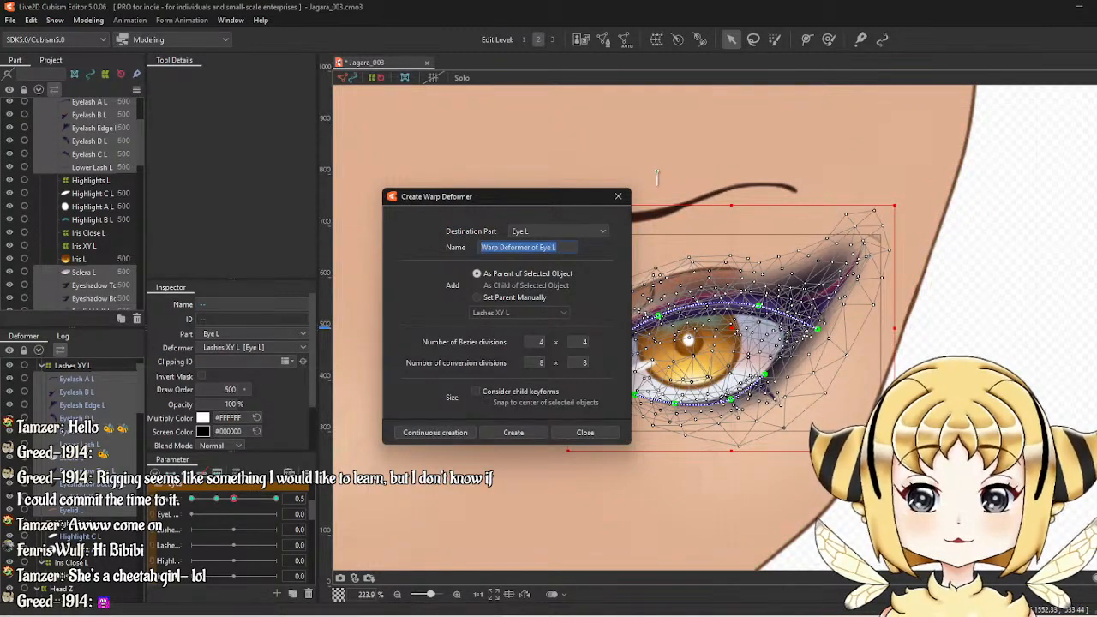
key(BackSpace)
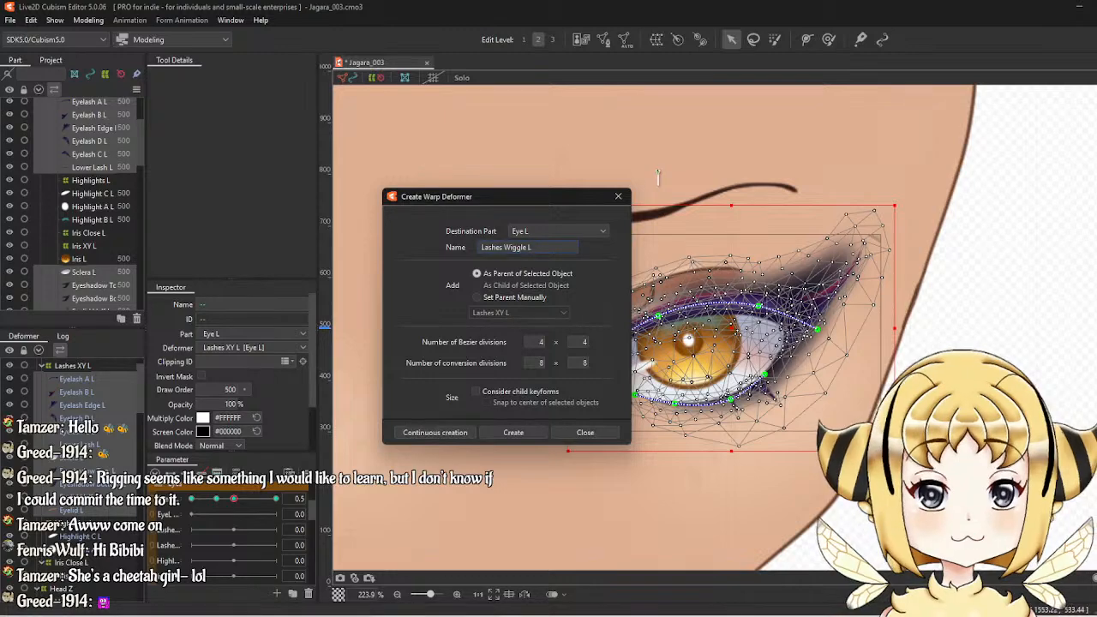
click(532, 437)
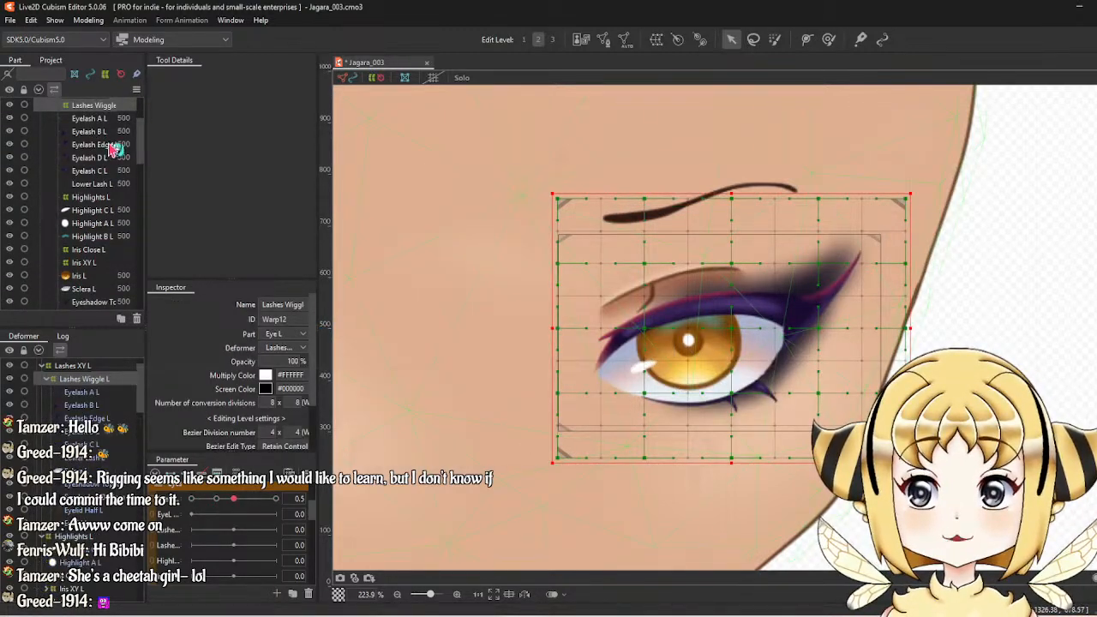
Add keys at -1, 0 and 1 to the Lashes Wiggle L deformer on the first lashes parameter.
scroll(654, 317, down, 3)
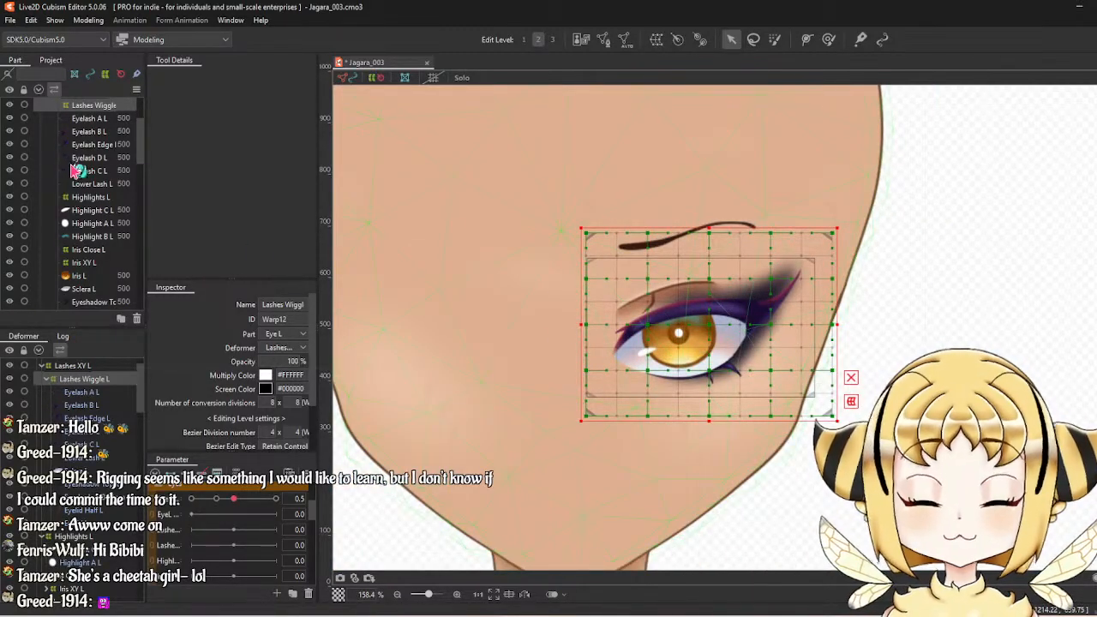
scroll(772, 330, up, 3)
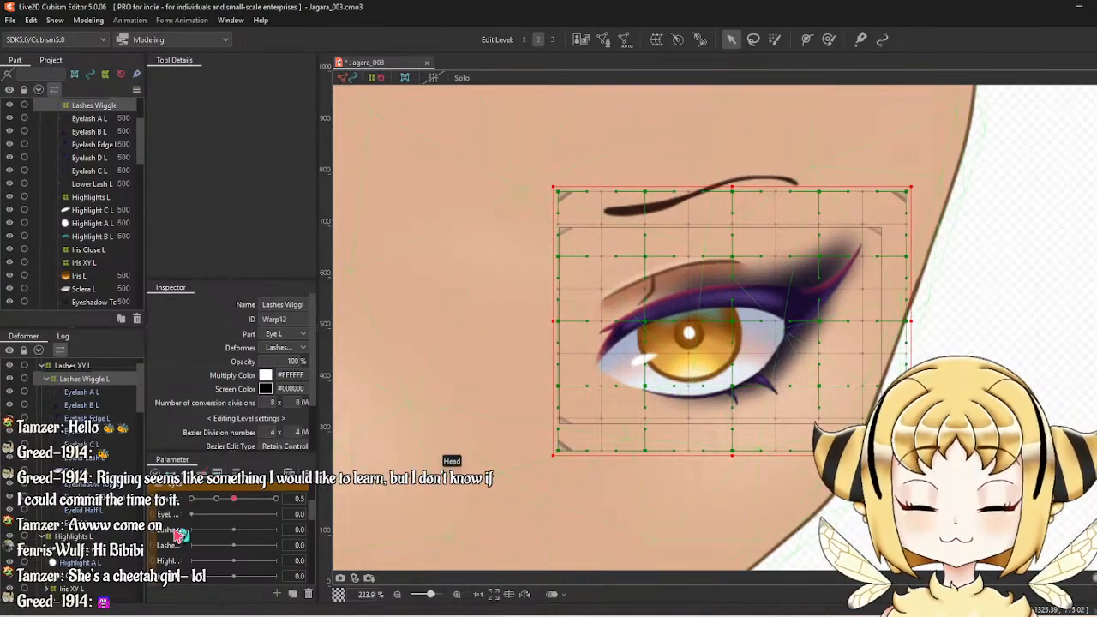
click(257, 530)
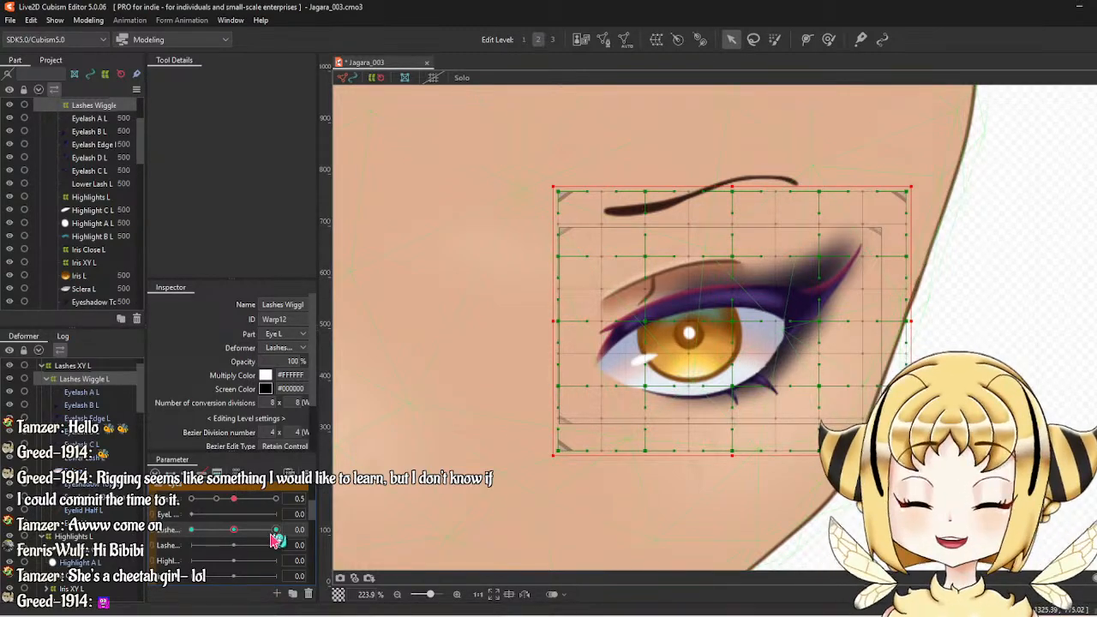
At the lashes parameter's 1.0 key, push the middle and lower rows of the Lashes Wiggle L warp upward with the Deform Brush.
click(829, 39)
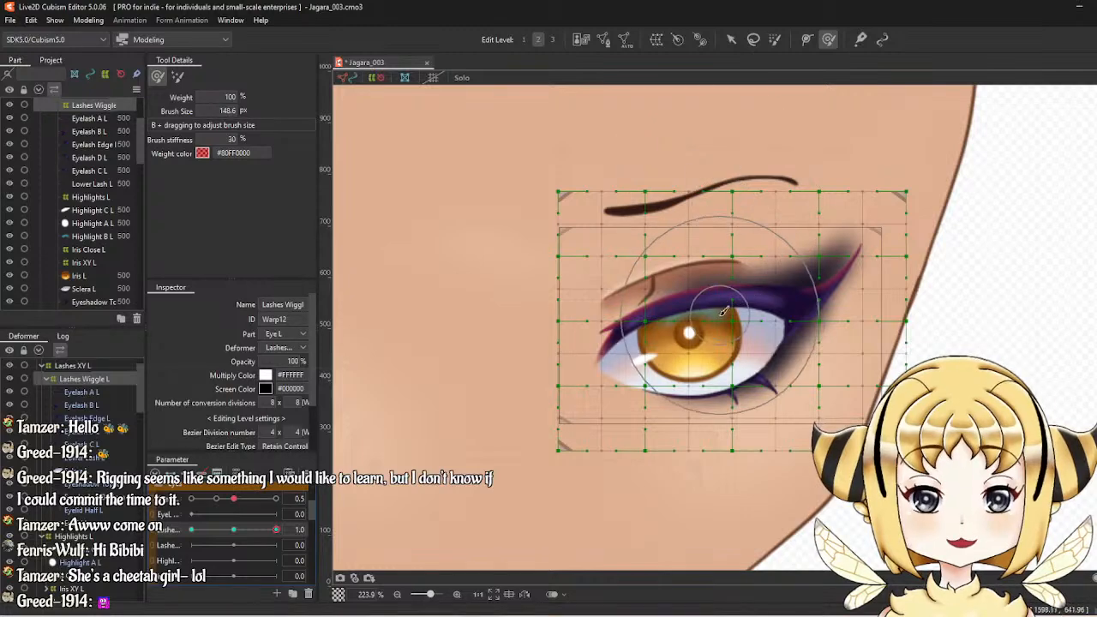
drag(704, 309, 645, 319)
mouse_move(699, 474)
mouse_down()
mouse_move(720, 493)
mouse_move(723, 469)
mouse_move(769, 482)
mouse_move(787, 456)
mouse_move(817, 449)
mouse_move(845, 413)
mouse_move(820, 330)
mouse_up()
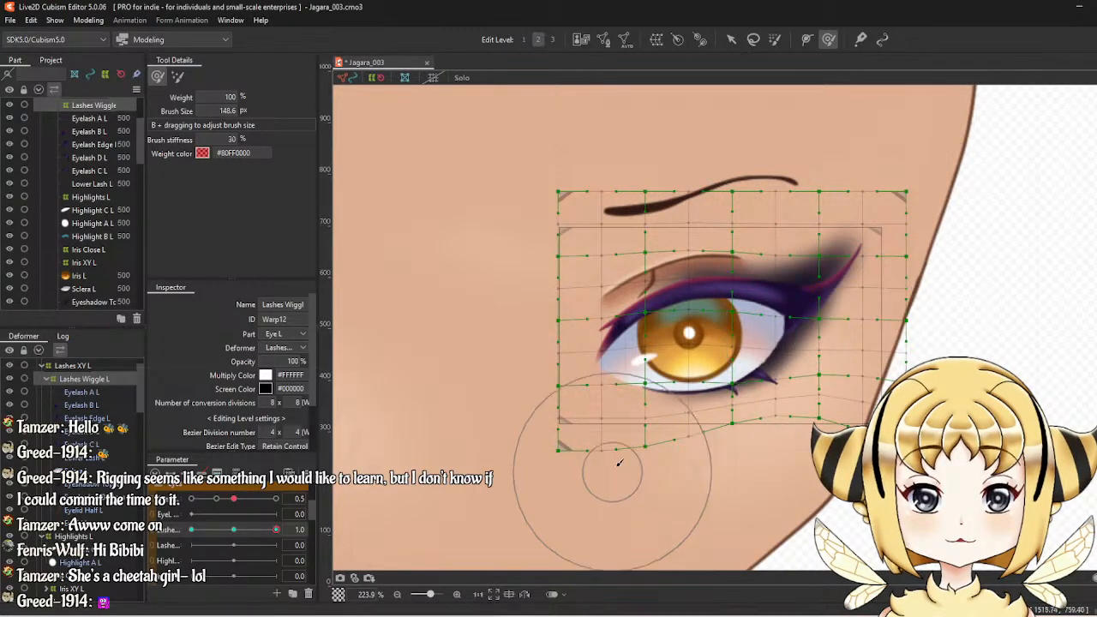
mouse_move(591, 458)
mouse_down()
mouse_move(559, 463)
mouse_move(567, 394)
mouse_up()
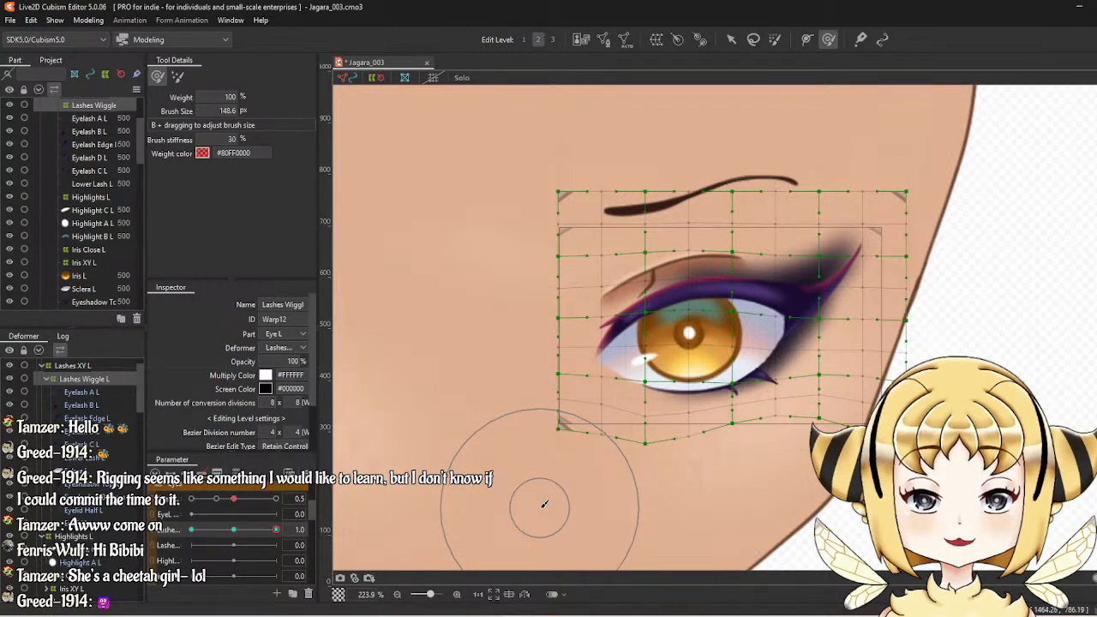
Set the lashes parameter to -1.0 and brush the upper rows of the Lashes Wiggle L warp slightly downward.
drag(268, 531, 191, 531)
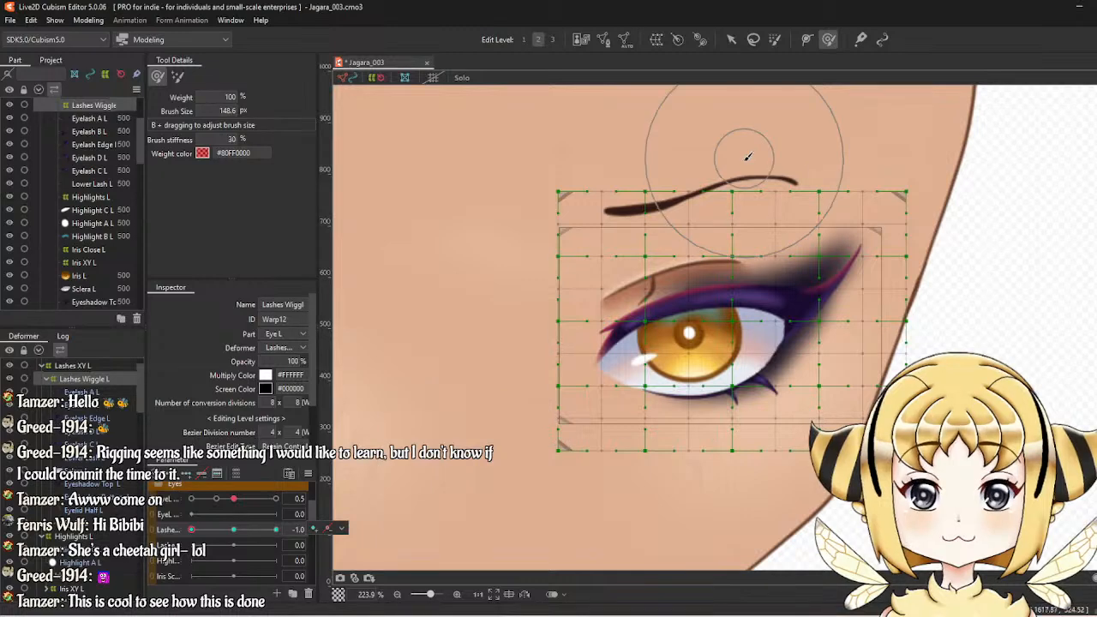
mouse_move(686, 204)
mouse_down()
mouse_move(697, 212)
mouse_move(677, 199)
mouse_up()
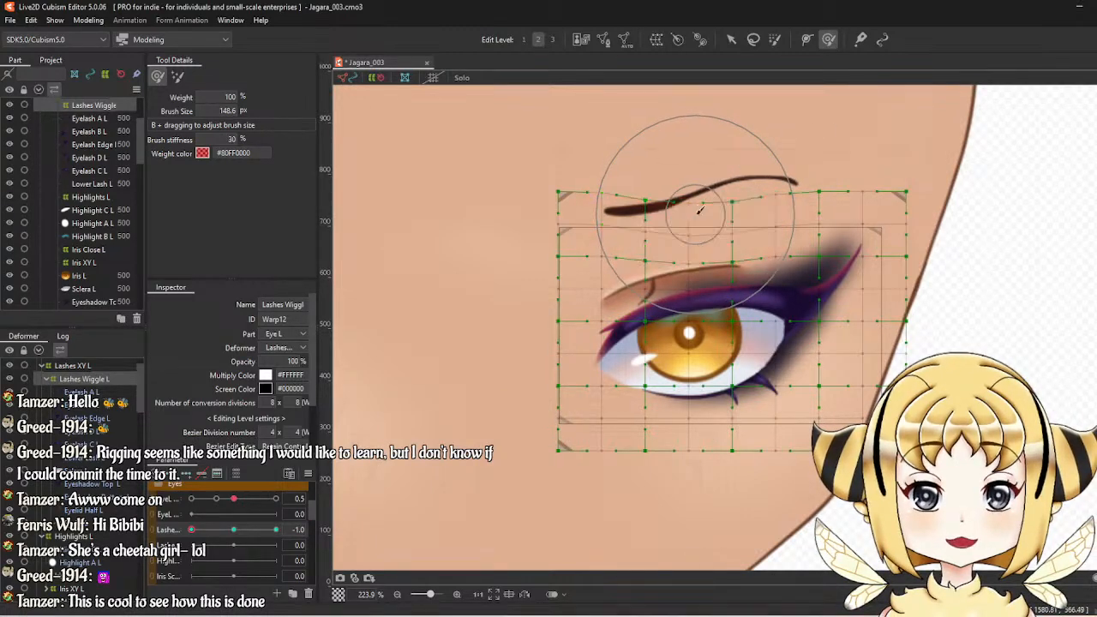
drag(588, 180, 600, 189)
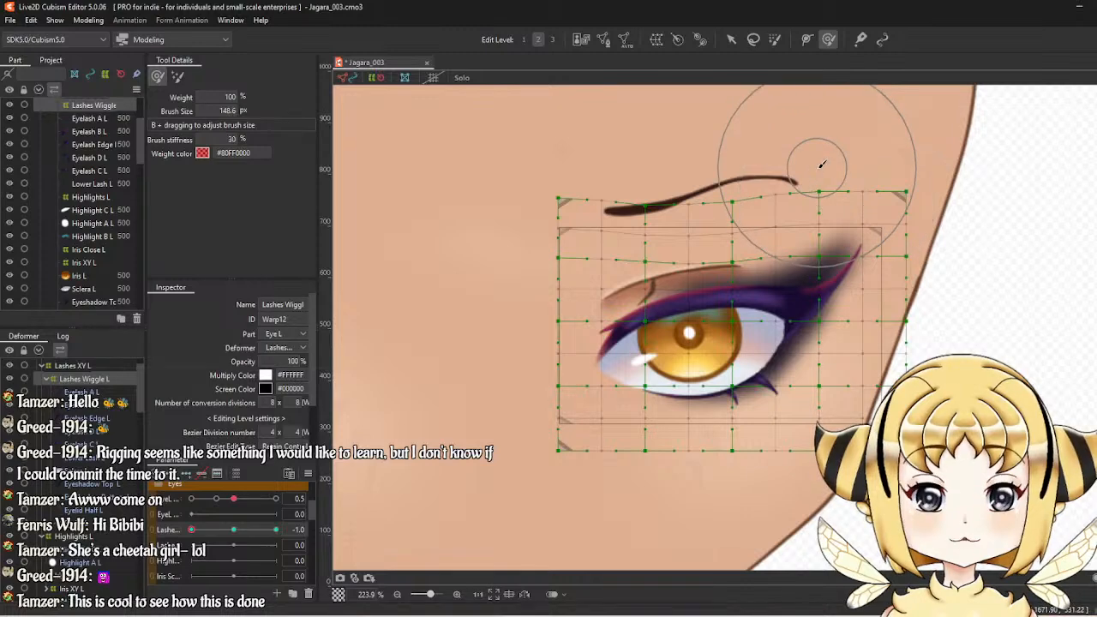
drag(806, 175, 828, 186)
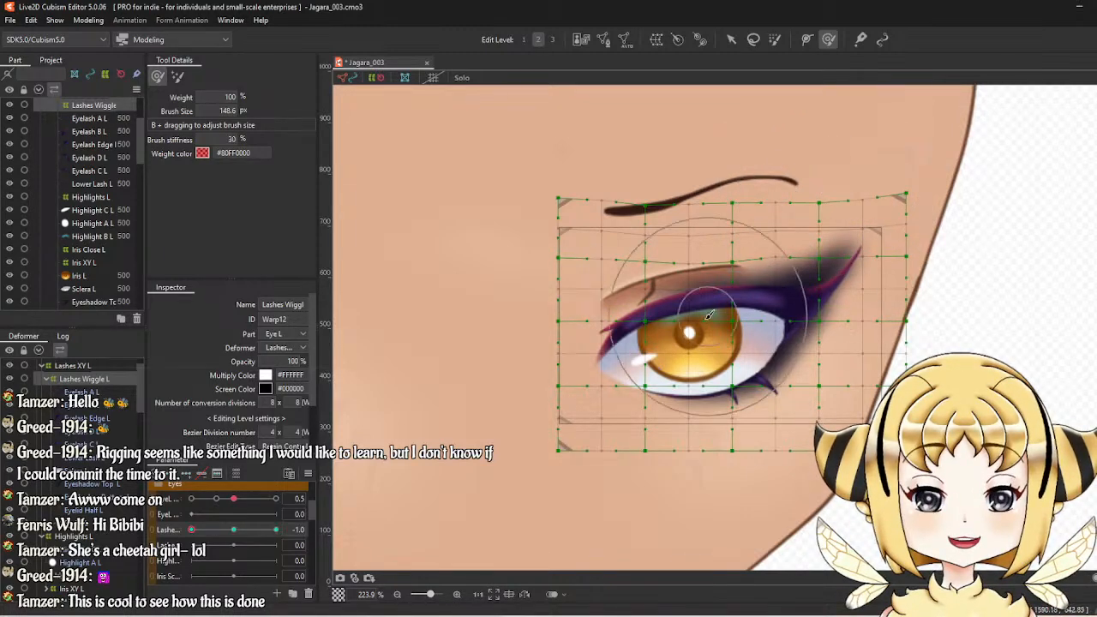
At the -1.0 key, brush the upper lash line, its outer corner and the warp's lower edge slightly downward.
mouse_move(673, 317)
mouse_down()
mouse_move(651, 301)
mouse_move(659, 314)
mouse_up()
drag(789, 291, 790, 313)
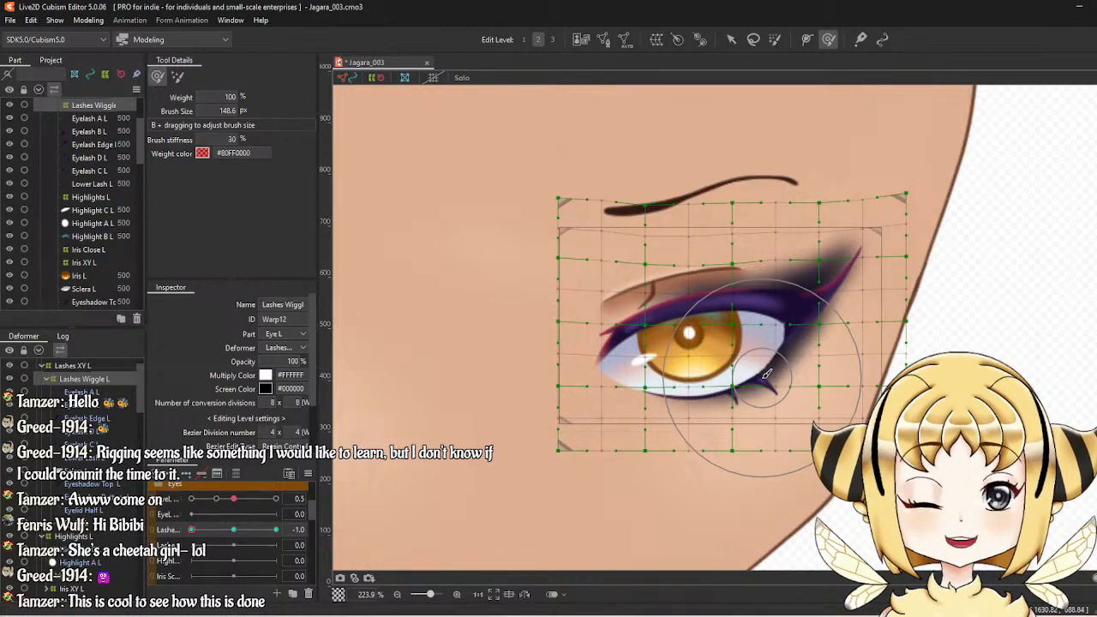
drag(815, 310, 810, 317)
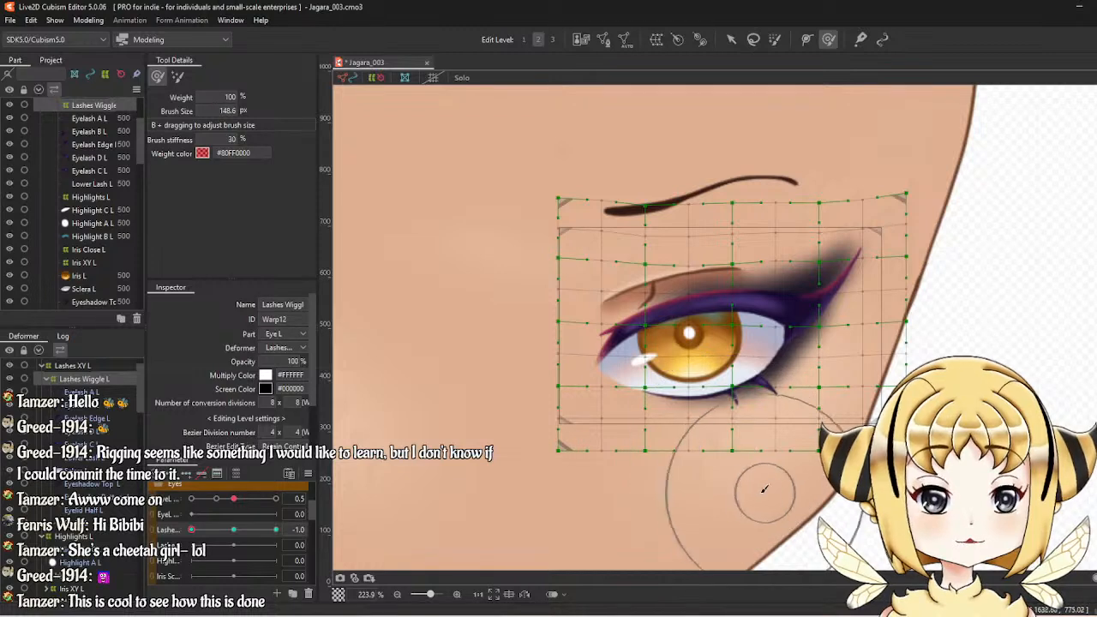
mouse_move(192, 530)
mouse_down()
mouse_move(246, 527)
mouse_move(192, 530)
mouse_up()
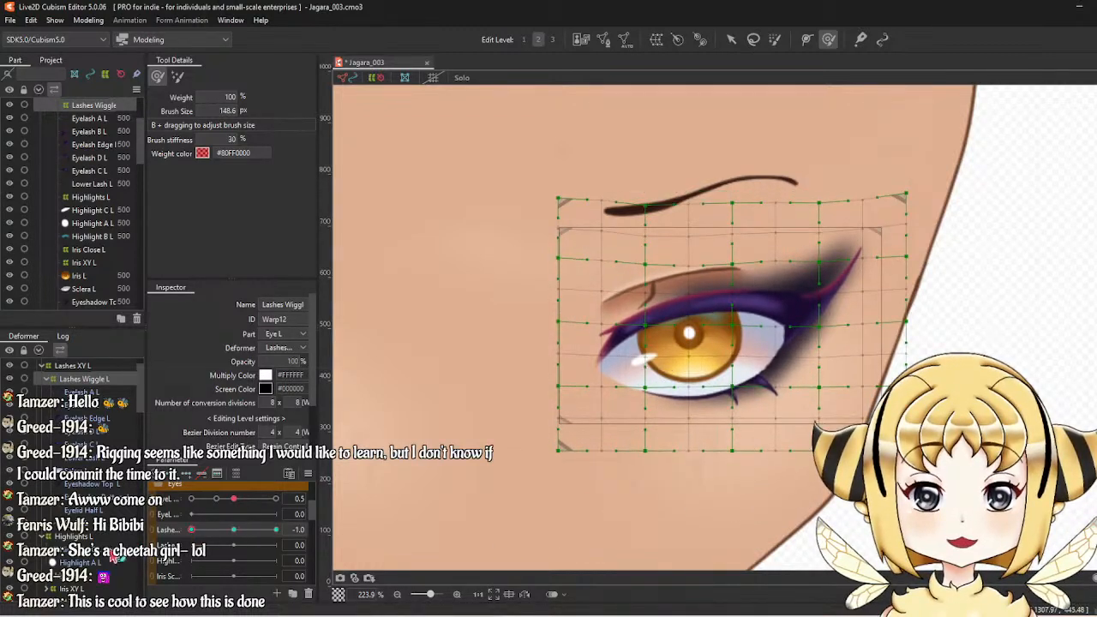
drag(690, 430, 692, 439)
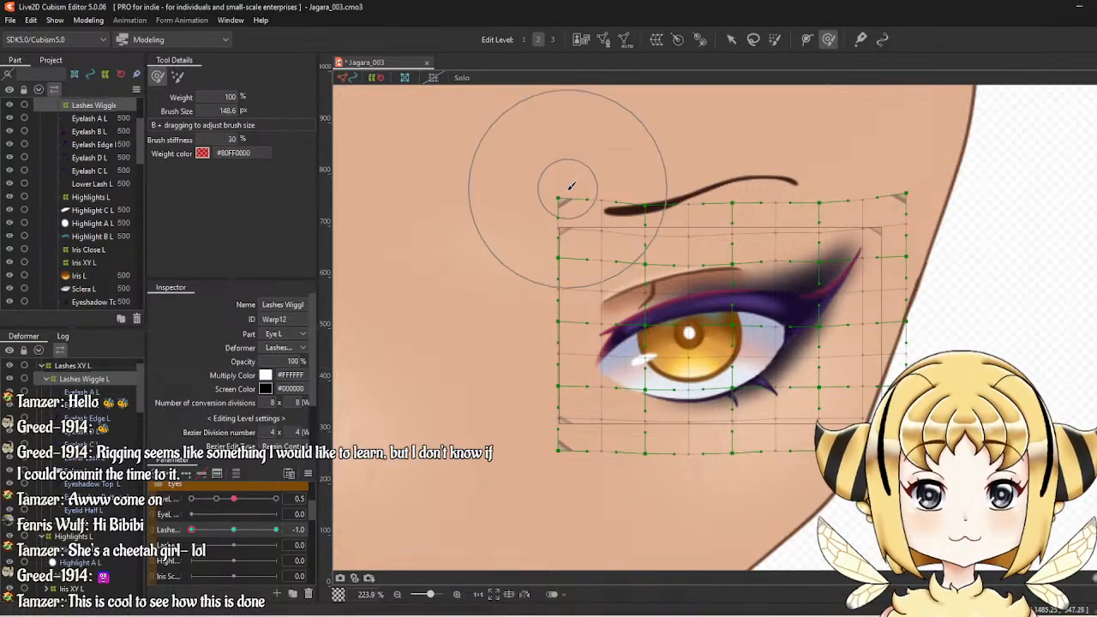
Preview the lash wiggle by sweeping the lashes parameter through its range, return it to 0.0 and check the eye.
drag(206, 531, 352, 513)
click(236, 530)
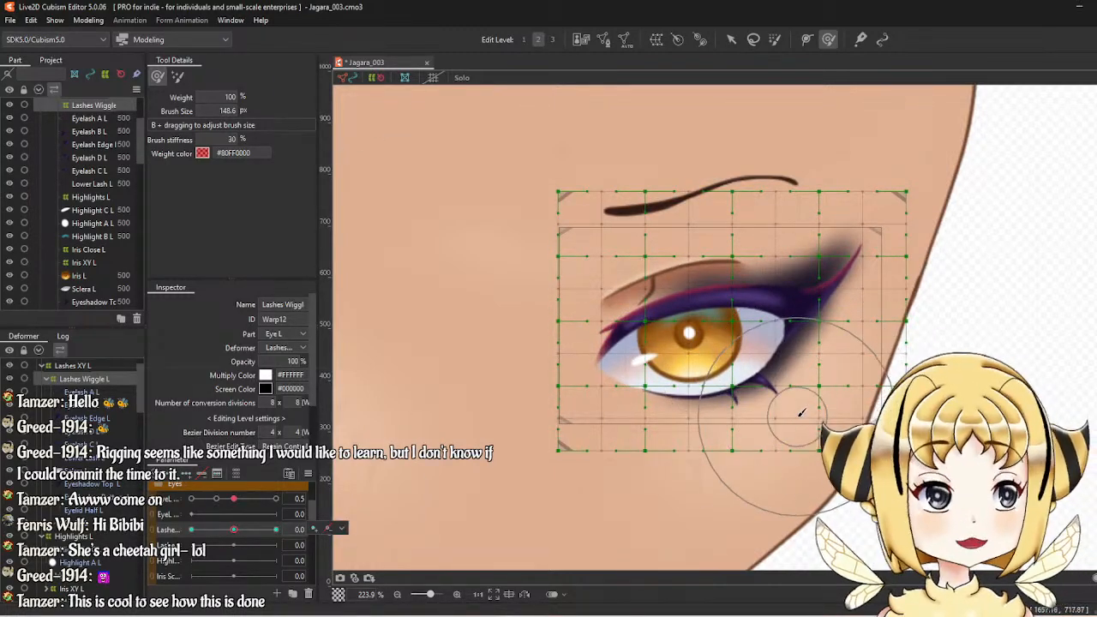
scroll(700, 422, down, 2)
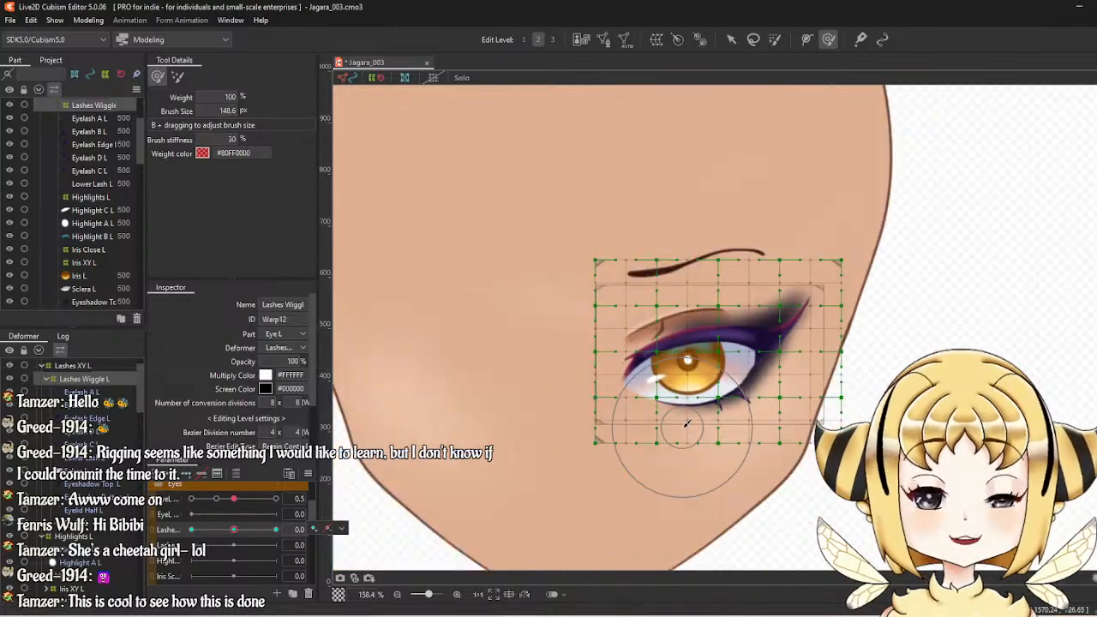
scroll(725, 385, down, 1)
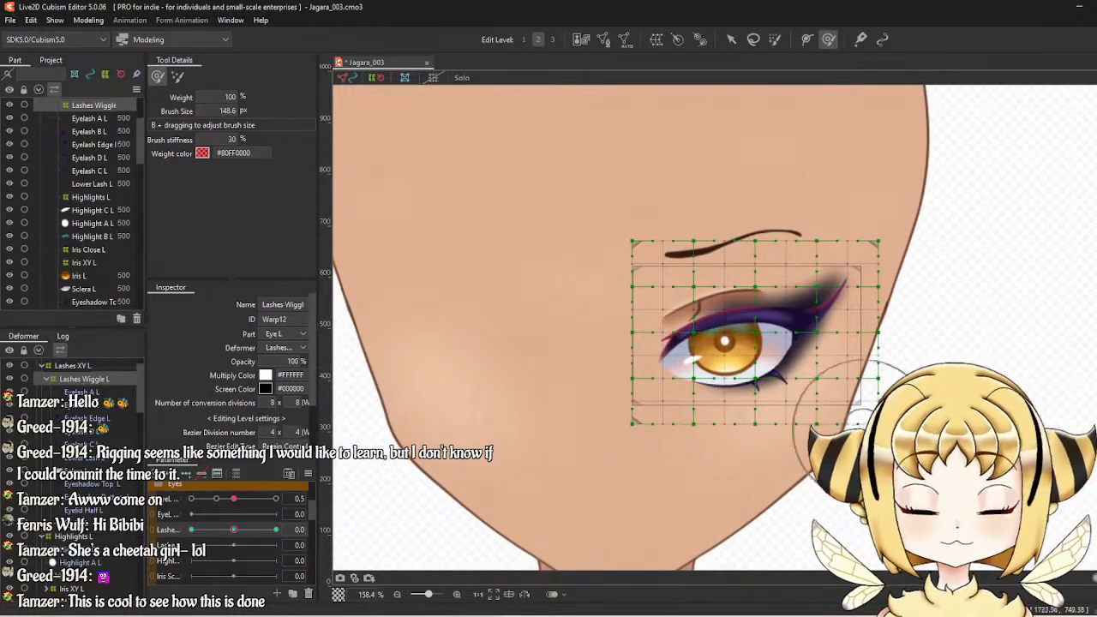
scroll(762, 362, up, 3)
drag(761, 366, 790, 368)
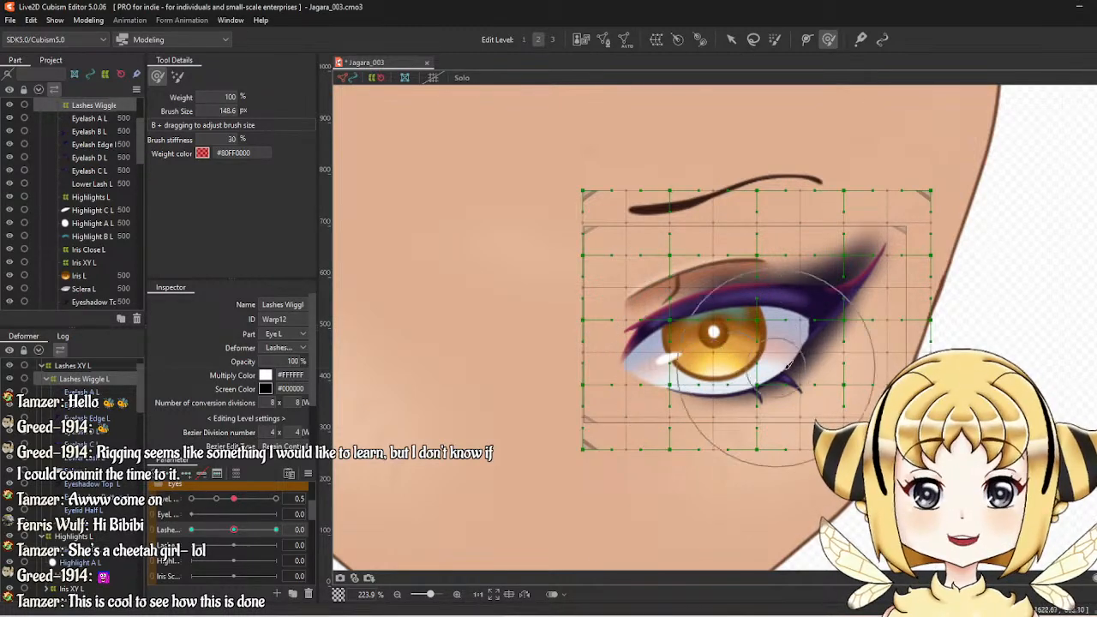
mouse_move(244, 537)
mouse_down()
mouse_move(208, 549)
mouse_move(244, 537)
mouse_up()
Save the Jagara_003 model.
click(89, 19)
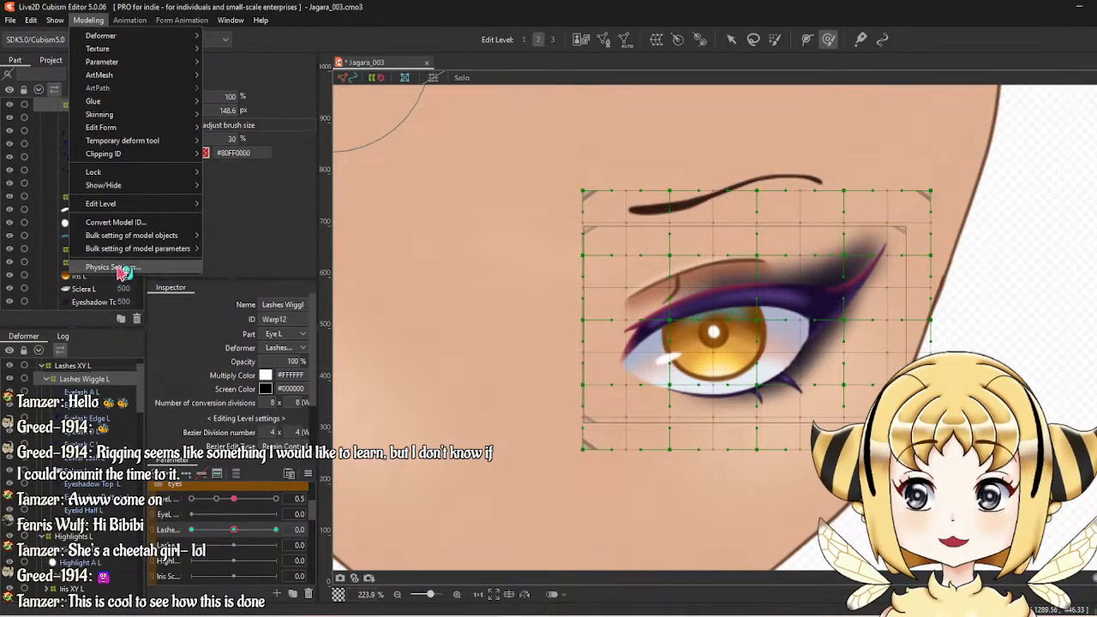
click(11, 21)
click(11, 21)
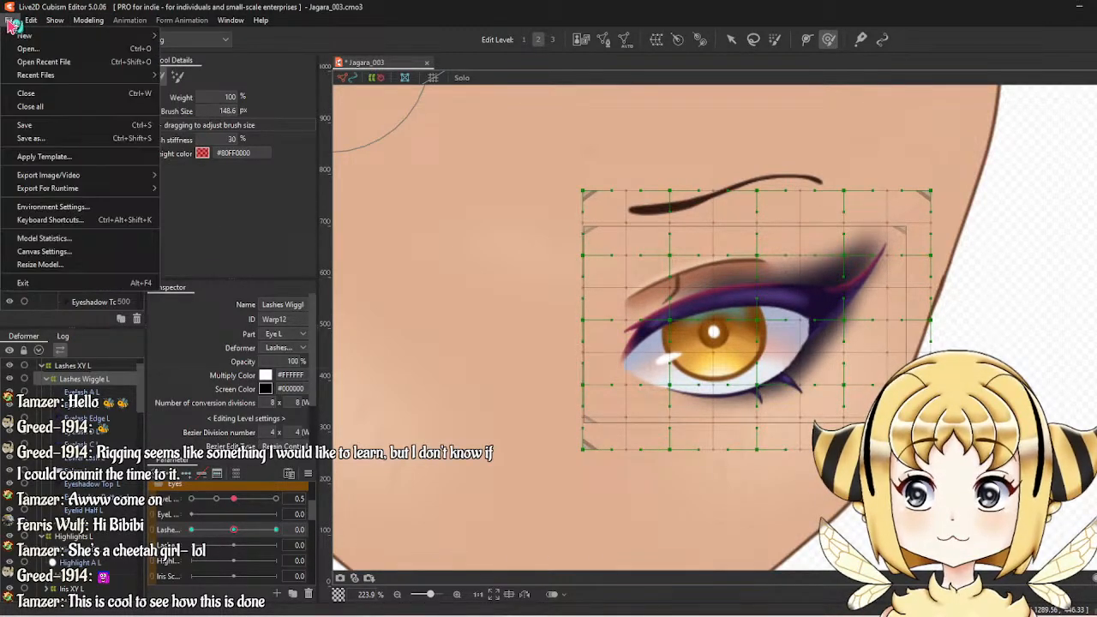
click(36, 127)
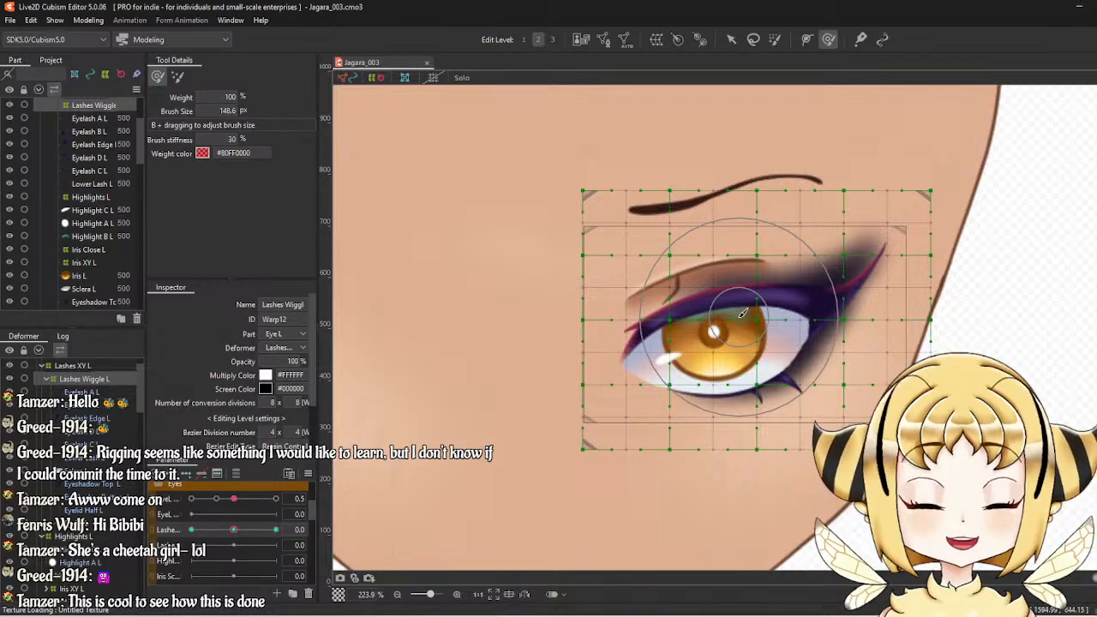
Open the physics settings and add a group named Lash Wiggle L using the Eye L input preset.
click(88, 19)
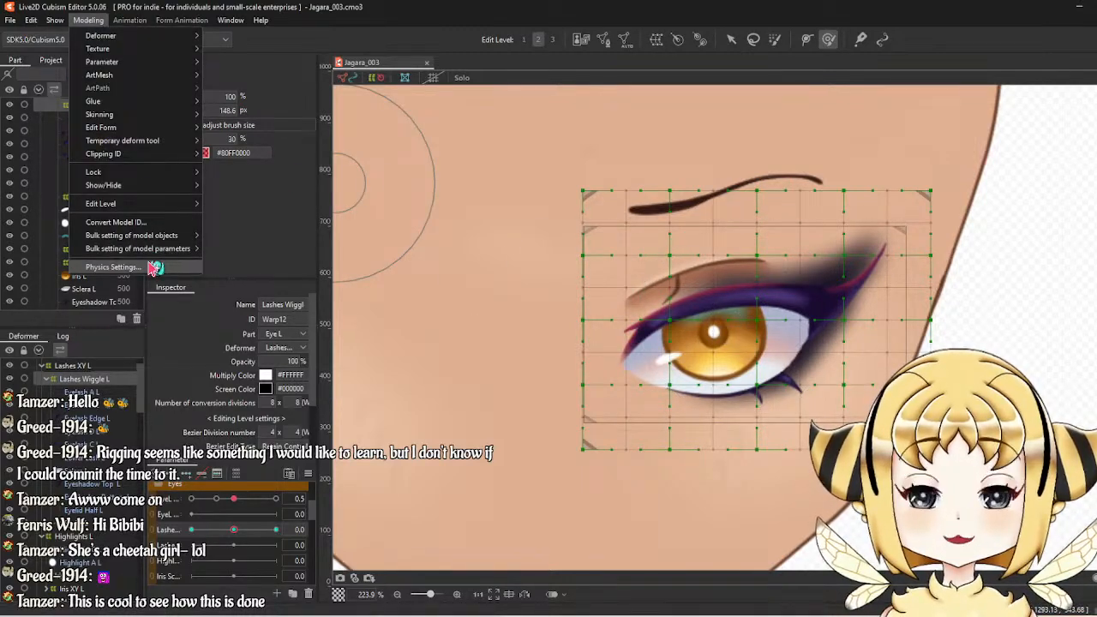
click(113, 267)
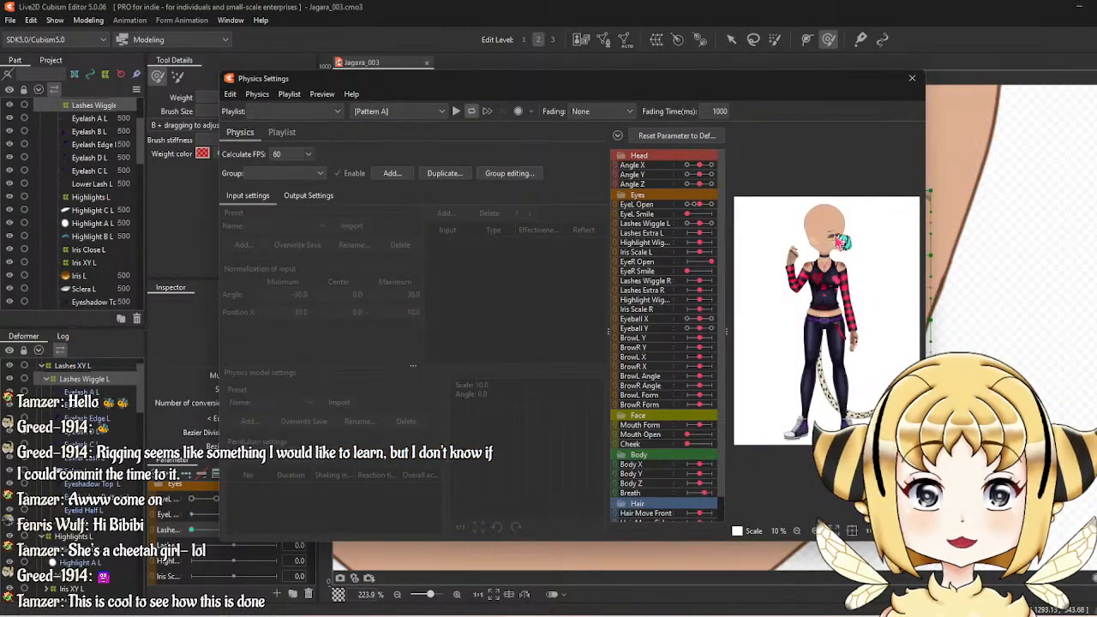
scroll(836, 240, up, 5)
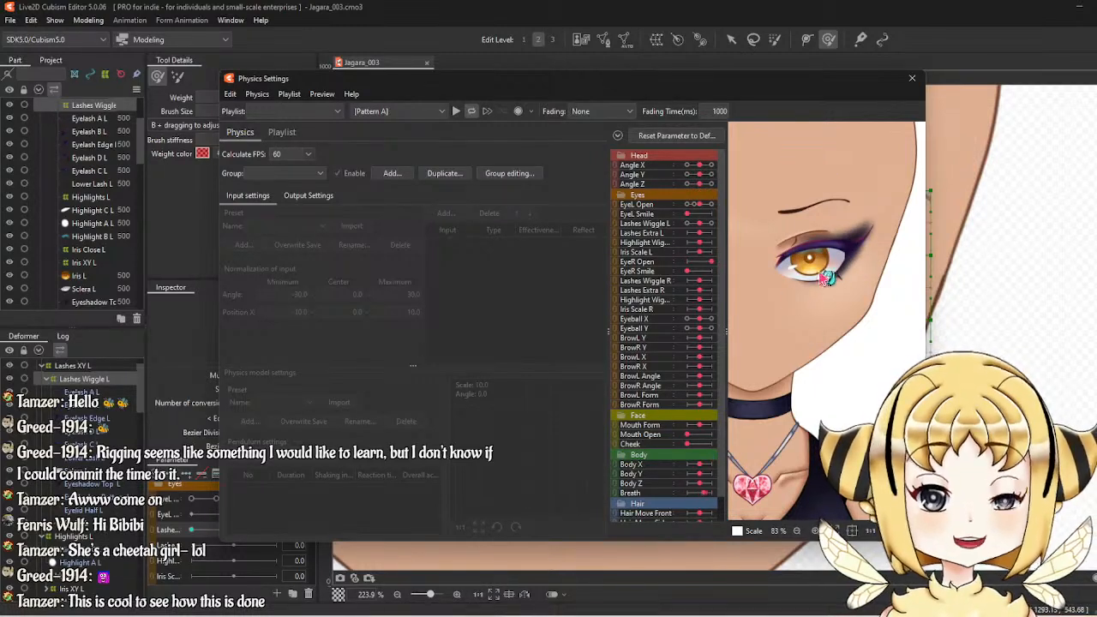
click(394, 174)
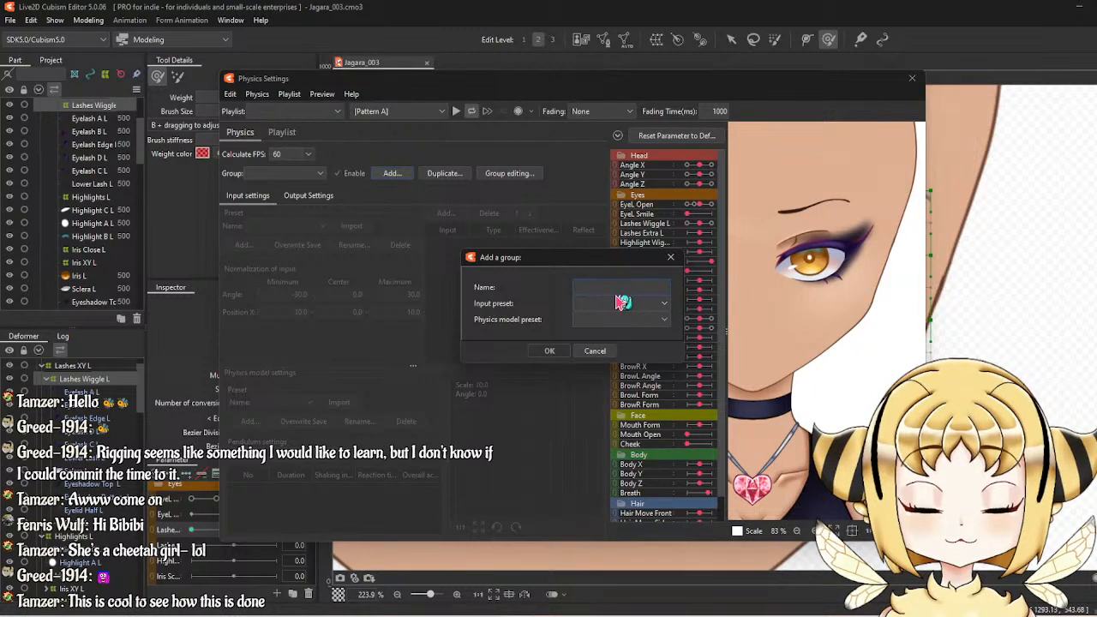
text(Lash Wiggle L)
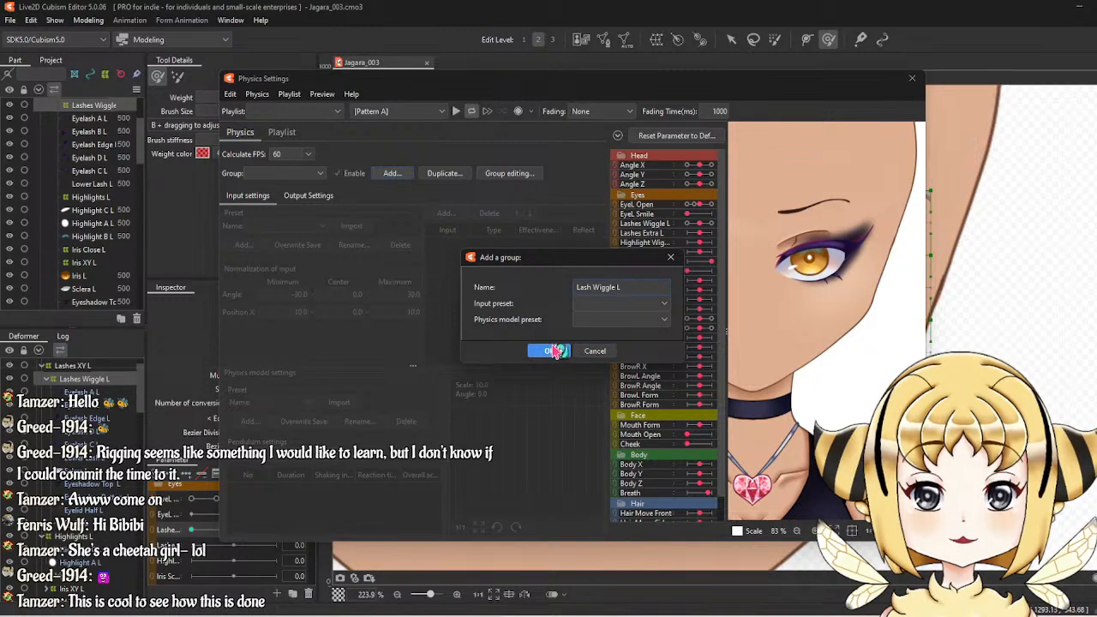
click(617, 306)
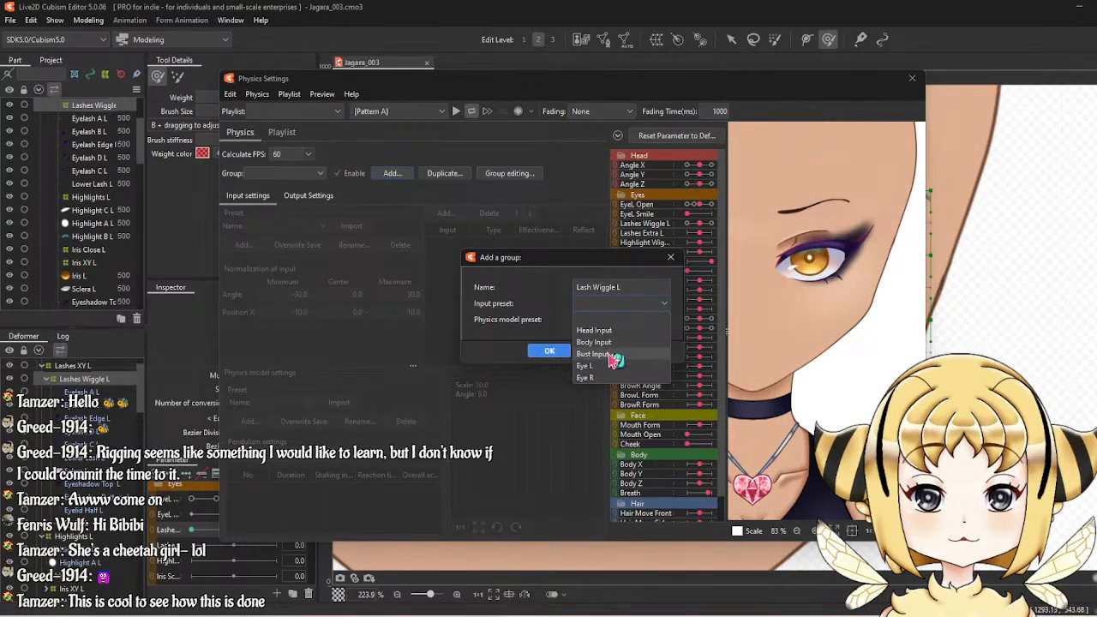
click(607, 375)
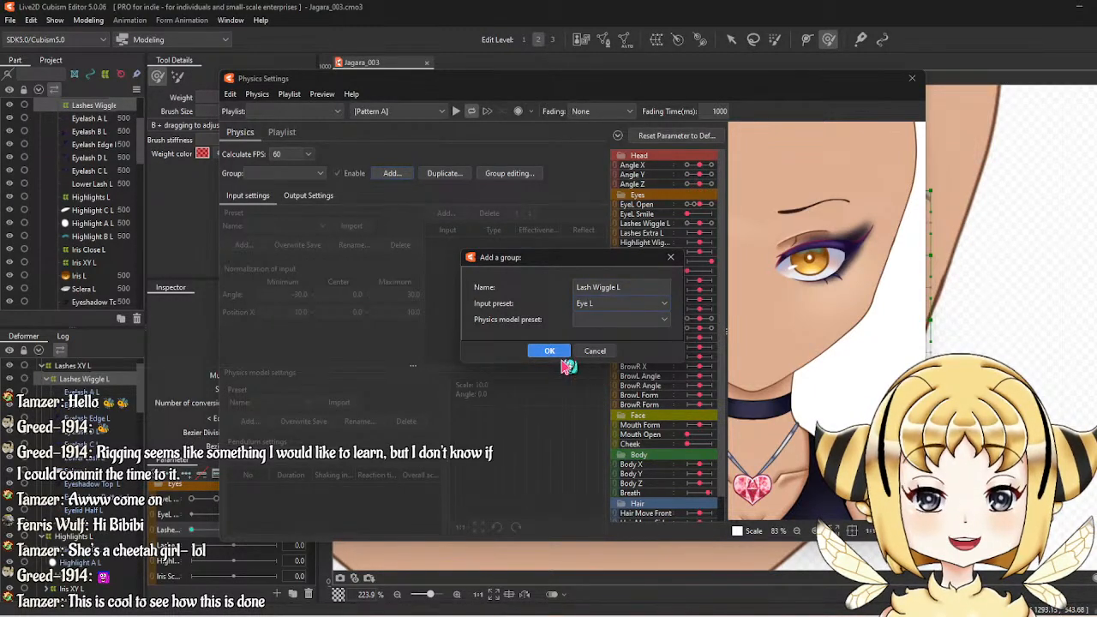
click(586, 322)
click(586, 322)
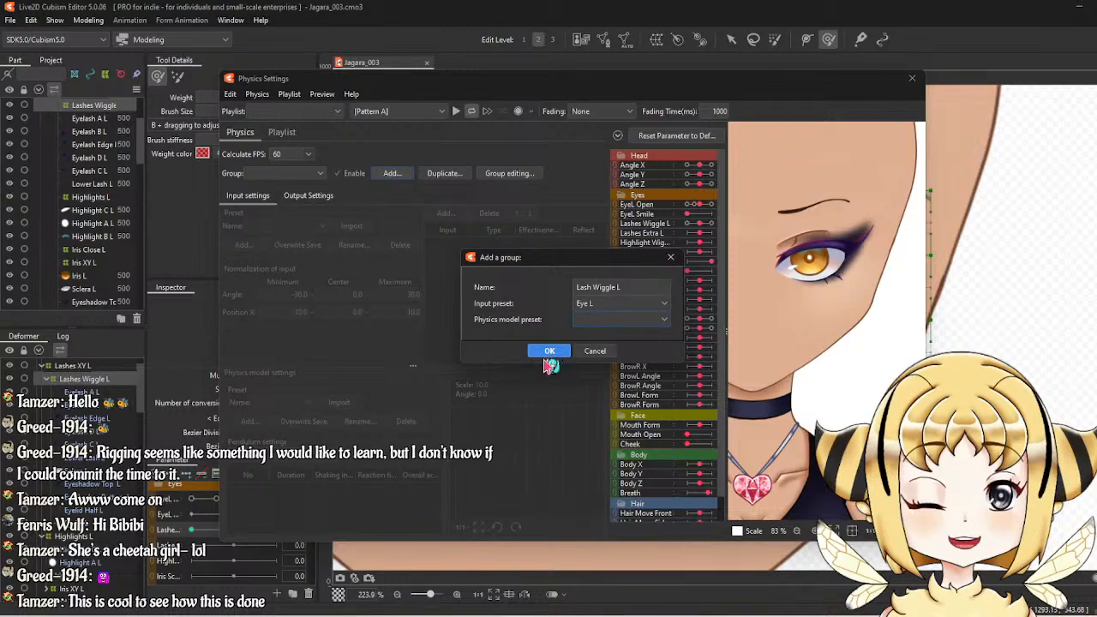
click(545, 354)
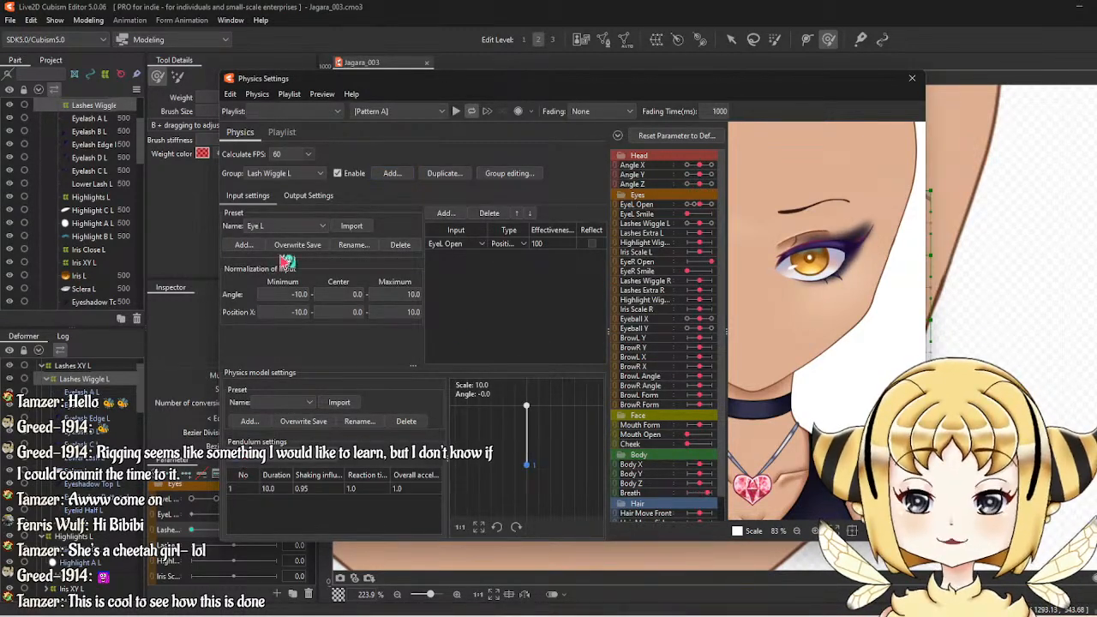
Add Lashes Wiggle L as an output parameter of the Lash Wiggle L physics group.
click(309, 195)
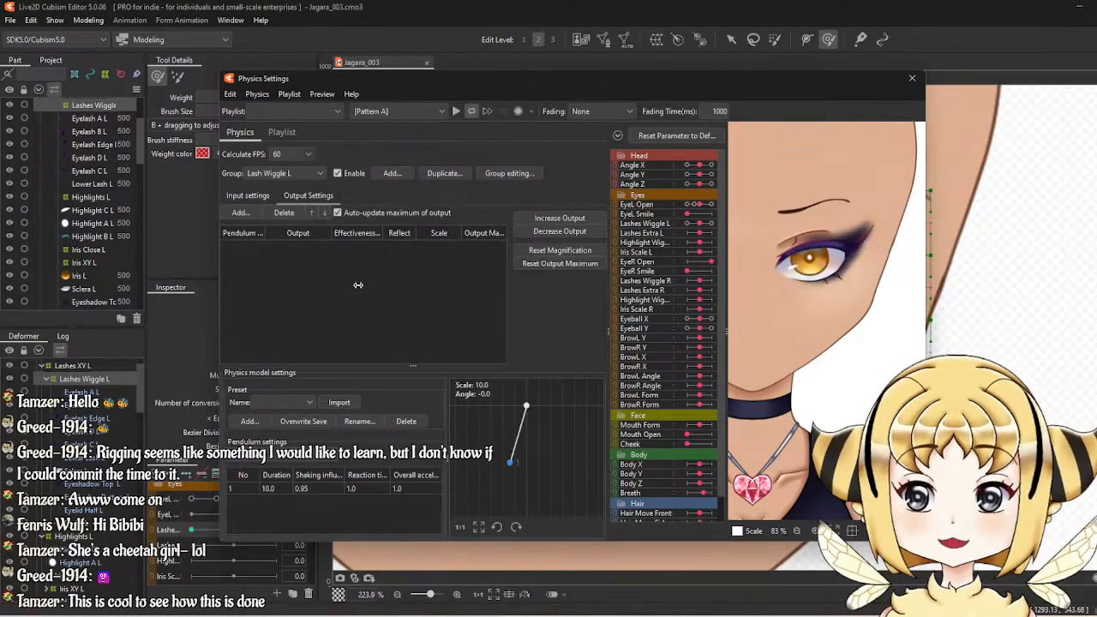
click(242, 213)
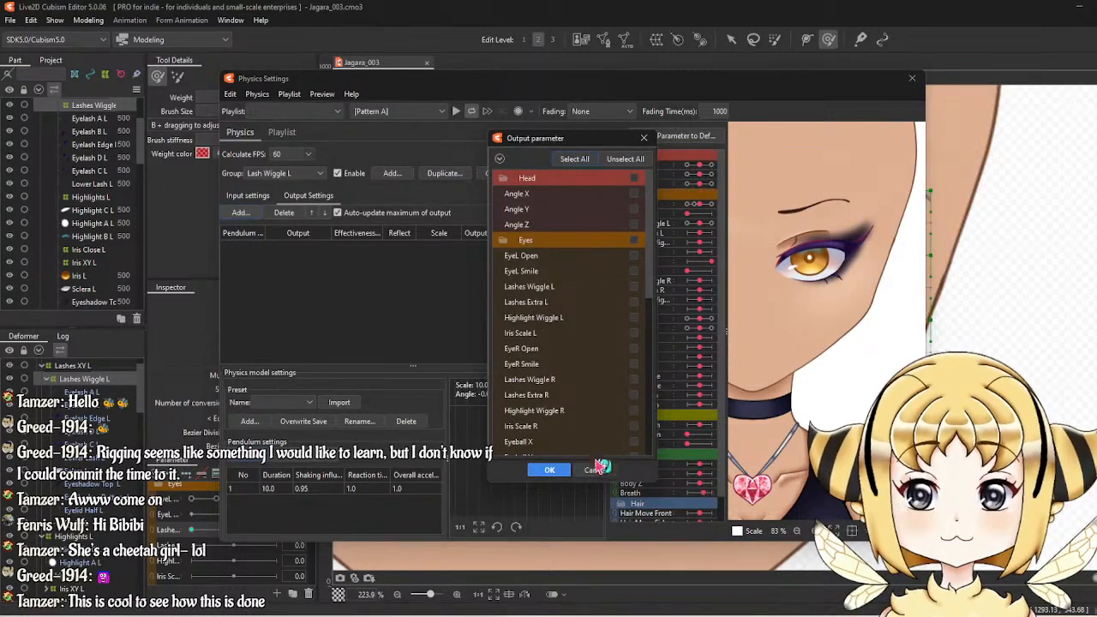
scroll(612, 286, down, 1)
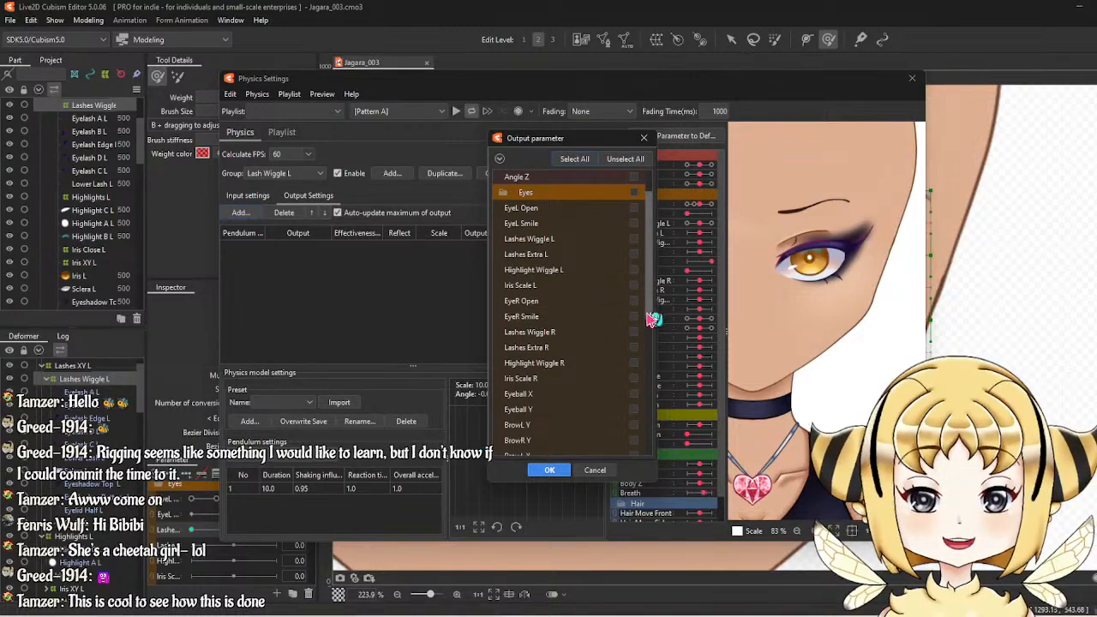
click(634, 239)
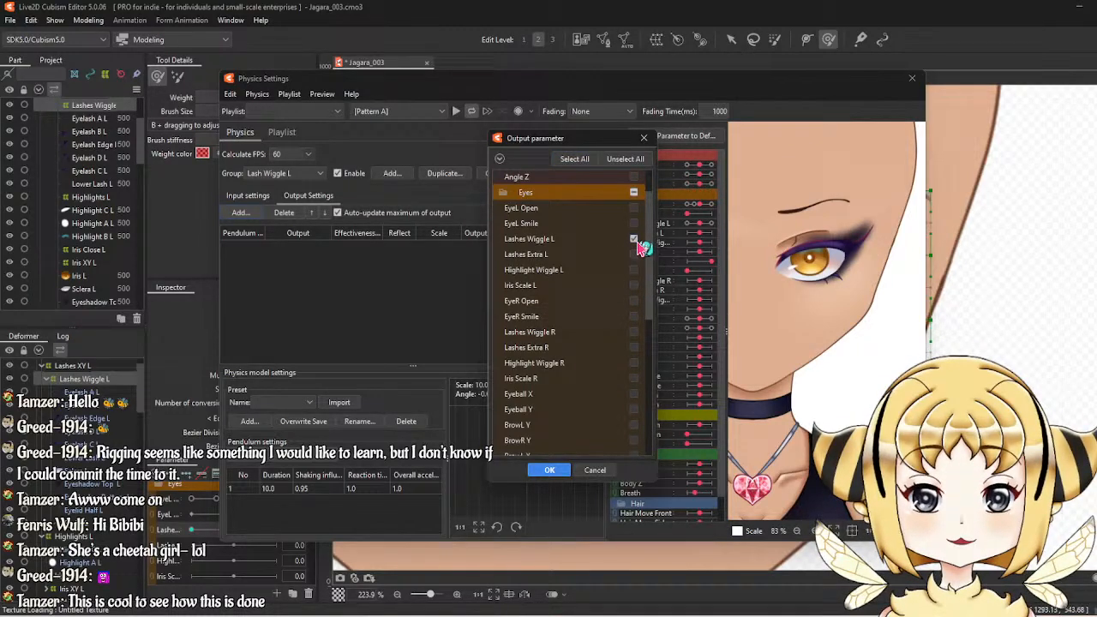
click(550, 470)
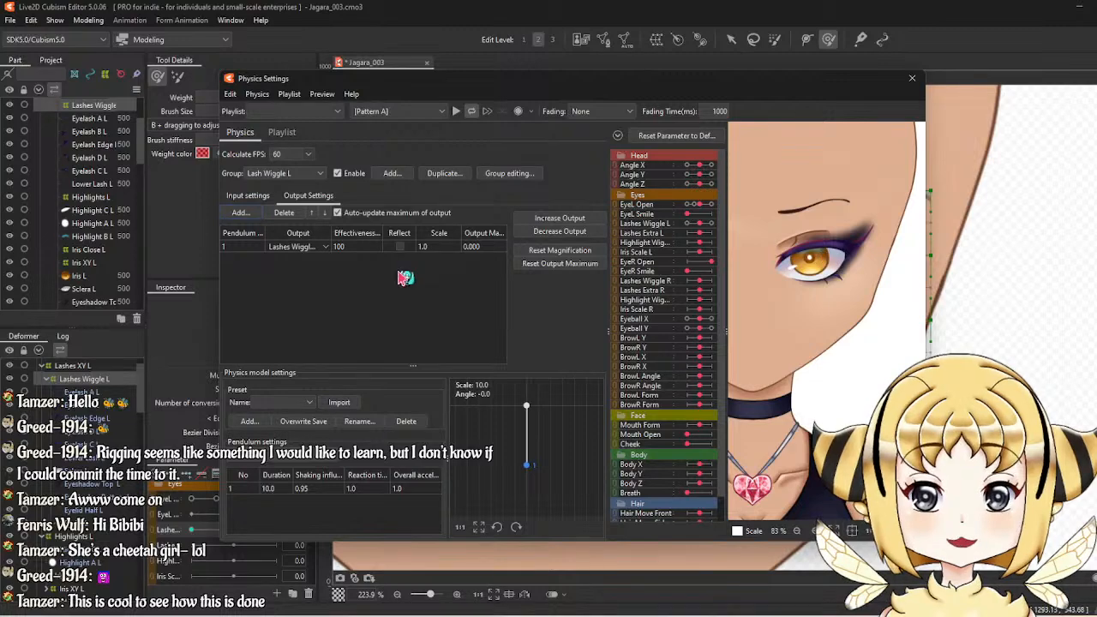
Preview the lash physics on a close-up of the left eye while it opens and closes, and leave the physics settings.
right_click(790, 282)
right_click(799, 266)
scroll(806, 261, up, 3)
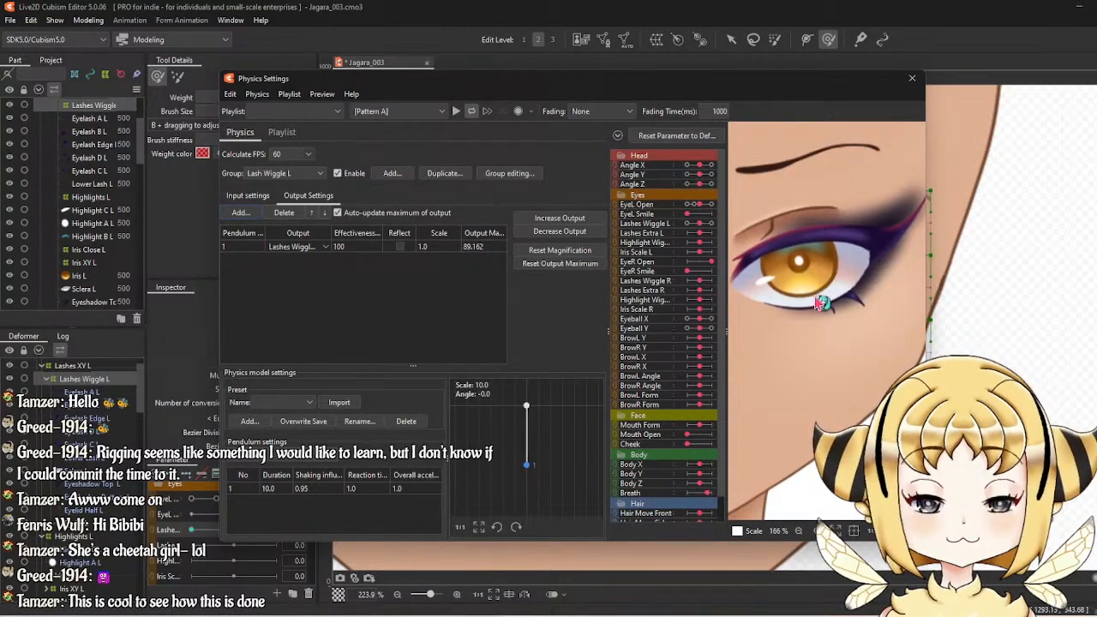
scroll(814, 304, down, 3)
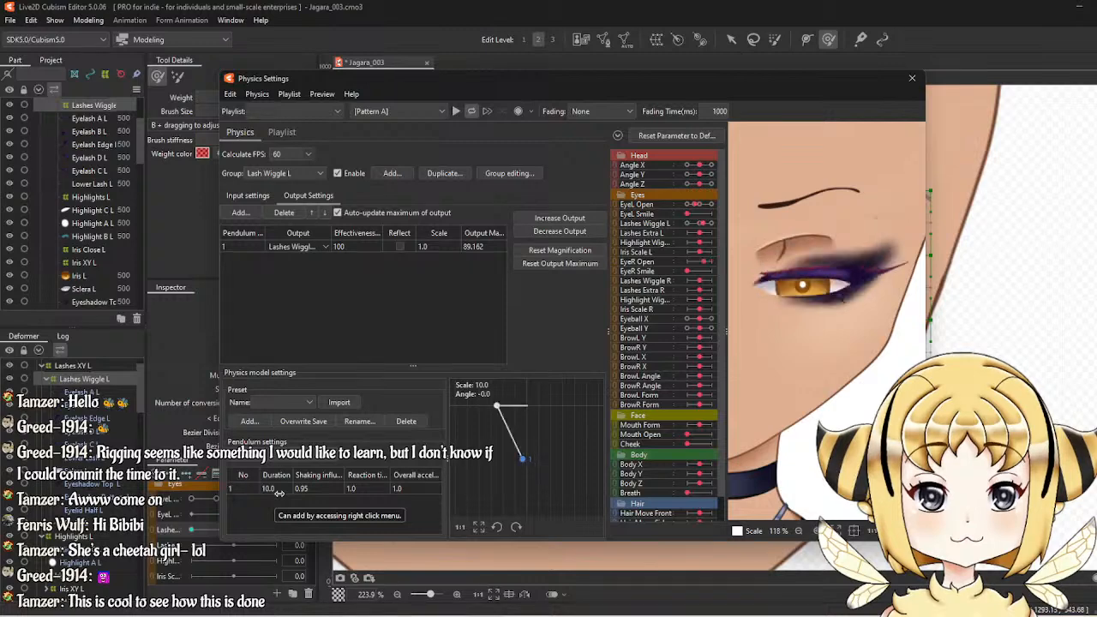
click(913, 80)
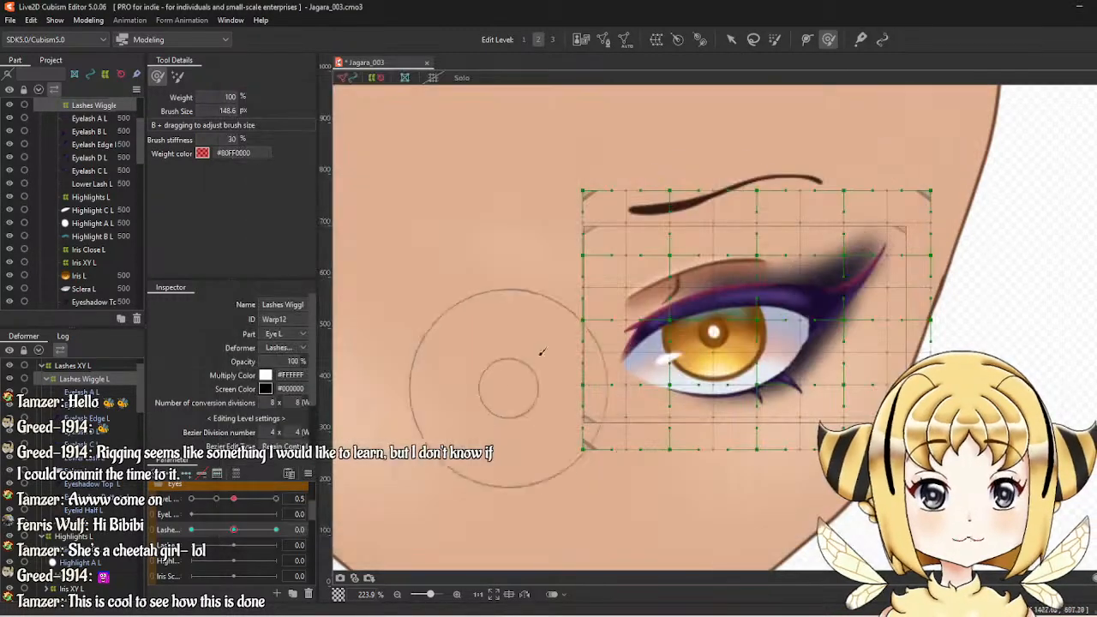
At the lashes parameter's 1.0 key, nudge the Lashes Wiggle L warp's control points around the inner eyelid crease.
click(273, 531)
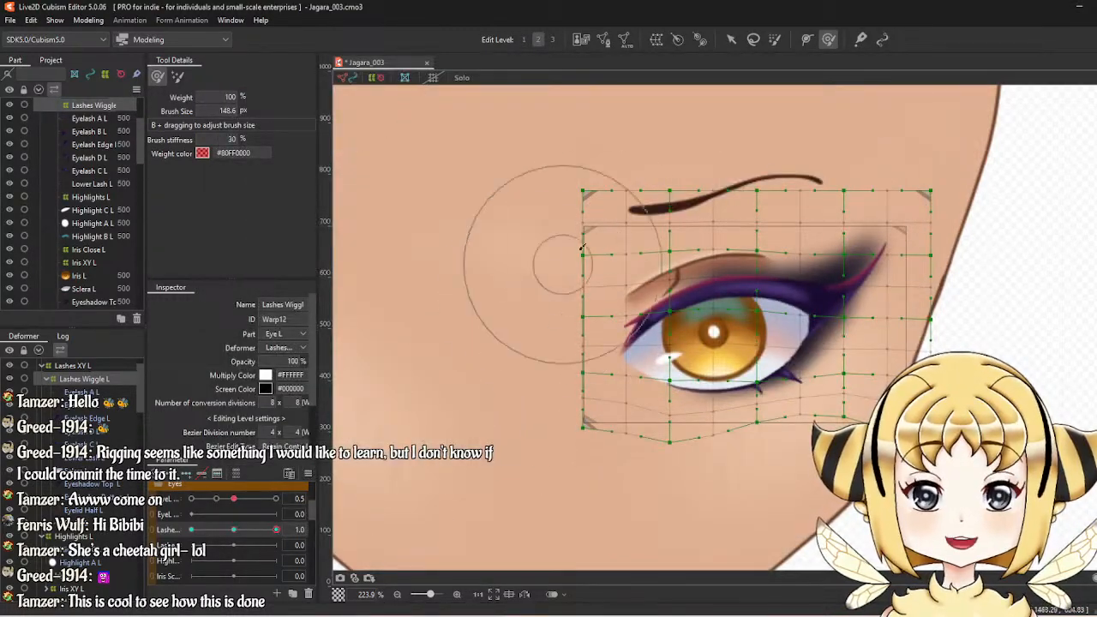
key(v)
click(632, 237)
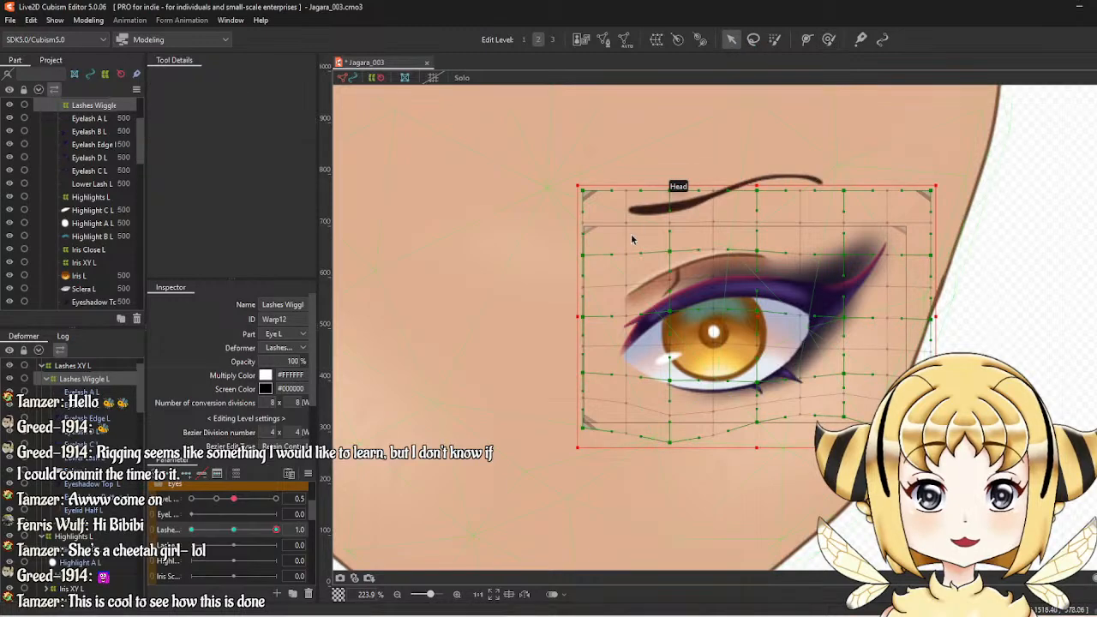
scroll(628, 309, up, 2)
drag(628, 308, 633, 297)
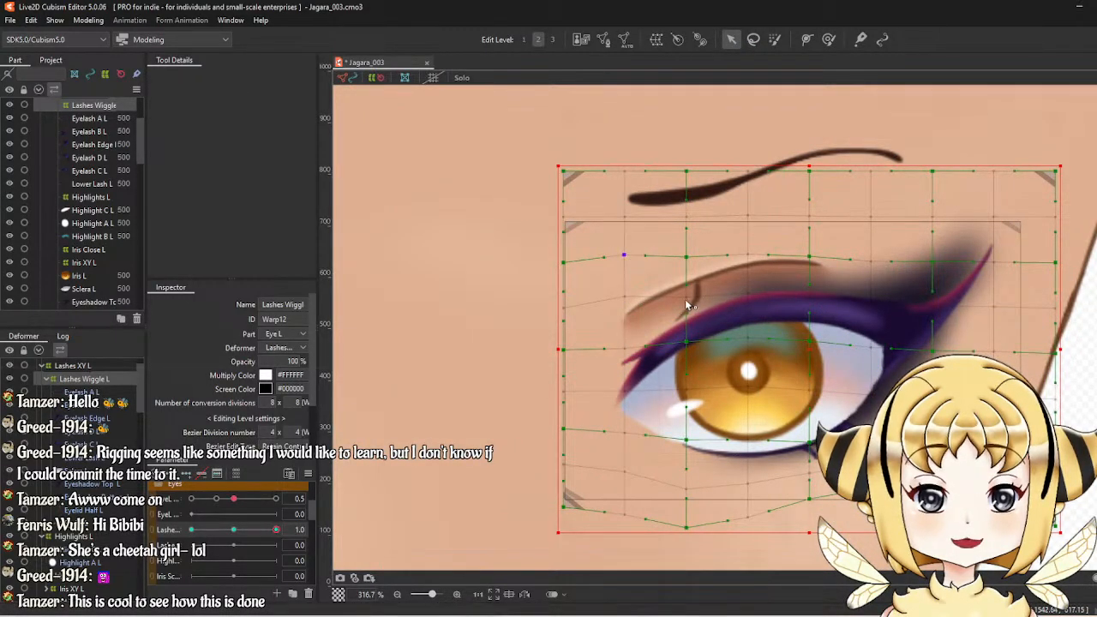
drag(686, 304, 691, 294)
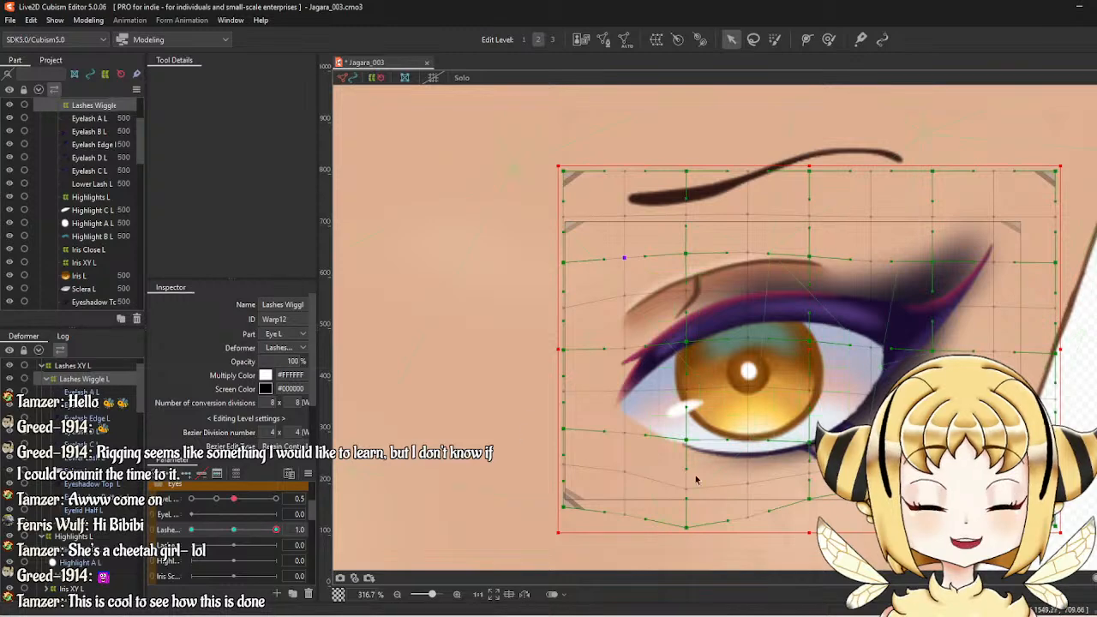
Check the lash shape at the -1.0 key and preview the Lash Wiggle L physics on the left eye again.
drag(262, 535, 191, 532)
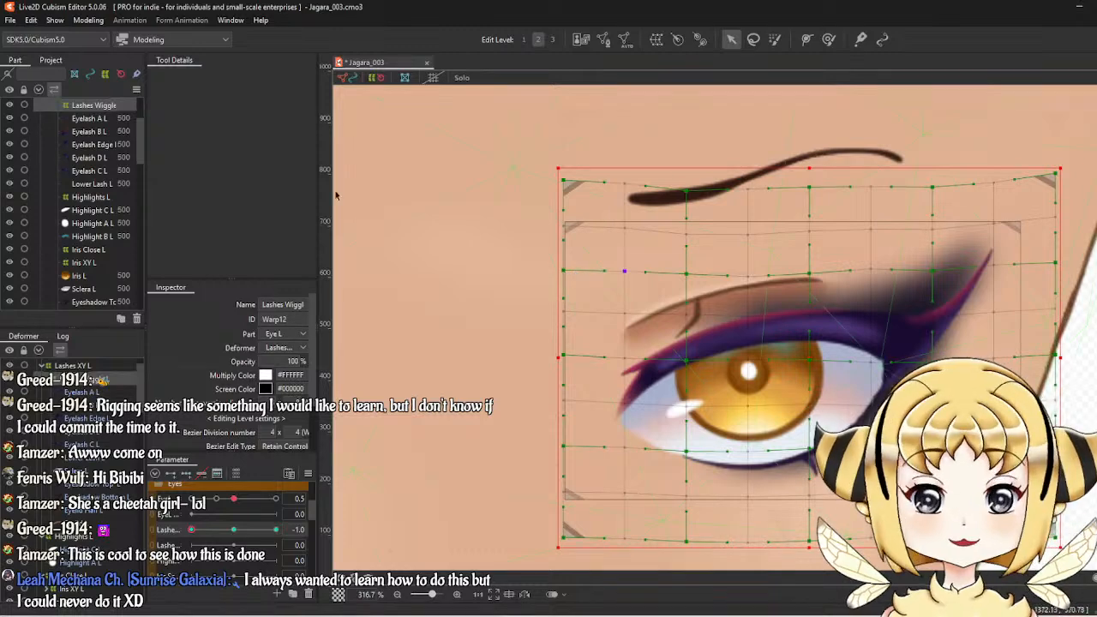
click(88, 20)
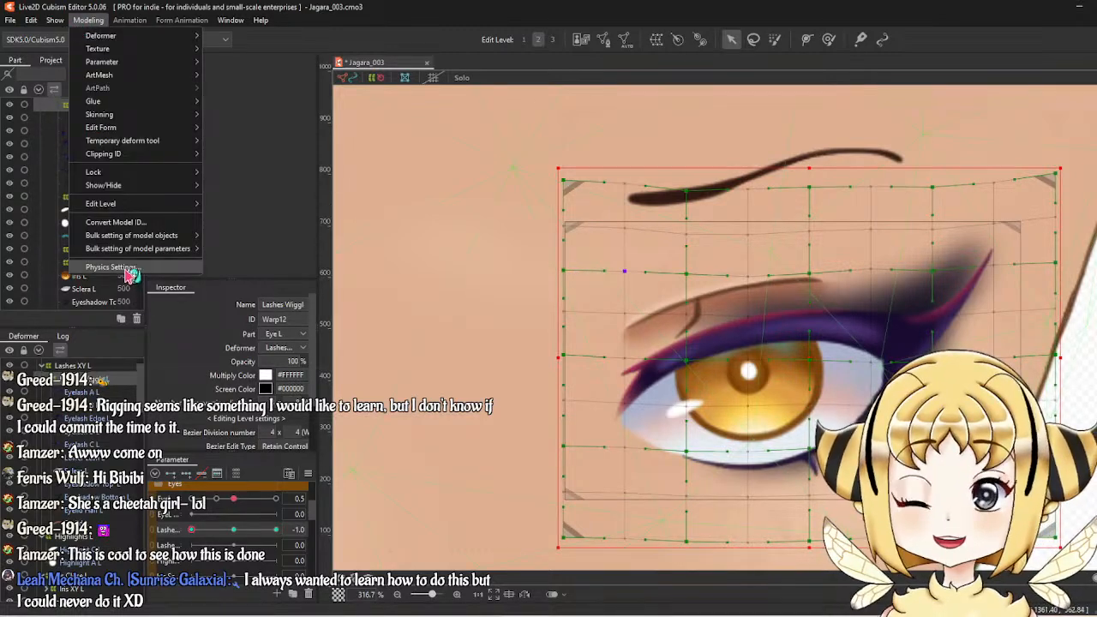
click(112, 268)
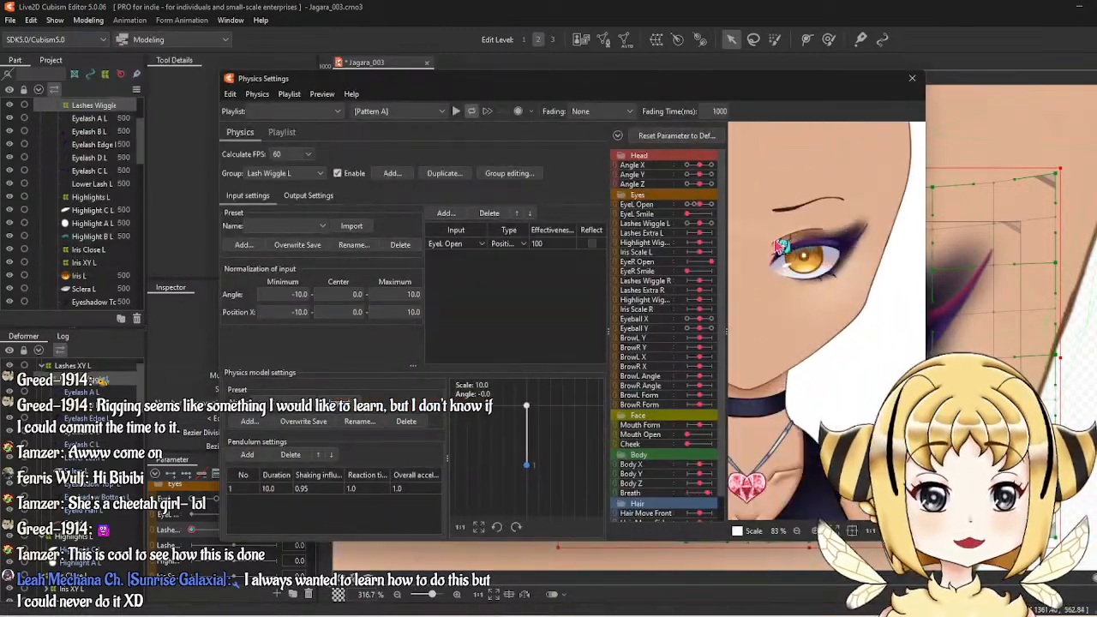
scroll(778, 247, up, 3)
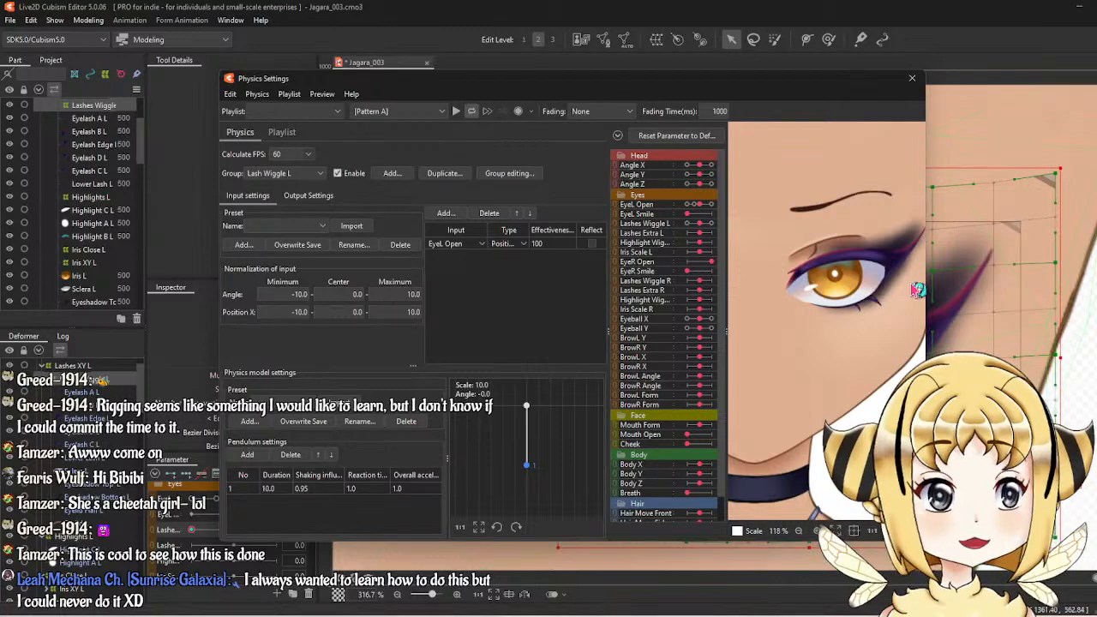
scroll(917, 291, up, 3)
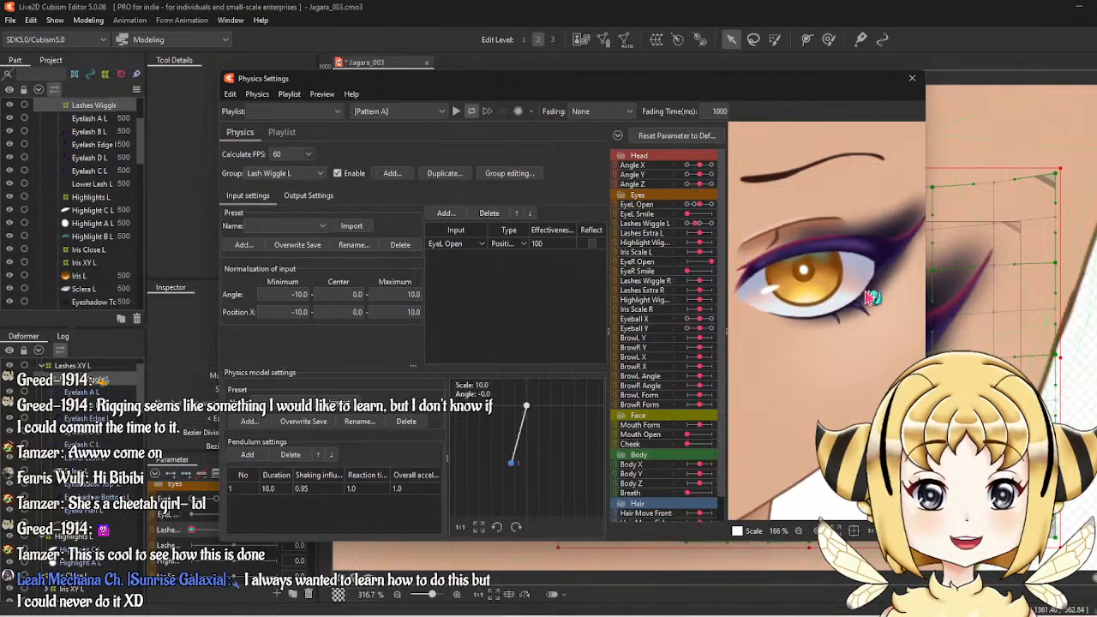
click(912, 78)
Leave the physics settings, select Eyelash A L, B L, Edge, D L, C L, Lower Lash L and Sclera L, and add two keys for EyeL Smile.
scroll(867, 337, down, 4)
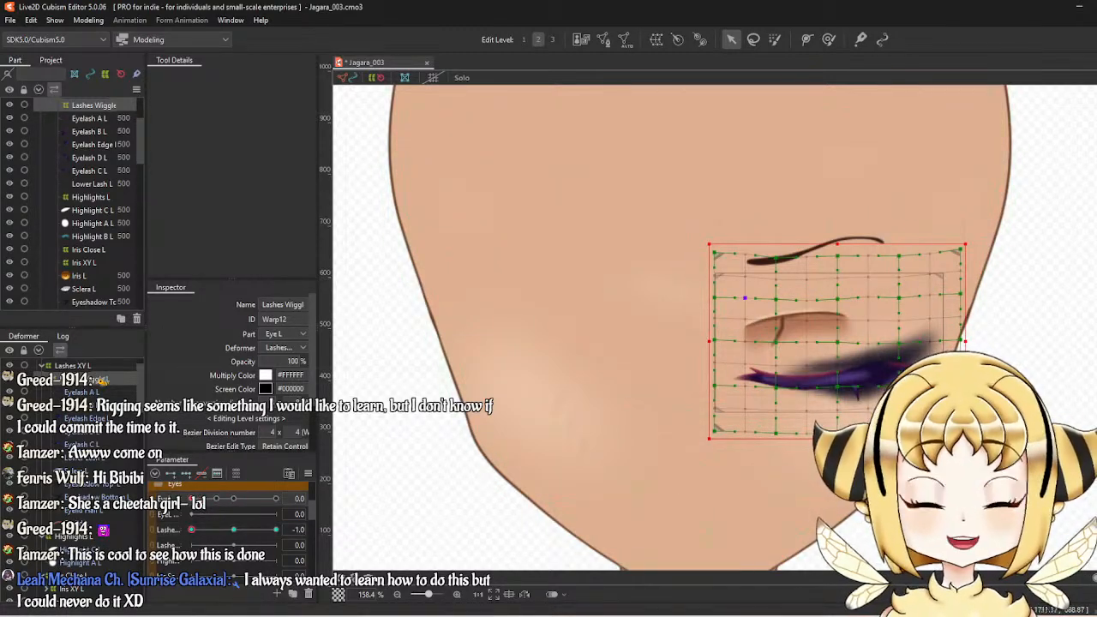
scroll(913, 374, up, 2)
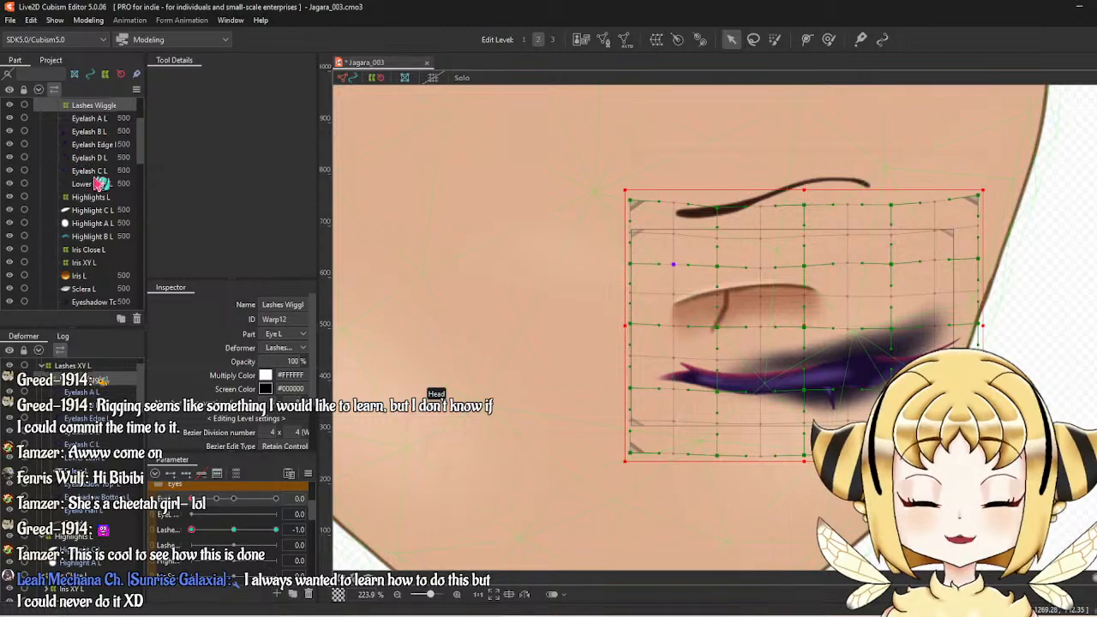
click(90, 131)
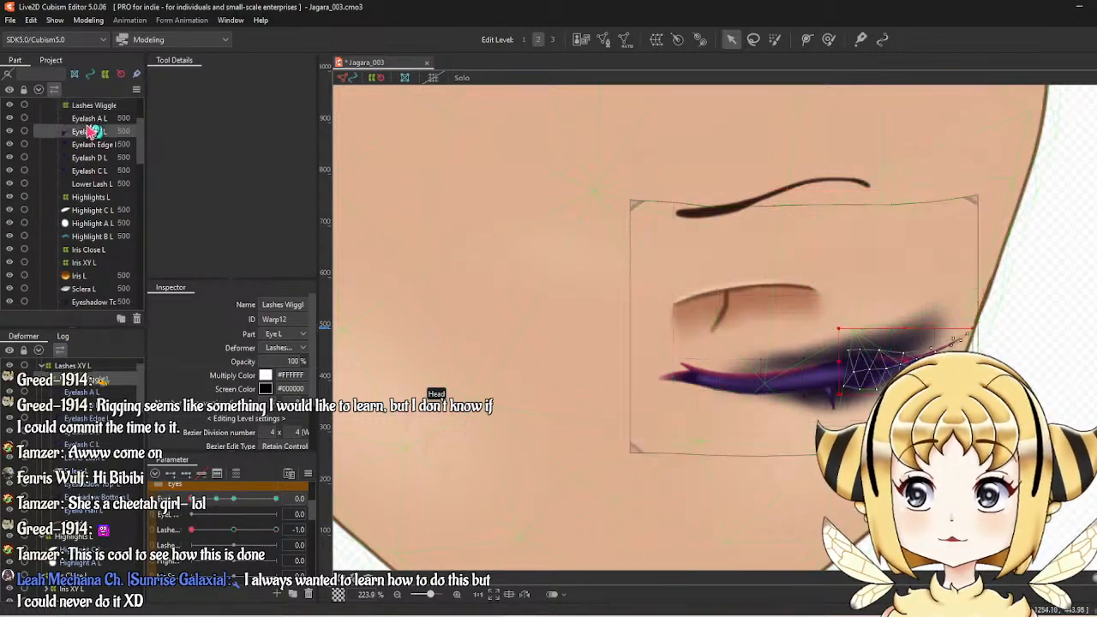
click(92, 118)
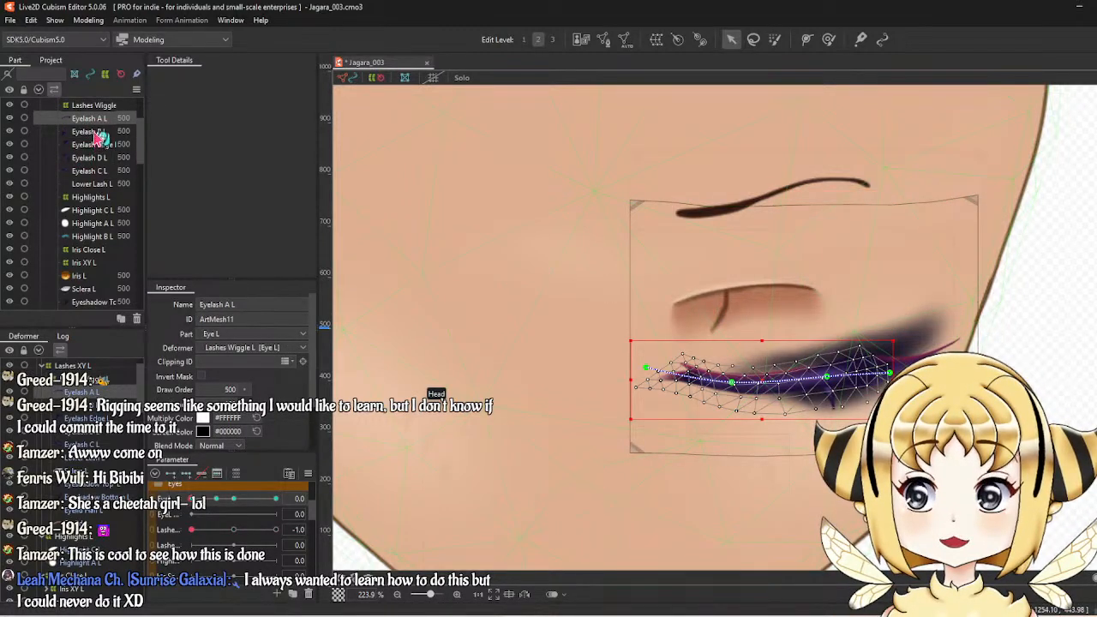
ctrl+click(96, 133)
ctrl+click(96, 148)
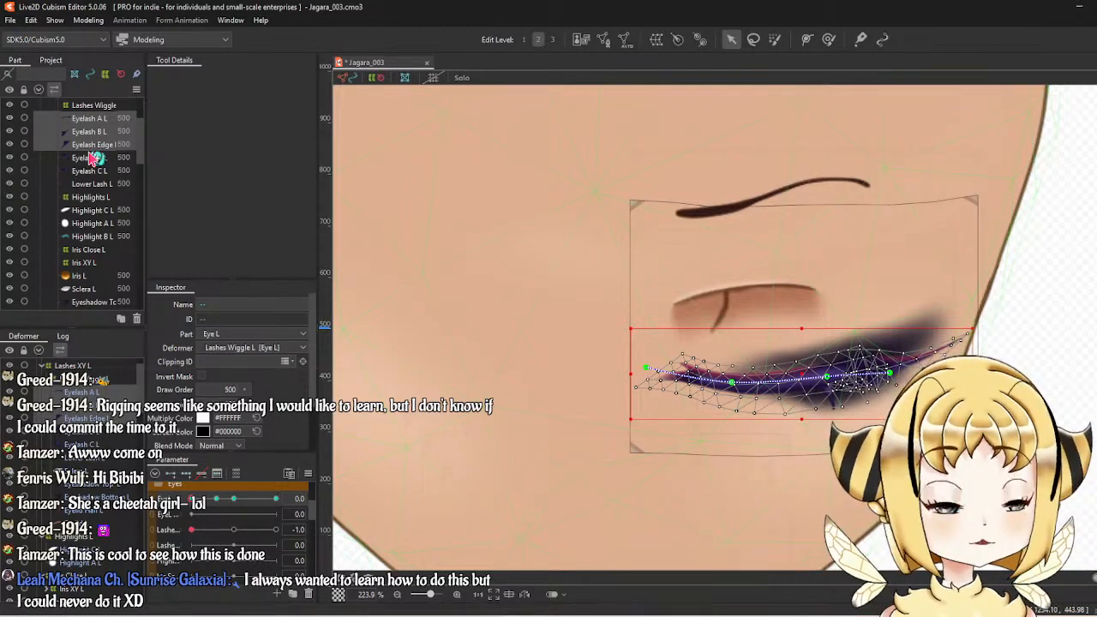
ctrl+click(73, 162)
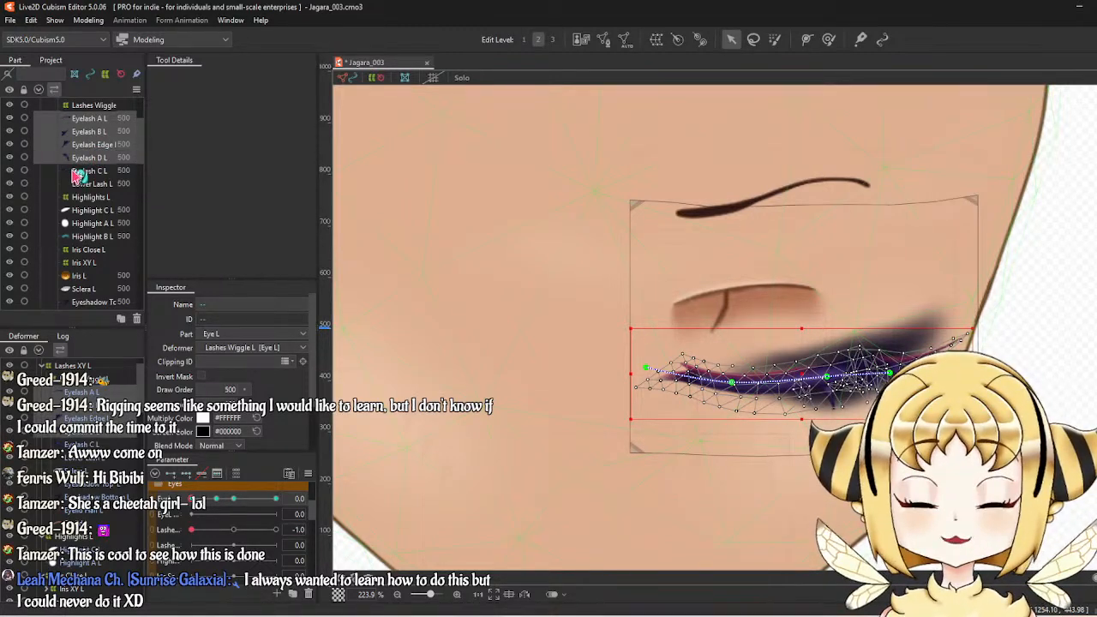
ctrl+click(77, 172)
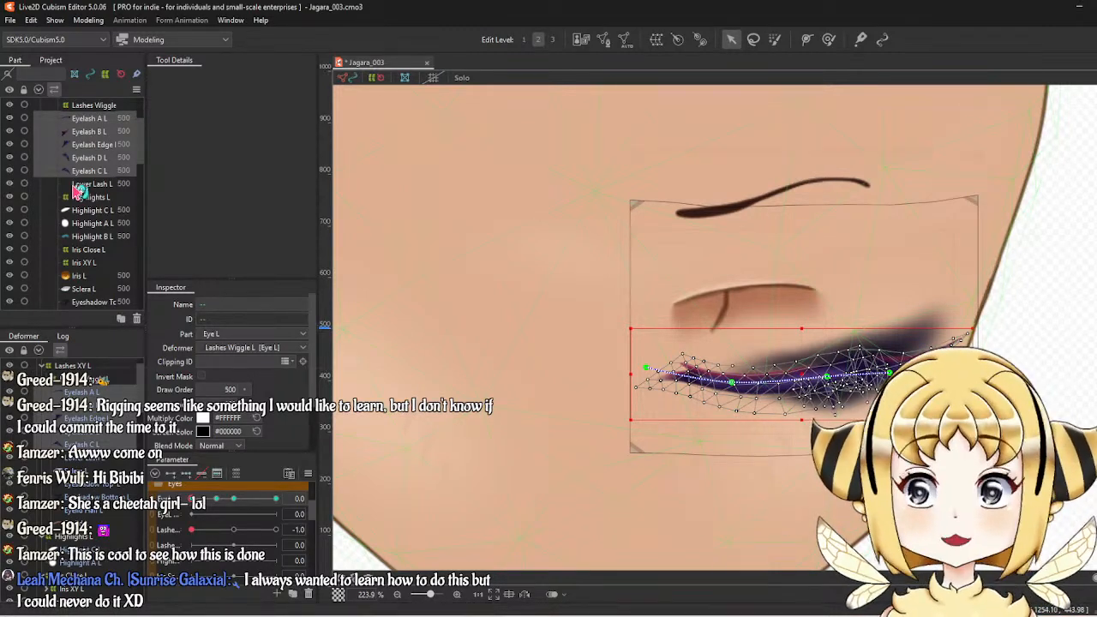
scroll(78, 248, down, 2)
ctrl+click(79, 243)
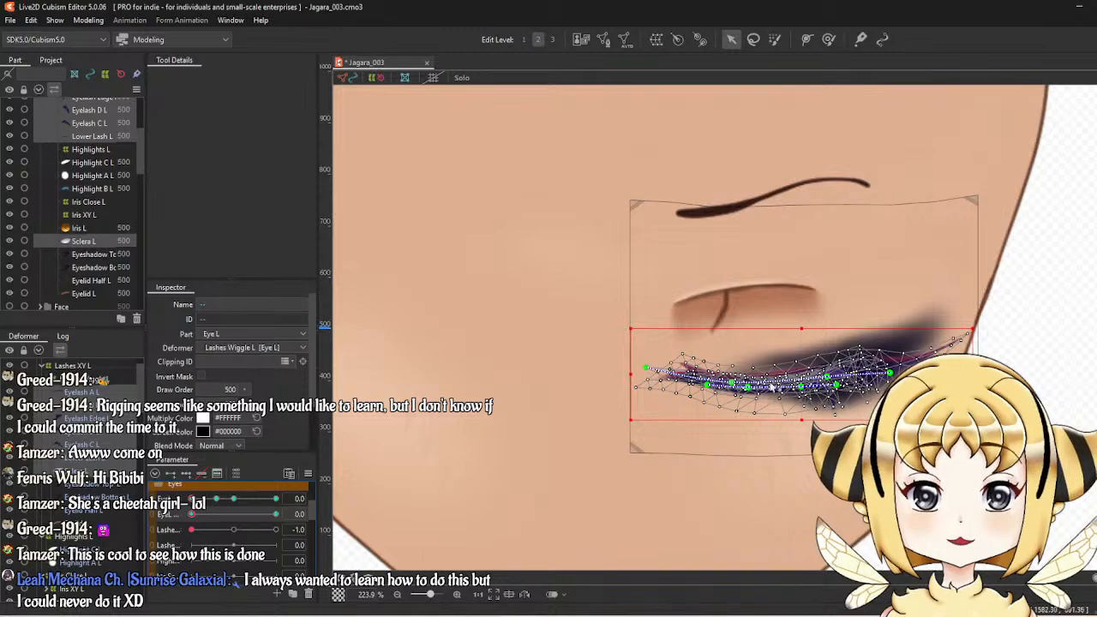
scroll(85, 161, up, 3)
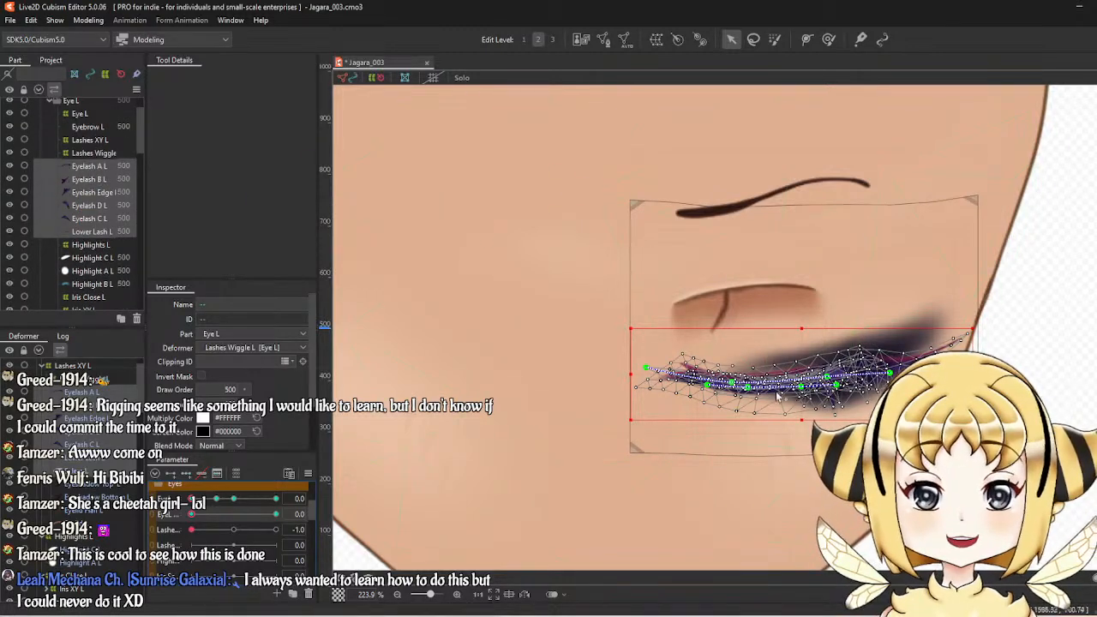
Reshape Eyelash A L on the closed left eye through its deform path, raising the middle, lowering the inner end and adjusting the outer end.
click(75, 167)
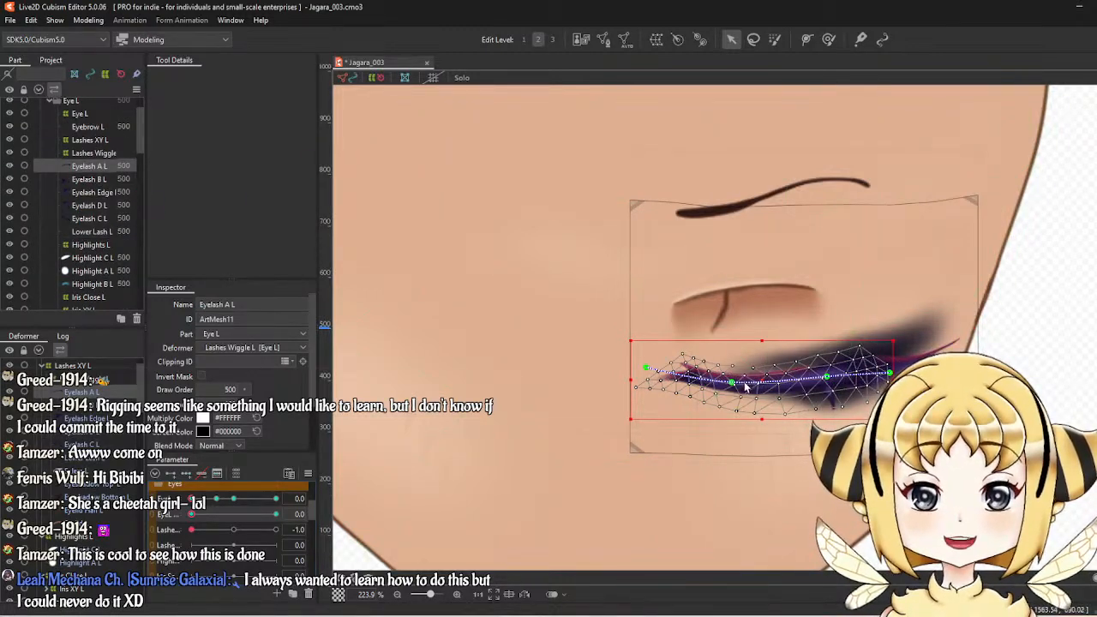
scroll(745, 387, up, 2)
drag(728, 387, 728, 370)
drag(607, 363, 603, 390)
drag(865, 378, 866, 371)
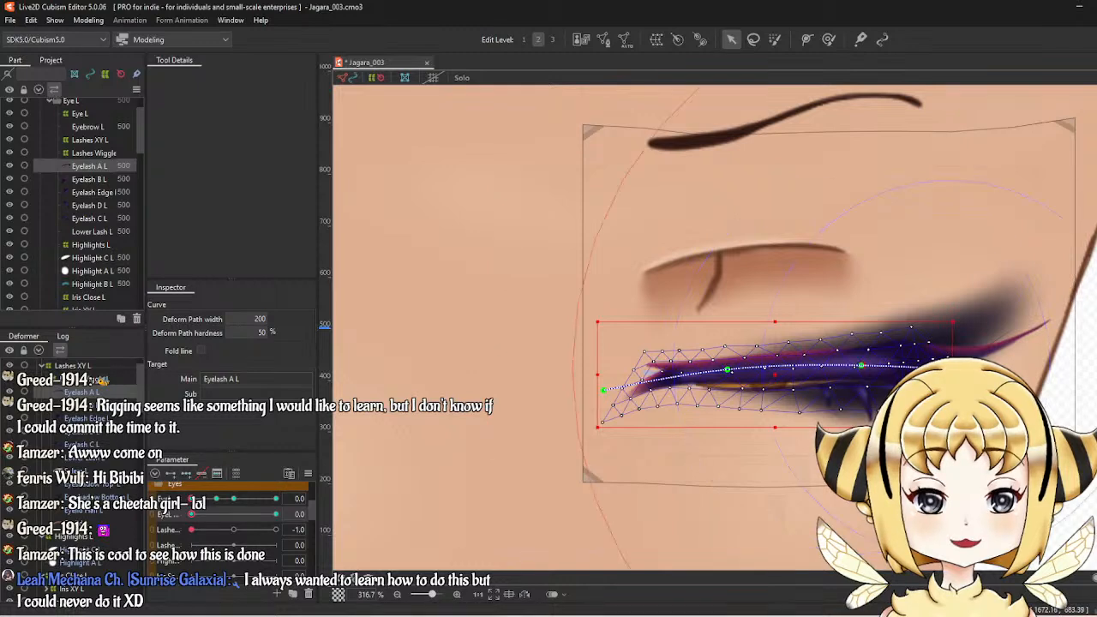
click(729, 370)
drag(605, 390, 605, 398)
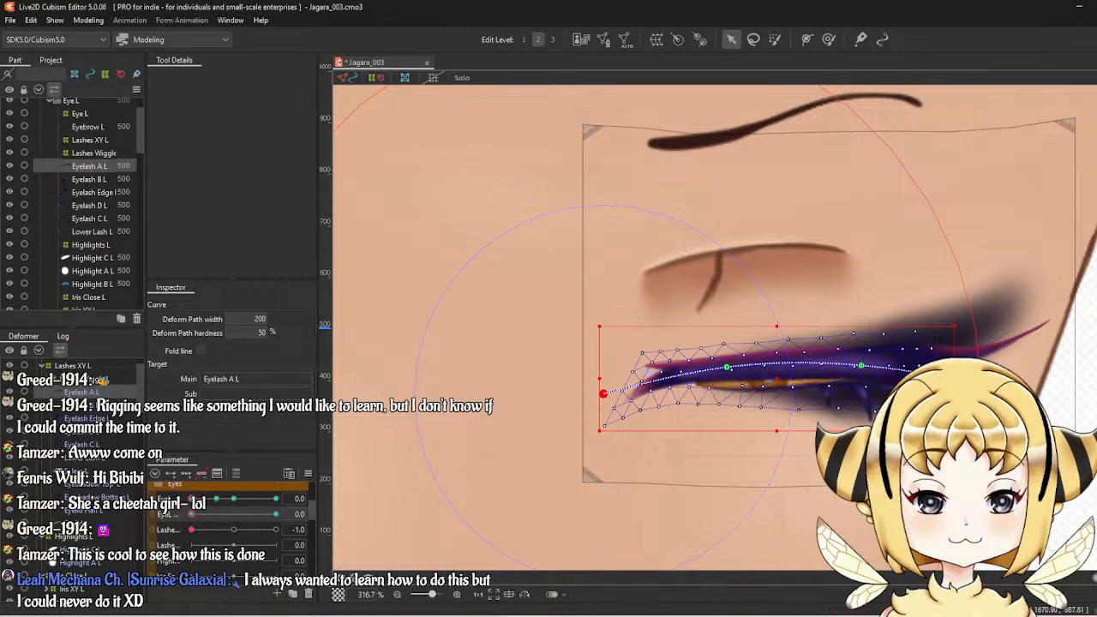
drag(948, 379, 950, 385)
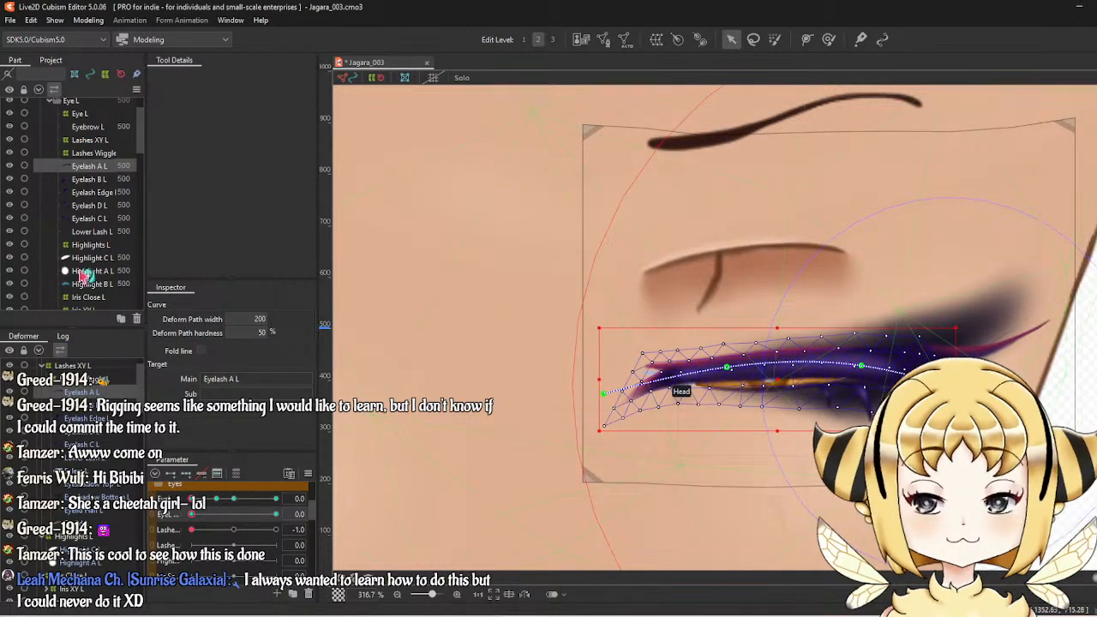
Adjust the Eyelash B L mesh so the outer lash tip follows the reshaped upper lash line.
click(86, 180)
scroll(942, 360, up, 4)
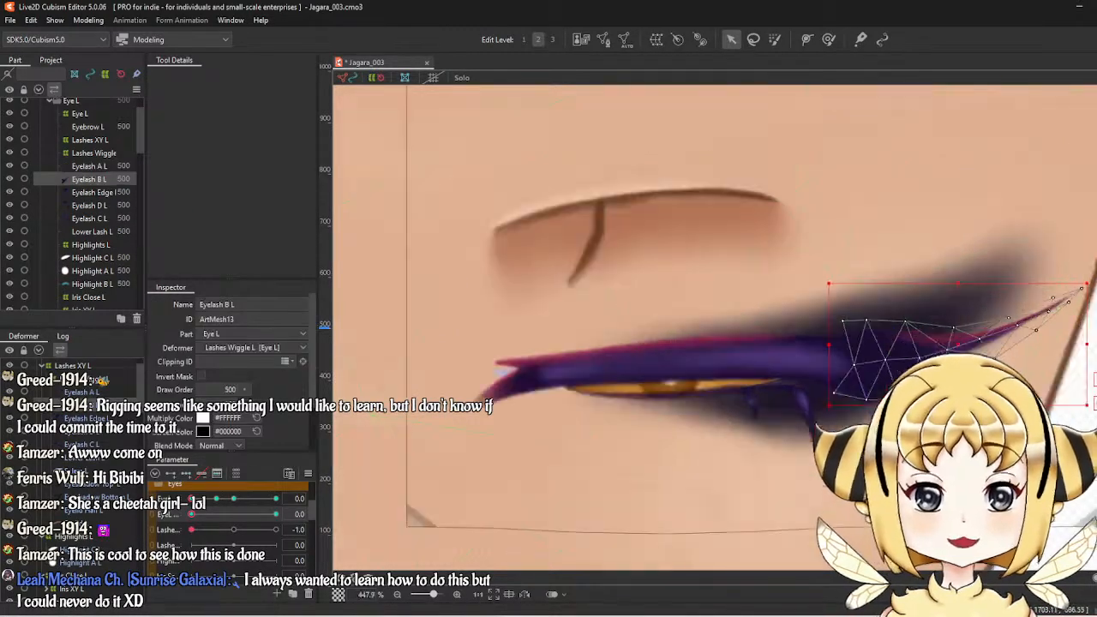
drag(934, 342, 1061, 272)
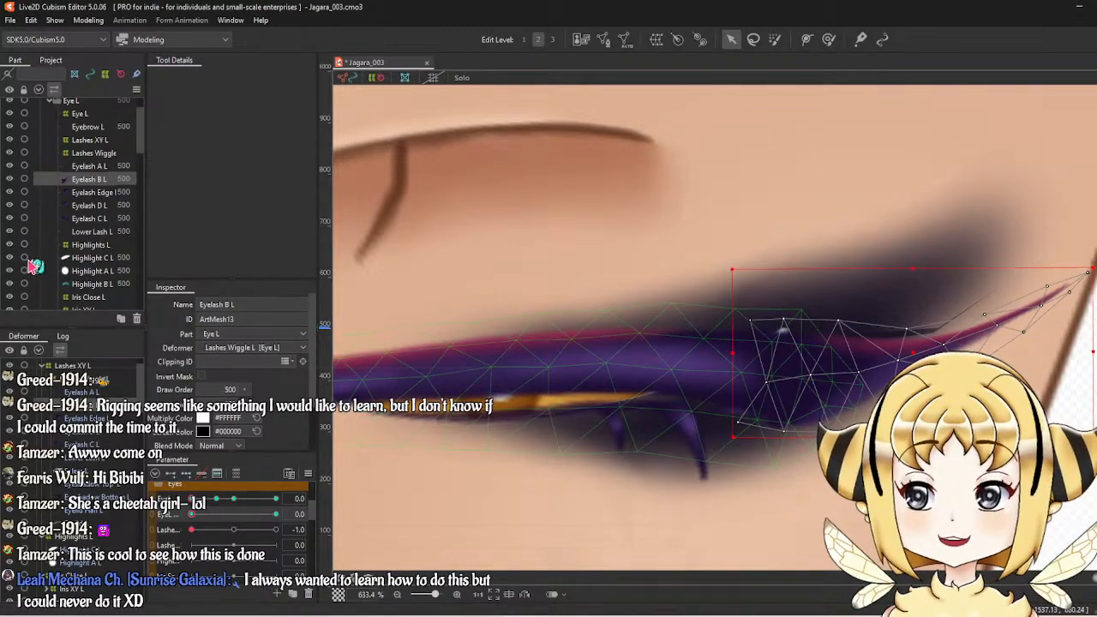
Add EyeL Smile keys to the top and bottom left eyeshadow meshes and lower their outer end with the deform brush.
scroll(94, 233, down, 3)
click(95, 256)
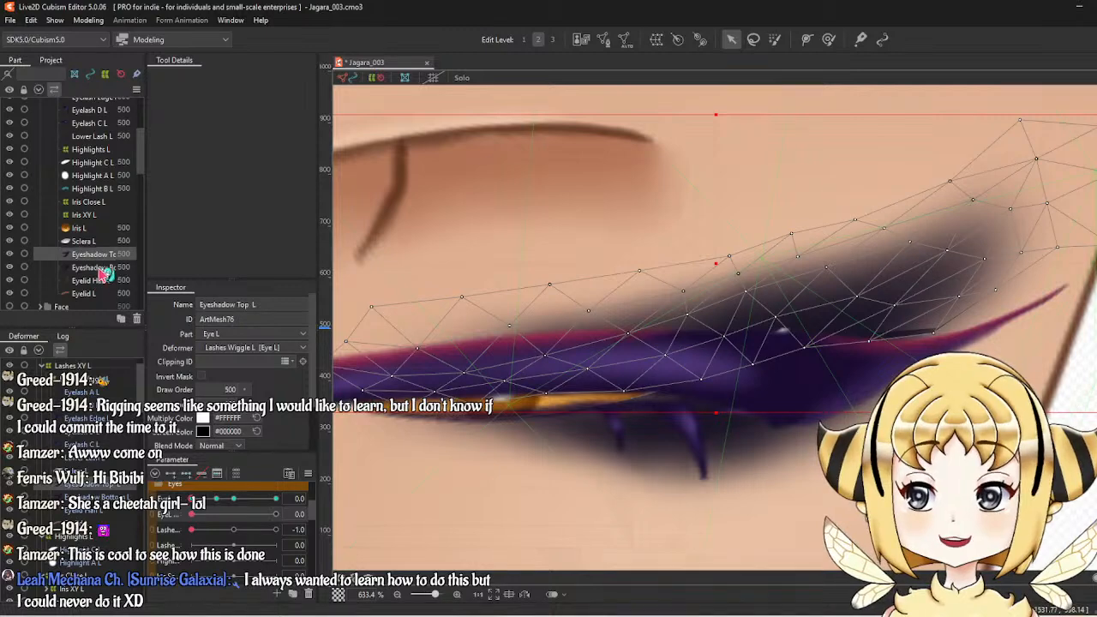
ctrl+click(99, 268)
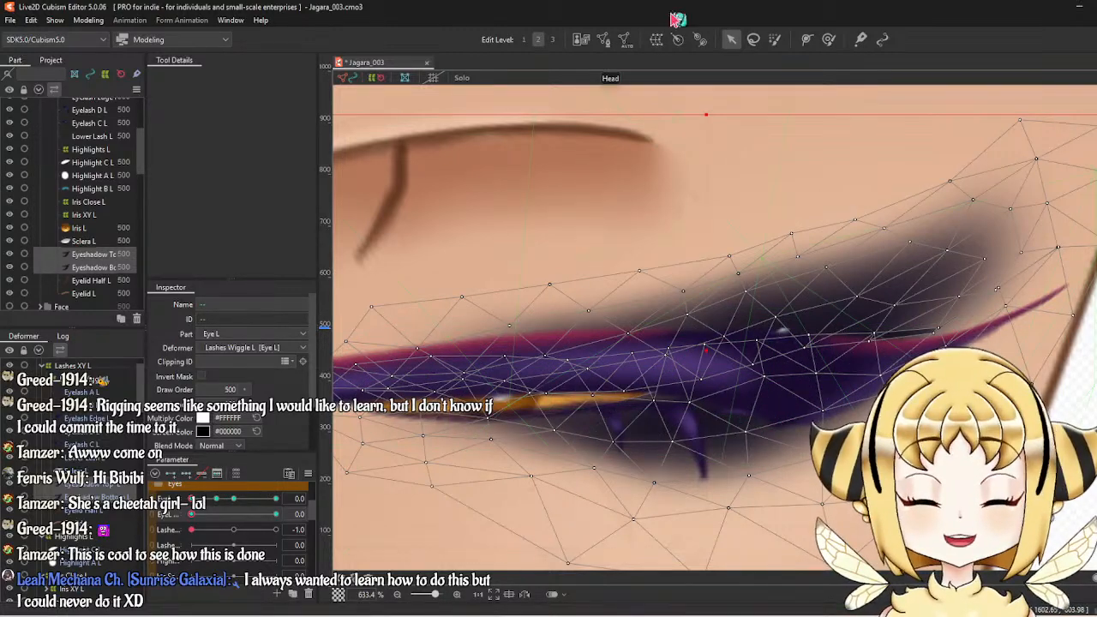
click(829, 39)
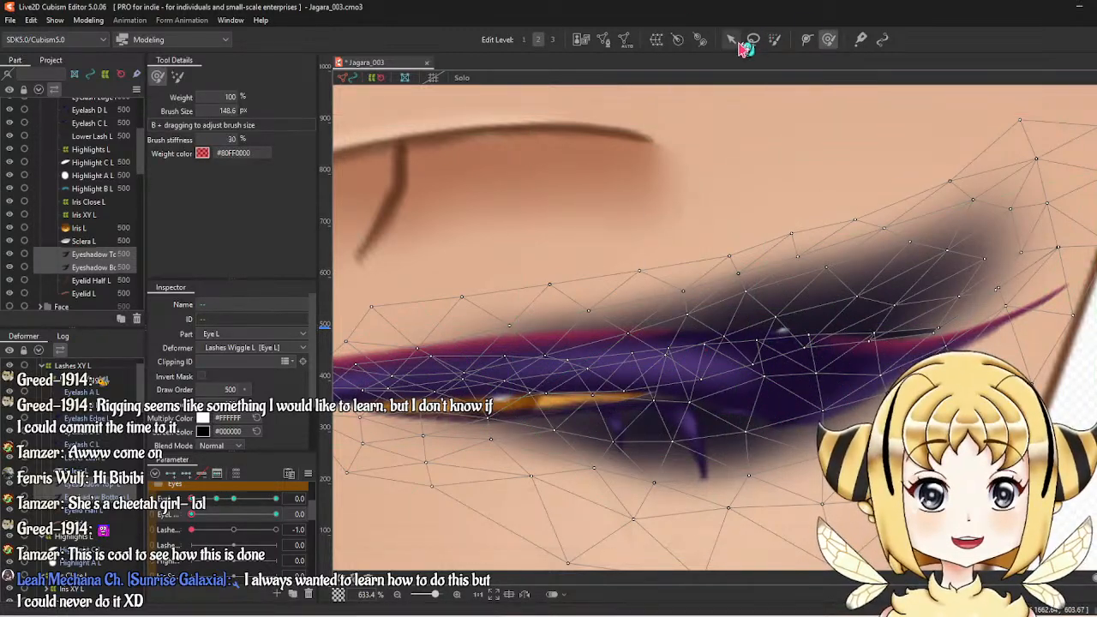
drag(991, 295, 991, 303)
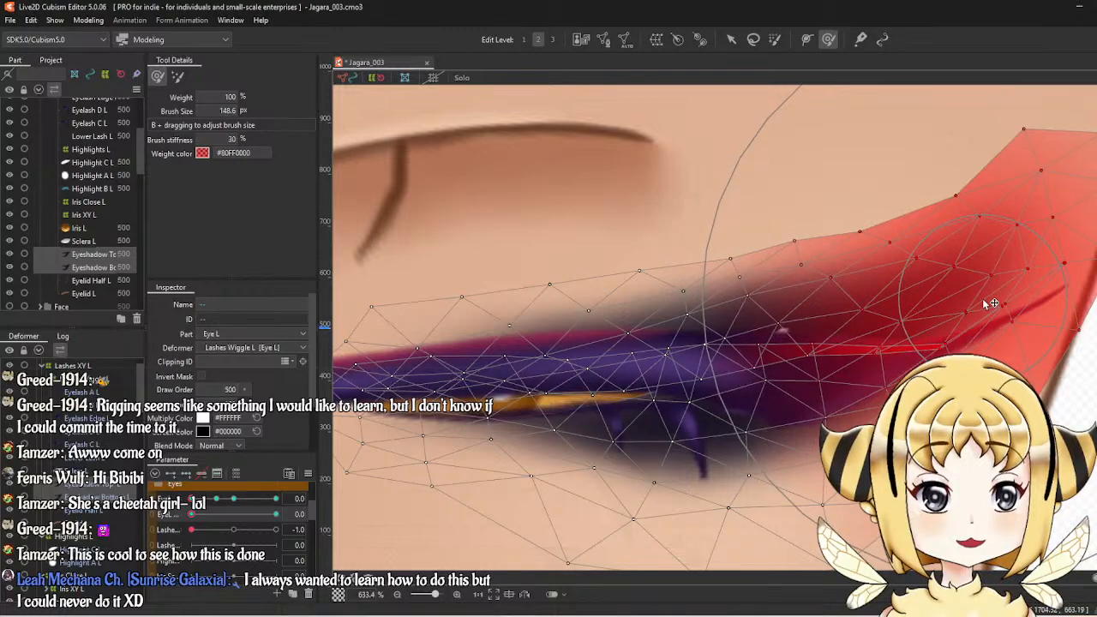
scroll(990, 302, down, 2)
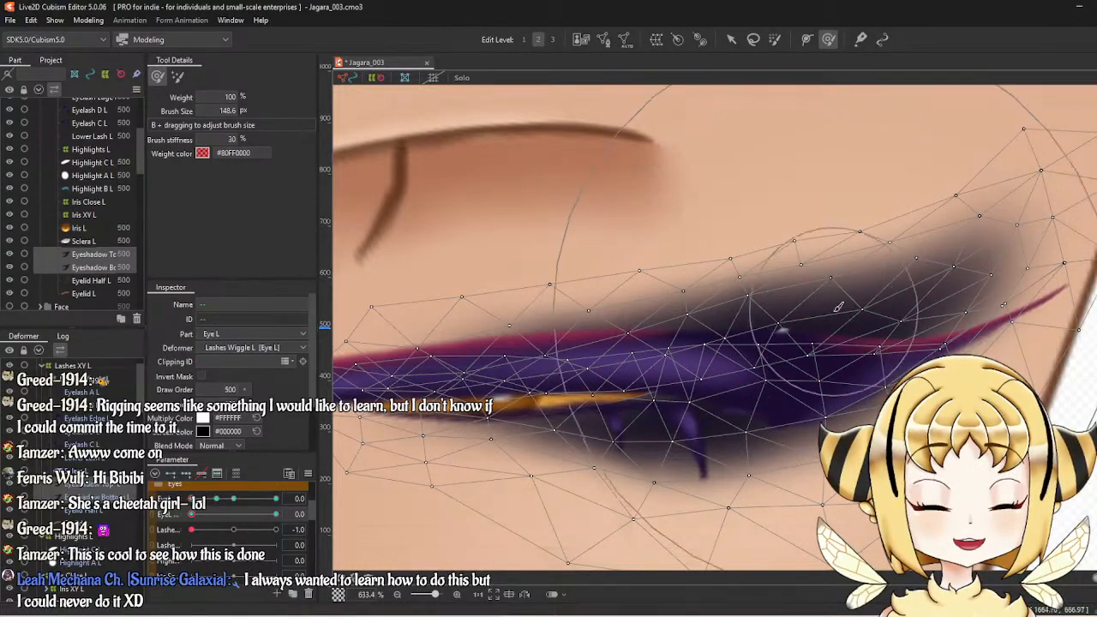
scroll(840, 313, down, 2)
scroll(838, 313, up, 1)
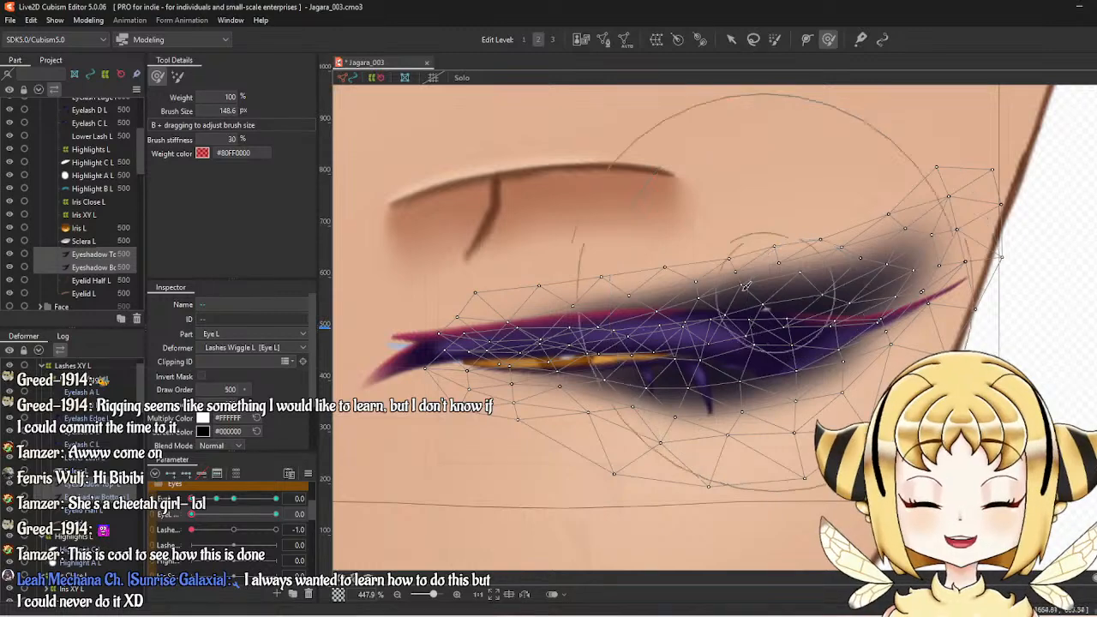
drag(596, 273, 612, 278)
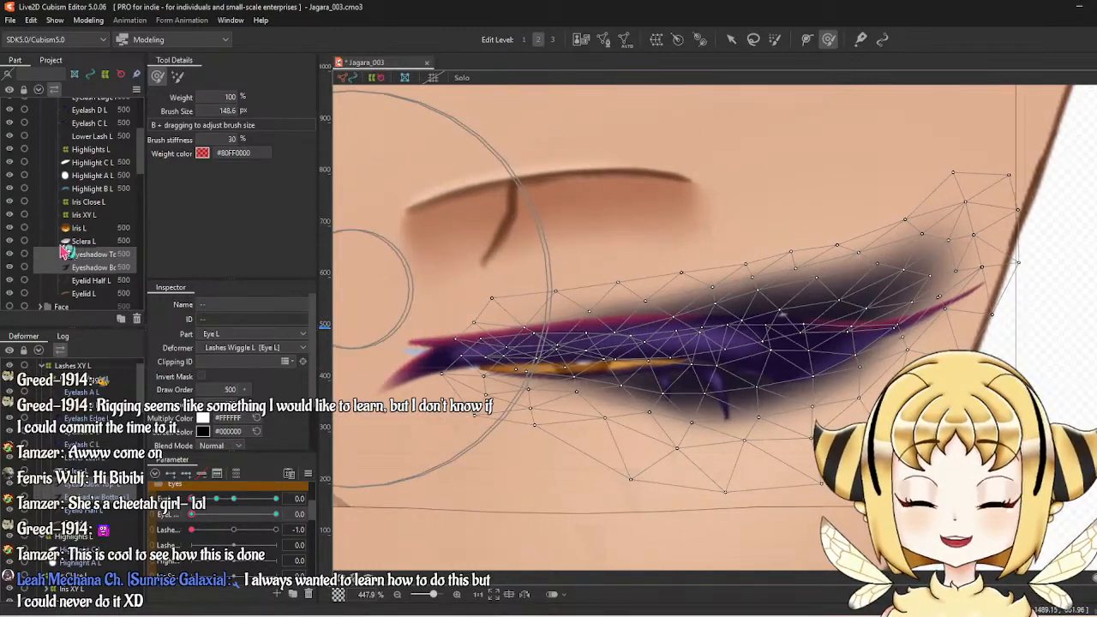
Raise the inner end and middle of the Lower Lash L deform path so it arches beneath the upper lash.
scroll(70, 202, up, 2)
scroll(79, 147, up, 2)
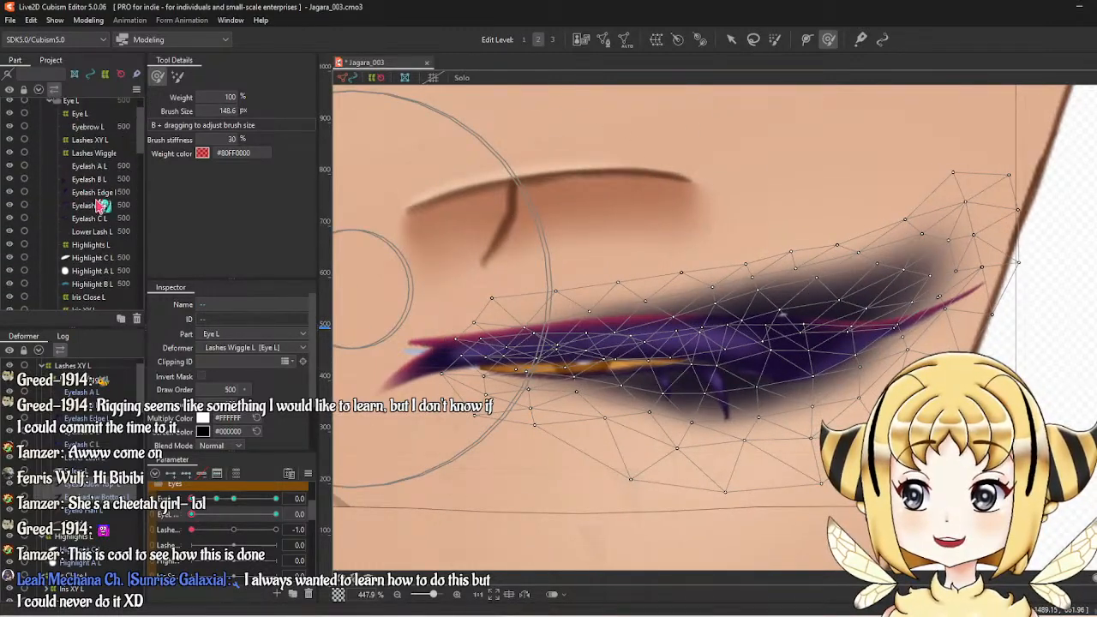
click(91, 231)
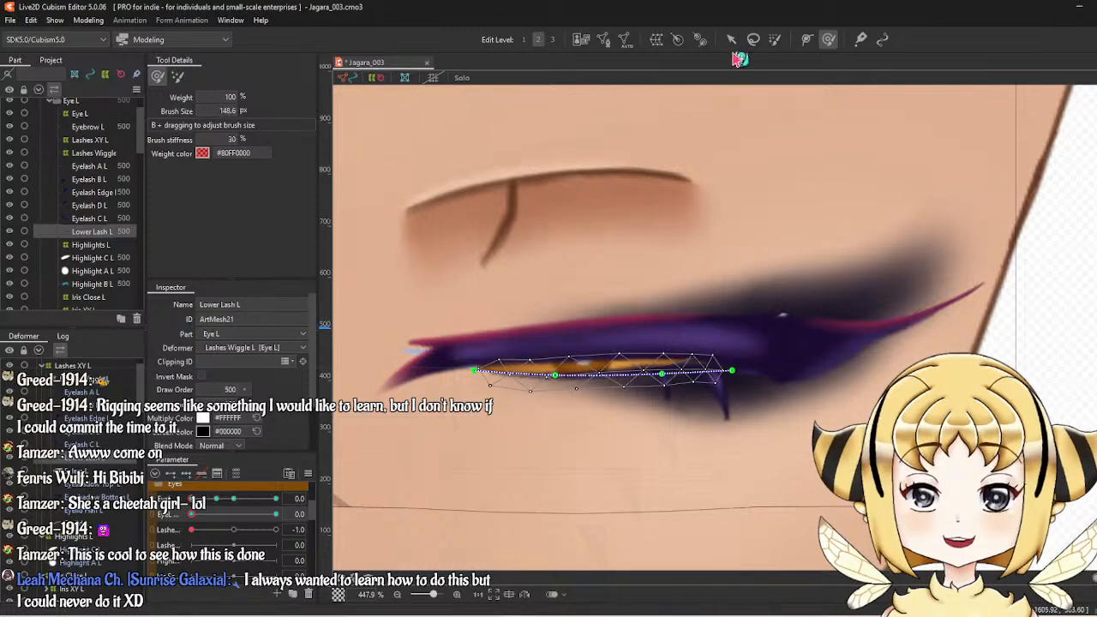
key(v)
scroll(548, 343, up, 3)
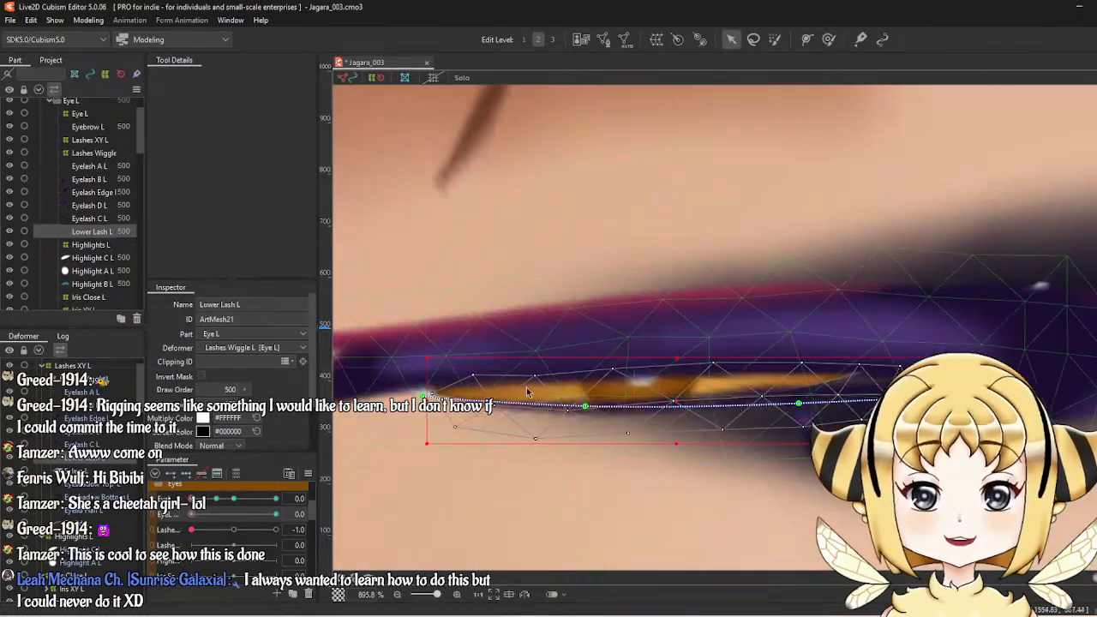
click(588, 395)
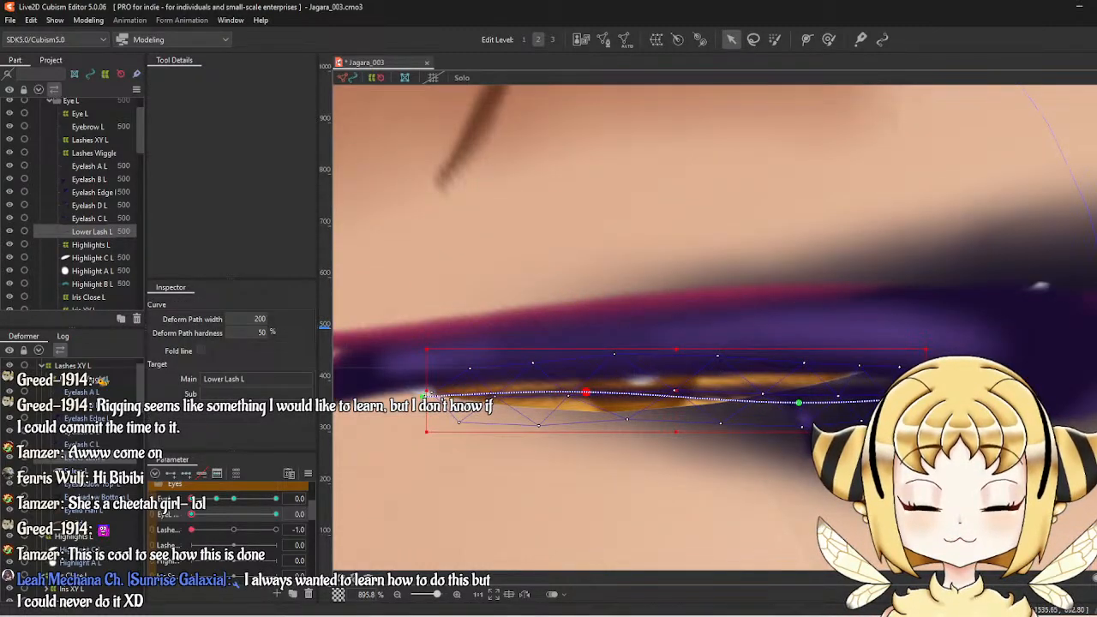
scroll(422, 396, up, 3)
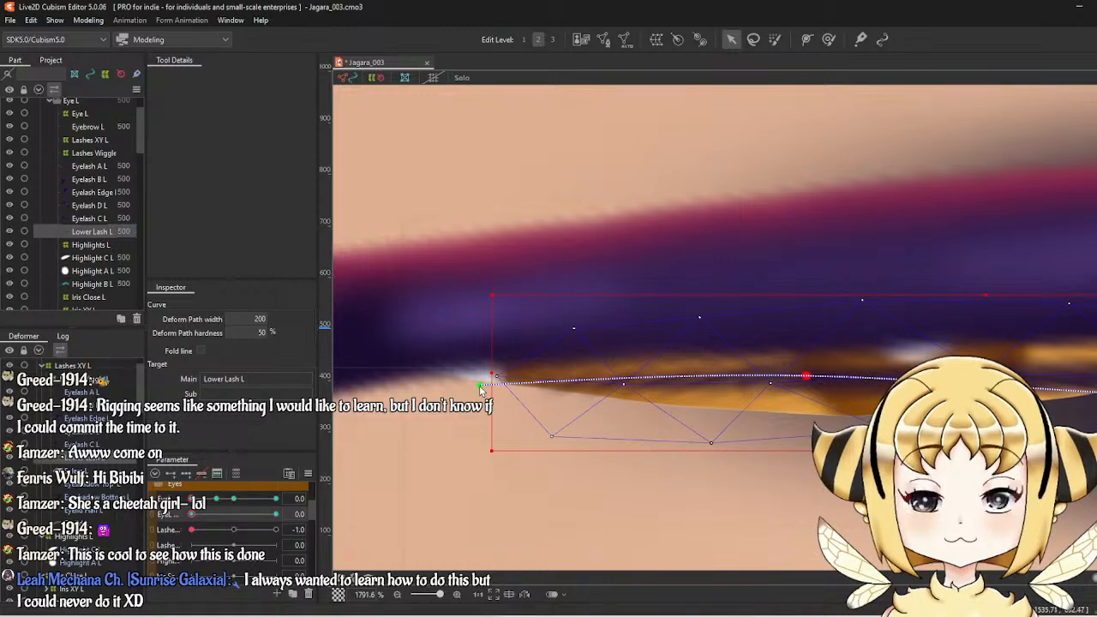
drag(480, 387, 483, 361)
drag(808, 376, 808, 365)
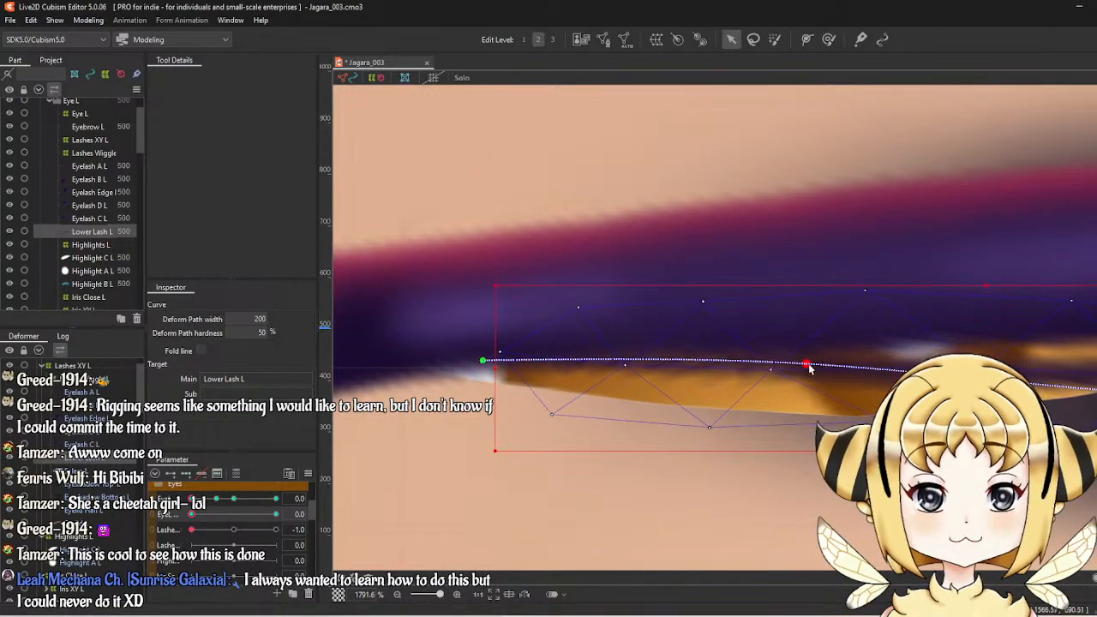
scroll(411, 403, down, 1)
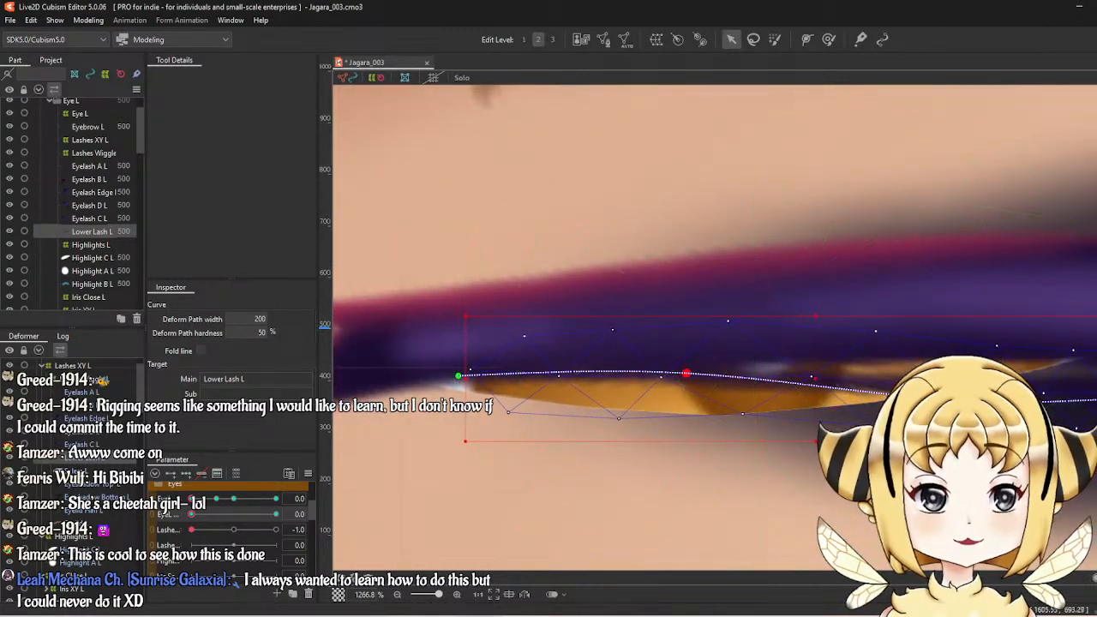
drag(687, 374, 686, 372)
drag(988, 391, 742, 378)
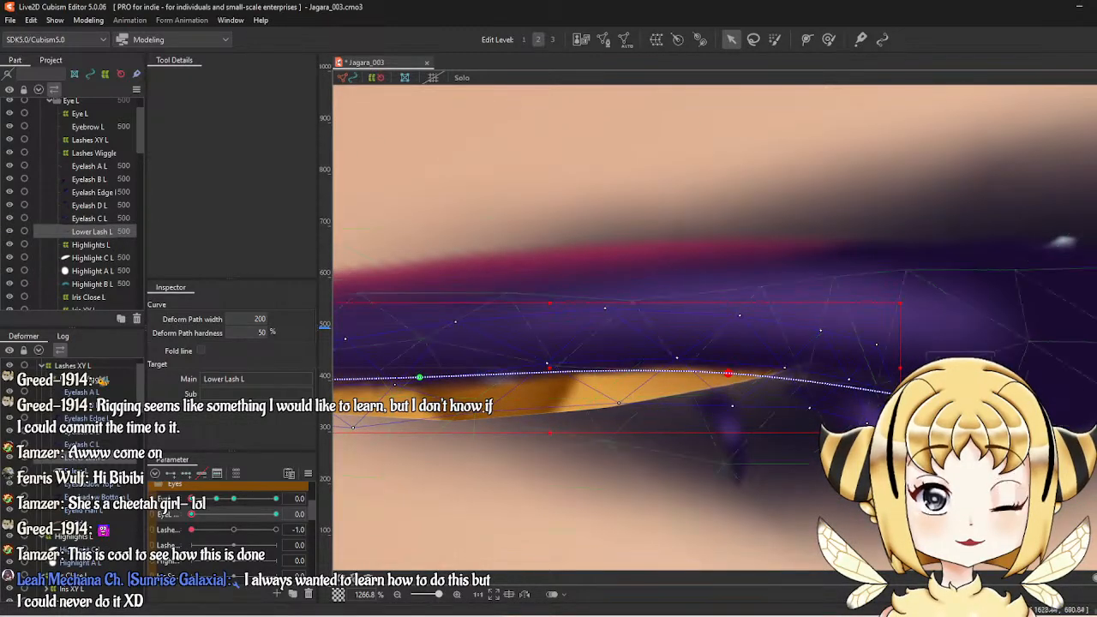
scroll(844, 397, down, 8)
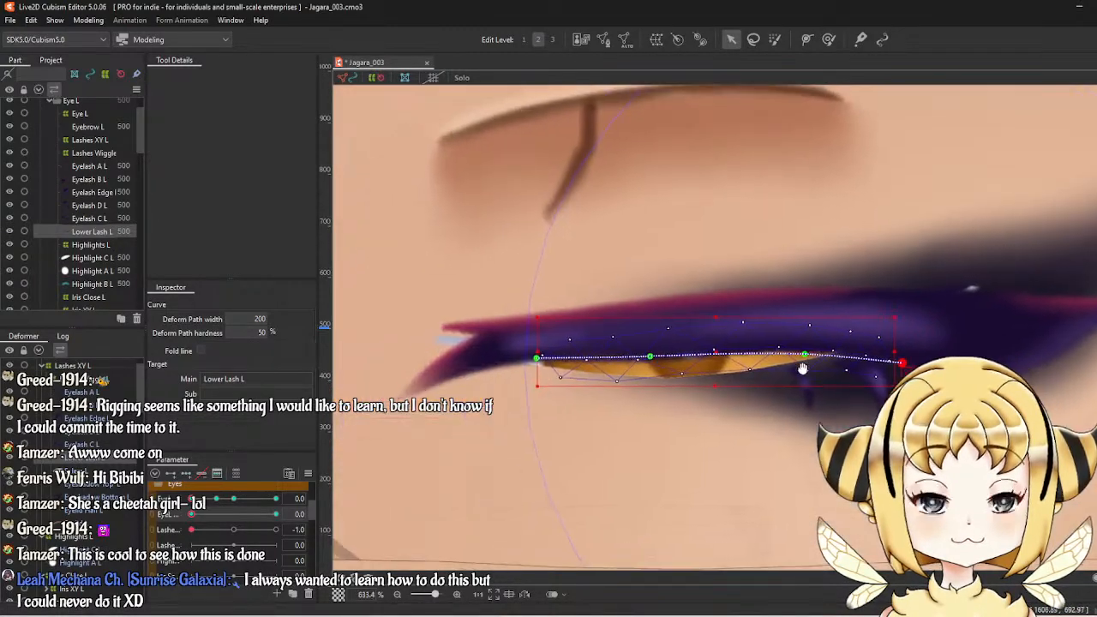
scroll(844, 397, up, 2)
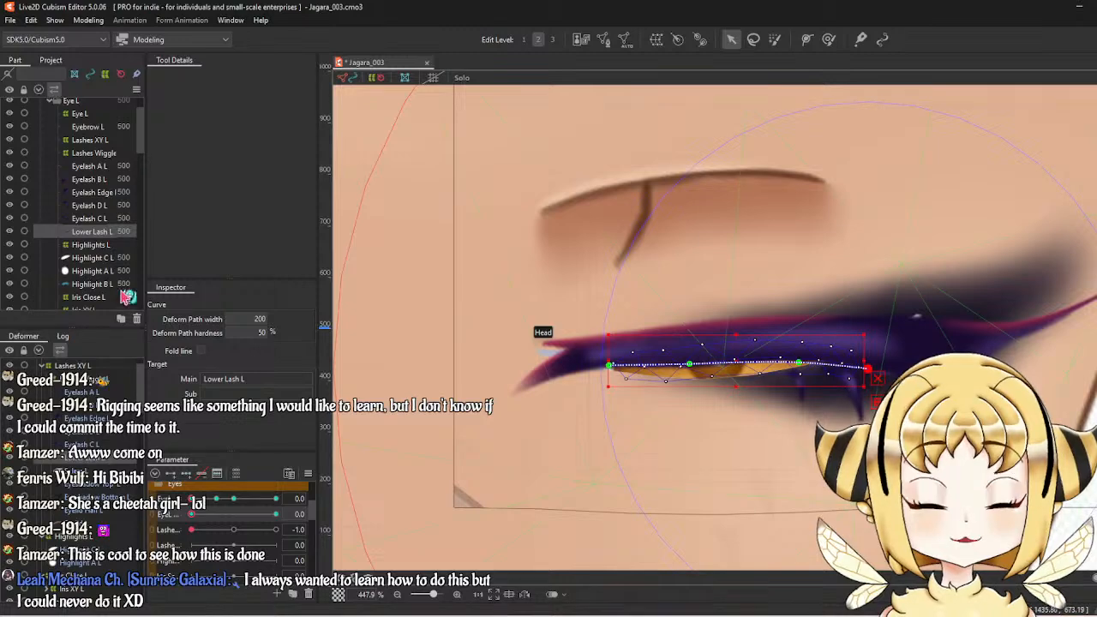
Reposition Eyelash D L and Eyelash C L against the closed left eye's lash line near its outer end.
scroll(91, 266, down, 3)
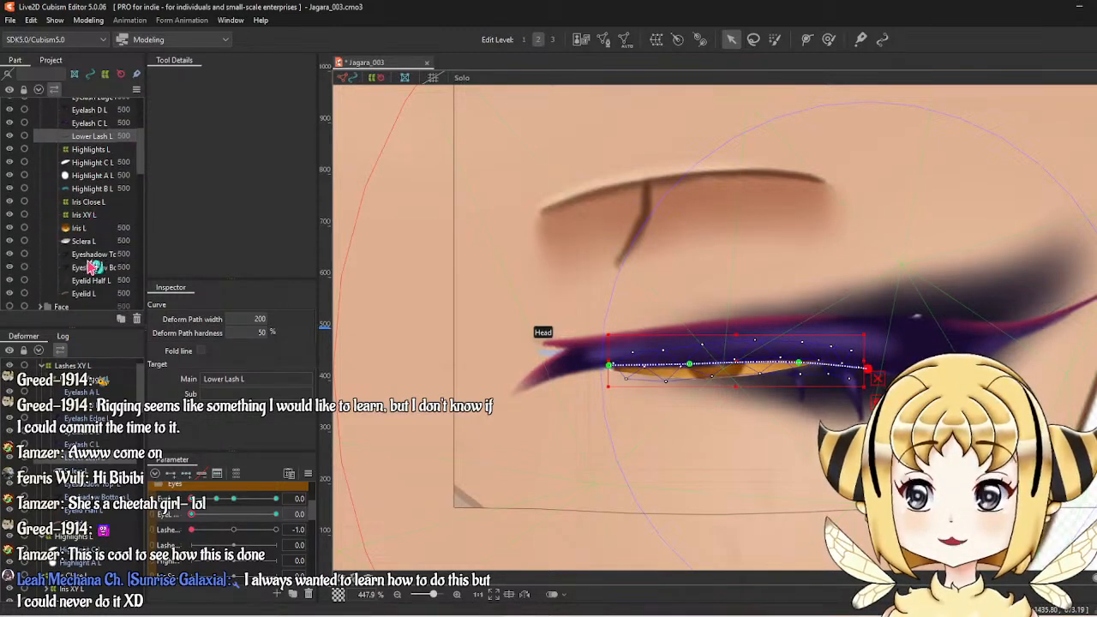
scroll(26, 216, up, 3)
click(89, 204)
scroll(787, 375, up, 2)
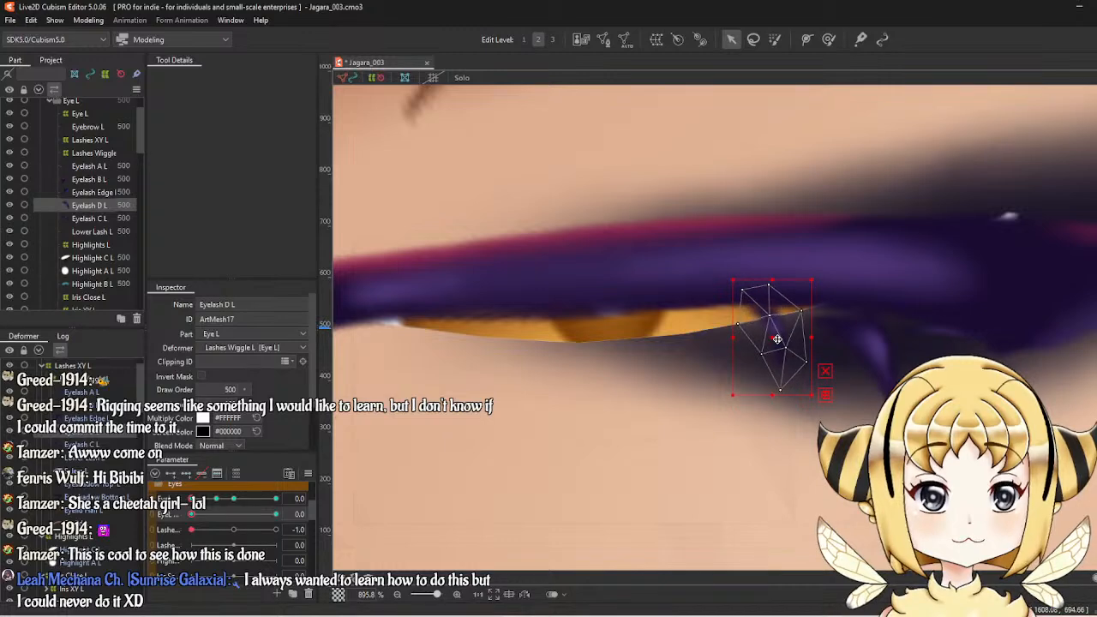
click(78, 218)
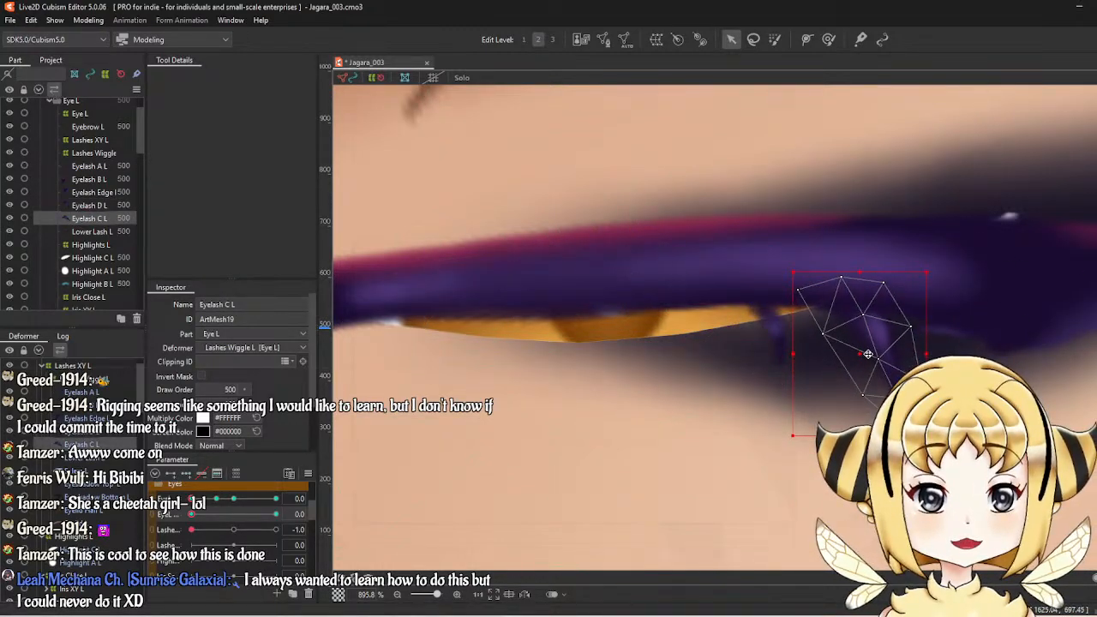
scroll(868, 354, down, 2)
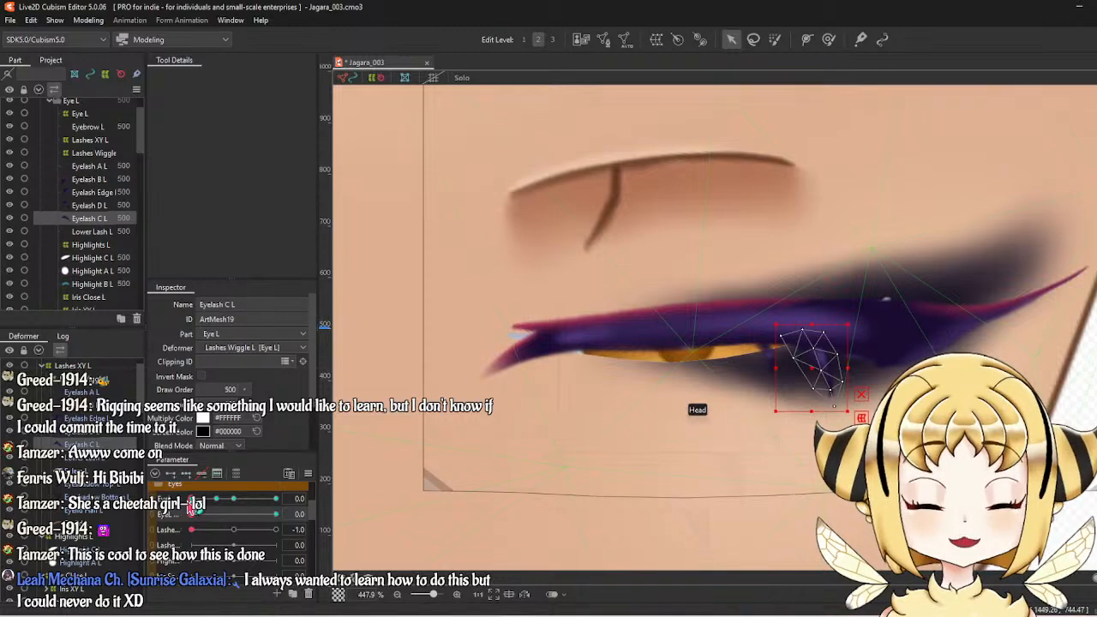
drag(196, 506, 148, 493)
Reshape the Sclera L mesh with the deform brush, raising its middle, pulling in its inner end and lowering its outer end behind the upper lash.
scroll(86, 291, down, 3)
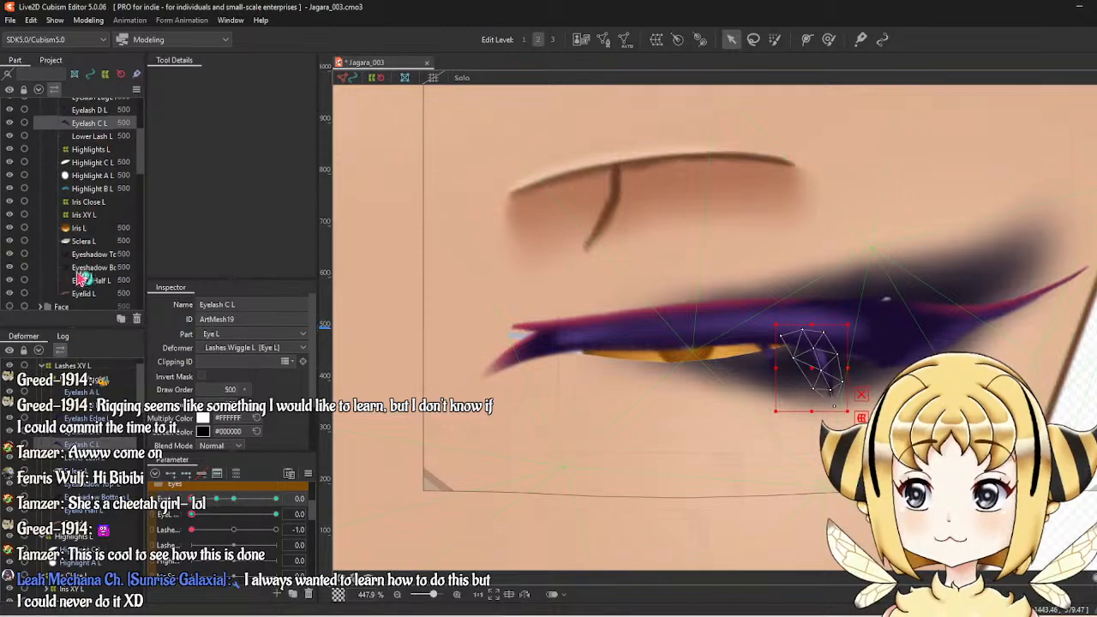
click(82, 243)
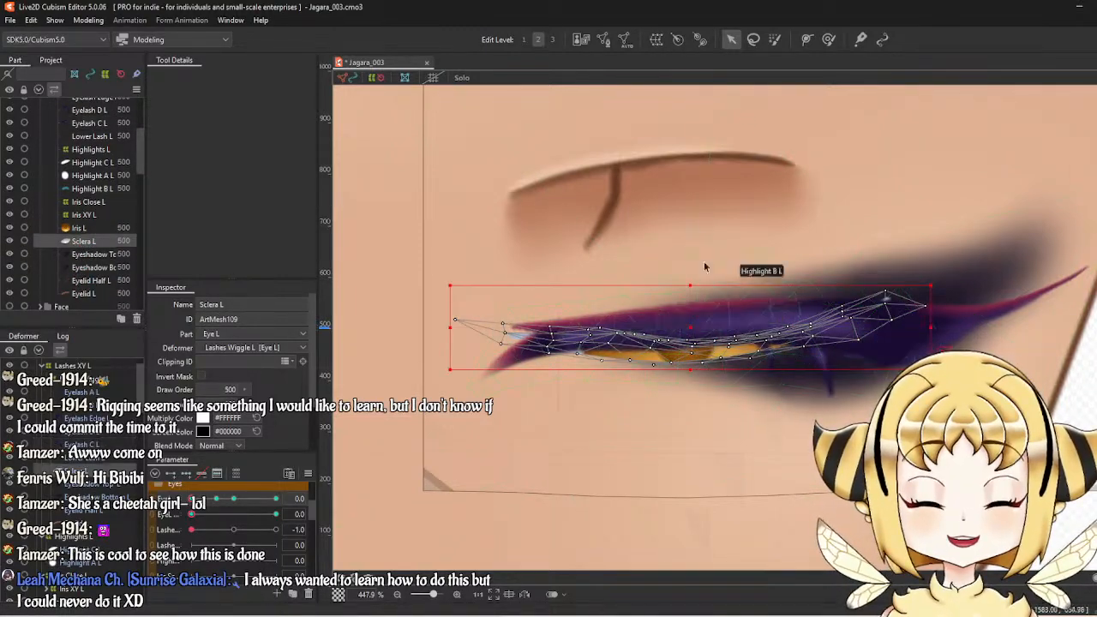
click(829, 38)
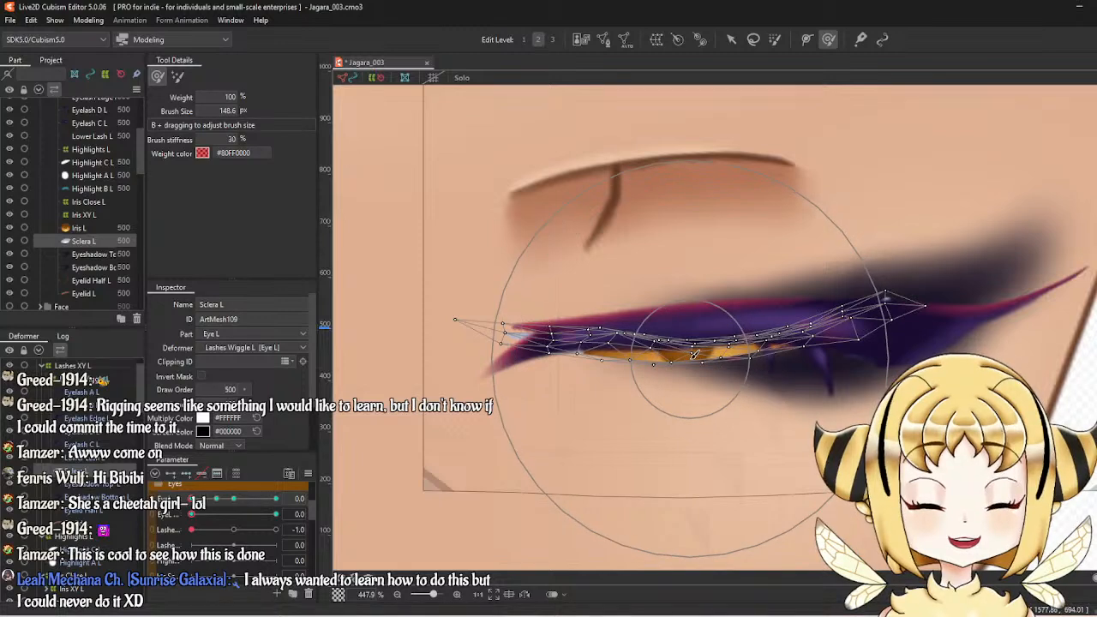
drag(592, 338, 696, 350)
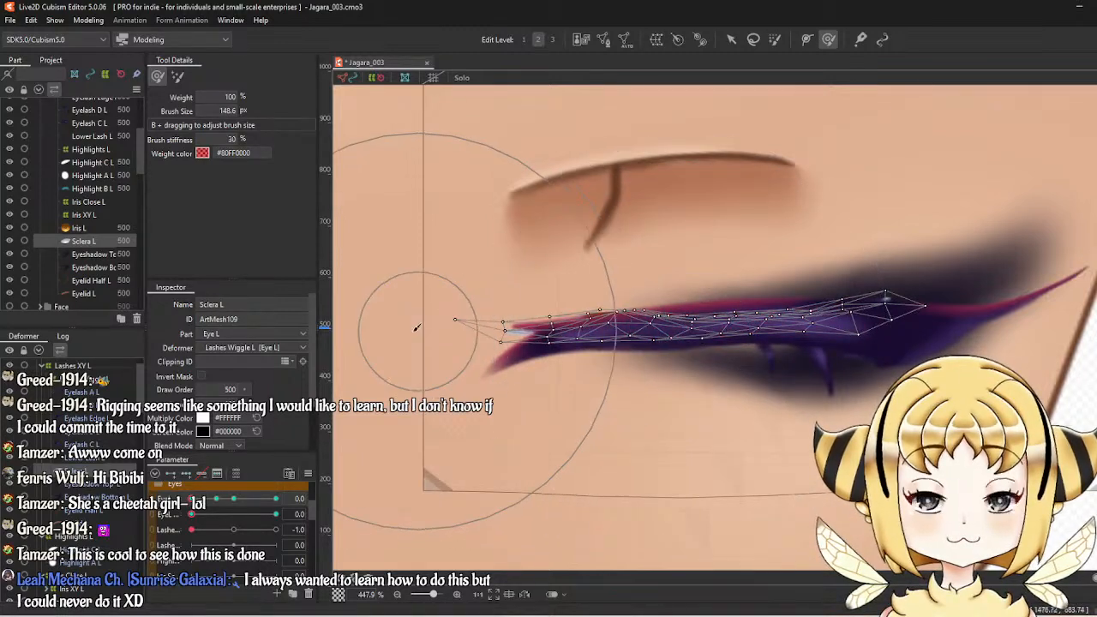
drag(417, 330, 449, 329)
mouse_move(201, 502)
mouse_down()
mouse_move(257, 502)
mouse_move(202, 500)
mouse_move(233, 499)
mouse_up()
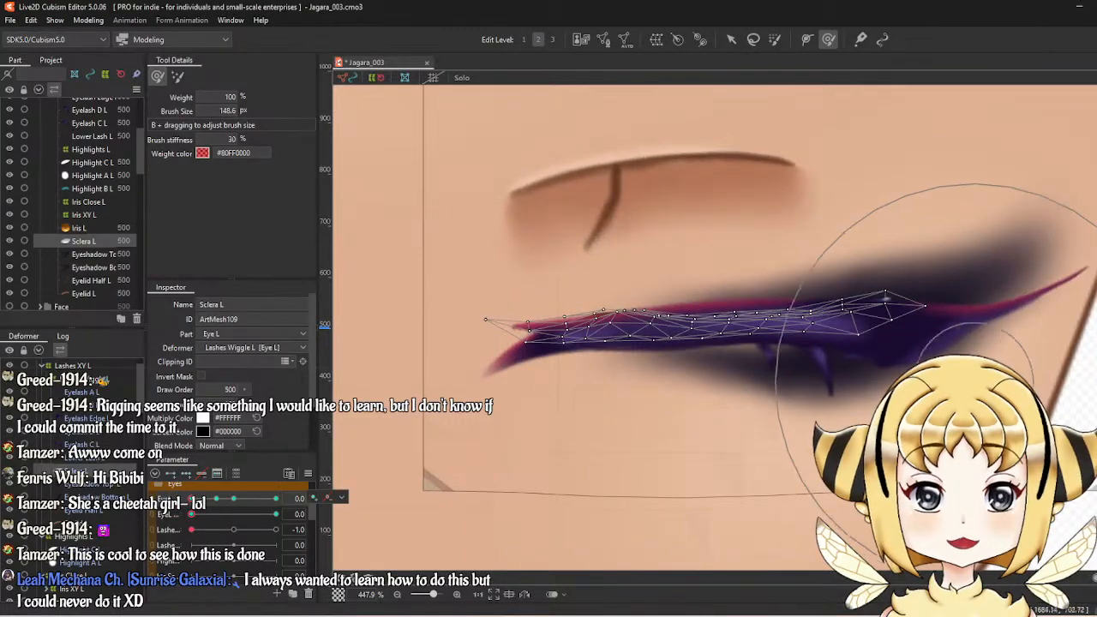
mouse_move(917, 230)
mouse_down()
mouse_move(937, 236)
mouse_move(935, 250)
mouse_move(942, 244)
mouse_up()
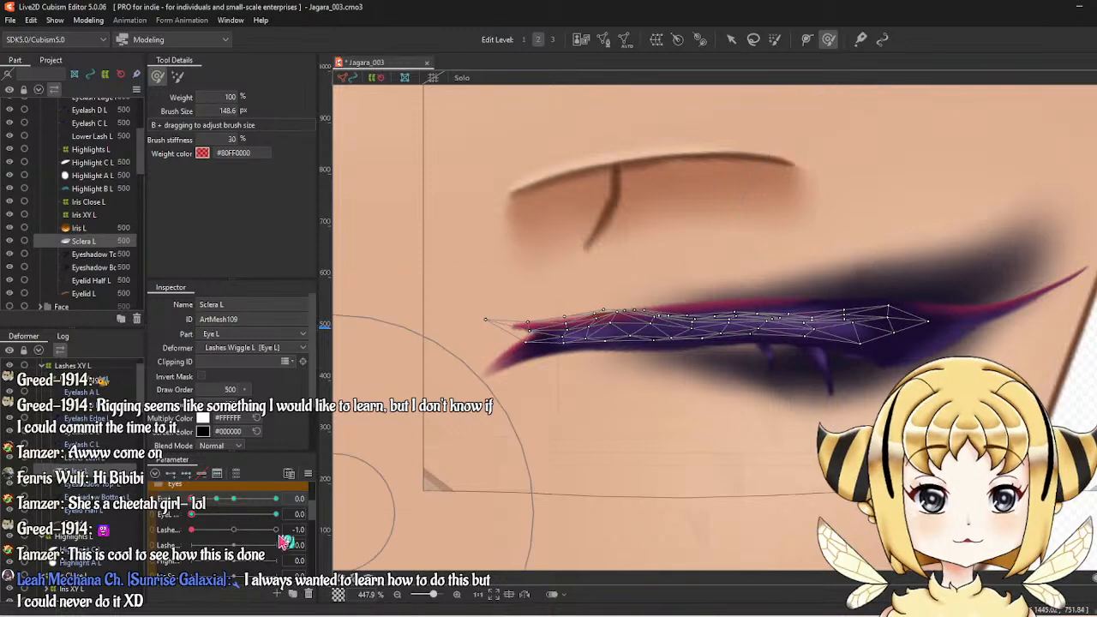
drag(198, 512, 190, 490)
Shift Eyelash Edge L slightly inward and down, and rotate it slightly clockwise to follow the outer lash curve.
scroll(63, 217, up, 3)
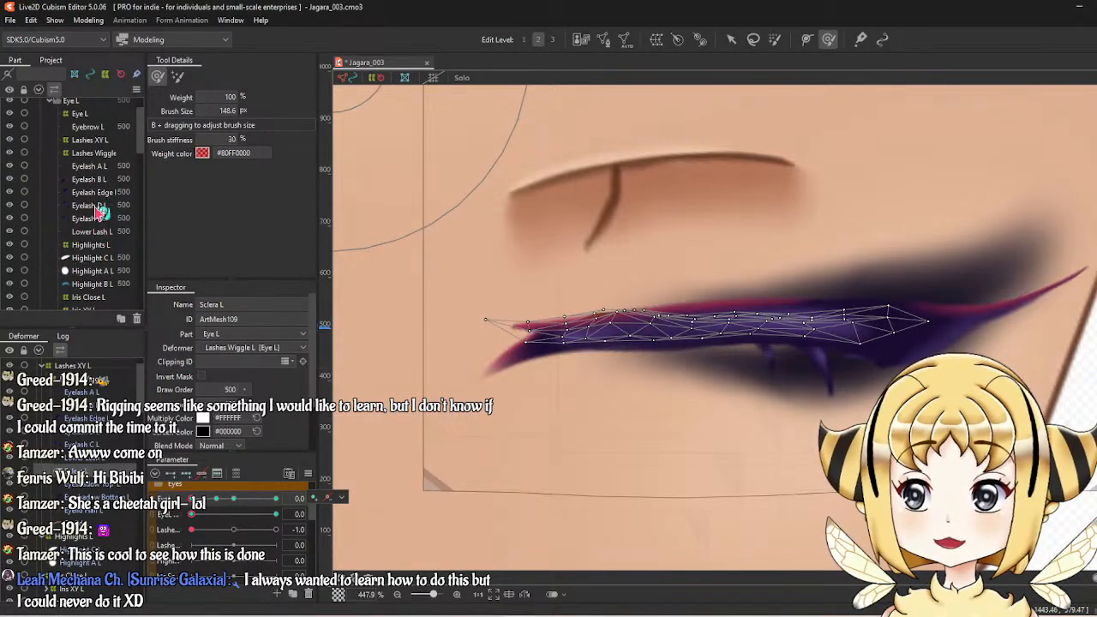
click(96, 192)
scroll(1076, 504, up, 3)
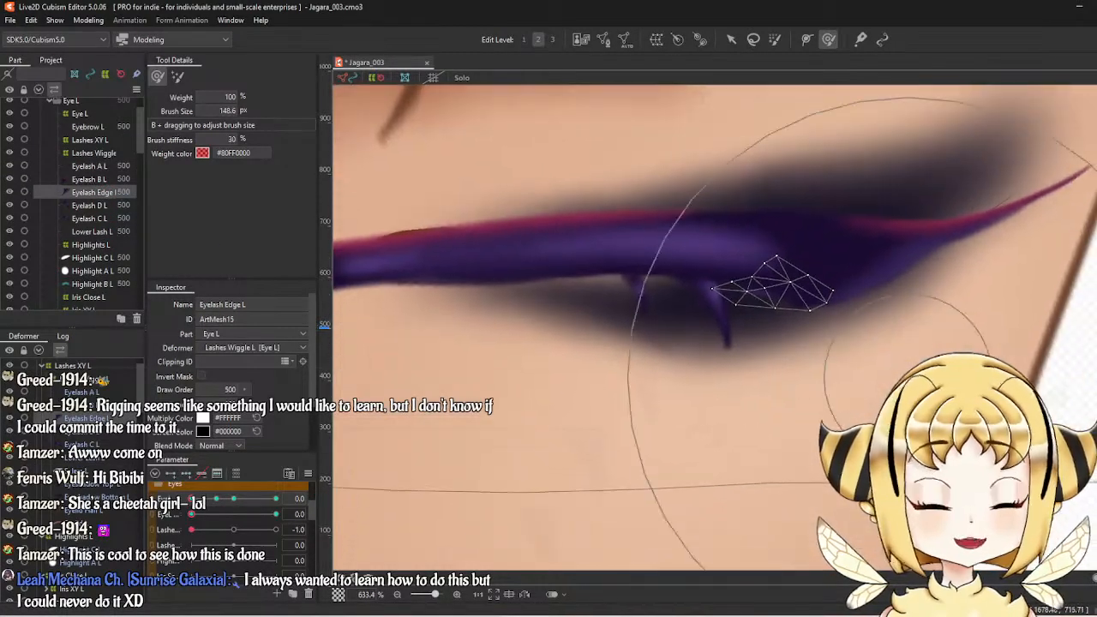
drag(912, 390, 845, 392)
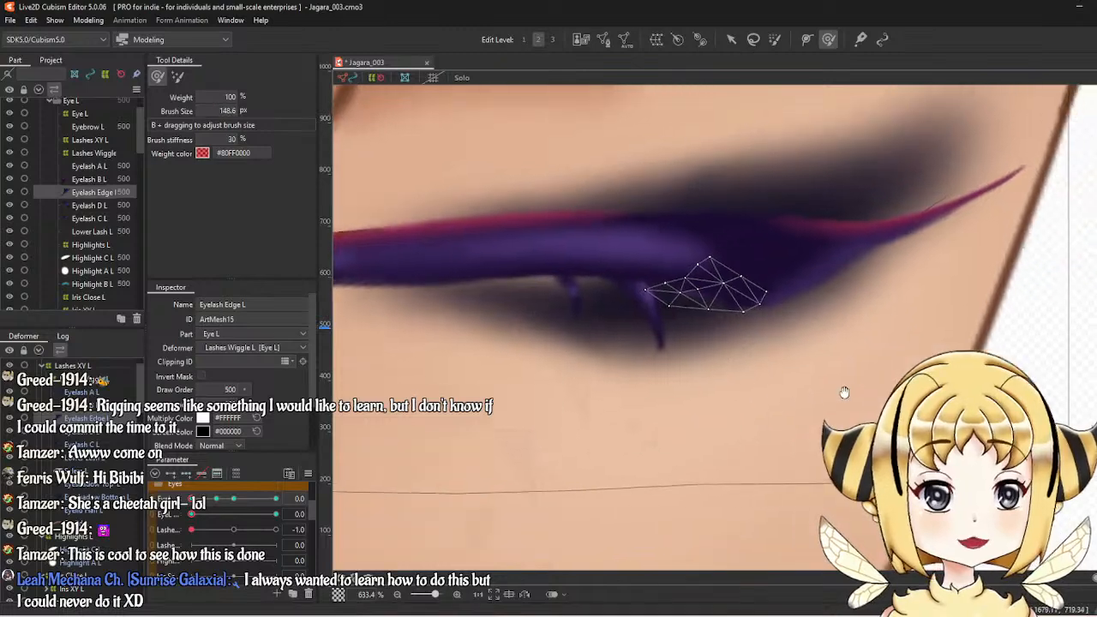
click(731, 38)
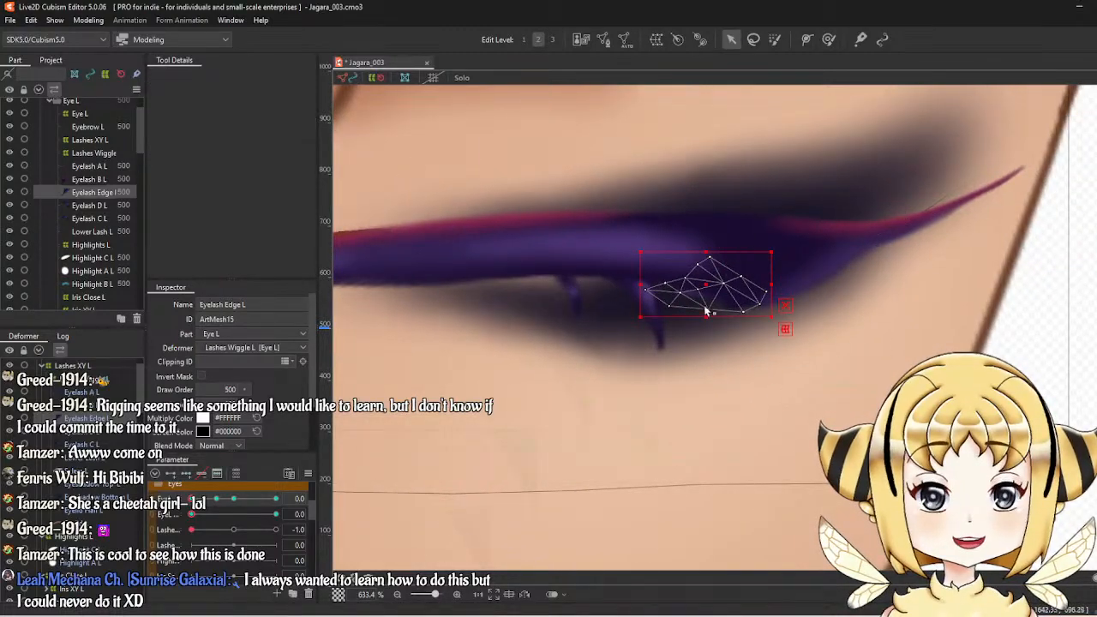
drag(710, 284, 698, 289)
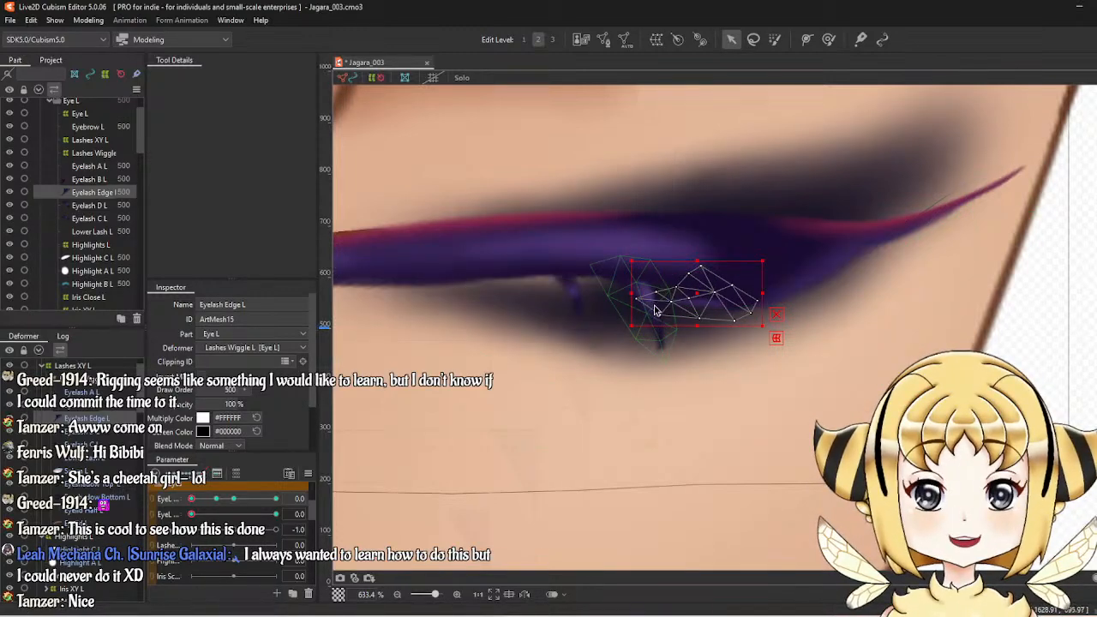
scroll(654, 310, up, 2)
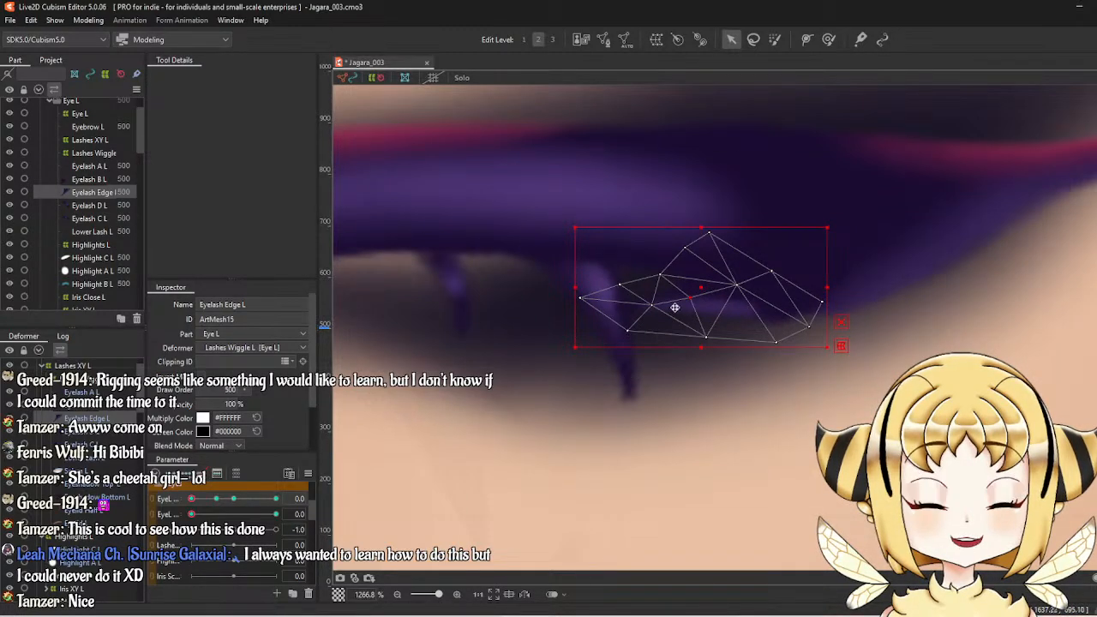
drag(832, 223, 847, 250)
drag(699, 293, 699, 281)
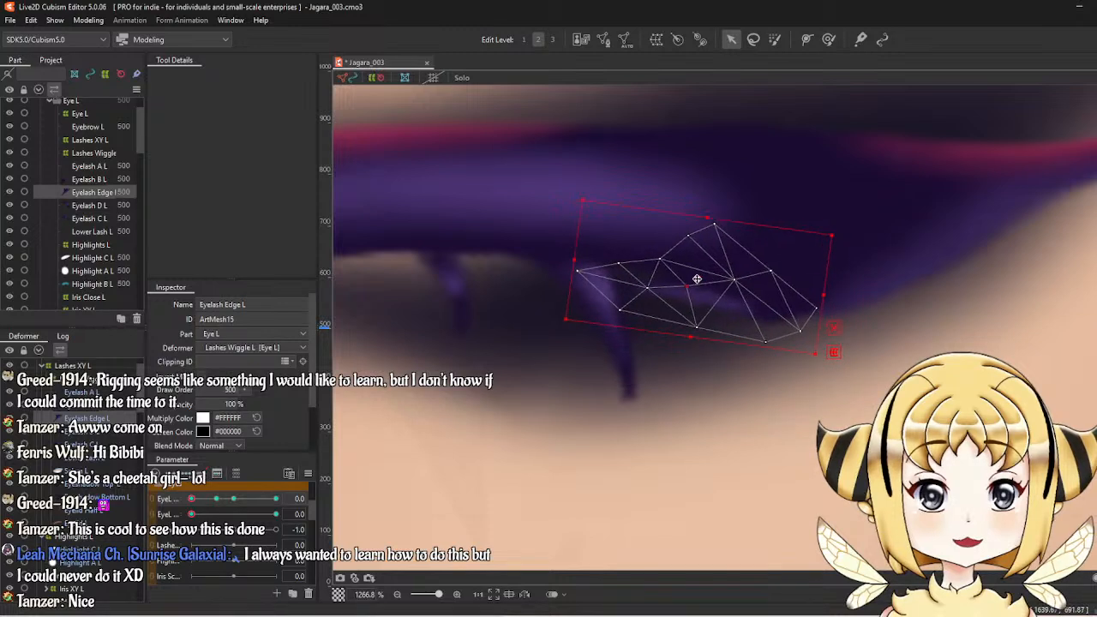
Raise the upper and inner-end vertices of the Eyelash Edge L mesh so they tuck behind the upper lash.
scroll(625, 288, up, 2)
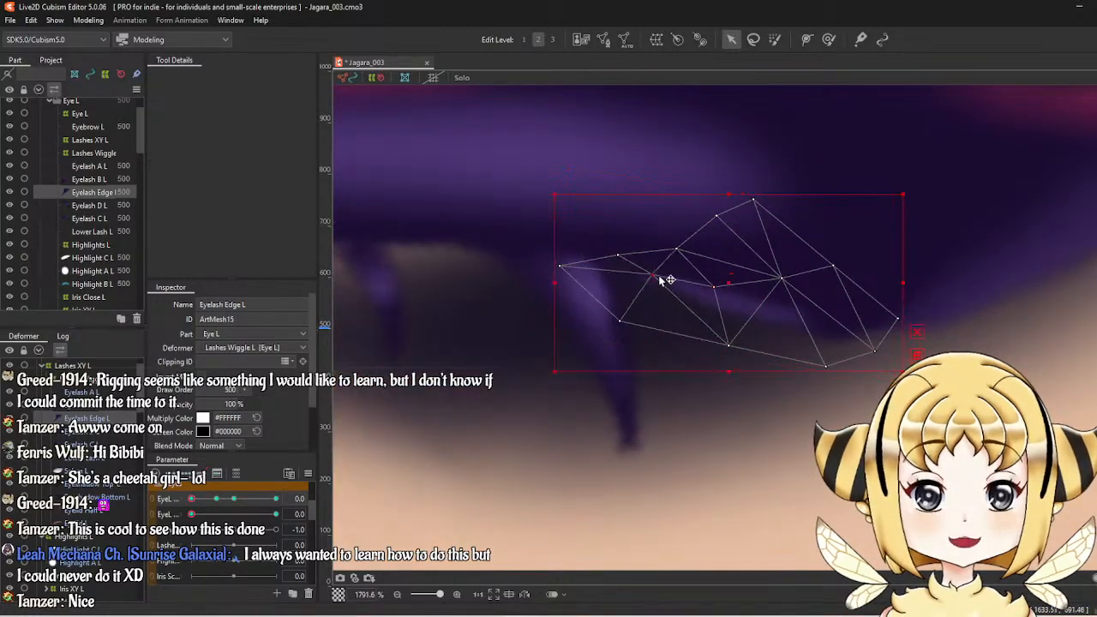
drag(676, 254, 683, 235)
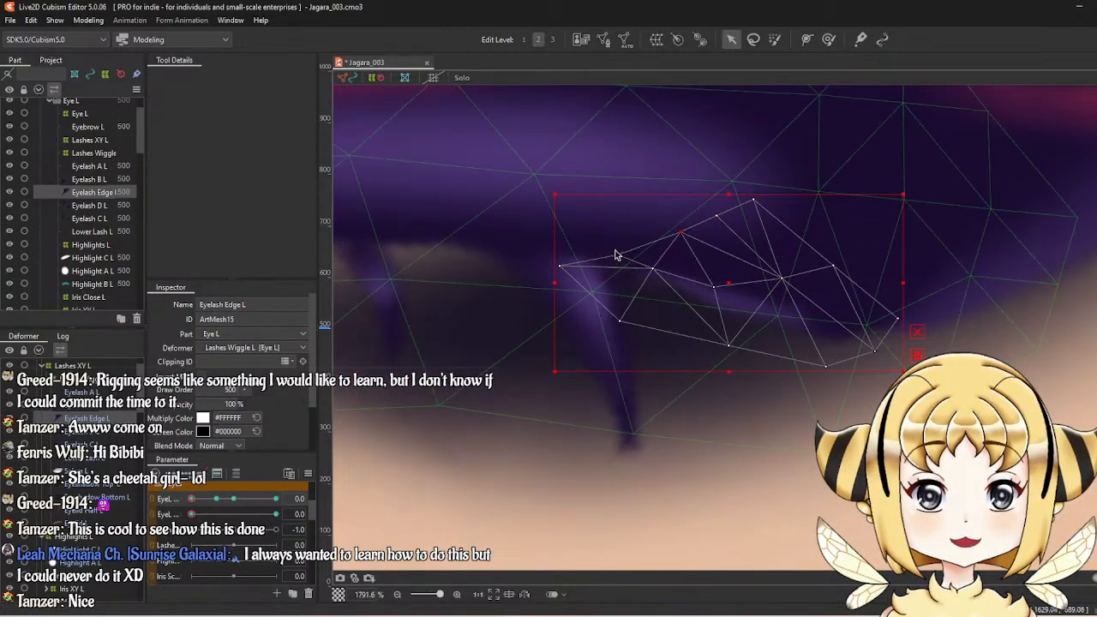
drag(617, 254, 629, 241)
drag(571, 284, 579, 252)
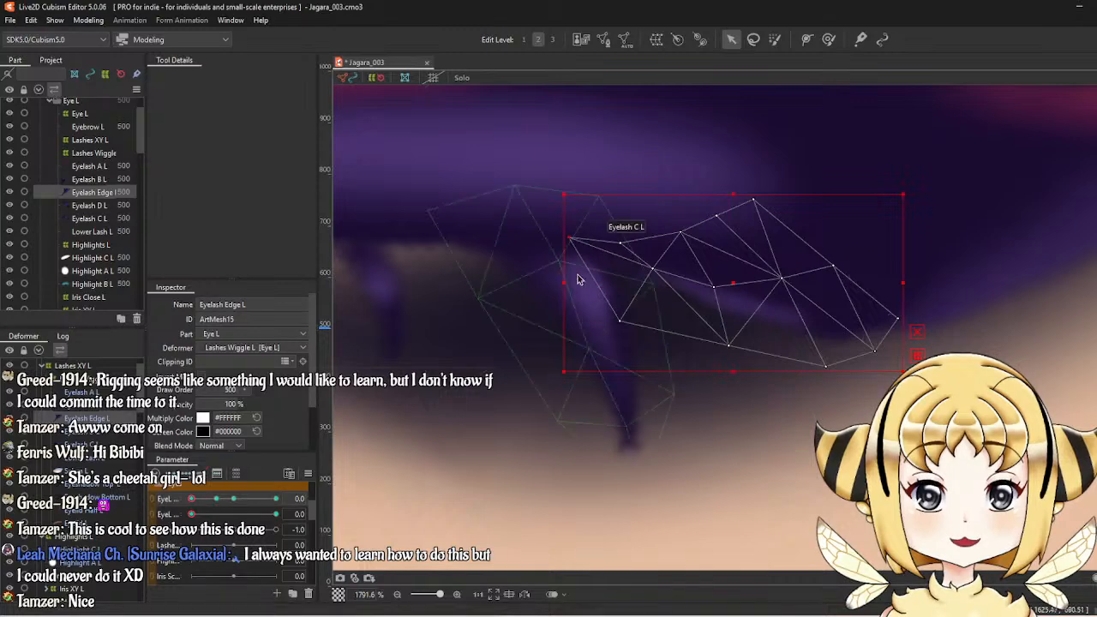
scroll(615, 321, down, 10)
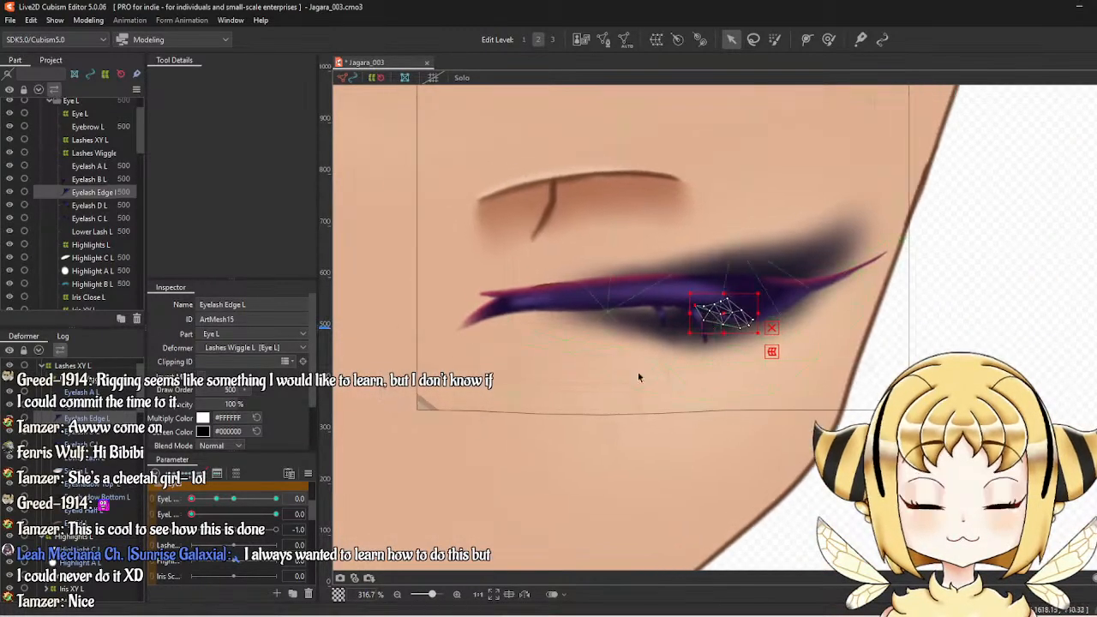
drag(233, 513, 102, 537)
Adjust the upper-edge vertices of the Sclera L mesh near the inner corner so the eye stays hidden behind the closed lash.
scroll(678, 217, up, 8)
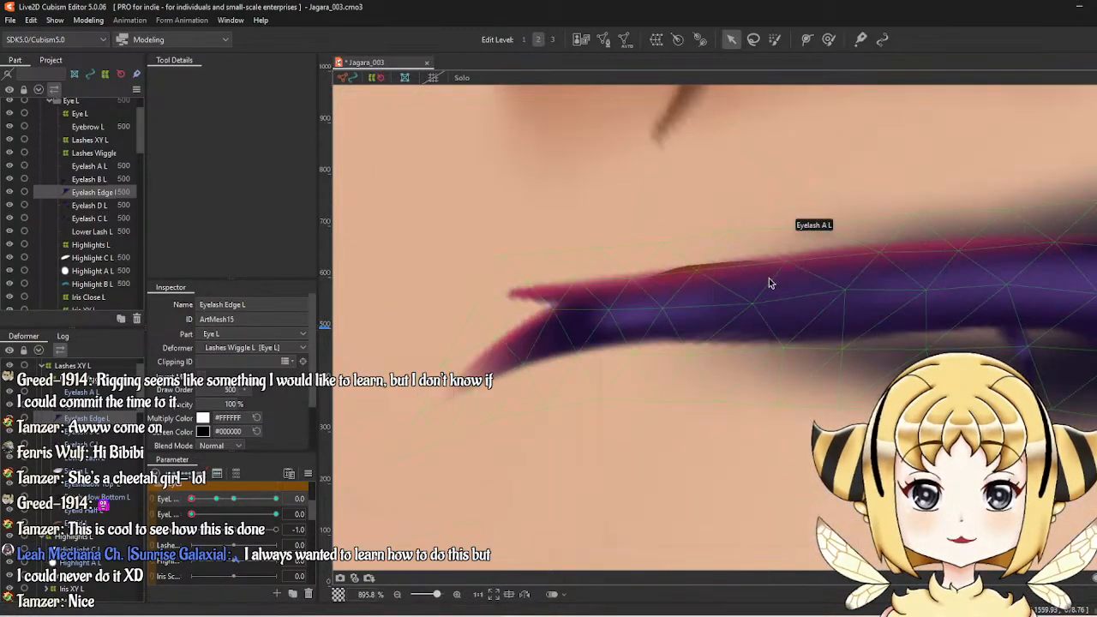
scroll(93, 221, down, 2)
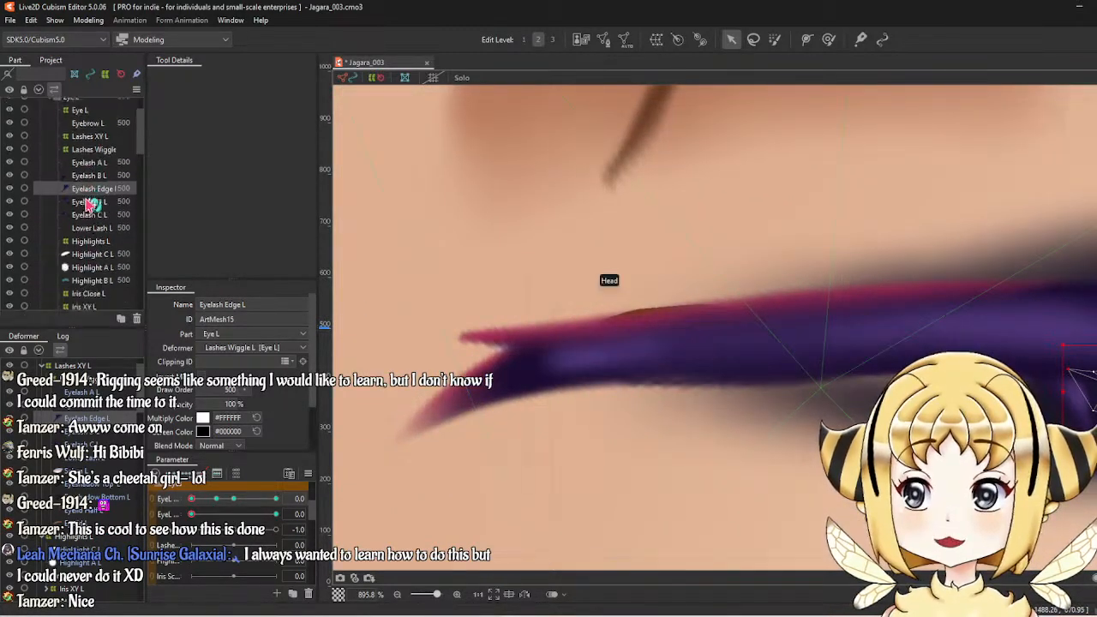
click(83, 285)
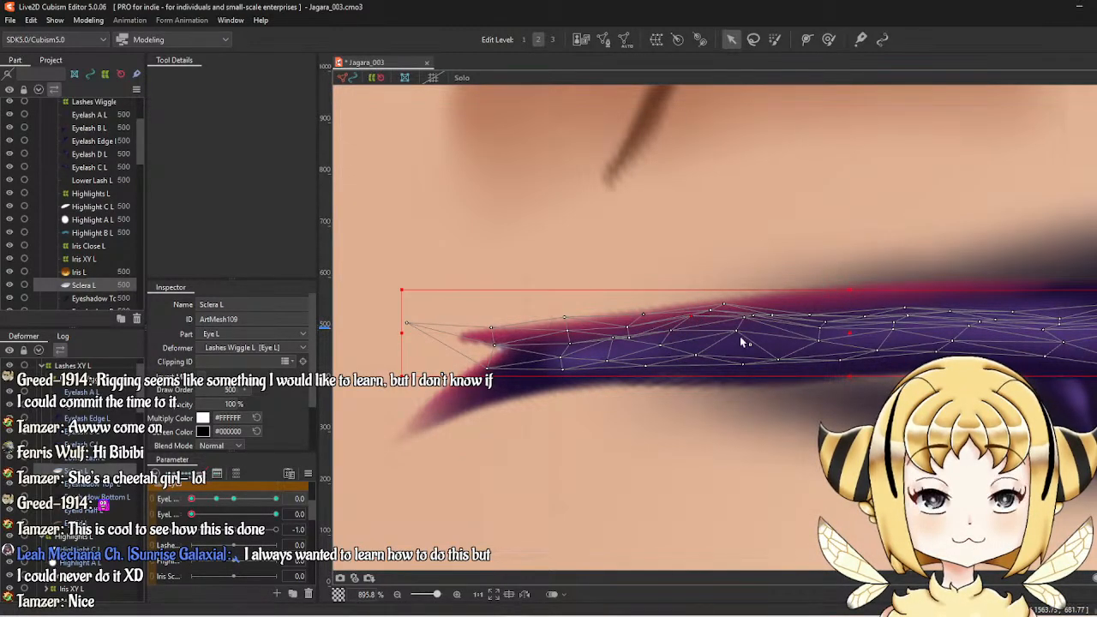
scroll(742, 342, down, 3)
scroll(653, 319, up, 5)
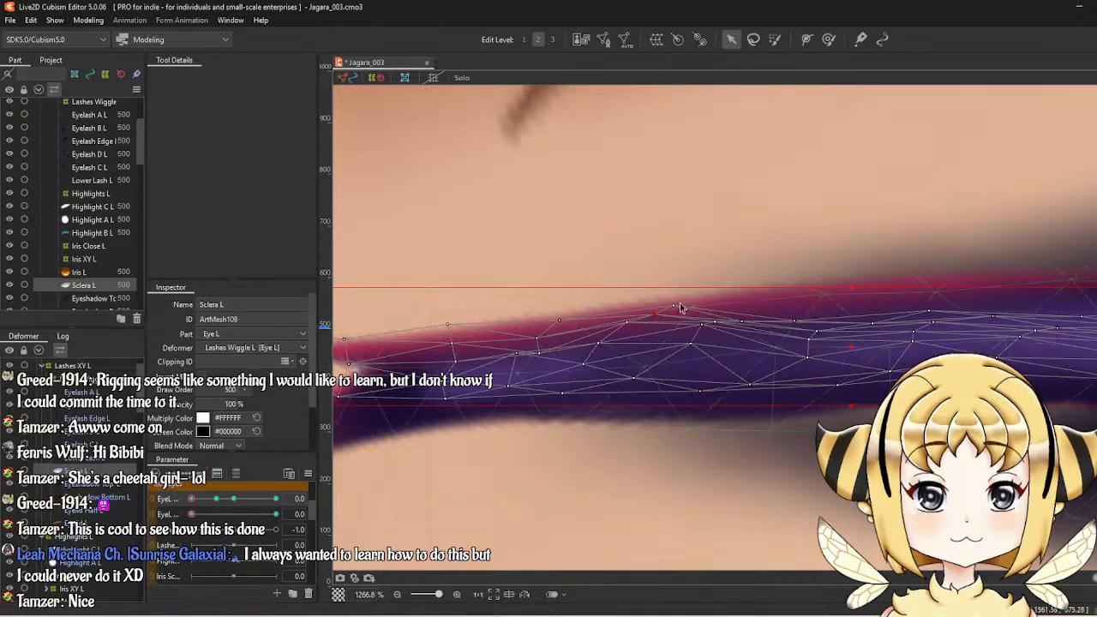
scroll(612, 335, down, 3)
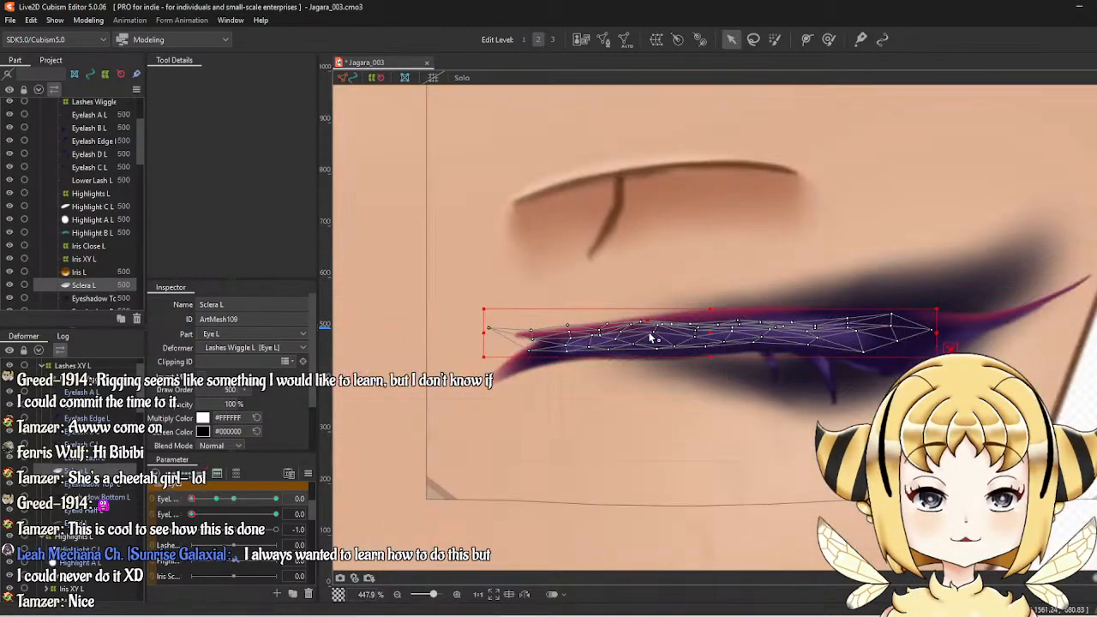
scroll(648, 335, up, 3)
scroll(634, 337, down, 3)
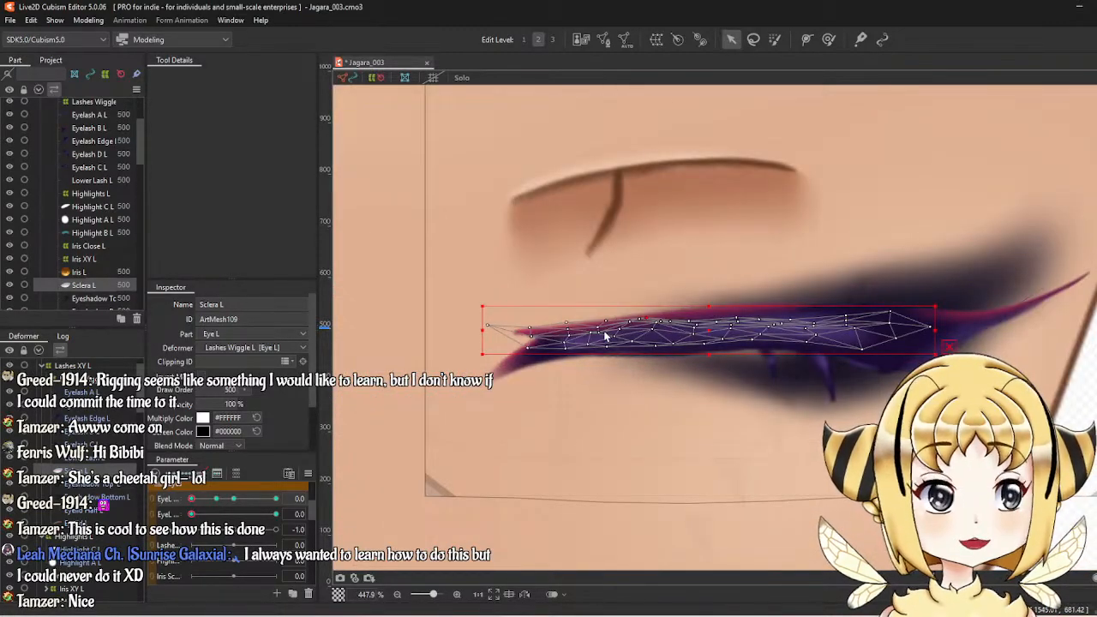
scroll(605, 336, down, 4)
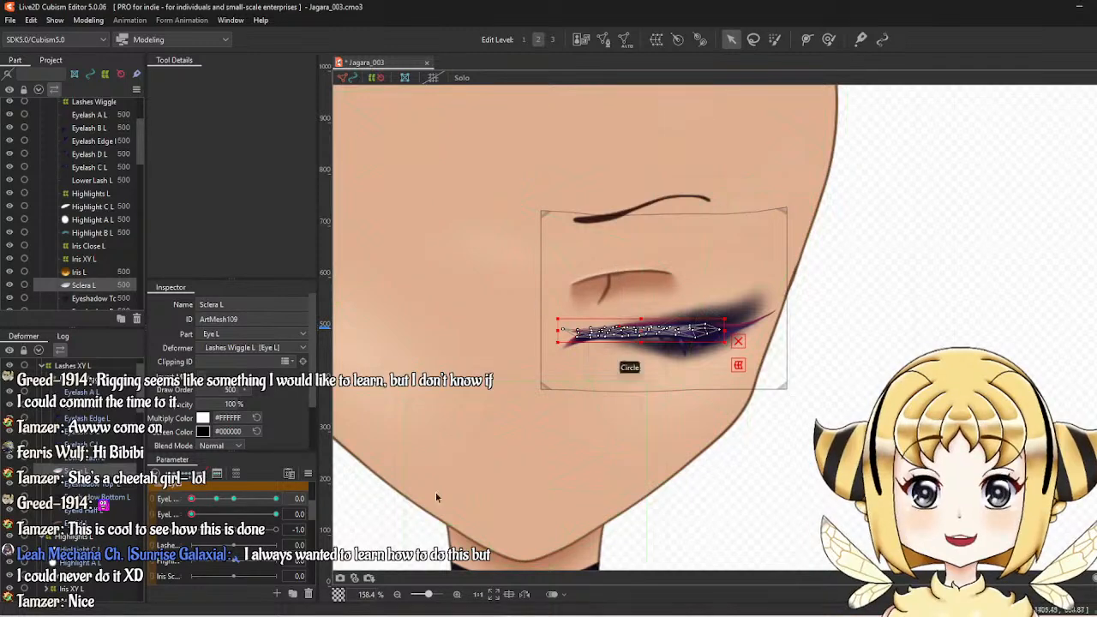
scroll(652, 329, up, 7)
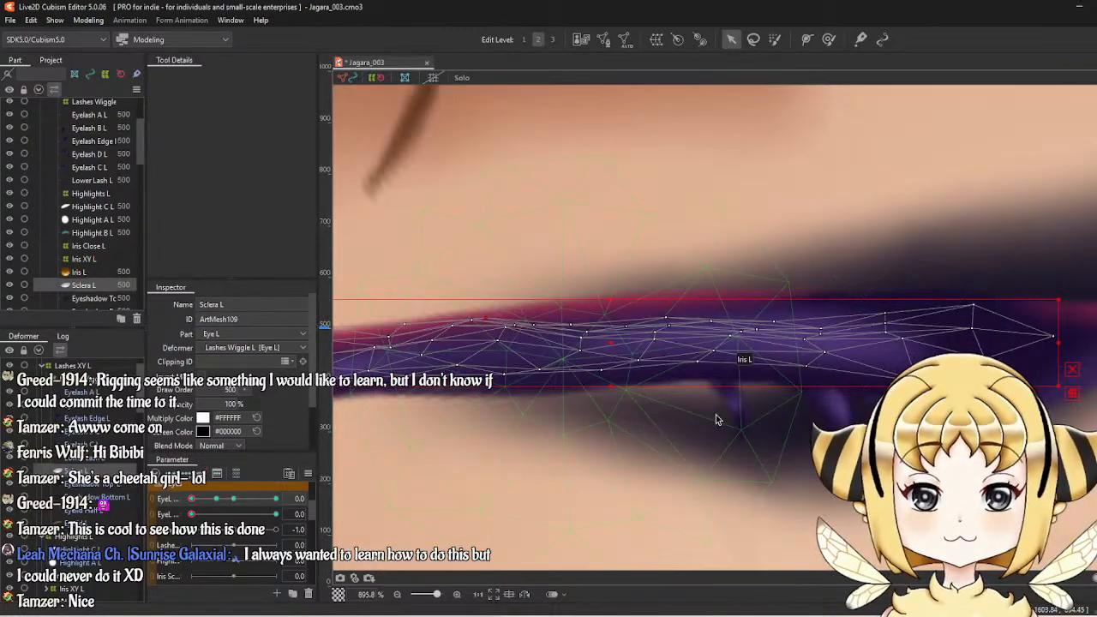
scroll(741, 456, down, 1)
Refine the Eyeshadow Bottom L mesh with the deform brush at its middle and inner end beneath the closed lash.
scroll(53, 276, down, 1)
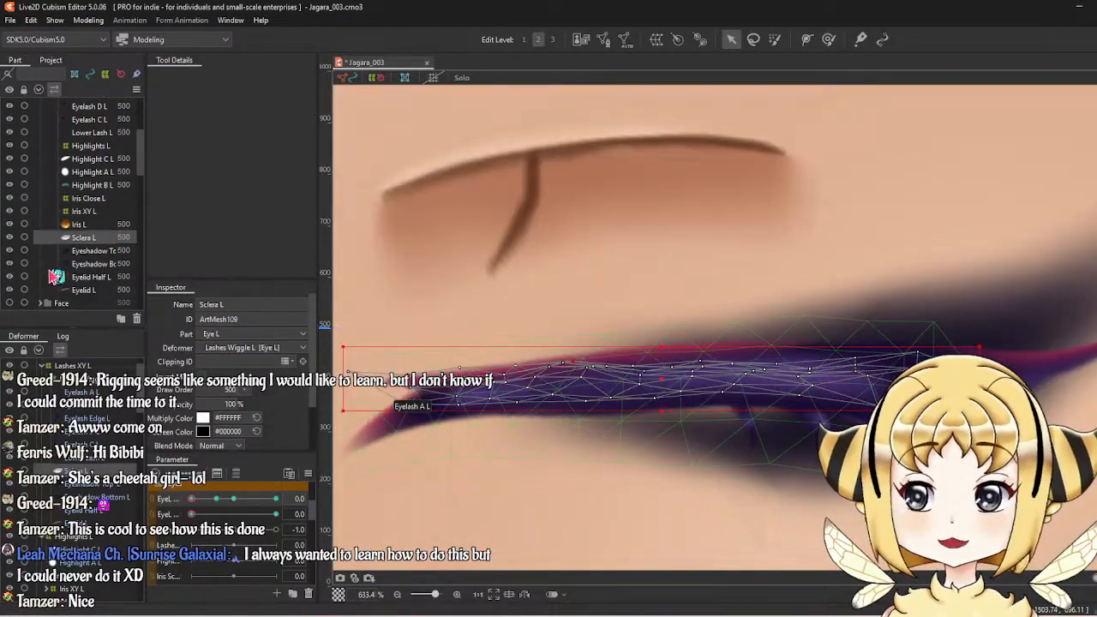
click(84, 266)
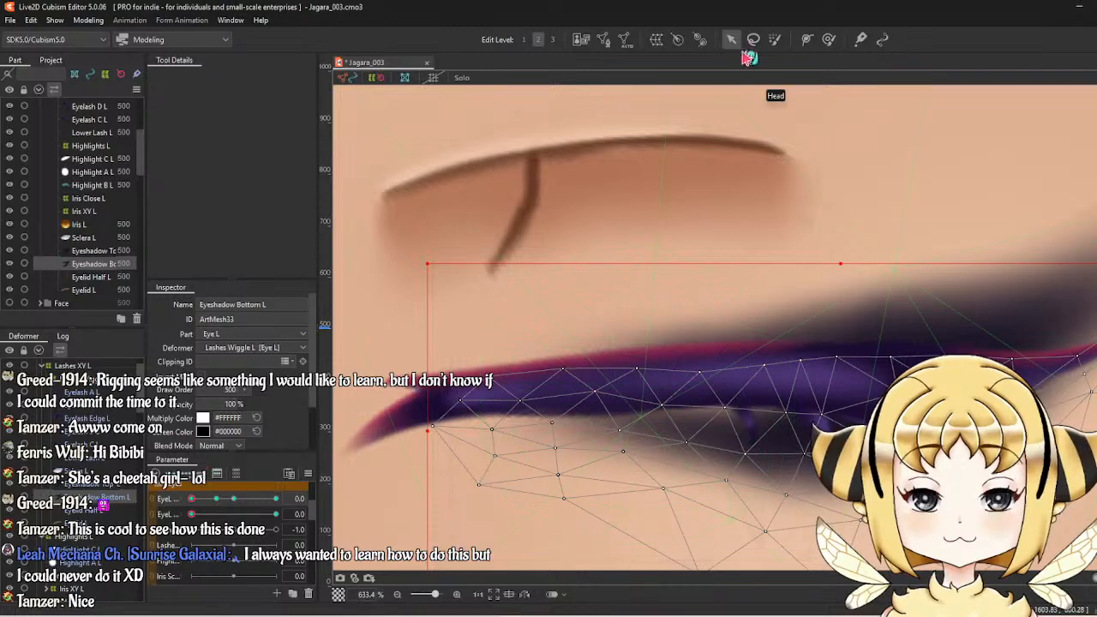
click(827, 43)
mouse_move(677, 369)
mouse_down()
mouse_move(617, 416)
mouse_move(686, 424)
mouse_up()
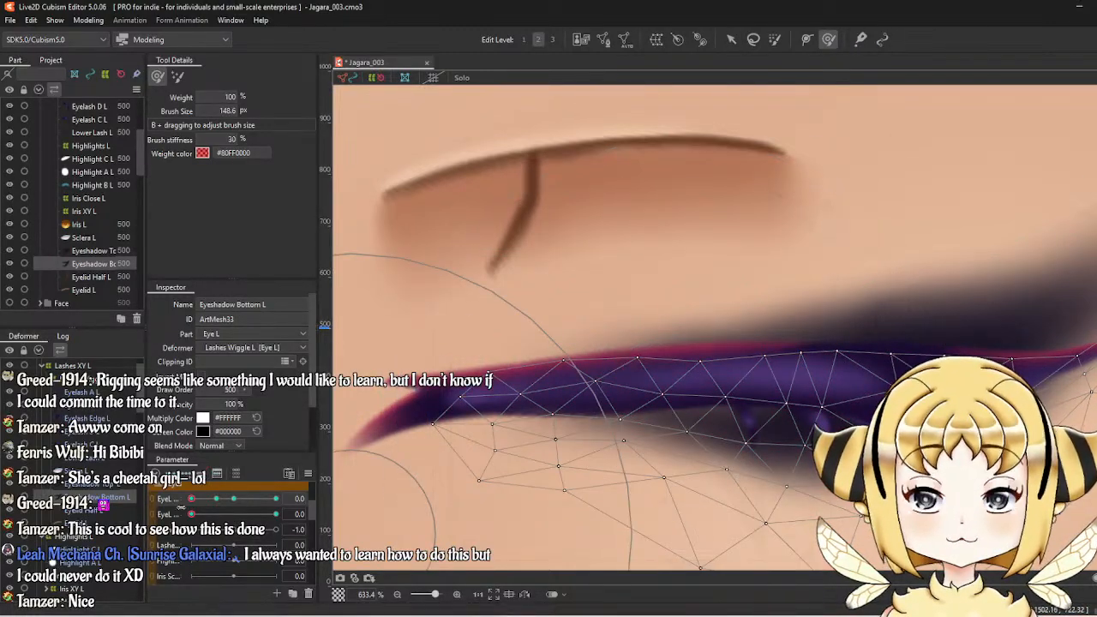
mouse_move(191, 500)
mouse_down()
mouse_move(244, 502)
mouse_move(163, 501)
mouse_up()
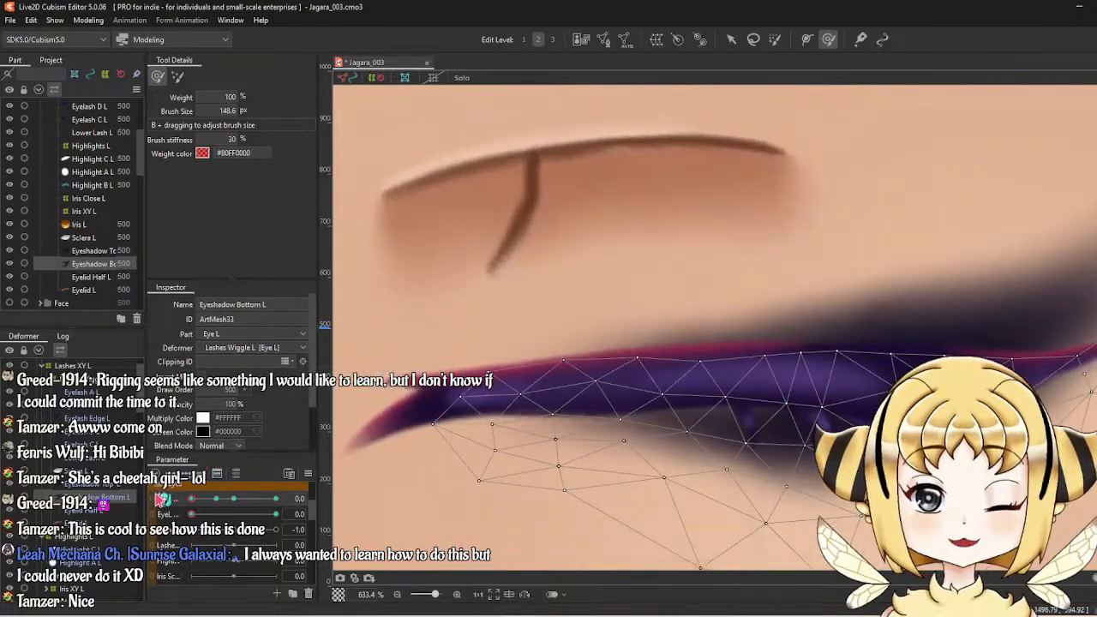
drag(548, 429, 589, 412)
Preview the Lashes Wiggle L deformer with EyeL Open at 0.5, then at 0 with the Lashes Wiggle L parameter returned to 0.
mouse_move(196, 501)
mouse_down()
mouse_move(237, 503)
mouse_move(144, 497)
mouse_move(249, 520)
mouse_move(233, 503)
mouse_up()
scroll(725, 302, down, 3)
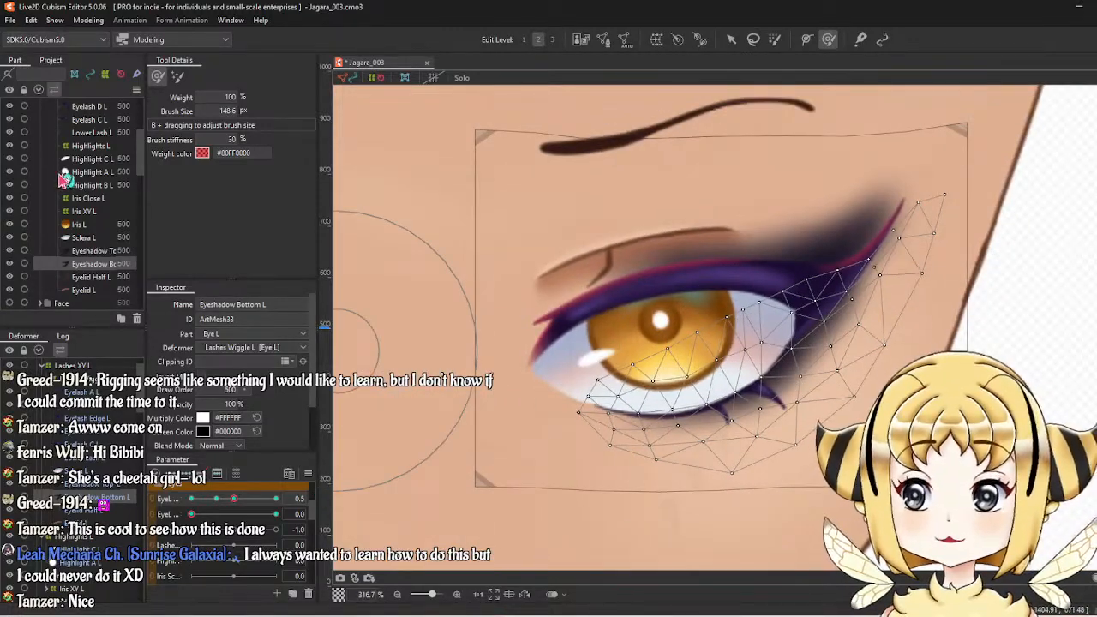
scroll(63, 177, up, 3)
click(94, 197)
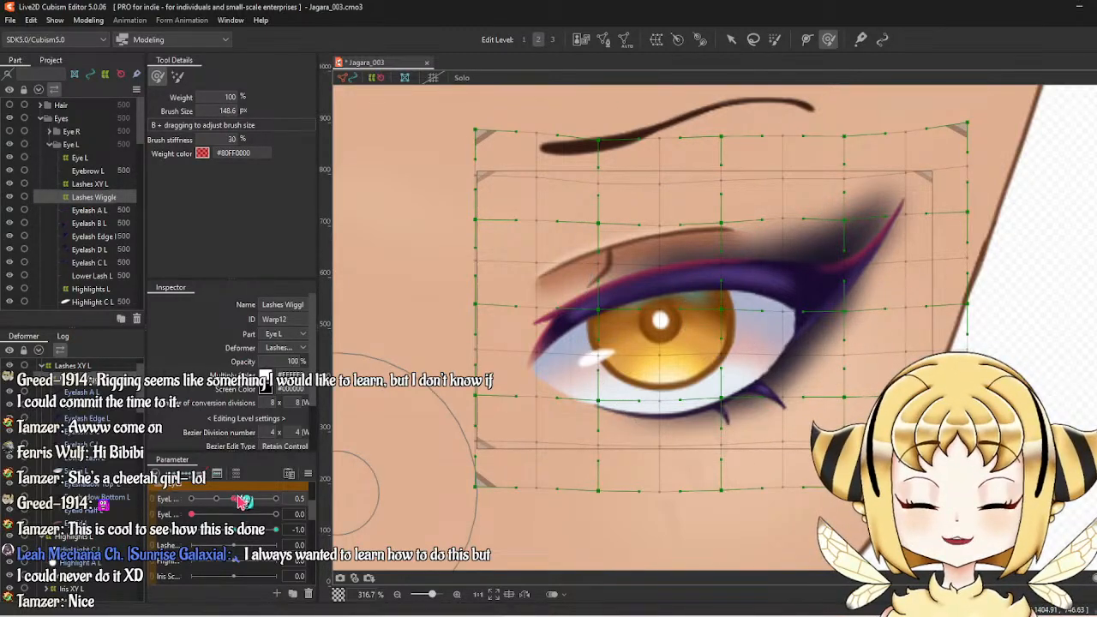
scroll(738, 390, down, 3)
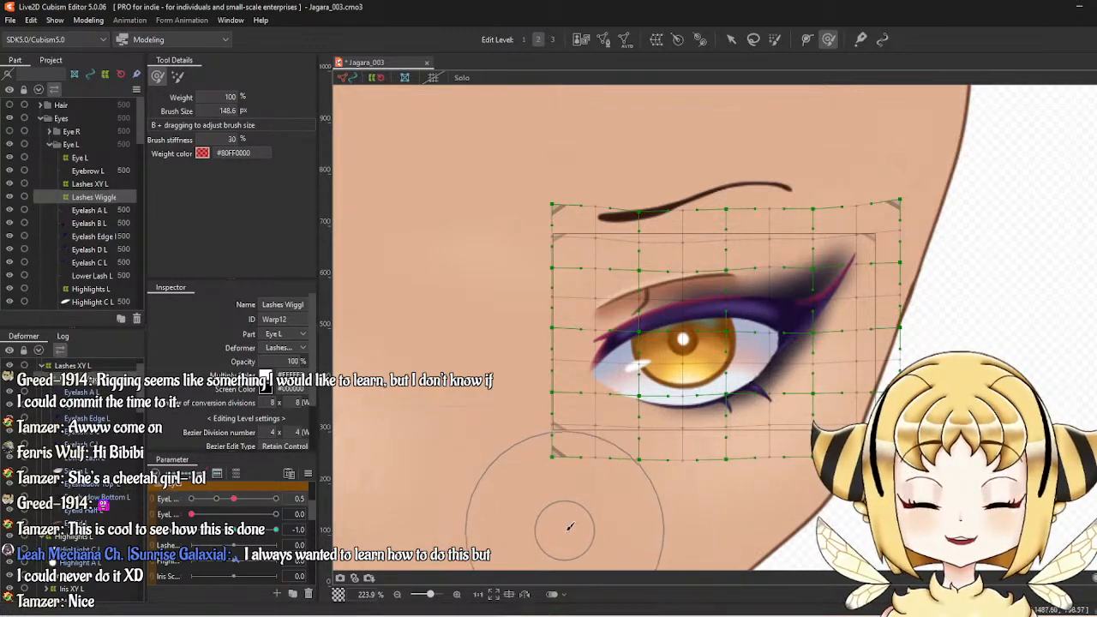
drag(245, 535, 176, 513)
scroll(707, 447, up, 5)
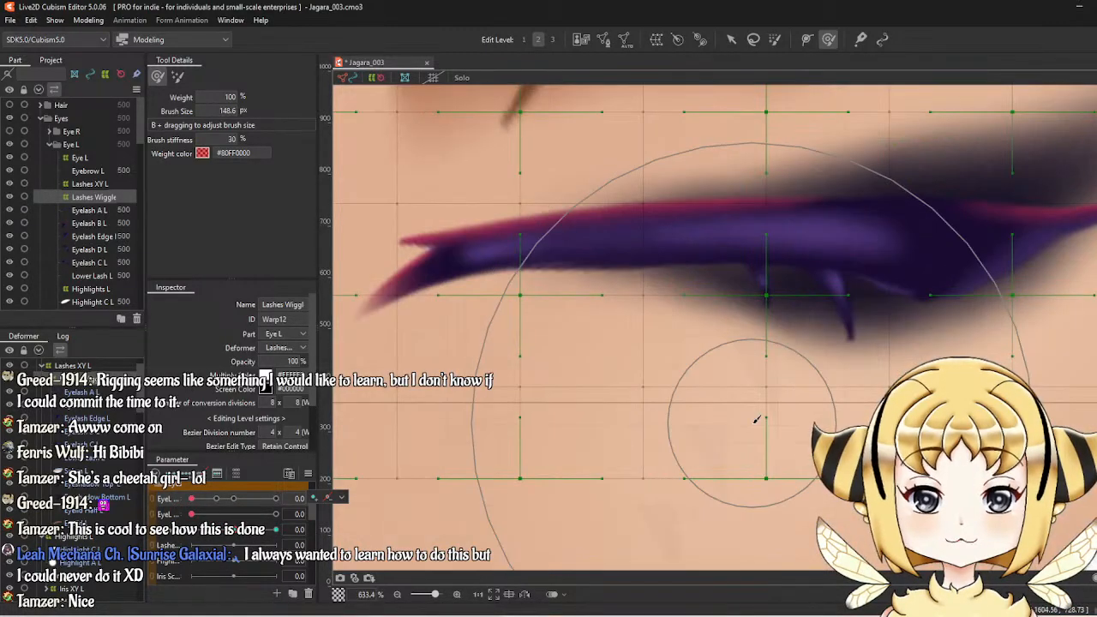
scroll(756, 419, down, 5)
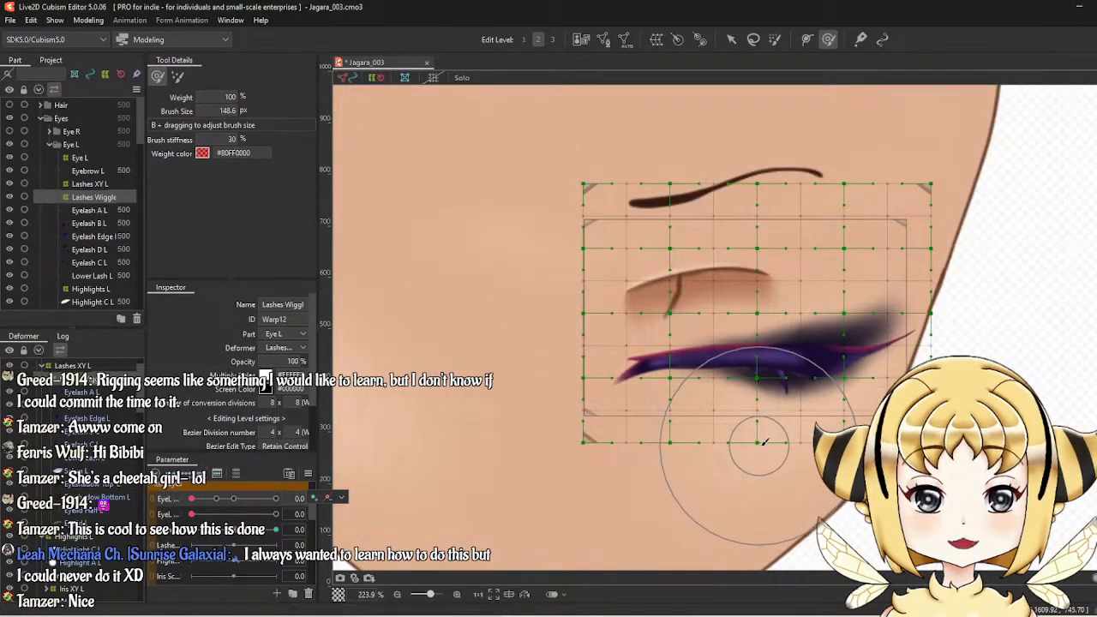
Nudge the middle of the Eyeshadow Bottom L mesh slightly upward with the deform brush beneath the closed lash.
scroll(89, 288, down, 3)
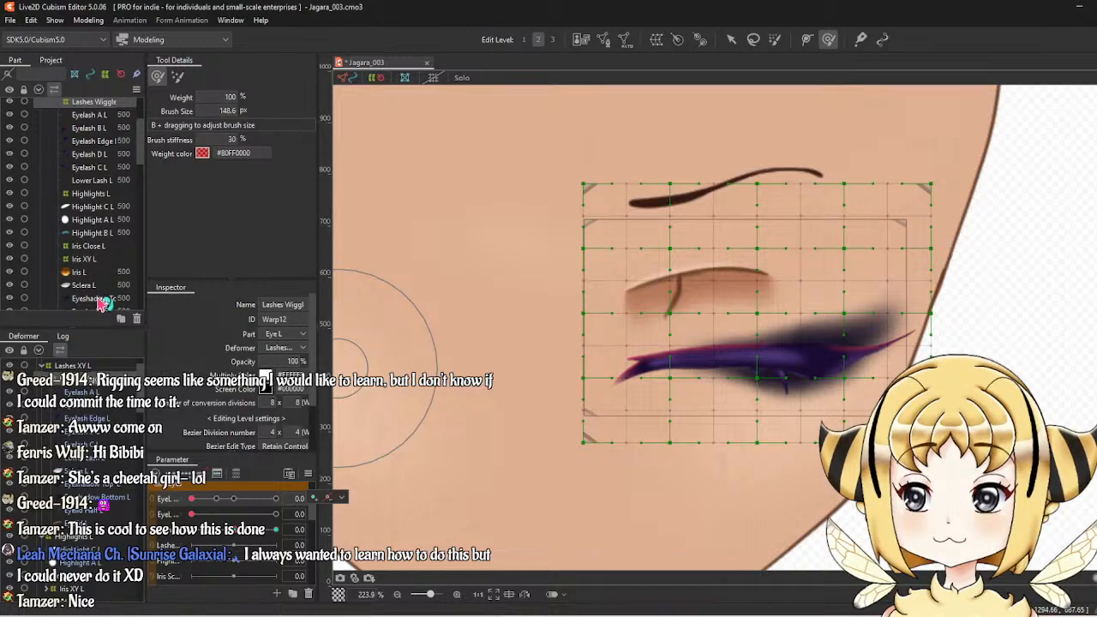
scroll(101, 302, down, 2)
click(96, 264)
scroll(775, 349, up, 3)
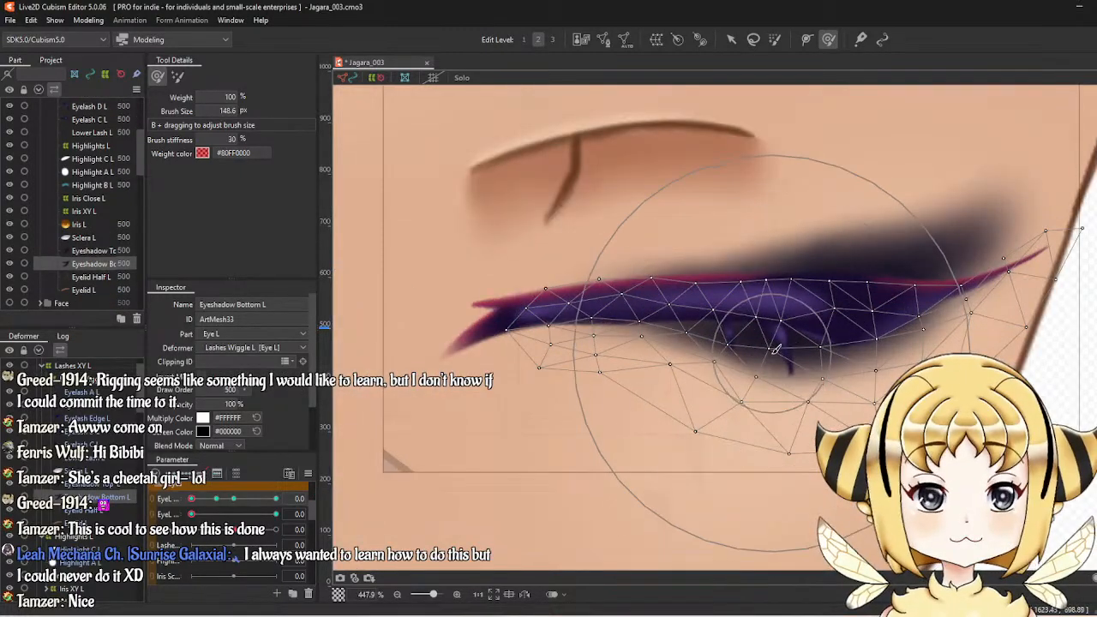
drag(774, 348, 761, 346)
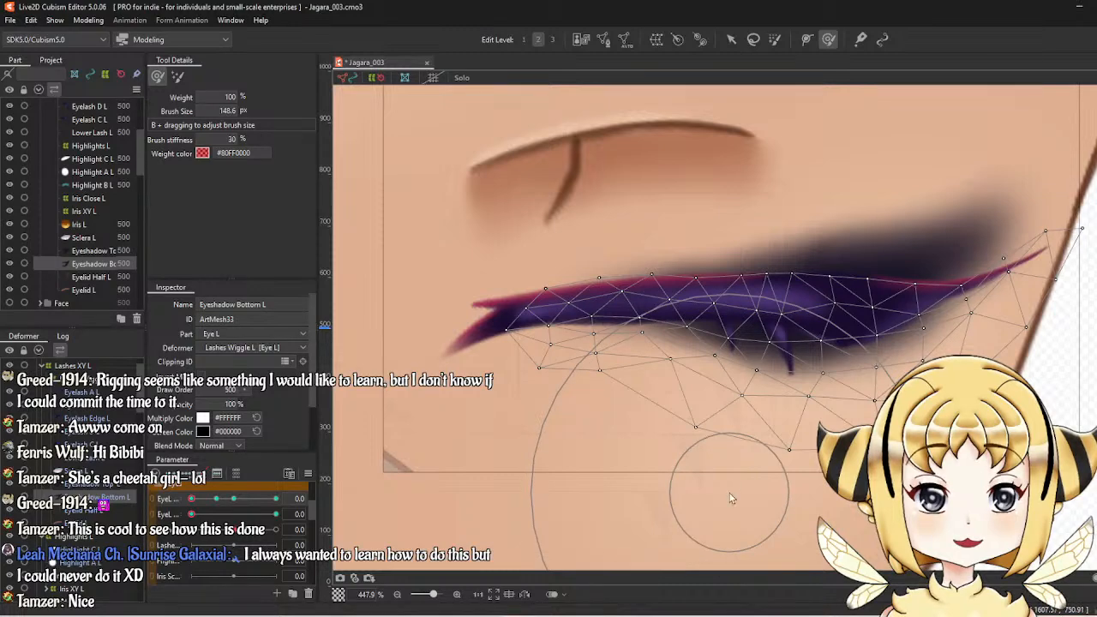
scroll(730, 497, down, 2)
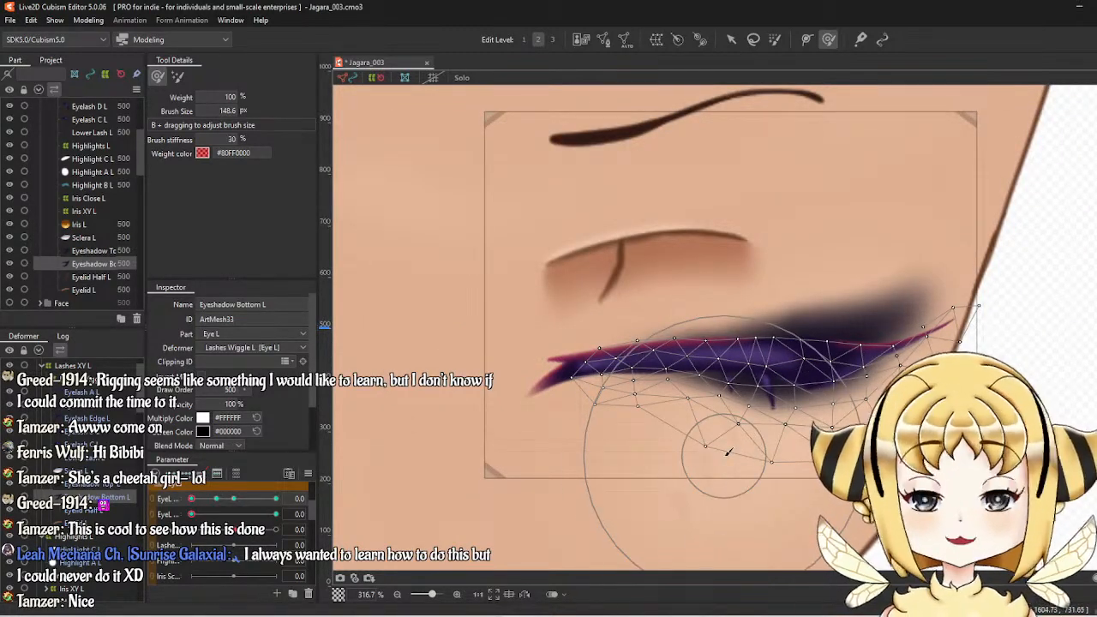
scroll(668, 403, down, 3)
scroll(754, 377, up, 3)
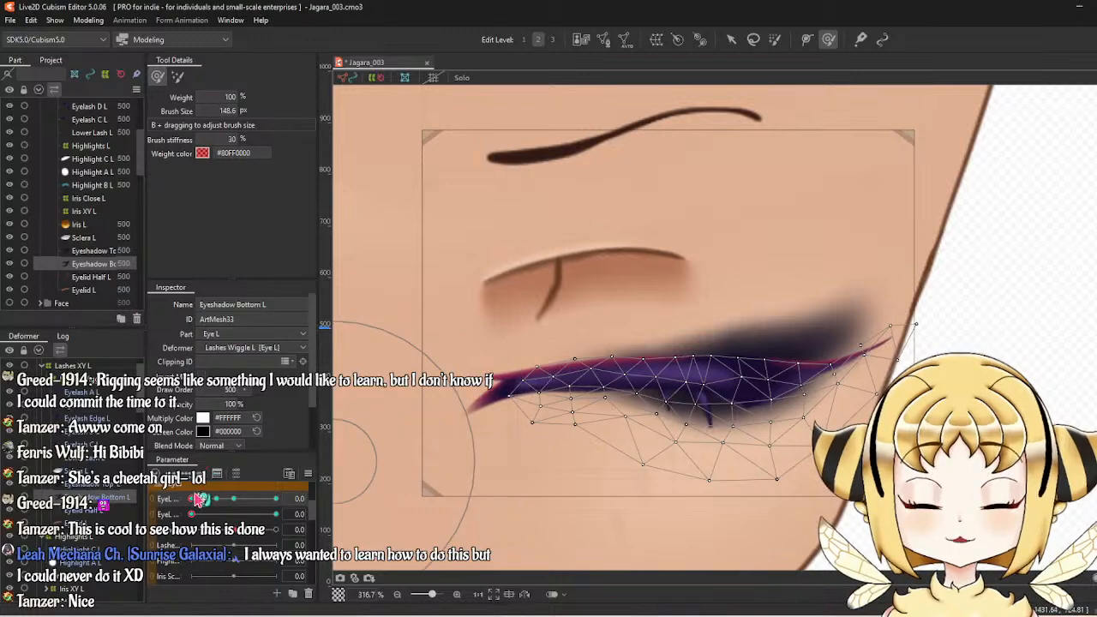
scroll(704, 394, down, 1)
Set EyeL Open to 0.5 and examine the open eye's lashes and eyeshadow up close and against the whole face.
click(233, 499)
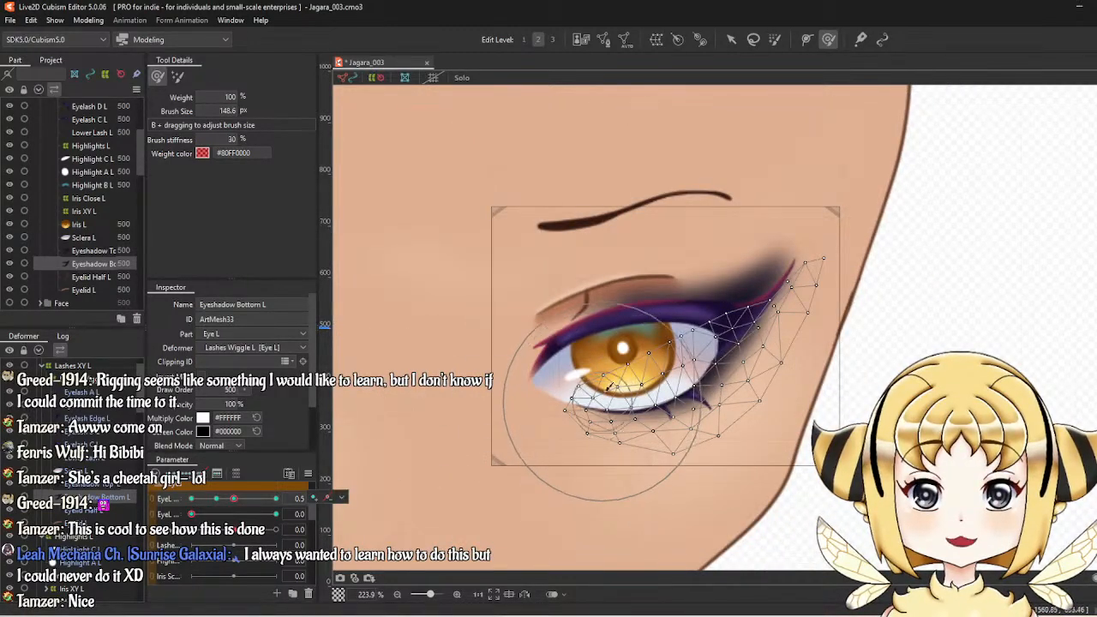
scroll(640, 315, up, 2)
scroll(634, 409, down, 5)
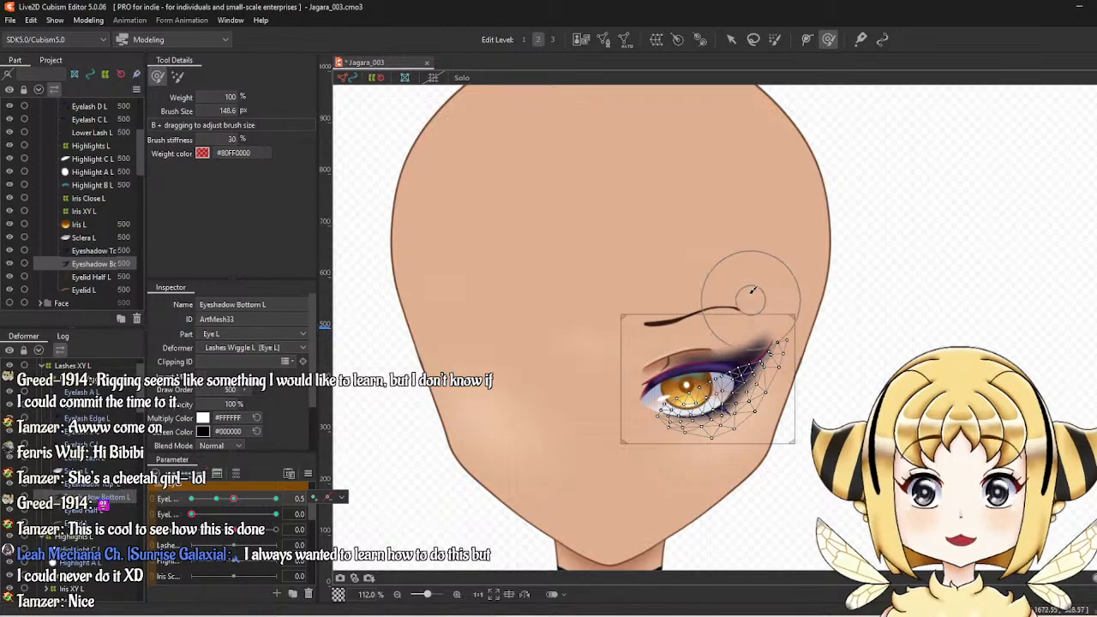
scroll(631, 248, down, 3)
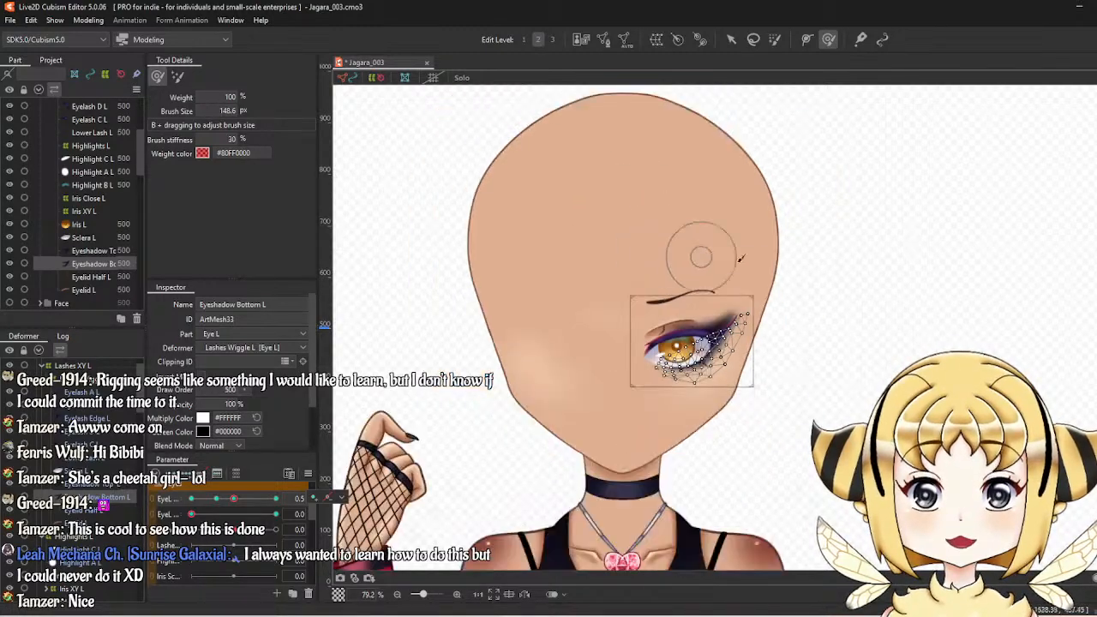
scroll(702, 252, up, 5)
click(341, 497)
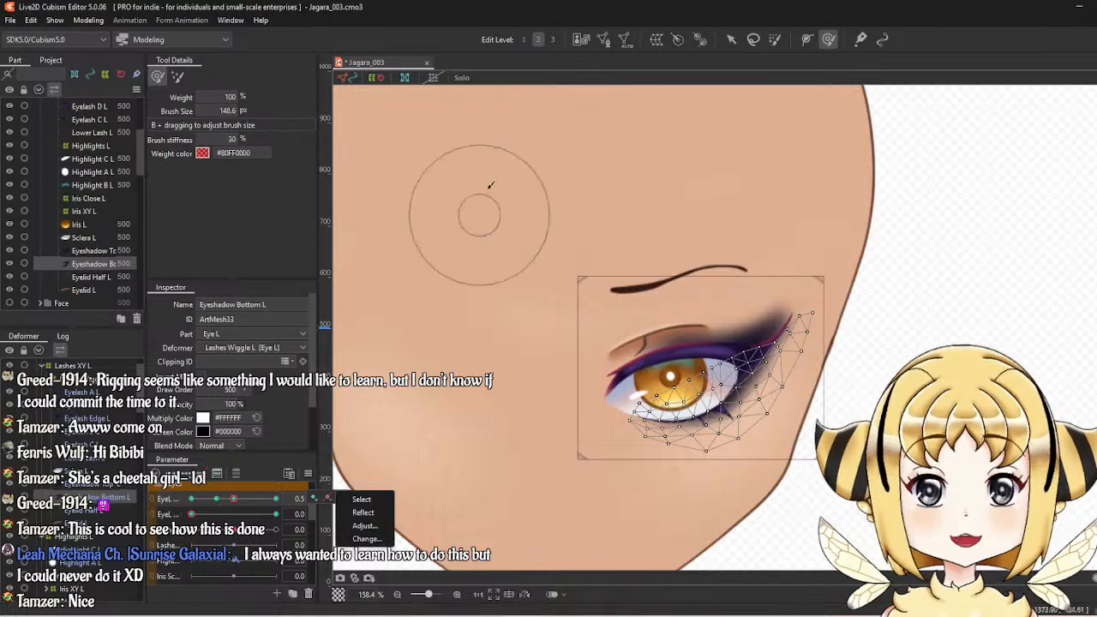
scroll(604, 386, up, 3)
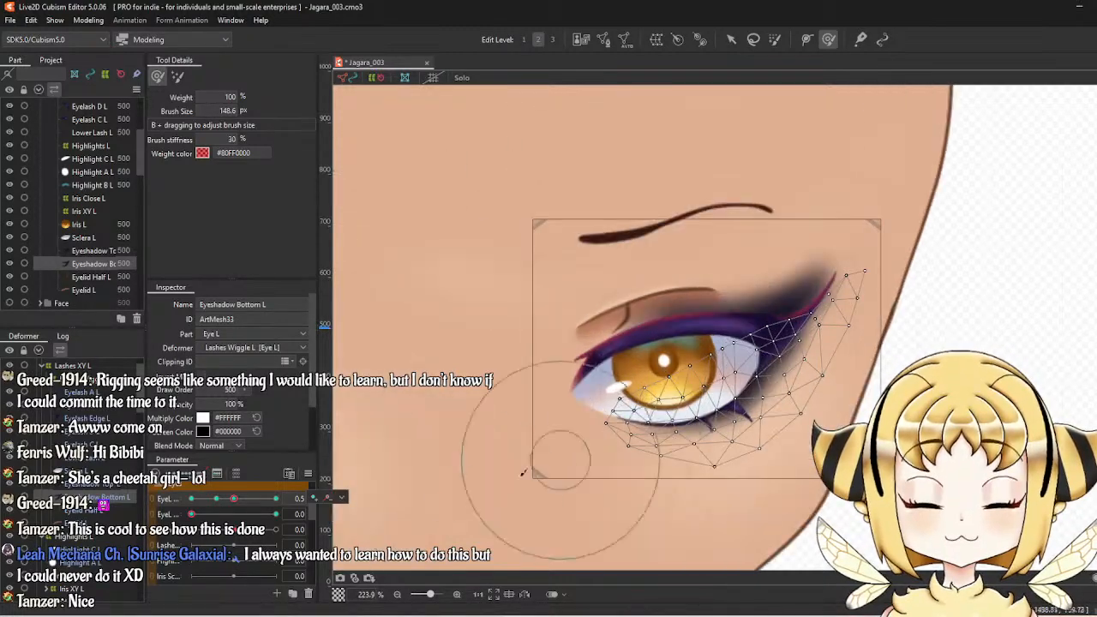
scroll(623, 449, down, 3)
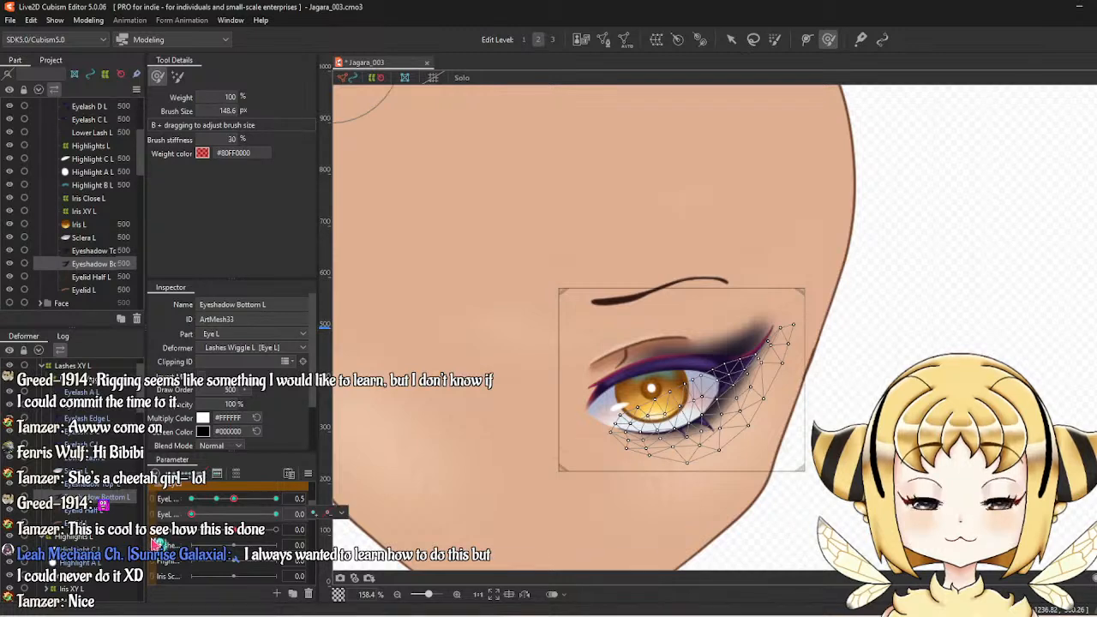
Close the left eye and sweep EyeL Smile between 1 and 0 to compare its two closed-eye shapes.
click(328, 514)
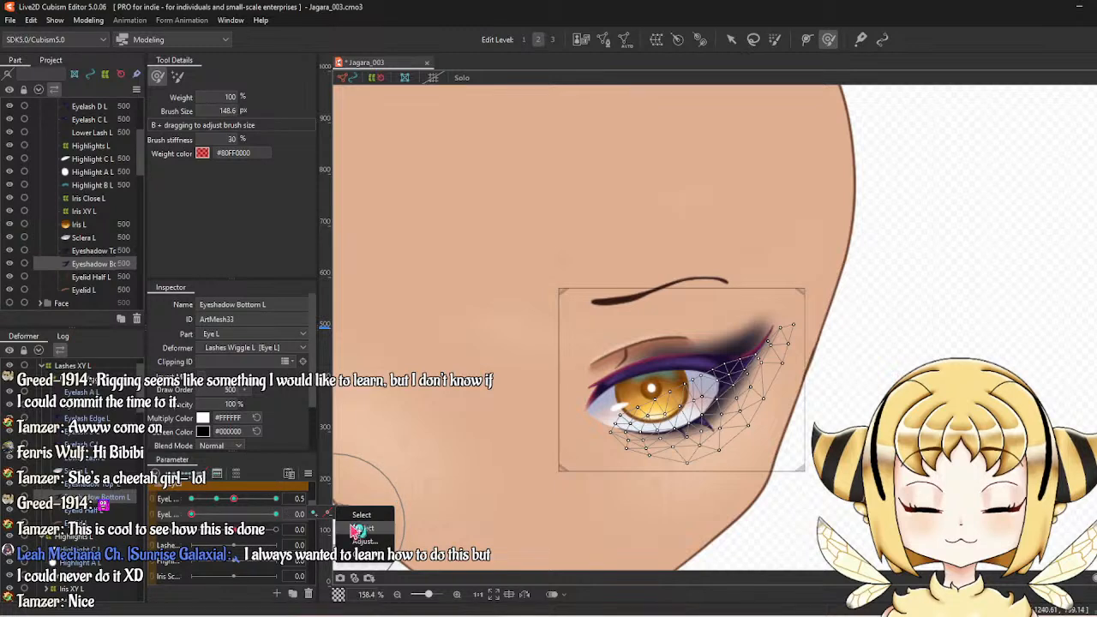
click(272, 547)
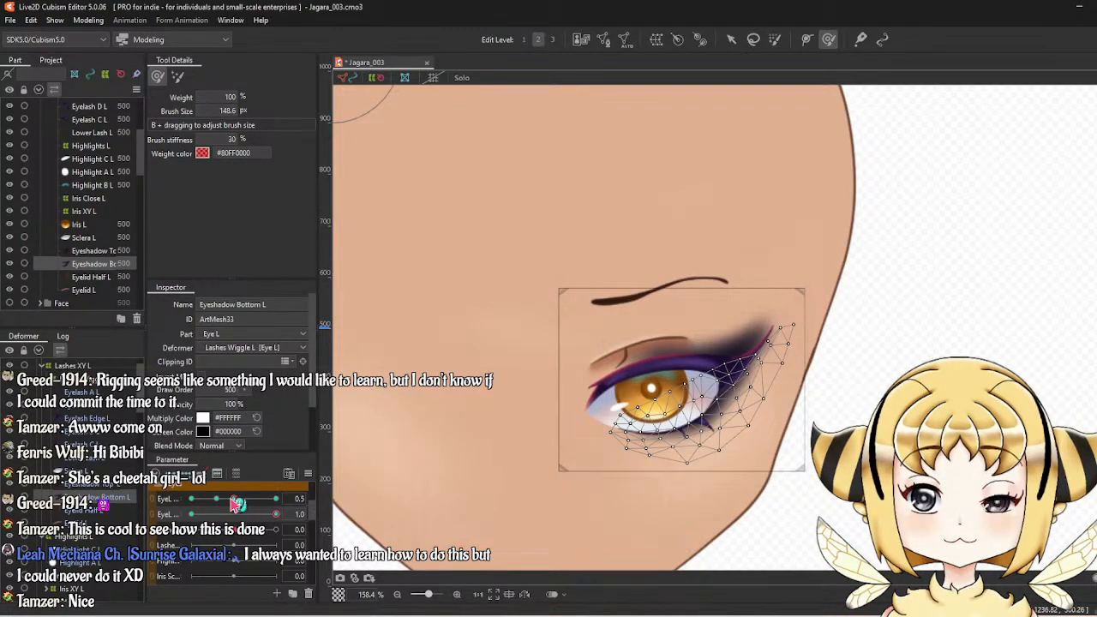
drag(229, 515, 257, 519)
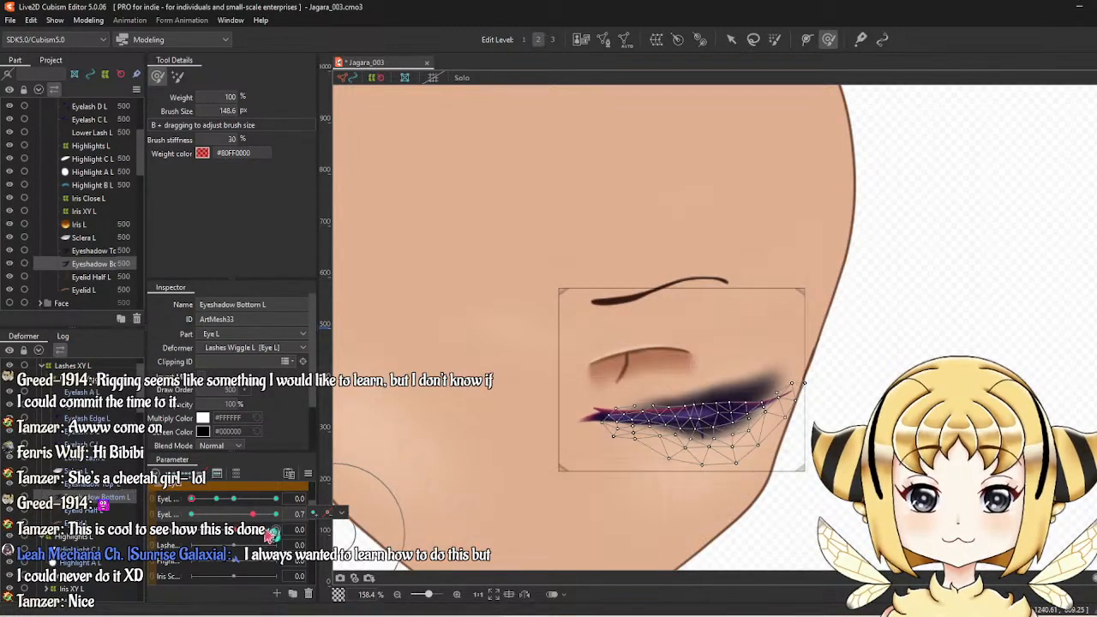
drag(271, 533, 99, 521)
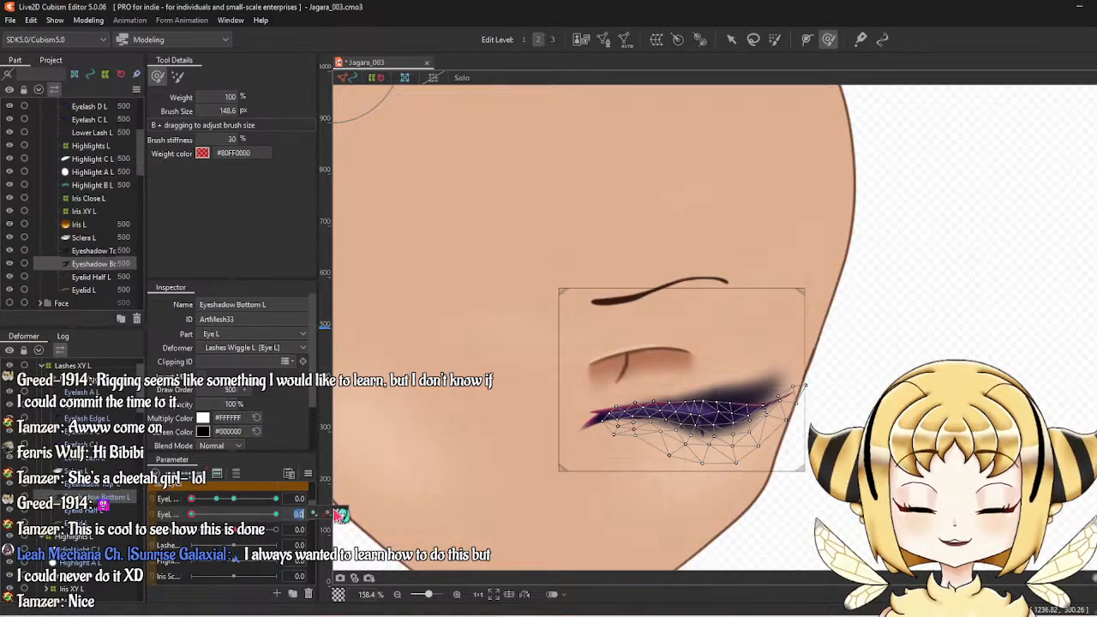
Select all objects keyed to EyeL Smile and swap their keyforms with the Reflect command.
click(362, 514)
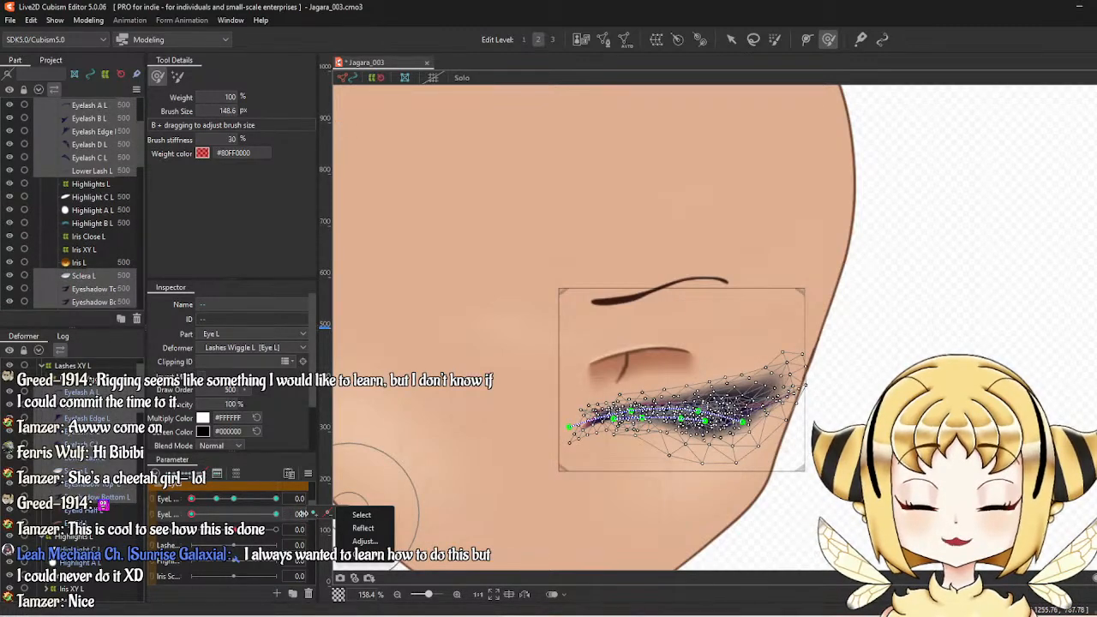
click(362, 529)
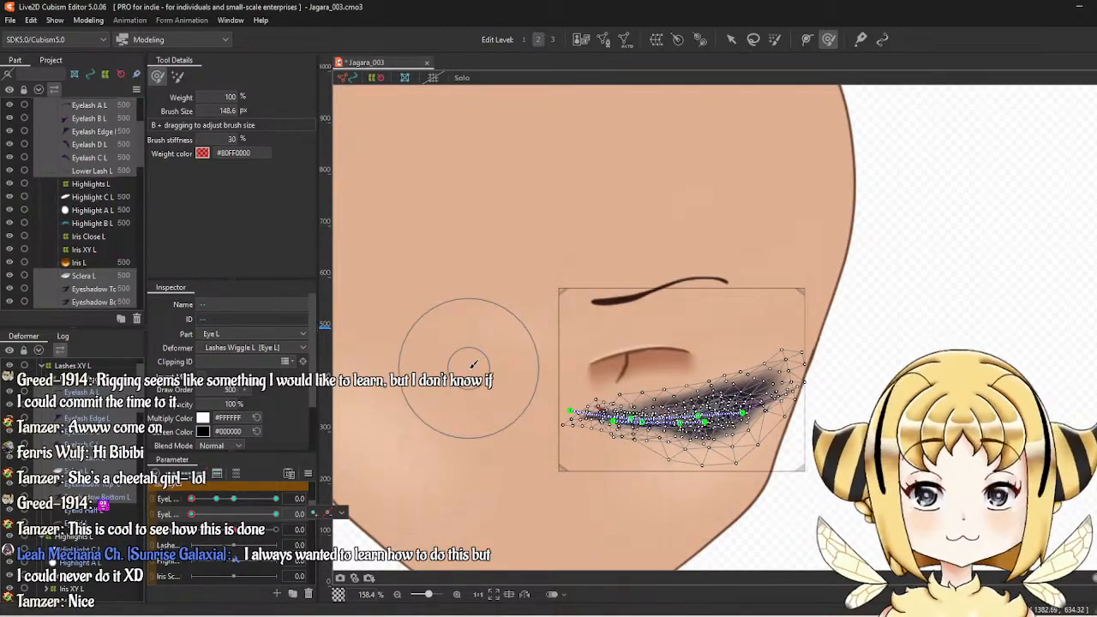
scroll(771, 278, down, 3)
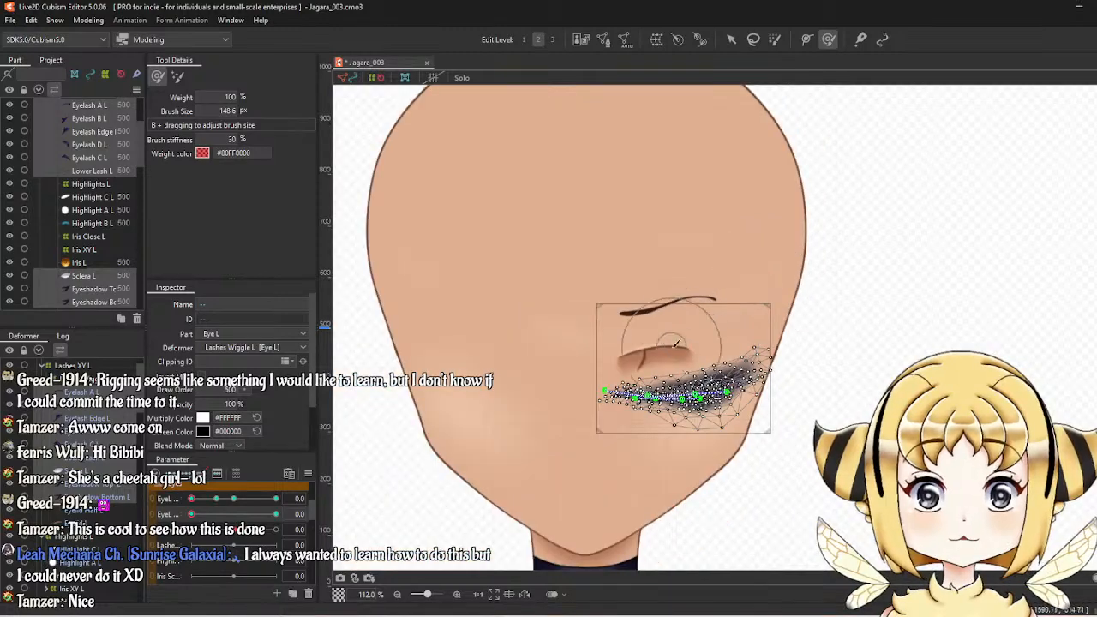
drag(676, 344, 685, 351)
Open the left eye to 0.5, select the Lashes Wiggle L deformer and test its wiggle at -1 and back at 0.
click(234, 499)
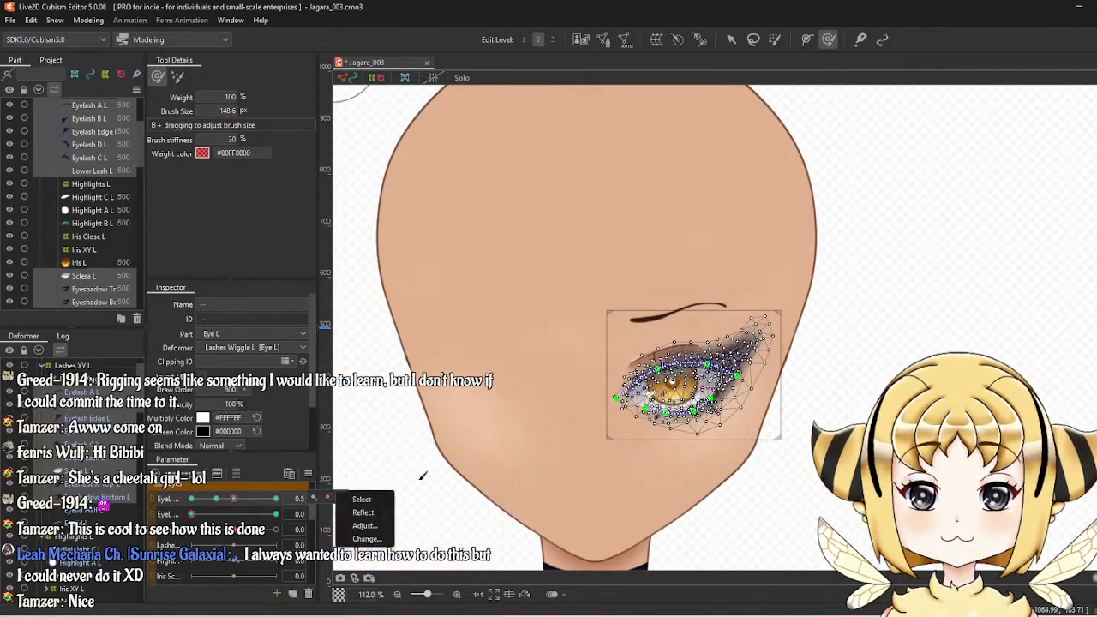
scroll(85, 205, up, 3)
click(81, 189)
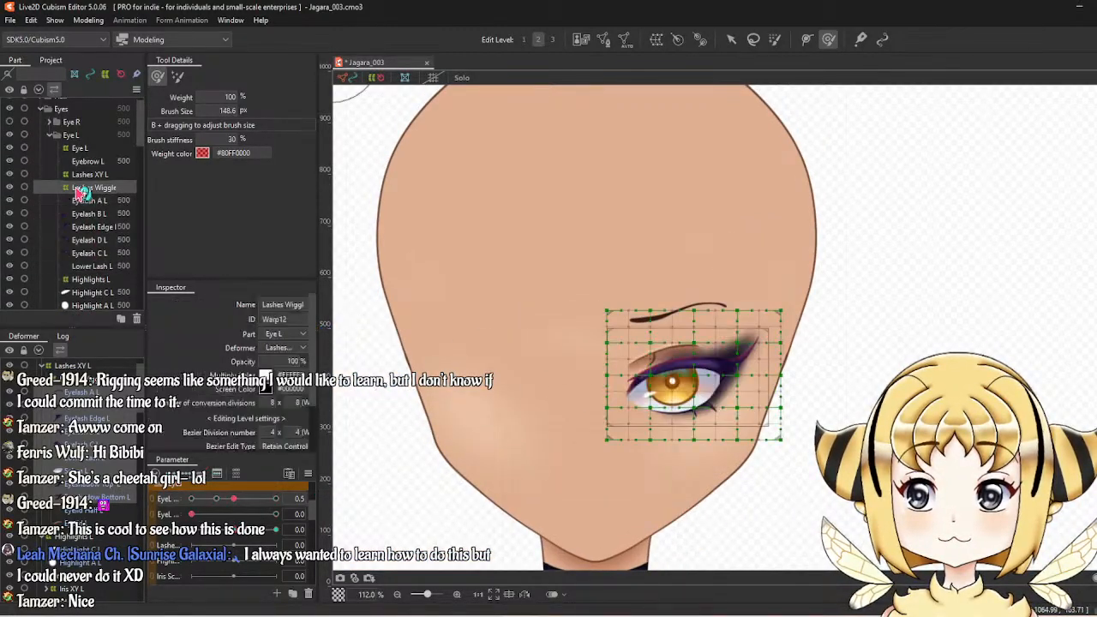
scroll(737, 407, up, 4)
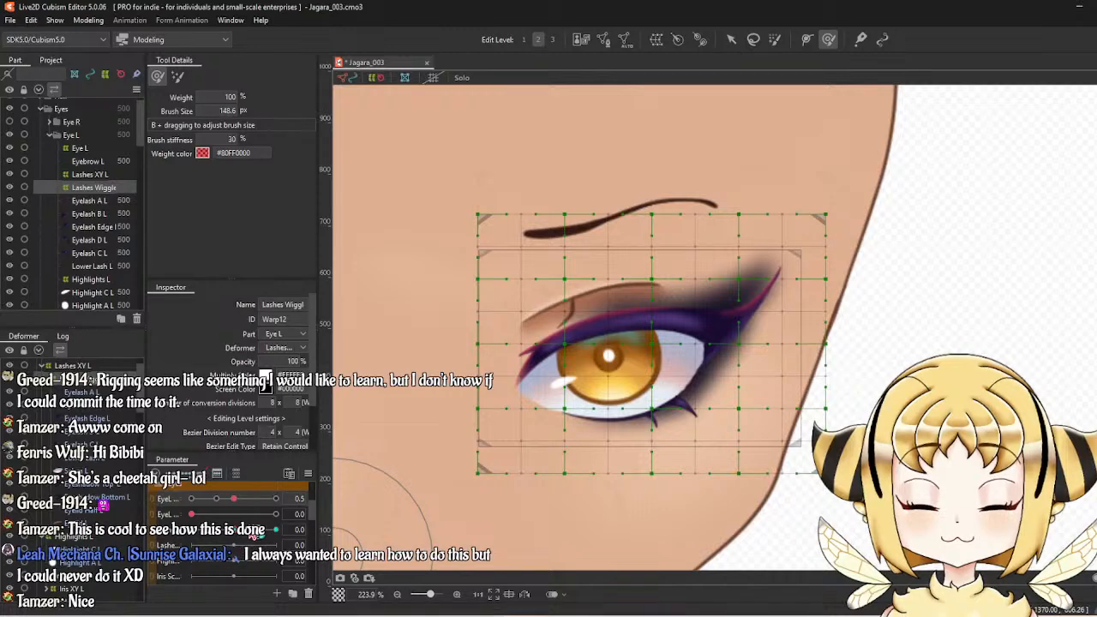
drag(257, 533, 120, 540)
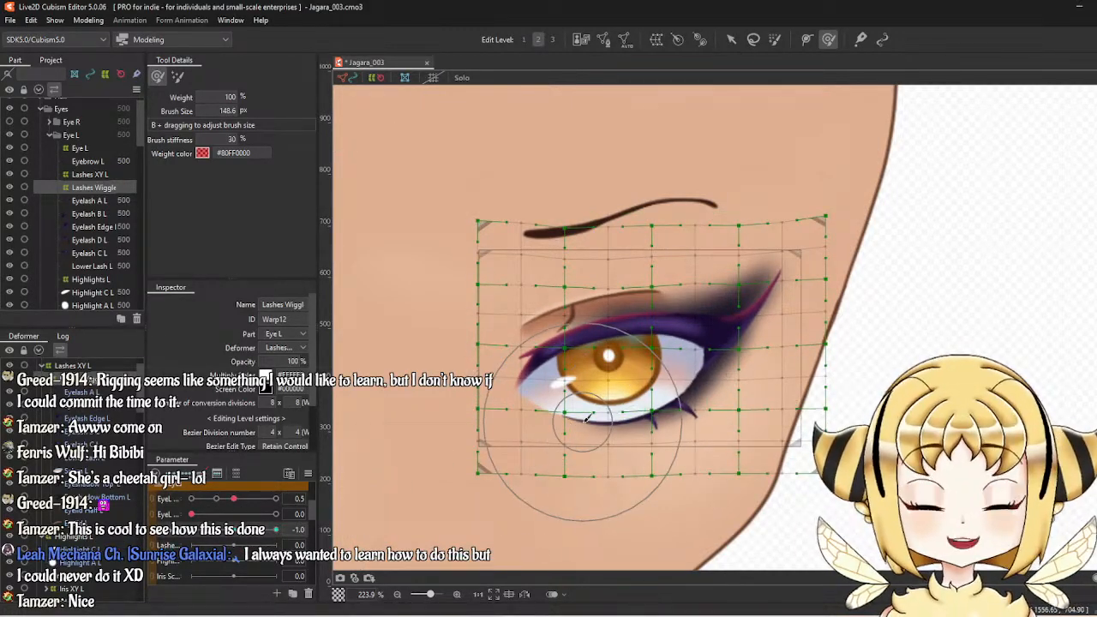
click(245, 540)
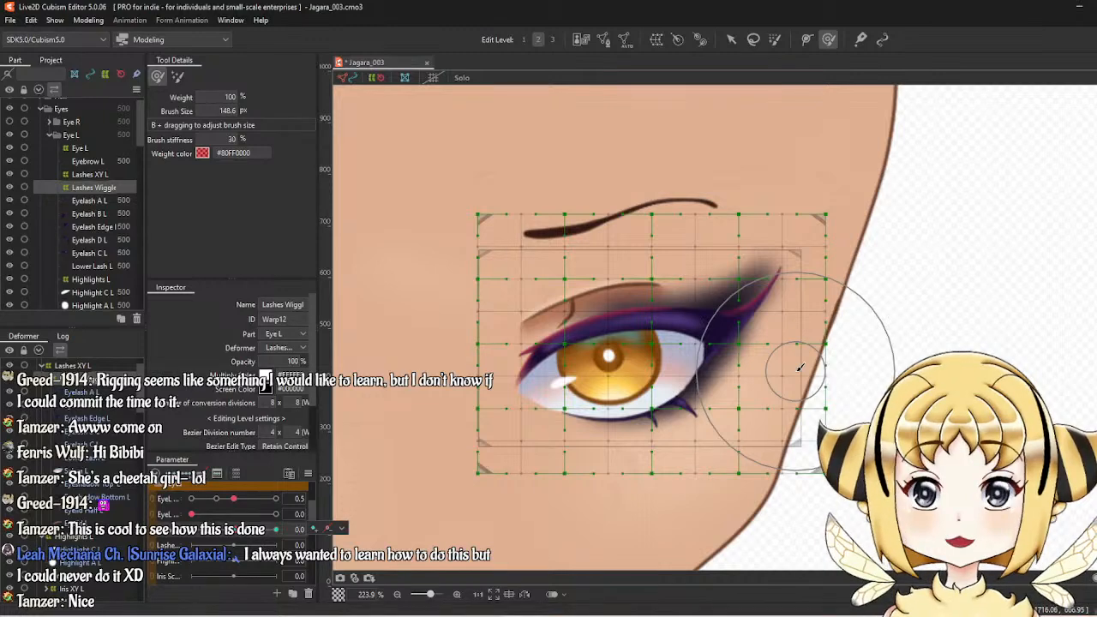
Preview the Lash Wiggle L physics group on the blinking left eye in Physics Settings, then close the window.
click(88, 19)
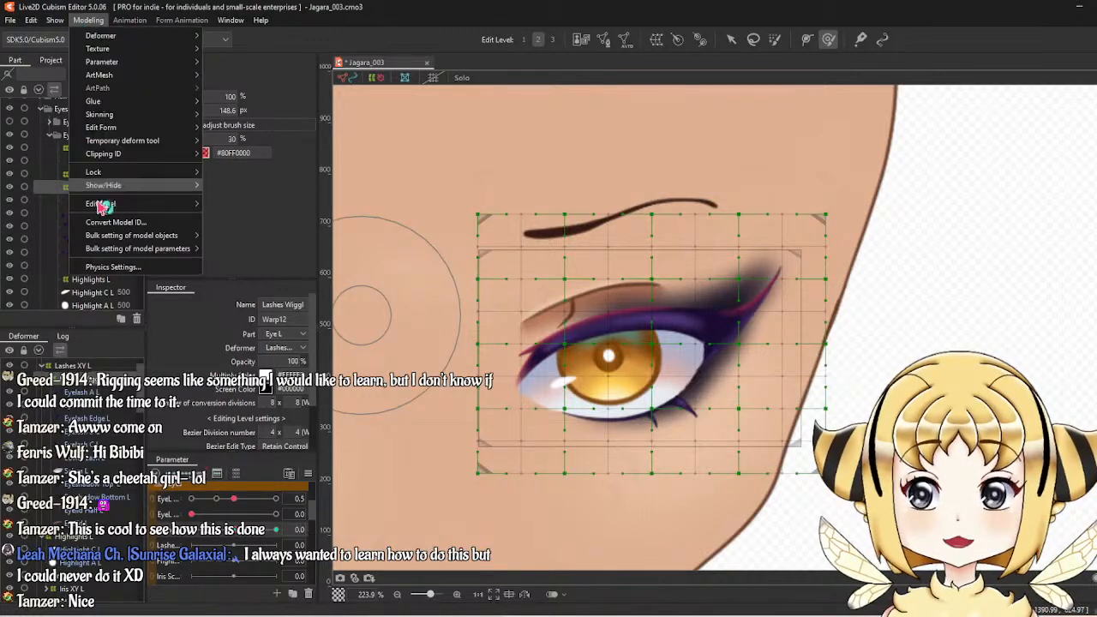
click(112, 267)
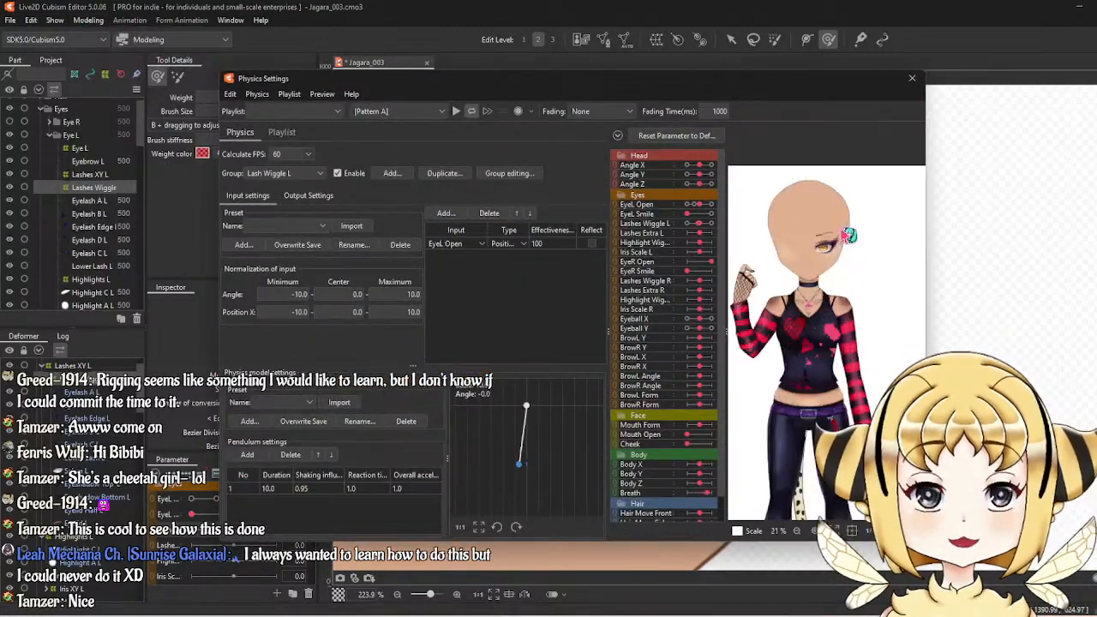
scroll(848, 234, up, 5)
scroll(786, 277, up, 2)
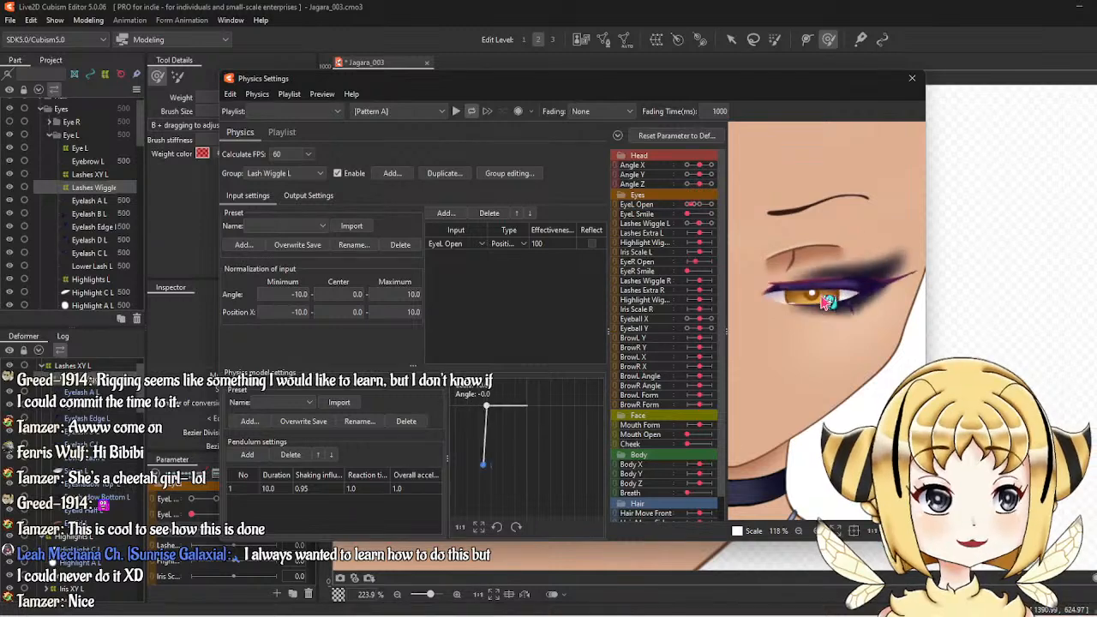
click(912, 78)
scroll(957, 235, down, 3)
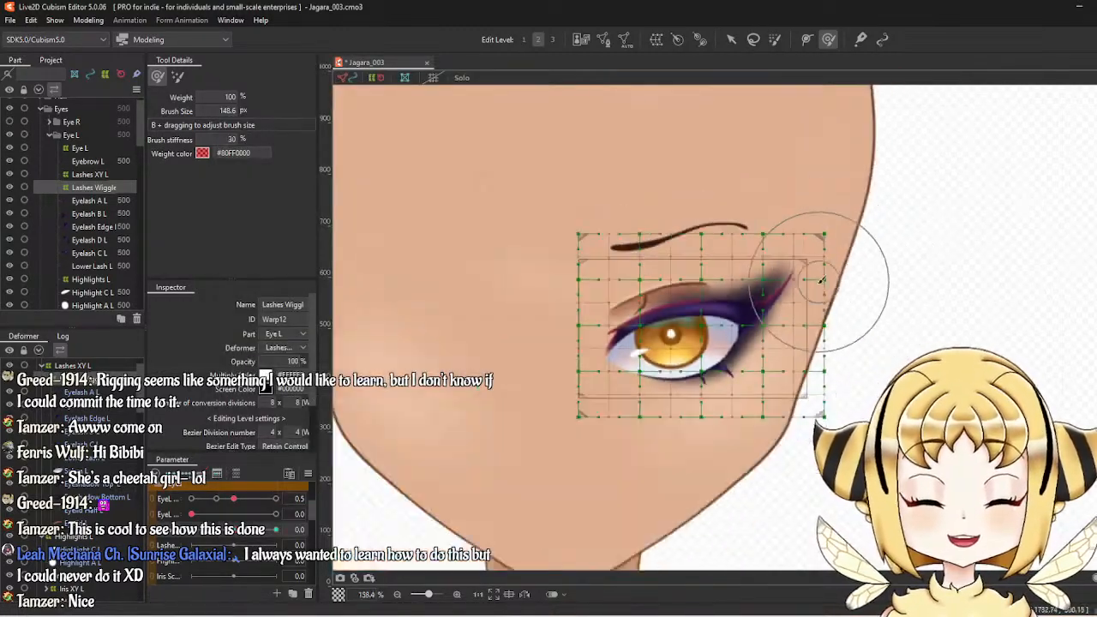
scroll(789, 321, down, 1)
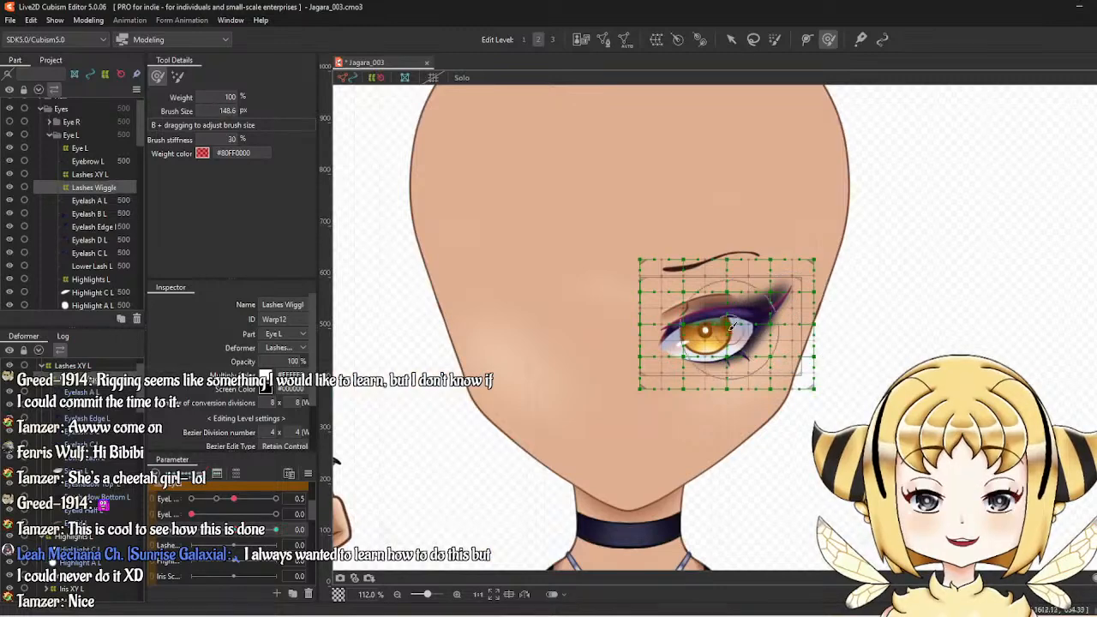
scroll(725, 331, up, 2)
scroll(720, 341, down, 2)
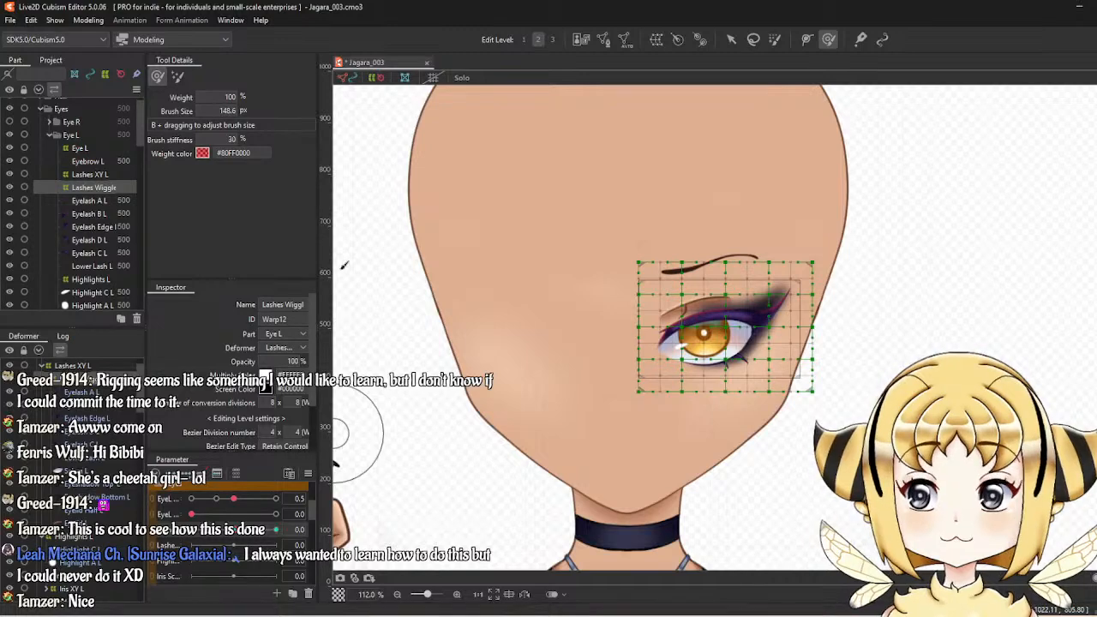
scroll(728, 266, down, 1)
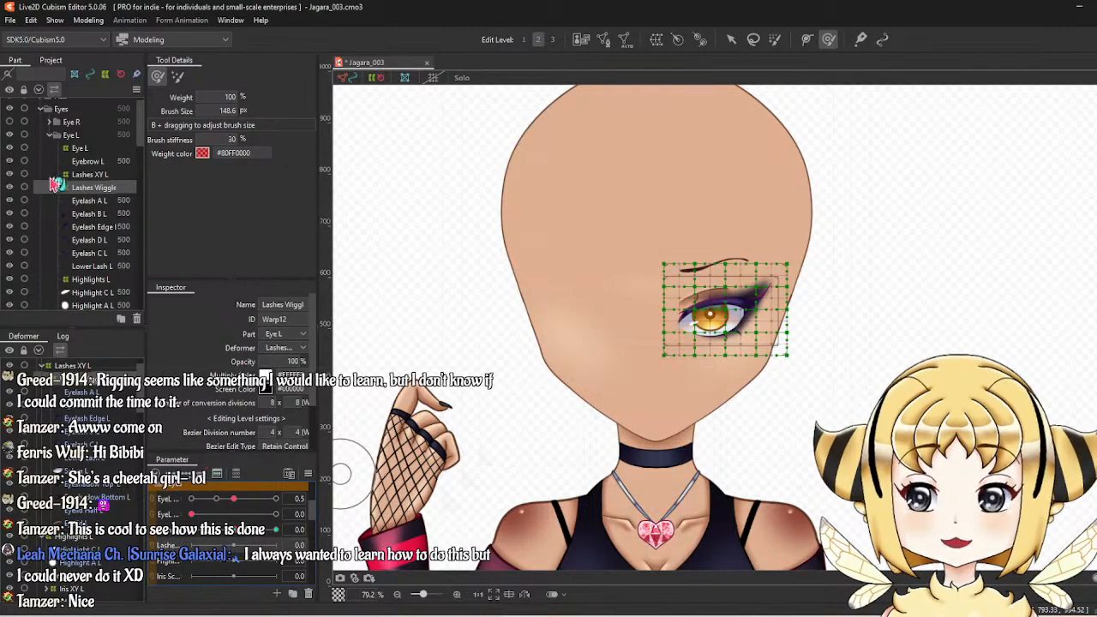
Create a warp deformer named Lashes Extra L as the parent of the Lashes Wiggle L deformer.
scroll(729, 287, up, 3)
scroll(730, 286, down, 2)
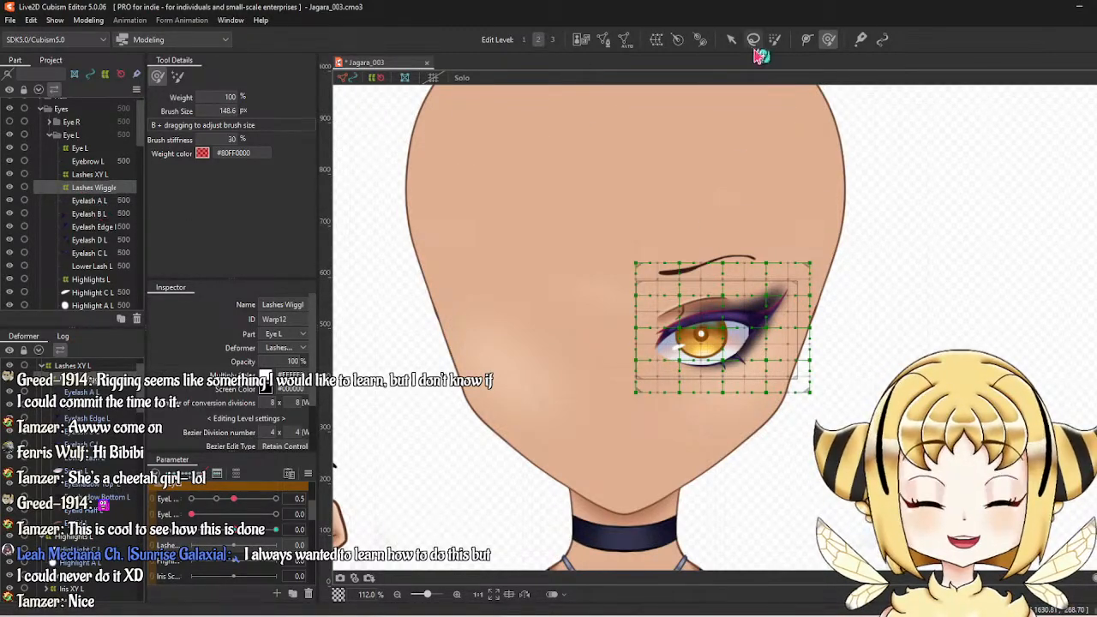
click(656, 40)
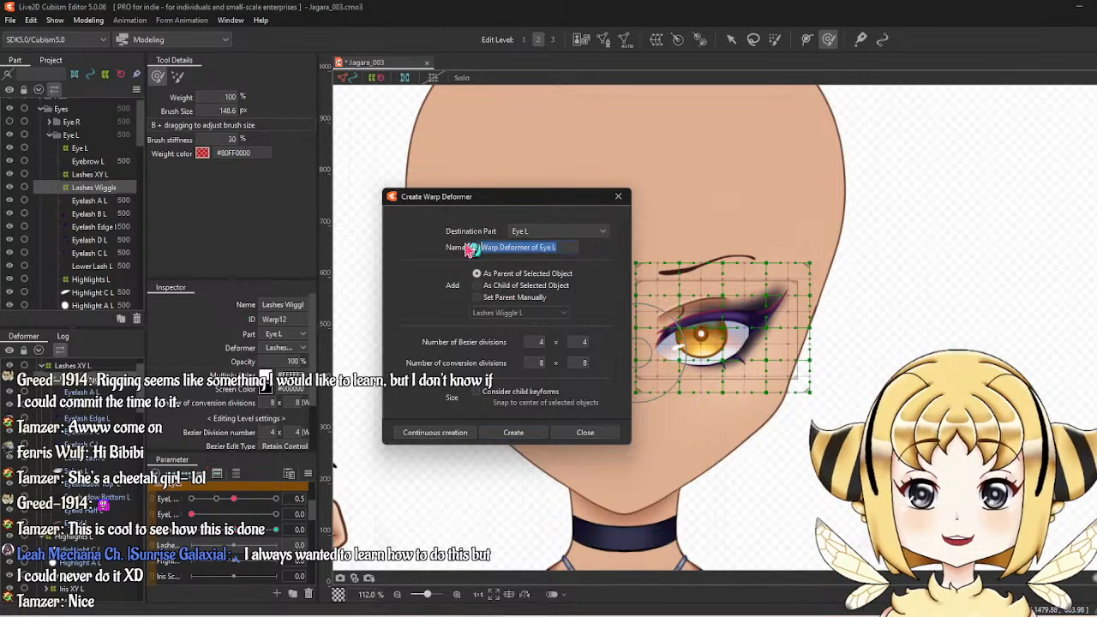
text(Lashes Extra)
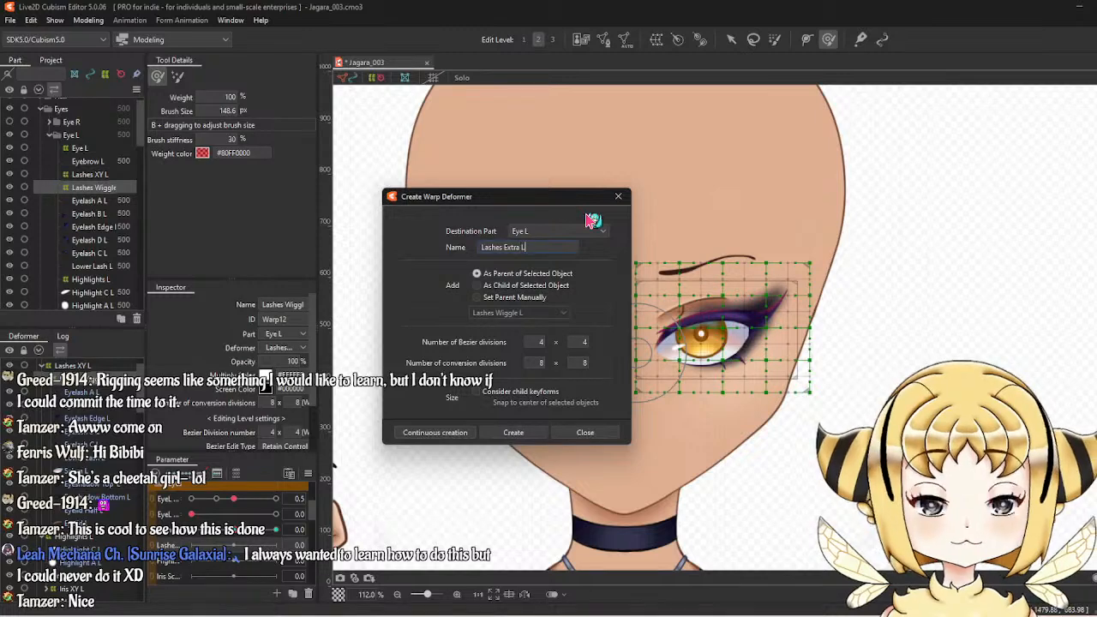
click(513, 432)
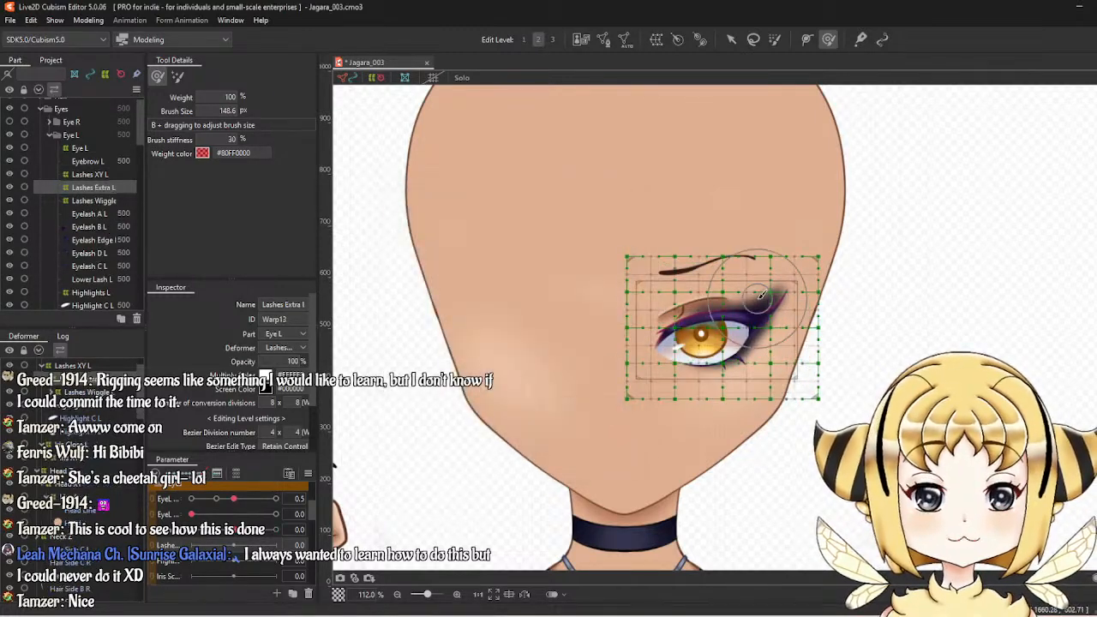
Try pulling the Lashes Extra L grid outward at the outer eye corner with the deform brush, and undo it.
scroll(761, 296, up, 3)
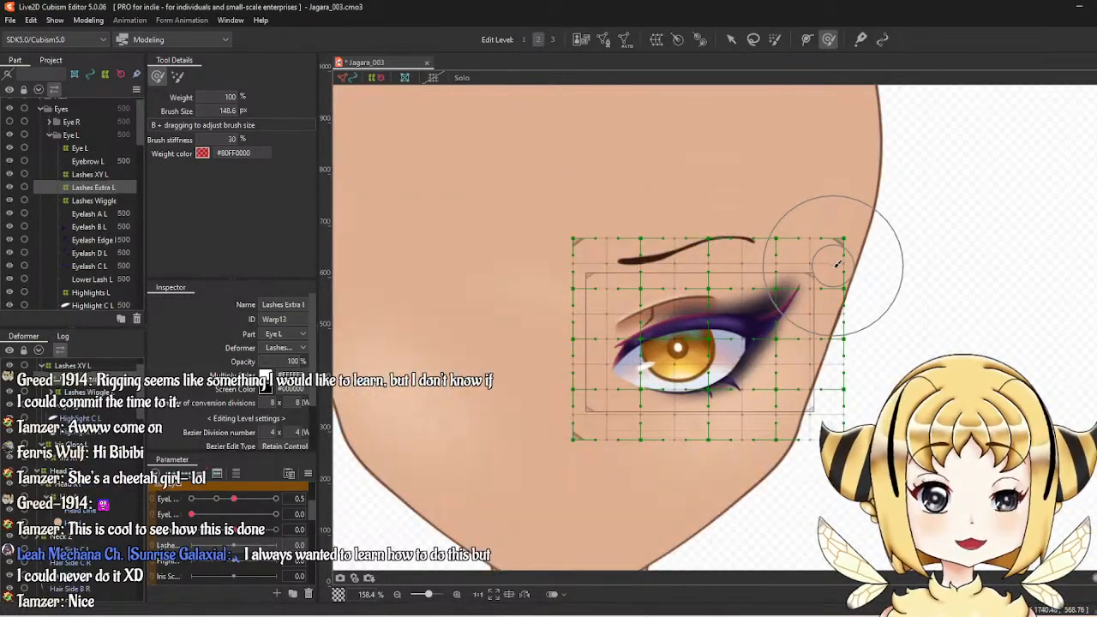
mouse_move(837, 264)
mouse_down()
mouse_move(747, 258)
mouse_move(874, 276)
mouse_move(769, 274)
mouse_move(876, 268)
mouse_up()
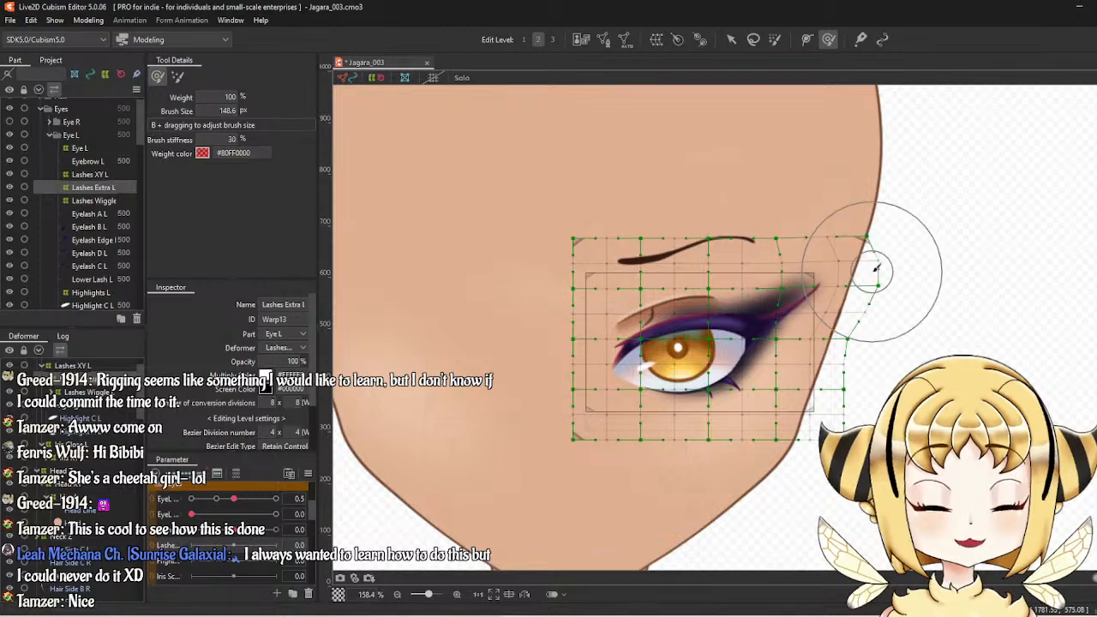
key(ctrl+z)
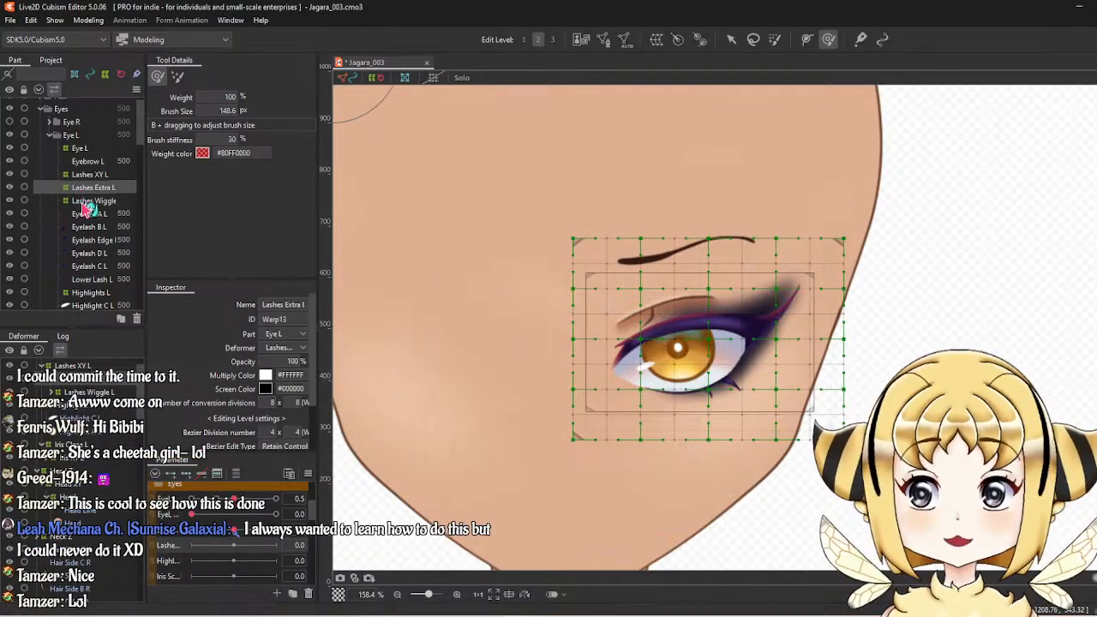
Take away the Lashes Extra L deformer to inspect Eyelash A L and Lashes Wiggle L, and bring the deformer back.
drag(85, 208, 89, 204)
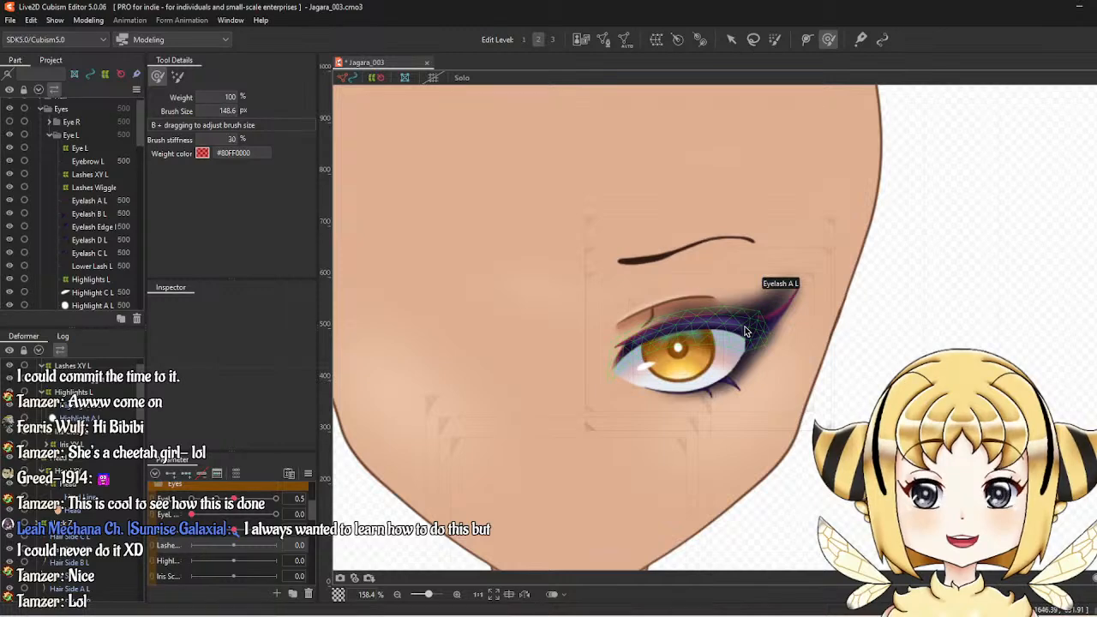
click(102, 200)
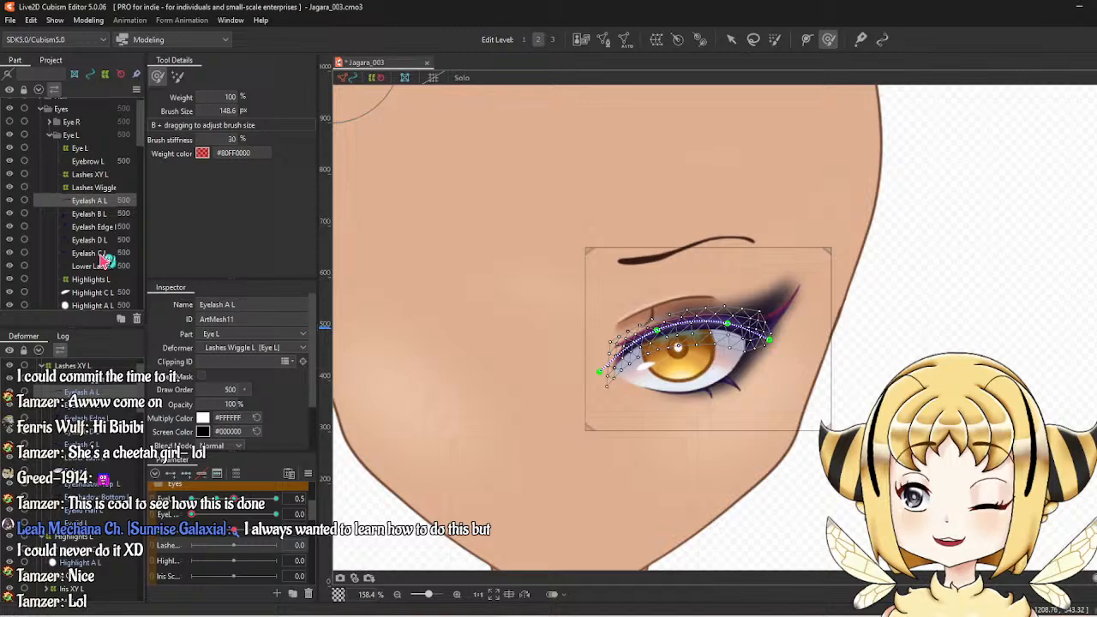
click(97, 189)
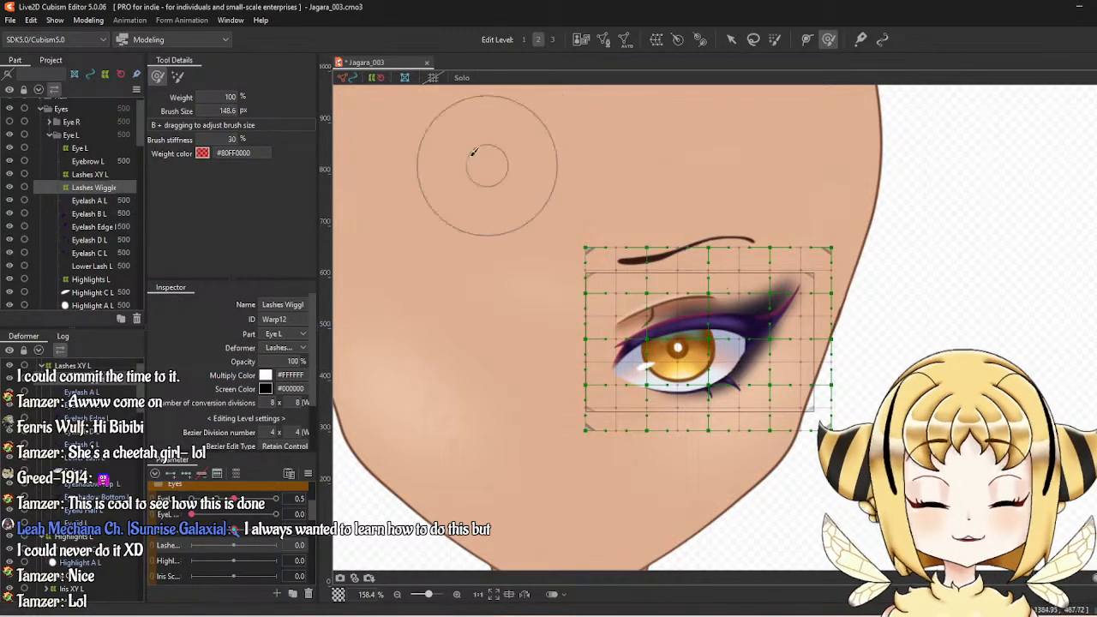
key(ctrl)
key(ctrl+z)
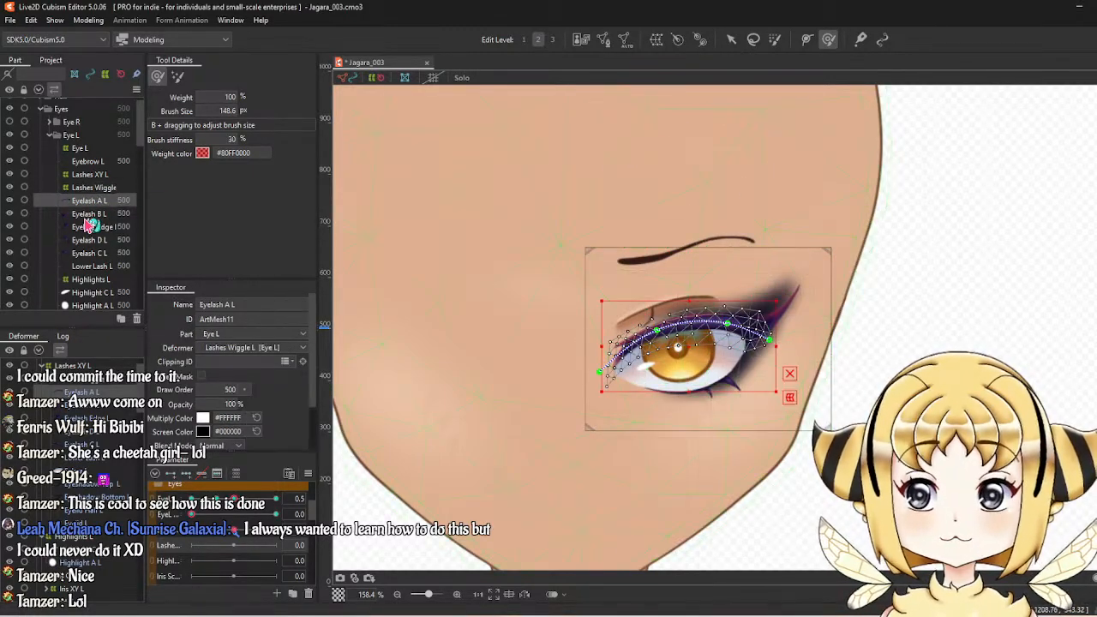
key(ctrl+z)
key(ctrl+y)
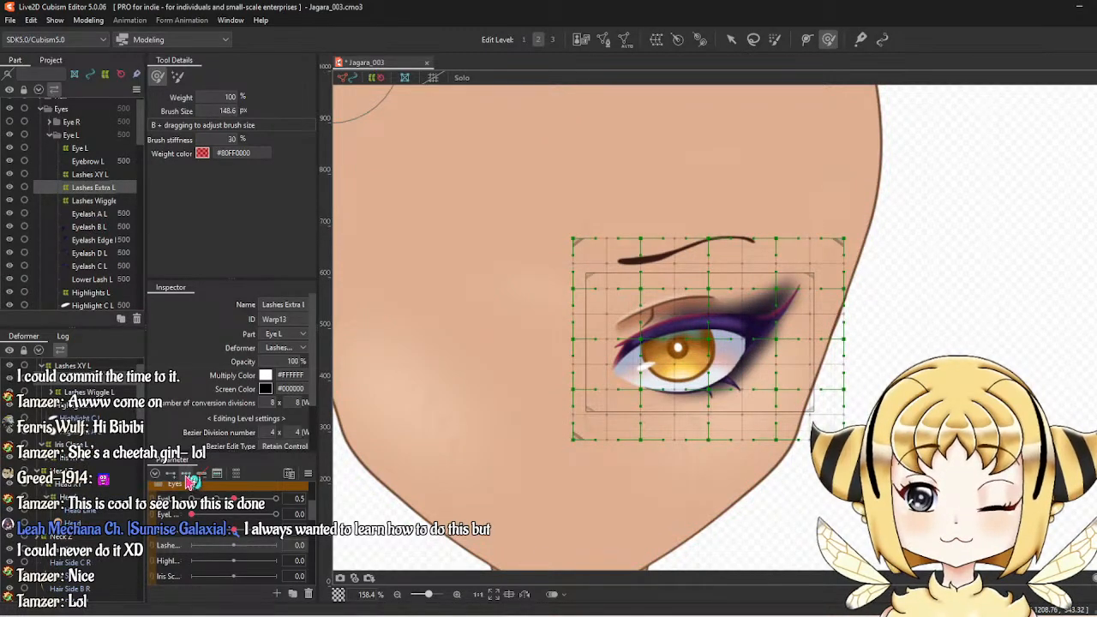
Add three keys to Lashes Extra L on the lash wiggle parameter, set it to 1.0 and use 5 x 5 Bezier divisions.
drag(234, 546, 282, 548)
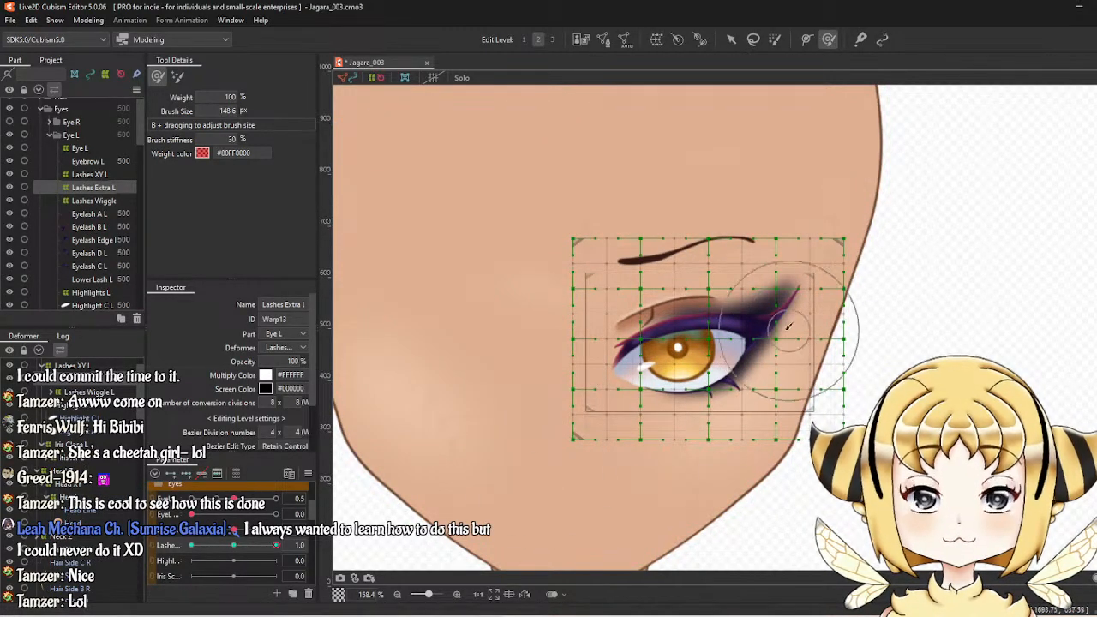
scroll(788, 325, up, 3)
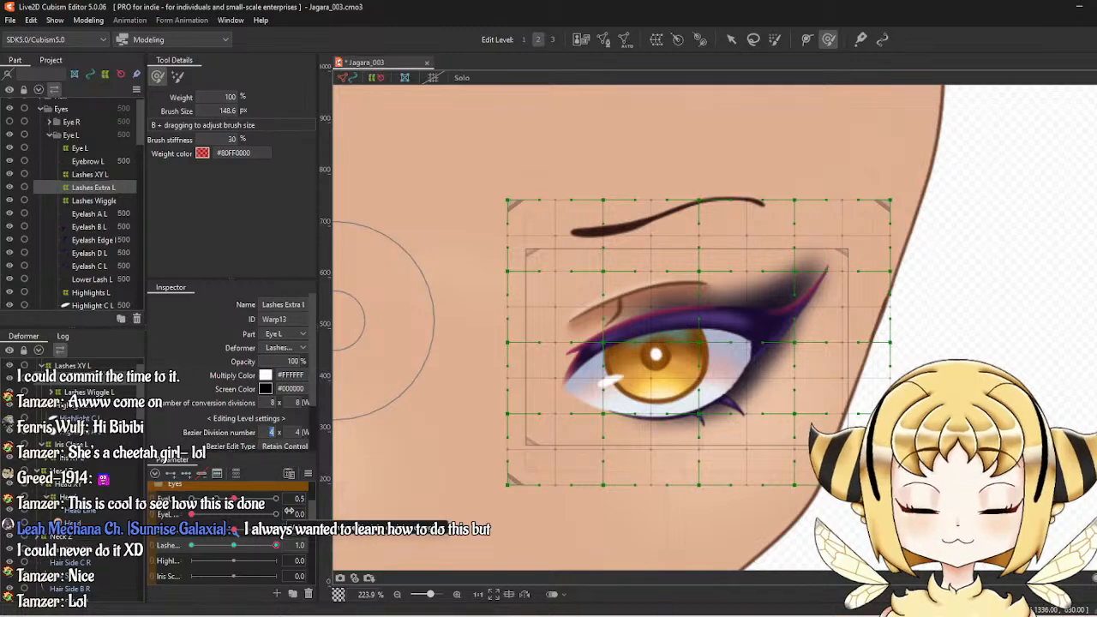
click(295, 429)
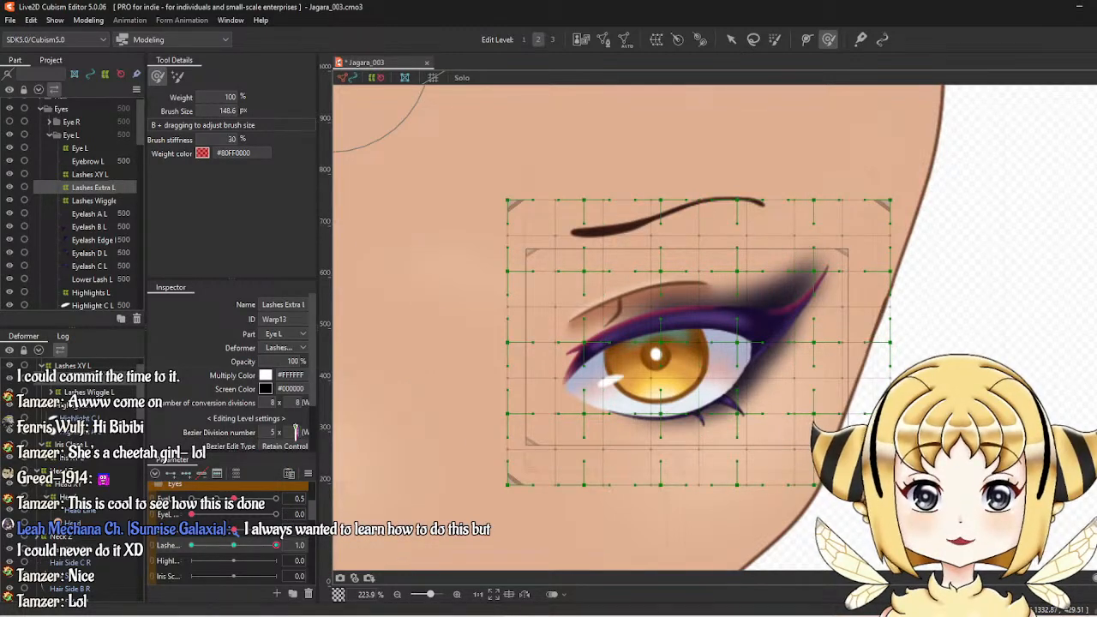
text(5)
key(Return)
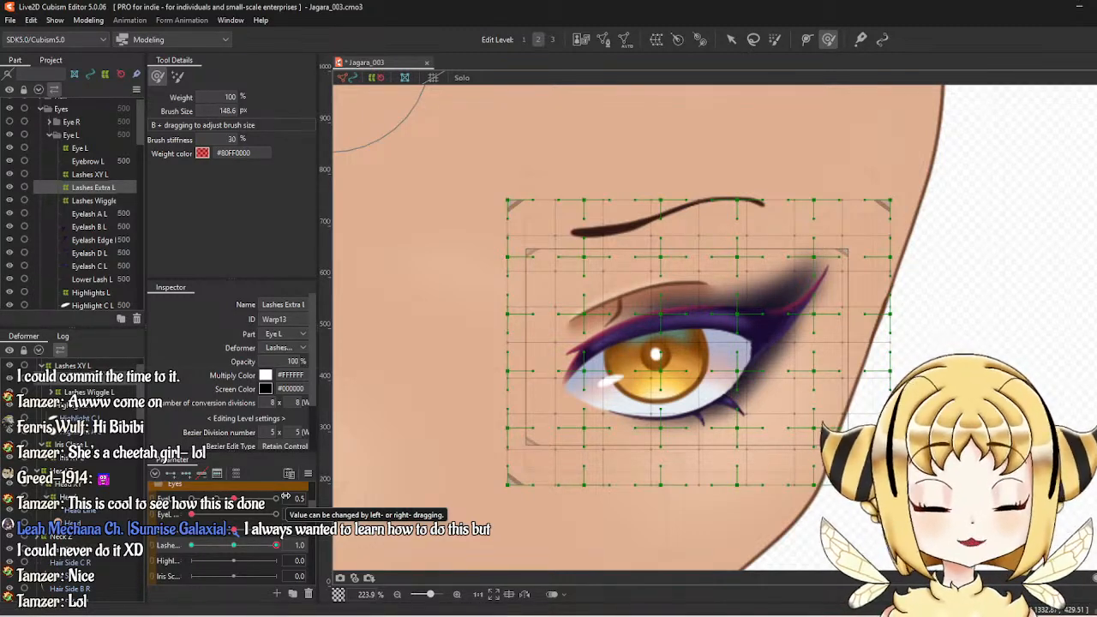
Enlarge the deform brush to 189.6 px, try bending the outer lash corner inward at parameter value 1.0, and undo it.
drag(275, 546, 238, 557)
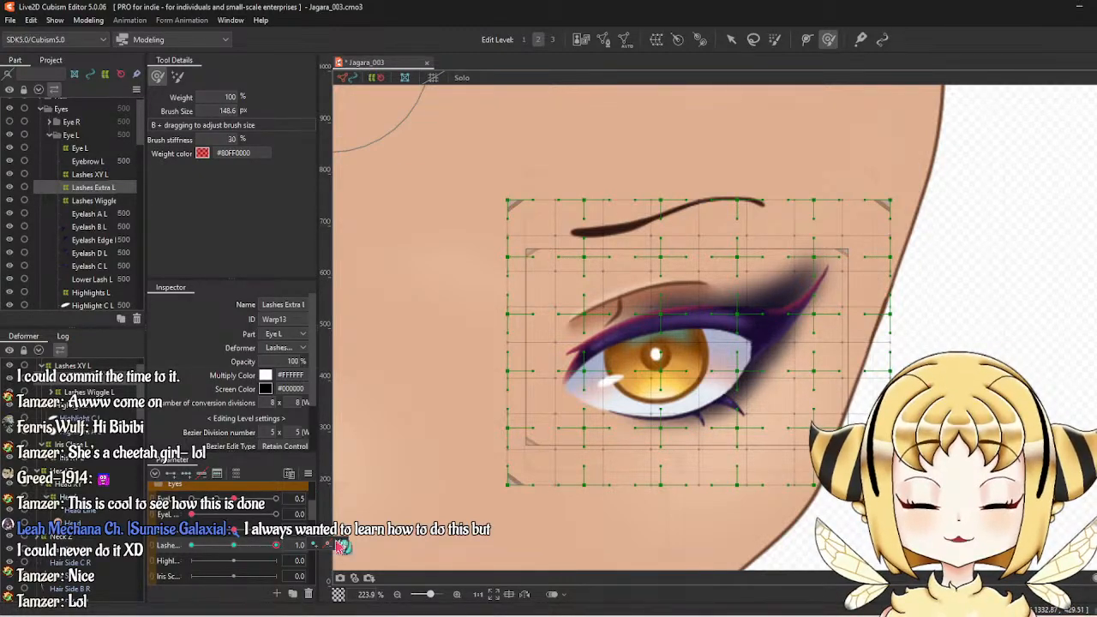
click(276, 545)
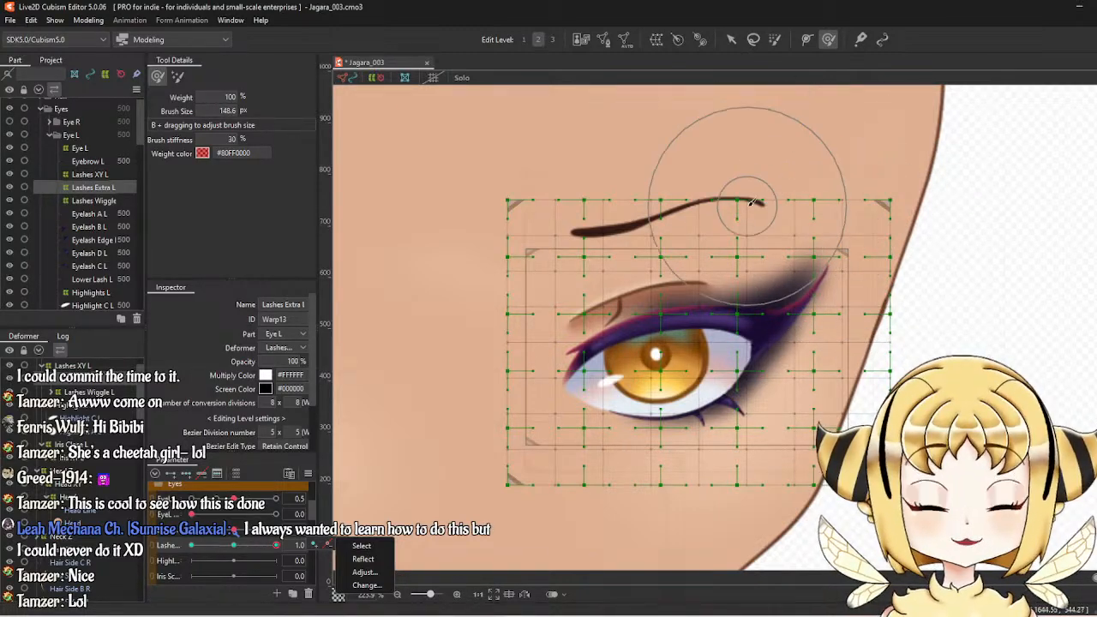
drag(749, 163, 771, 177)
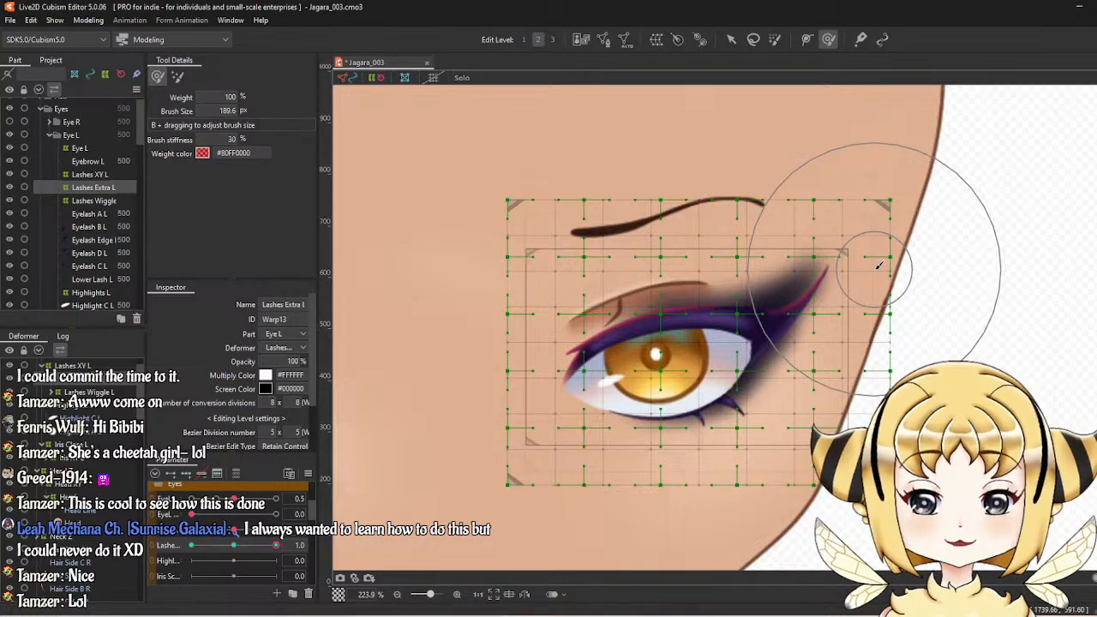
mouse_move(276, 546)
mouse_down()
mouse_move(258, 548)
mouse_move(276, 545)
mouse_up()
mouse_move(857, 220)
mouse_down()
mouse_move(869, 240)
mouse_move(844, 233)
mouse_move(867, 226)
mouse_move(855, 220)
mouse_move(822, 235)
mouse_up()
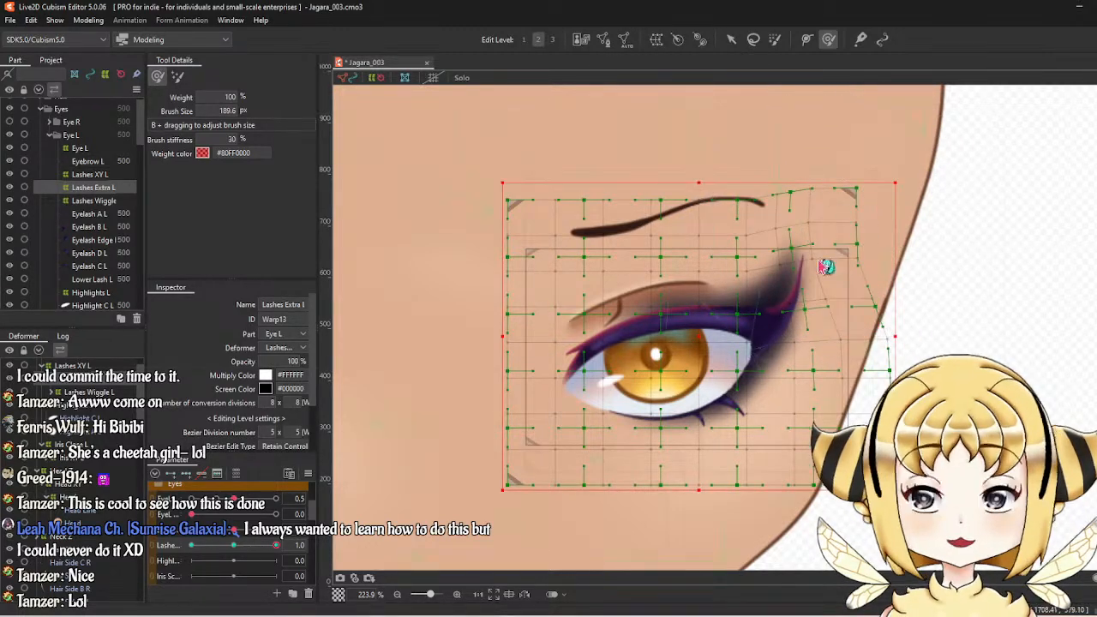
key(ctrl+z)
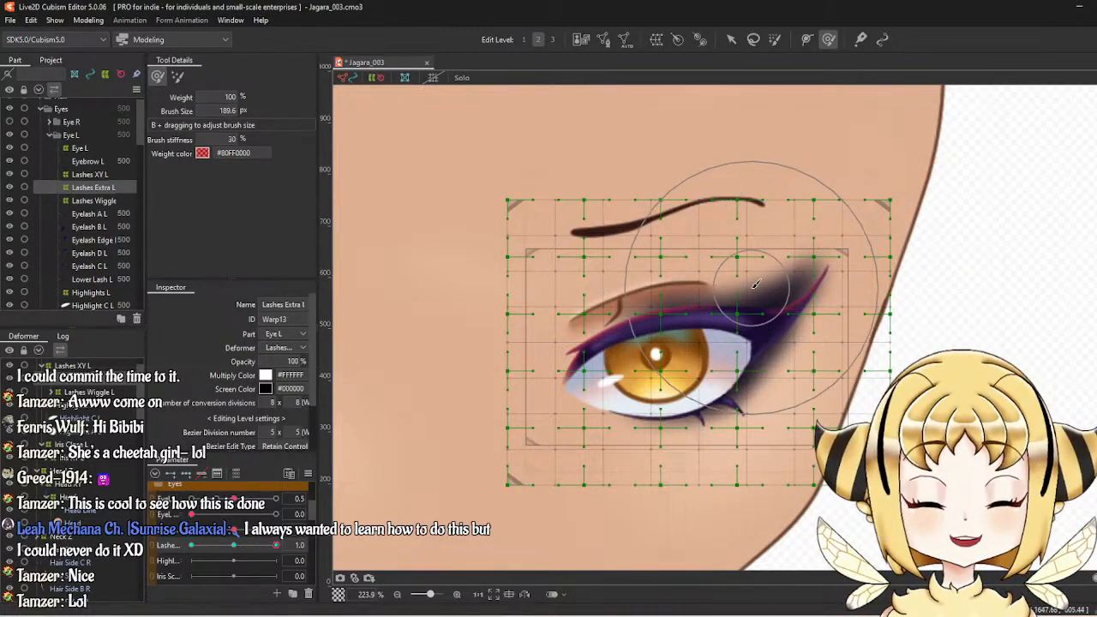
Select both left eyeshadow meshes, top and bottom, and check which deformer they are assigned to.
click(731, 38)
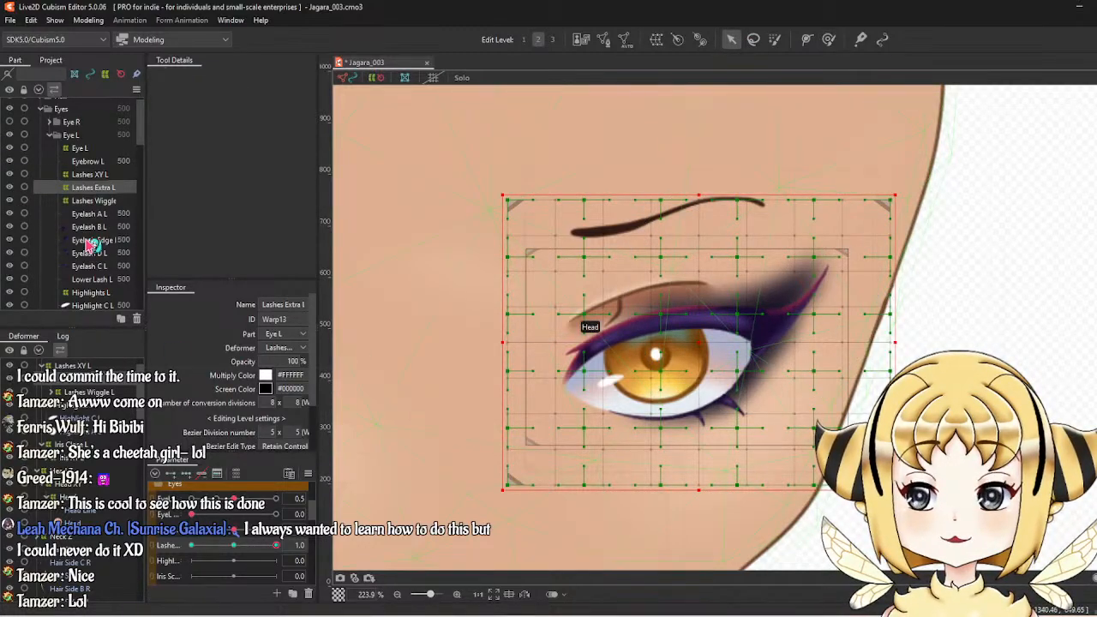
scroll(90, 244, down, 2)
scroll(92, 250, down, 2)
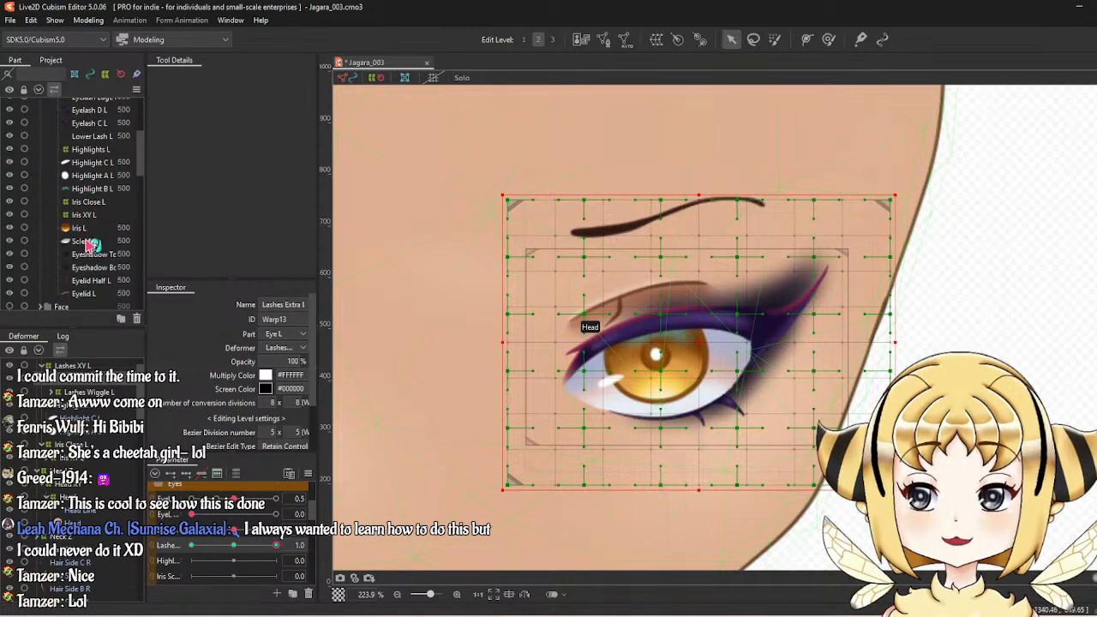
click(96, 255)
ctrl+click(94, 267)
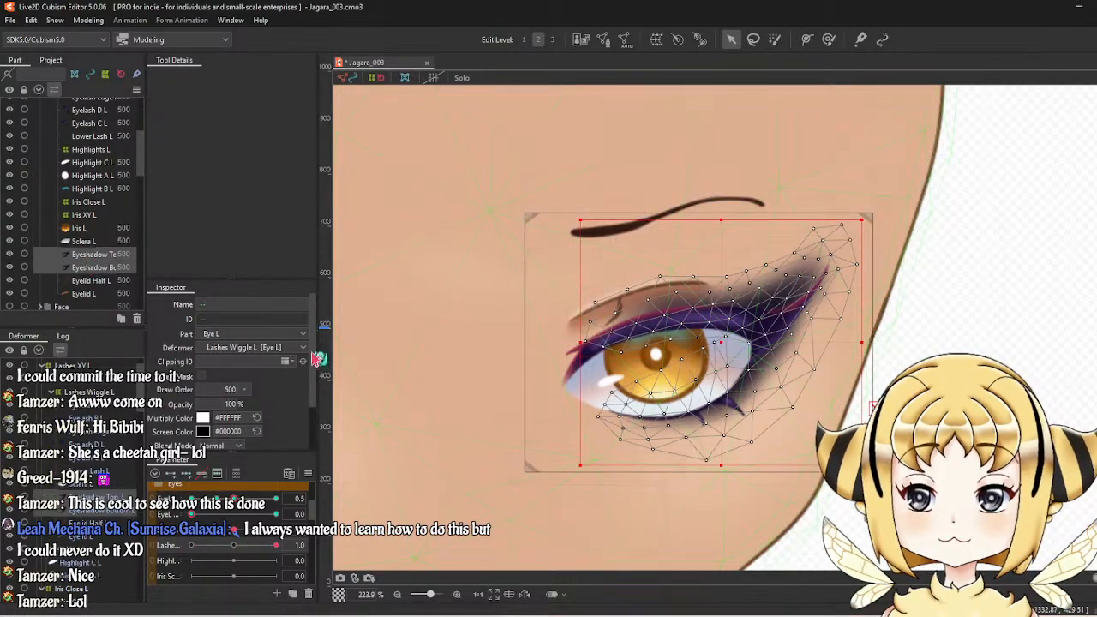
click(273, 355)
click(272, 355)
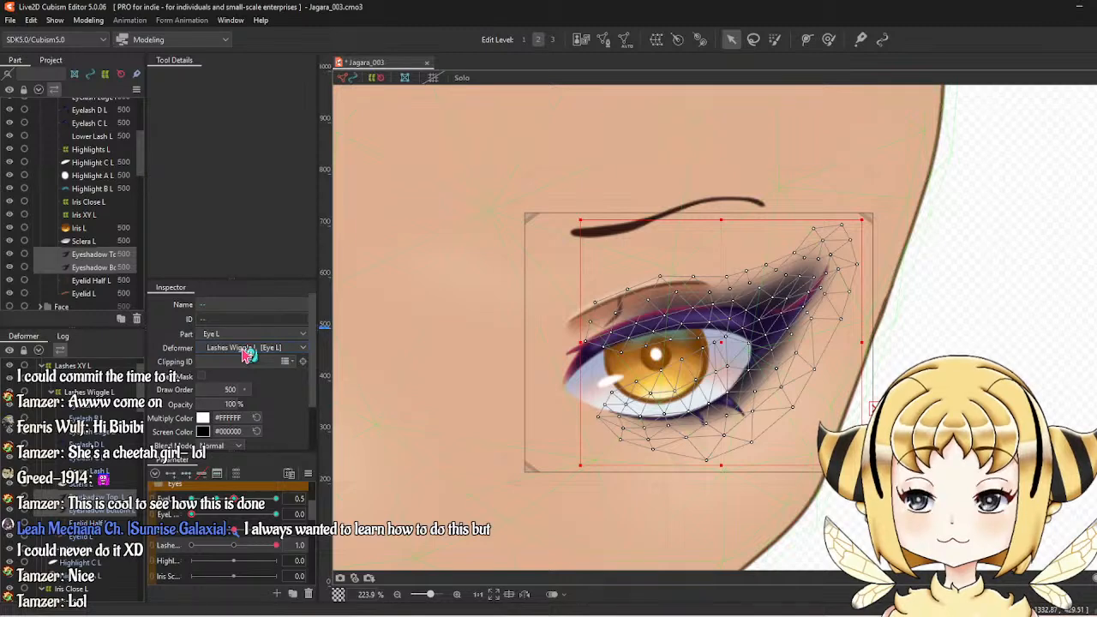
scroll(95, 206, up, 5)
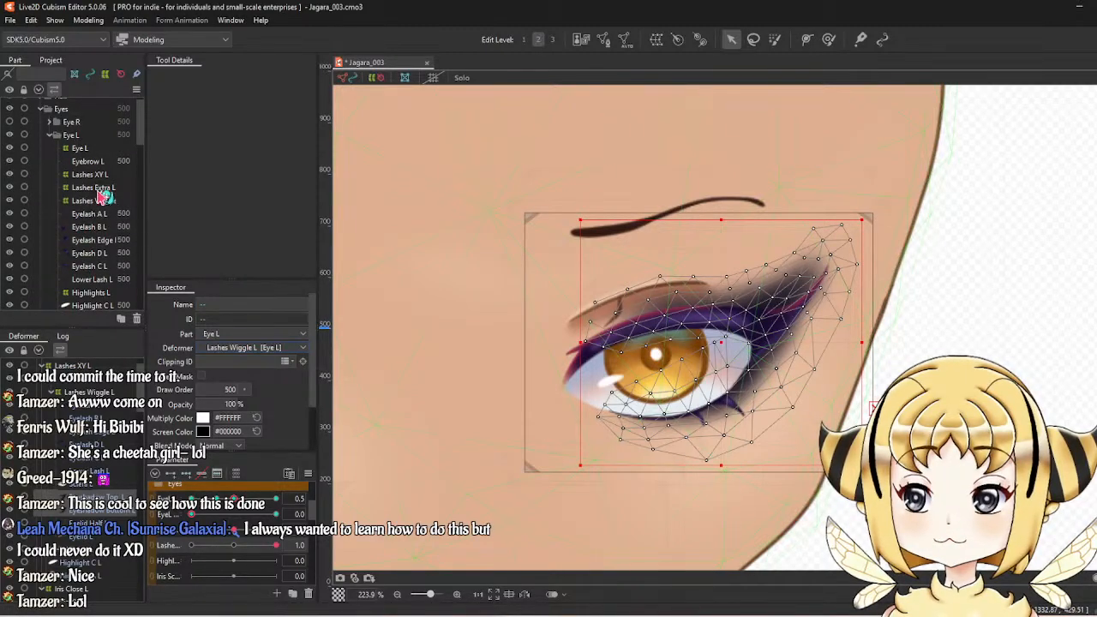
Compare the Lashes Extra L and Lashes Wiggle L deformers and check the deformer choices for Eyelash B L.
click(97, 188)
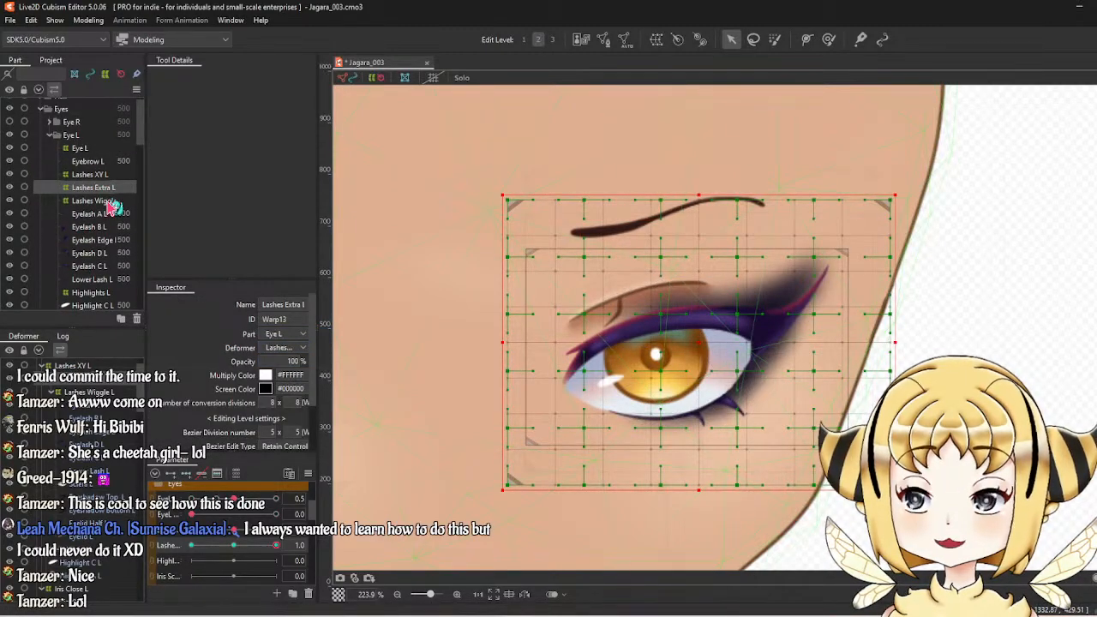
click(111, 202)
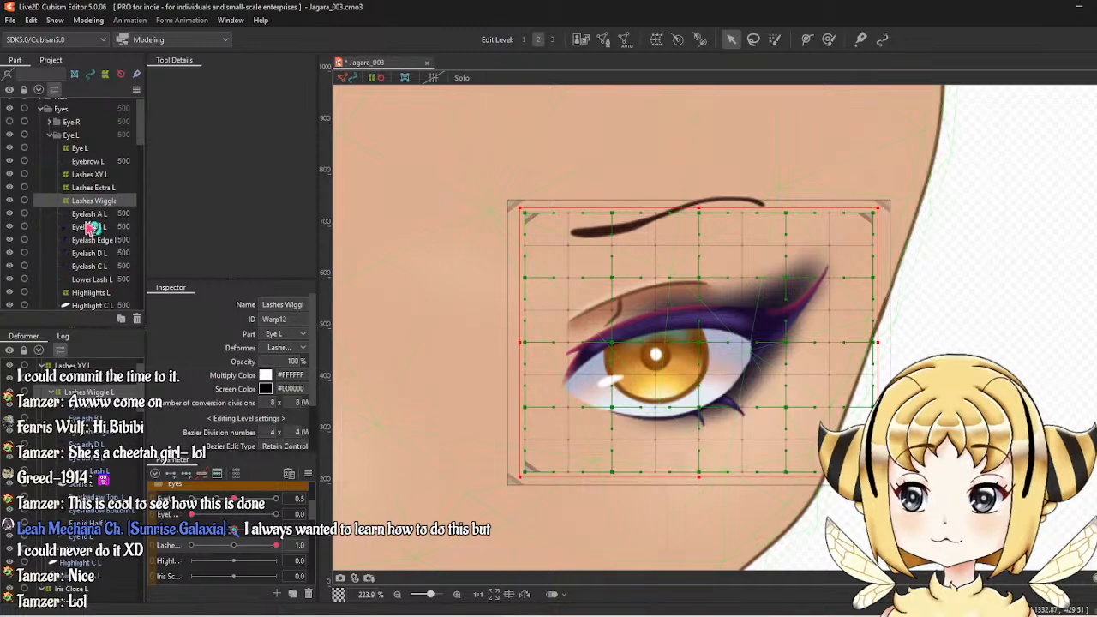
click(92, 226)
click(281, 350)
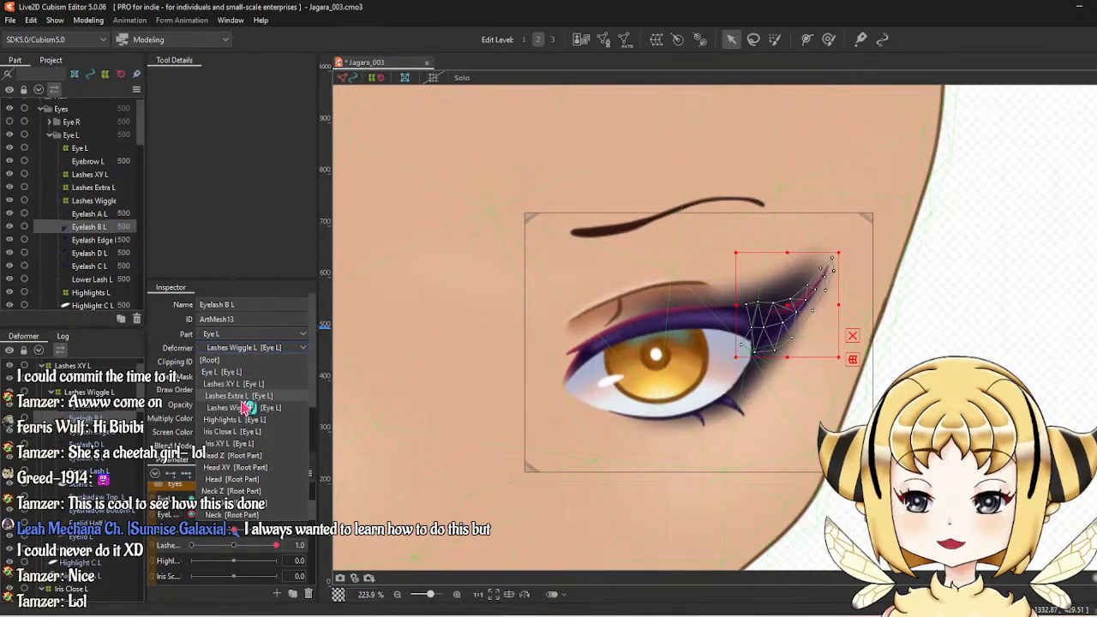
click(99, 201)
click(99, 189)
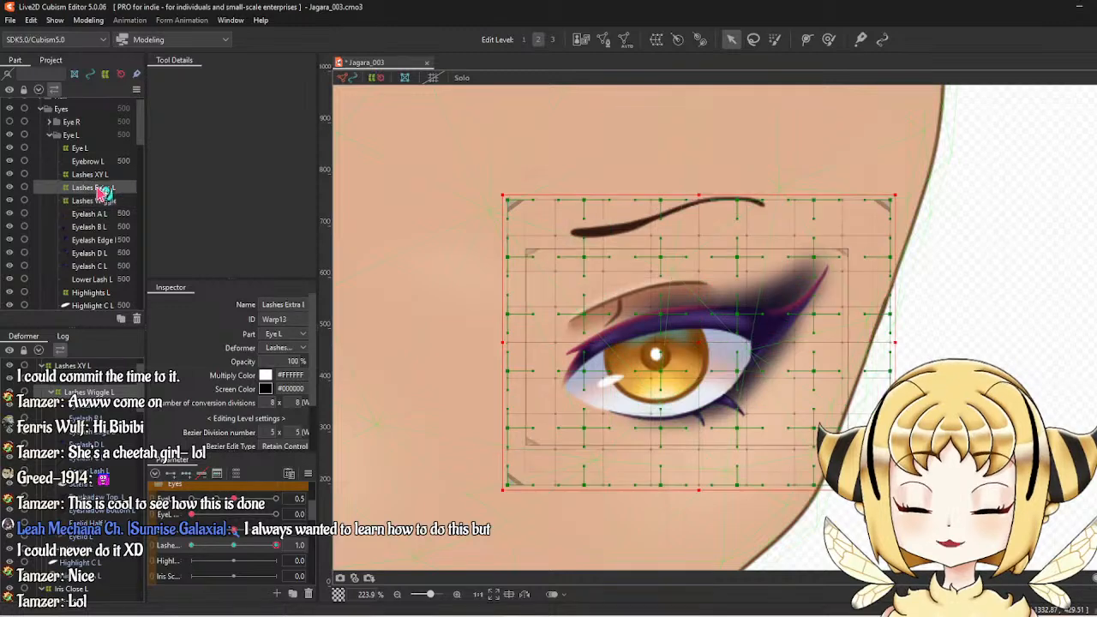
click(90, 201)
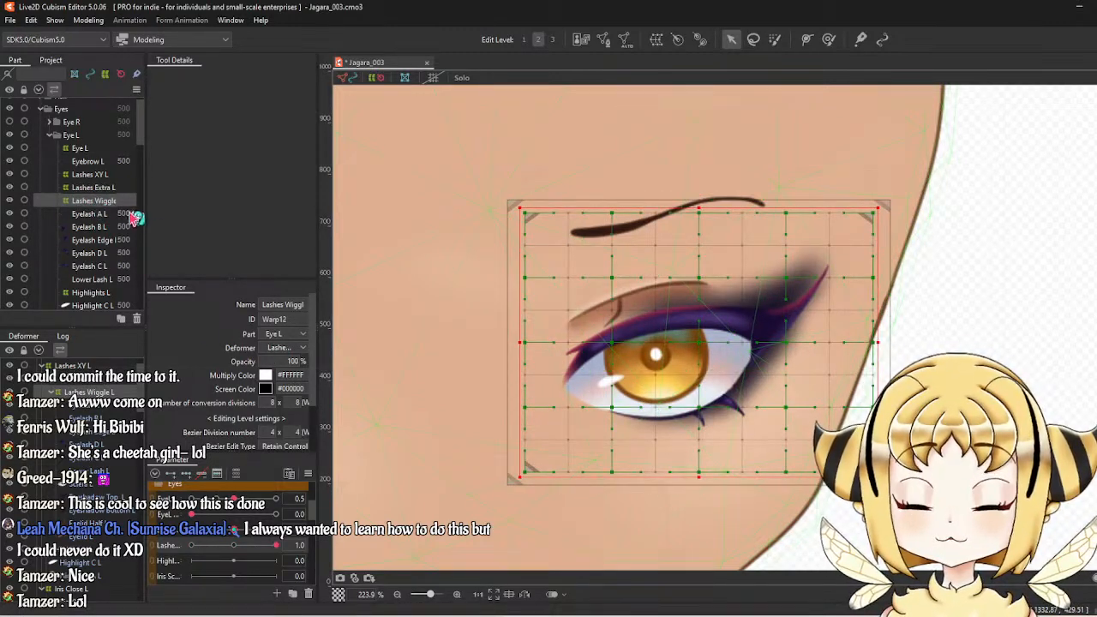
click(96, 188)
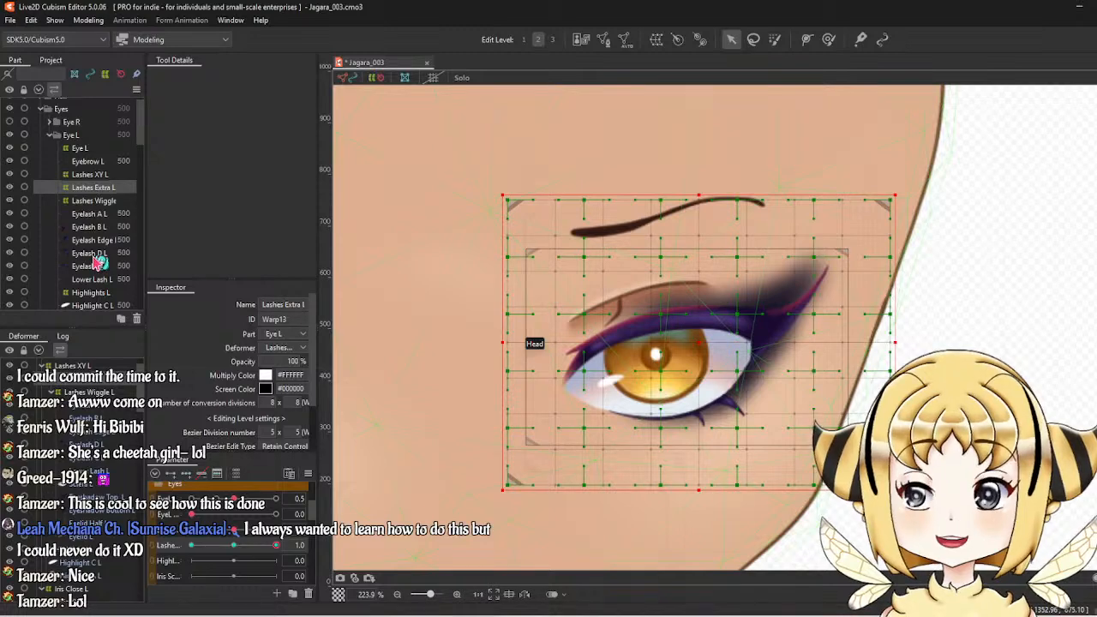
Delete the Lashes Extra L deformer and select the Eyelash B L mesh.
scroll(96, 257, down, 5)
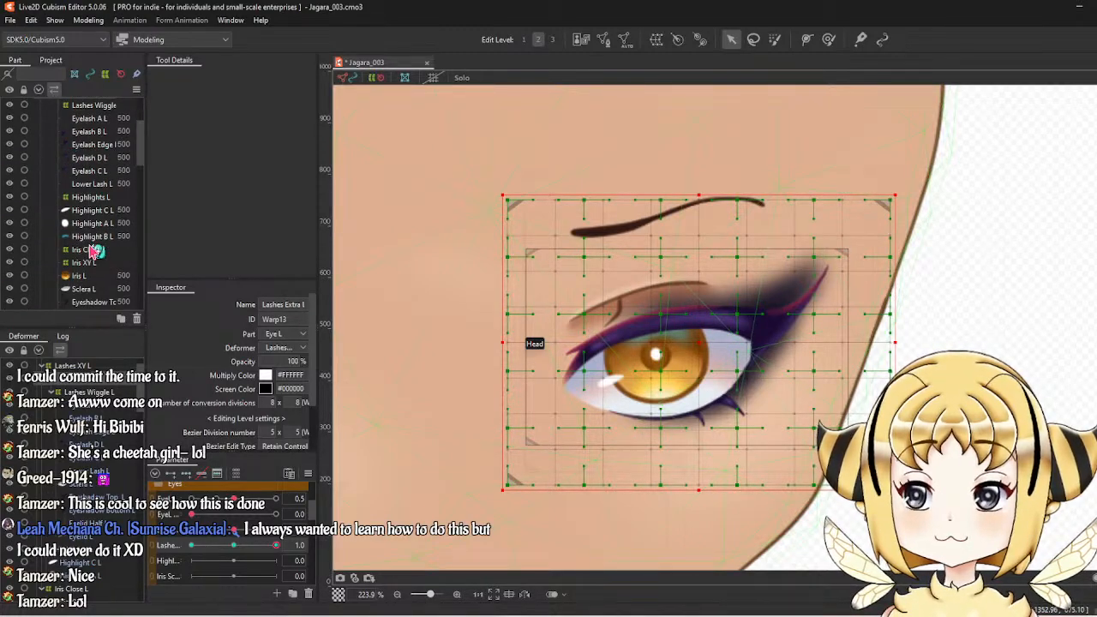
scroll(93, 250, up, 4)
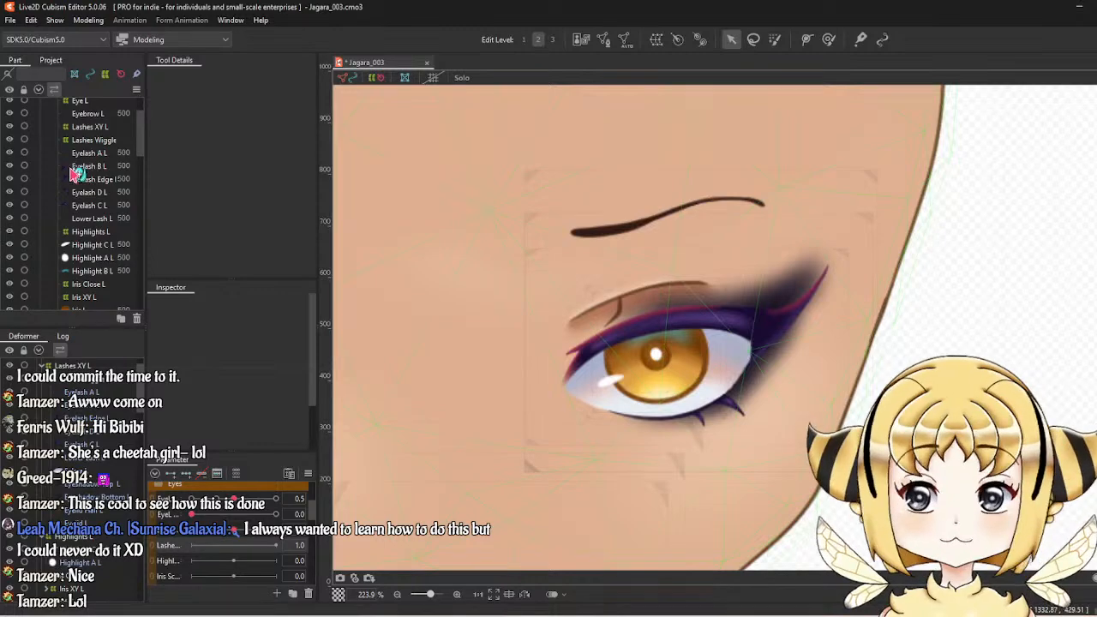
click(91, 154)
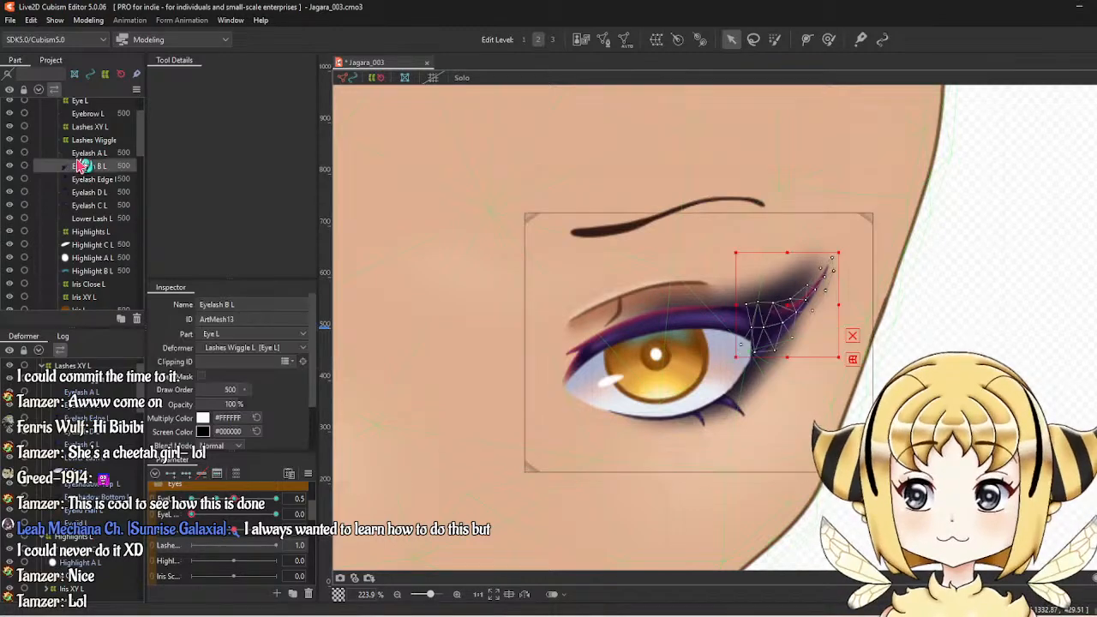
Create a warp deformer named Lashes Extra L as parent of the left eyelash, lower lash and sclera meshes.
shift+click(101, 206)
shift+click(94, 219)
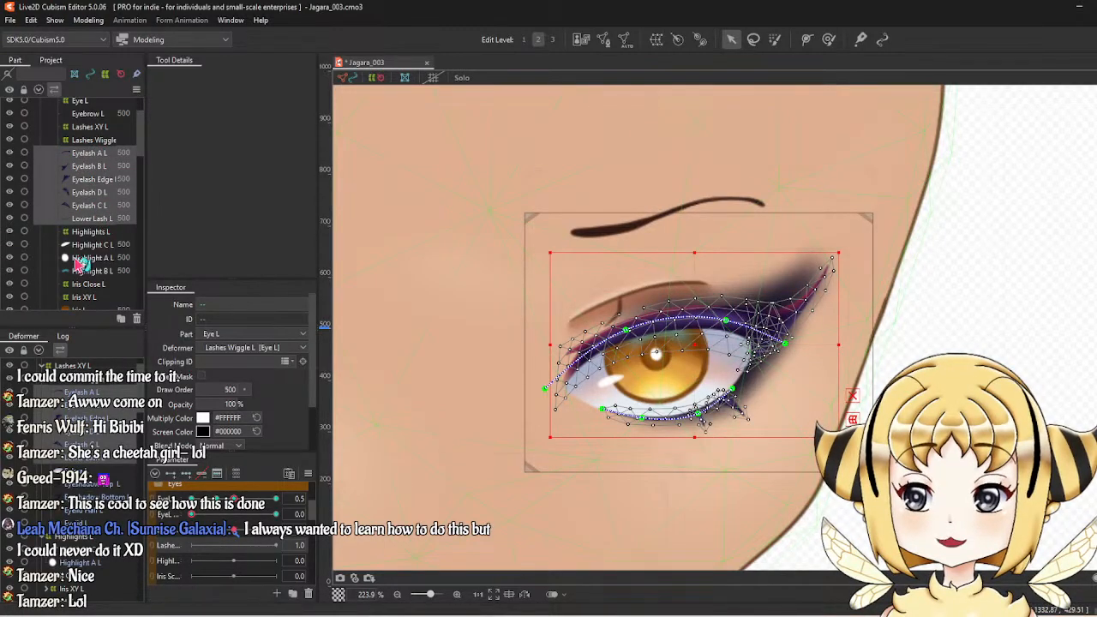
scroll(81, 248, down, 4)
ctrl+click(84, 229)
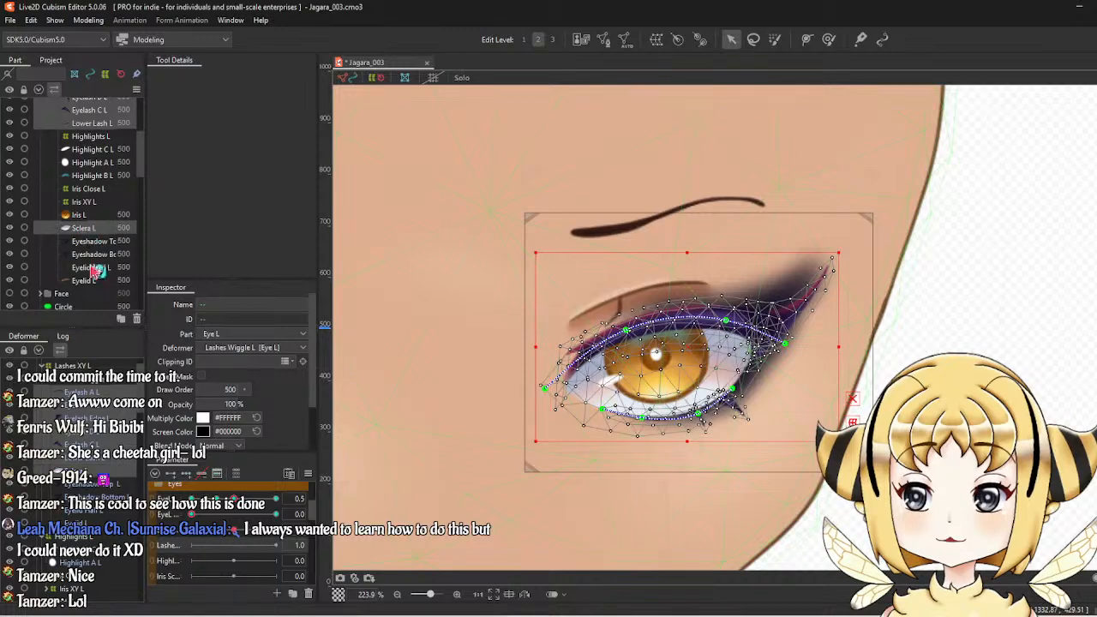
ctrl+click(89, 268)
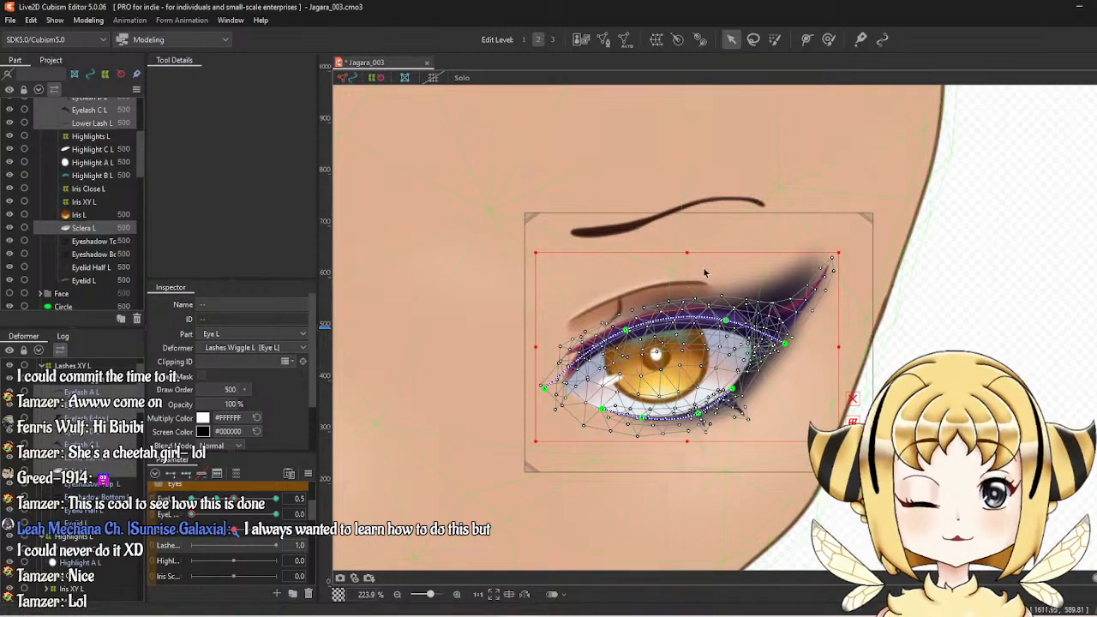
click(581, 43)
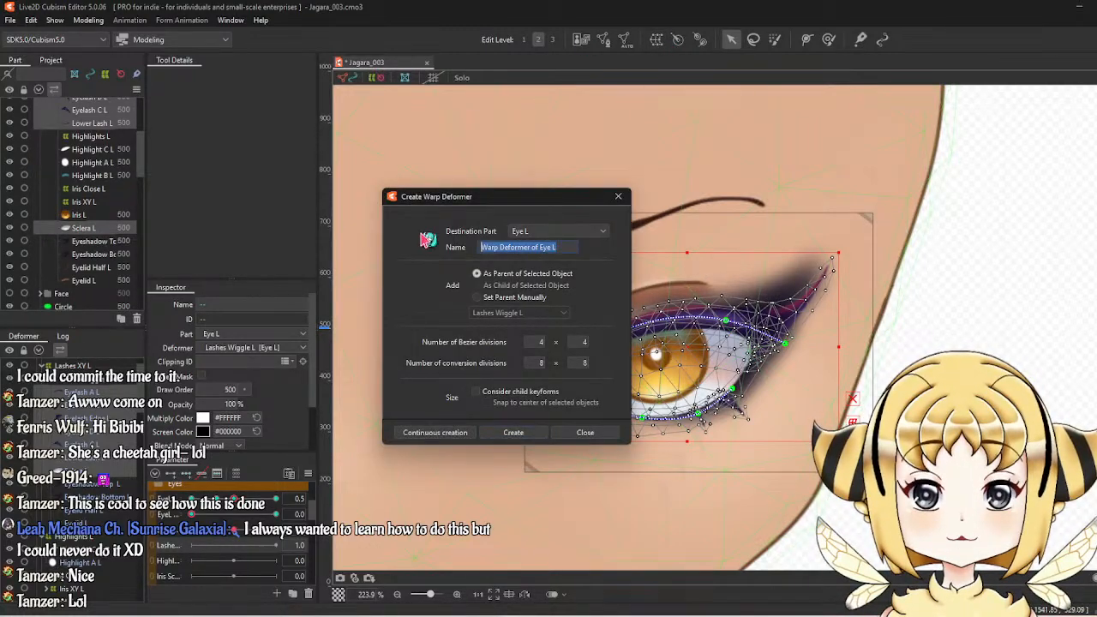
text(Lashes Extra)
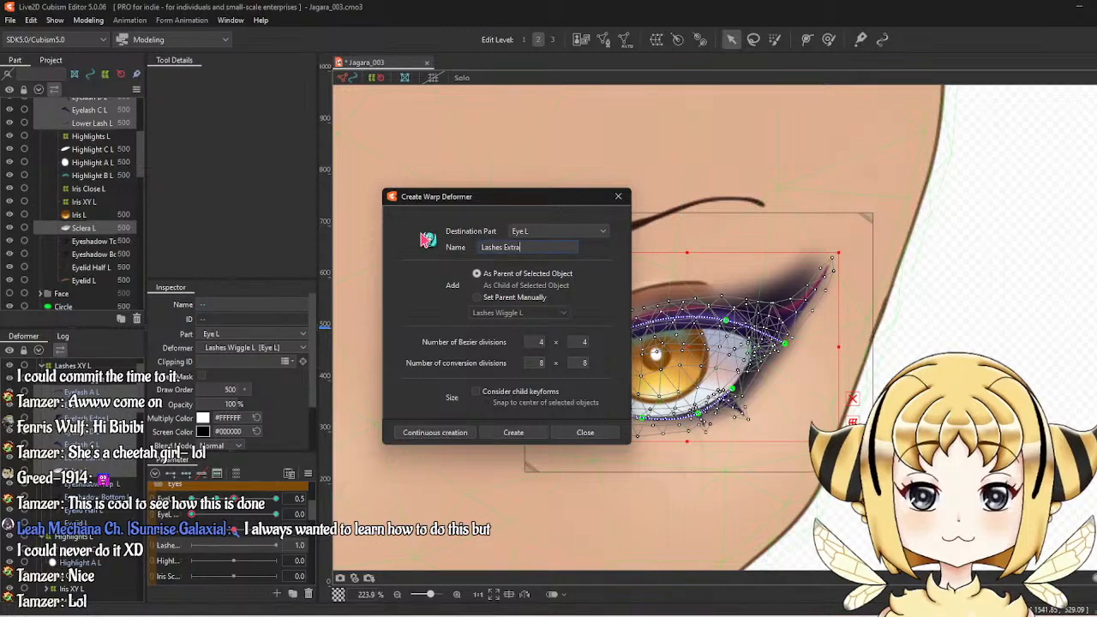
click(513, 431)
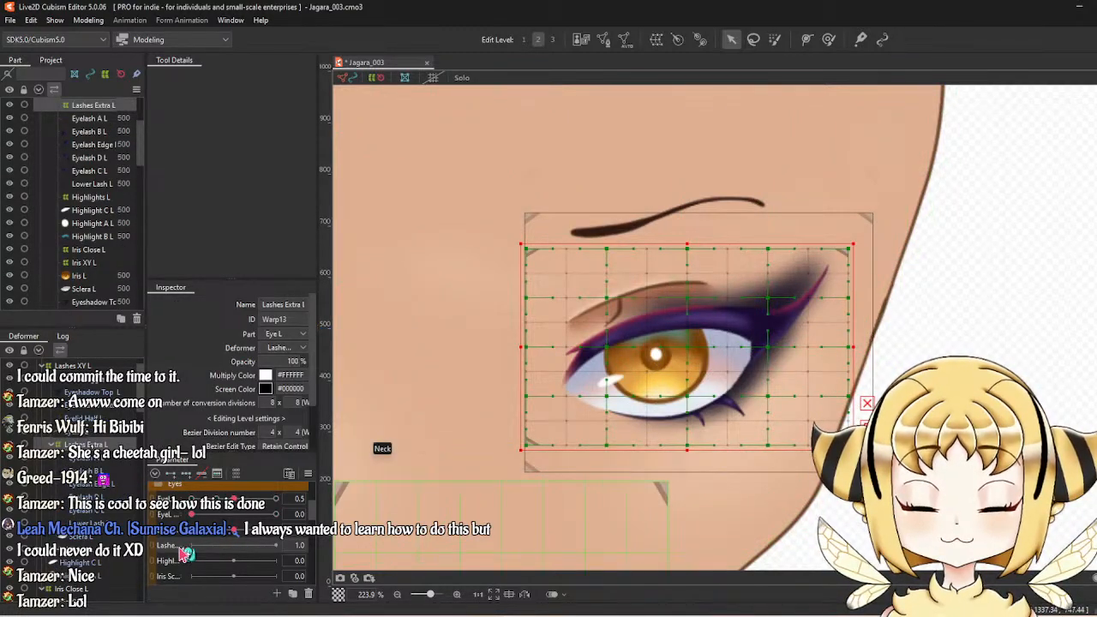
Key the Lashes Extra L deformer at three parameter values and brush its outer upper corner inward and upward at 1.0.
click(235, 547)
drag(234, 546, 276, 545)
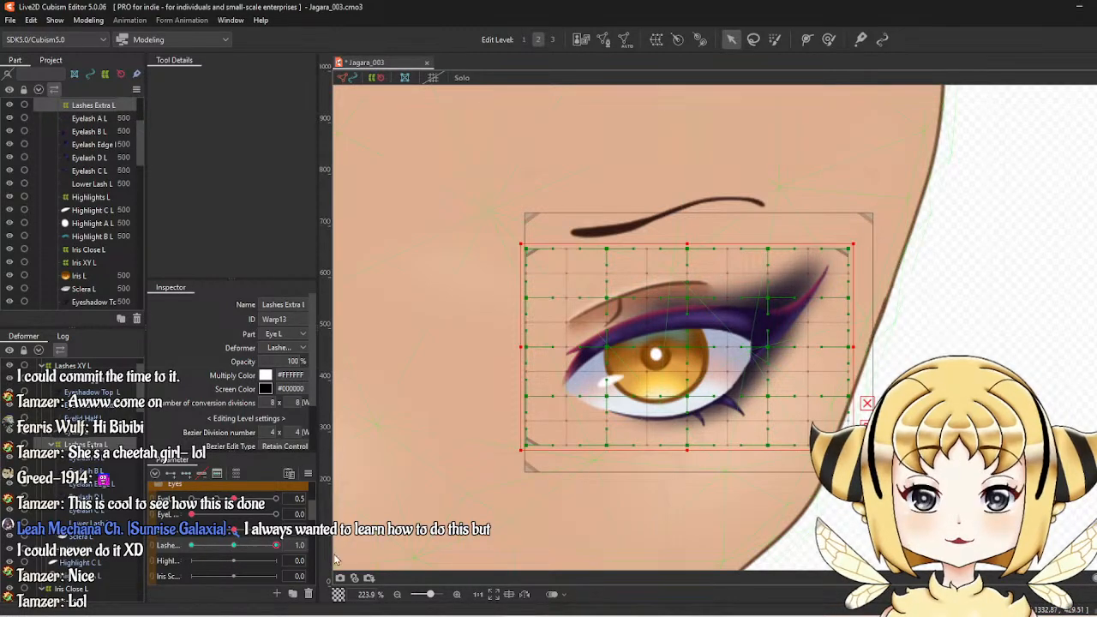
click(827, 40)
mouse_move(880, 319)
mouse_down()
mouse_move(833, 288)
mouse_move(845, 272)
mouse_move(831, 267)
mouse_move(829, 224)
mouse_up()
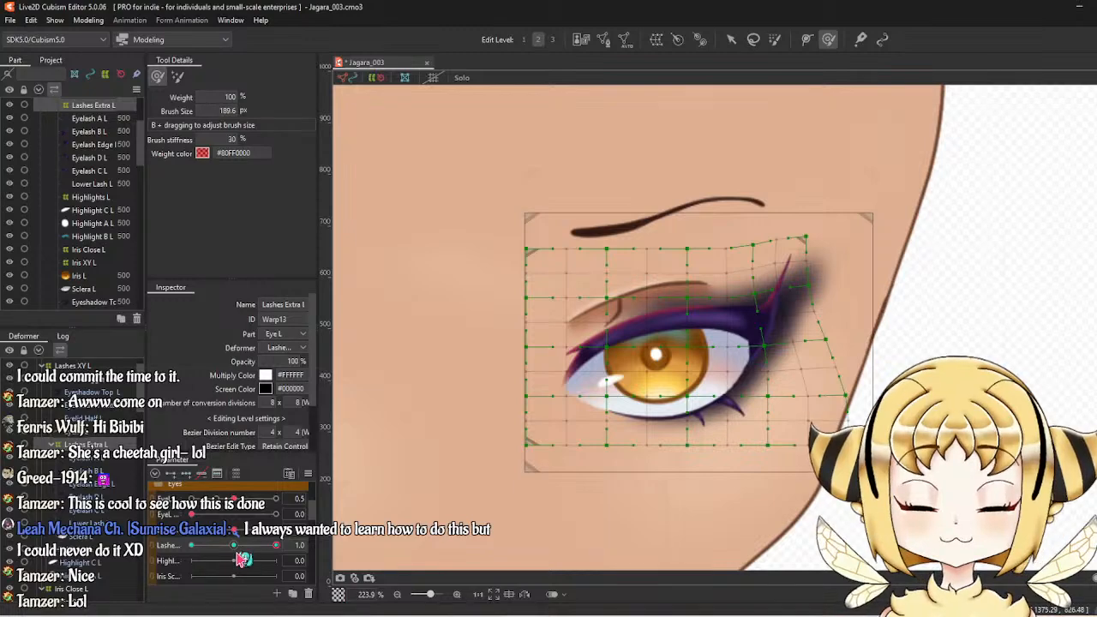
At parameter value -1.0, brush the deformer's outer upper corner outward and downward.
click(241, 547)
click(191, 546)
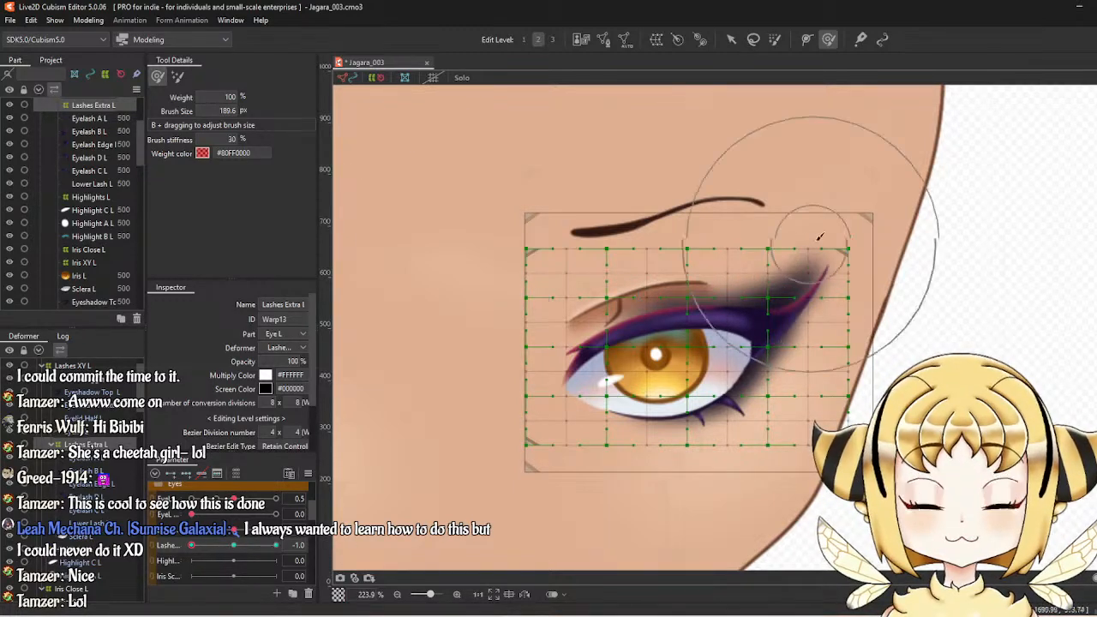
mouse_move(854, 230)
mouse_down()
mouse_move(876, 257)
mouse_move(859, 233)
mouse_up()
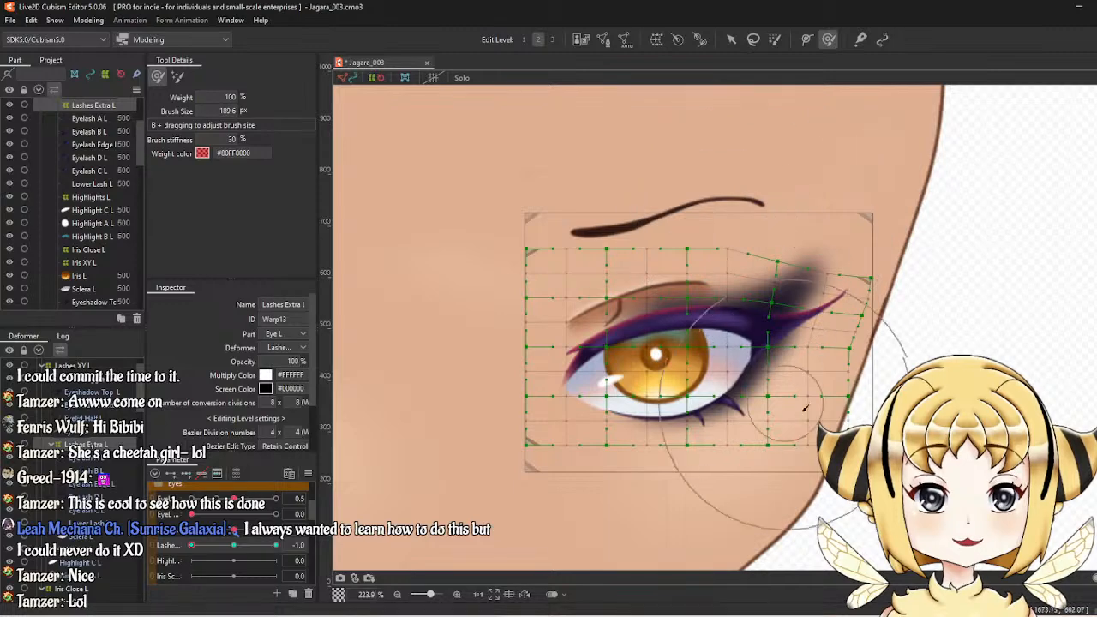
At parameter value 1.0, shift two control points on the deformer's lower edge outward and upward for the lower lashes, and preview the motion.
drag(234, 549, 275, 557)
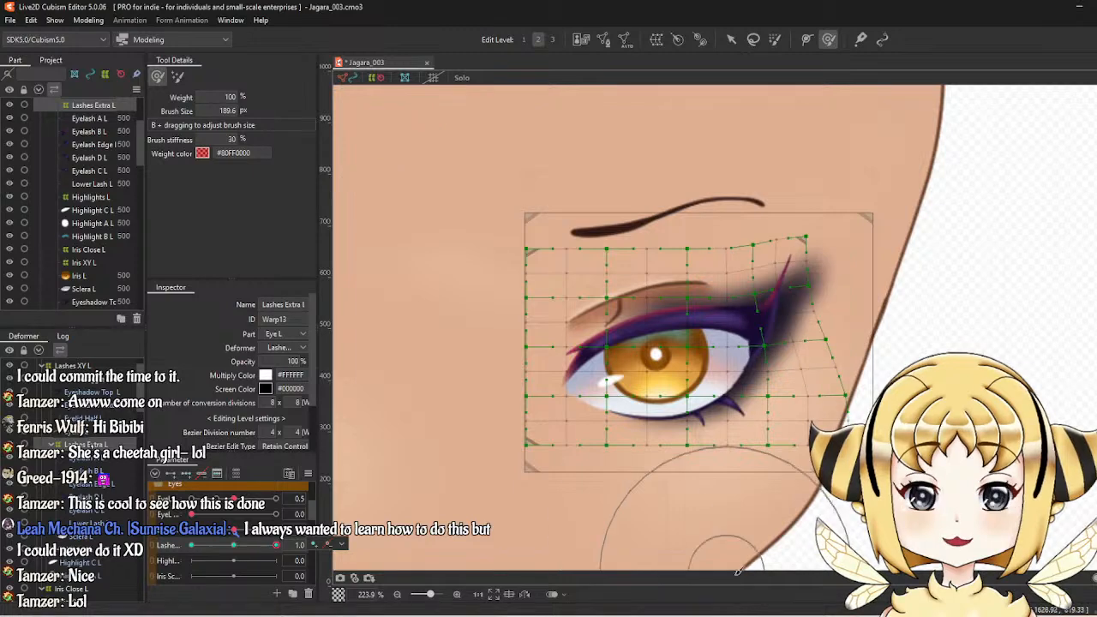
scroll(766, 486, up, 3)
key(v)
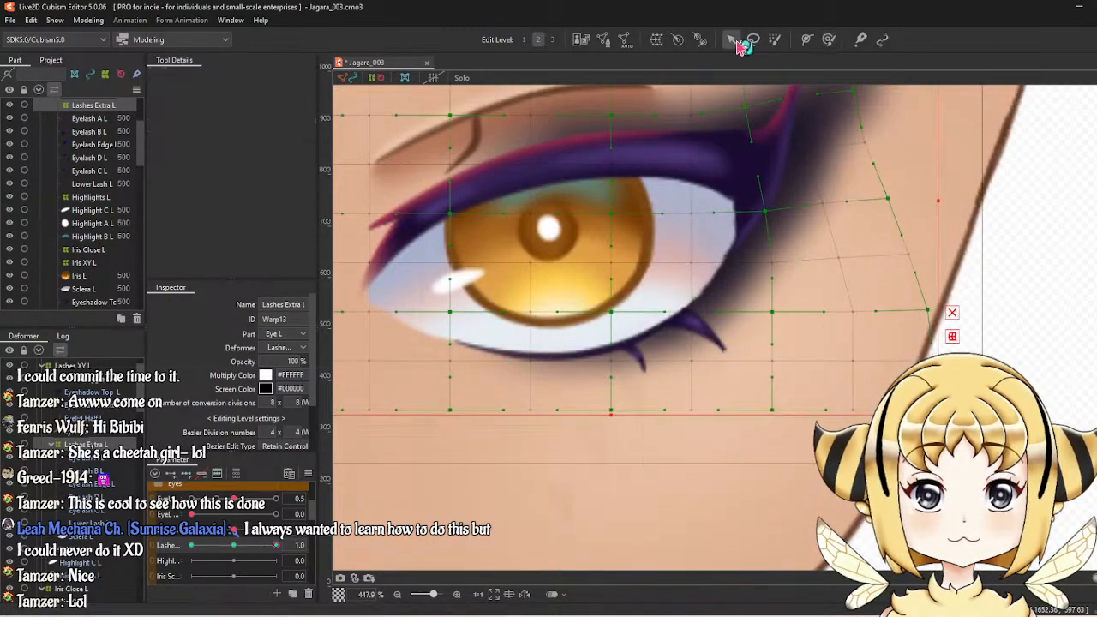
drag(775, 419, 822, 384)
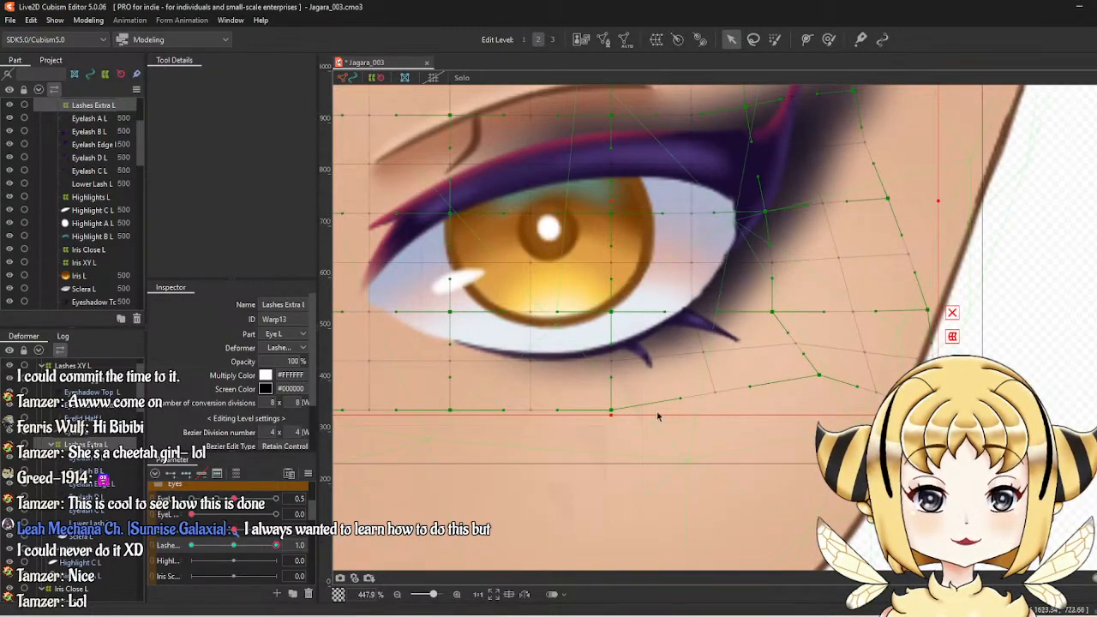
drag(610, 413, 638, 406)
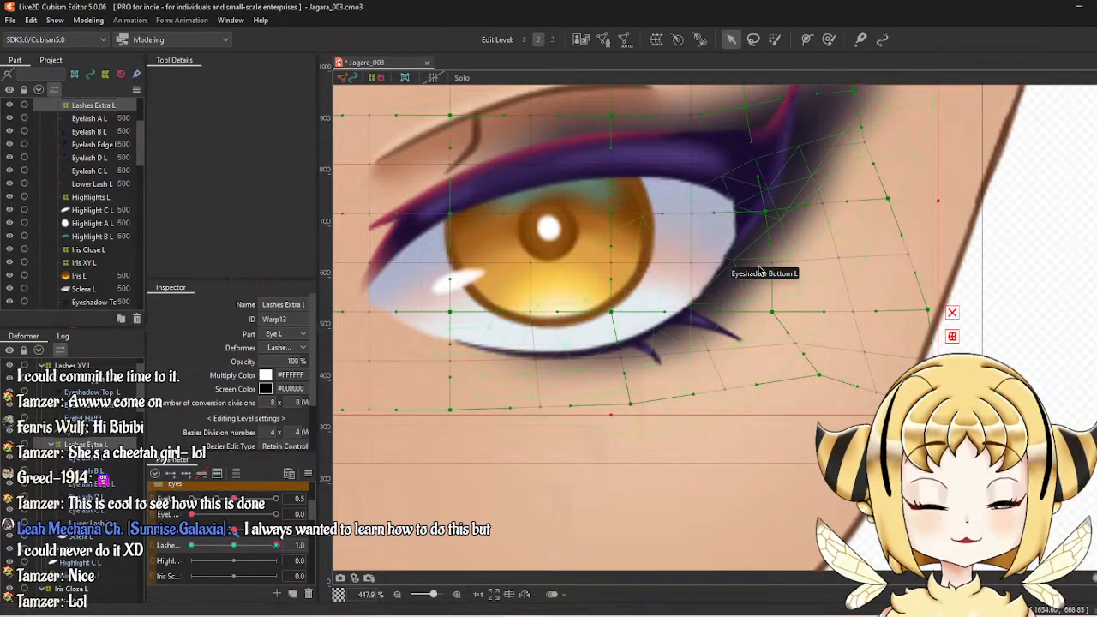
click(238, 548)
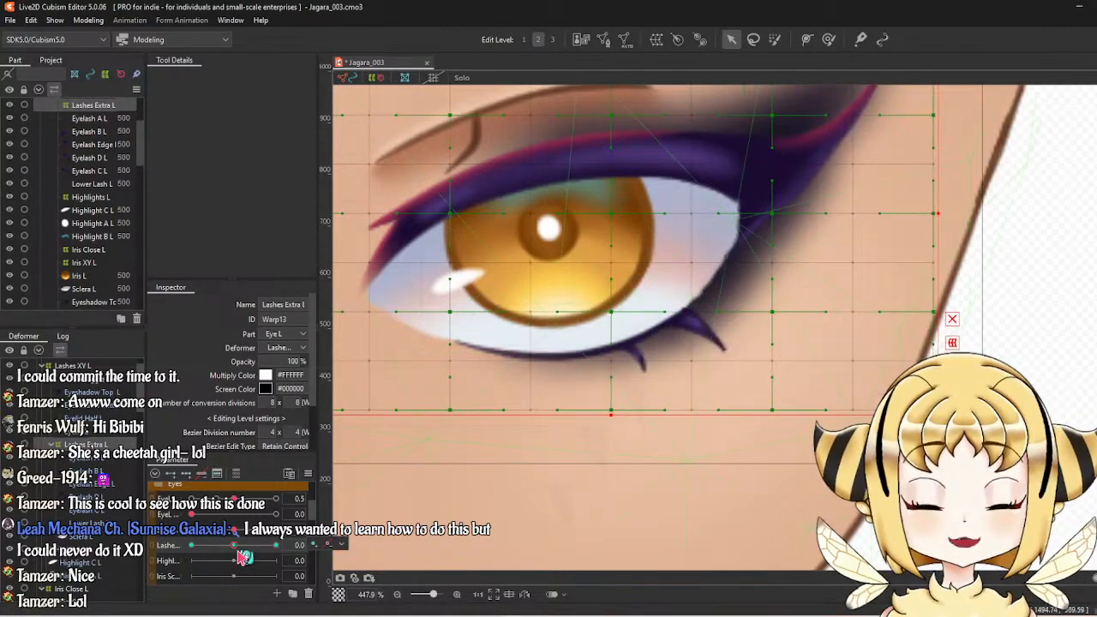
drag(242, 553, 423, 563)
click(240, 550)
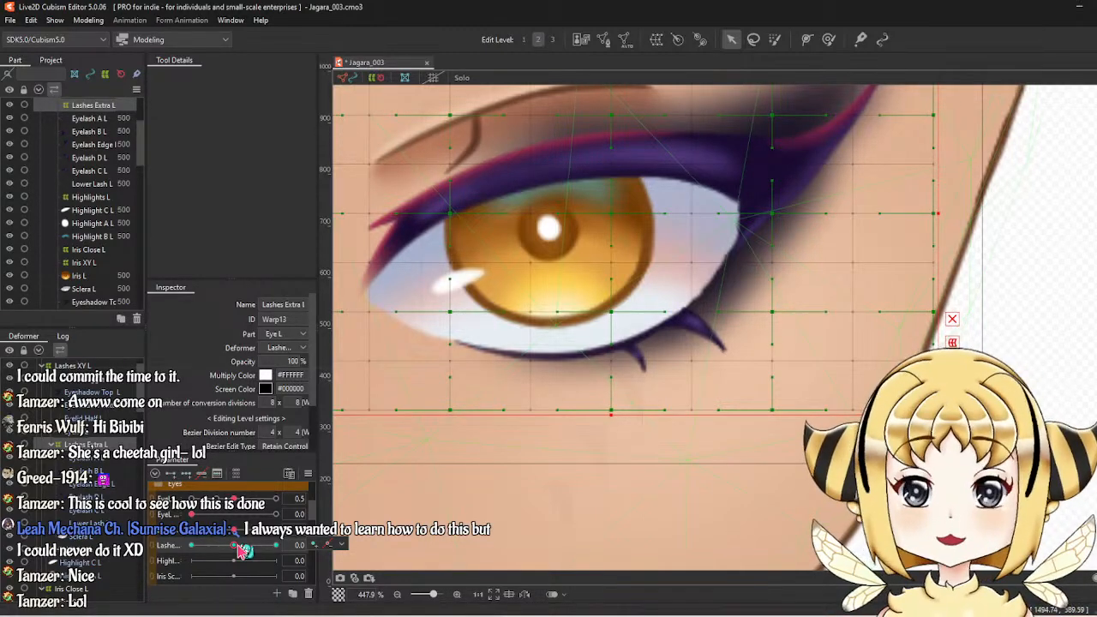
At parameter value -1.0, shift the same lower-edge control points inward and downward for the lower lashes, and preview the full parameter range.
scroll(515, 231, down, 4)
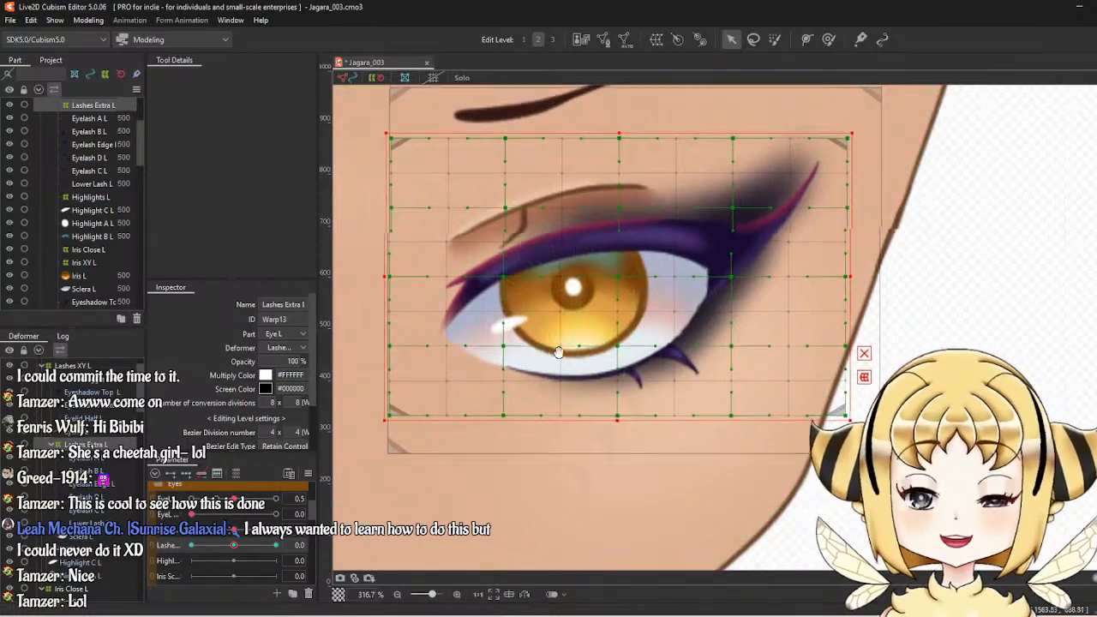
drag(553, 355, 718, 403)
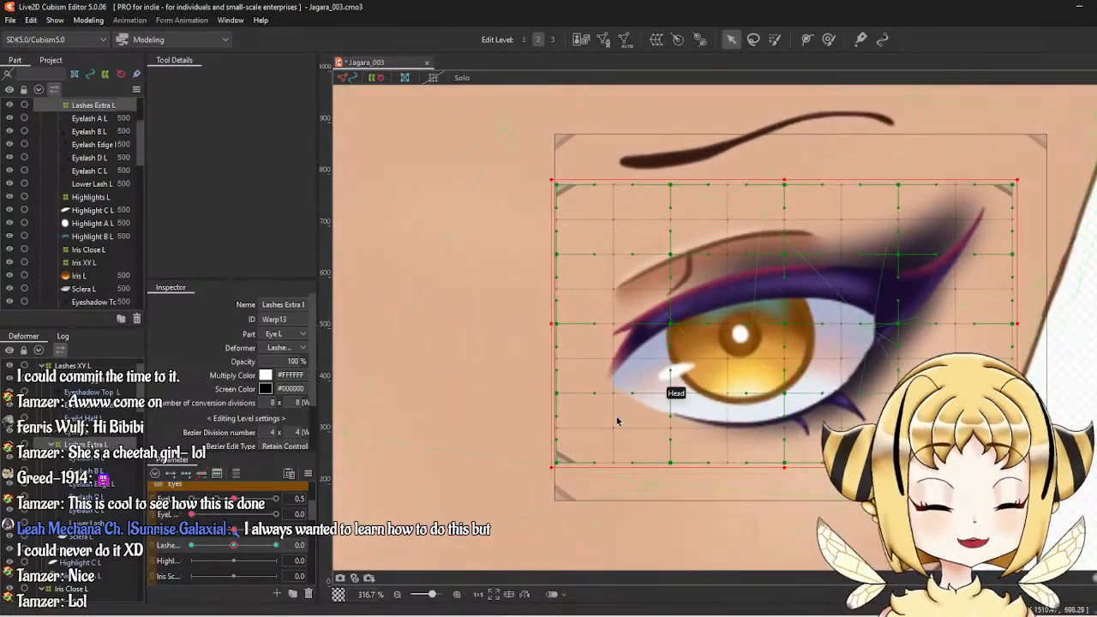
drag(233, 546, 175, 545)
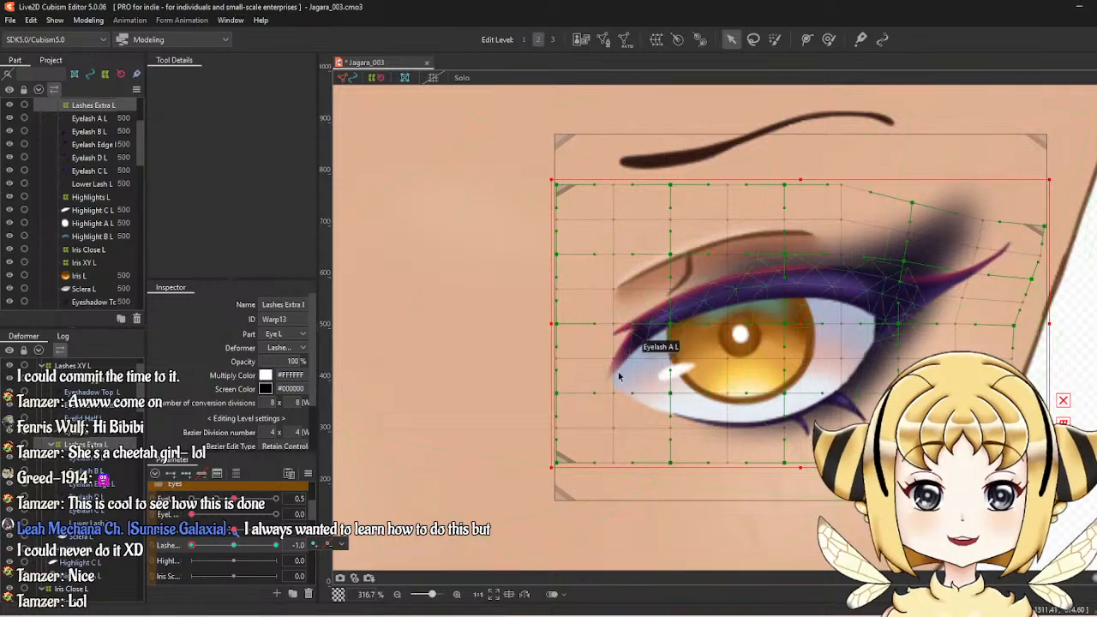
scroll(914, 454, up, 3)
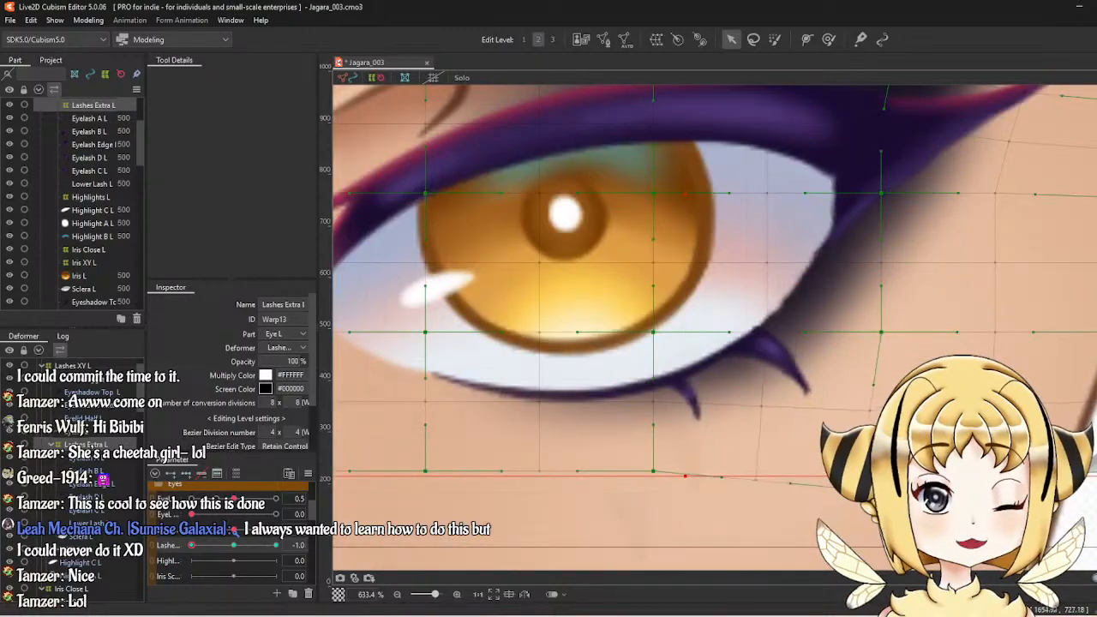
drag(859, 489, 823, 507)
drag(890, 336, 882, 347)
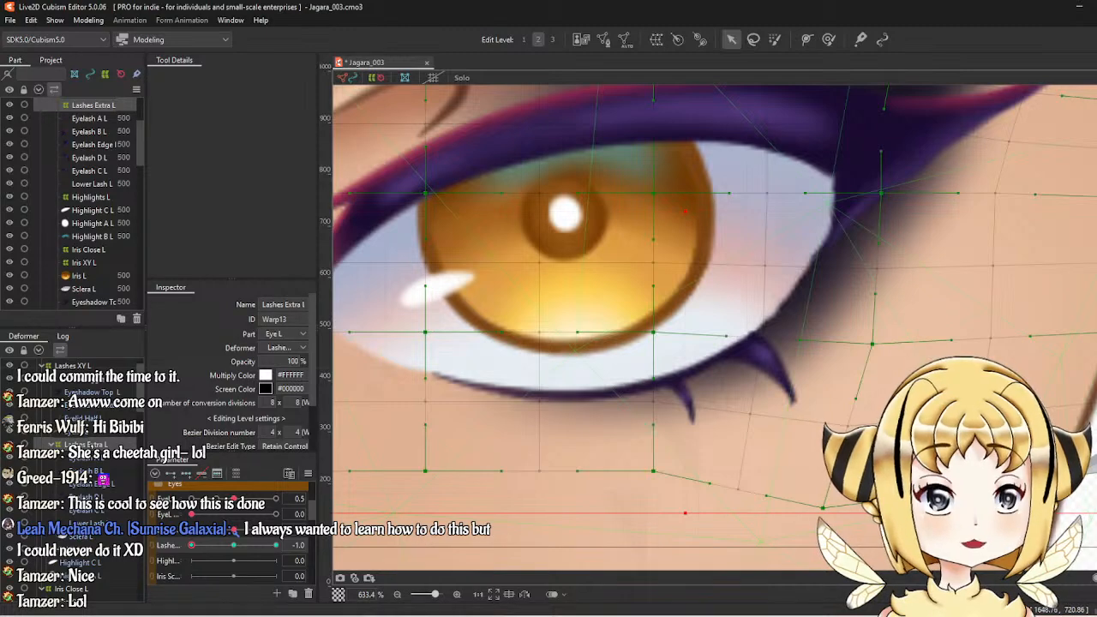
key(ctrl+z)
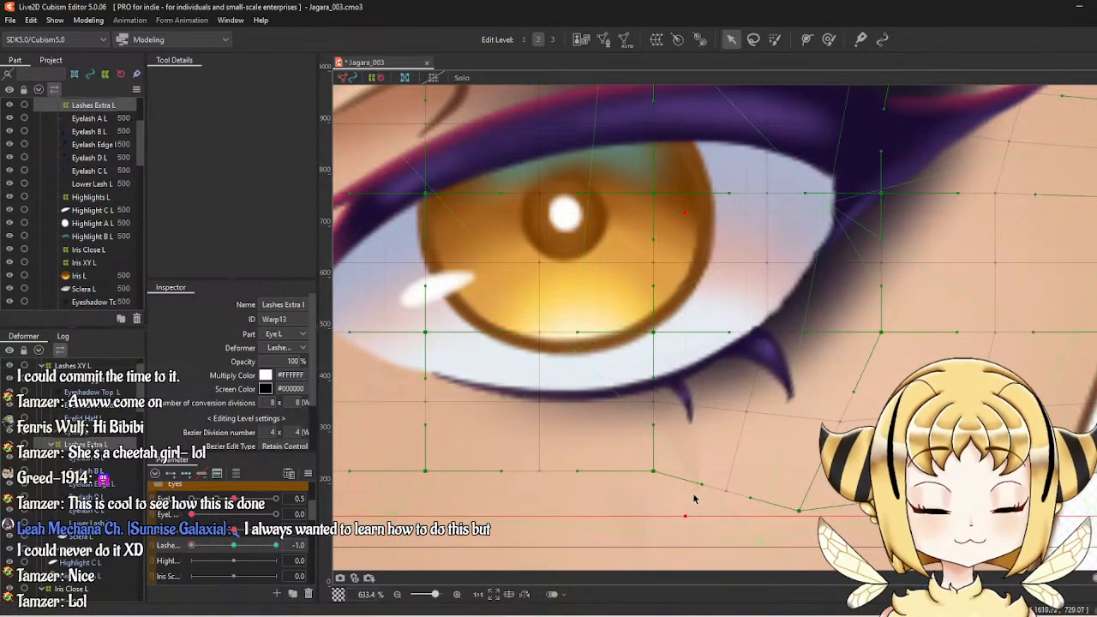
drag(657, 475, 645, 476)
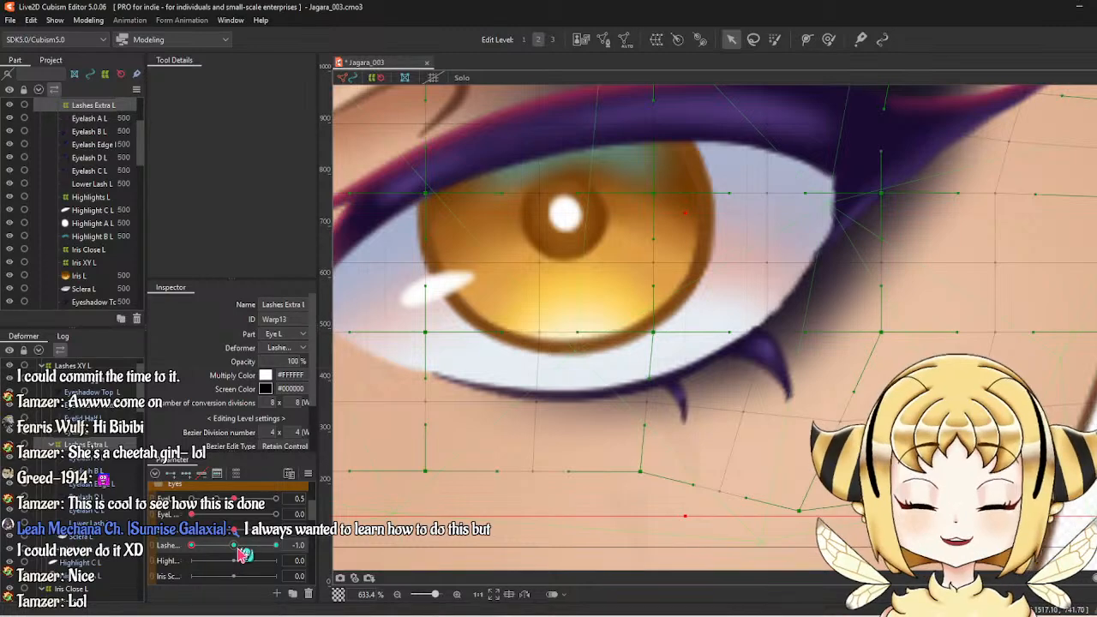
click(275, 545)
drag(339, 536, 240, 548)
scroll(570, 493, down, 3)
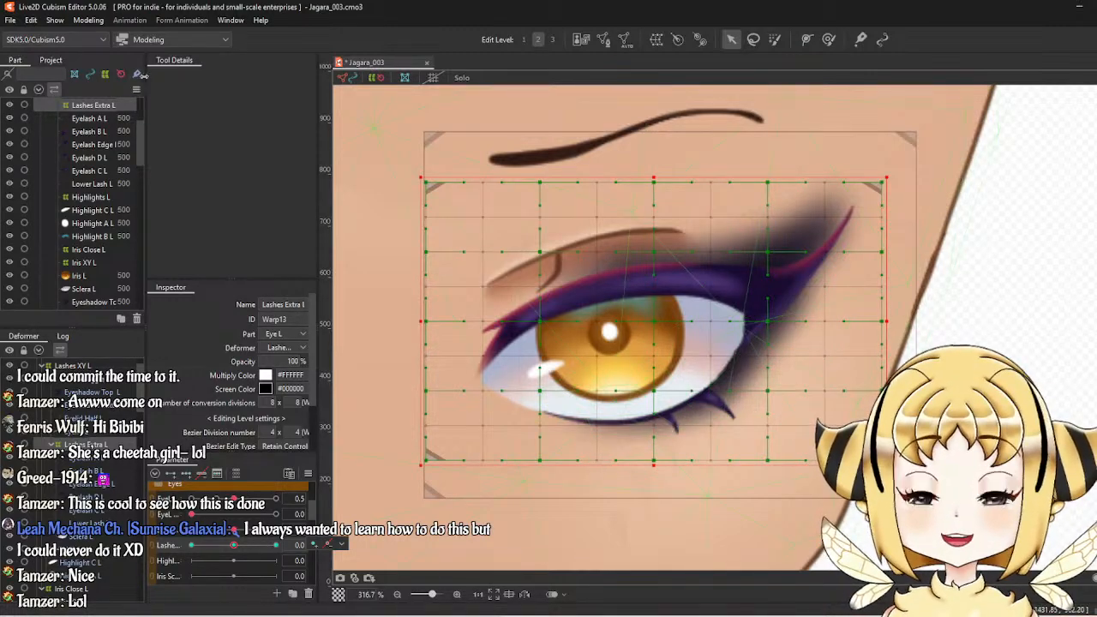
Add a physics group named Lash Extra with the Eye L input preset.
click(88, 20)
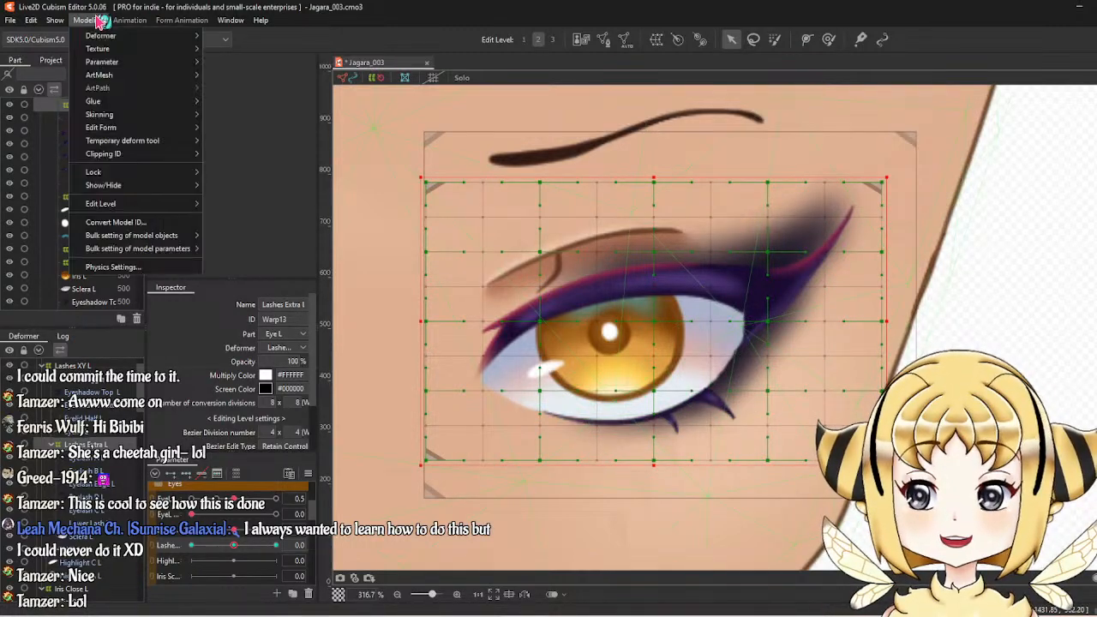
click(137, 269)
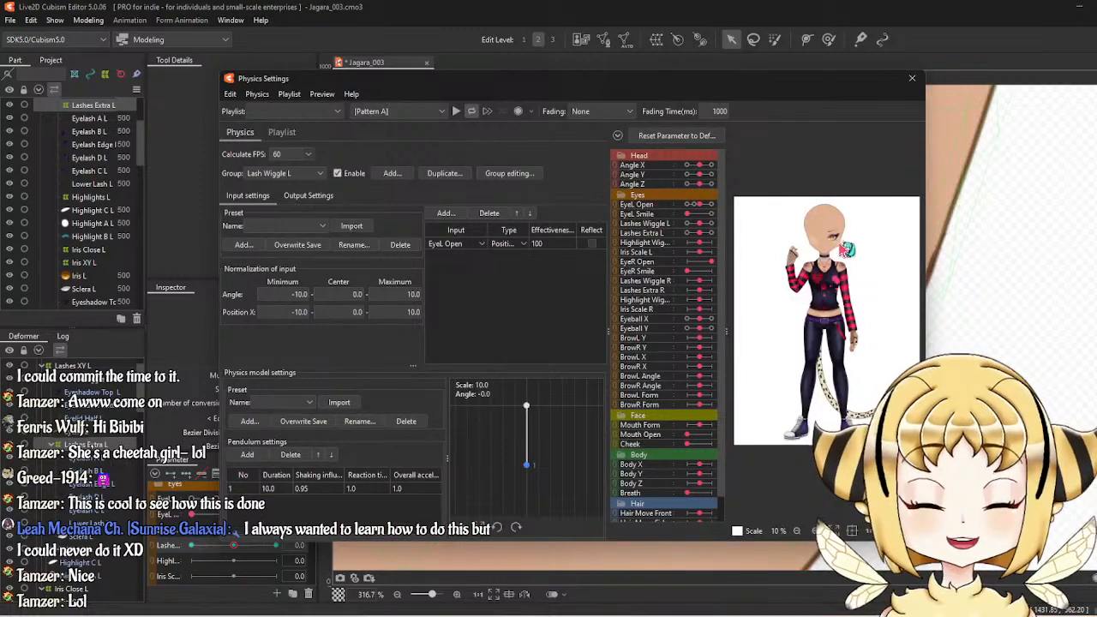
click(392, 175)
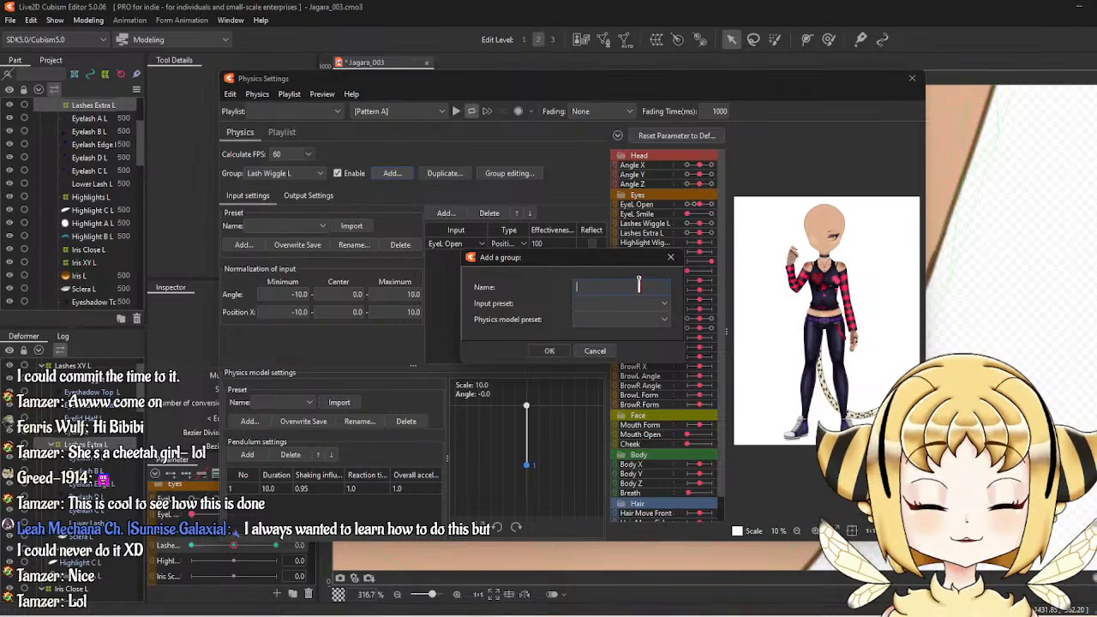
text(Lash Extra)
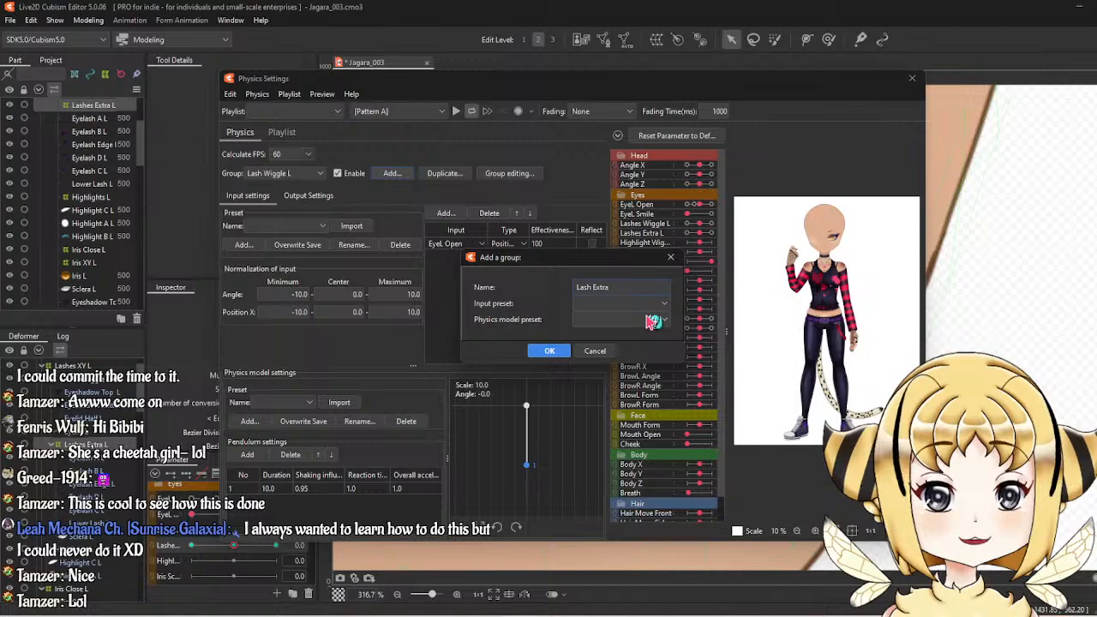
click(658, 304)
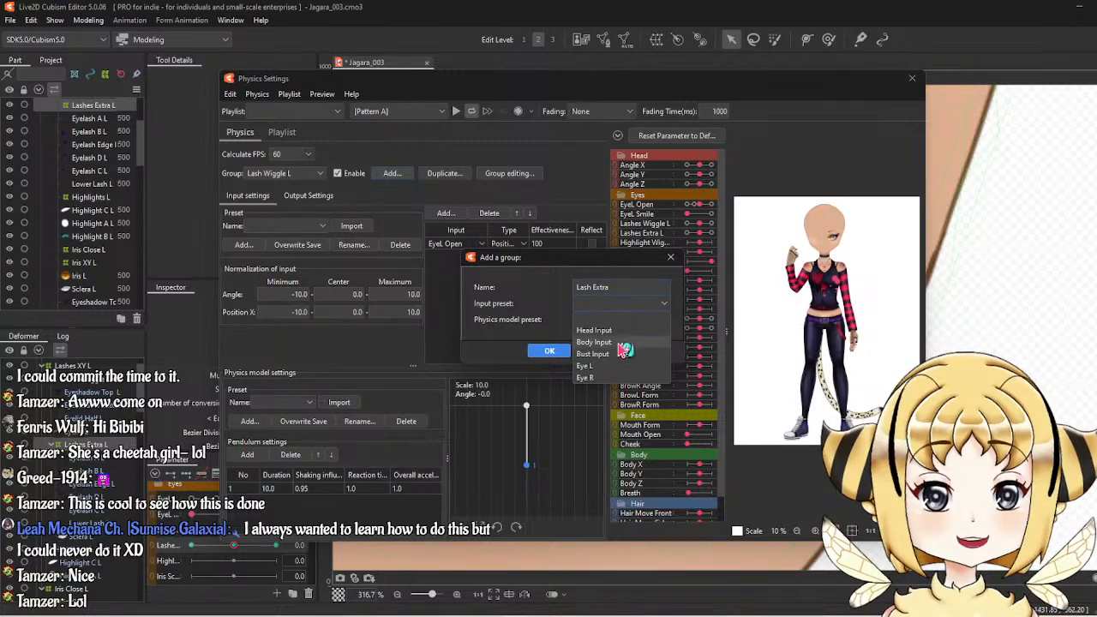
click(615, 369)
click(543, 350)
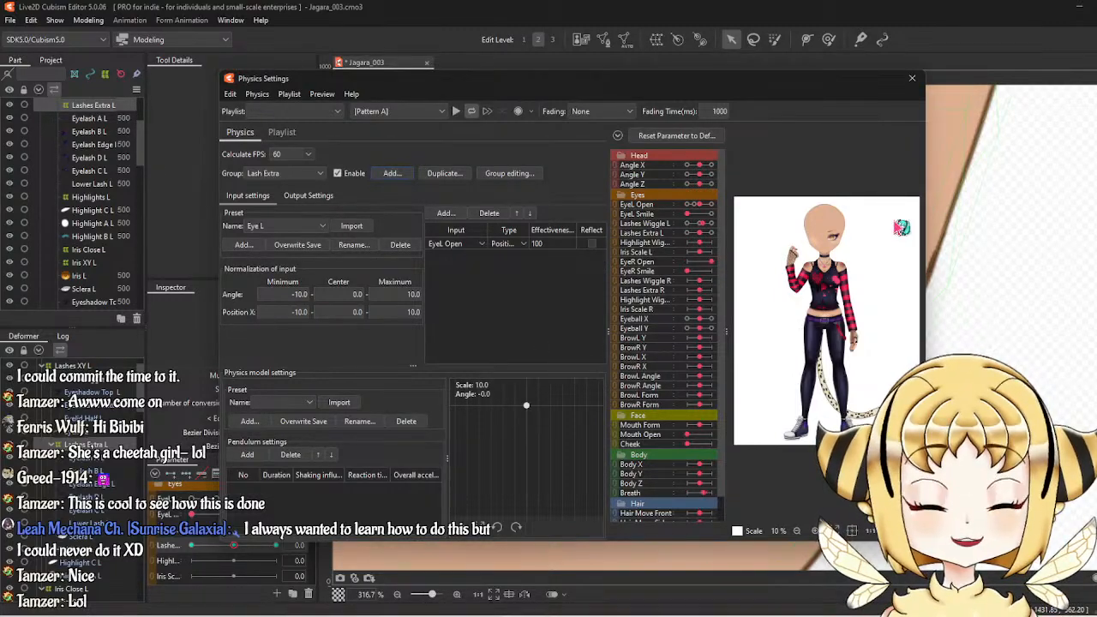
Add a pendulum to the Lash Extra physics group and assign Lashes Extra L as its output parameter.
scroll(781, 295, up, 8)
scroll(782, 295, down, 2)
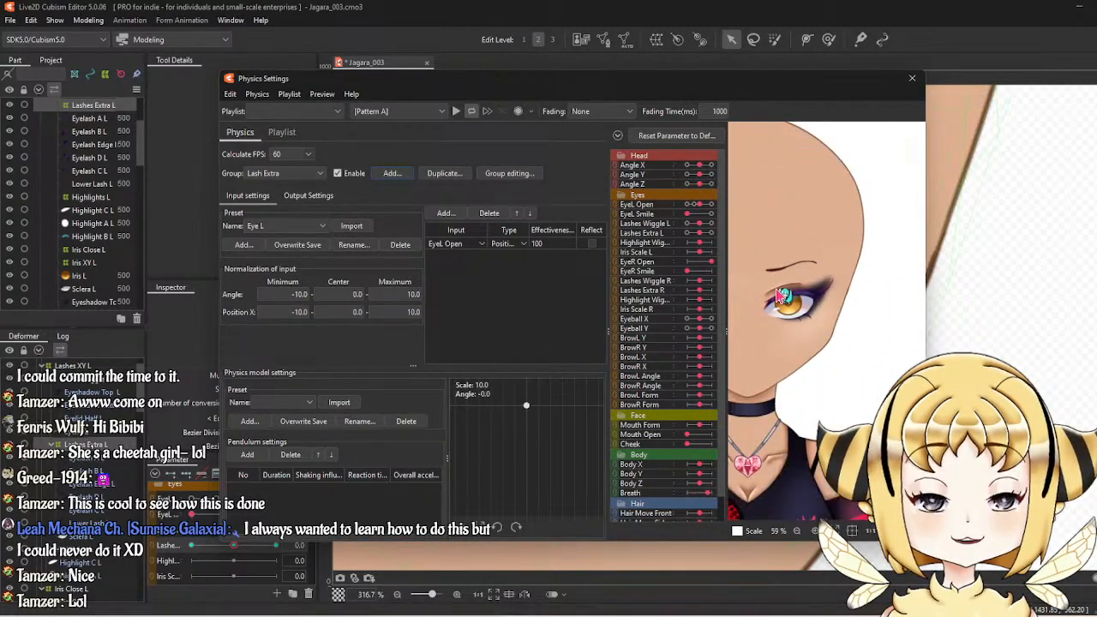
scroll(781, 296, up, 4)
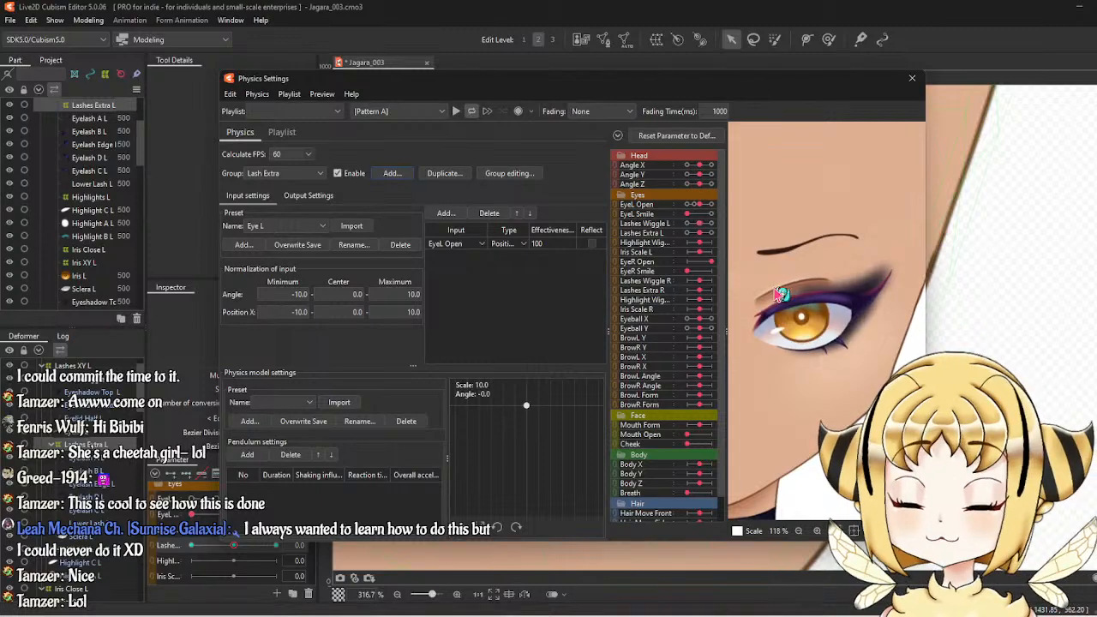
click(238, 456)
click(307, 197)
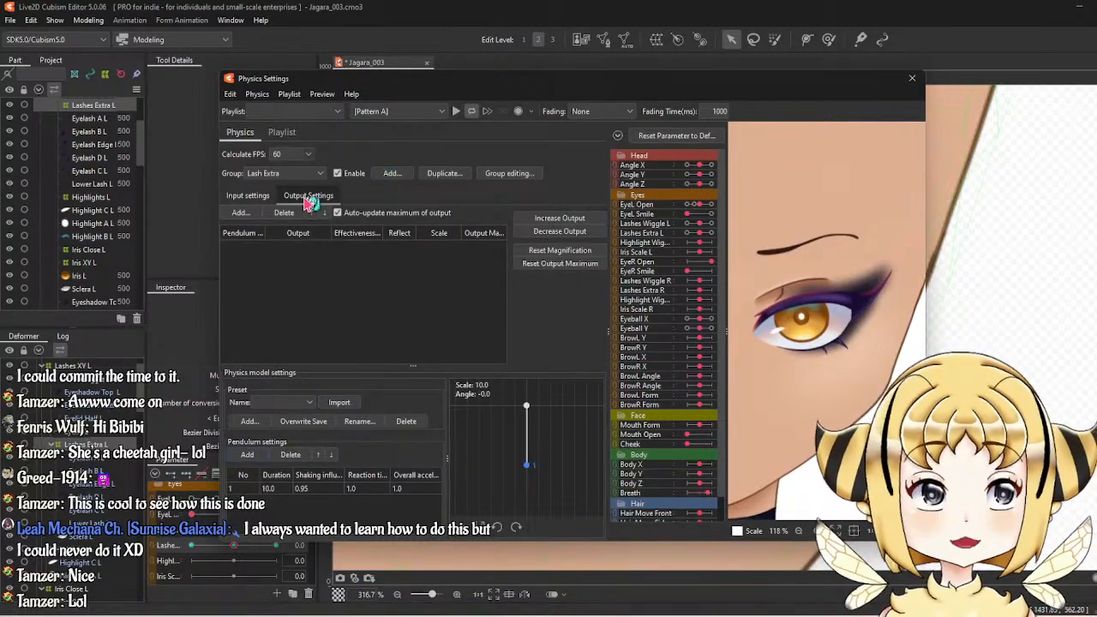
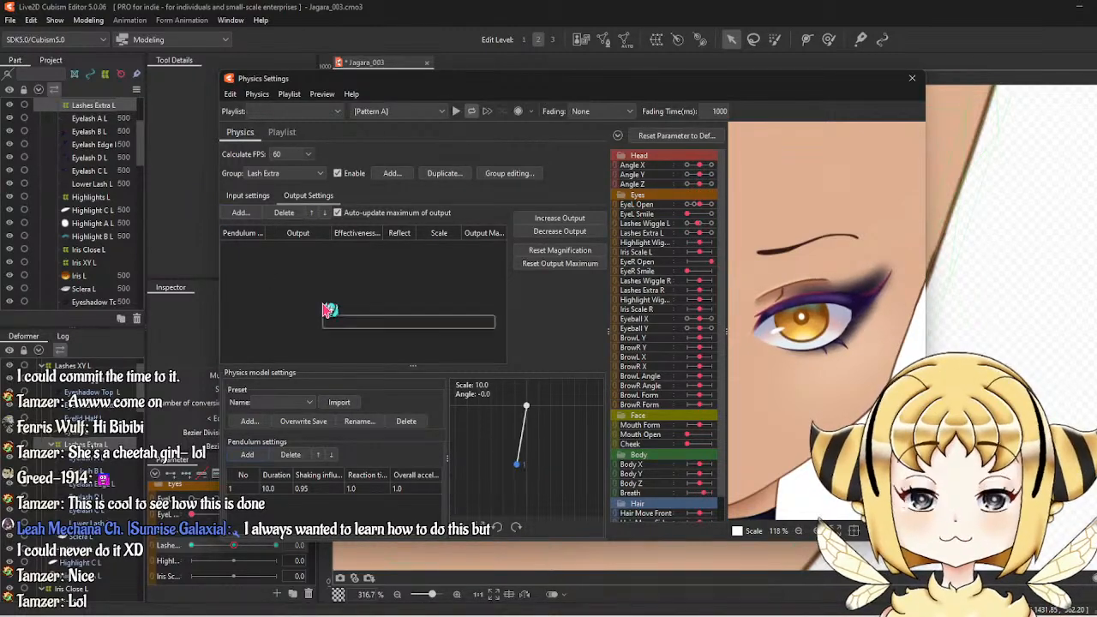
click(241, 213)
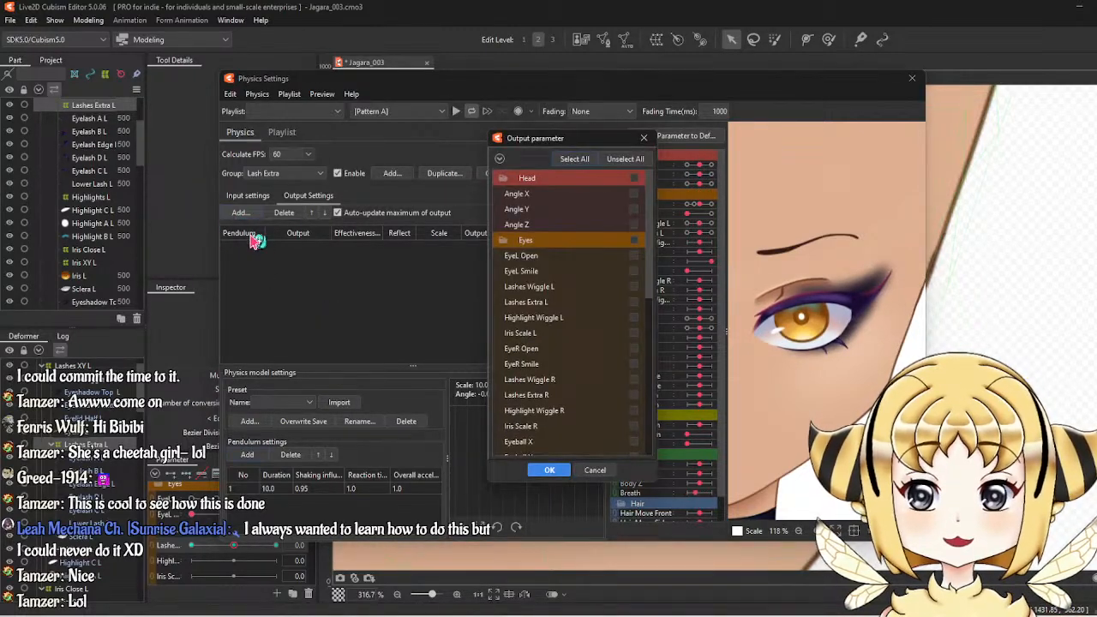
click(633, 303)
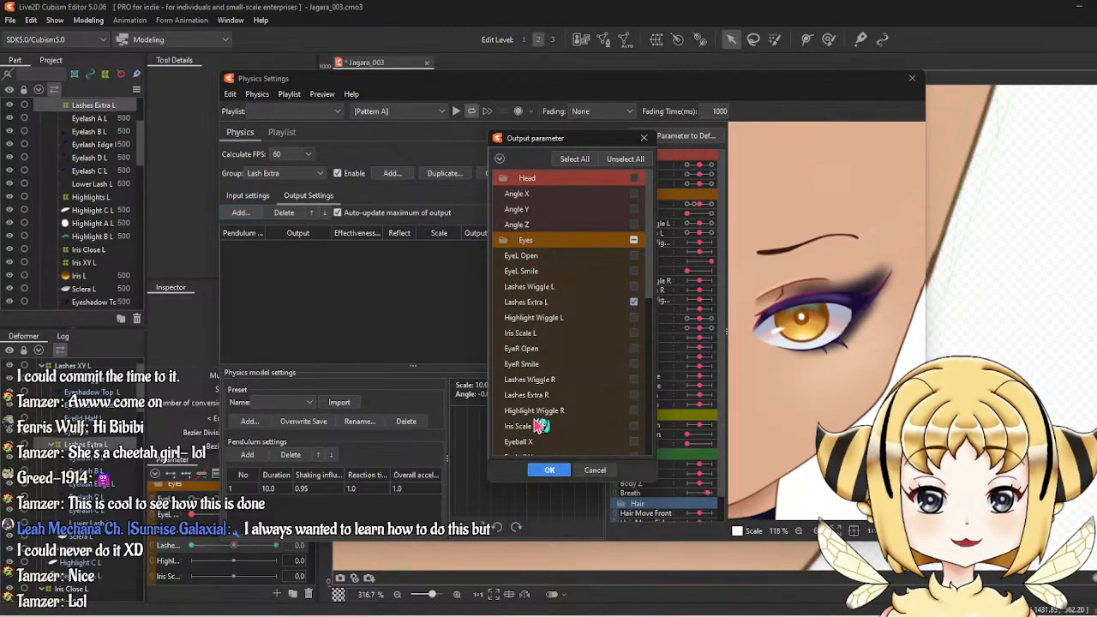
click(553, 471)
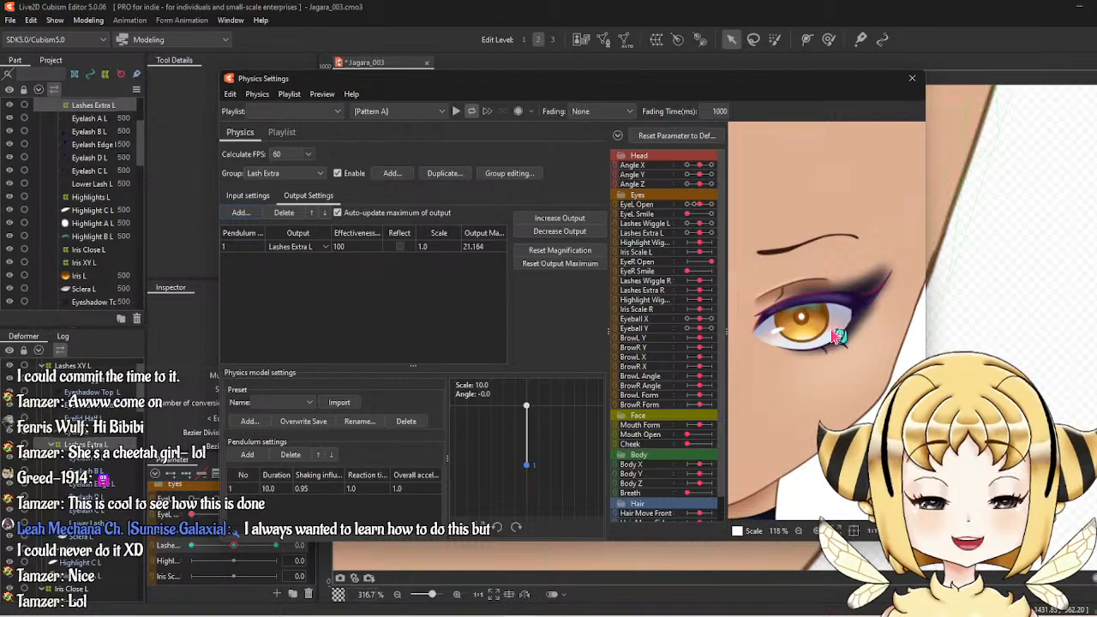
Preview the lash physics on the model, close the physics settings and save the model.
mouse_move(821, 349)
mouse_down()
mouse_move(810, 321)
mouse_move(799, 344)
mouse_move(821, 344)
mouse_up()
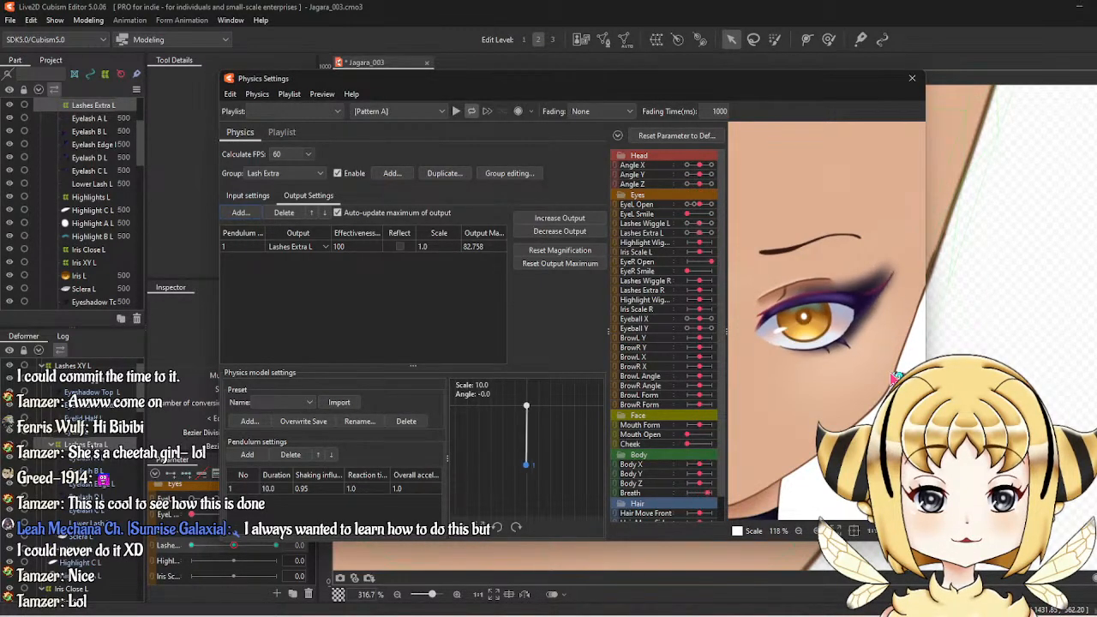
click(913, 80)
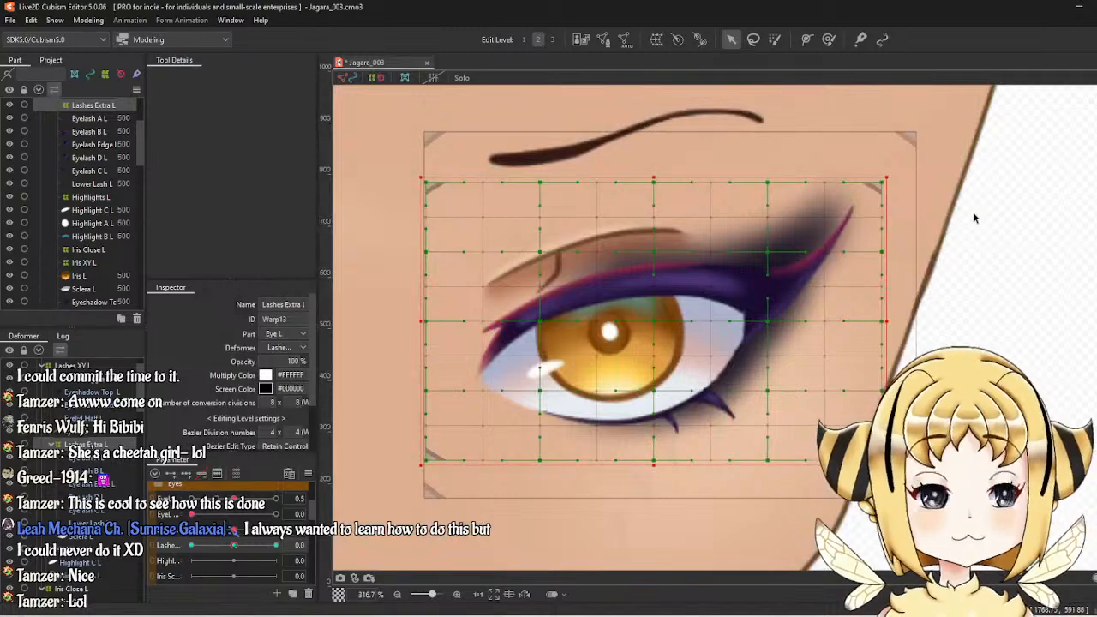
click(10, 20)
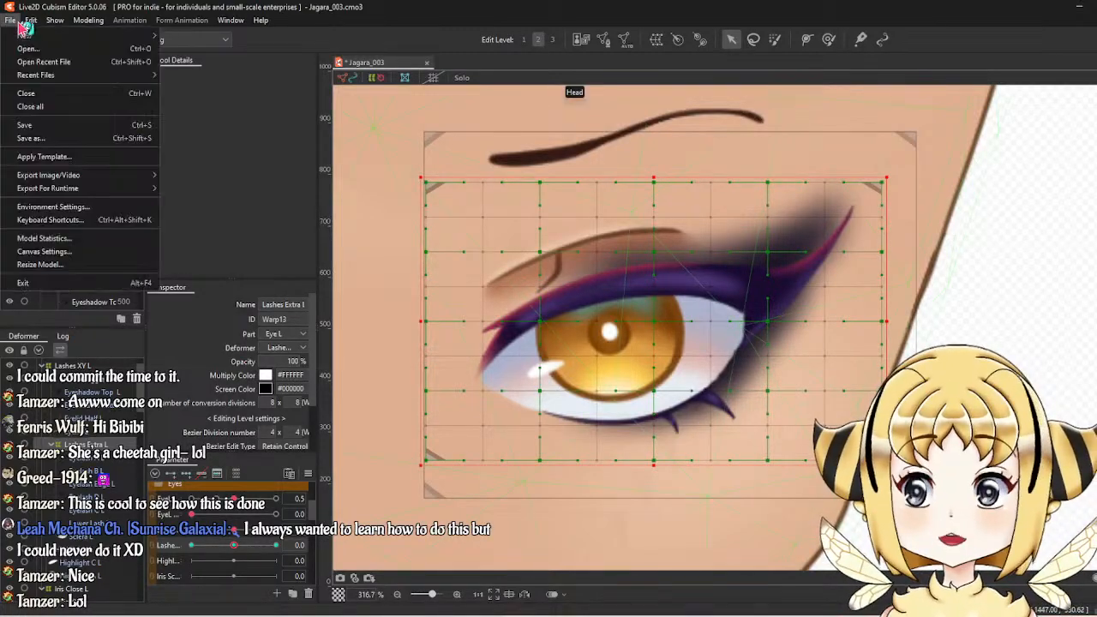
click(39, 124)
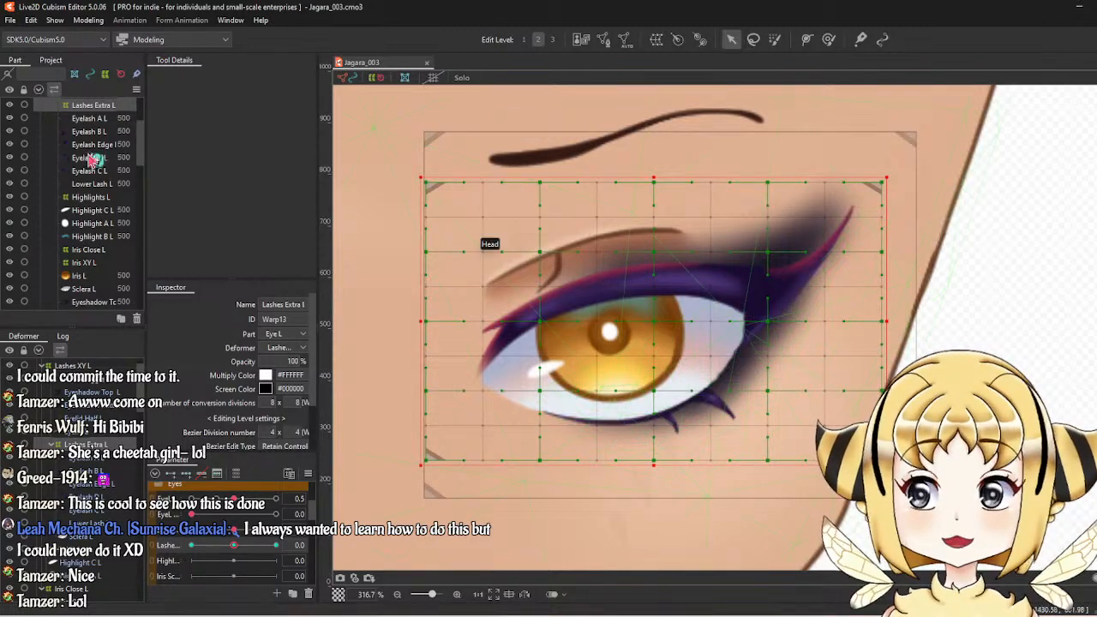
click(88, 21)
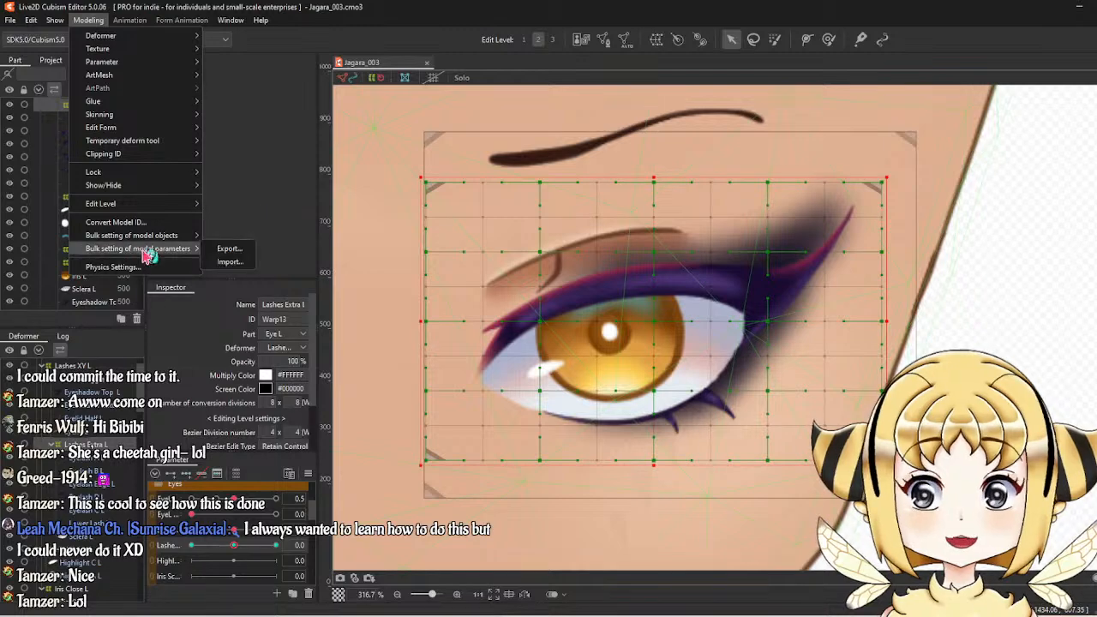
mouse_move(137, 185)
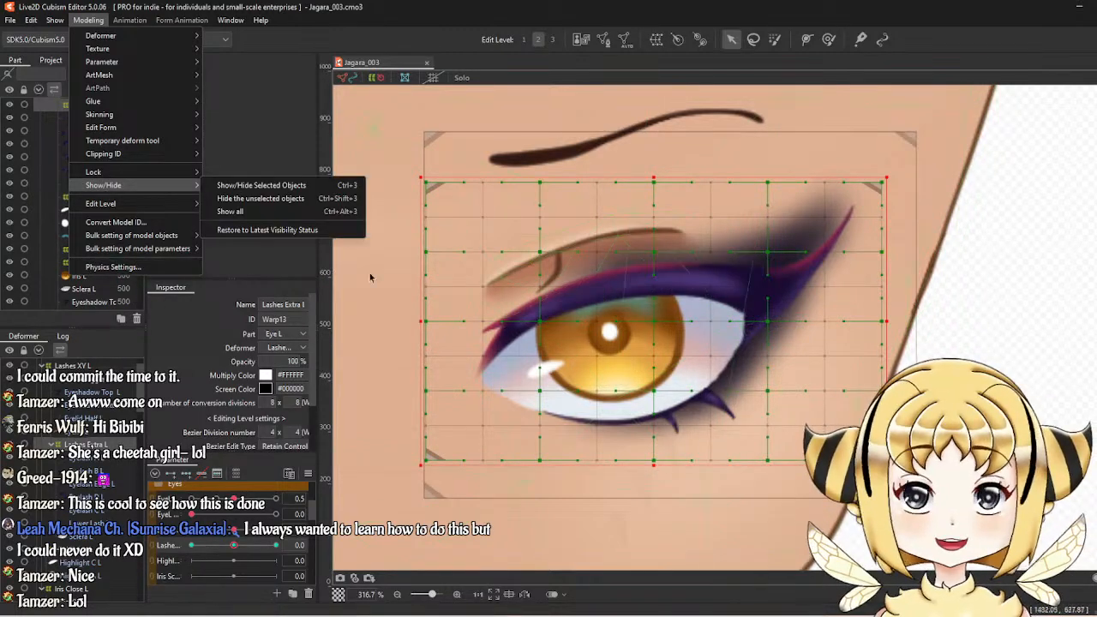
click(269, 275)
Create a parent warp deformer named Highlight Wiggle for the Highlights L deformer, with three keys on the Highlight Wiggle L parameter.
scroll(784, 223, down, 3)
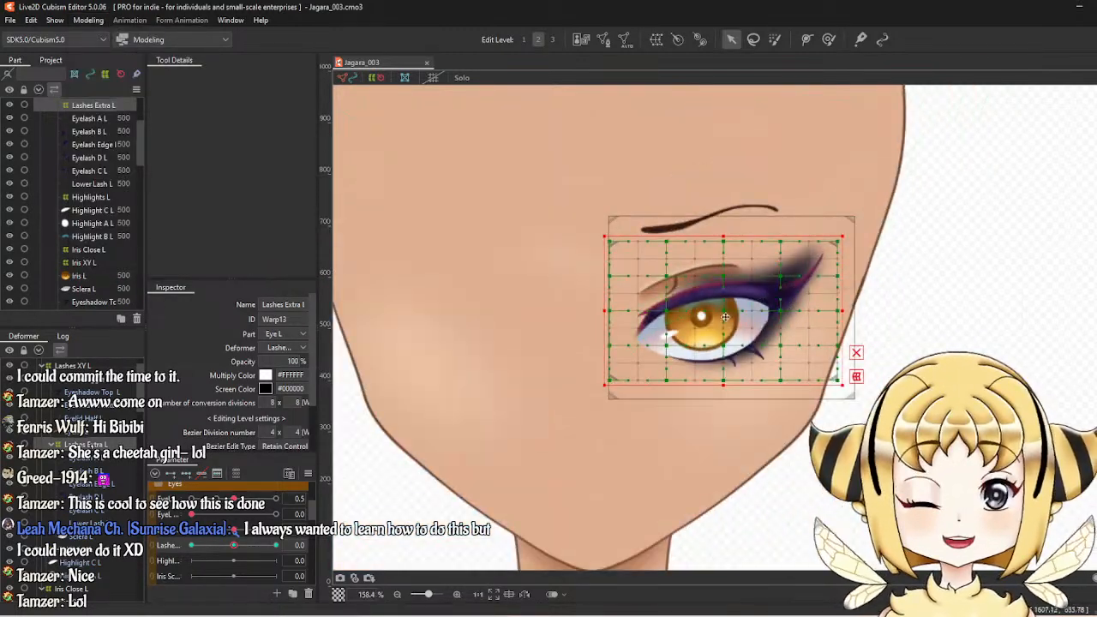
scroll(785, 223, up, 2)
scroll(219, 560, up, 1)
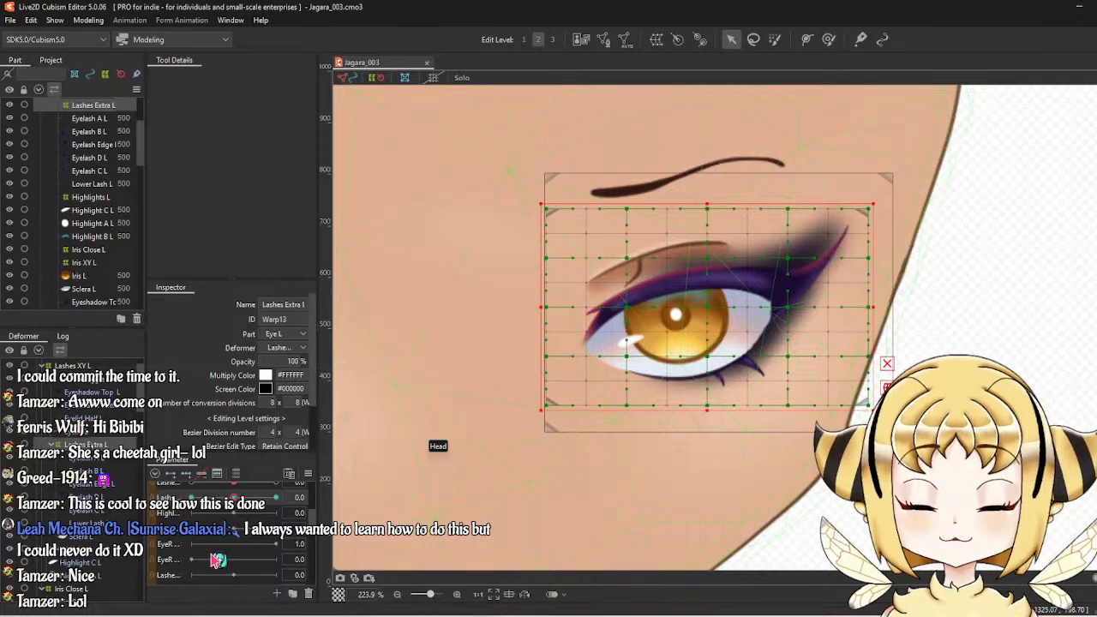
scroll(676, 335, up, 4)
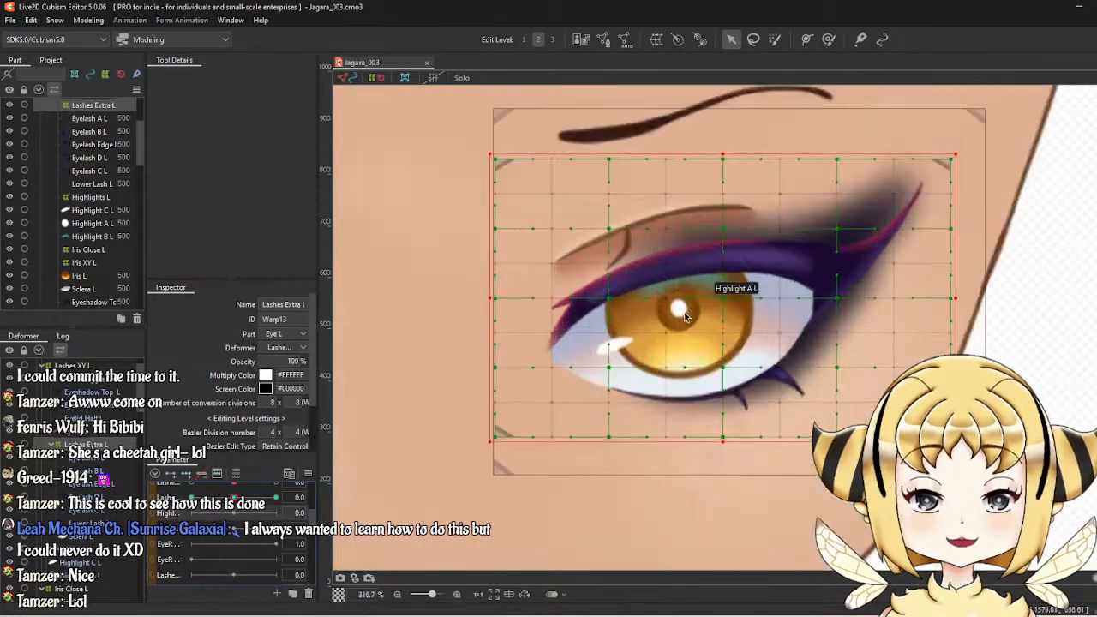
click(98, 200)
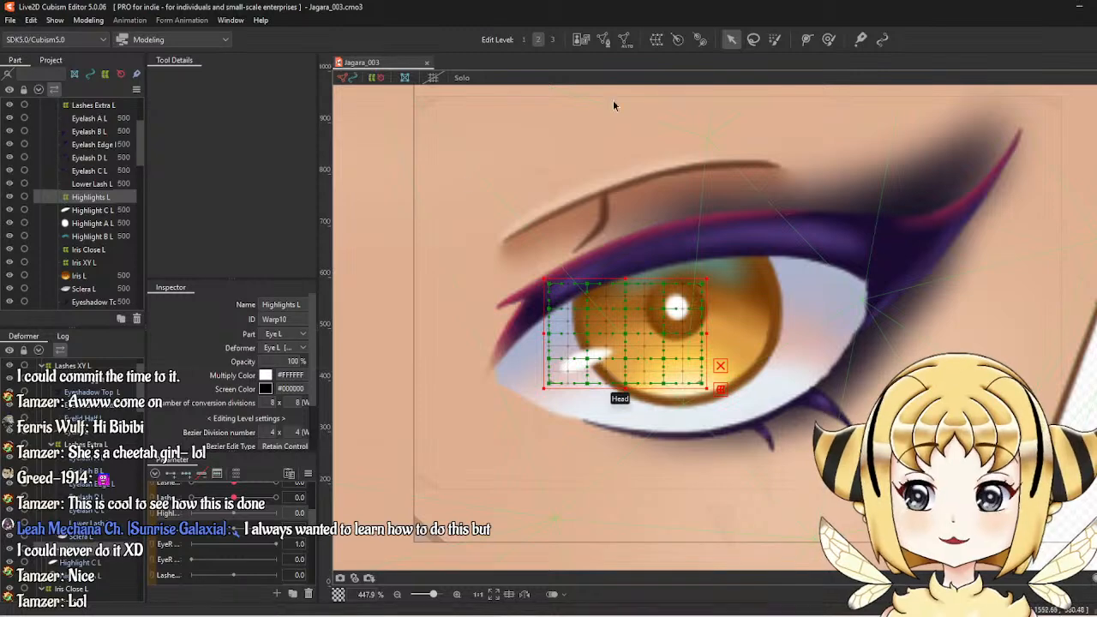
click(657, 39)
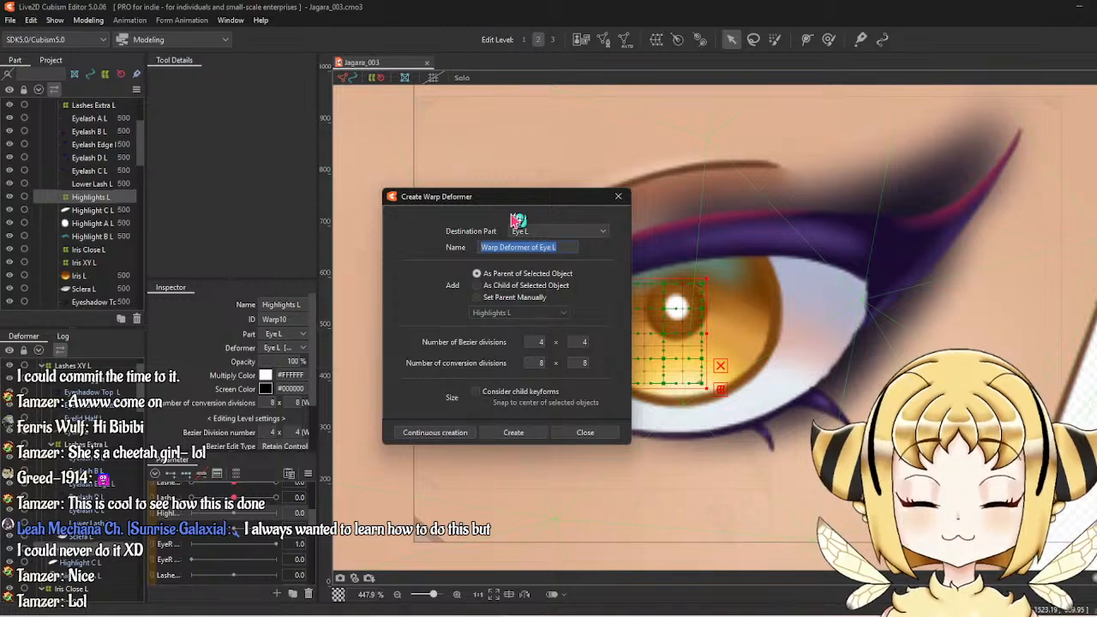
text(Highlight Wiggle)
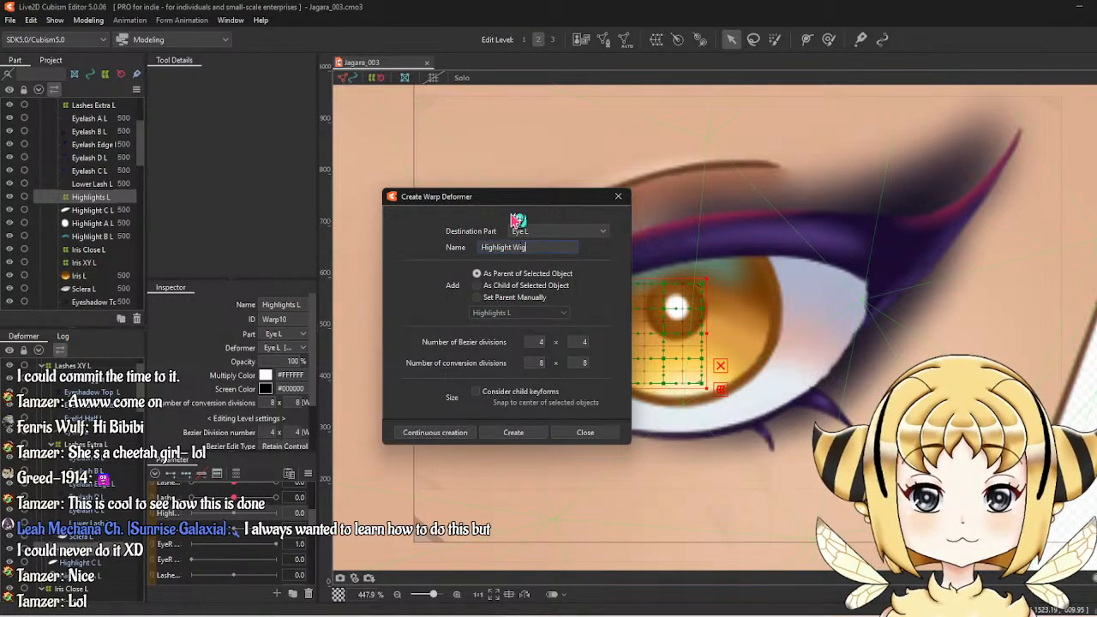
click(517, 433)
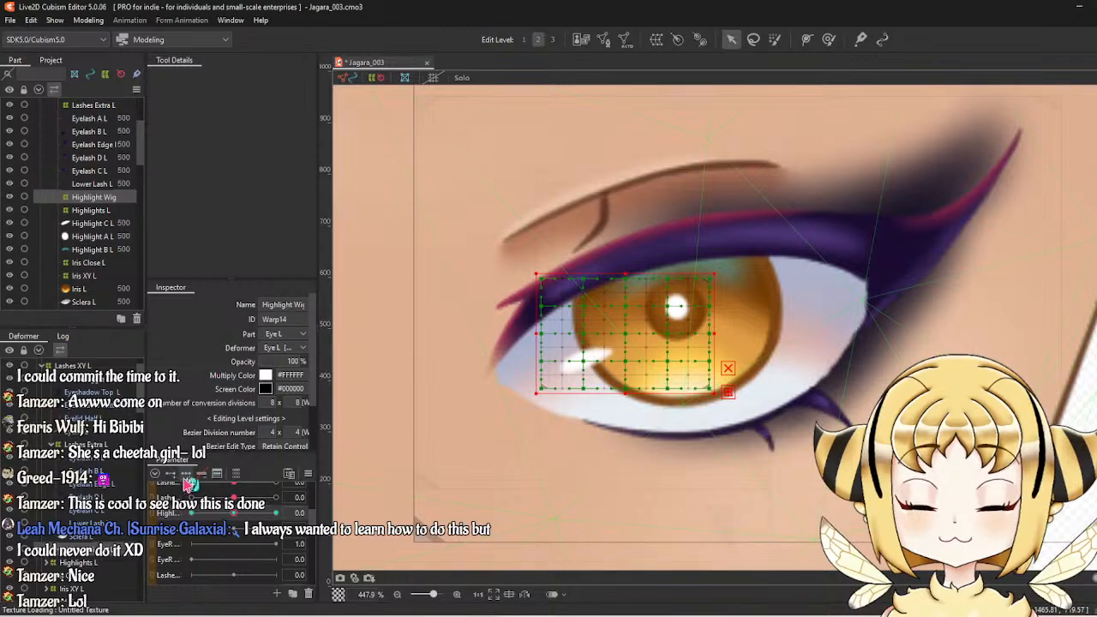
At parameter value 1.0, brush the Highlight Wiggle deformer's inner side upward with a deform brush of about 75.5 px.
click(276, 512)
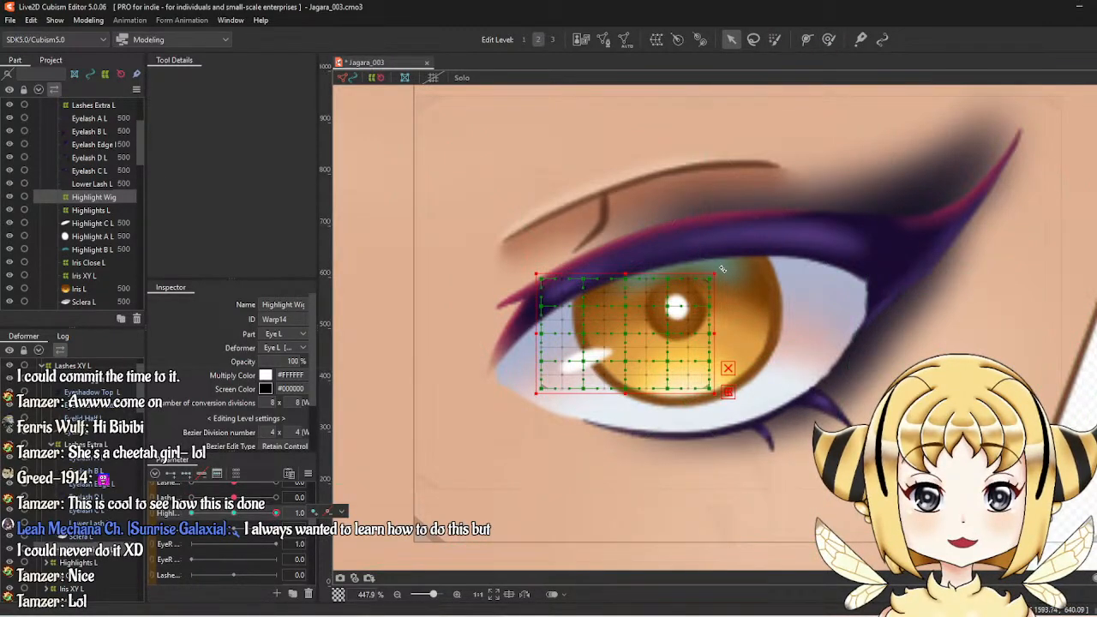
click(829, 39)
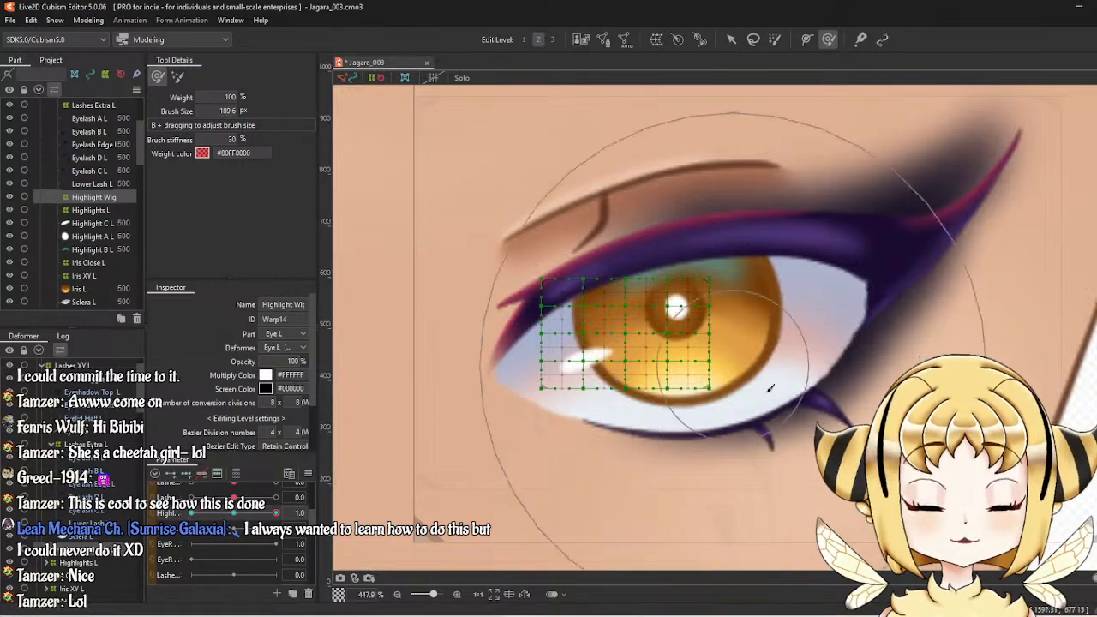
drag(820, 474, 820, 319)
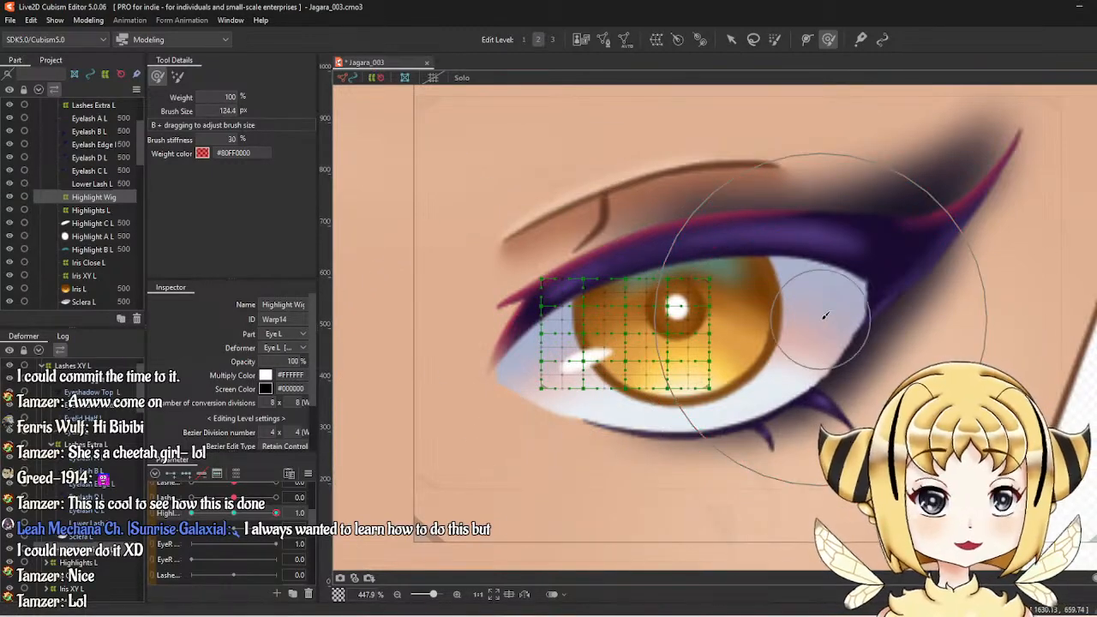
mouse_move(588, 447)
mouse_down()
mouse_move(566, 444)
mouse_move(533, 317)
mouse_up()
mouse_move(588, 411)
mouse_down()
mouse_move(581, 357)
mouse_move(565, 355)
mouse_move(522, 272)
mouse_move(572, 254)
mouse_move(552, 241)
mouse_move(553, 263)
mouse_up()
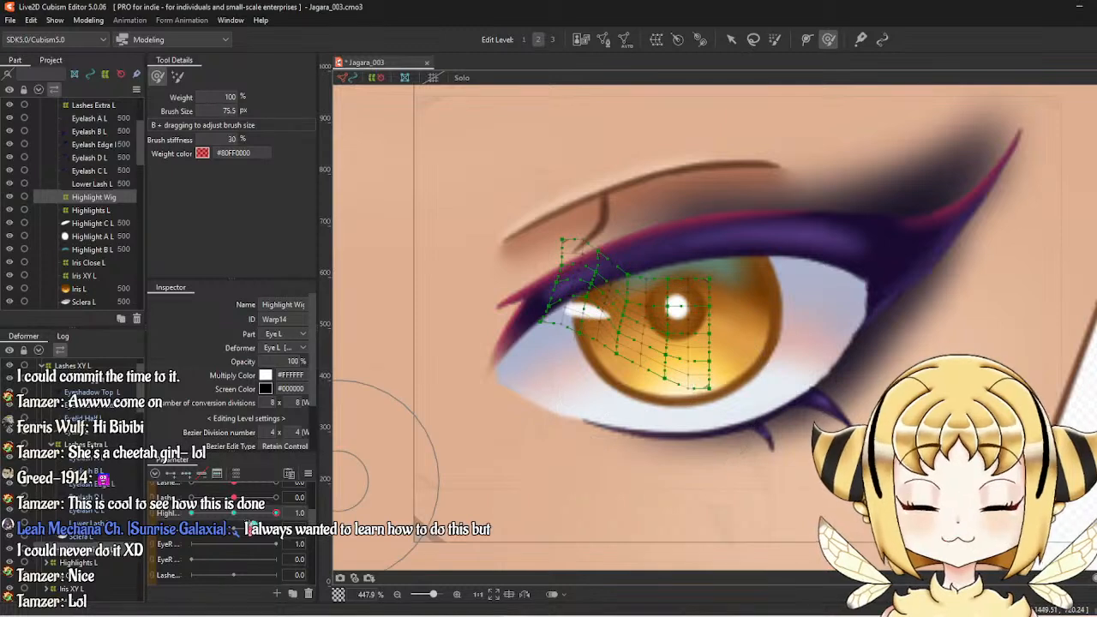
At parameter value -1.0, brush the deformer's inner side downward and slightly toward the iris.
drag(246, 516, 43, 517)
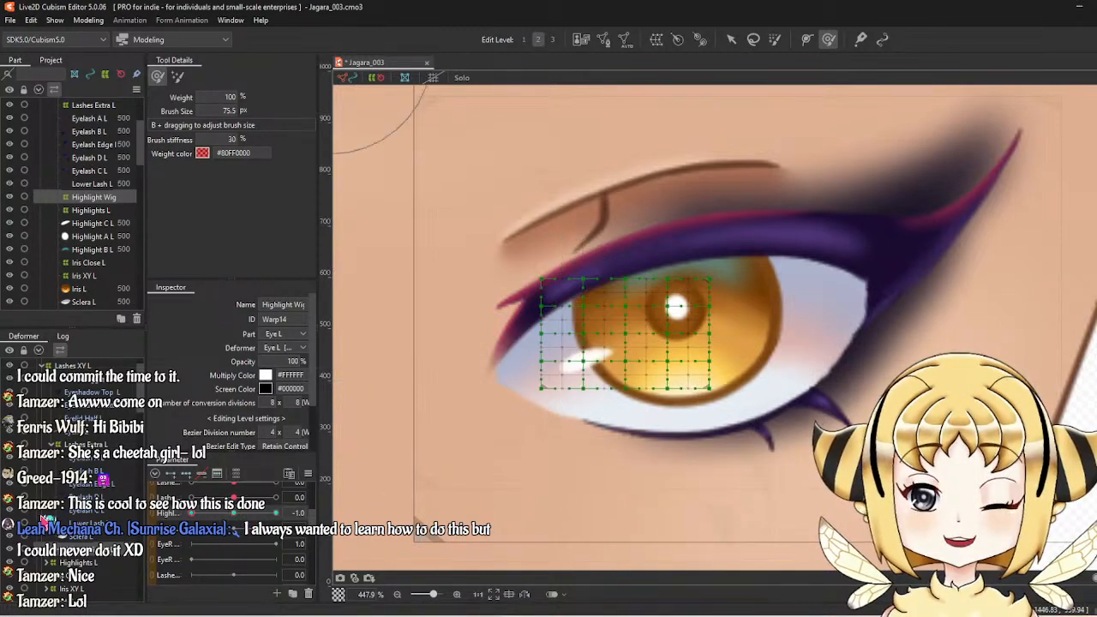
mouse_move(586, 289)
mouse_down()
mouse_move(547, 301)
mouse_move(532, 405)
mouse_move(556, 434)
mouse_move(637, 426)
mouse_move(632, 449)
mouse_move(621, 444)
mouse_up()
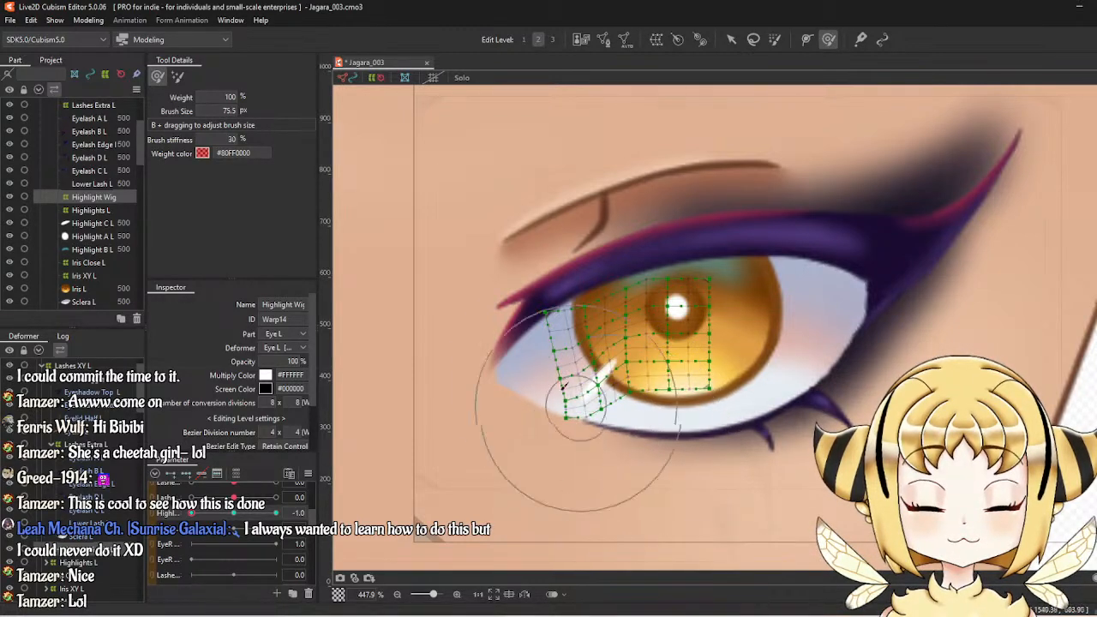
mouse_move(520, 278)
mouse_down()
mouse_move(537, 317)
mouse_move(546, 466)
mouse_move(571, 454)
mouse_up()
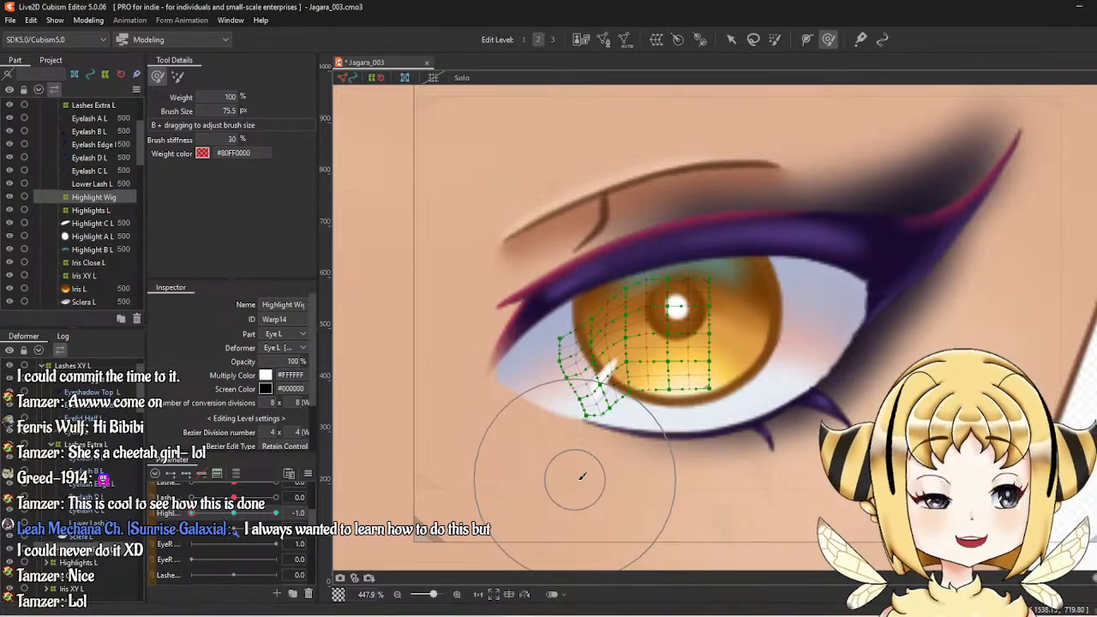
Preview the highlight motion across the parameter's range, return it to 0.0 and save the model.
scroll(640, 470, up, 2)
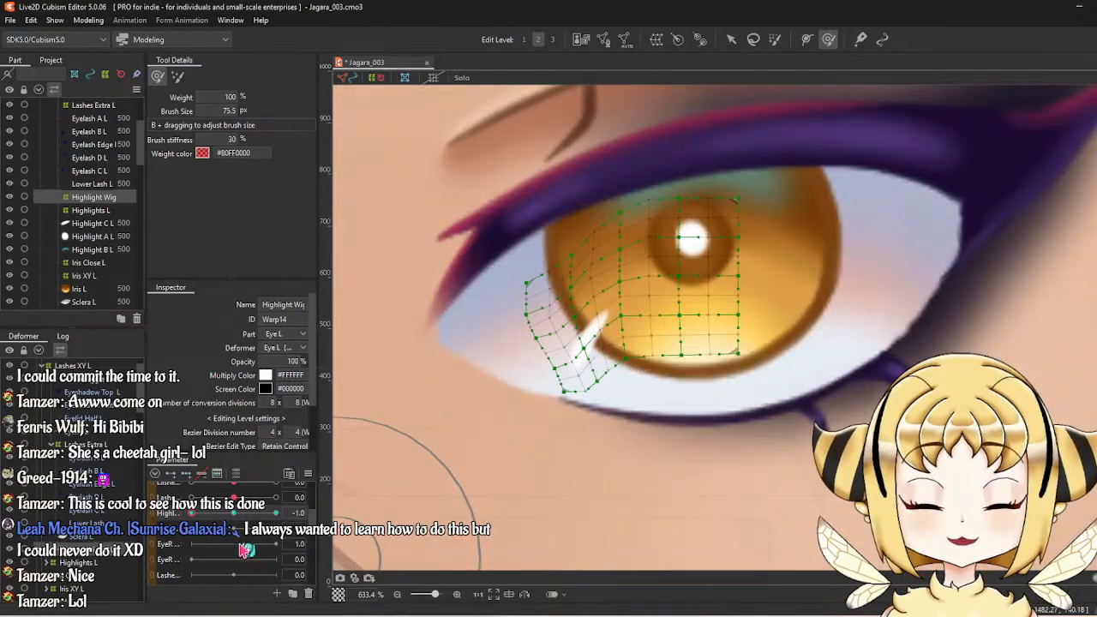
drag(237, 515, 124, 533)
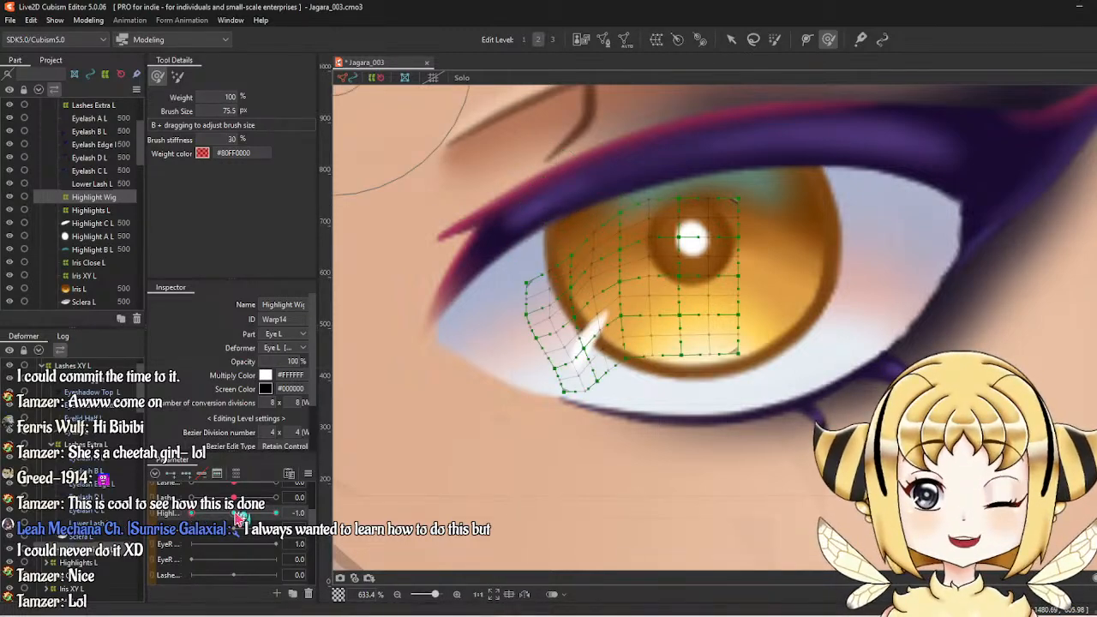
drag(243, 517, 233, 513)
scroll(502, 355, down, 12)
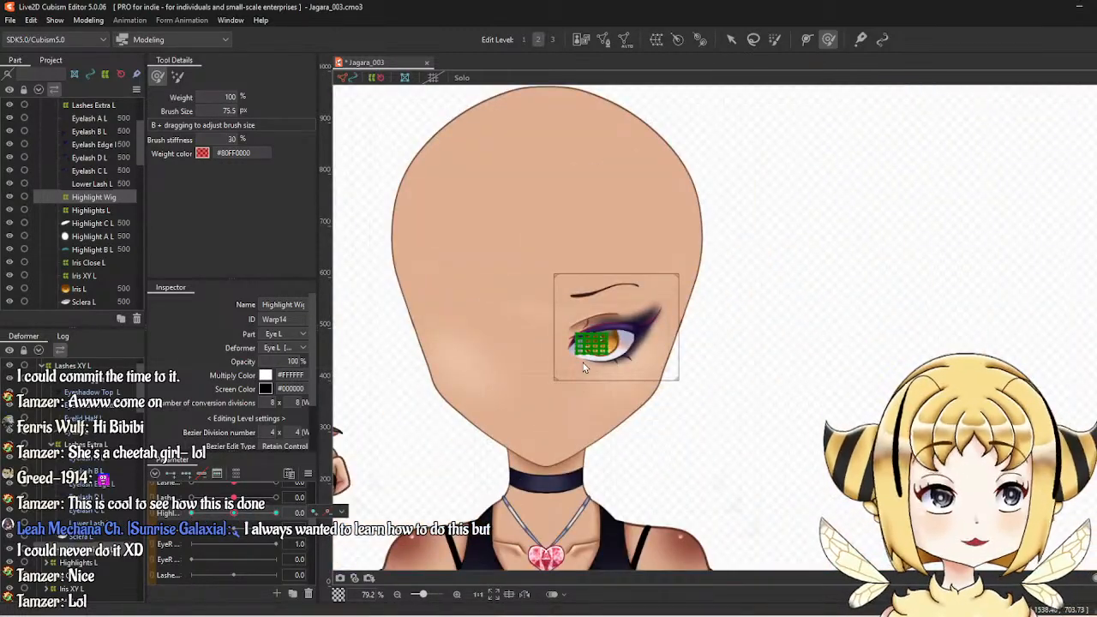
scroll(582, 364, up, 6)
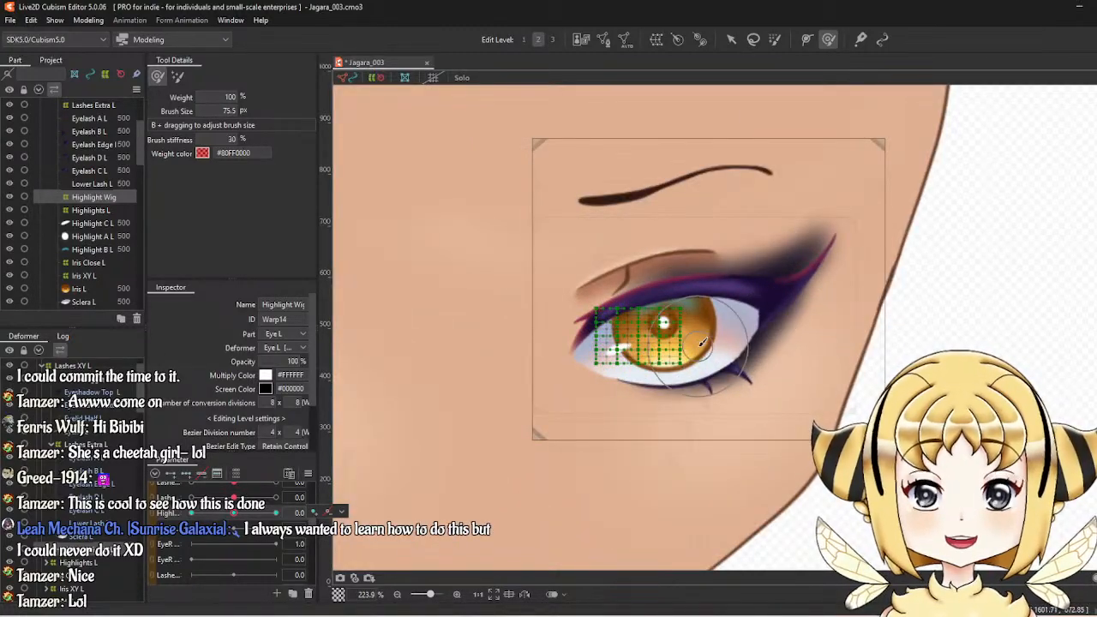
scroll(652, 364, up, 6)
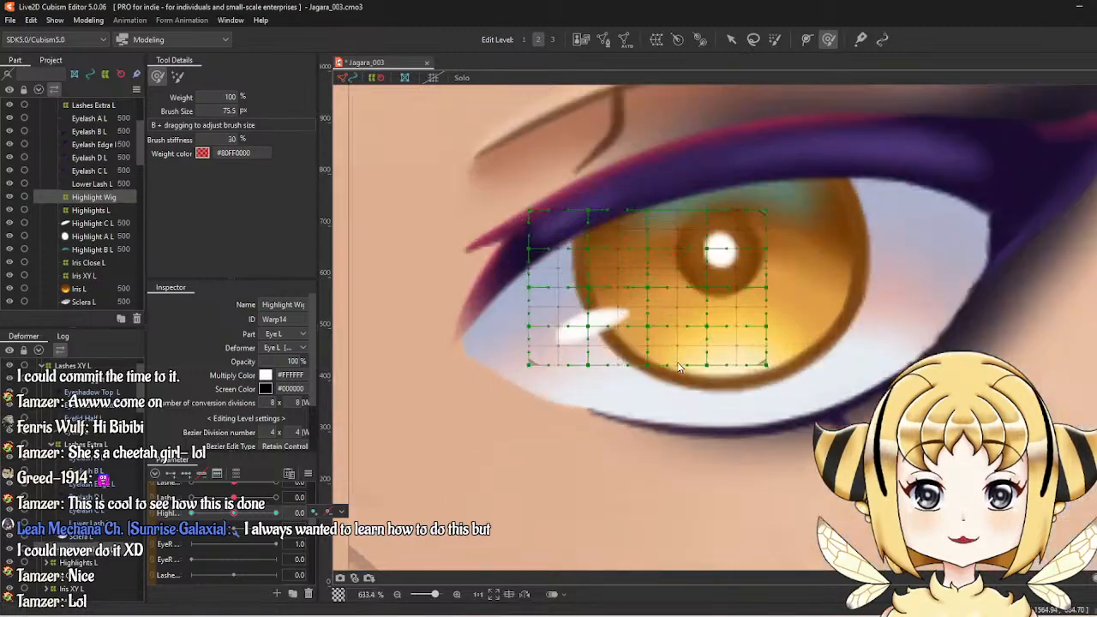
mouse_move(234, 514)
mouse_down()
mouse_move(247, 515)
mouse_move(190, 515)
mouse_move(233, 514)
mouse_up()
click(12, 20)
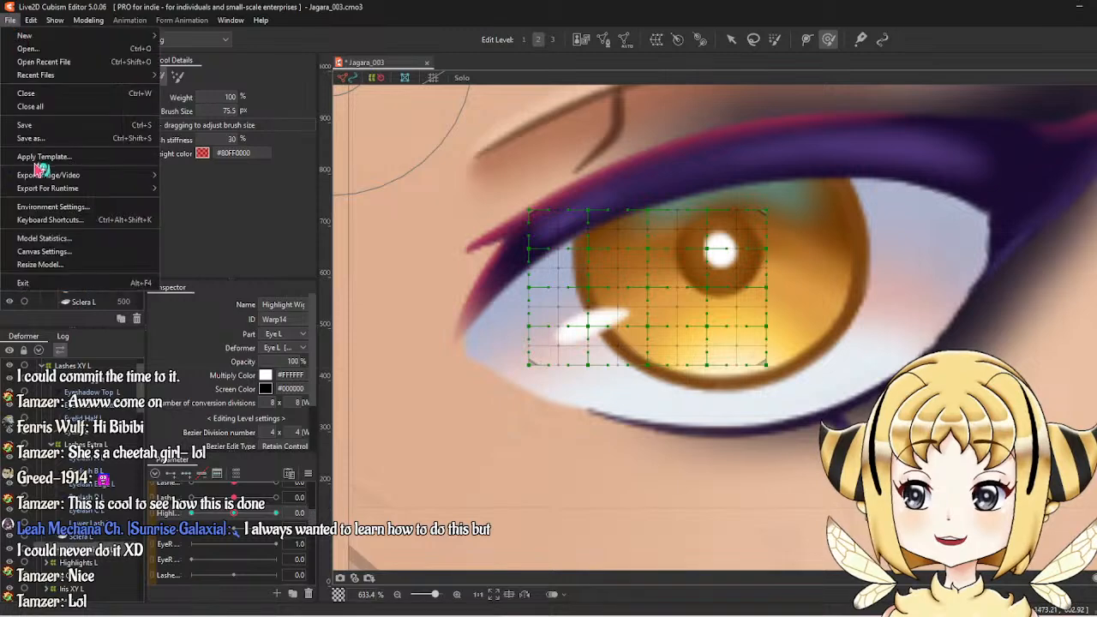
click(30, 125)
In the physics settings, add a group named Highlight Wiggle L using the Eye L input preset.
click(88, 20)
mouse_move(137, 246)
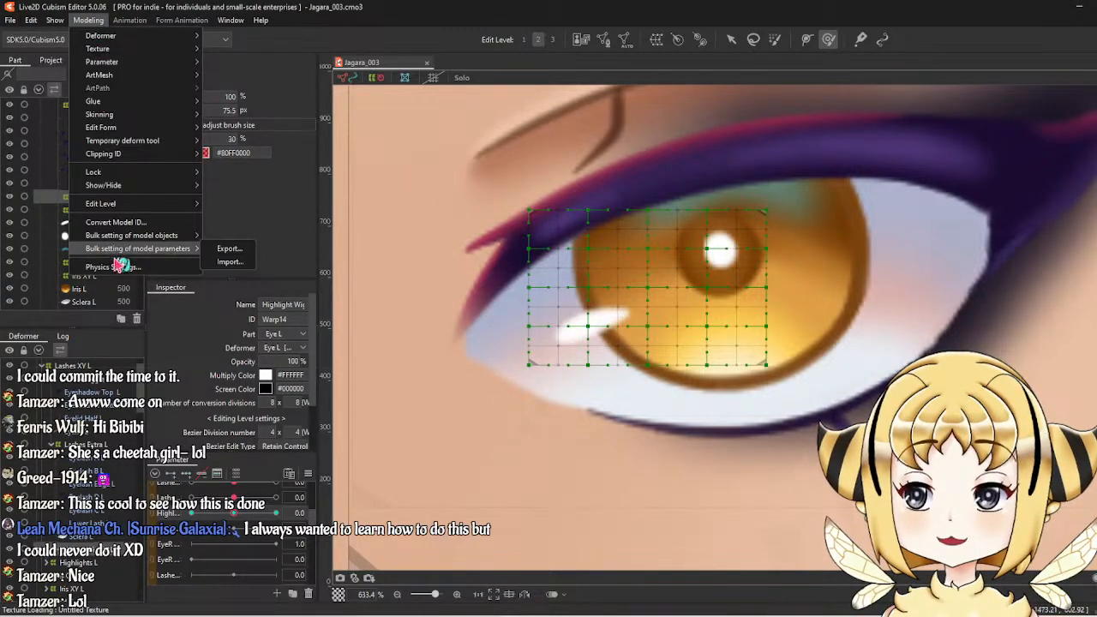
click(229, 247)
scroll(869, 282, up, 10)
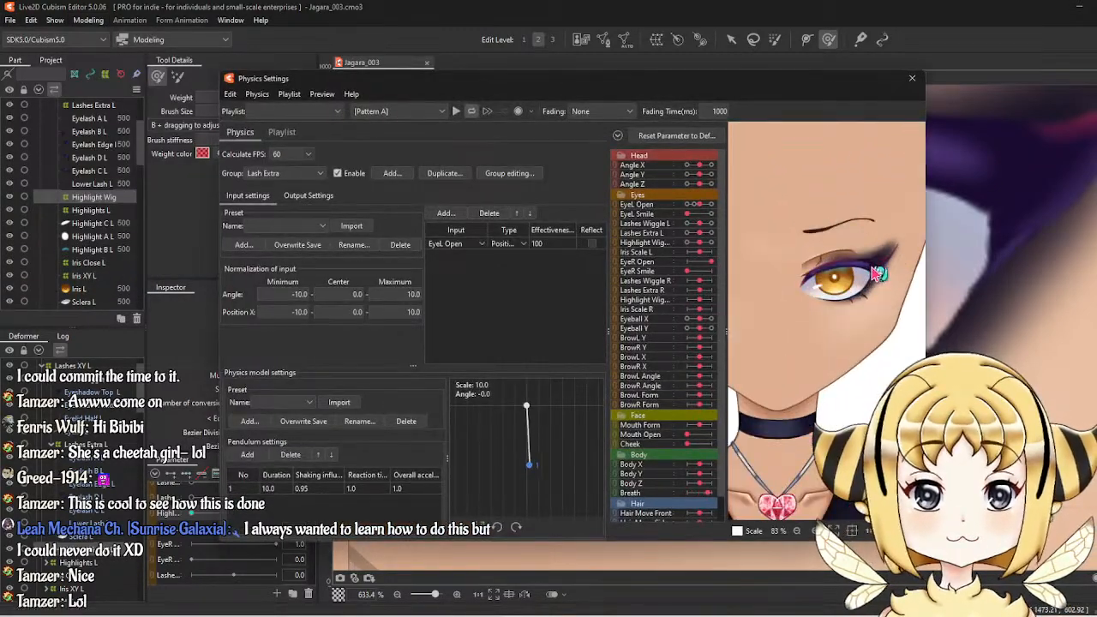
scroll(870, 281, down, 3)
click(391, 173)
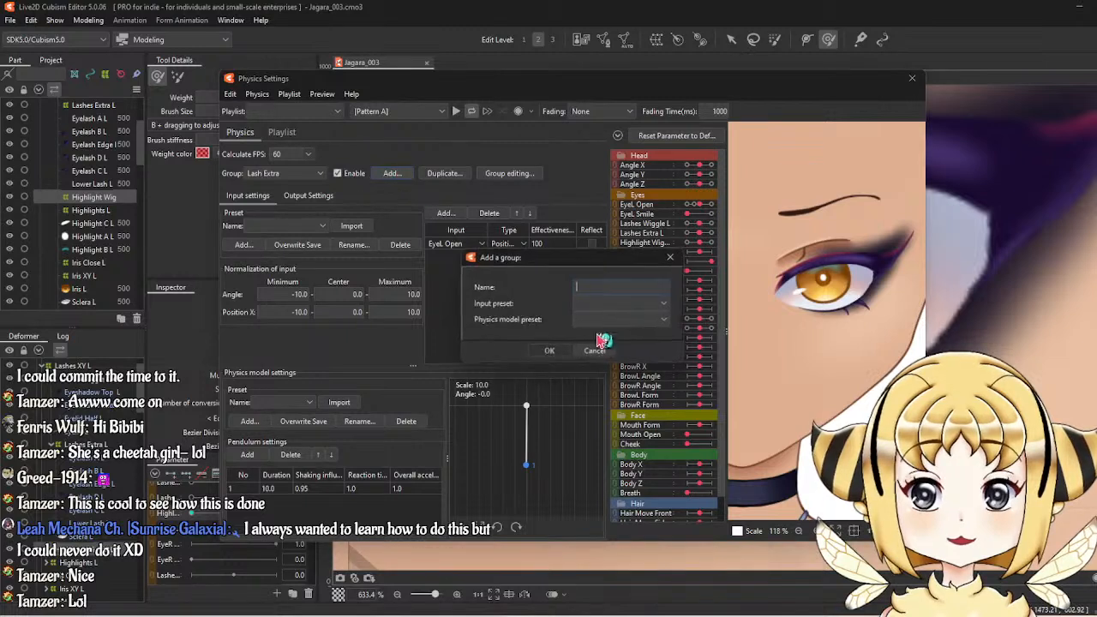
text(Highlight Wiggle L)
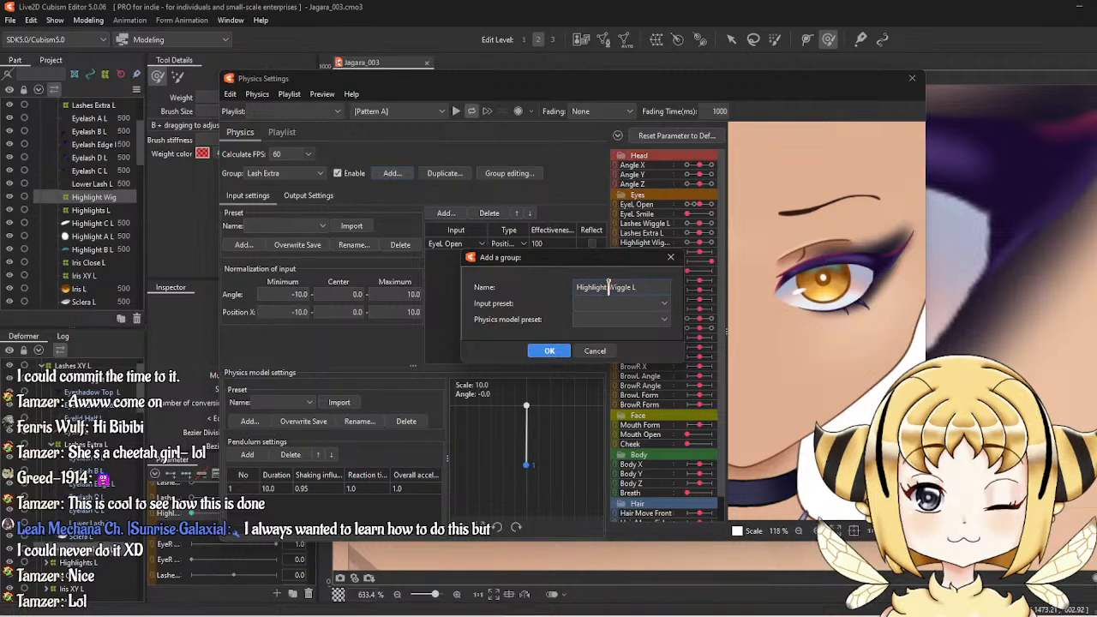
click(634, 318)
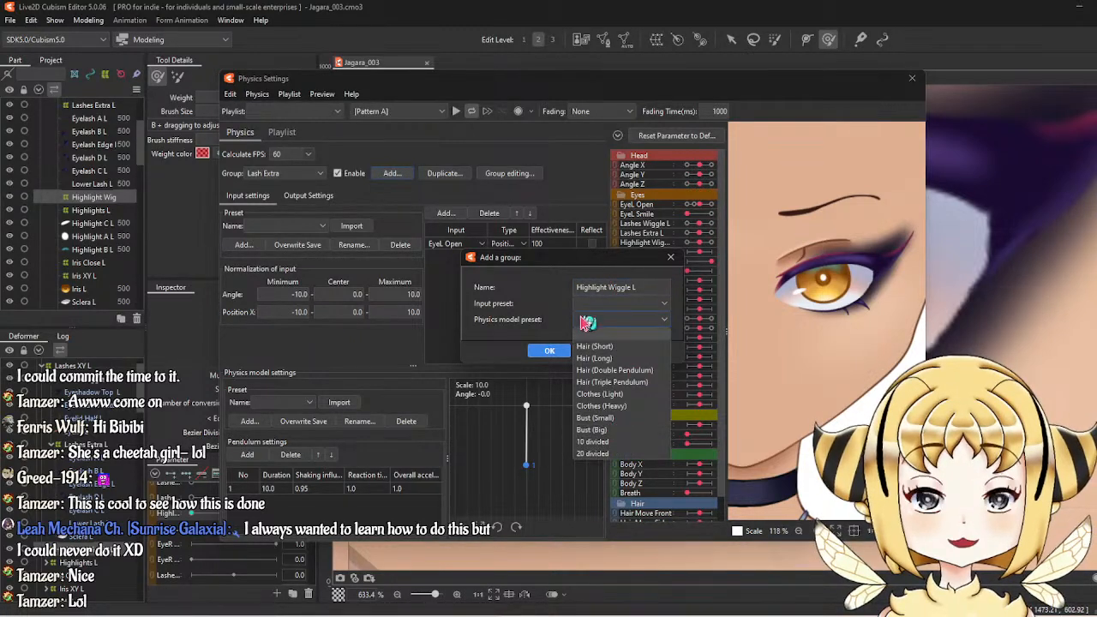
click(605, 304)
click(585, 366)
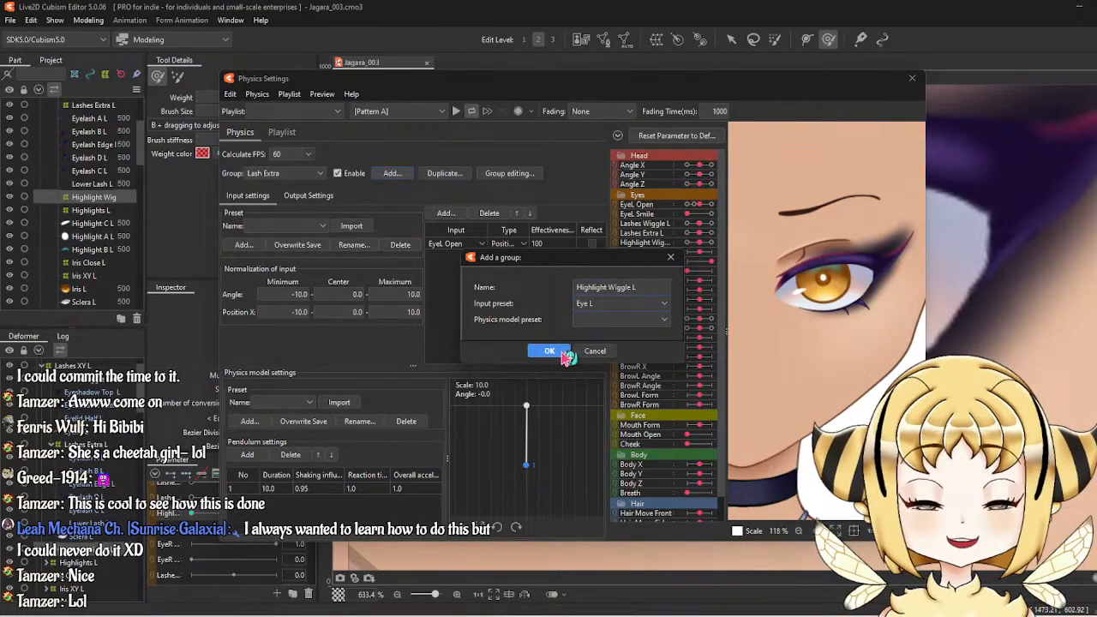
click(553, 351)
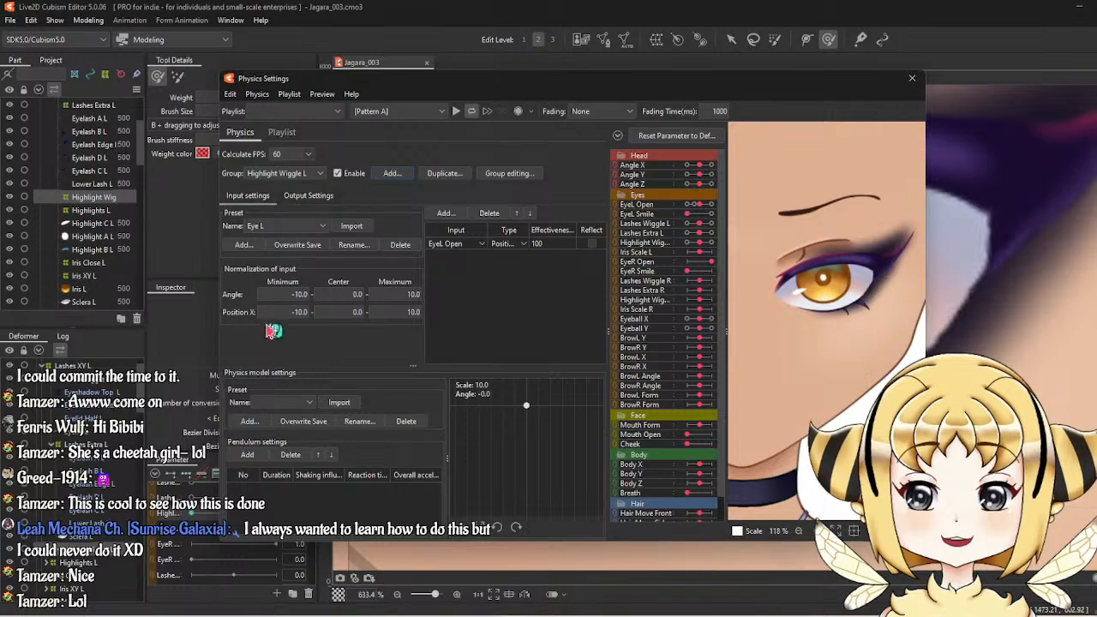
Add a pendulum to the Highlight Wiggle L group, assign the Highlight Wiggle L parameter as output, and preview the physics.
click(248, 455)
click(324, 195)
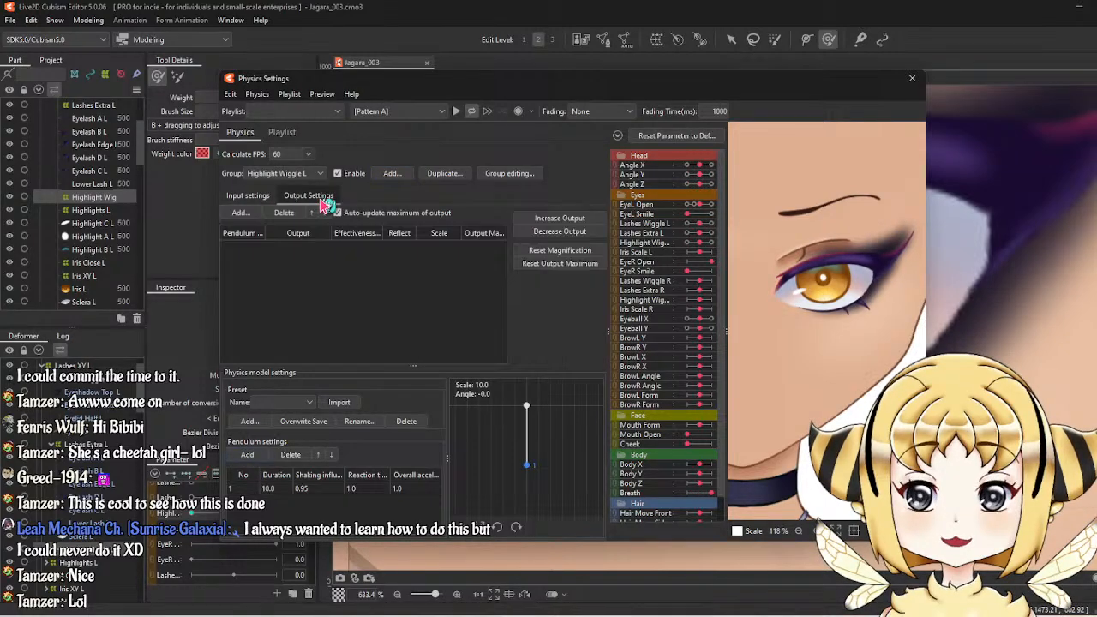
click(241, 212)
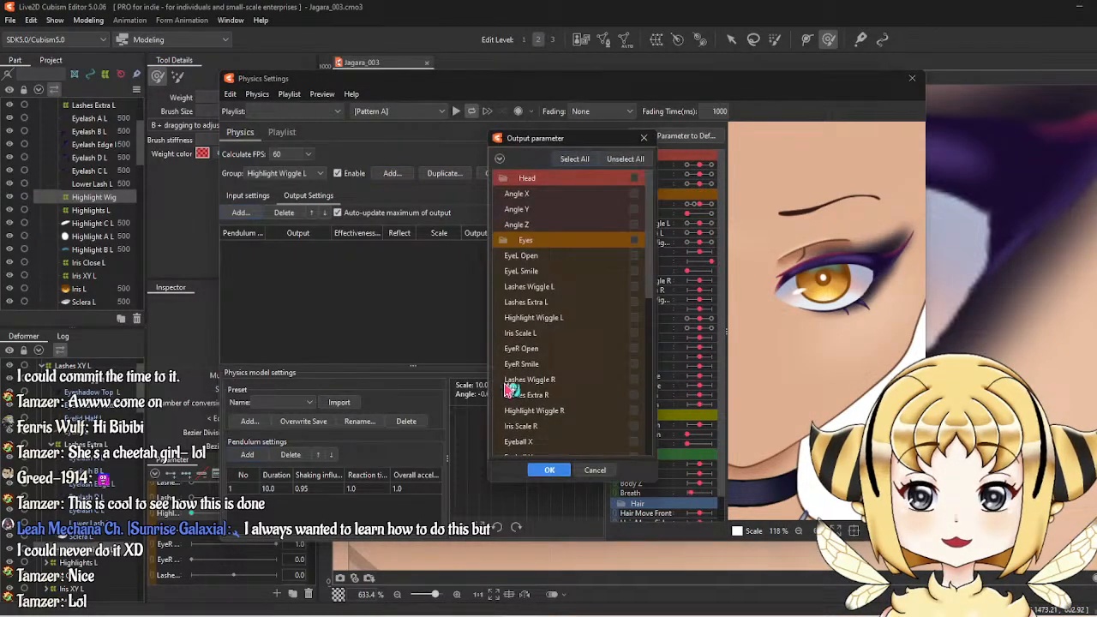
click(634, 317)
click(550, 469)
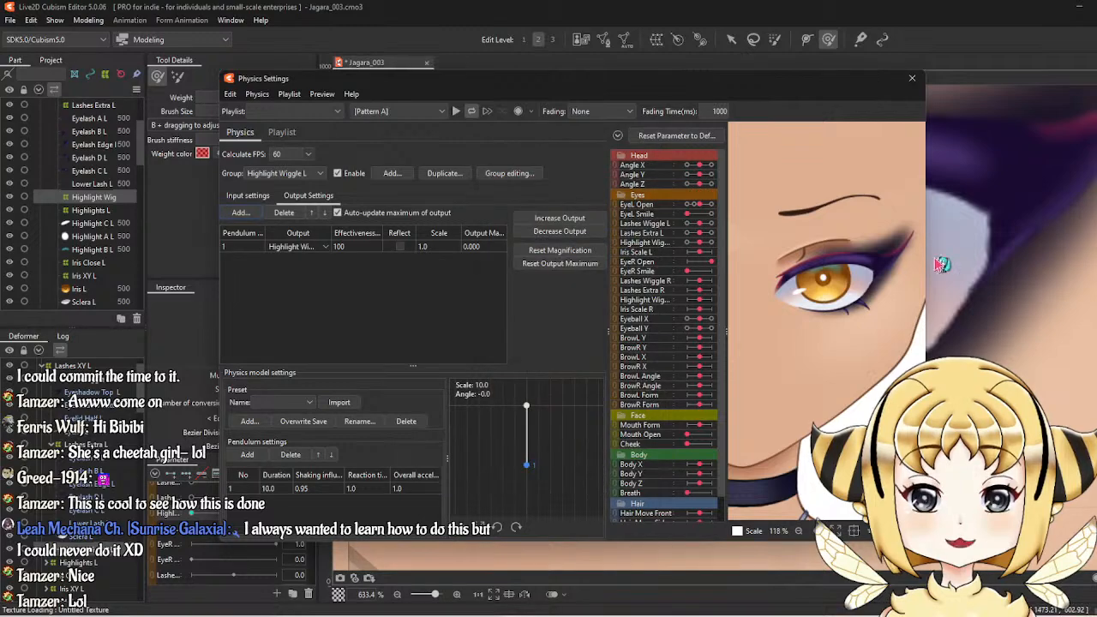
scroll(827, 300, up, 3)
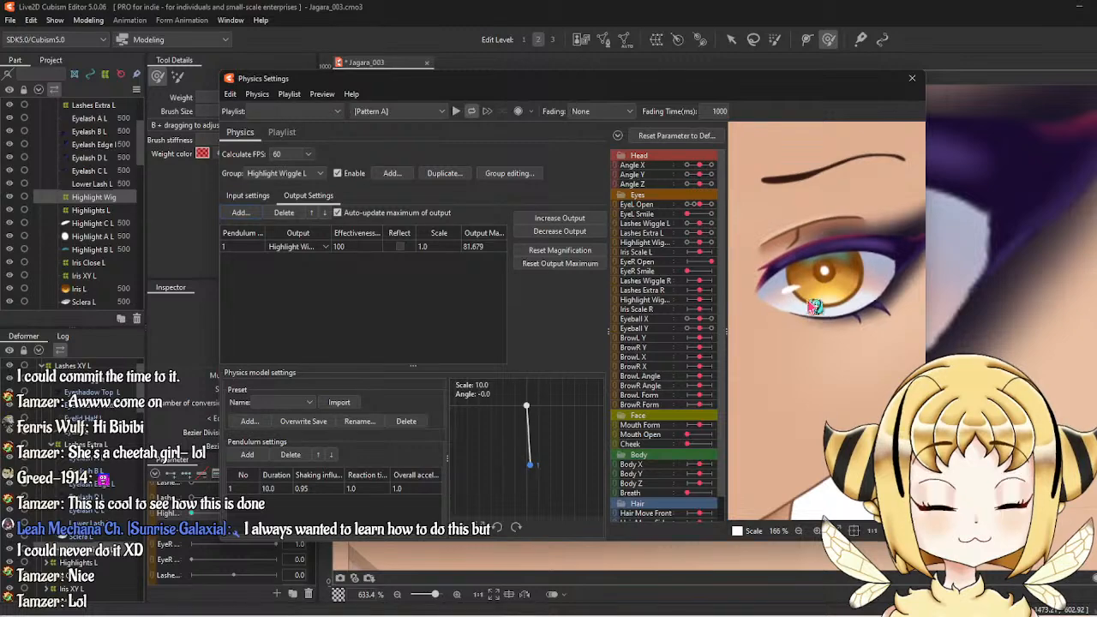
click(912, 78)
Reverse the Highlight Wiggle L keyforms so 1.0 holds the downward shape, and preview the highlight motion in the physics settings.
mouse_move(233, 519)
mouse_down()
mouse_move(206, 520)
mouse_move(261, 520)
mouse_move(210, 520)
mouse_move(233, 520)
mouse_up()
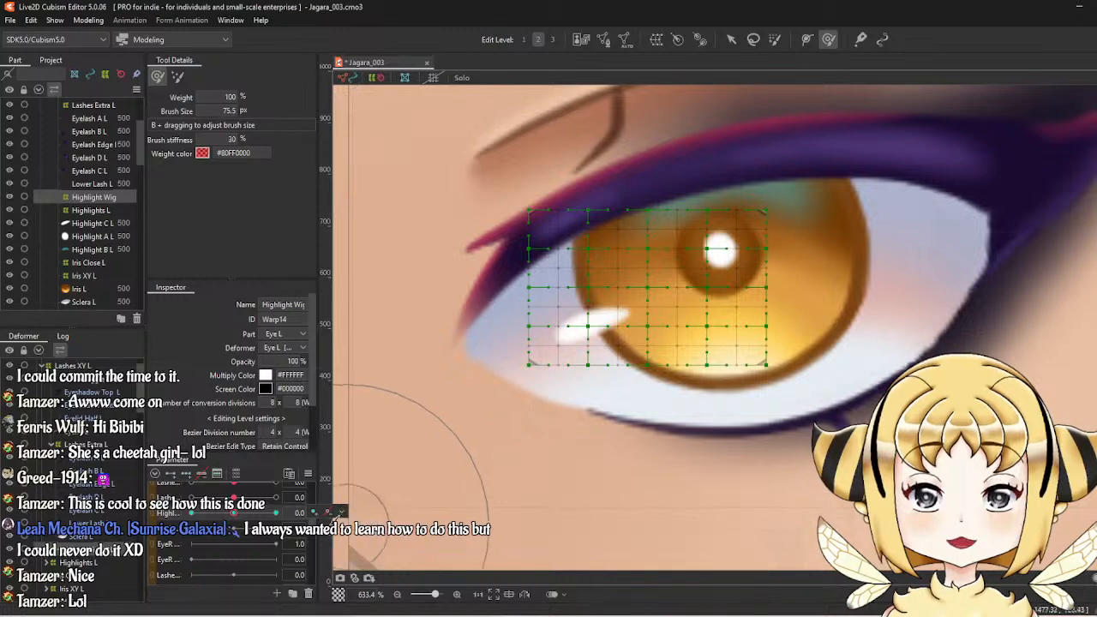
click(283, 514)
key(ctrl+z)
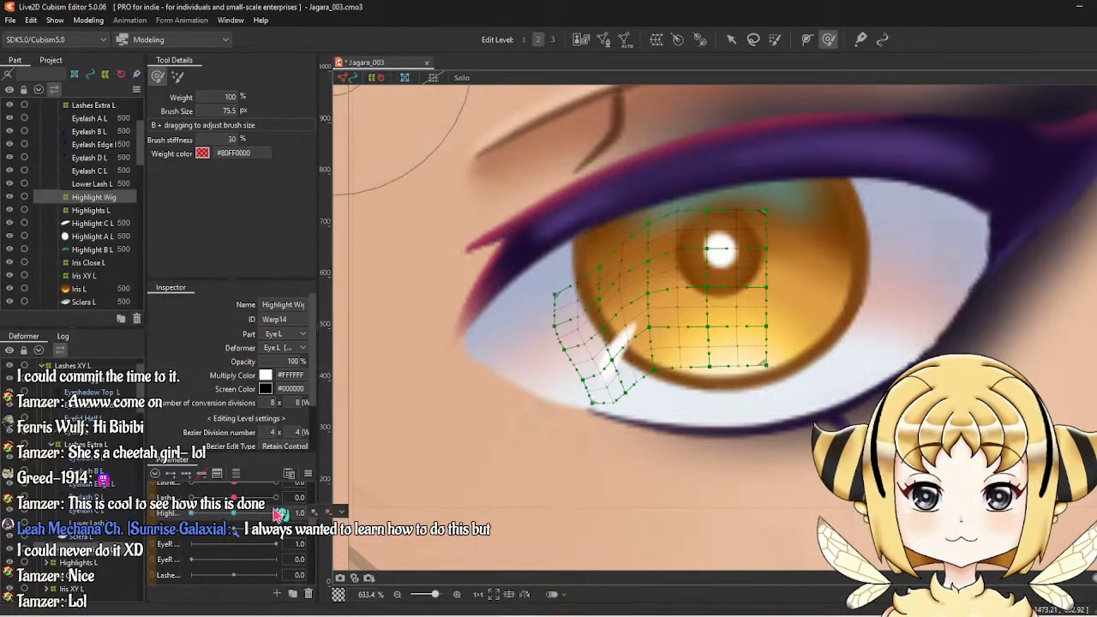
key(ctrl+z)
click(88, 19)
click(147, 274)
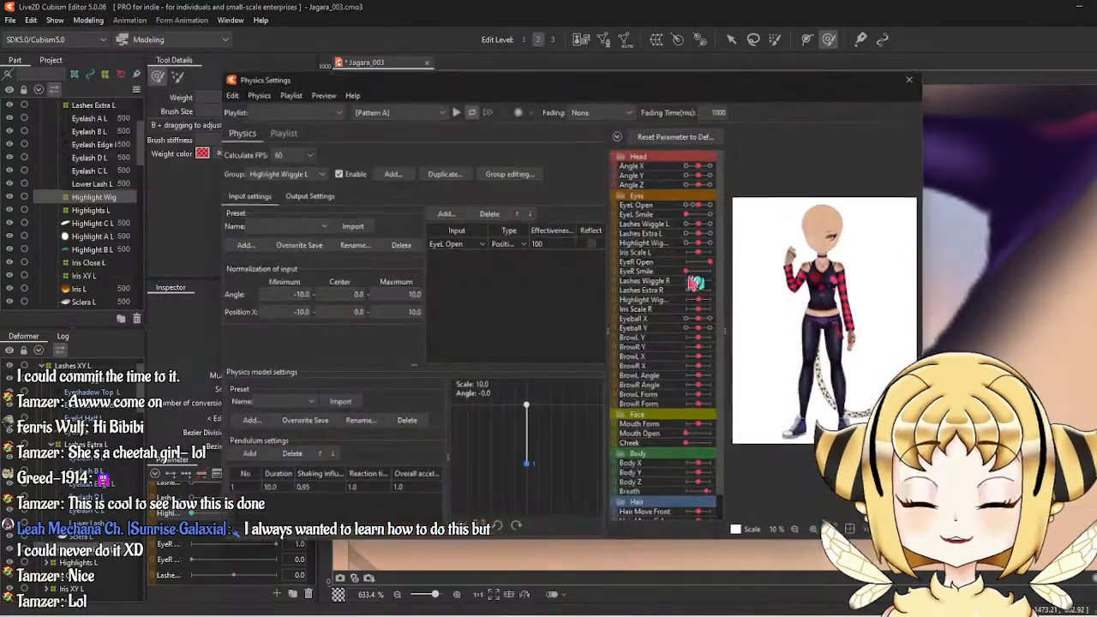
scroll(832, 244, up, 5)
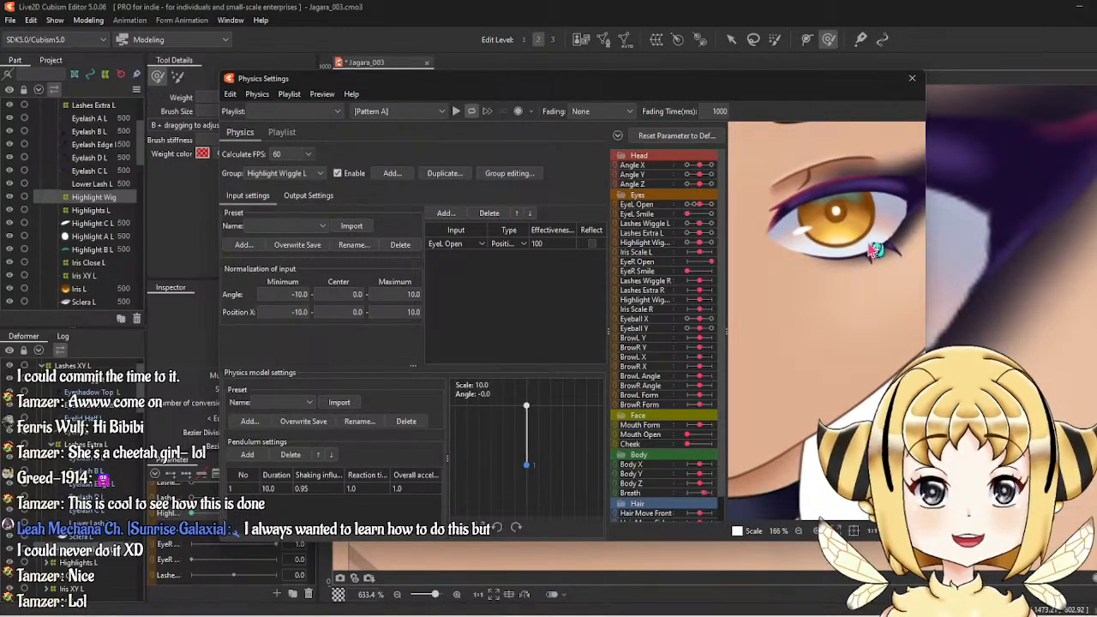
click(912, 78)
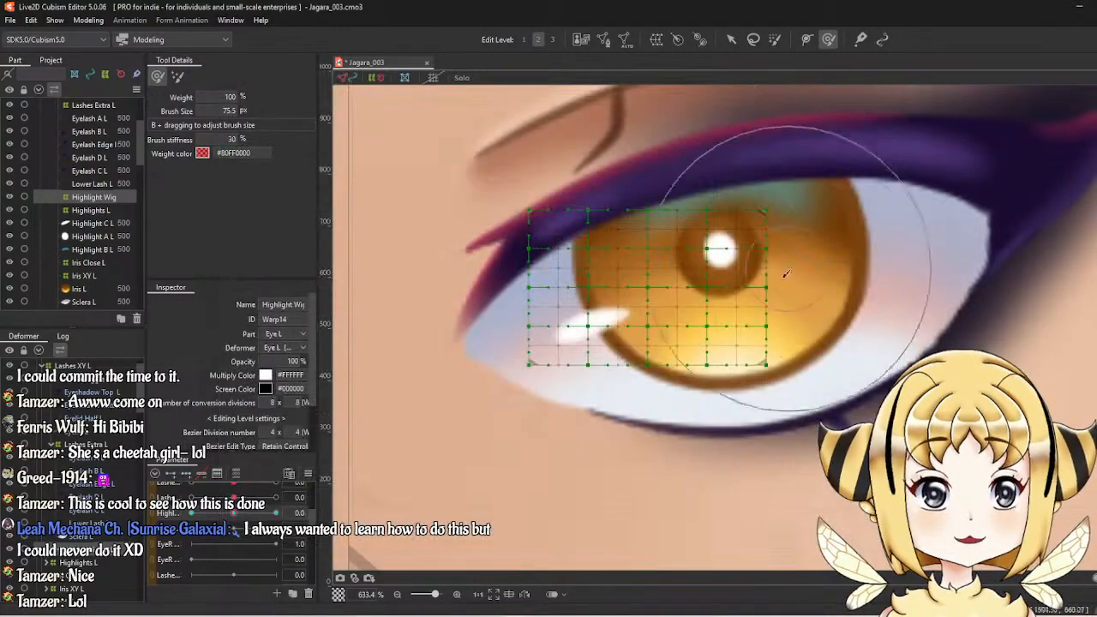
Swap the Highlight Wiggle L keyforms back so 1.0 holds the upward shape, and return the parameter to 0.0.
mouse_move(561, 291)
mouse_down()
mouse_move(596, 364)
mouse_move(574, 223)
mouse_up()
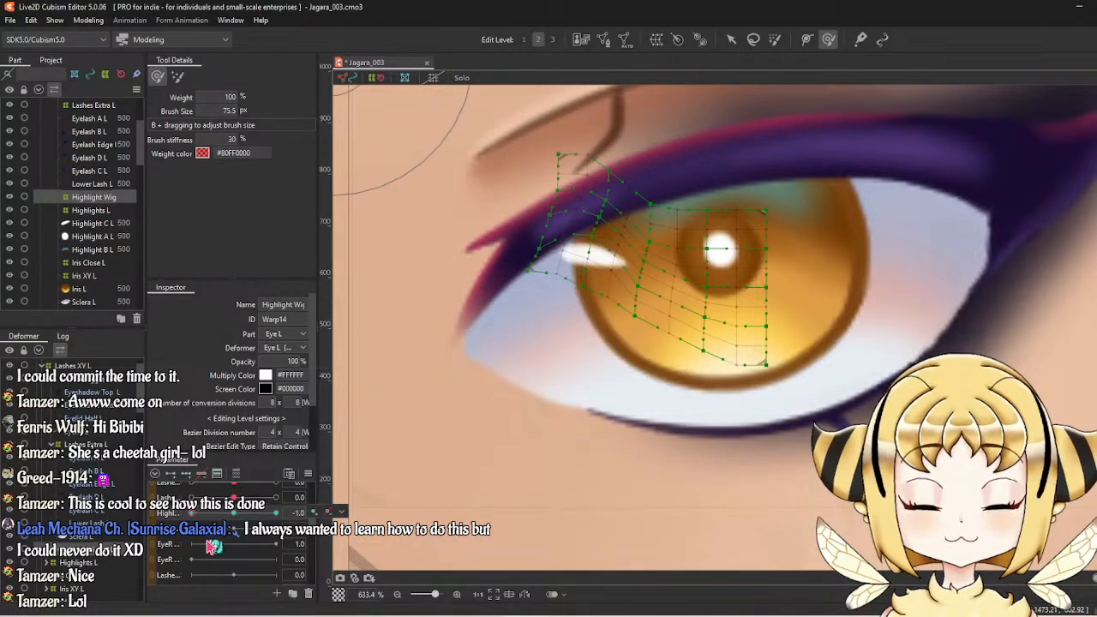
click(351, 516)
click(359, 529)
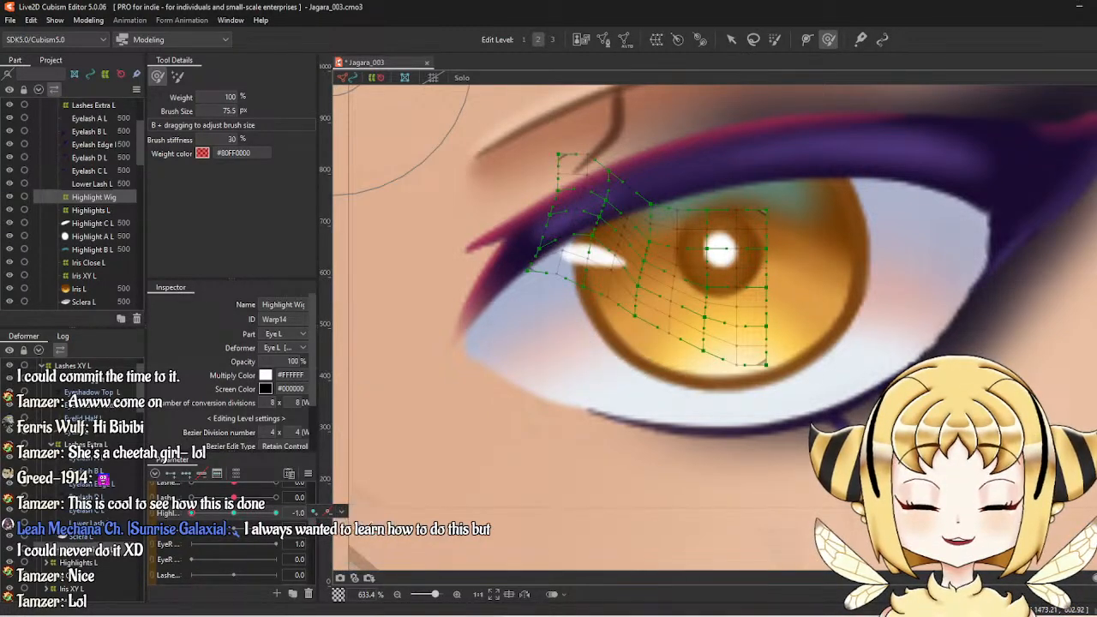
click(252, 535)
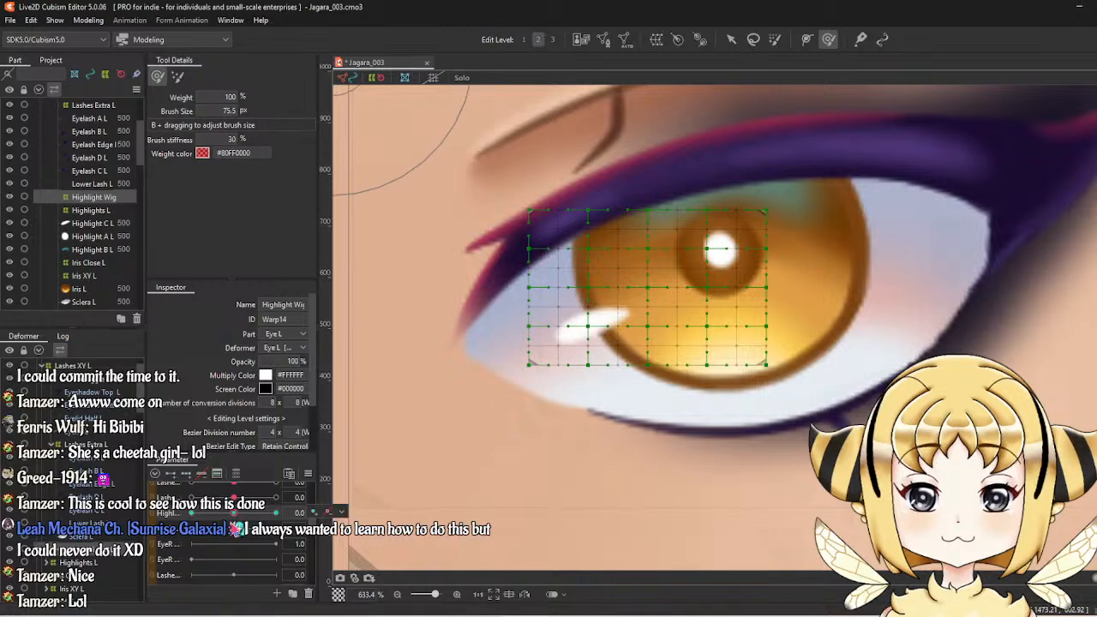
drag(238, 518, 283, 501)
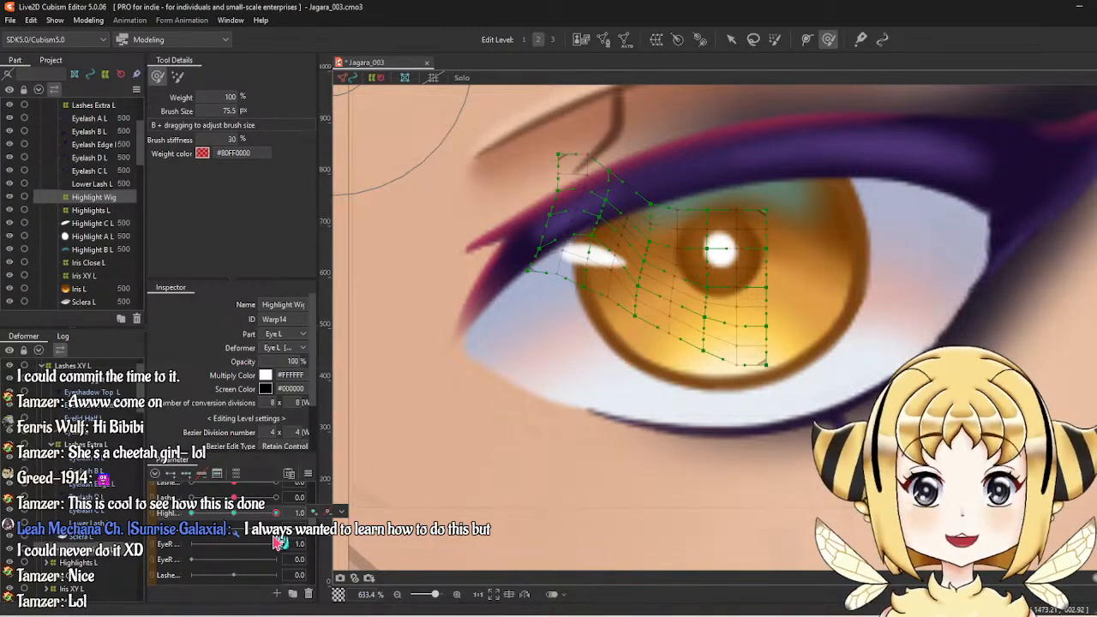
click(236, 514)
Examine how the left eye's highlights react to the physics in a close-up preview.
click(89, 20)
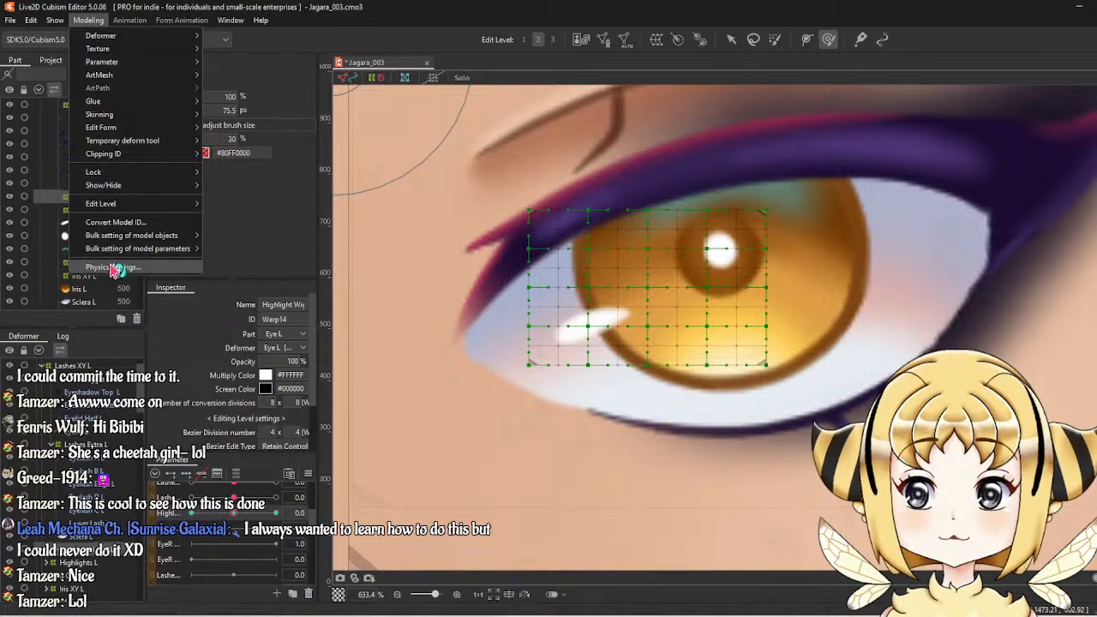
click(114, 268)
scroll(865, 214, up, 5)
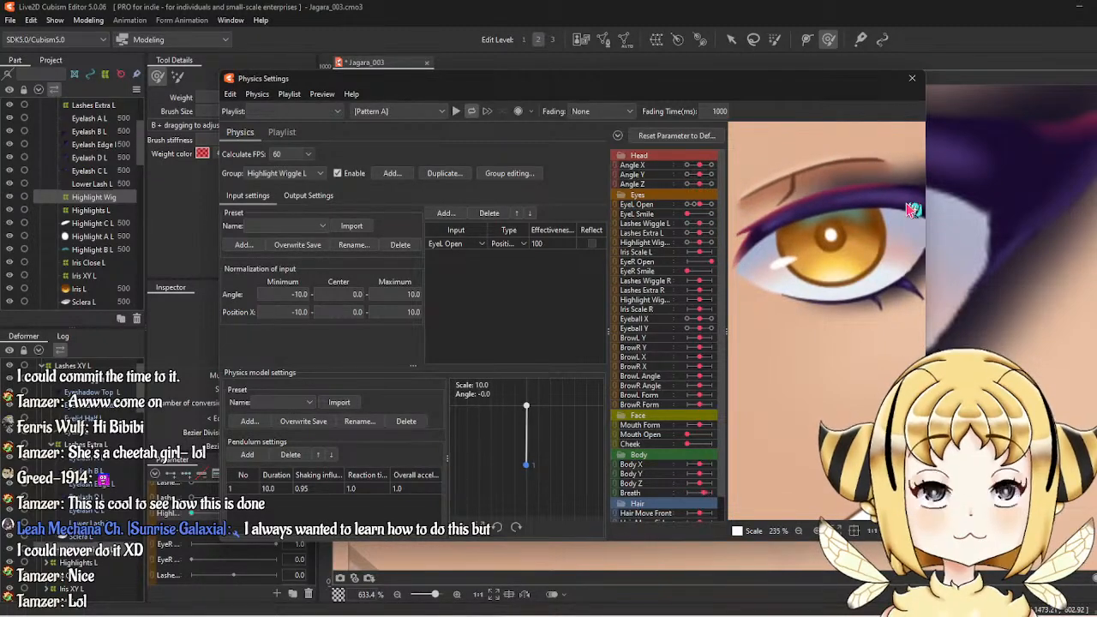
click(912, 78)
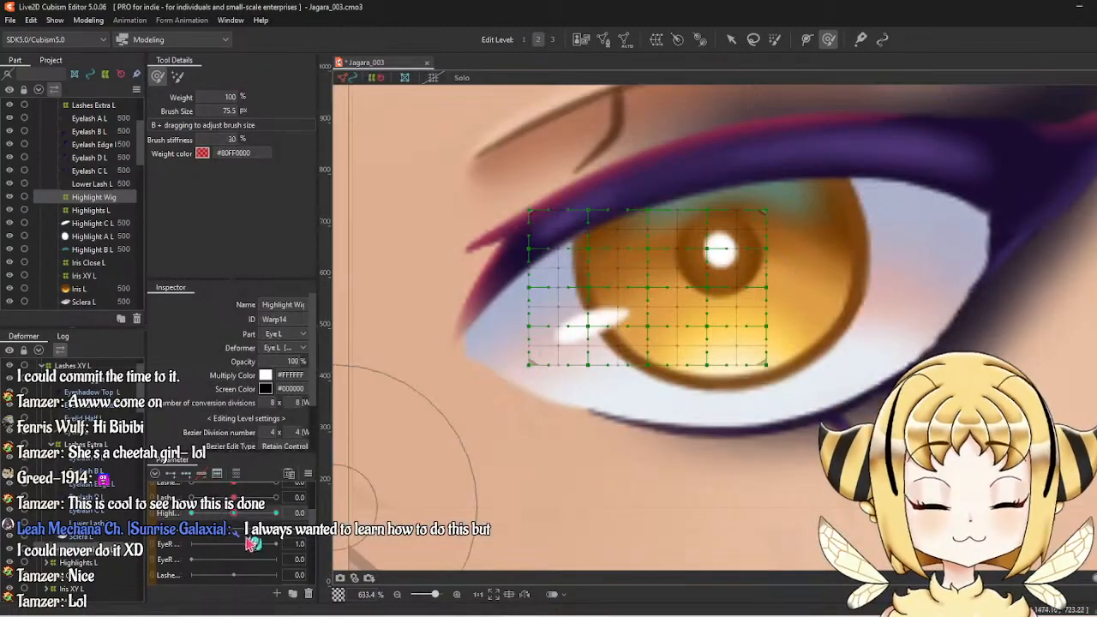
Set the Highlight Wiggle L pendulum's duration to 7.6 and its shaking influence to 0.97.
click(88, 20)
click(103, 276)
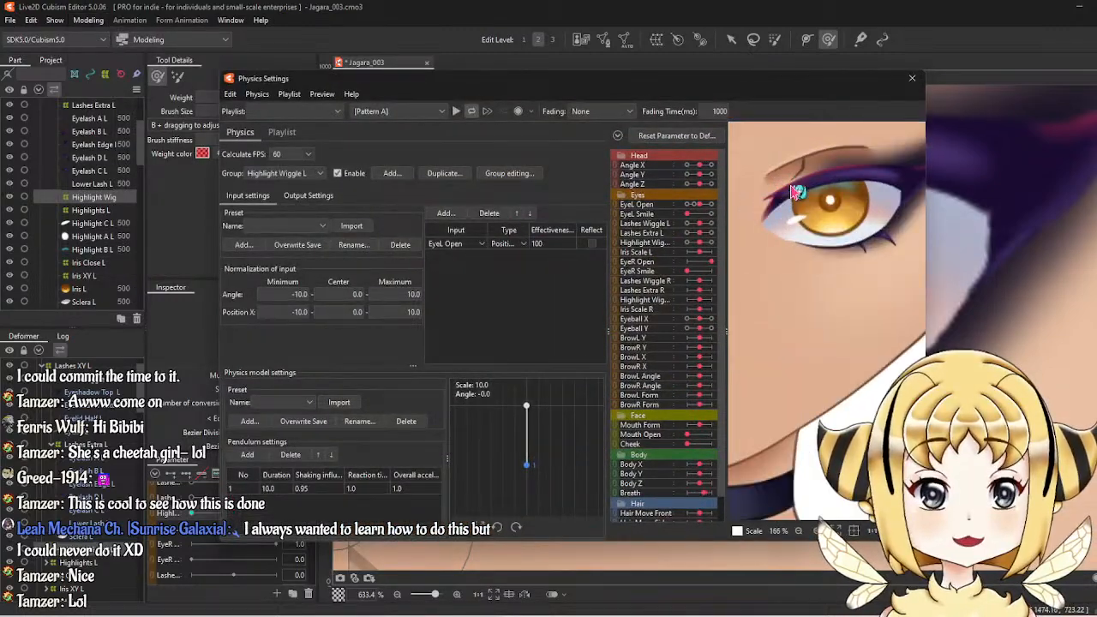
drag(268, 488, 264, 489)
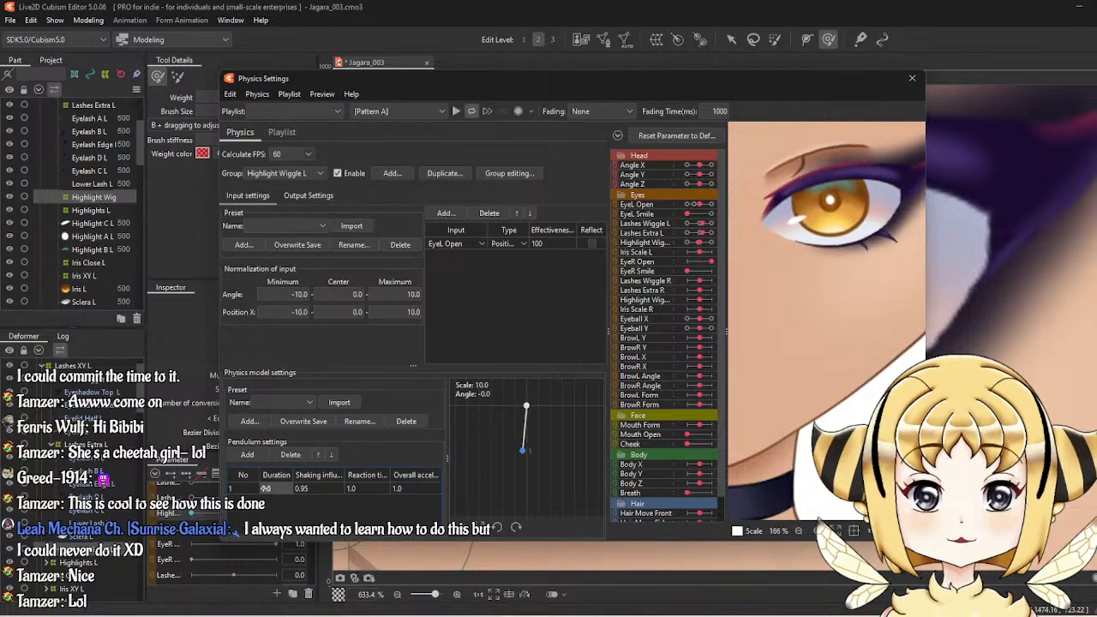
drag(265, 489, 321, 490)
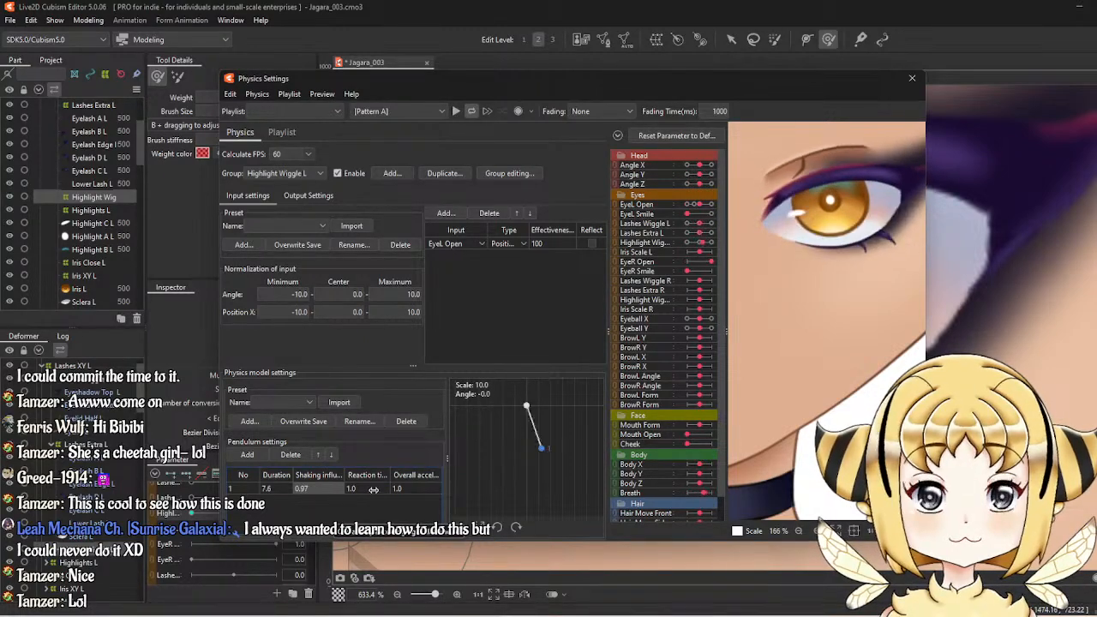
Raise the Highlight Wiggle L pendulum's duration to 9.0 and judge the motion at different preview distances.
scroll(772, 307, down, 3)
scroll(772, 307, down, 4)
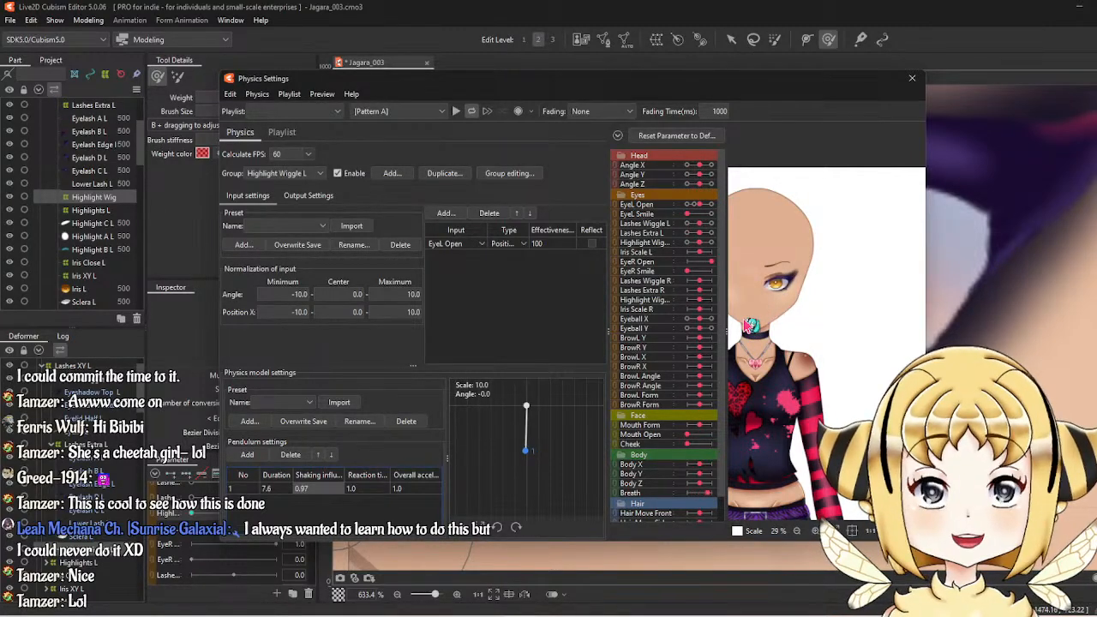
scroll(750, 325, up, 4)
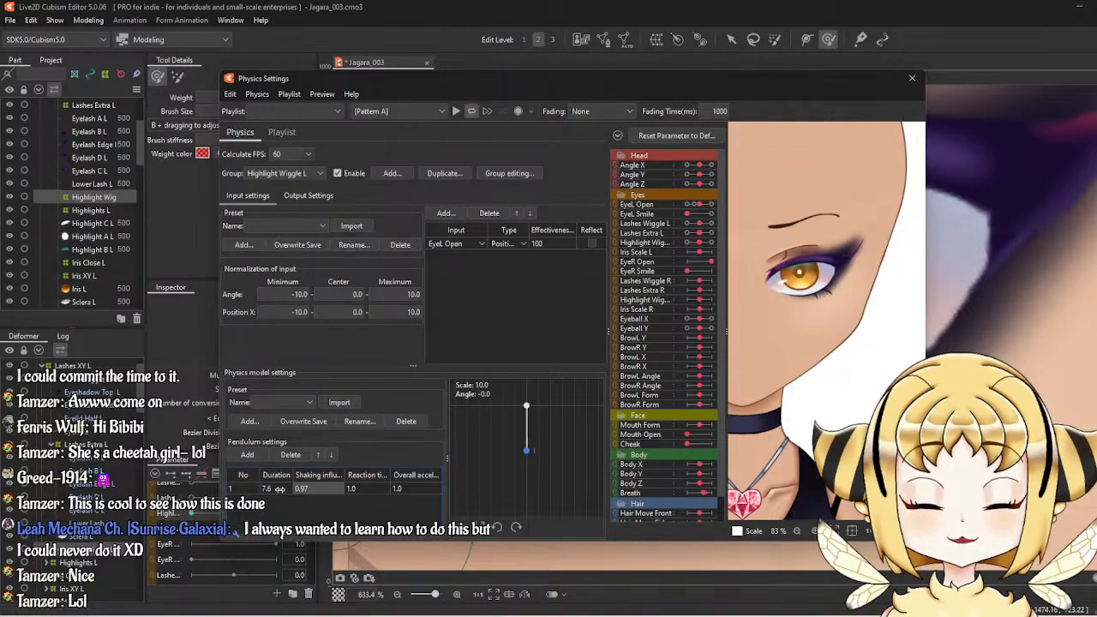
drag(274, 489, 295, 488)
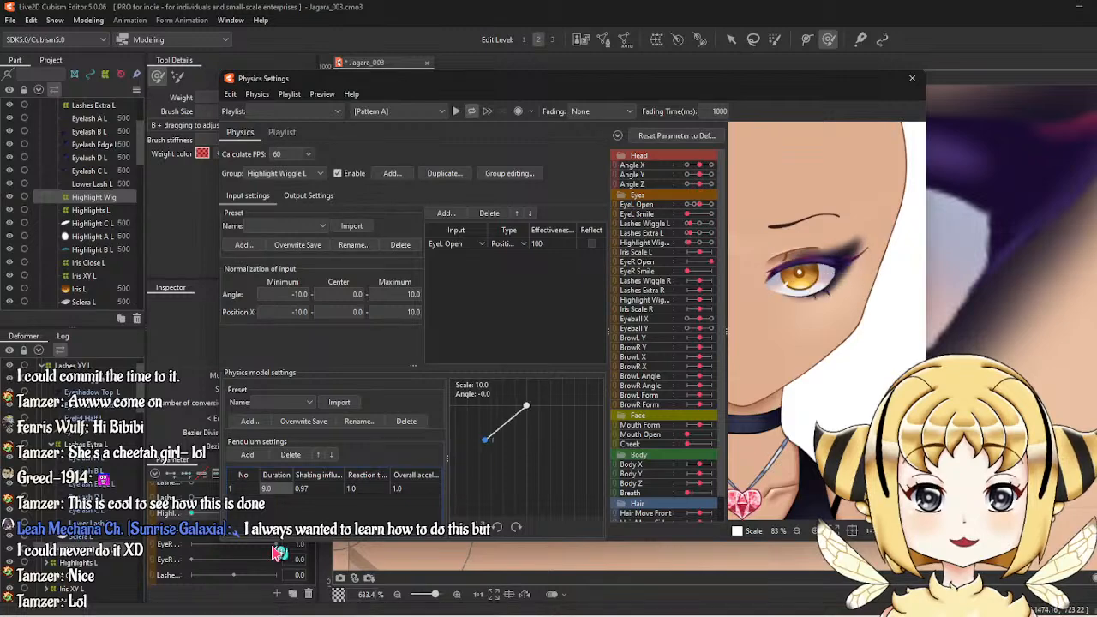
scroll(754, 382, down, 3)
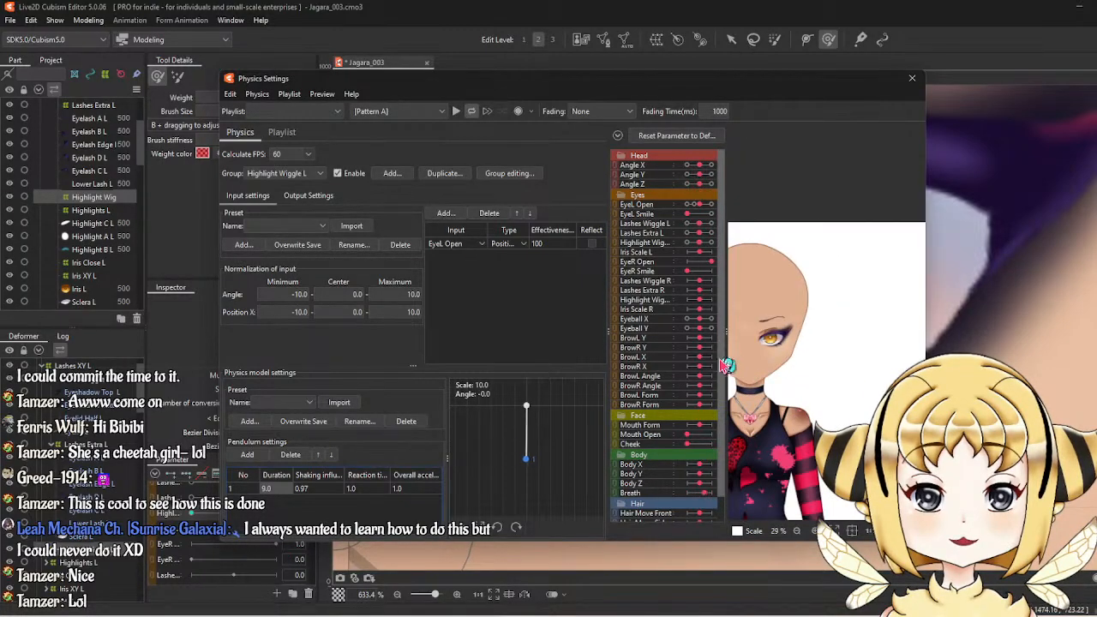
scroll(753, 364, up, 2)
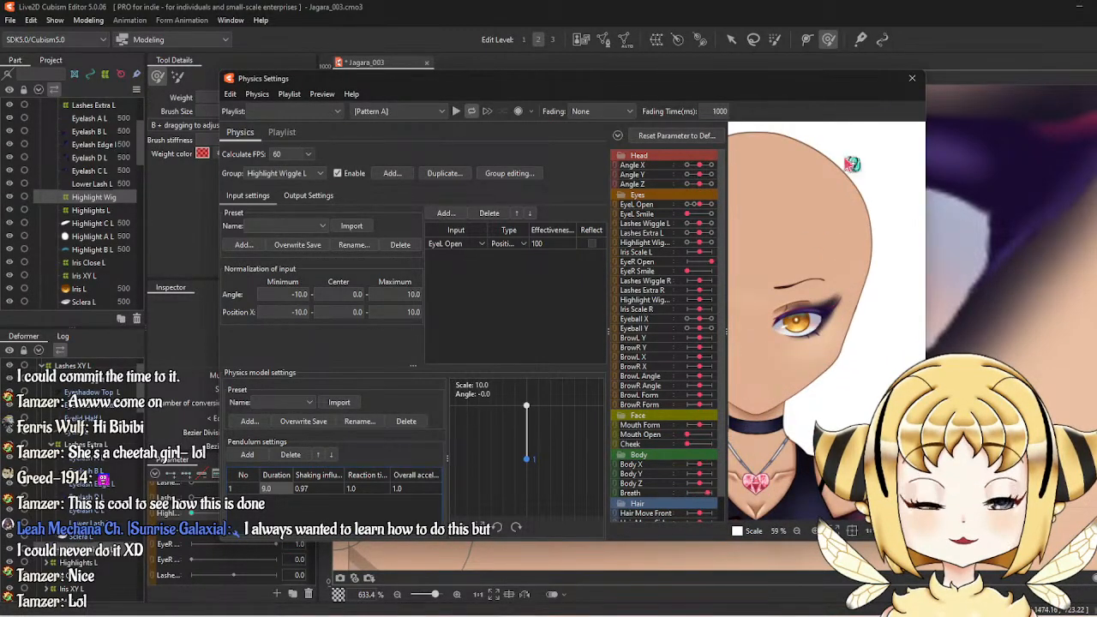
At Highlight Wiggle L value 1.0, brush the deformer's outer and lower areas slightly upward, and return the parameter to 0.0.
click(911, 78)
drag(257, 516, 271, 515)
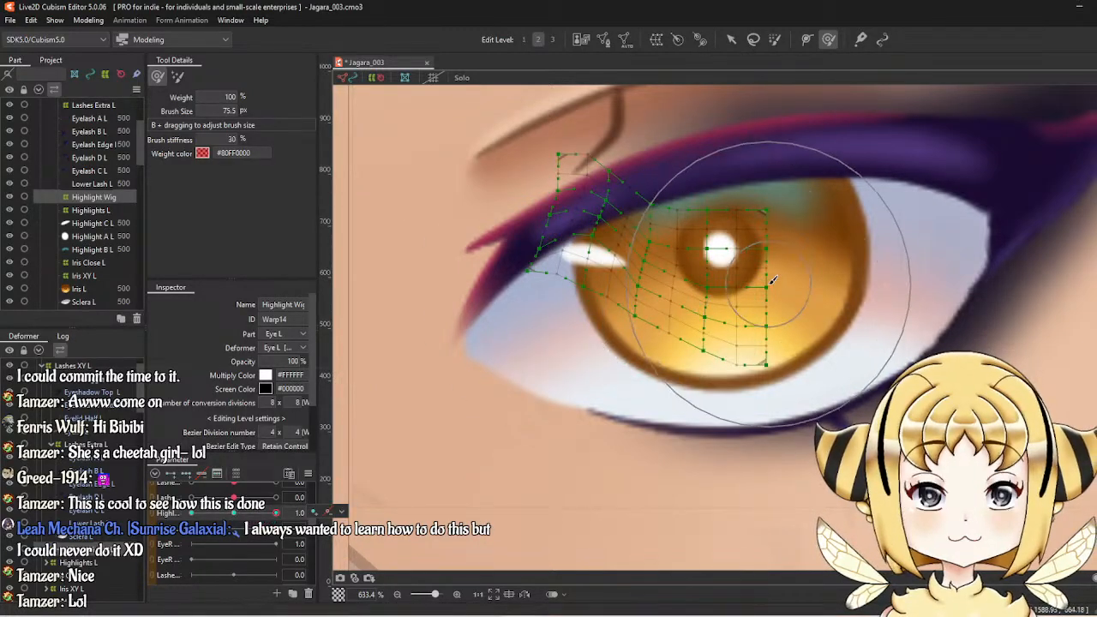
click(821, 315)
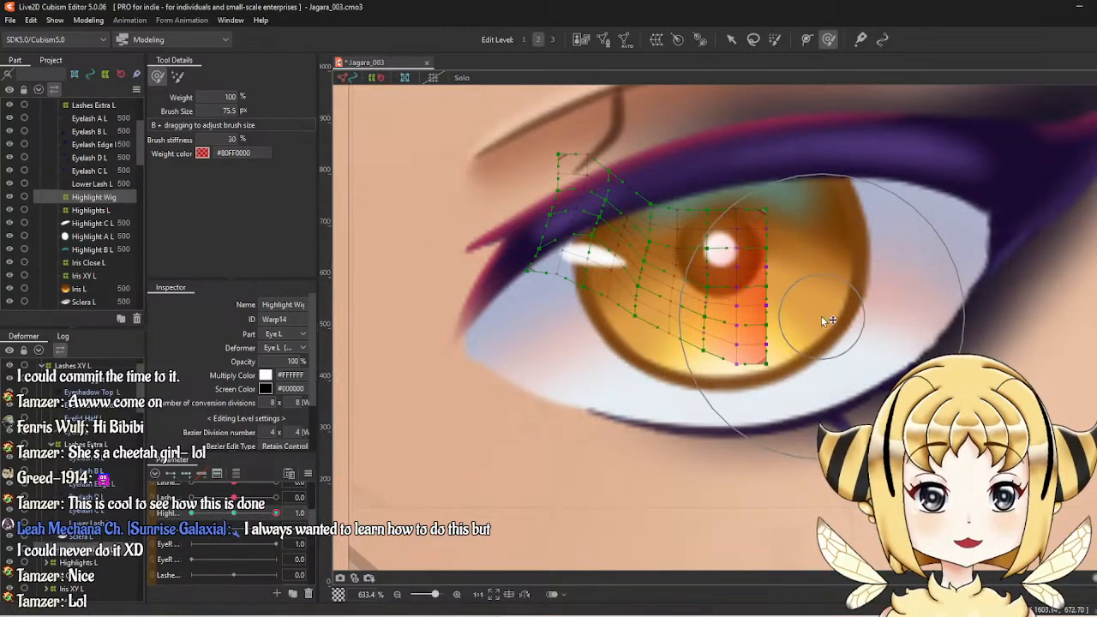
drag(795, 359, 792, 346)
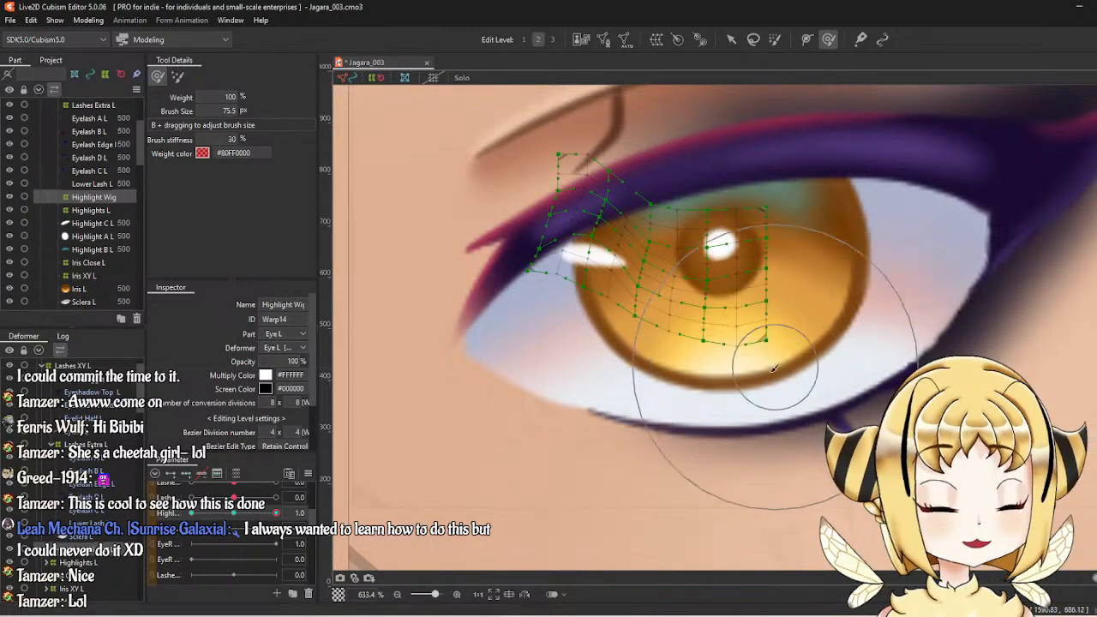
drag(704, 426, 704, 415)
drag(270, 516, 192, 512)
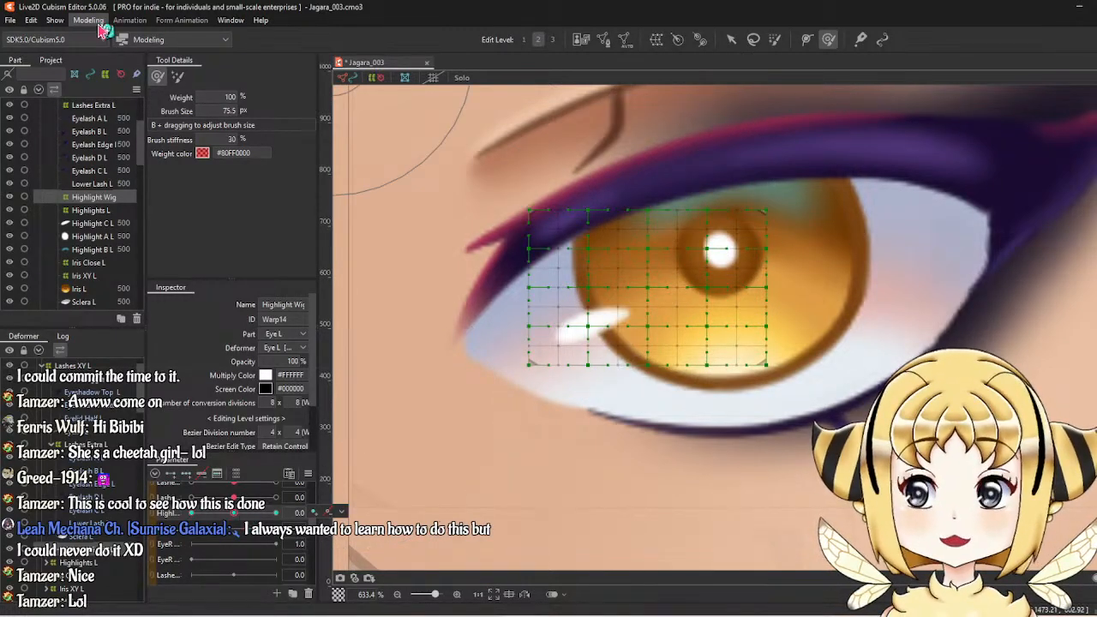
Check the Highlight Wiggle L deformation at value 1.0, and preview its physics on the left eye both close up and from farther away.
drag(246, 514, 296, 513)
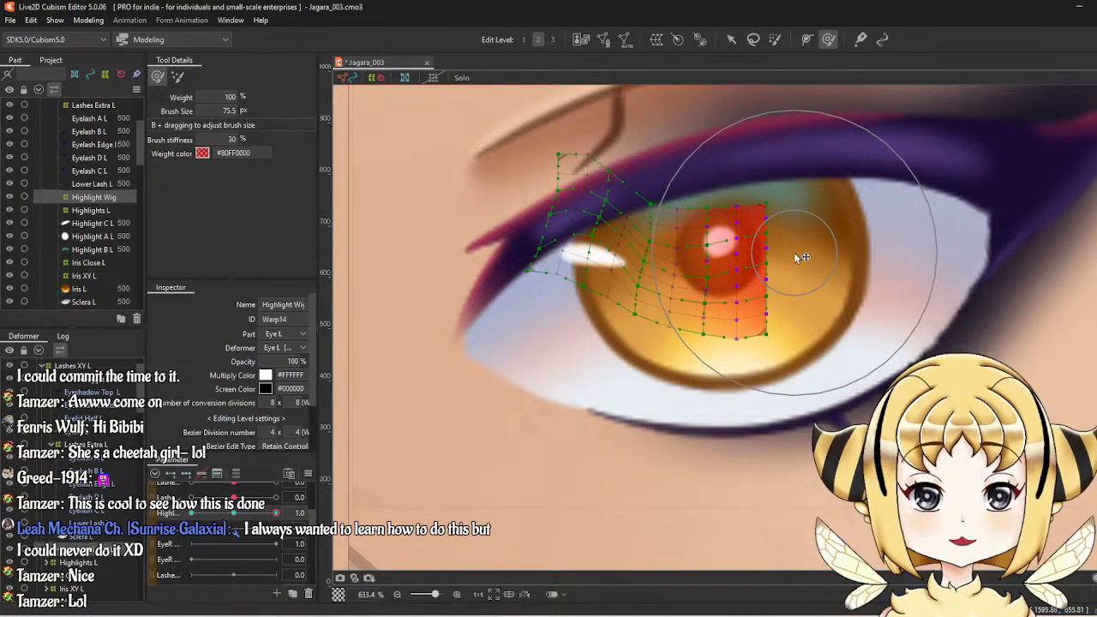
click(88, 20)
click(129, 268)
scroll(788, 260, up, 10)
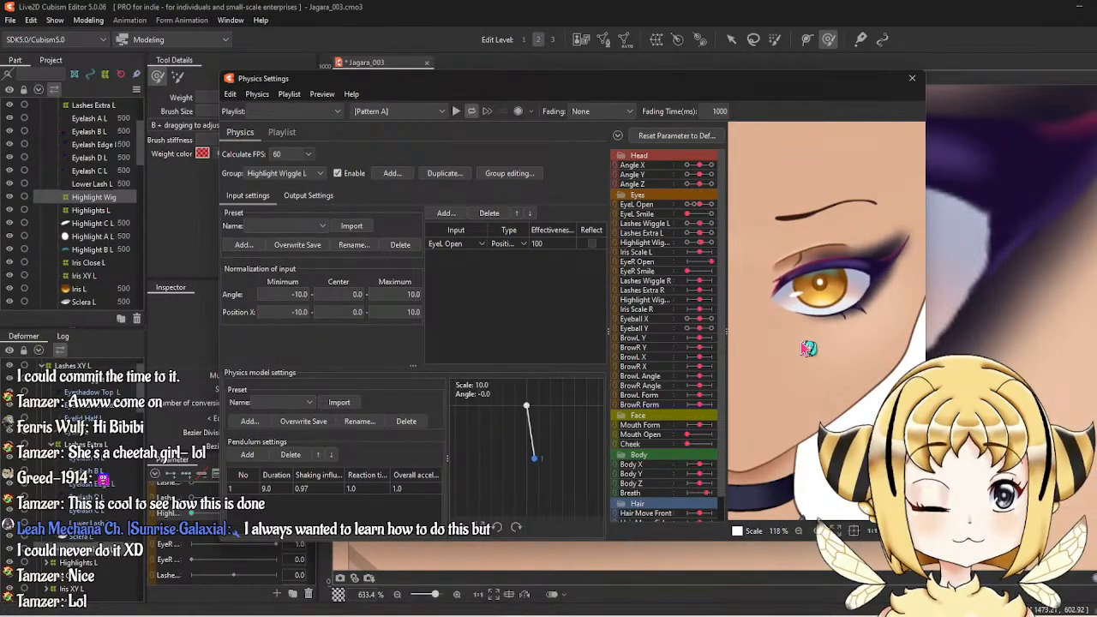
scroll(806, 349, down, 5)
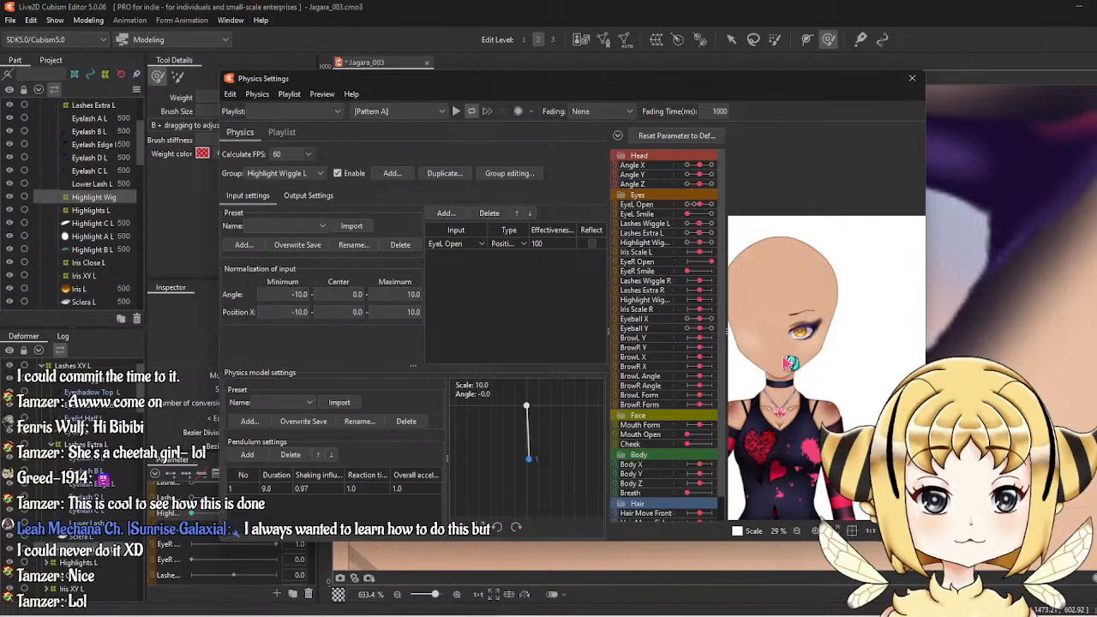
click(911, 78)
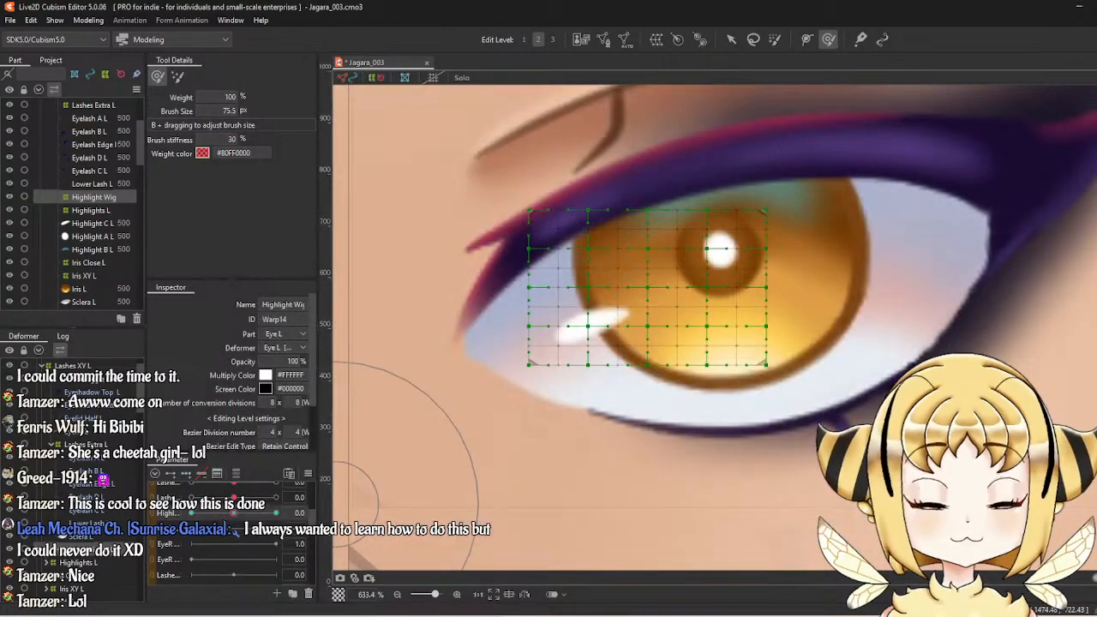
Brush the highlight wiggle deformer's outer side downward at Highlight Wiggle L value 1.0, and its outer lower corner upward at -1.0.
click(276, 513)
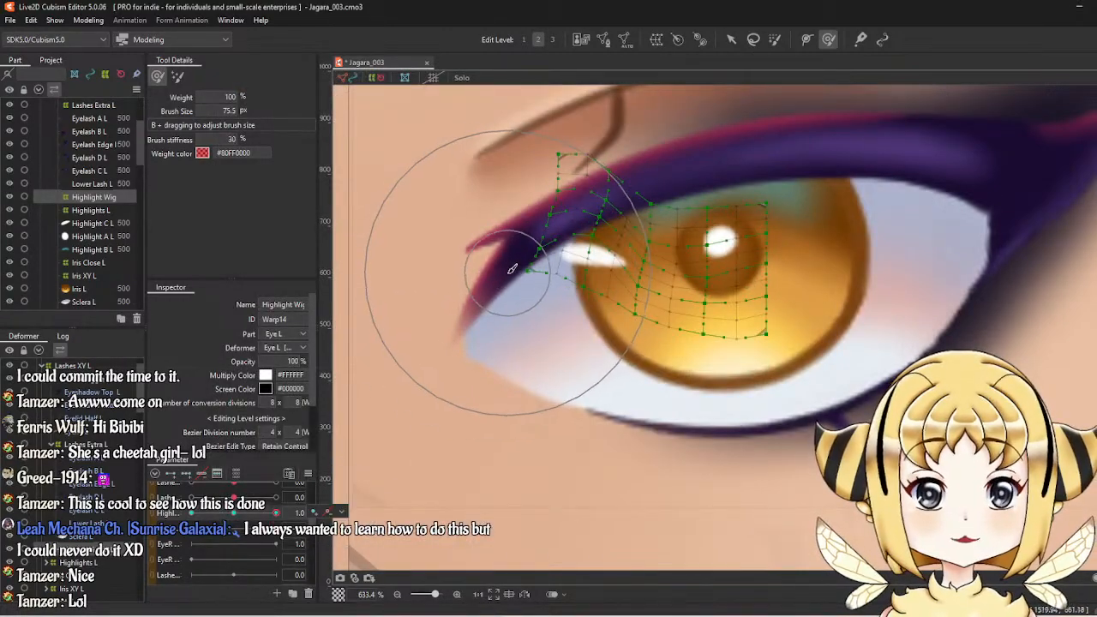
drag(529, 263, 527, 302)
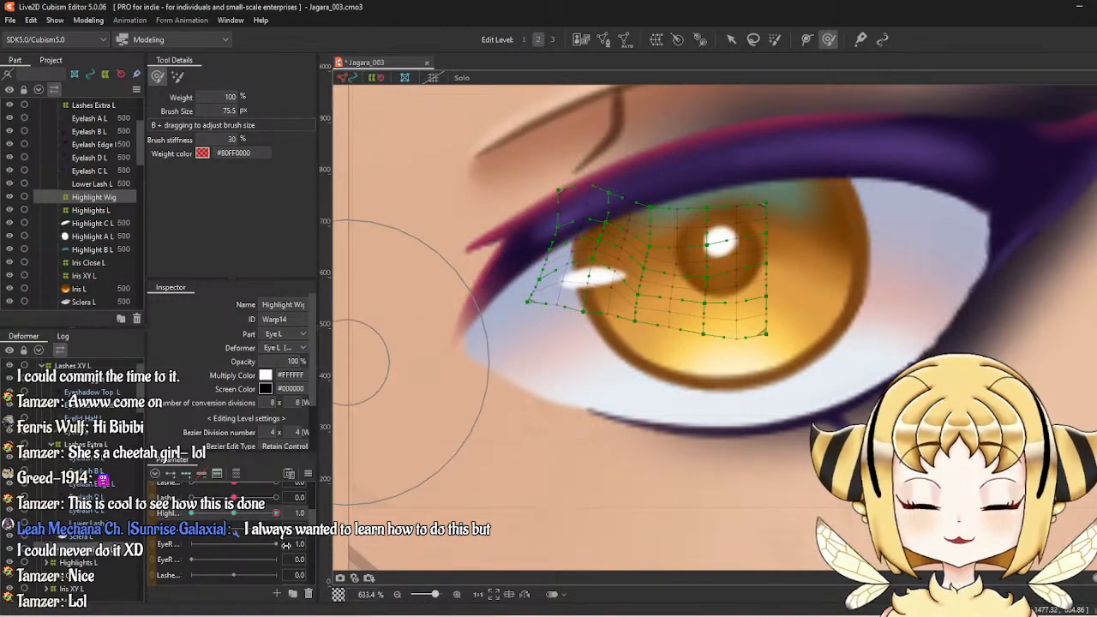
drag(276, 512, 190, 513)
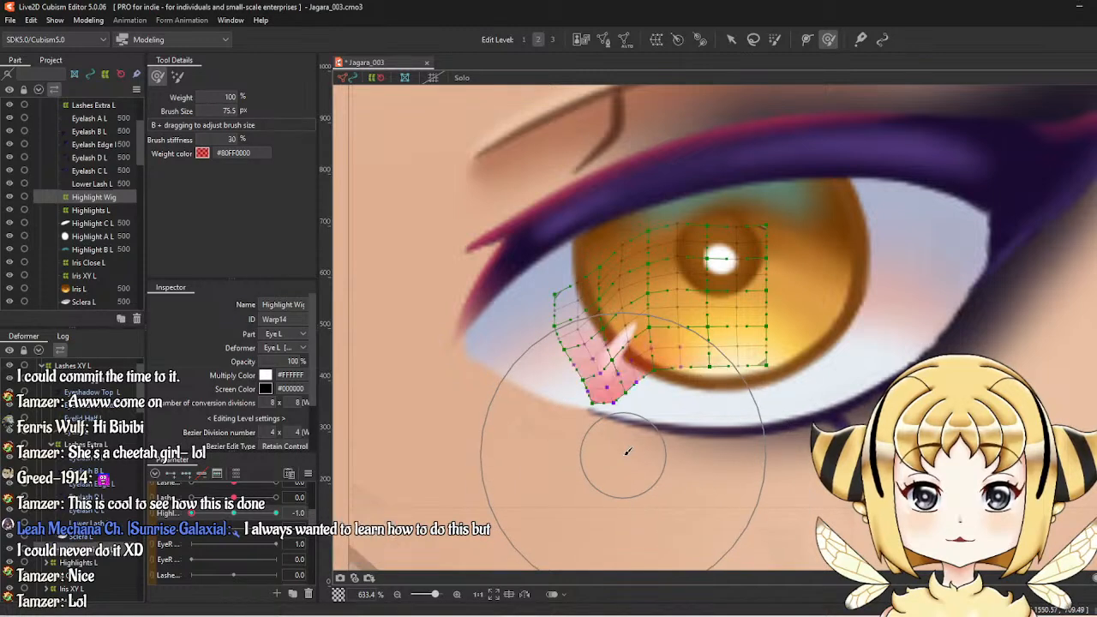
mouse_move(615, 437)
mouse_down()
mouse_move(636, 474)
mouse_move(604, 448)
mouse_move(573, 456)
mouse_move(544, 417)
mouse_up()
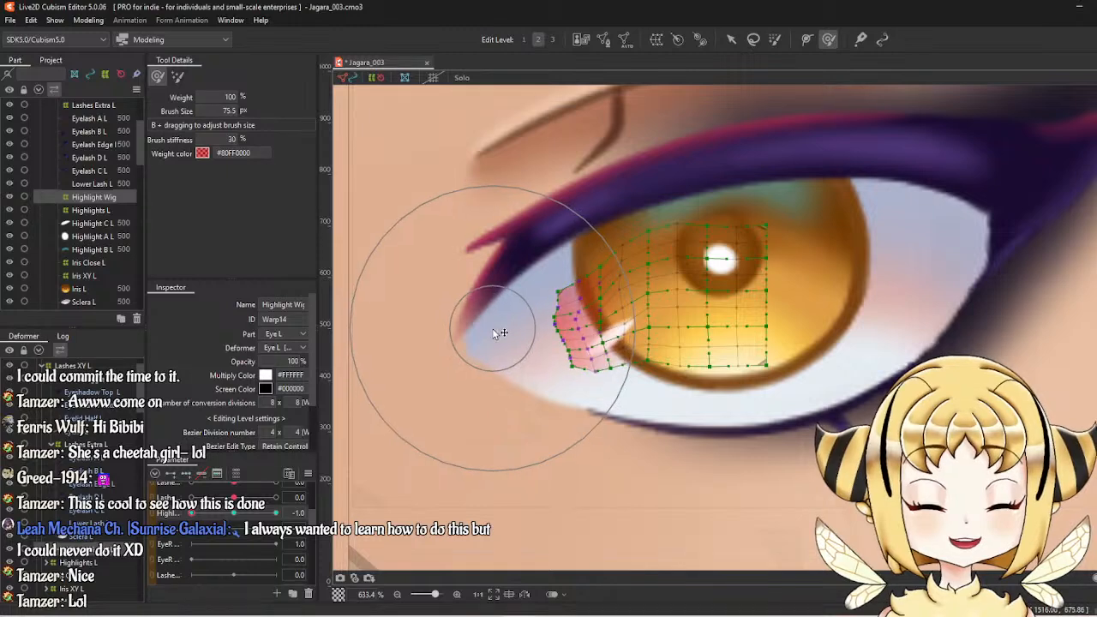
Preview the reshaped highlight wiggle in a close-up of the left eye in the physics settings.
click(88, 20)
click(112, 269)
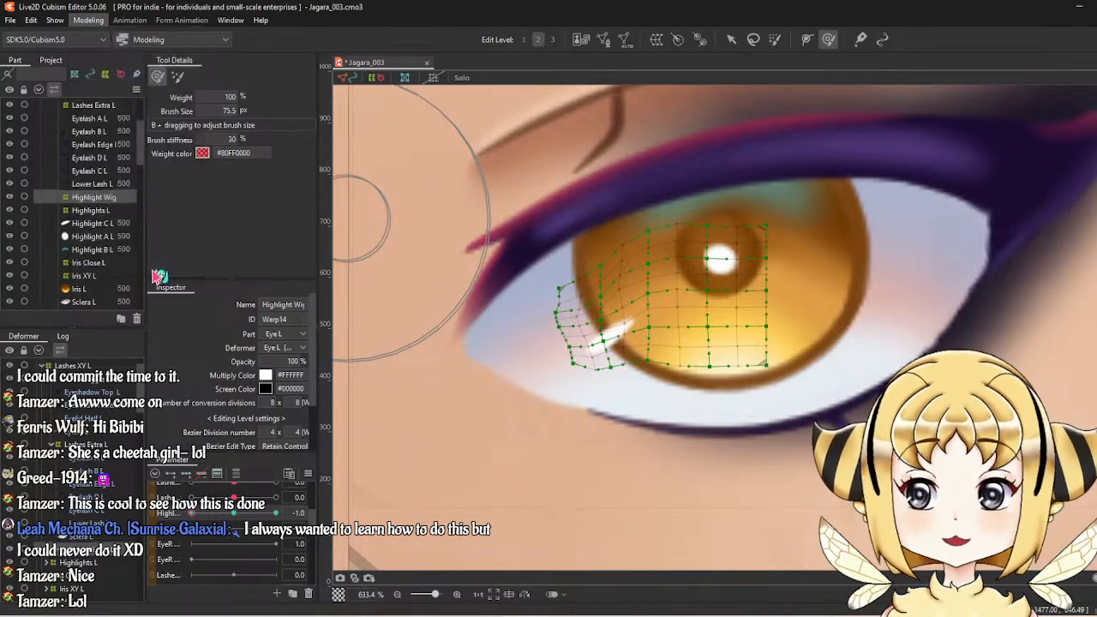
scroll(818, 261, up, 6)
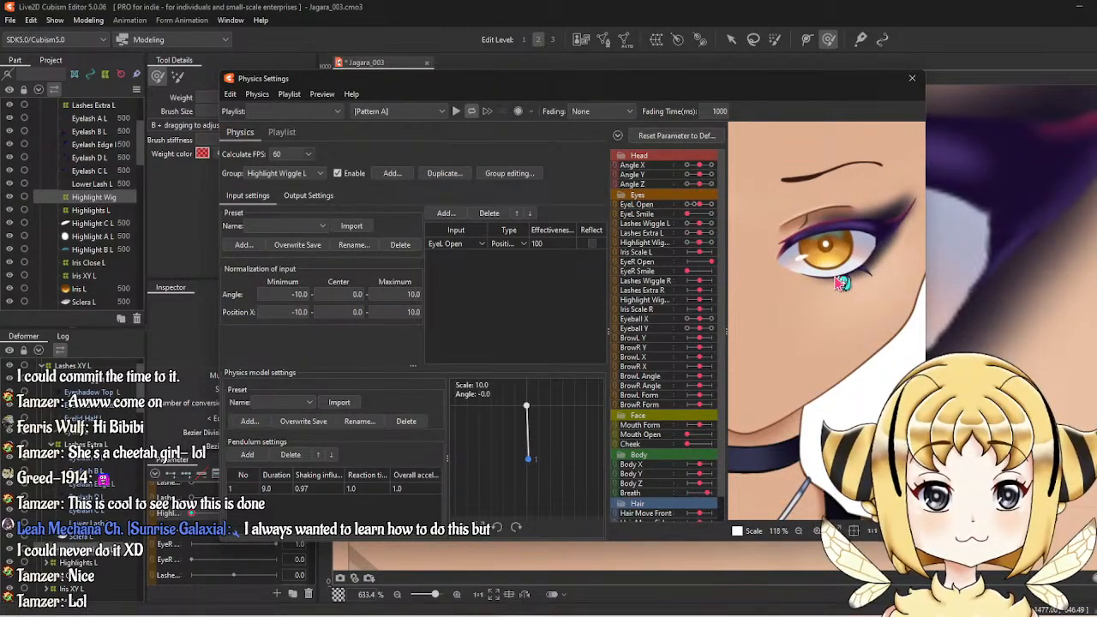
click(911, 78)
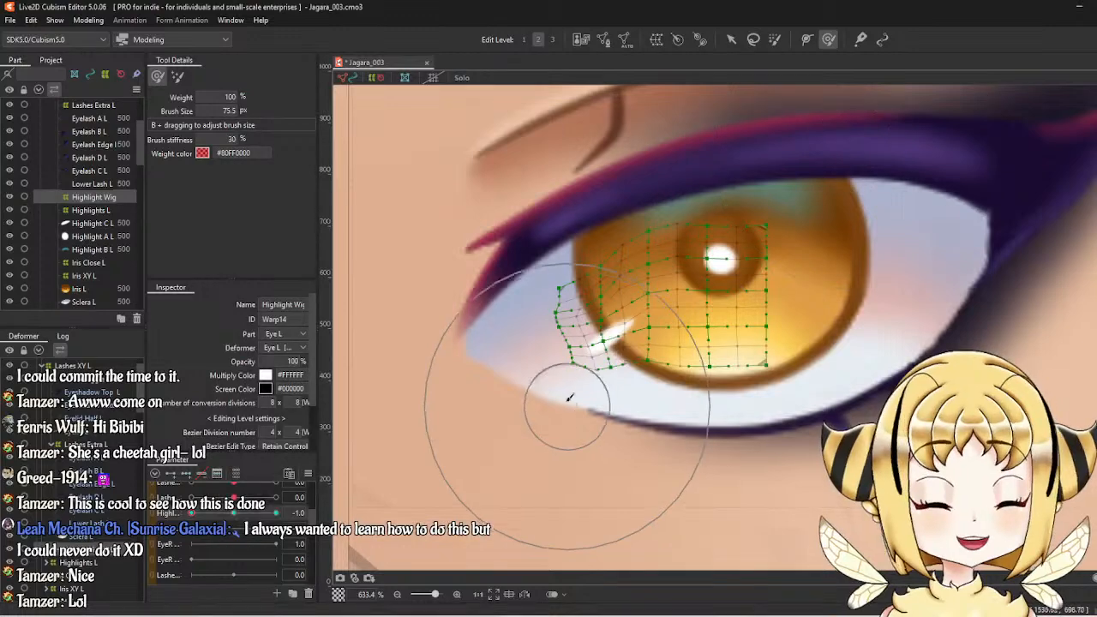
Raise the highlight wiggle warp's lower inner end at parameter value 1, nudge it toward the inner eye corner at -1, and reset to 0.
drag(252, 513, 318, 513)
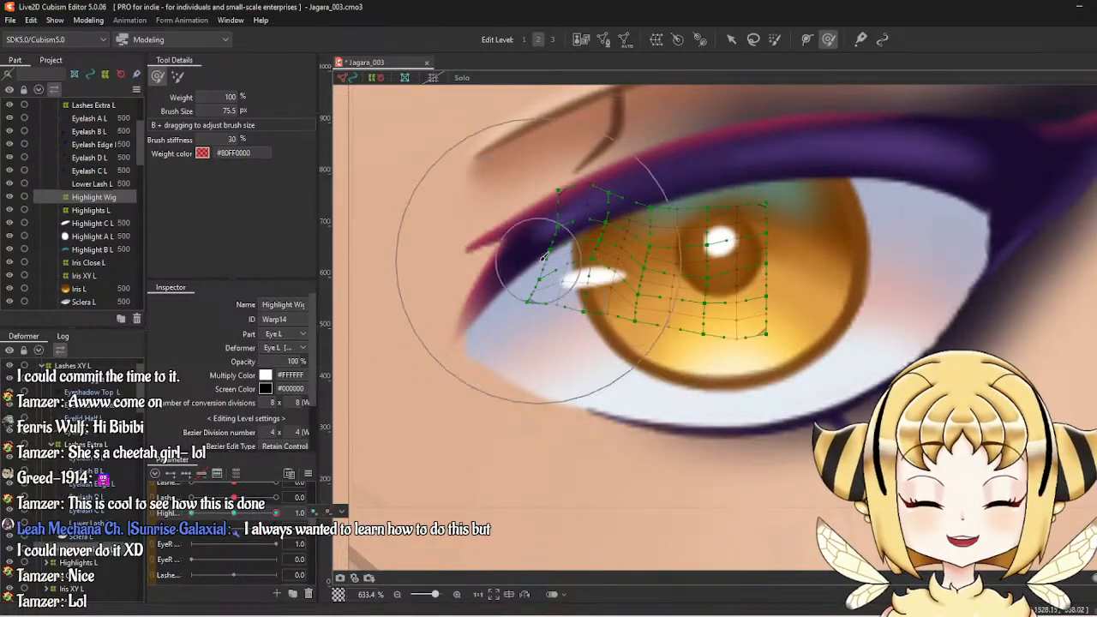
drag(526, 310, 528, 304)
drag(529, 313, 523, 305)
drag(277, 511, 190, 513)
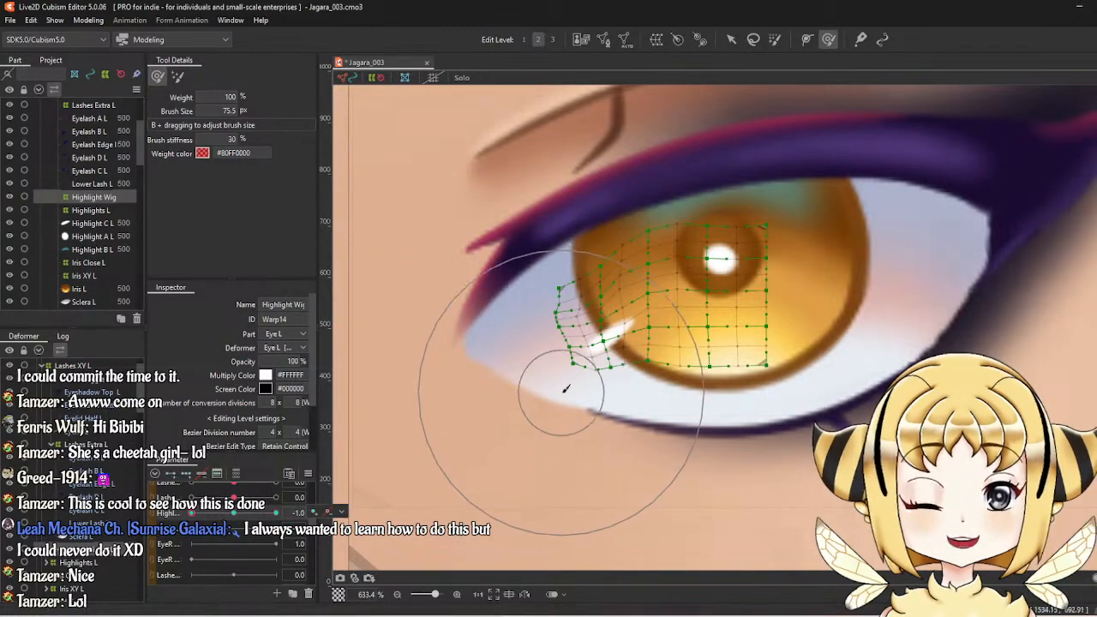
drag(553, 388, 534, 382)
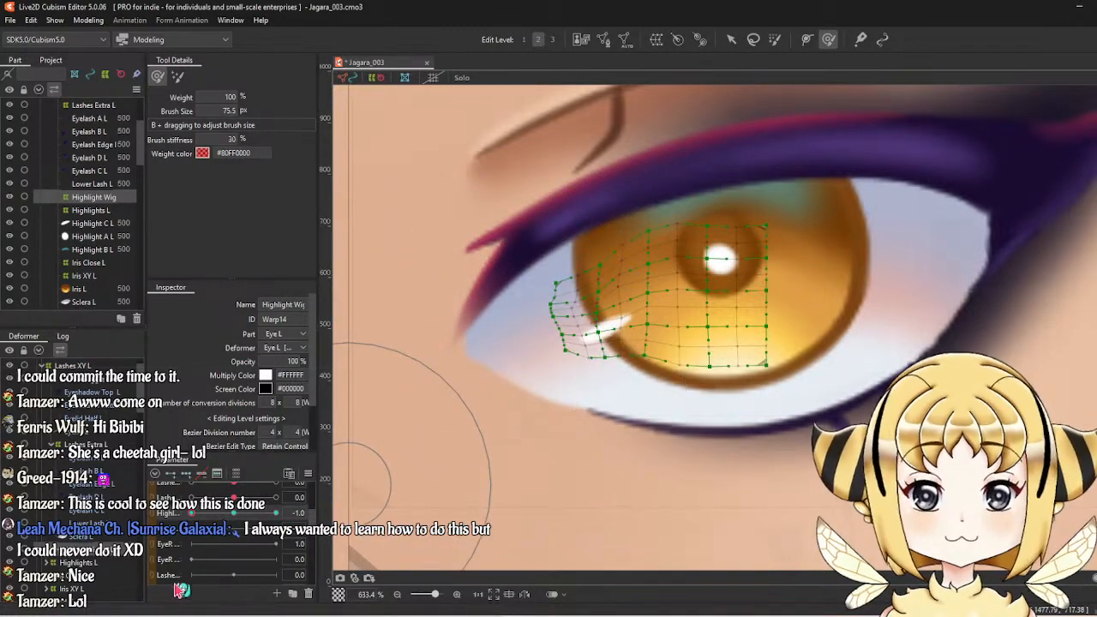
drag(206, 519, 233, 480)
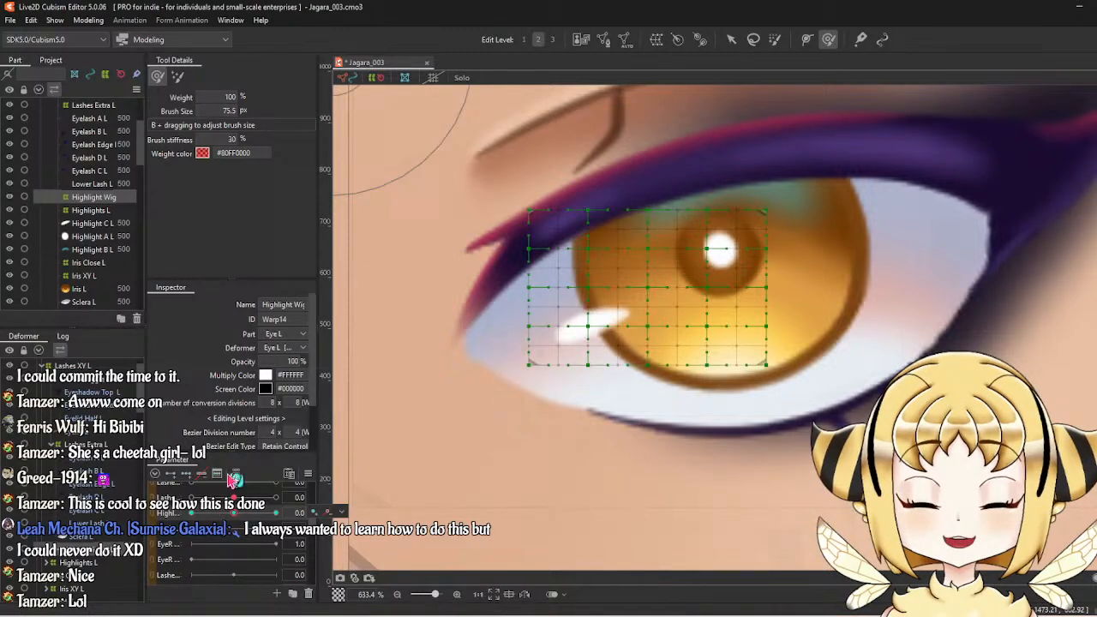
Preview the Highlight Wiggle L physics on a close-up of the left eye.
click(88, 19)
click(111, 266)
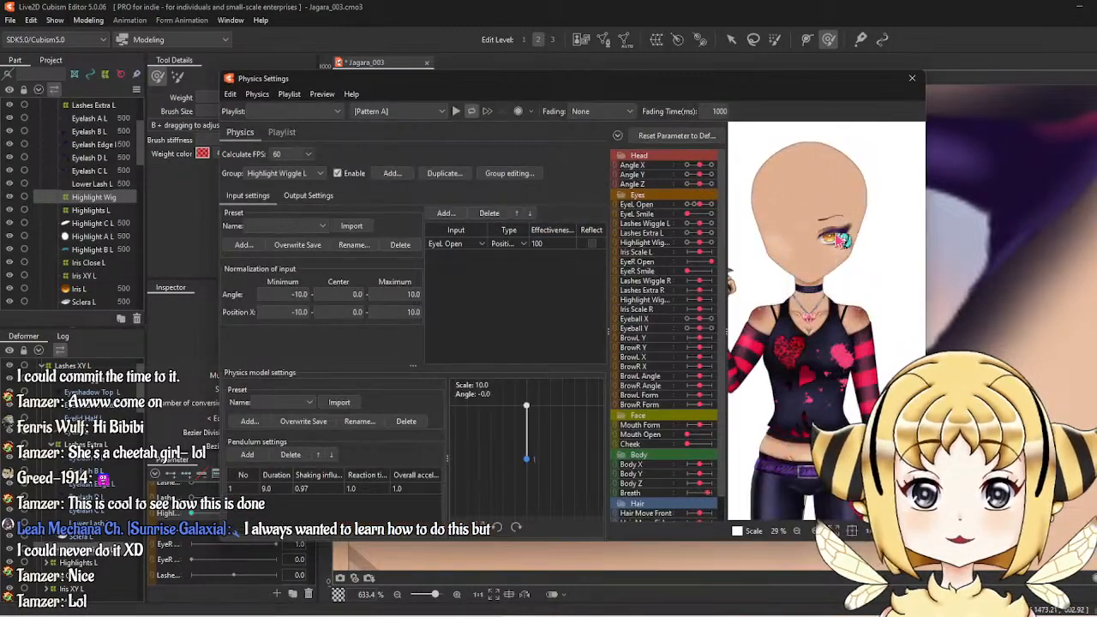
scroll(842, 240, up, 5)
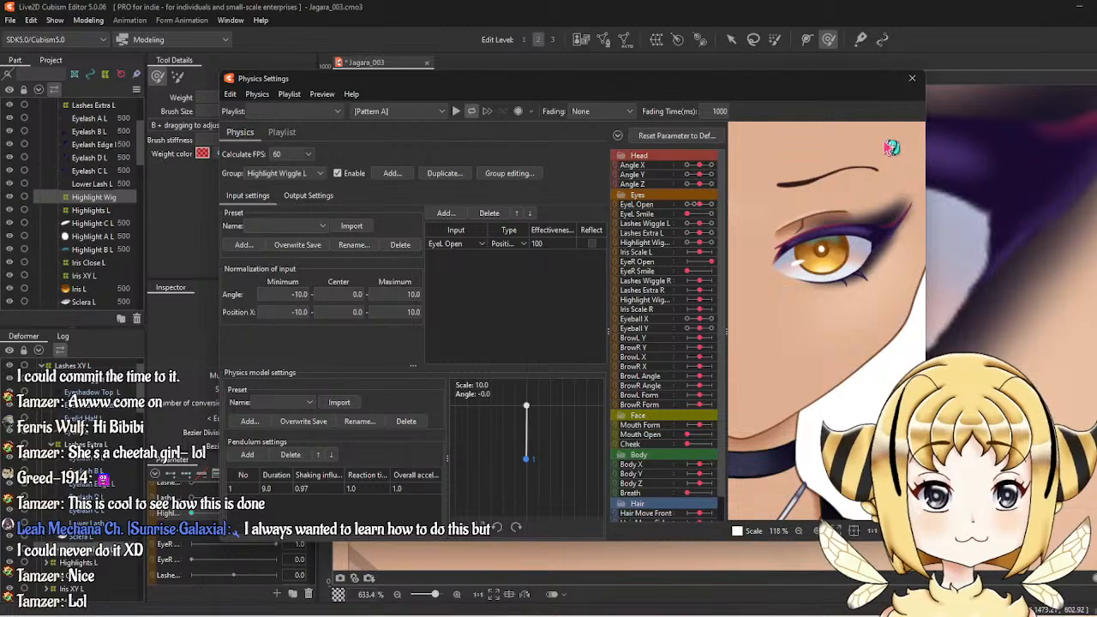
click(912, 79)
Shift the highlight warp's inner end toward the iris at value 1 and farther toward the inner eye corner at -1, and reset to 0.
click(272, 514)
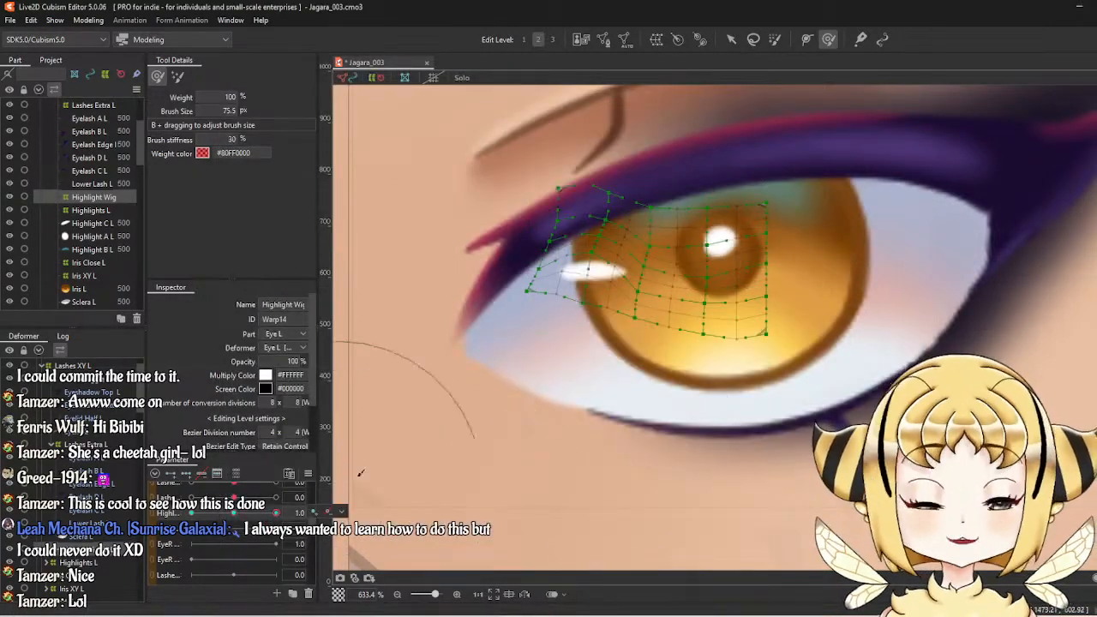
mouse_move(458, 375)
mouse_down()
mouse_move(573, 306)
mouse_move(532, 309)
mouse_move(574, 314)
mouse_up()
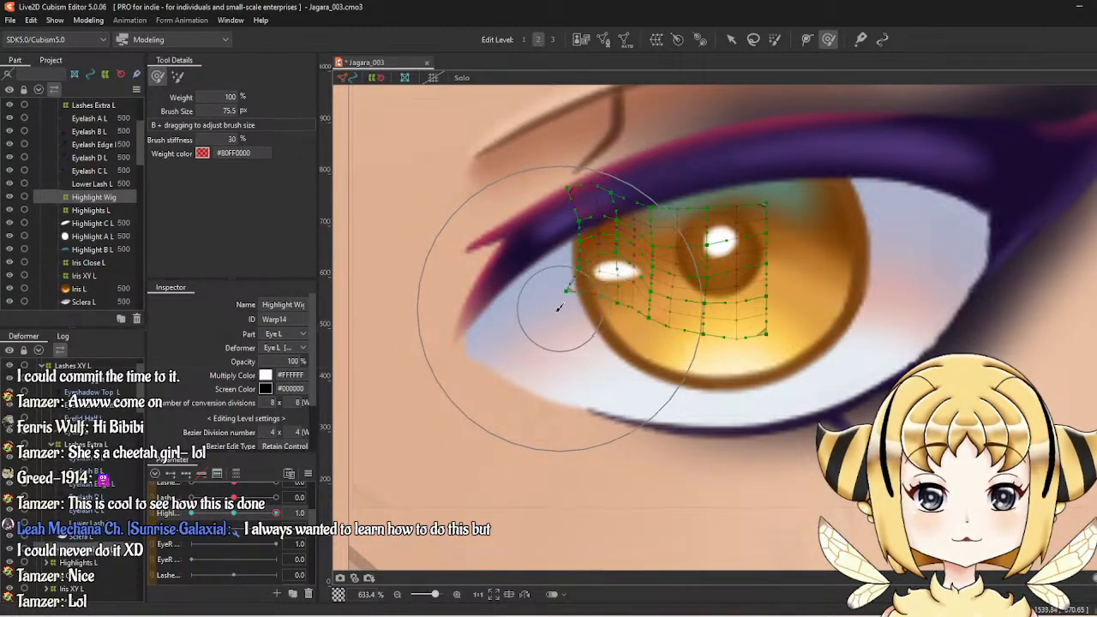
drag(276, 513, 159, 518)
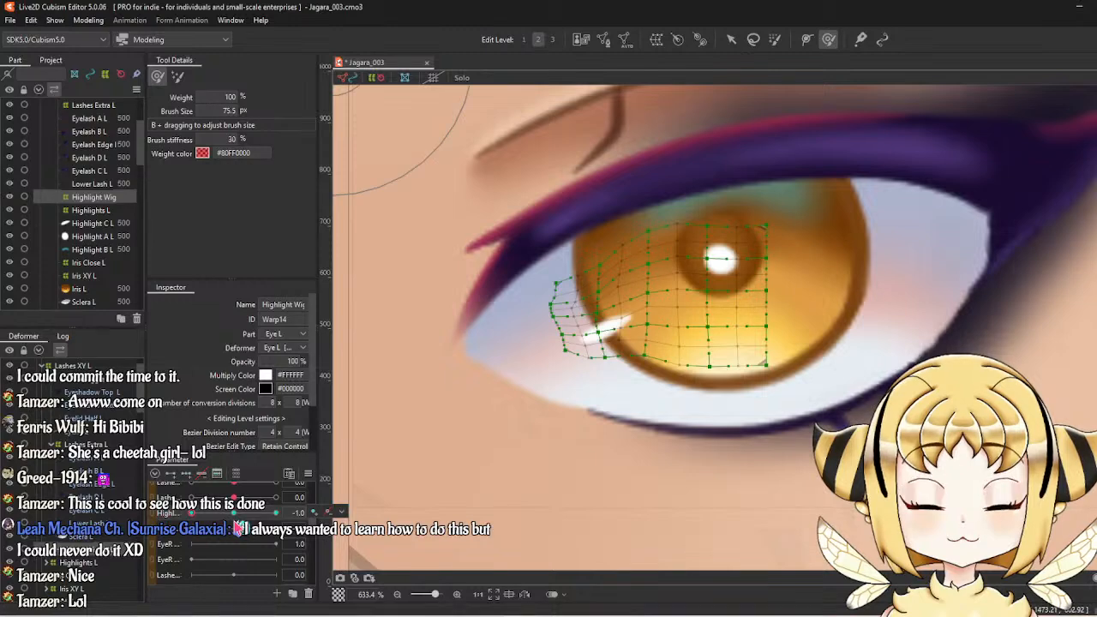
mouse_move(563, 355)
mouse_down()
mouse_move(553, 370)
mouse_move(534, 369)
mouse_up()
click(89, 20)
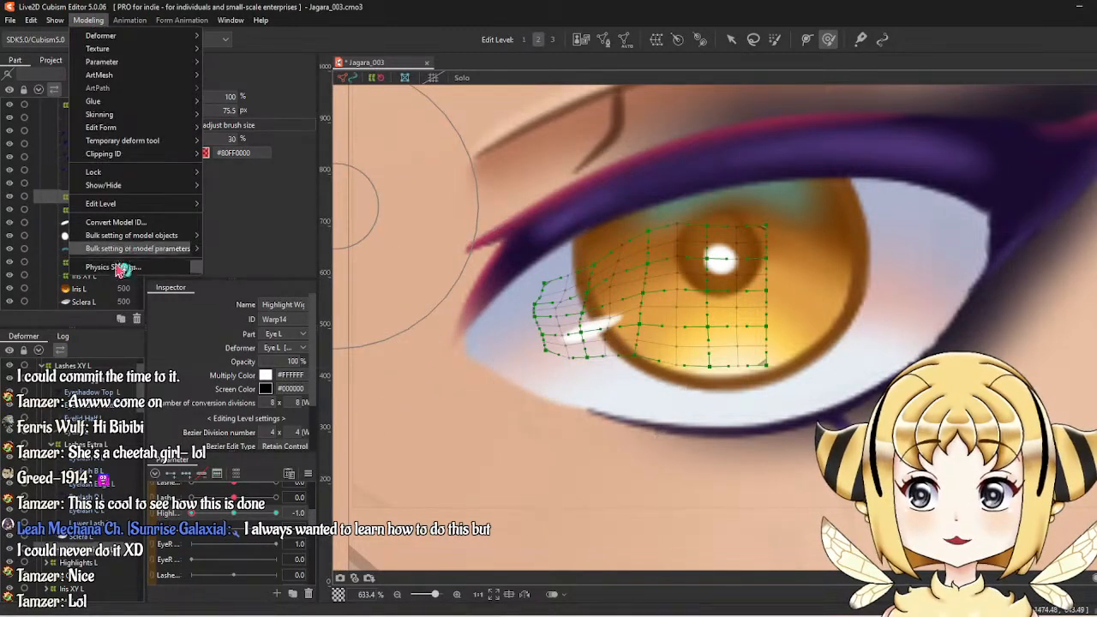
click(237, 515)
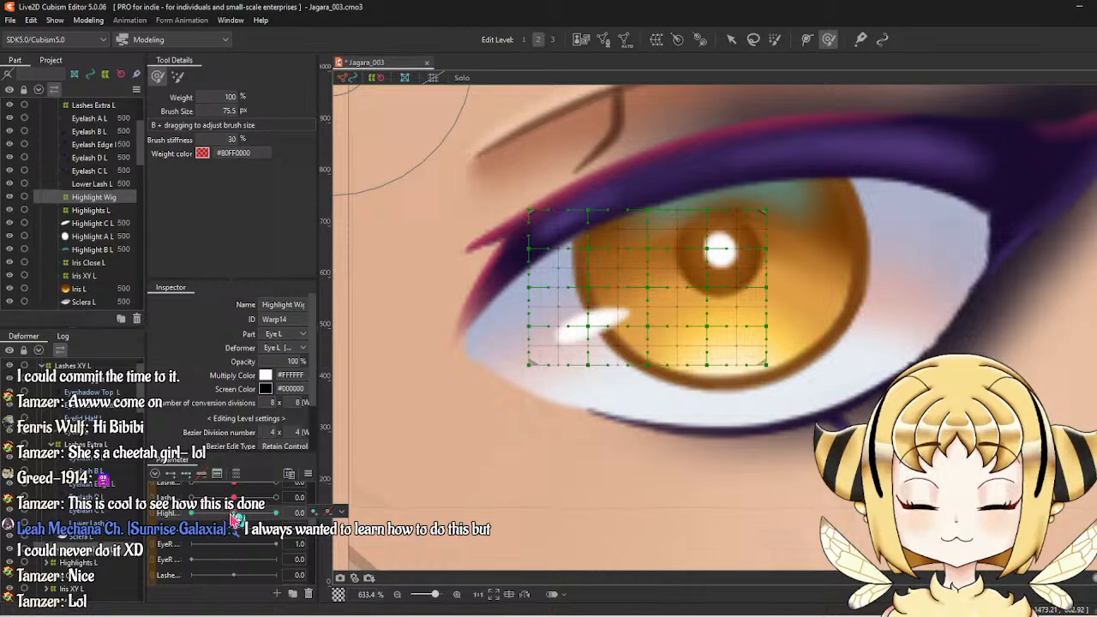
Set the pendulum duration of the Highlight Wiggle L physics group to 7.6, testing the motion on the eye.
click(87, 19)
click(115, 267)
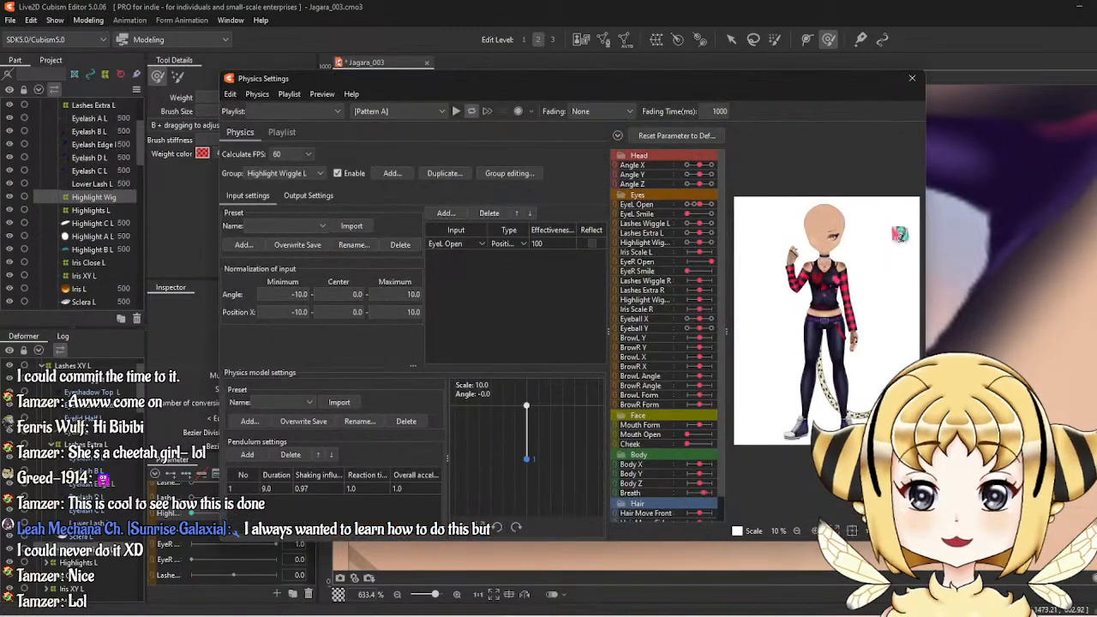
scroll(814, 254, up, 5)
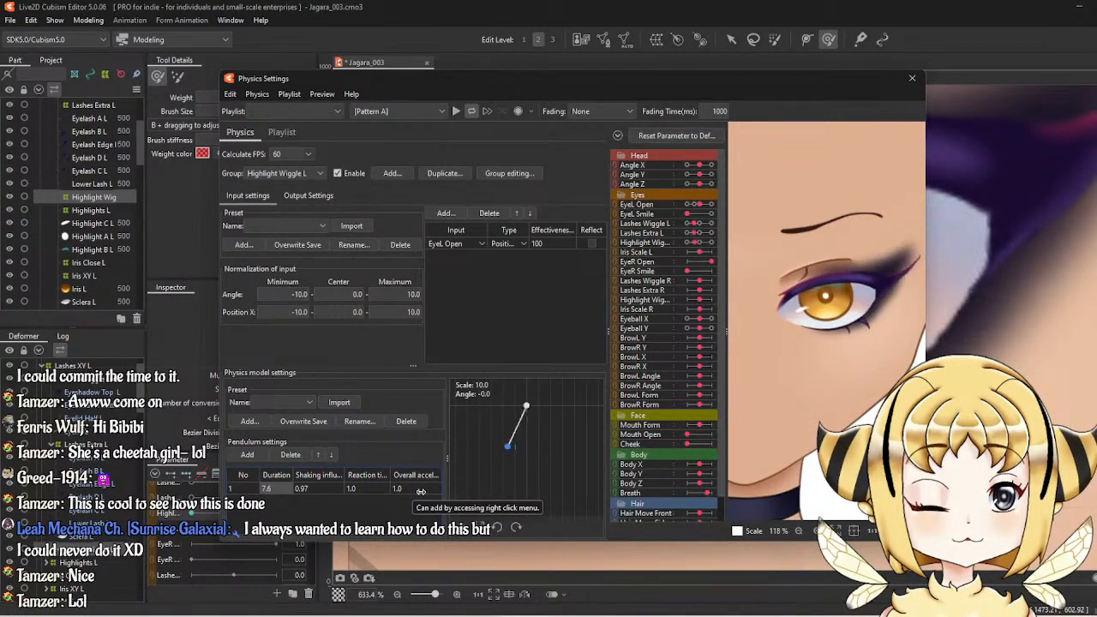
click(911, 78)
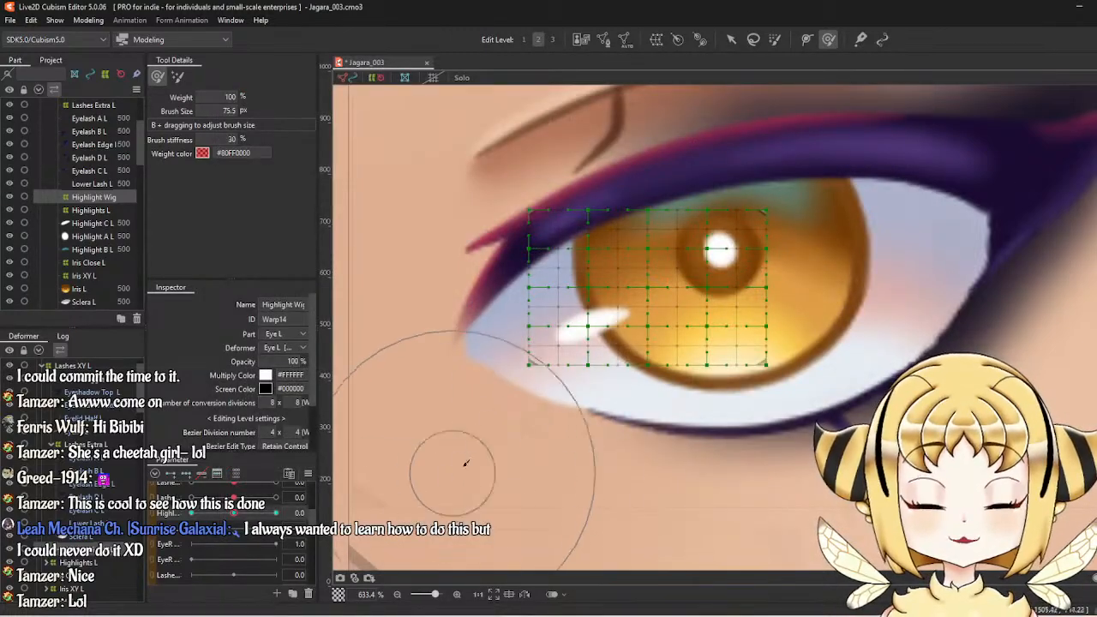
Pull the lower inner corner of the highlight warp down at value 1 and switch the parameter to -1.
drag(237, 514, 311, 514)
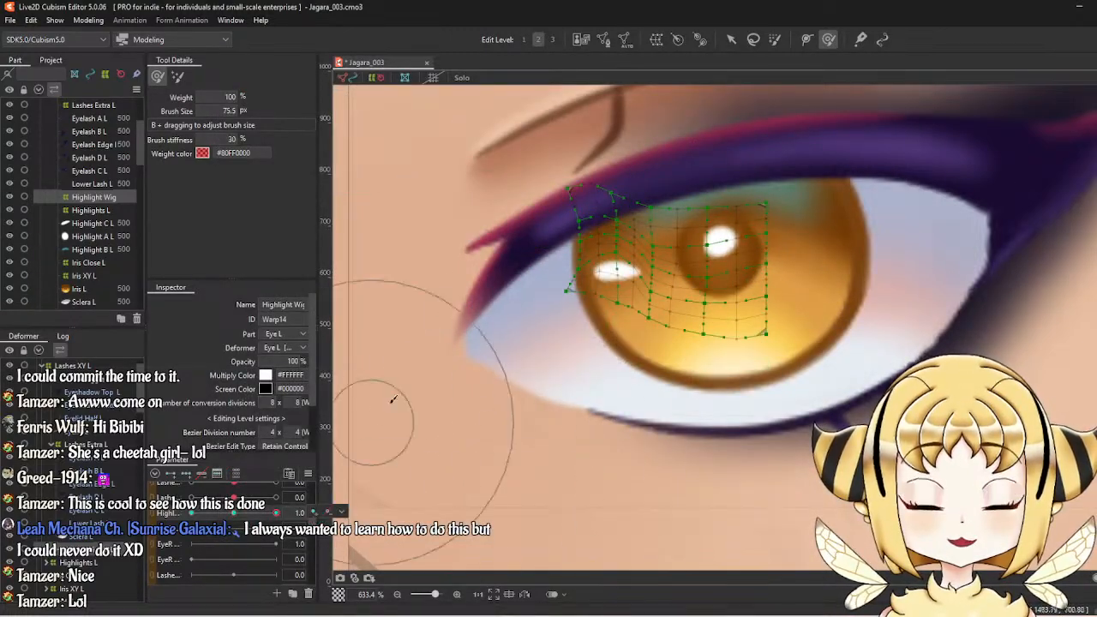
drag(529, 298, 516, 339)
mouse_move(276, 513)
mouse_down()
mouse_move(181, 540)
mouse_move(300, 543)
mouse_move(181, 541)
mouse_up()
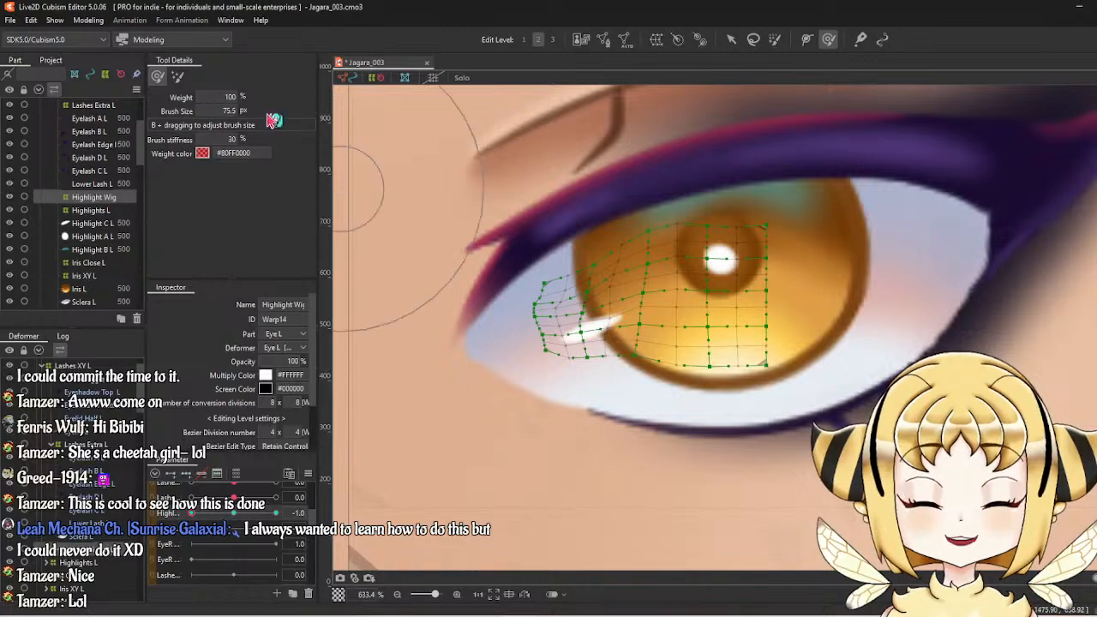
Check how the reshaped highlight wiggles in the physics preview, magnified on the left eye.
click(94, 21)
click(171, 284)
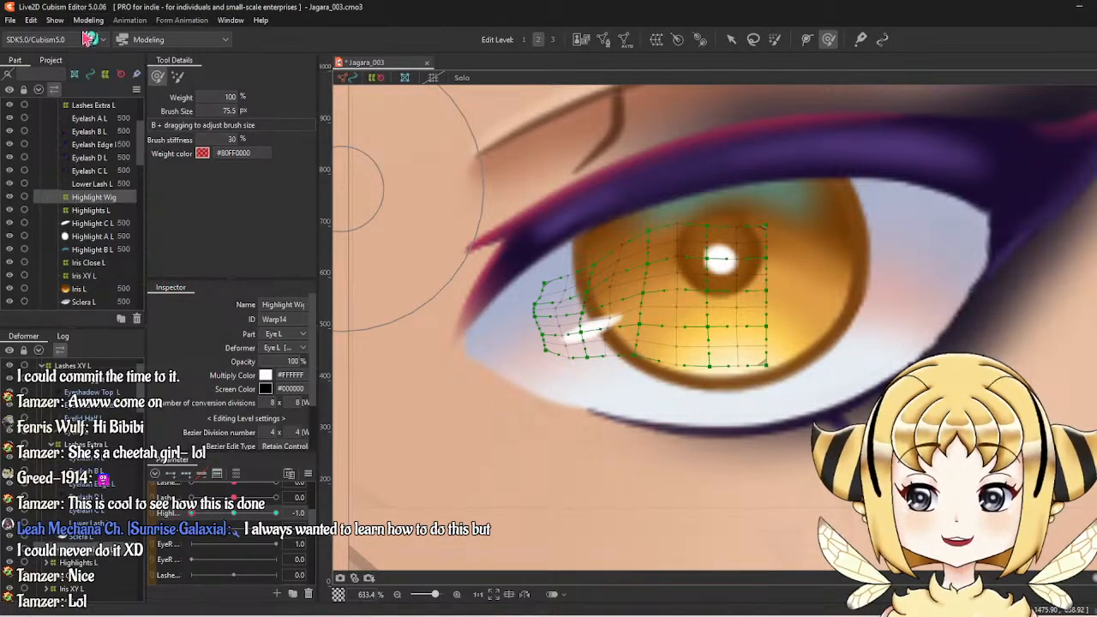
click(89, 20)
click(113, 267)
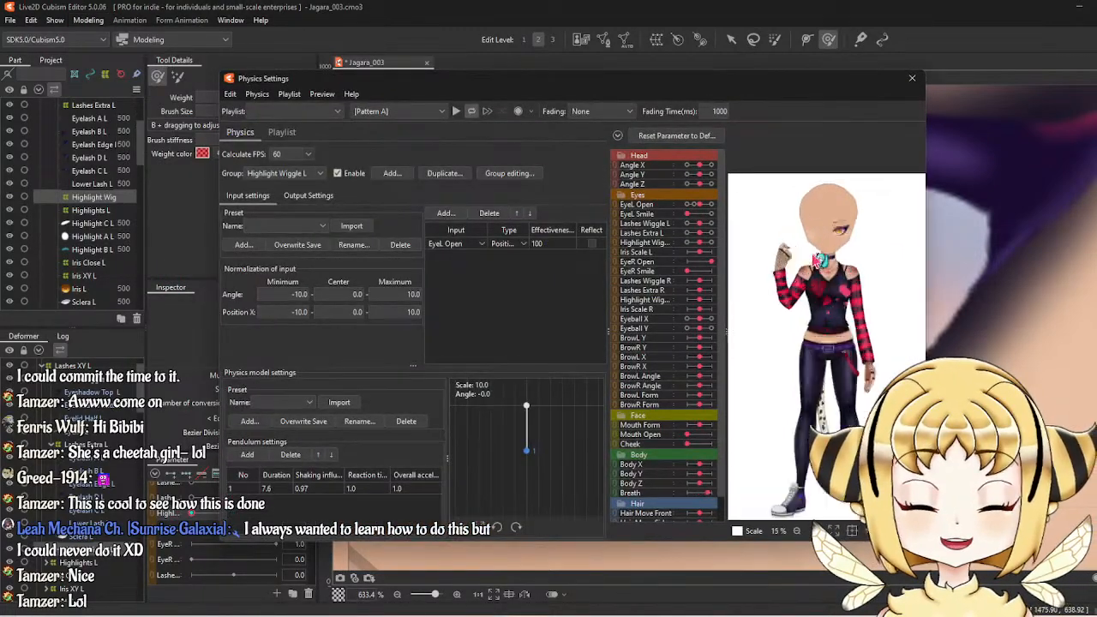
scroll(887, 203, up, 3)
scroll(889, 205, up, 2)
scroll(894, 231, up, 4)
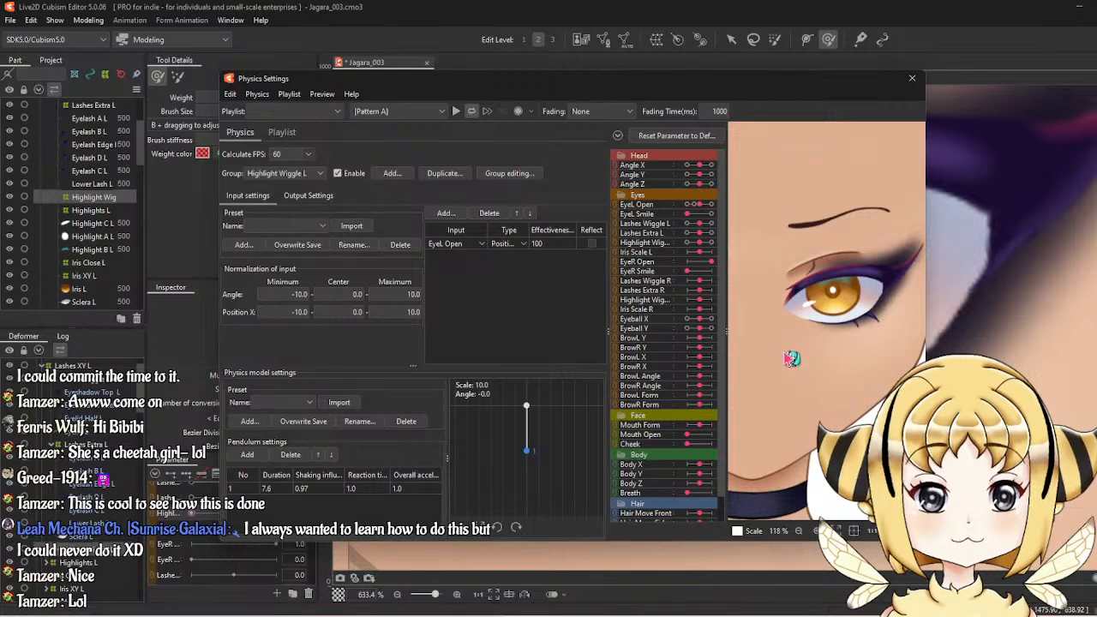
click(912, 78)
Push the highlight warp's lower inner corner slightly up at value 1, compare it with -1, and reset the parameter to 0.
mouse_move(277, 515)
mouse_down()
mouse_move(191, 513)
mouse_move(276, 513)
mouse_up()
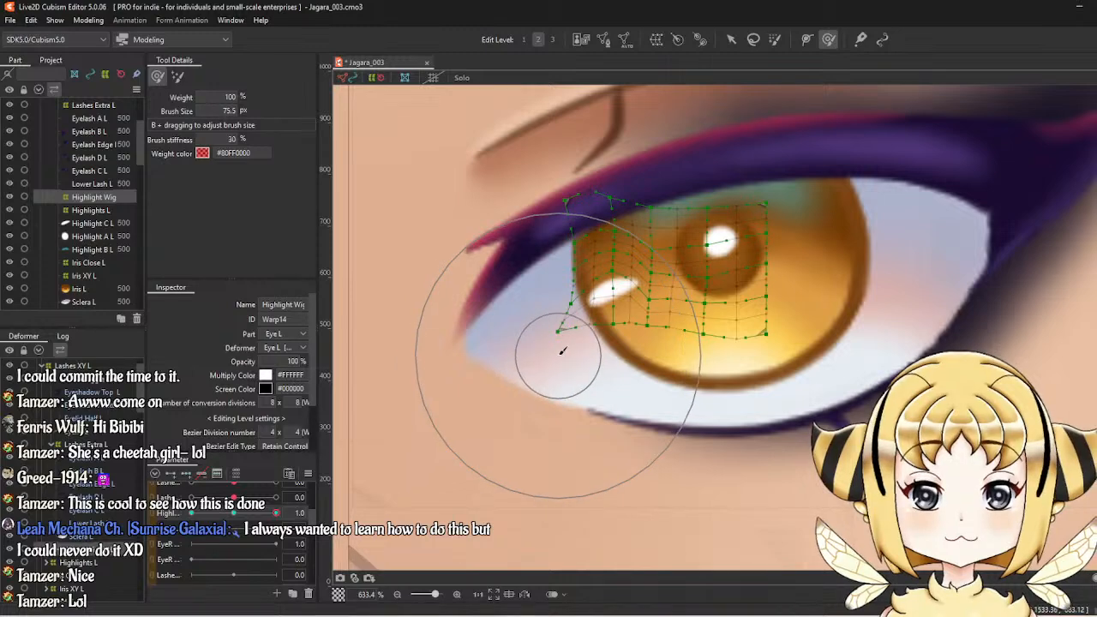
drag(558, 348, 557, 337)
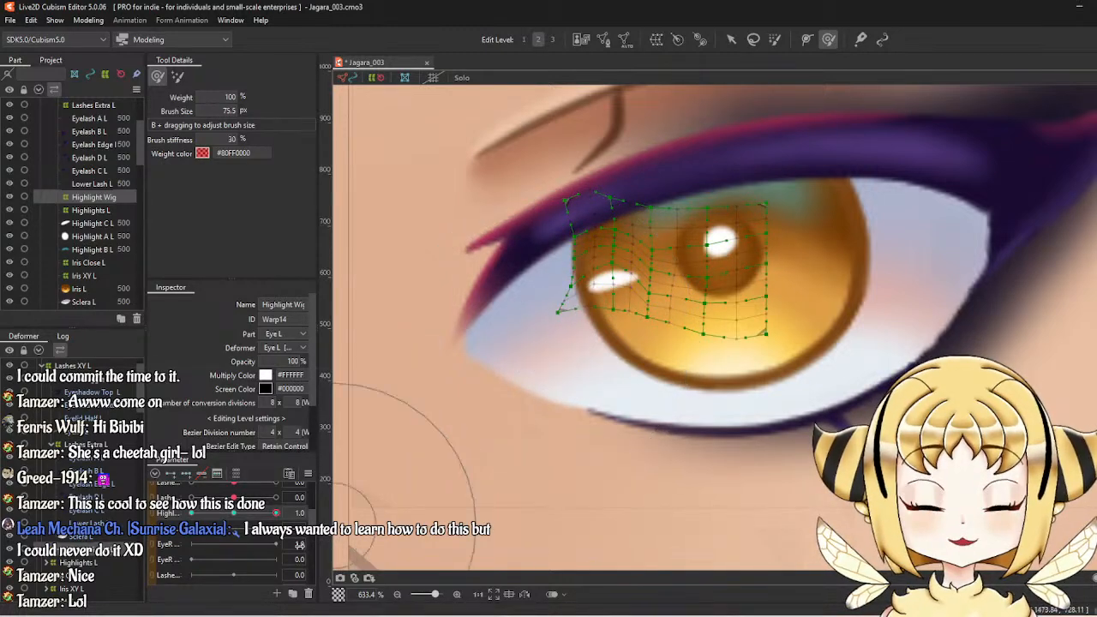
click(196, 514)
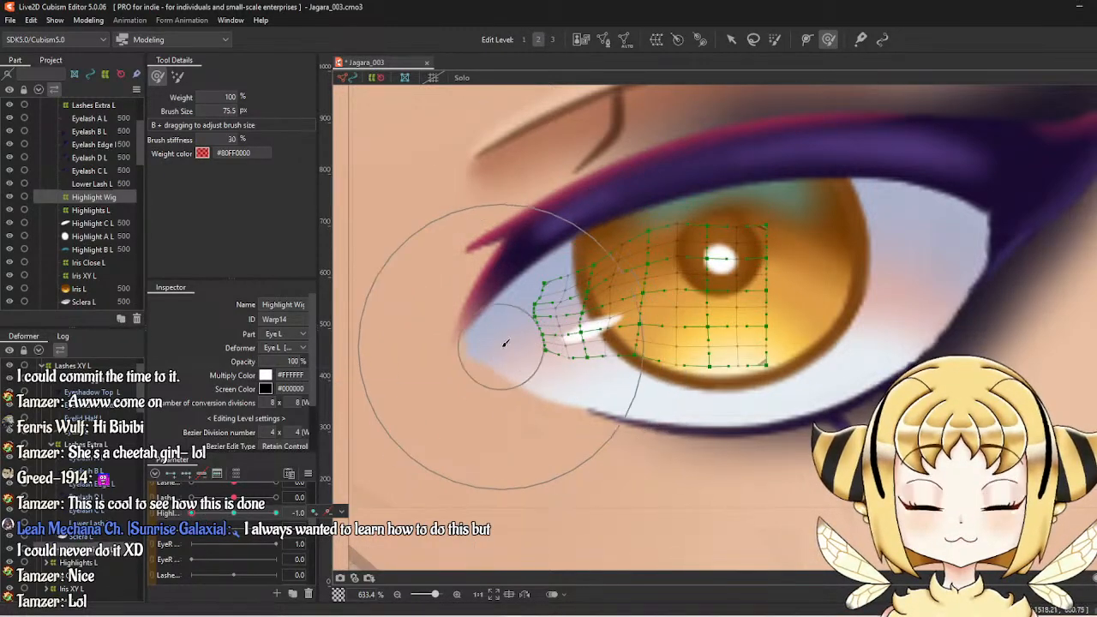
click(233, 514)
Test the highlight's wiggle motion again in the physics preview with the eye enlarged.
click(88, 20)
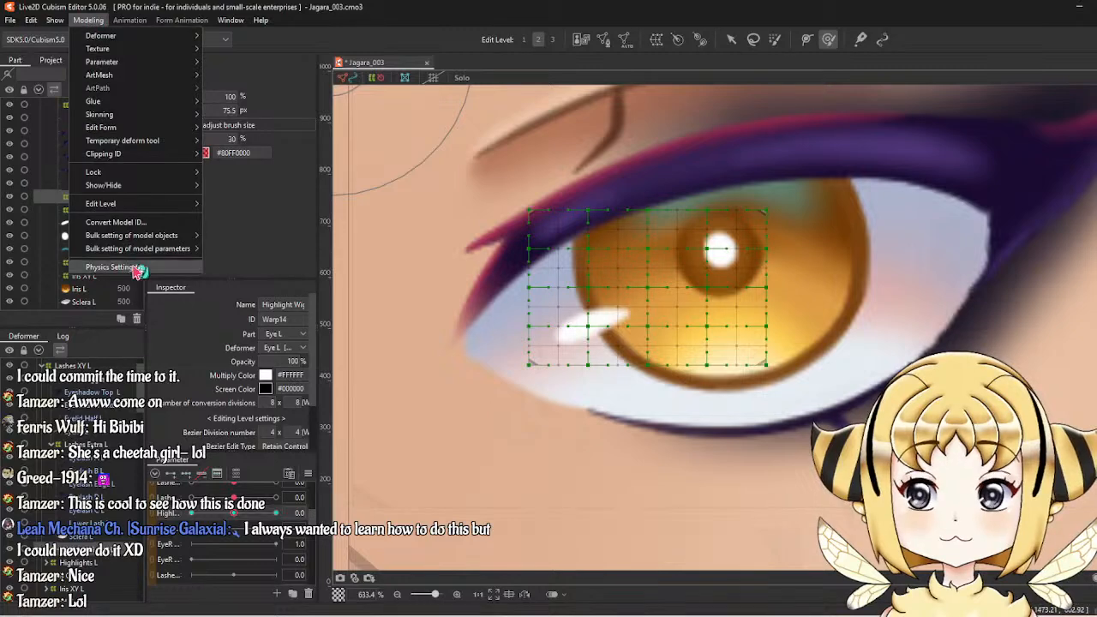
click(140, 267)
scroll(838, 283, up, 5)
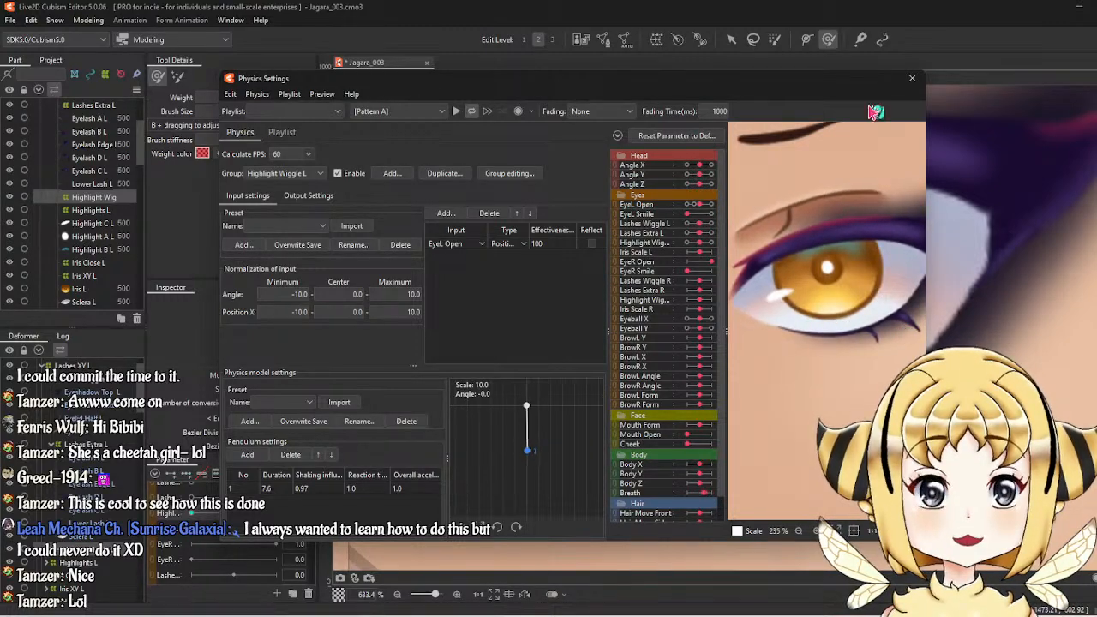
click(910, 81)
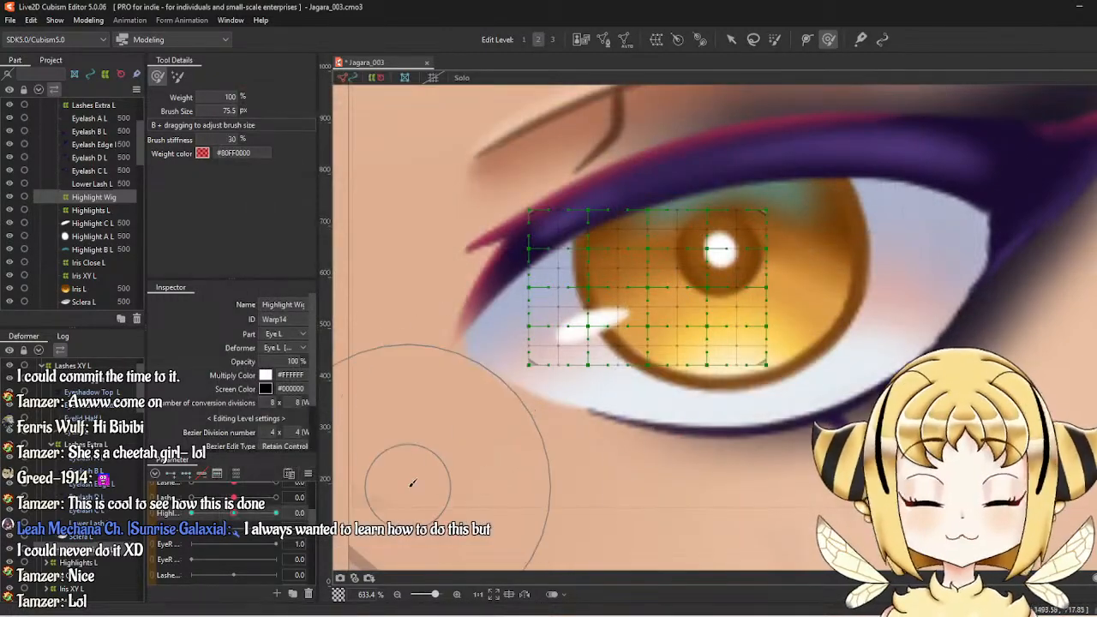
Move the warp's inner end toward the inner eye corner and up at value 1, toward the iris and down at -1, and reset to 0.
mouse_move(514, 369)
mouse_down()
mouse_move(557, 339)
mouse_move(581, 362)
mouse_move(549, 395)
mouse_up()
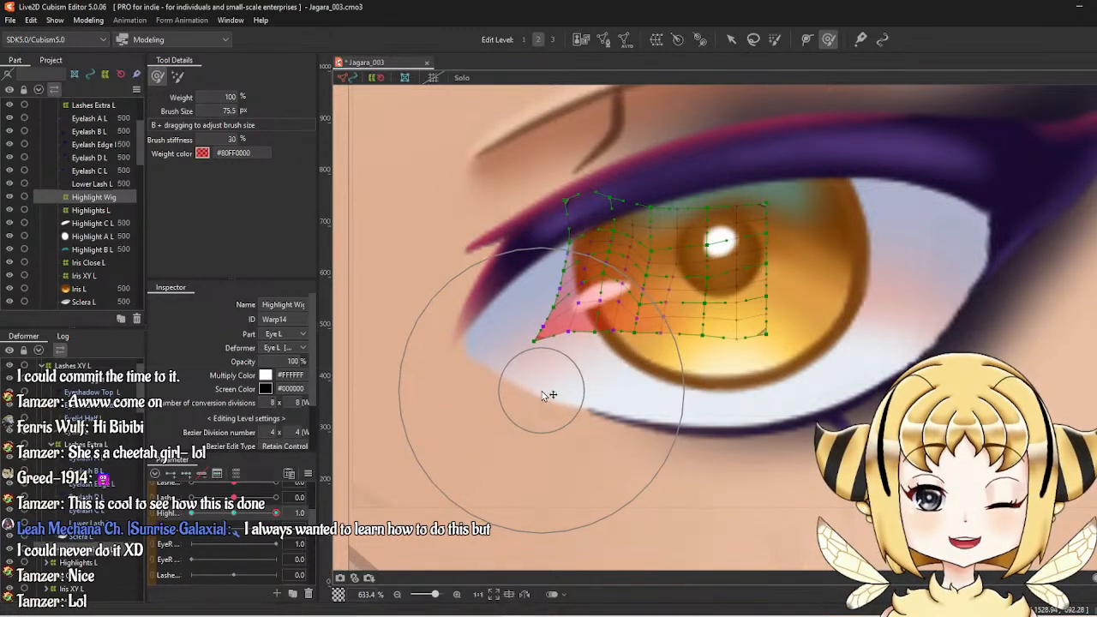
mouse_move(276, 512)
mouse_down()
mouse_move(192, 515)
mouse_move(325, 512)
mouse_move(182, 540)
mouse_move(283, 514)
mouse_move(233, 516)
mouse_move(181, 549)
mouse_move(425, 507)
mouse_up()
drag(560, 354, 561, 343)
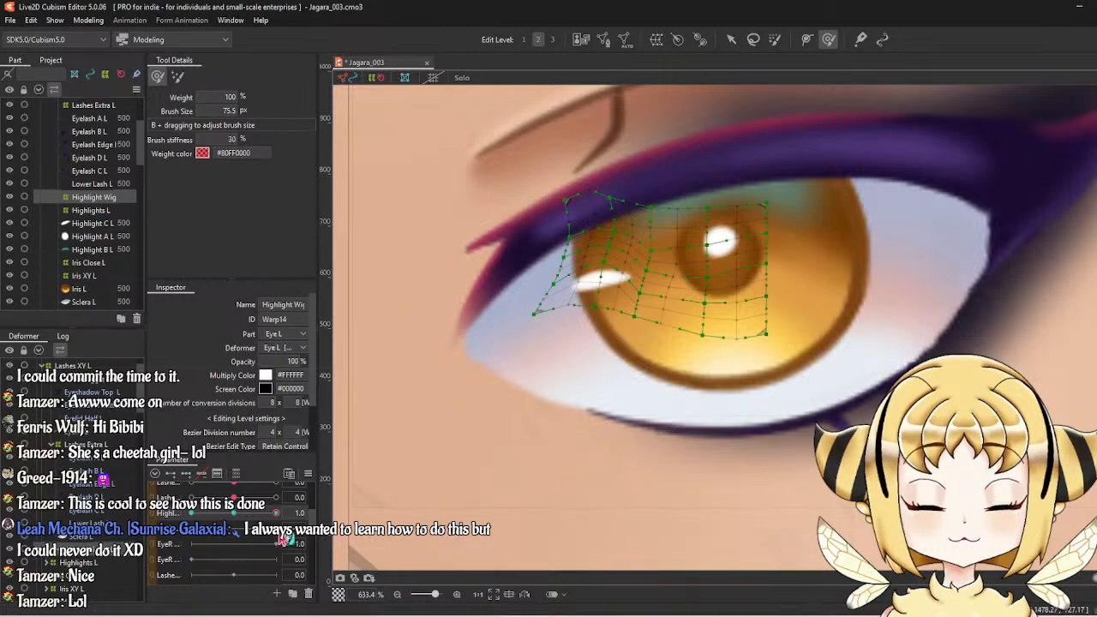
click(190, 512)
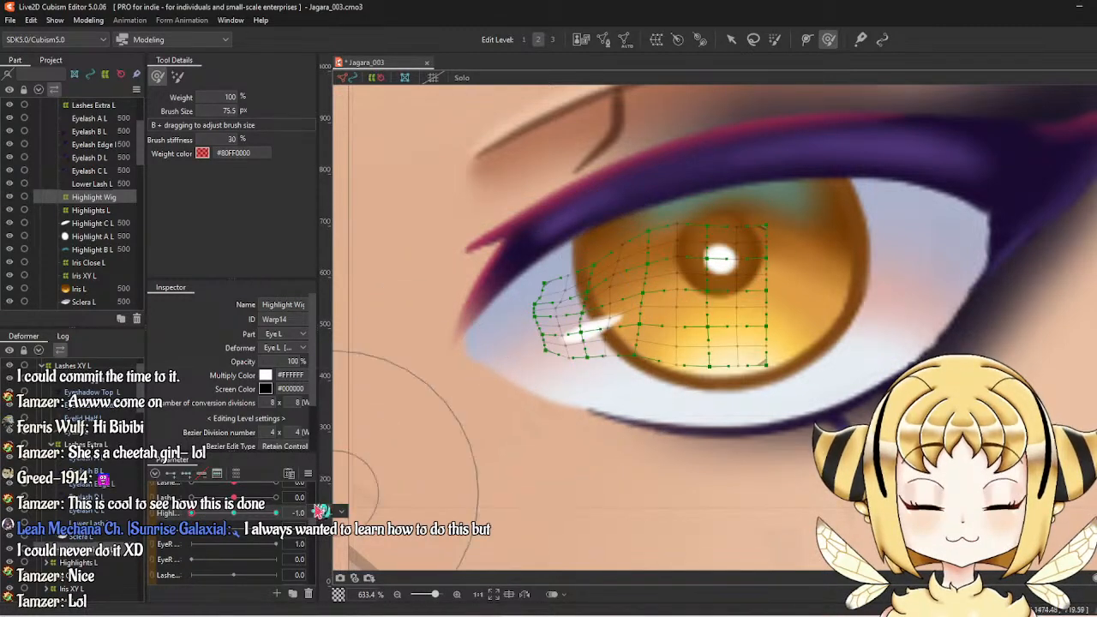
drag(502, 360, 537, 382)
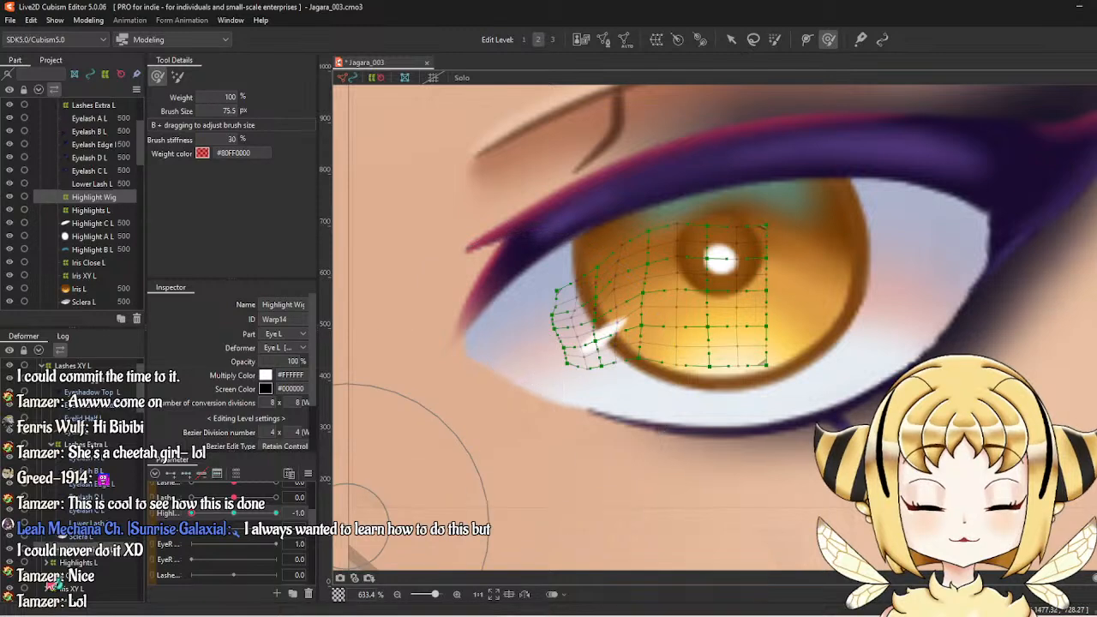
drag(194, 513, 237, 513)
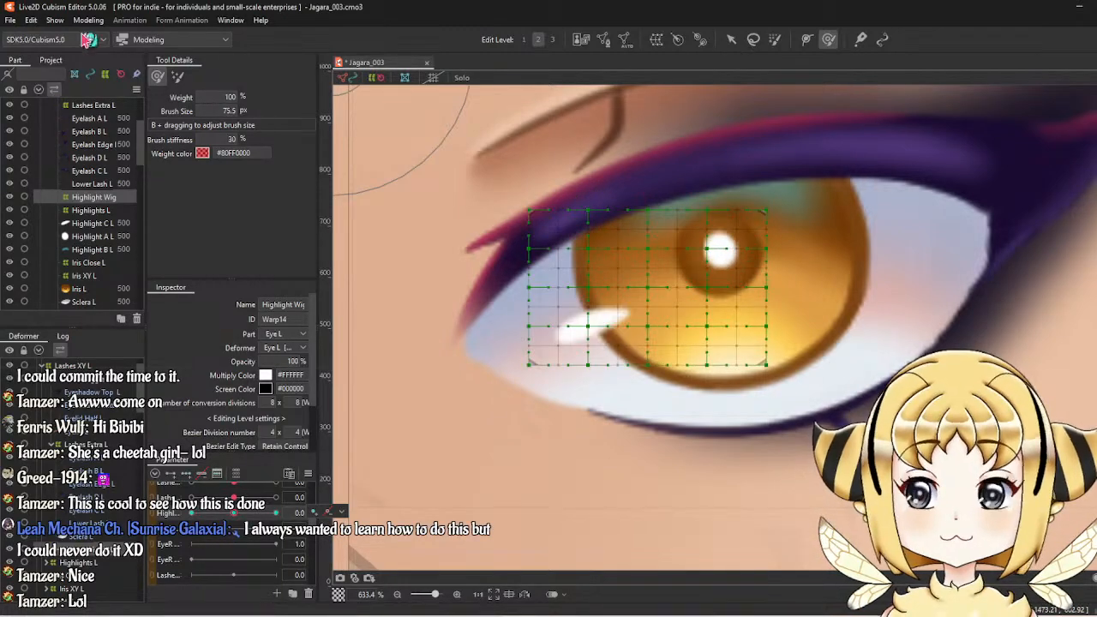
Examine the adjusted highlight movement in the physics preview and return to a wider view of the eye.
click(88, 20)
click(120, 270)
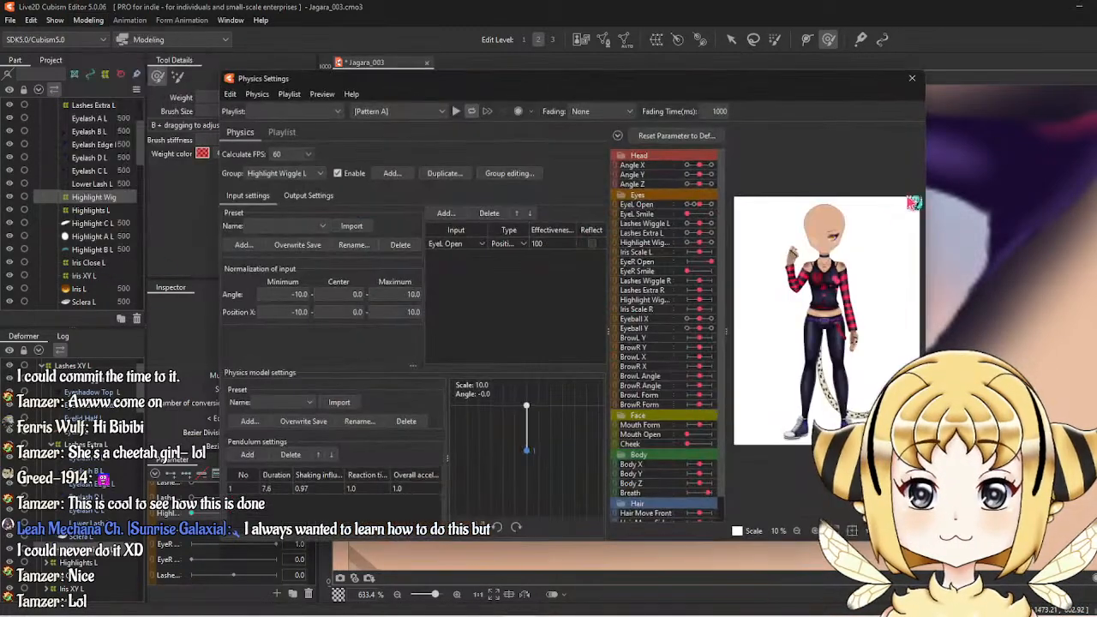
scroll(801, 264, up, 10)
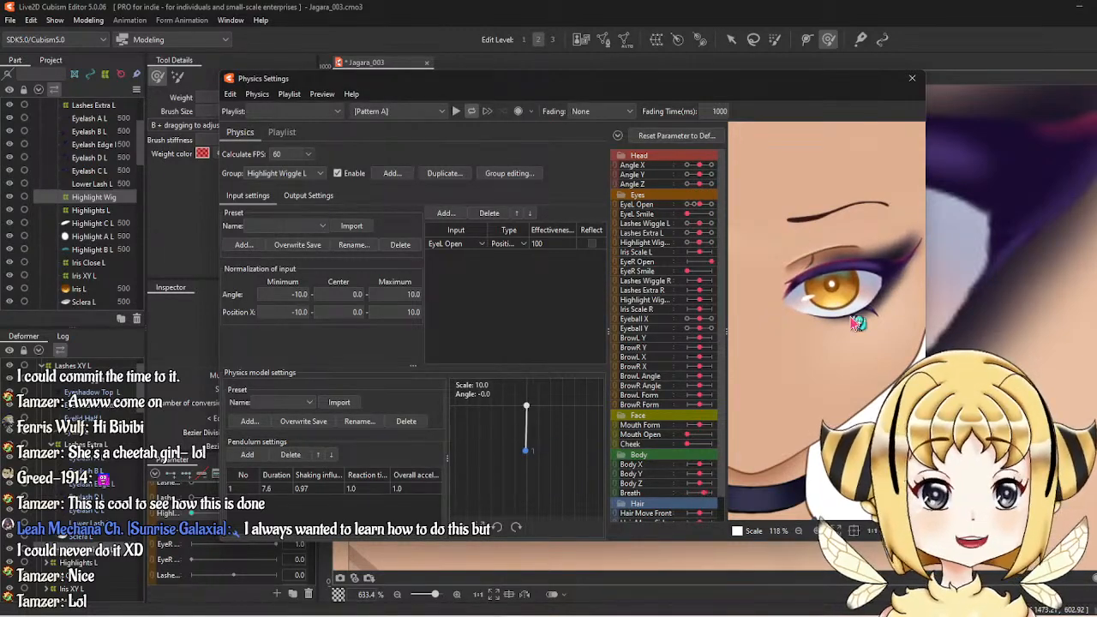
scroll(836, 297, up, 3)
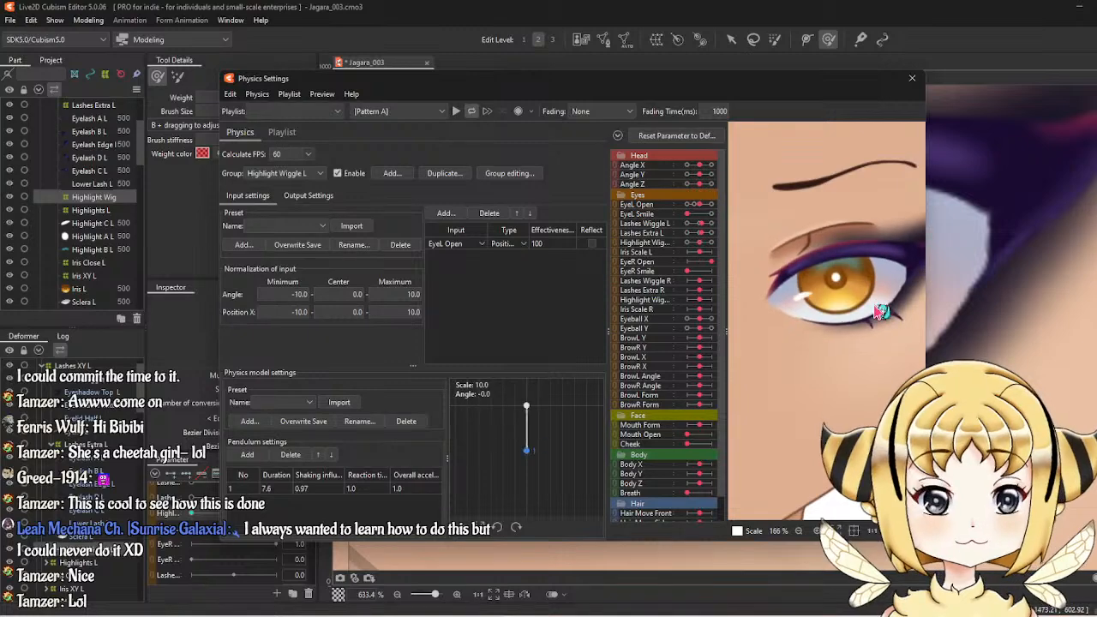
click(914, 80)
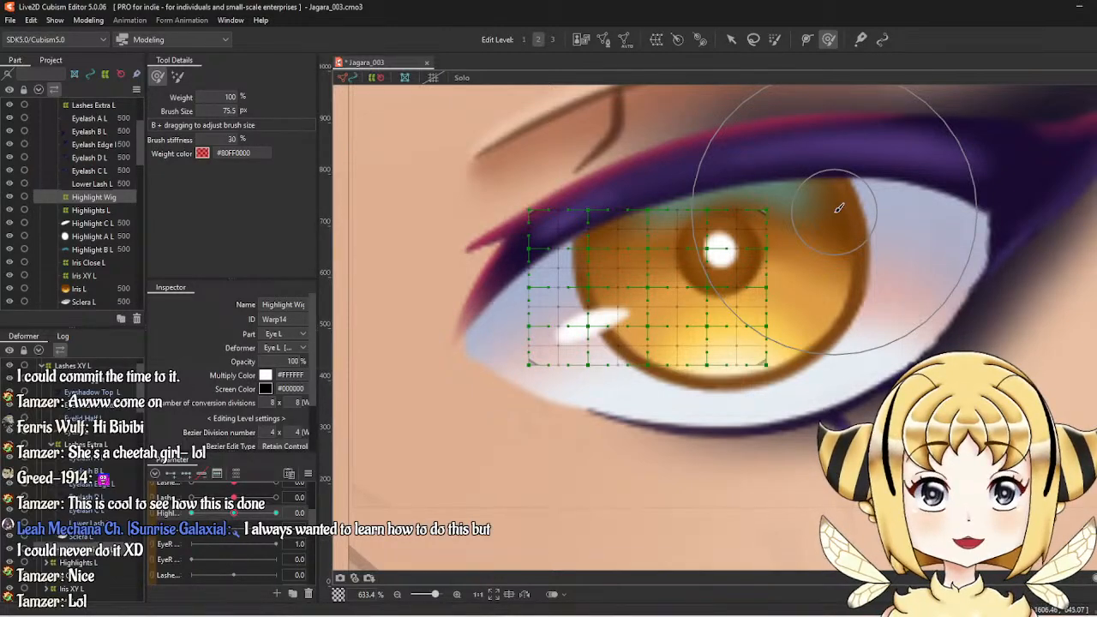
scroll(839, 207, down, 2)
scroll(808, 196, up, 1)
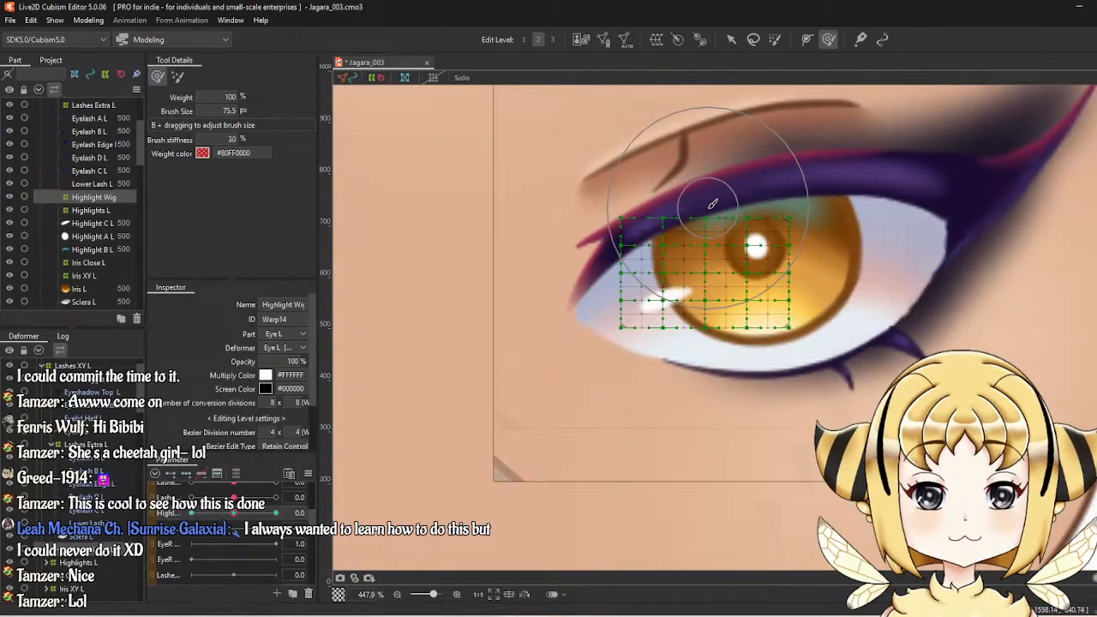
Check the left eye's highlight wiggle across its parameter range with the Highlight Wiggle L warp selected, and return it to 0.
scroll(754, 178, up, 1)
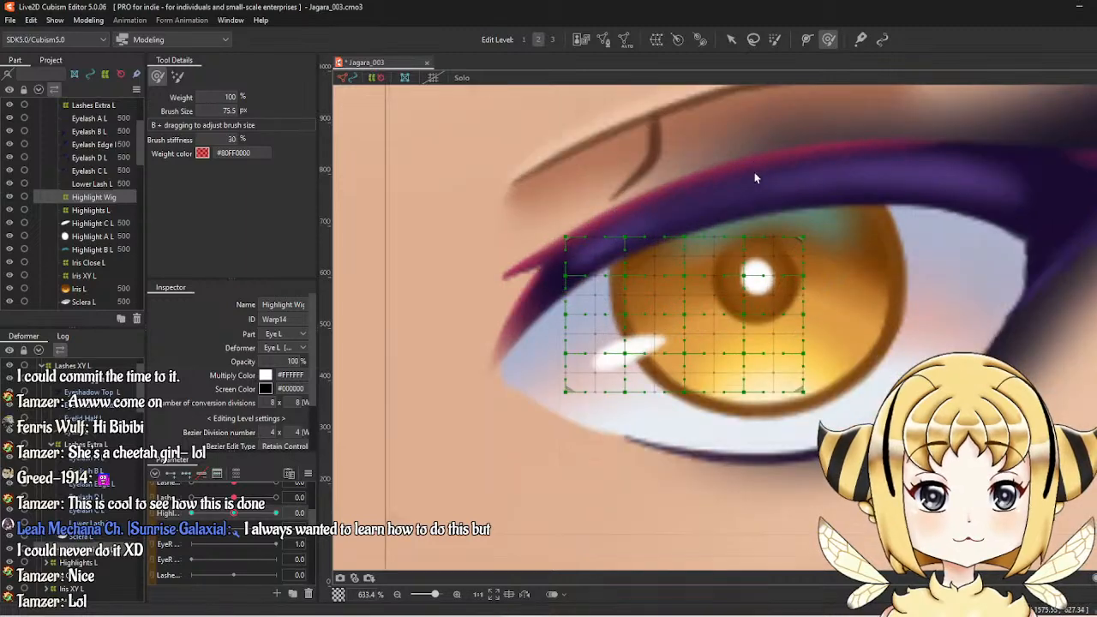
scroll(755, 177, down, 3)
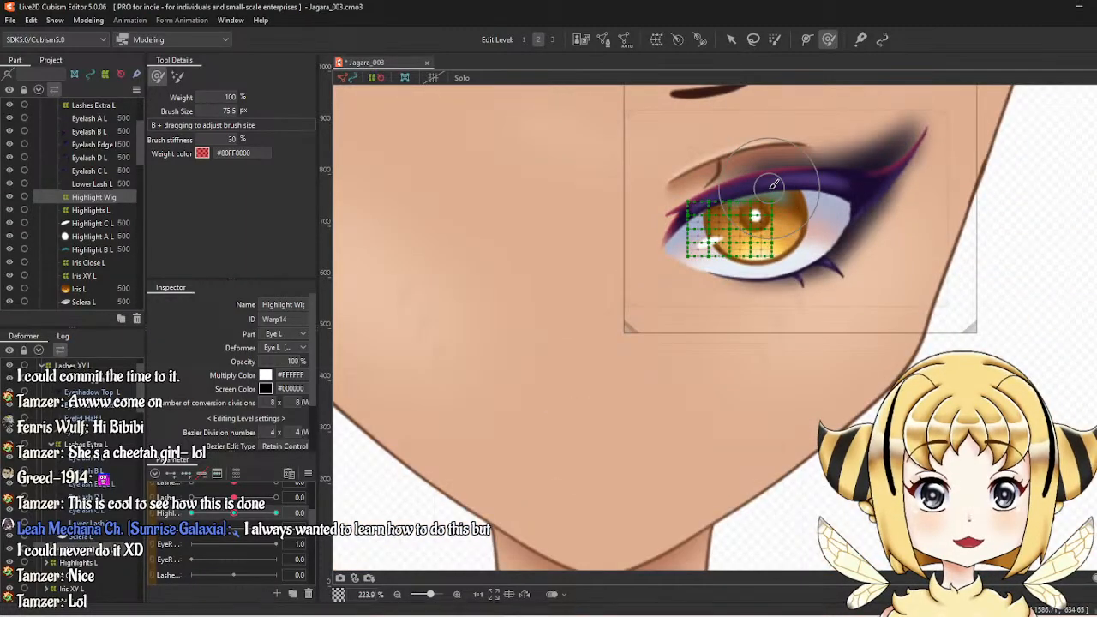
drag(770, 187, 755, 221)
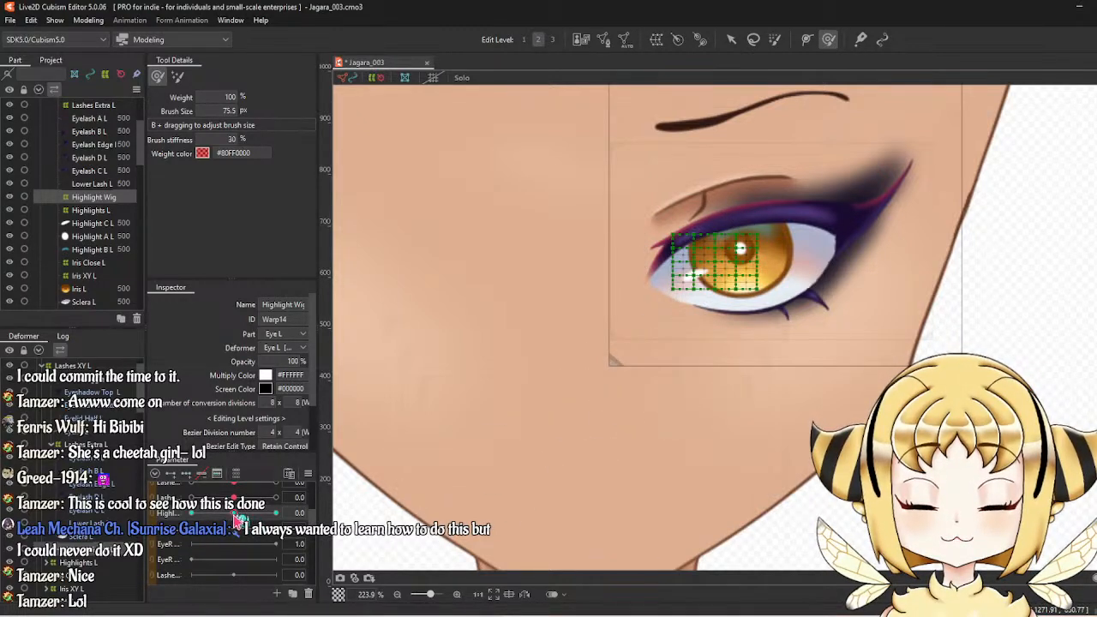
drag(238, 518, 342, 508)
drag(248, 533, 254, 520)
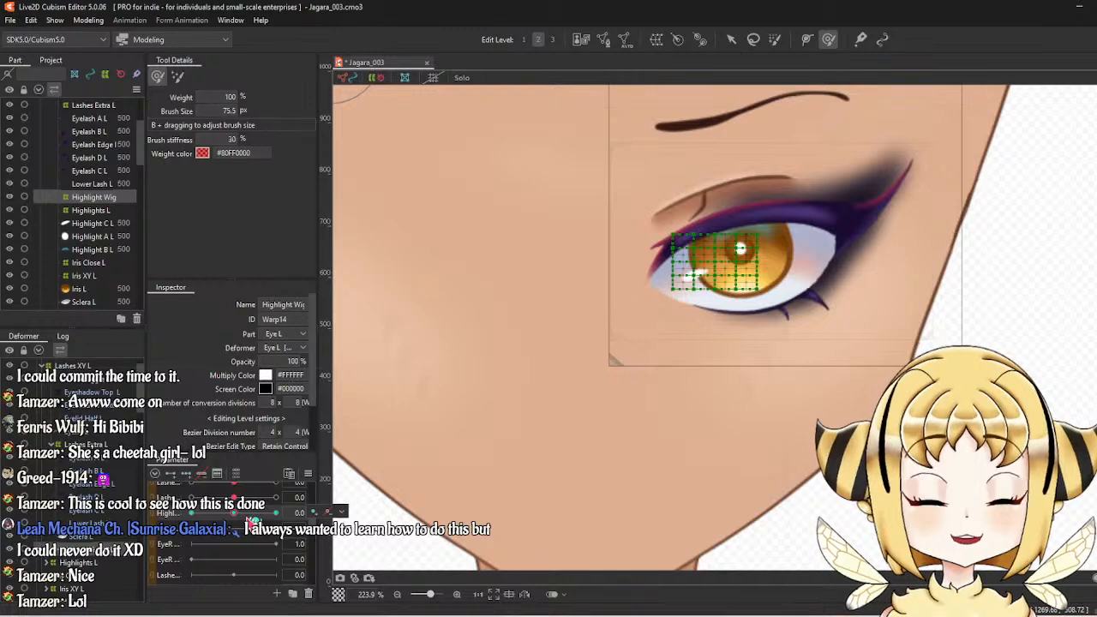
drag(814, 247, 876, 359)
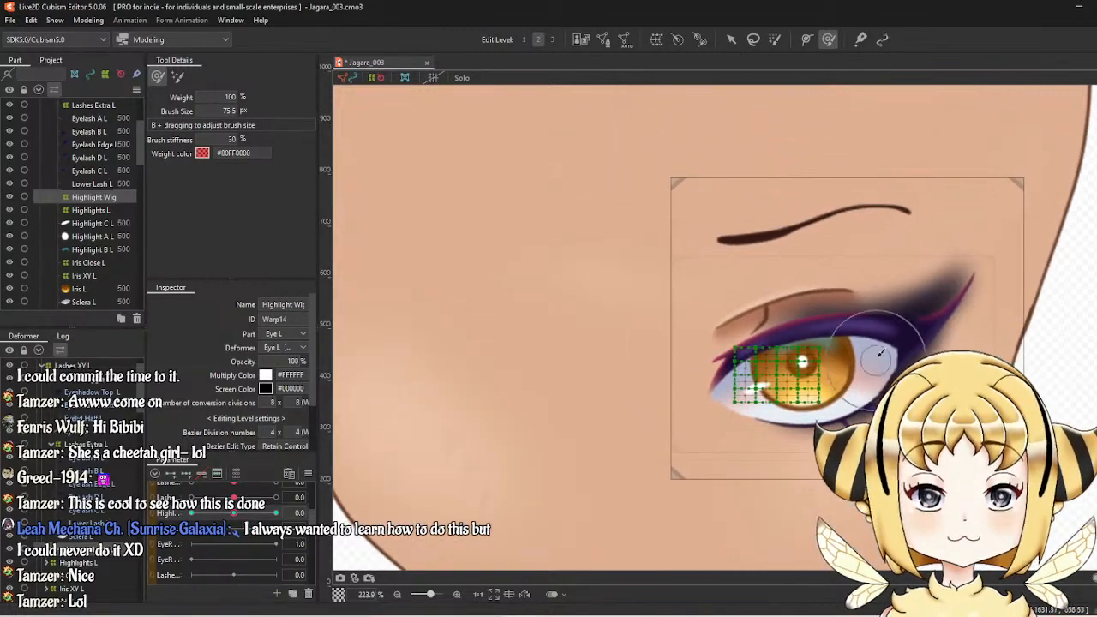
scroll(849, 343, down, 5)
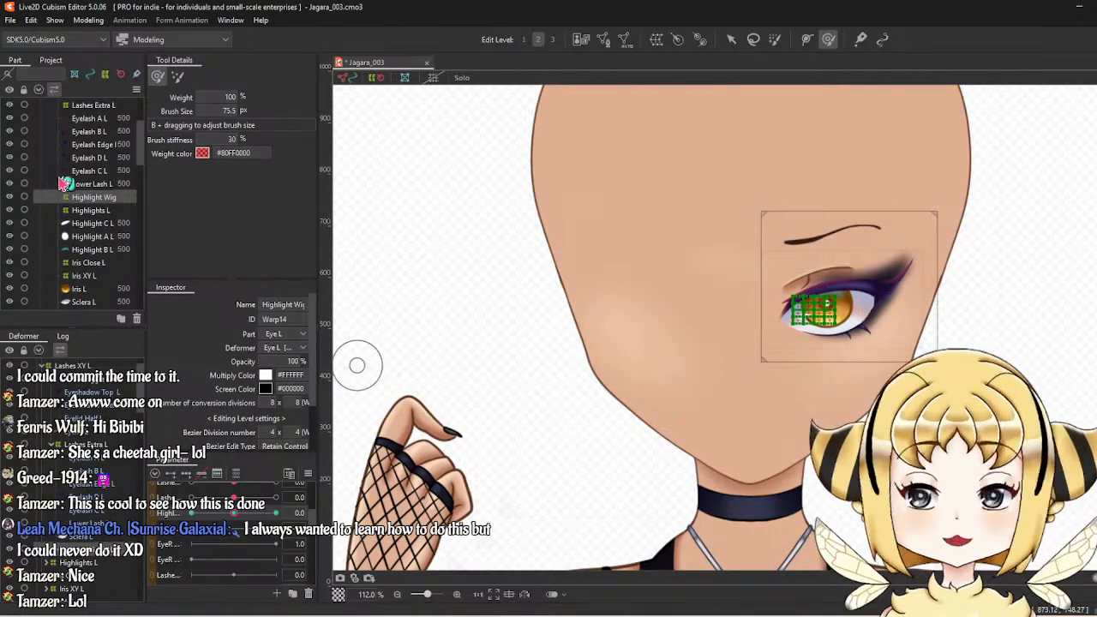
Select the left eye's Iris Close L warp deformer and enlarge the deform brush to 153.2 px.
scroll(77, 151, up, 2)
scroll(77, 152, up, 2)
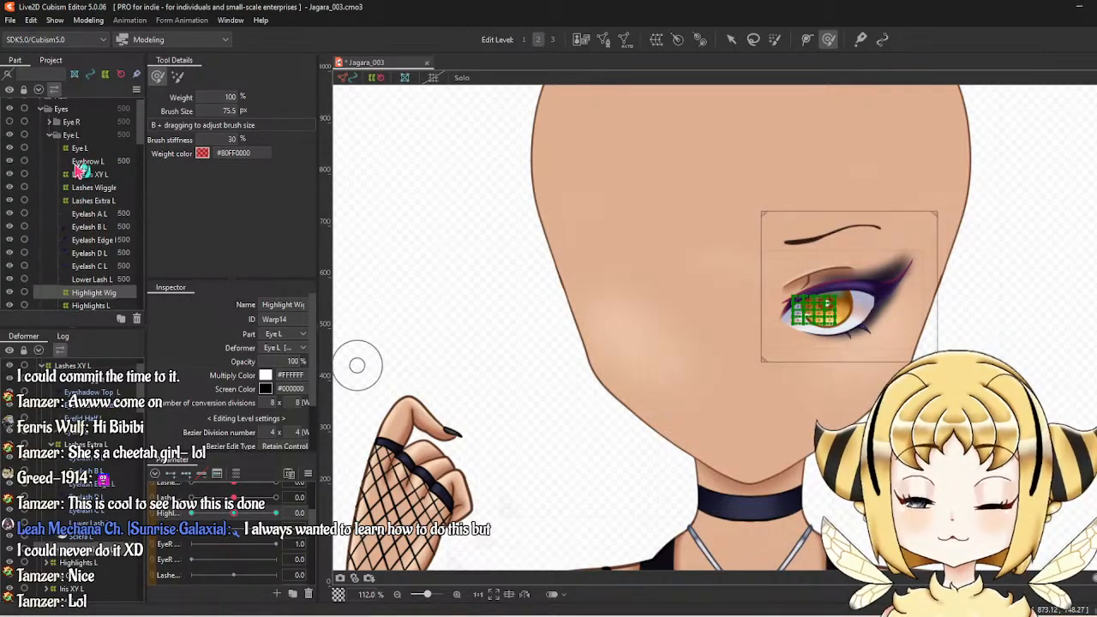
scroll(92, 256, down, 2)
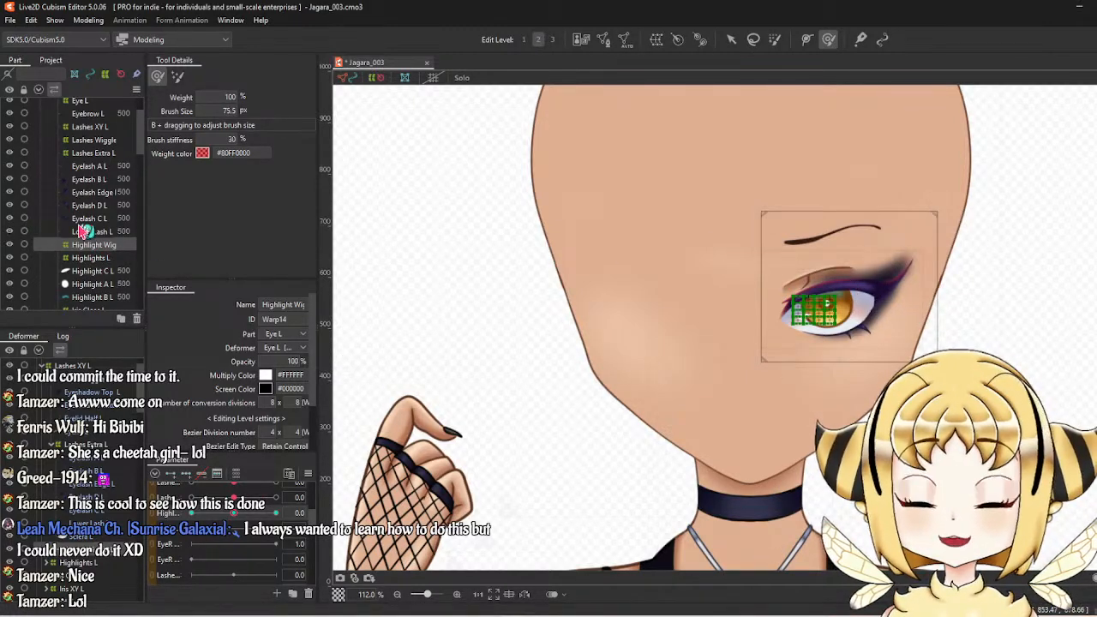
scroll(83, 229, down, 4)
scroll(83, 229, down, 2)
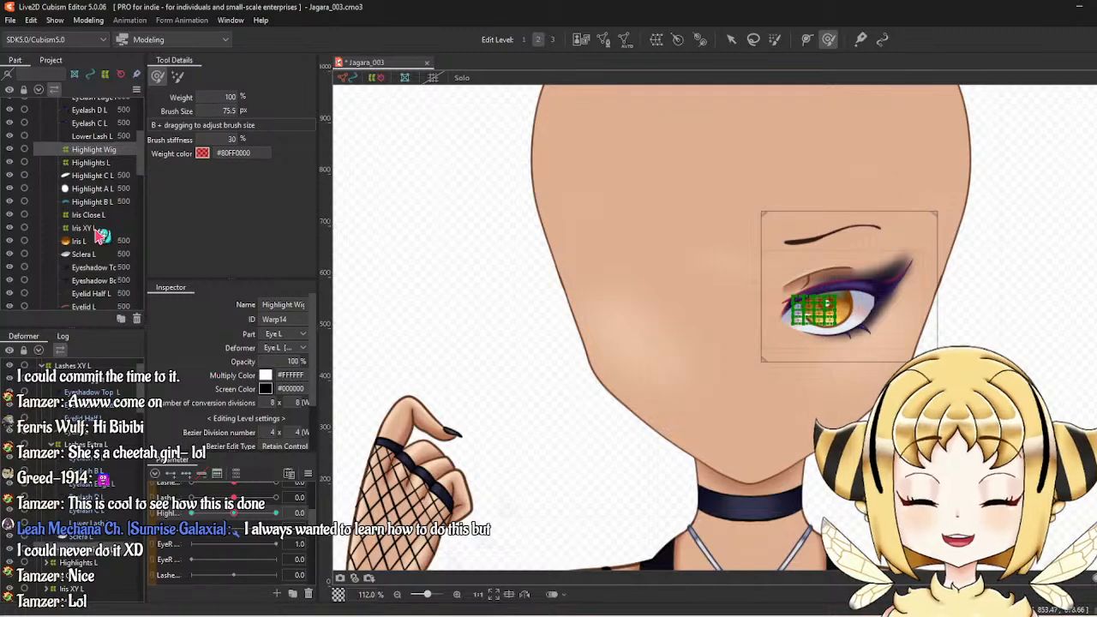
click(99, 227)
click(92, 215)
scroll(872, 255, up, 5)
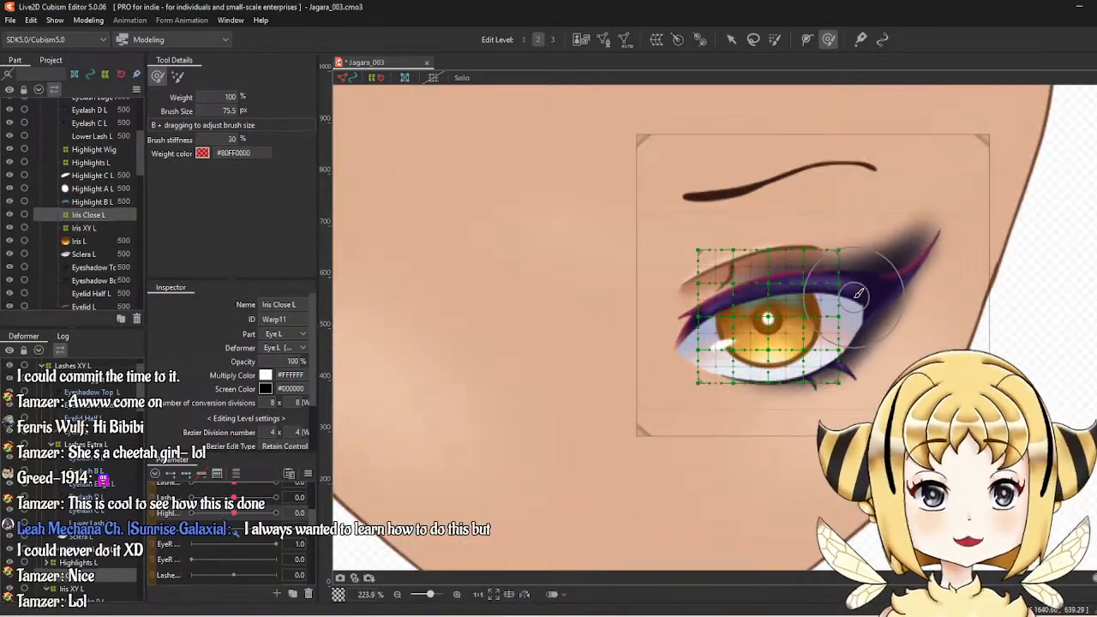
scroll(853, 300, up, 2)
key(b)
drag(693, 197, 678, 343)
scroll(579, 343, down, 4)
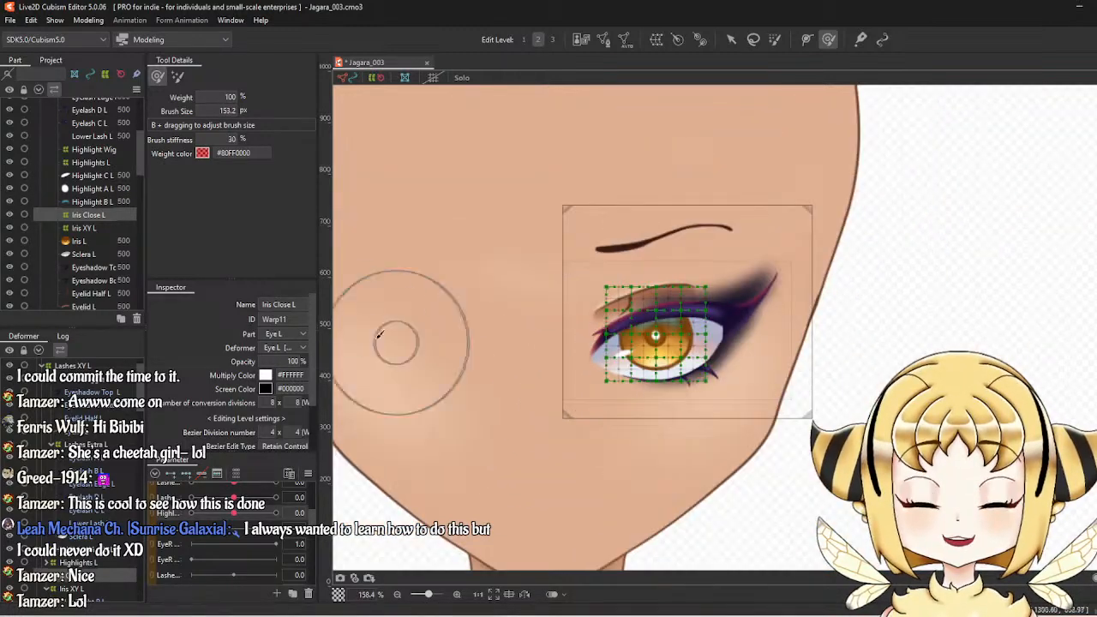
Create a warp deformer named Iris Scale L in part Eye L as parent of the Iris Close L deformer.
click(731, 38)
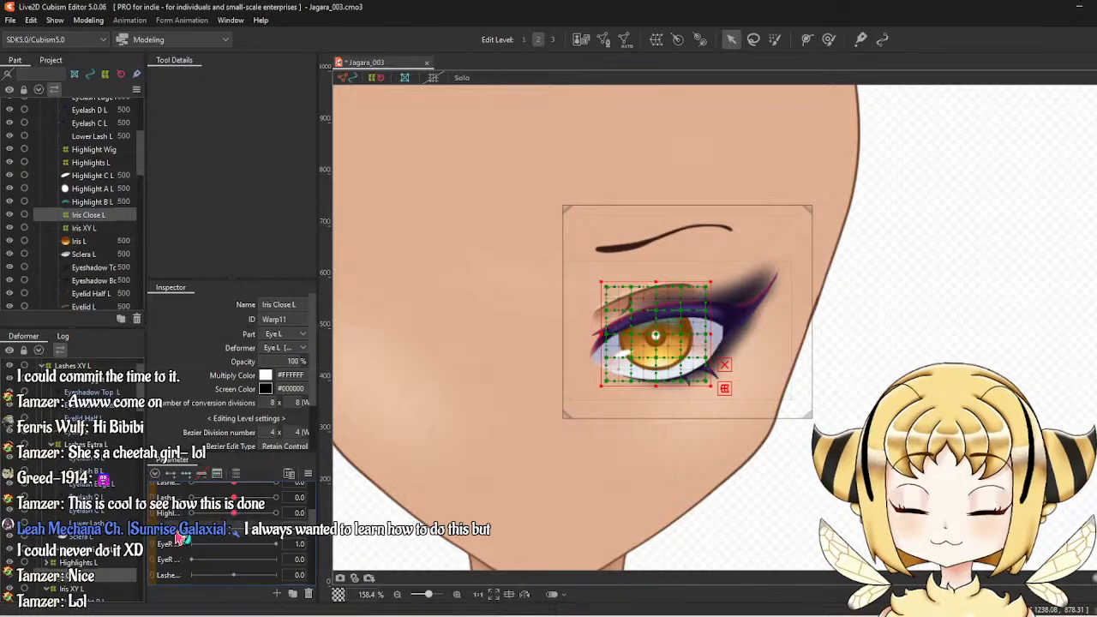
click(656, 38)
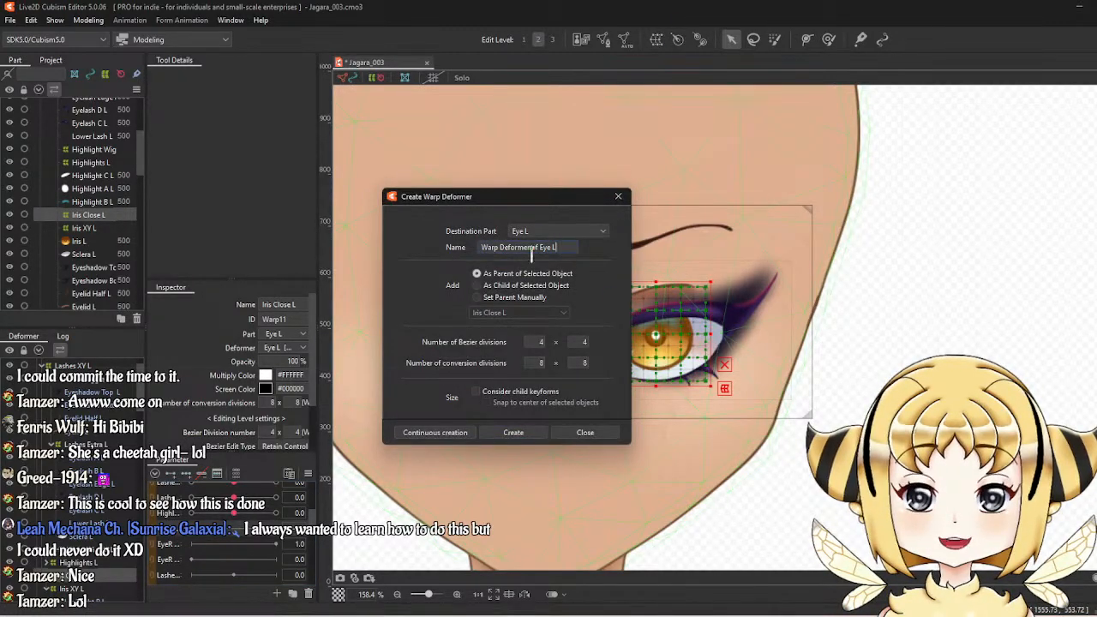
triple_click(471, 247)
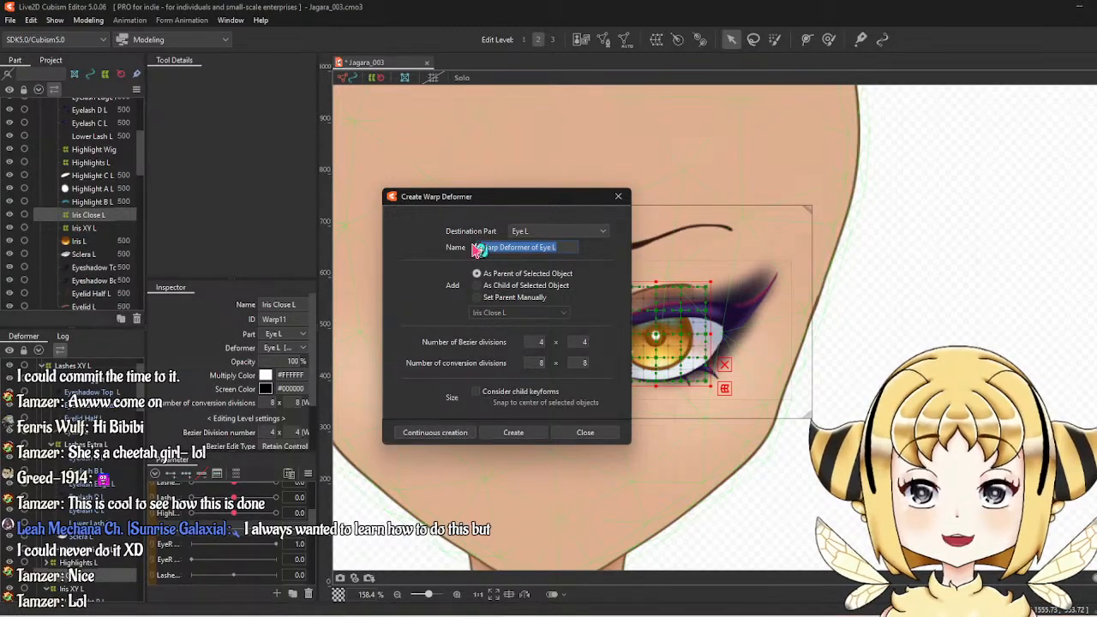
key(BackSpace)
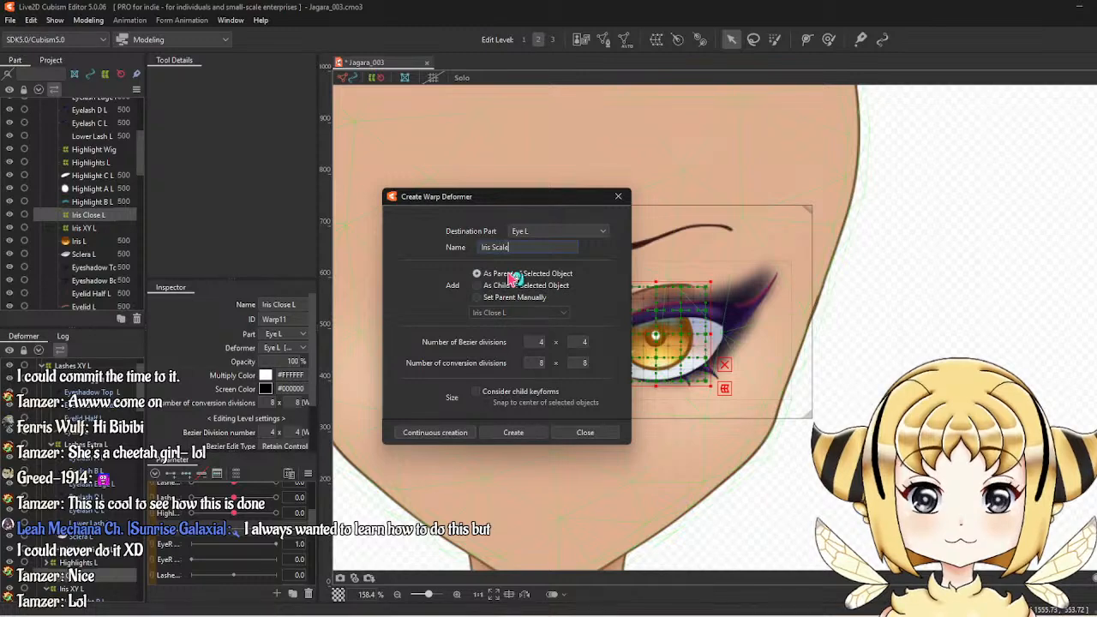
click(537, 435)
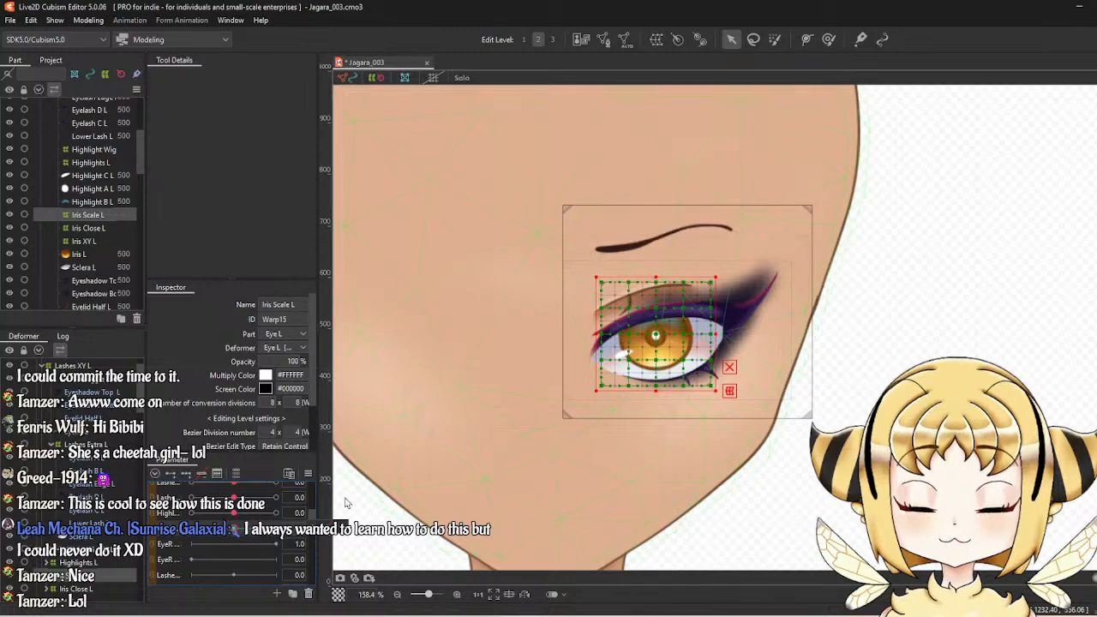
Set Iris Scale L's Bezier divisions to 2 × 2 and pull its edge midpoints inward at the parameter's minimum, shrinking the iris.
scroll(677, 295, up, 5)
scroll(643, 323, down, 2)
scroll(651, 325, up, 1)
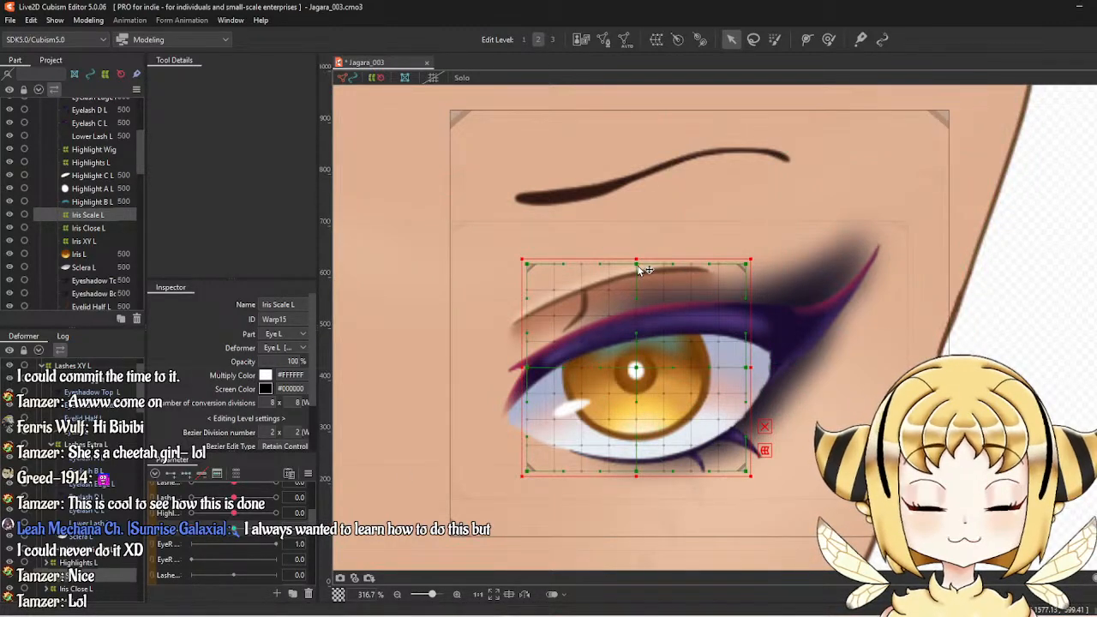
drag(639, 266, 648, 296)
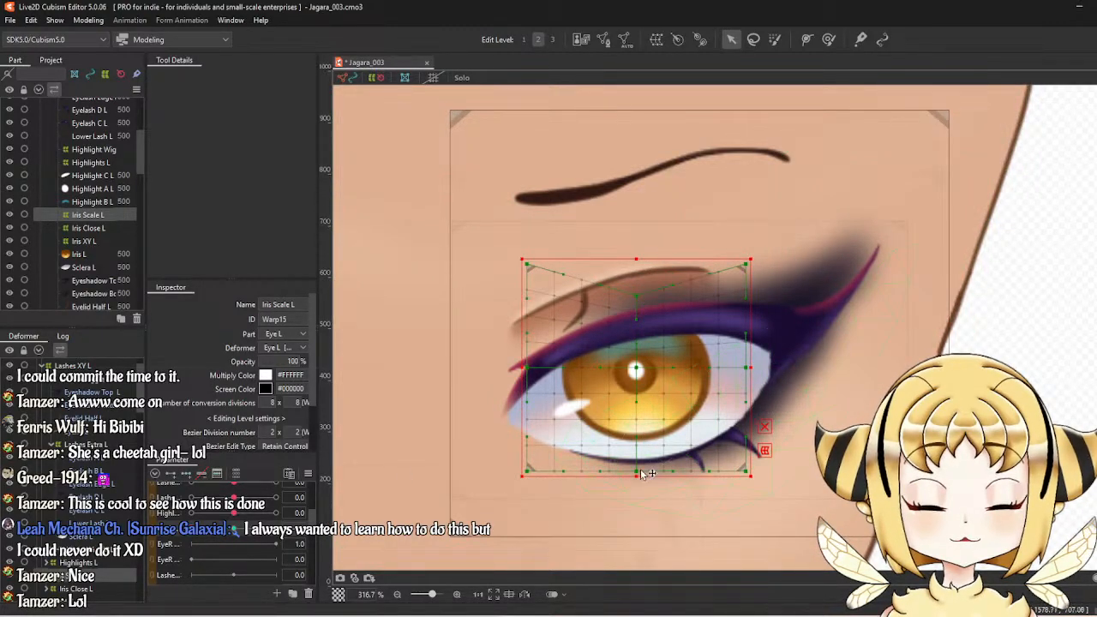
drag(641, 472, 639, 442)
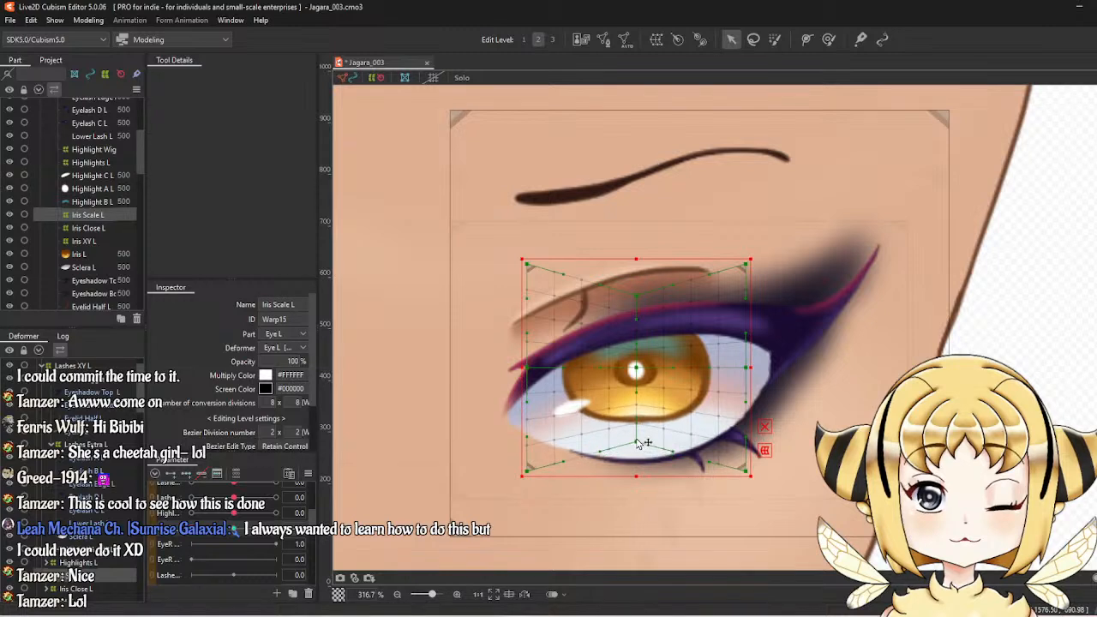
drag(747, 370, 718, 369)
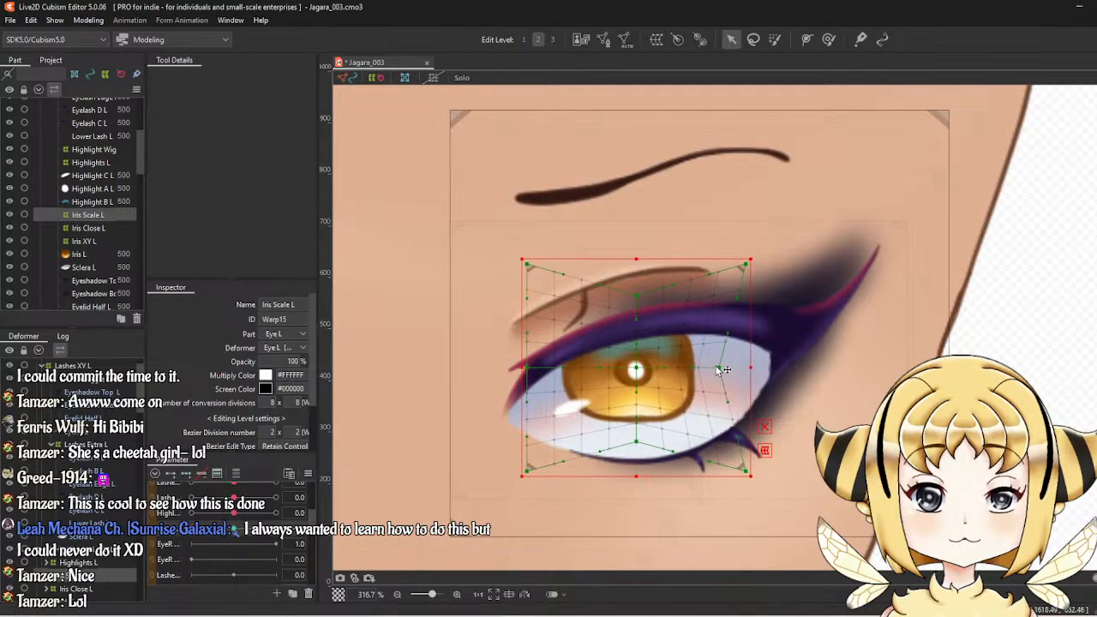
drag(529, 370, 558, 369)
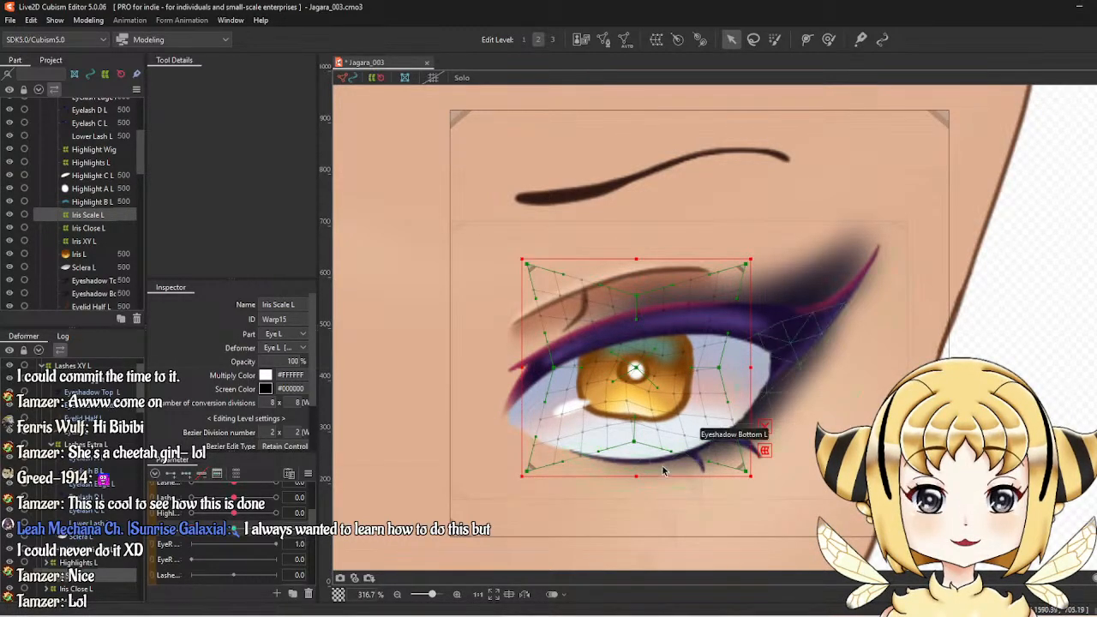
scroll(651, 432, up, 2)
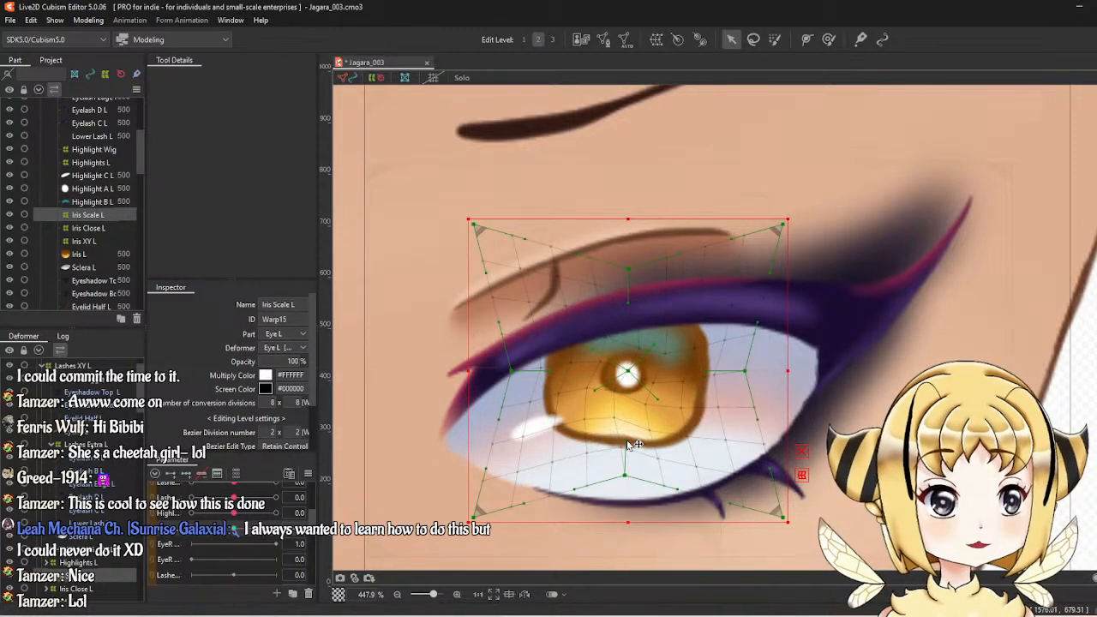
drag(627, 444, 656, 449)
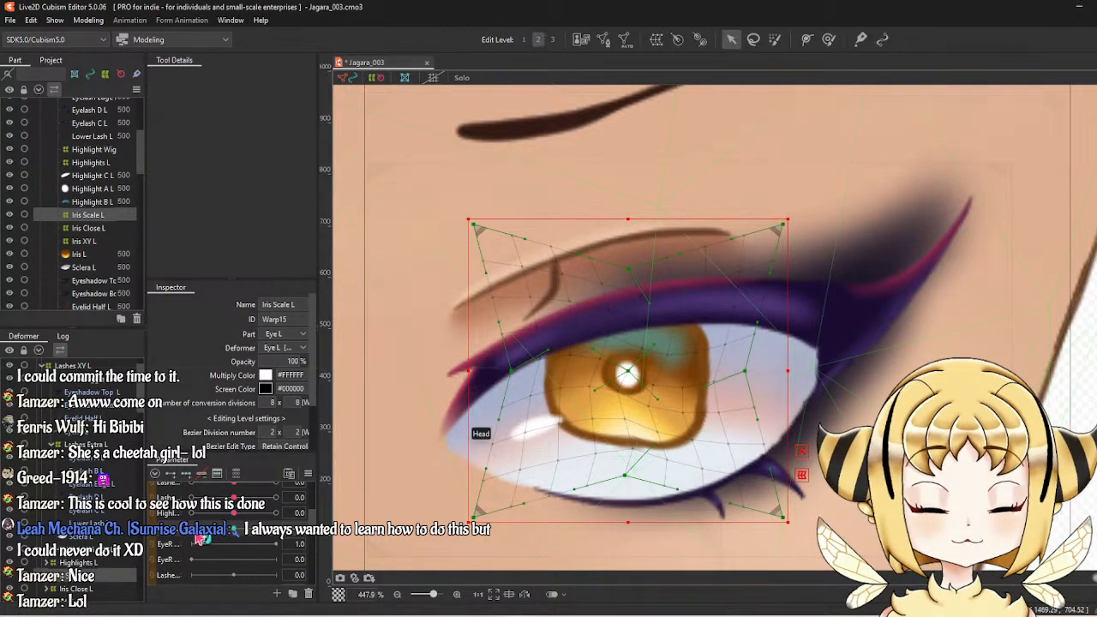
Pull the Iris Scale L warp's four edge midpoints outward at the parameter's maximum to enlarge the iris, and reset to neutral.
drag(193, 529, 247, 516)
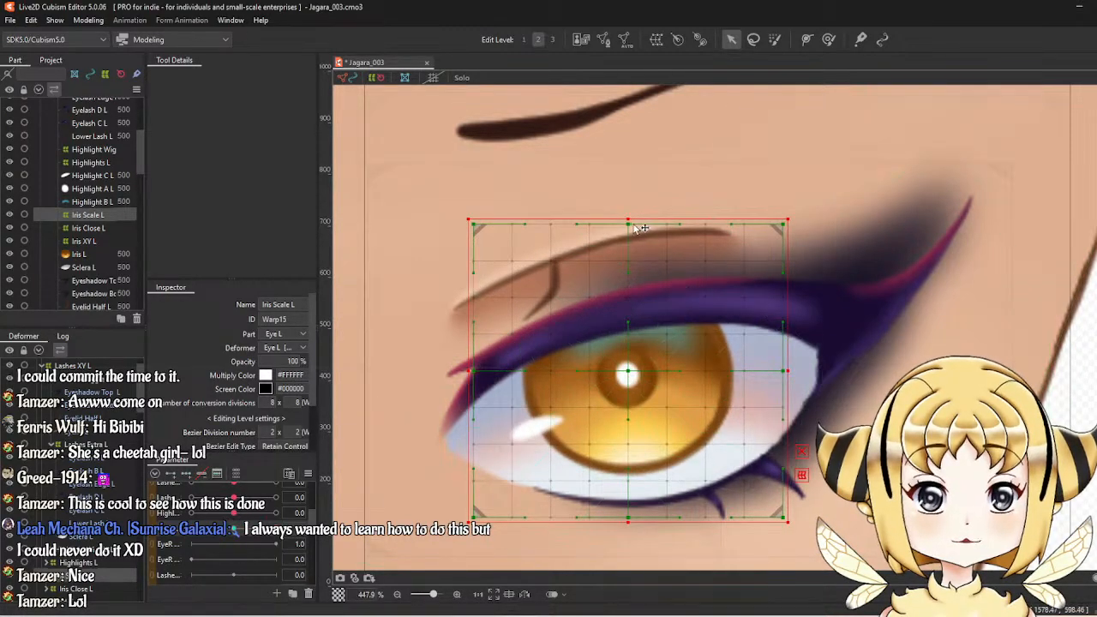
drag(635, 230, 636, 194)
drag(629, 520, 629, 546)
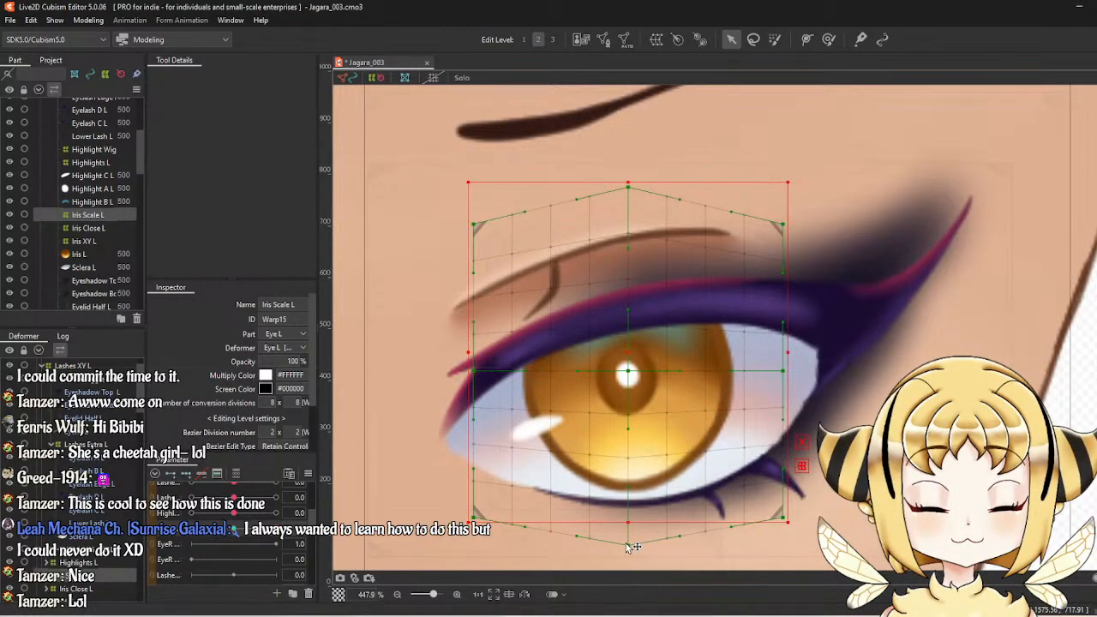
drag(787, 374, 812, 371)
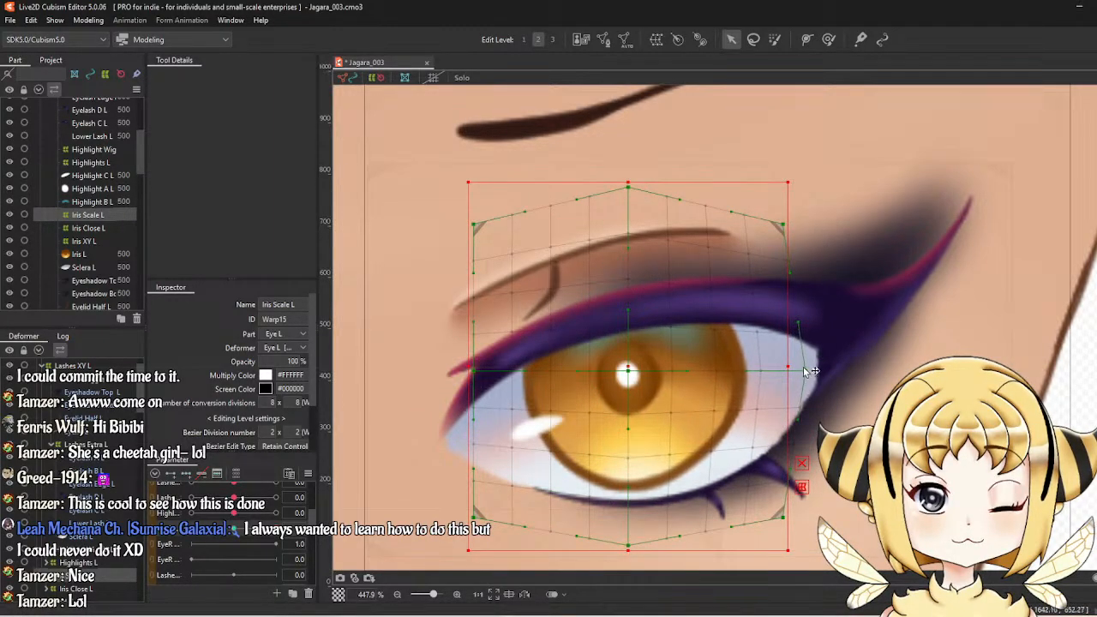
drag(474, 372, 449, 369)
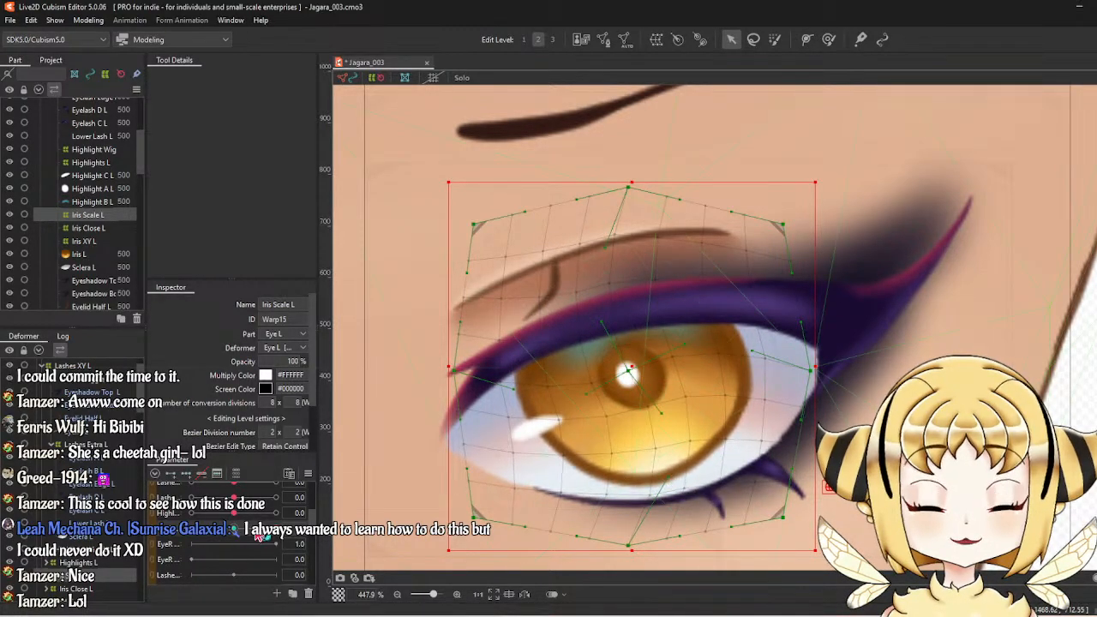
scroll(661, 407, down, 4)
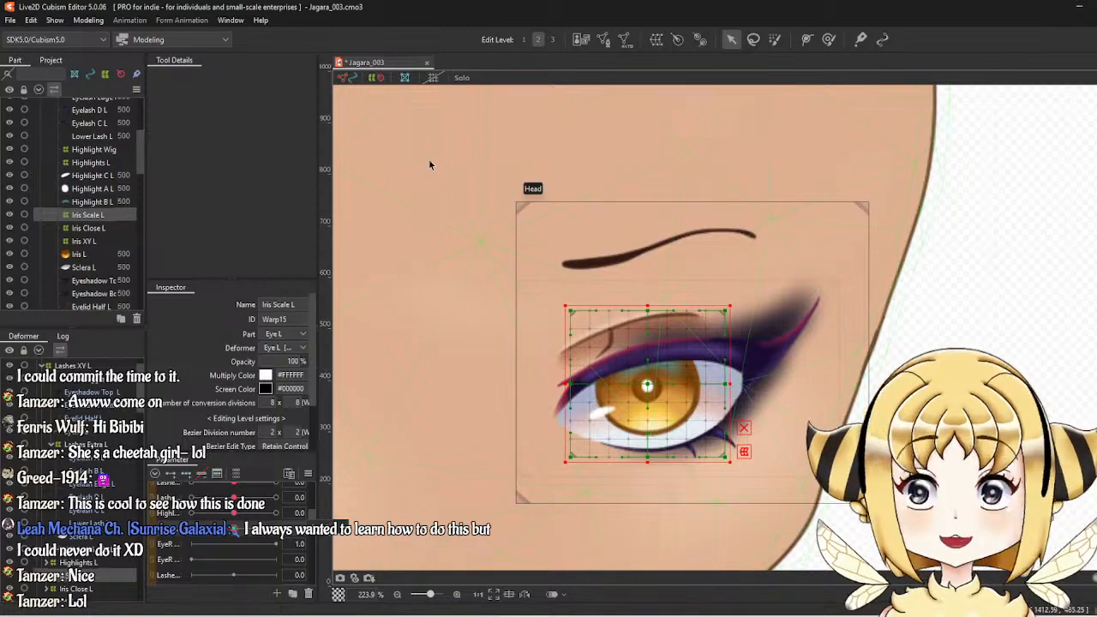
Save the model and open the physics settings.
click(11, 20)
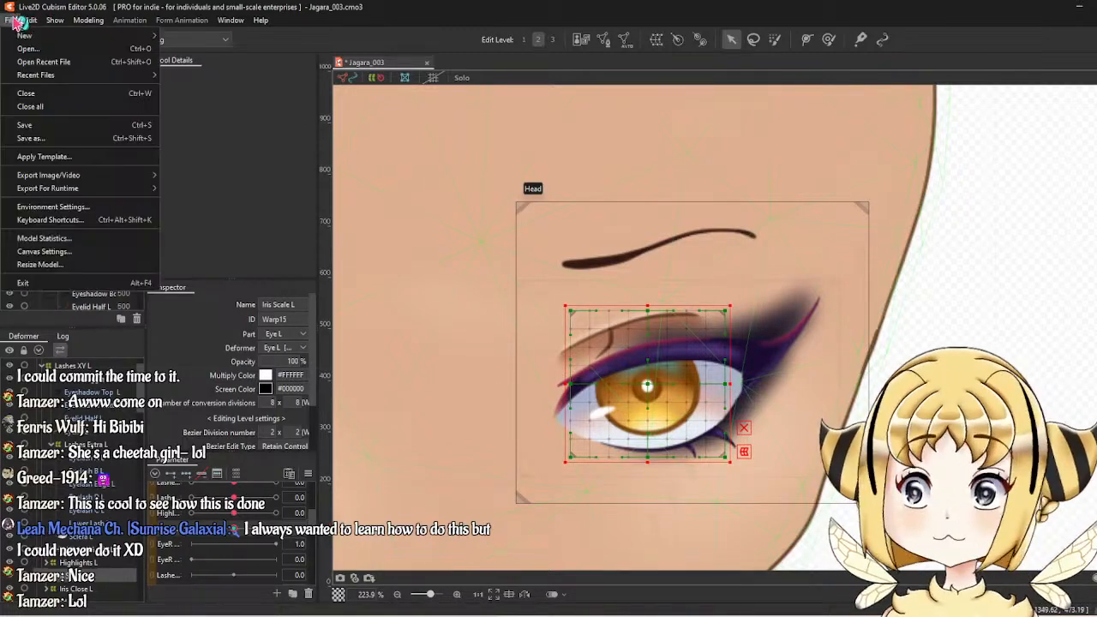
click(35, 125)
click(88, 19)
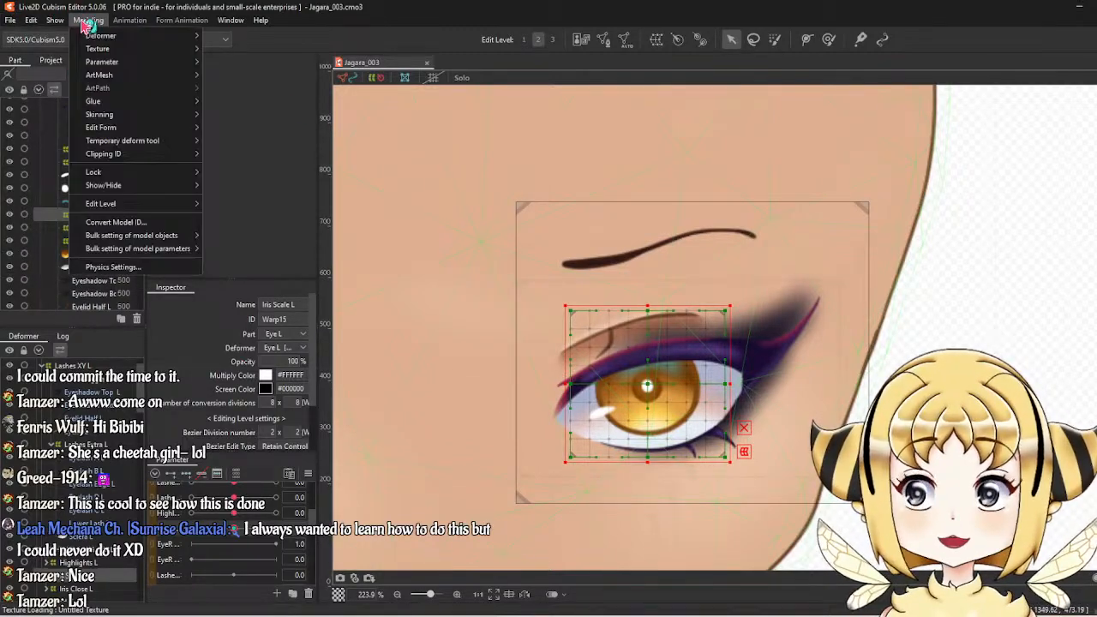
click(154, 267)
scroll(829, 221, up, 4)
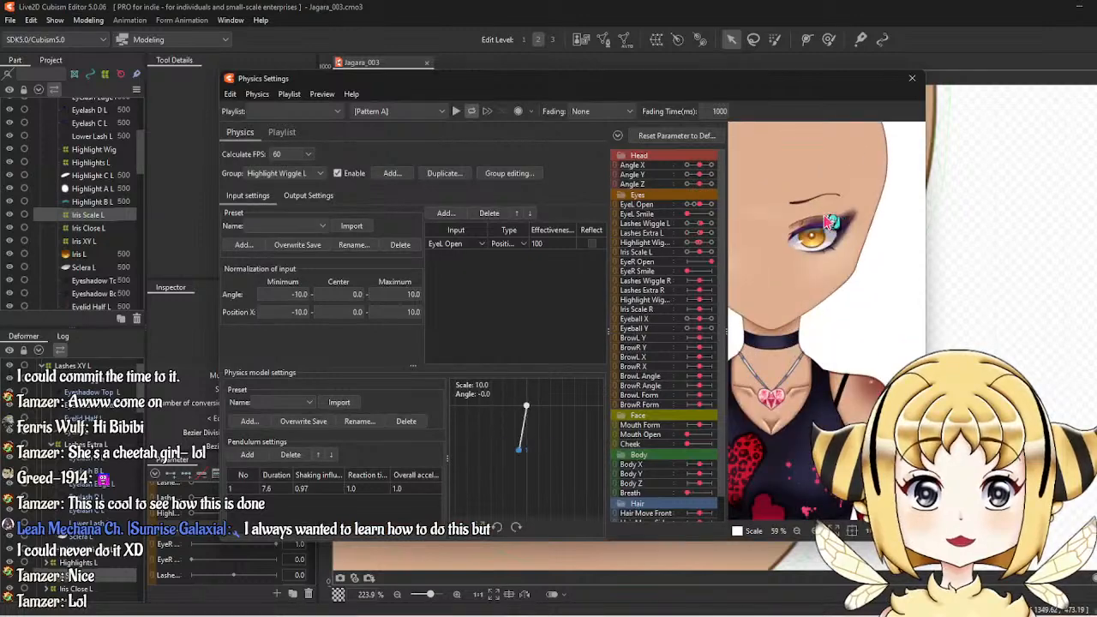
Add a physics group named Iris Scale L using the Eye L input preset.
click(391, 173)
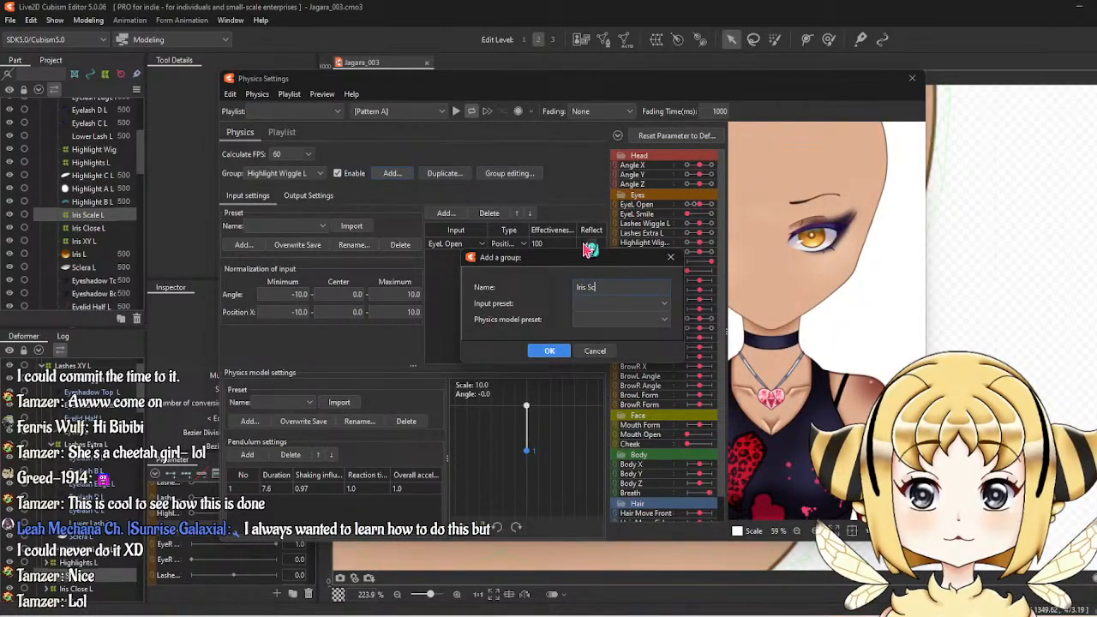
click(662, 303)
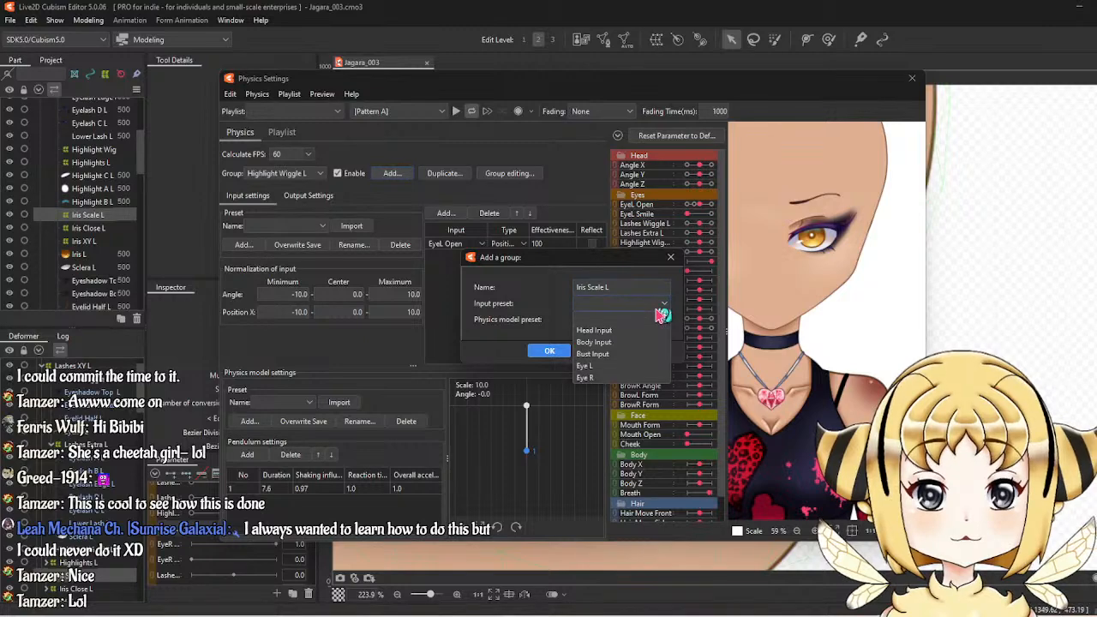
click(617, 367)
click(546, 350)
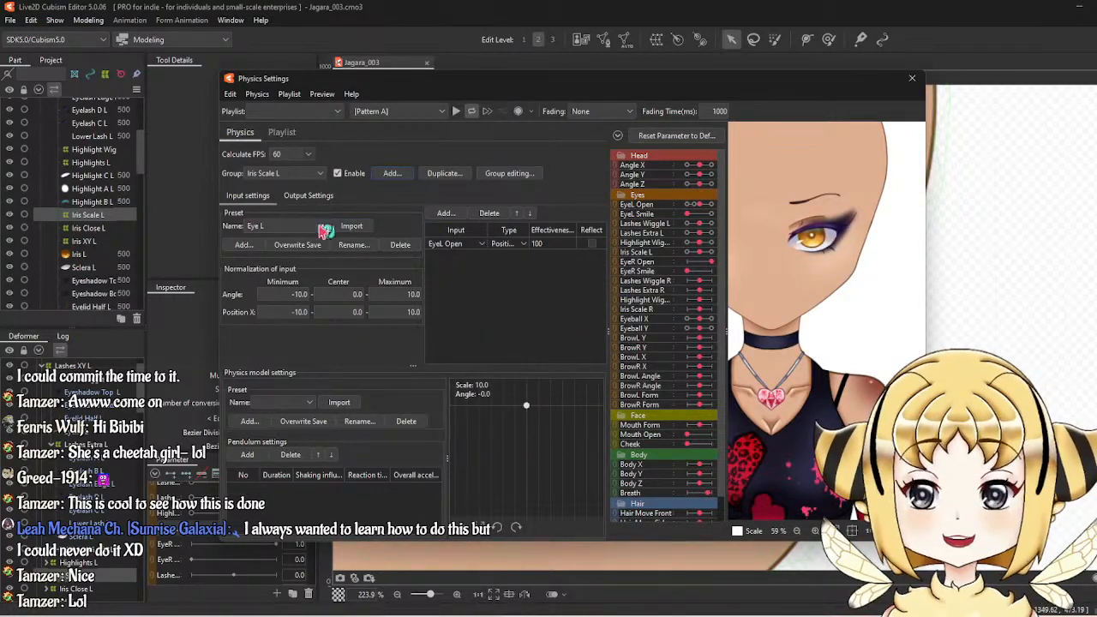
Add a pendulum to the Iris Scale L physics group and assign the Iris Scale L parameter as its output.
click(248, 455)
click(308, 195)
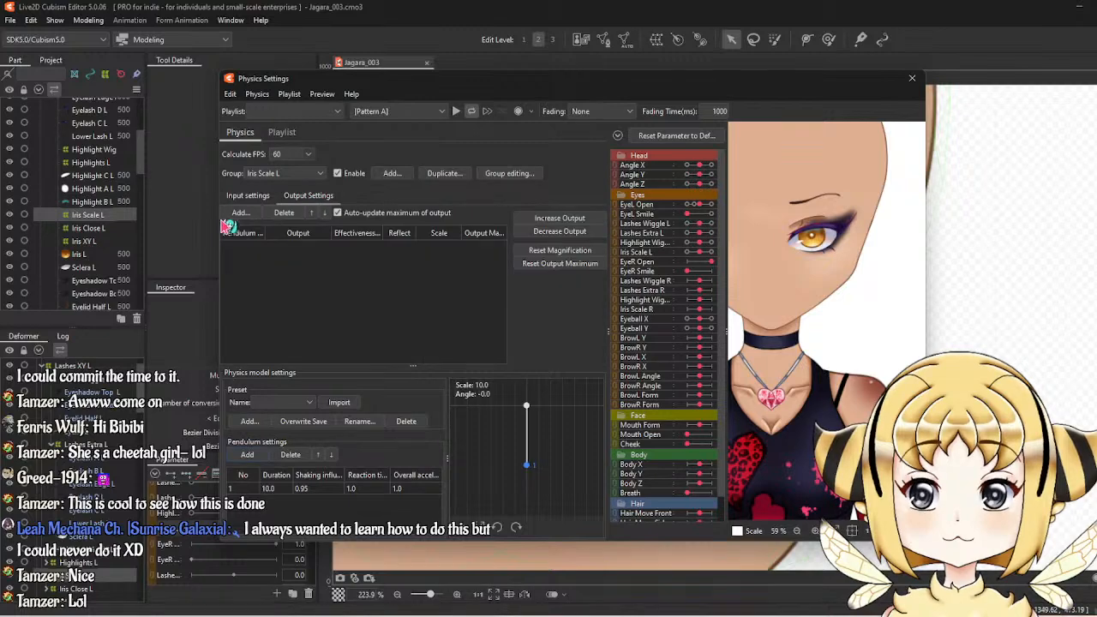
click(240, 212)
scroll(562, 321, down, 1)
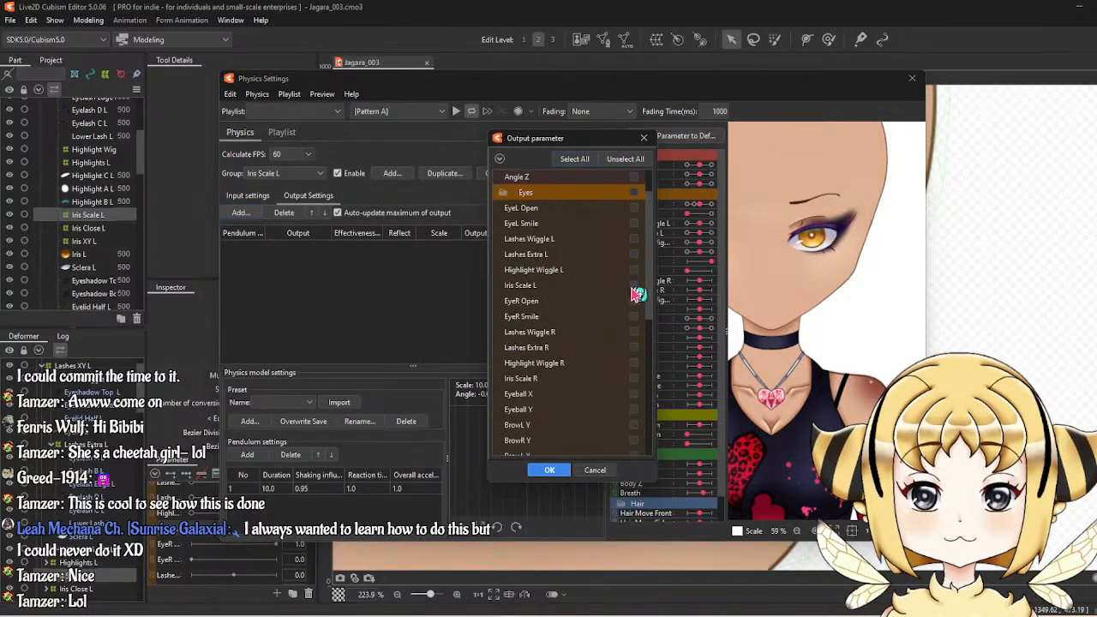
click(633, 285)
click(549, 470)
Preview the iris scale physics on the left eye up close and from afar, and leave the physics settings.
scroll(797, 246, up, 3)
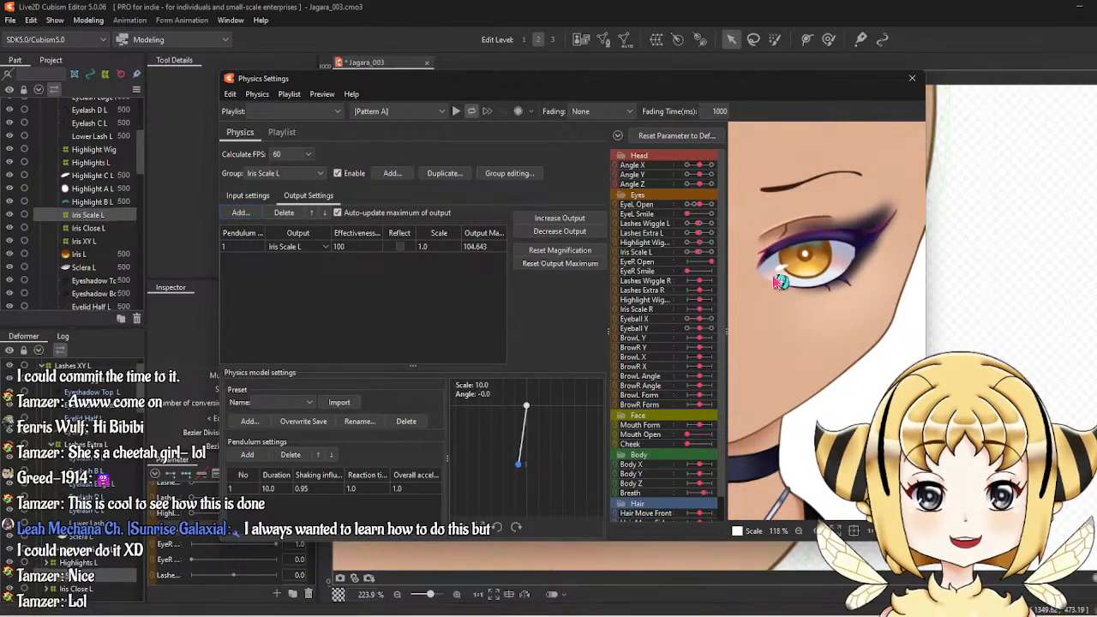
scroll(776, 287, down, 3)
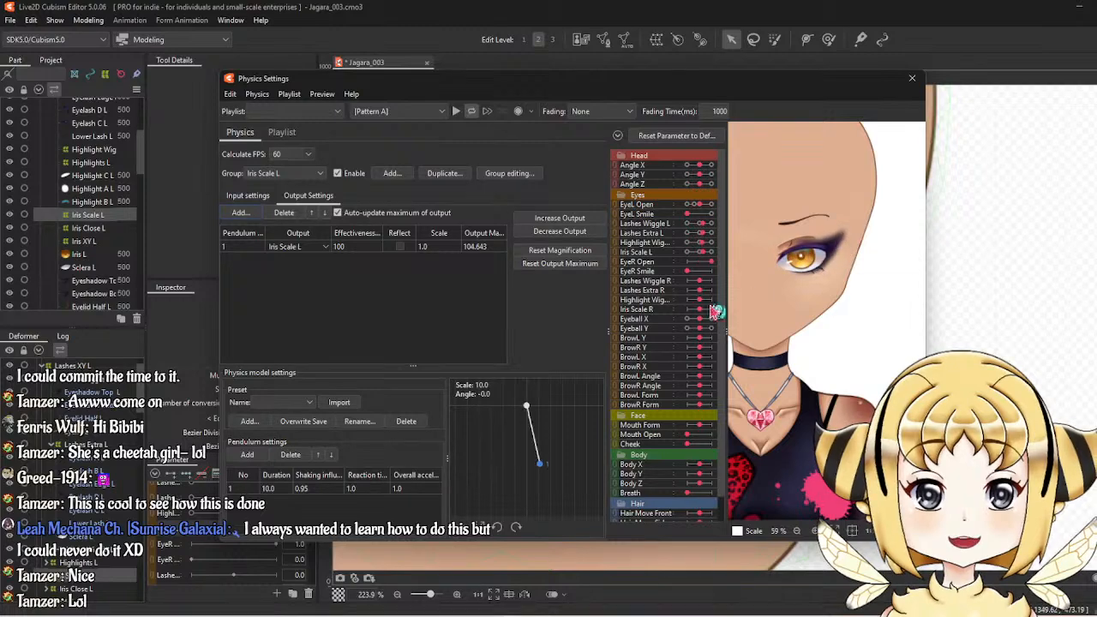
scroll(795, 239, up, 3)
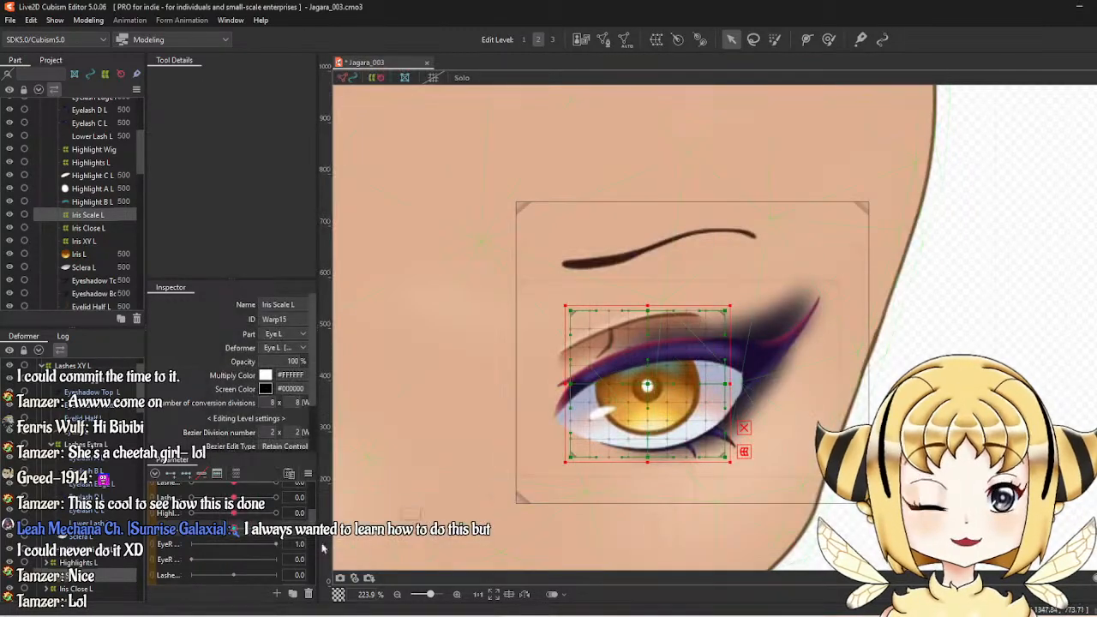
Refine the Iris Scale L warp's interior grid points around the iris edge at the parameter's minimum to round the shrunken iris.
drag(233, 530, 137, 535)
scroll(651, 467, up, 3)
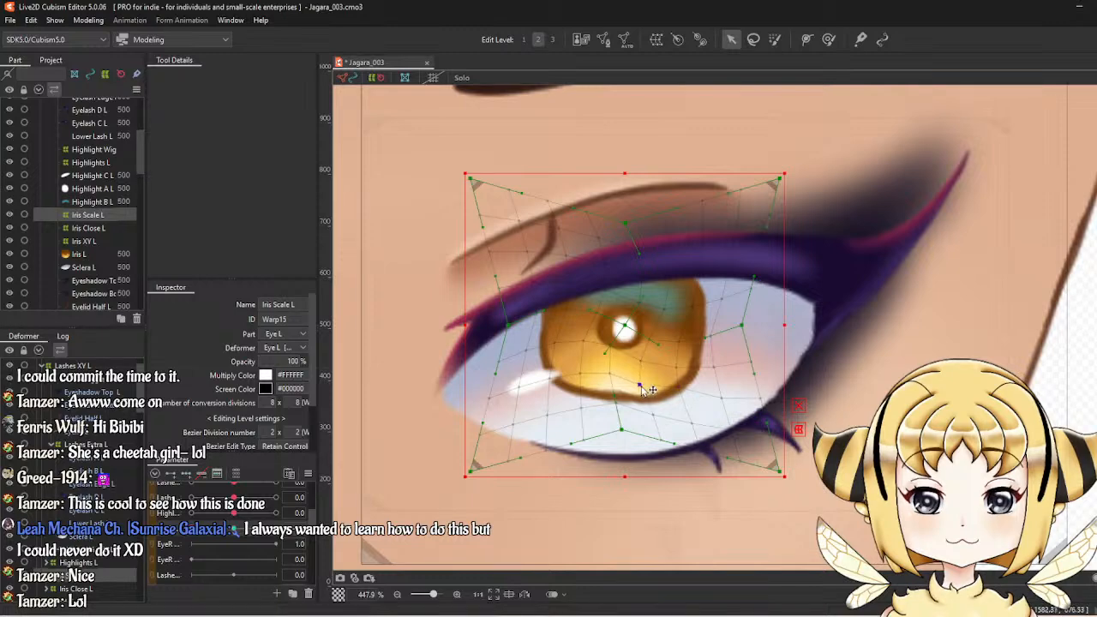
click(693, 417)
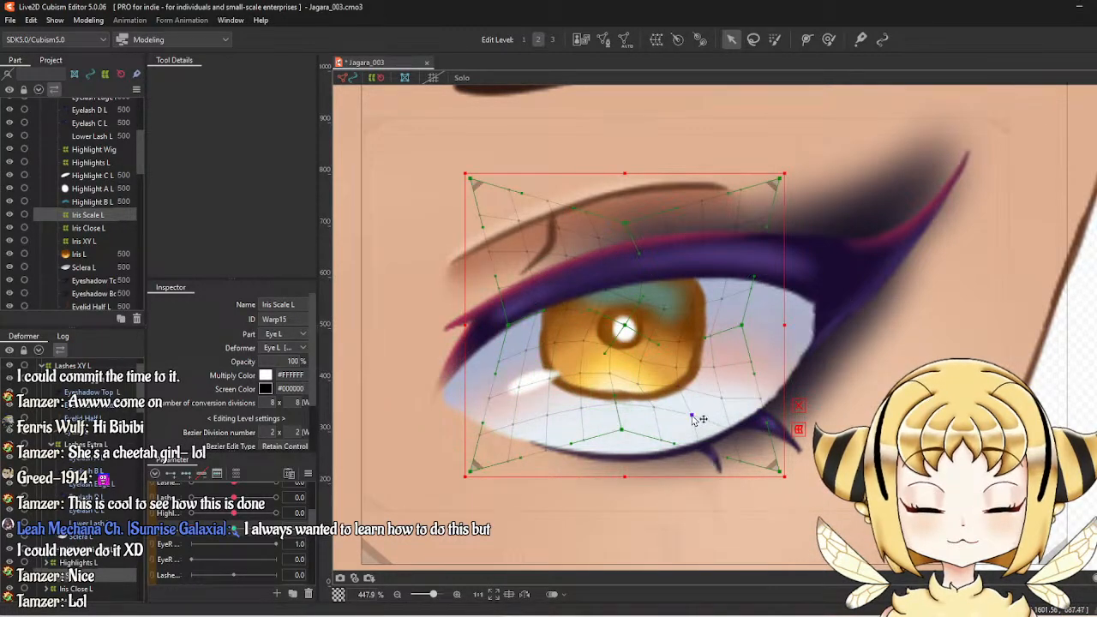
click(615, 413)
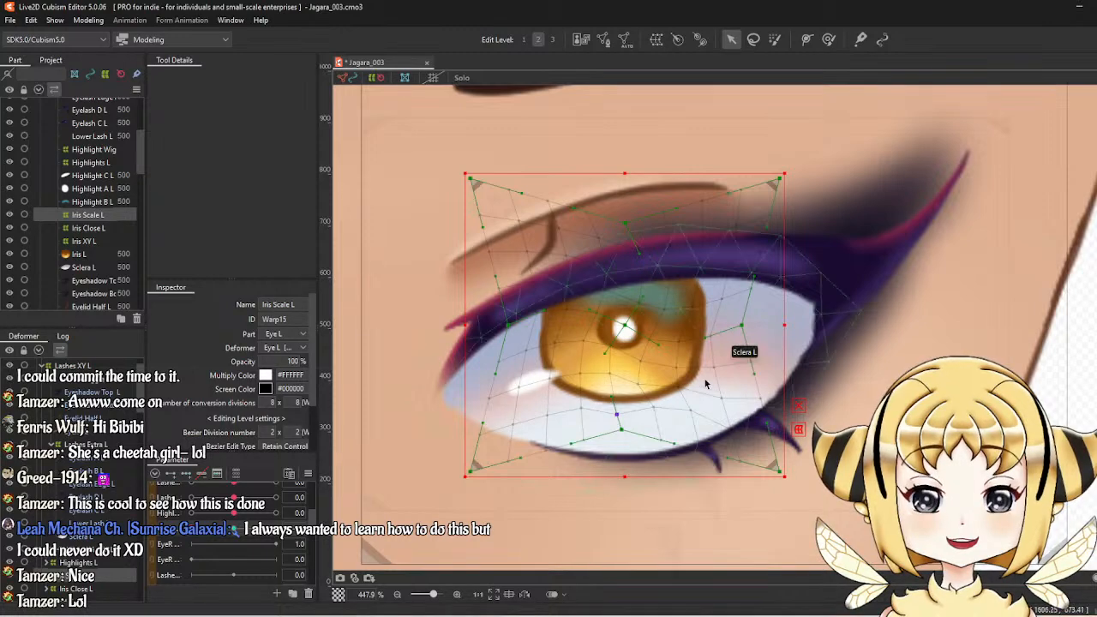
click(676, 368)
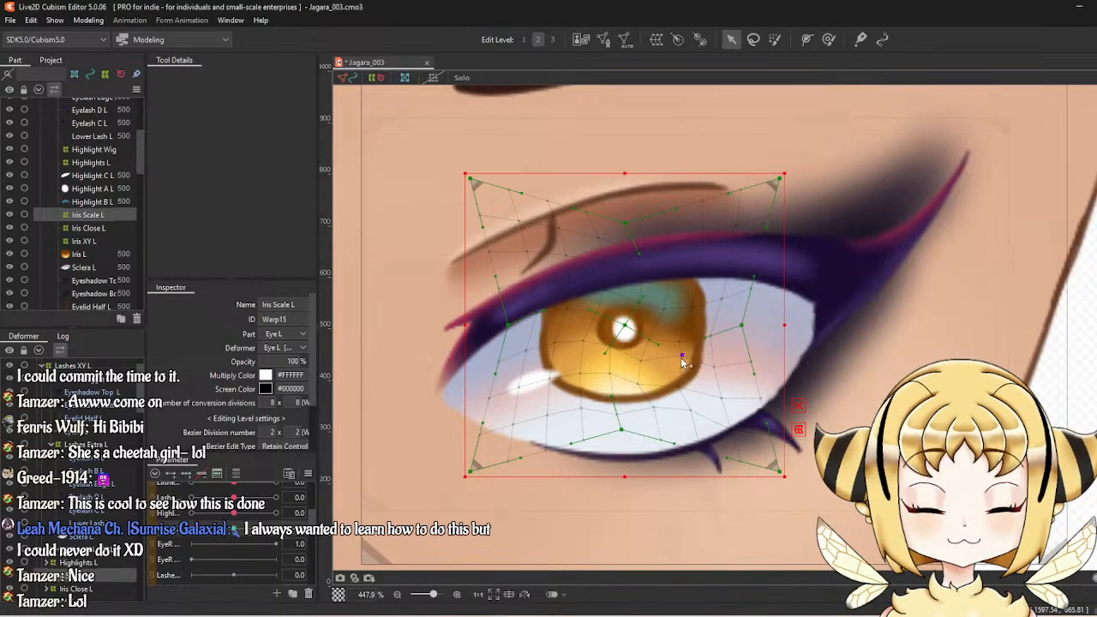
drag(682, 350, 685, 340)
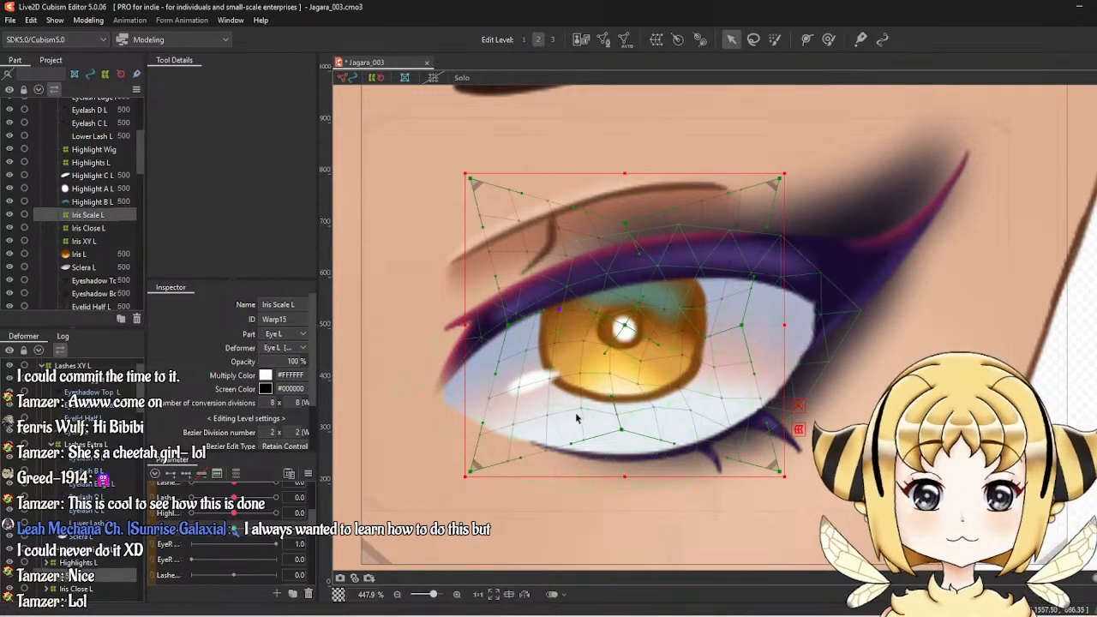
click(227, 537)
click(227, 537)
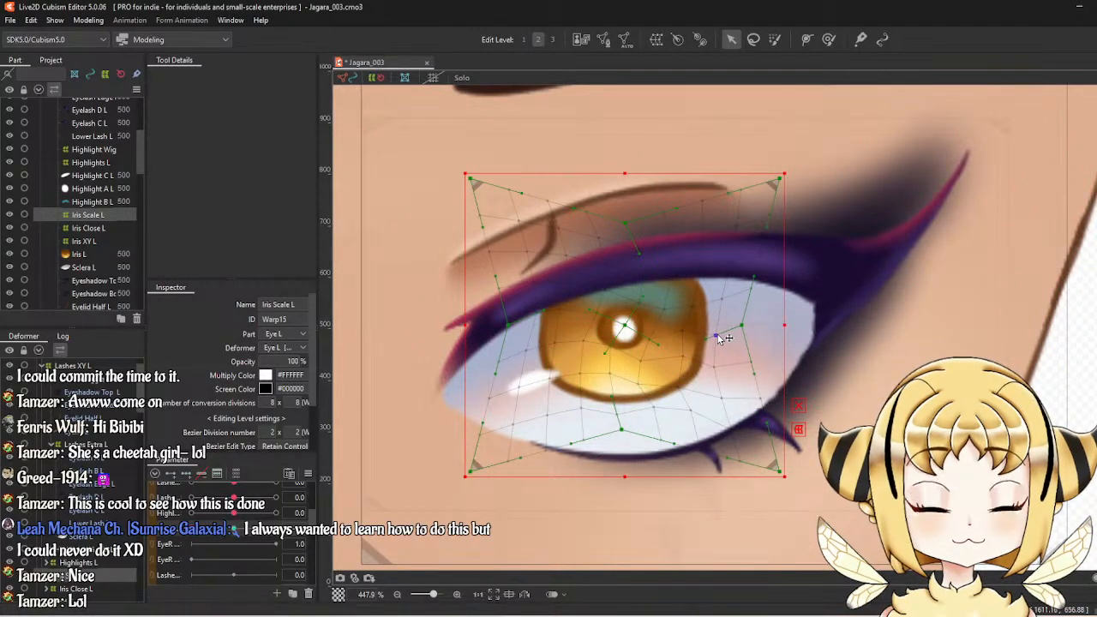
Adjust the Iris Scale L warp's interior points around the iris's lower edge at the parameter's maximum, and reset to neutral.
click(240, 536)
drag(239, 536, 300, 542)
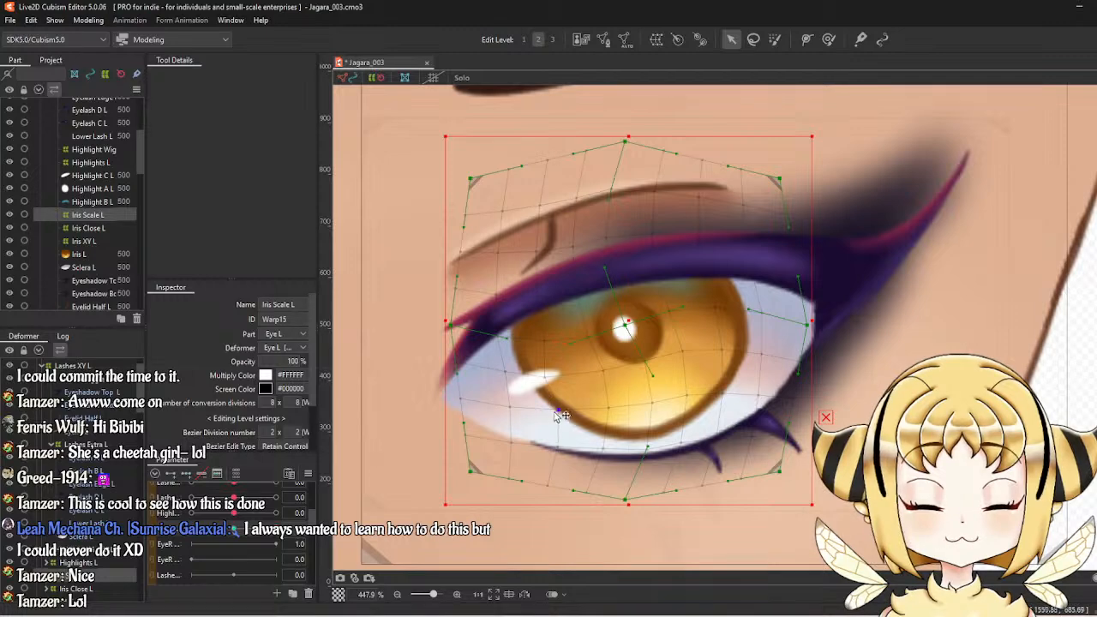
drag(561, 416, 555, 420)
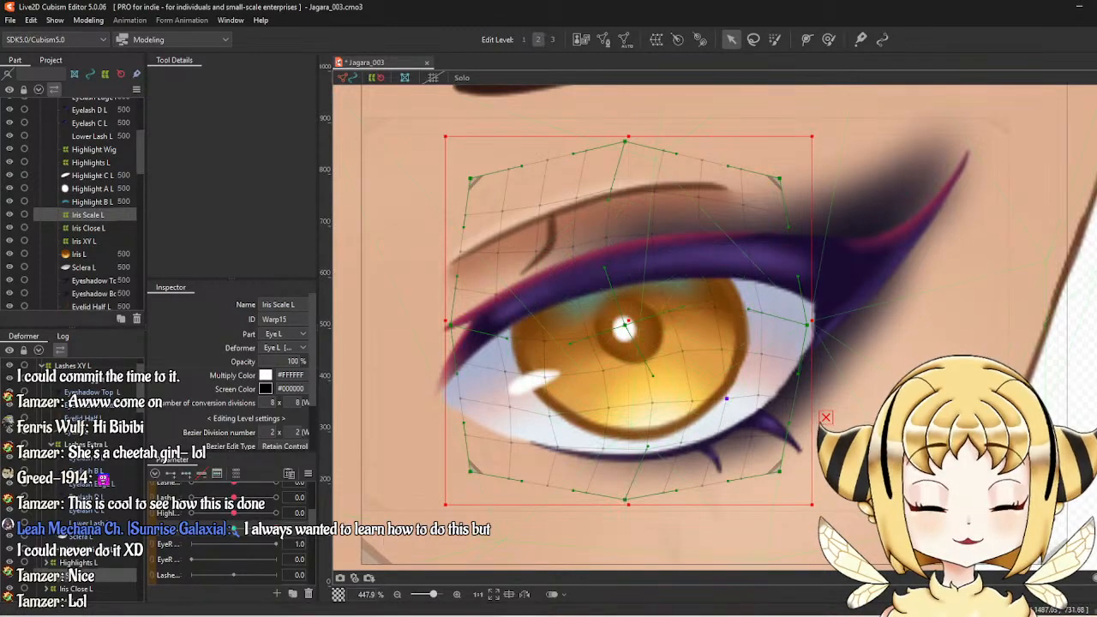
scroll(591, 425, down, 3)
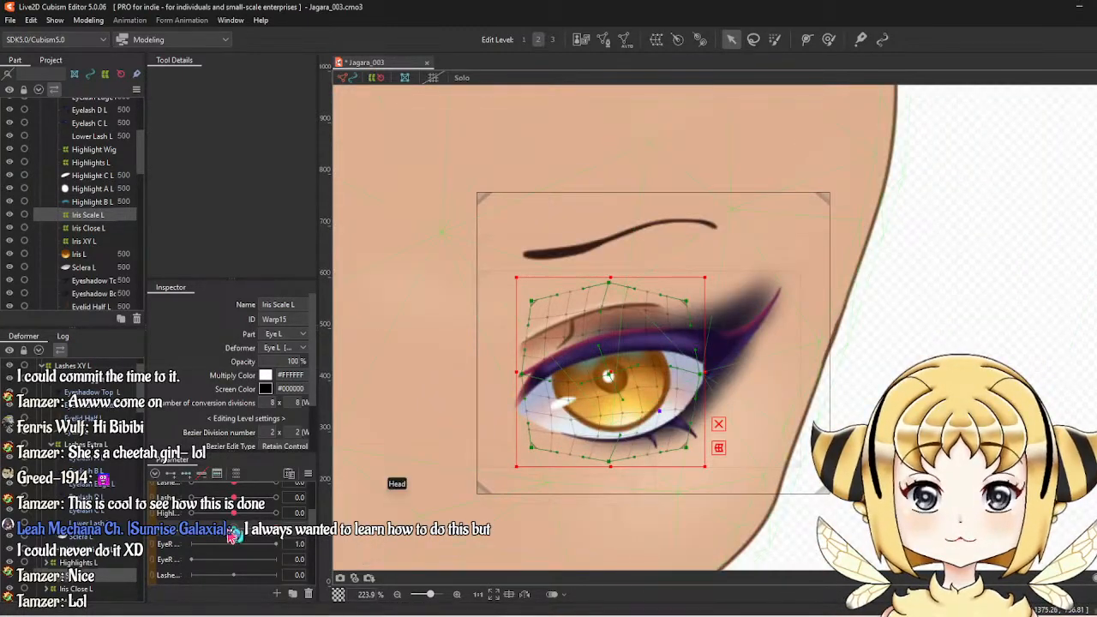
Open the physics settings to test the iris scaling while the left eye blinks, and close them.
click(88, 20)
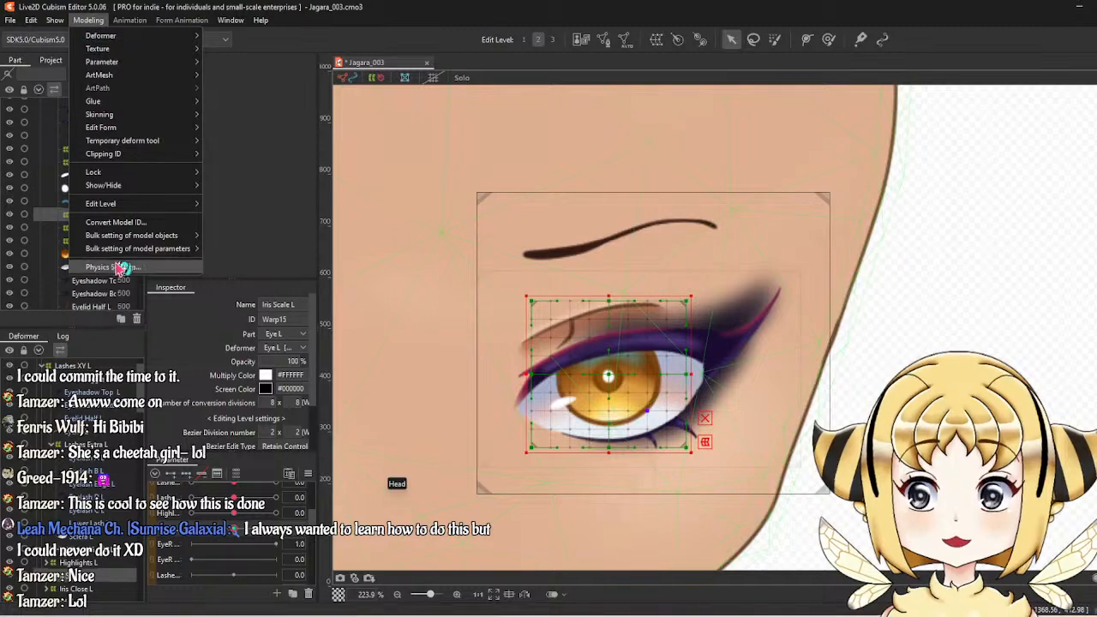
click(111, 267)
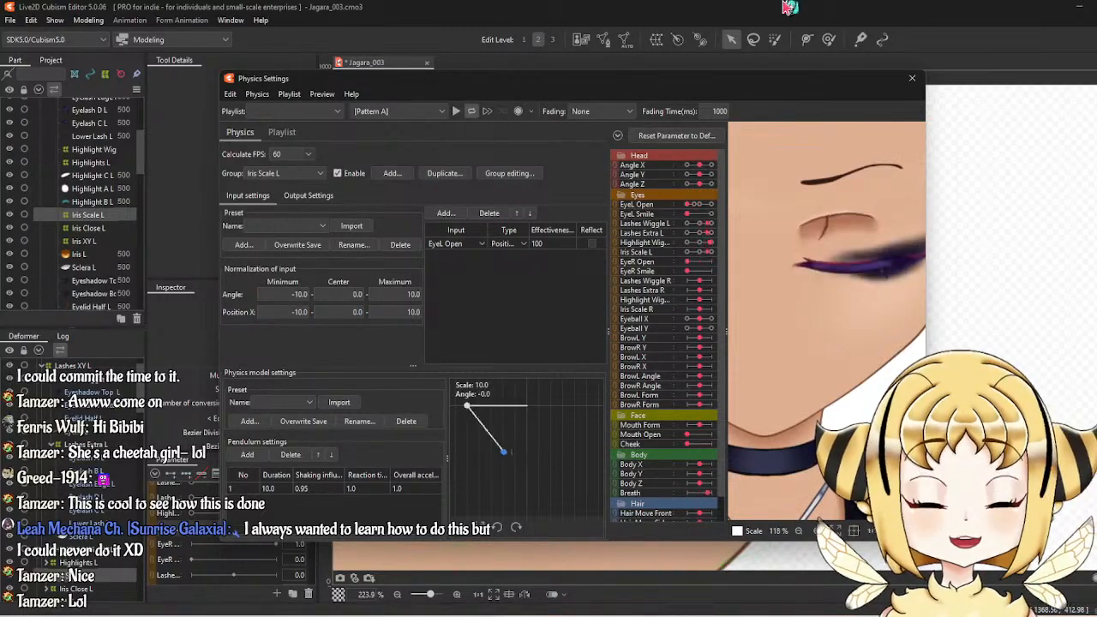
click(913, 79)
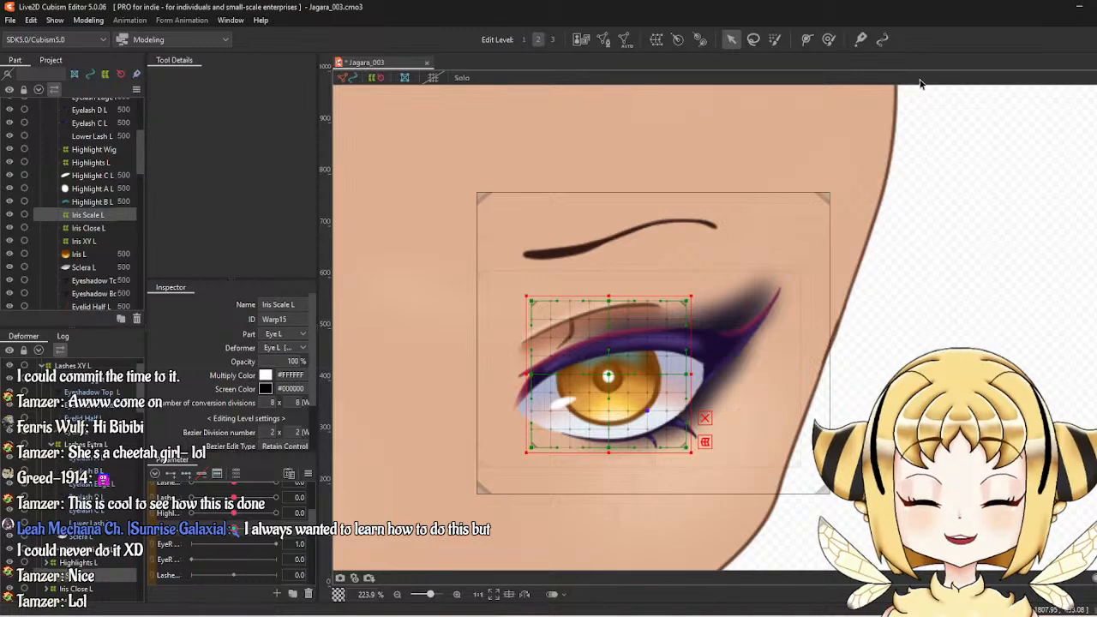
Scrub the Iris Scale L parameter and examine how the iris size change reads from different distances.
scroll(671, 377, down, 4)
scroll(671, 378, up, 3)
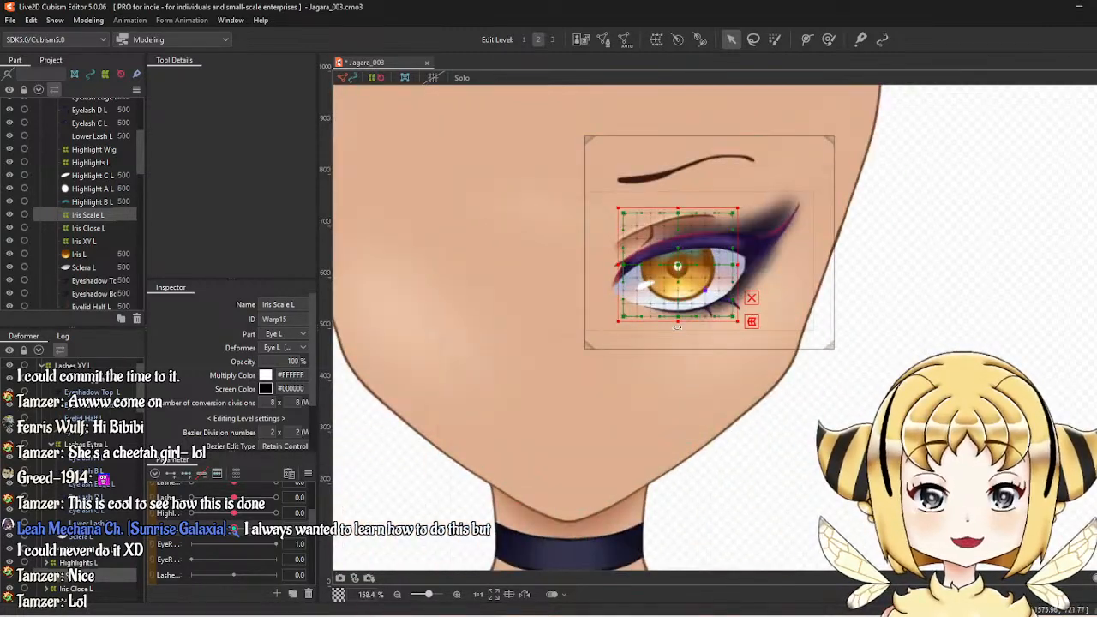
drag(677, 326, 712, 405)
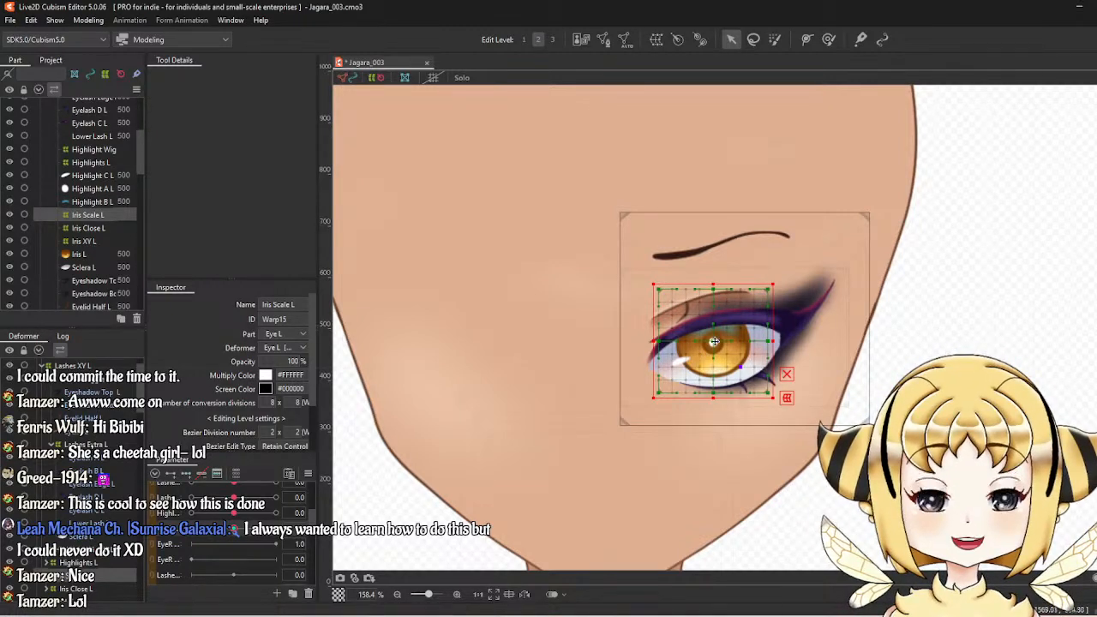
scroll(775, 283, up, 2)
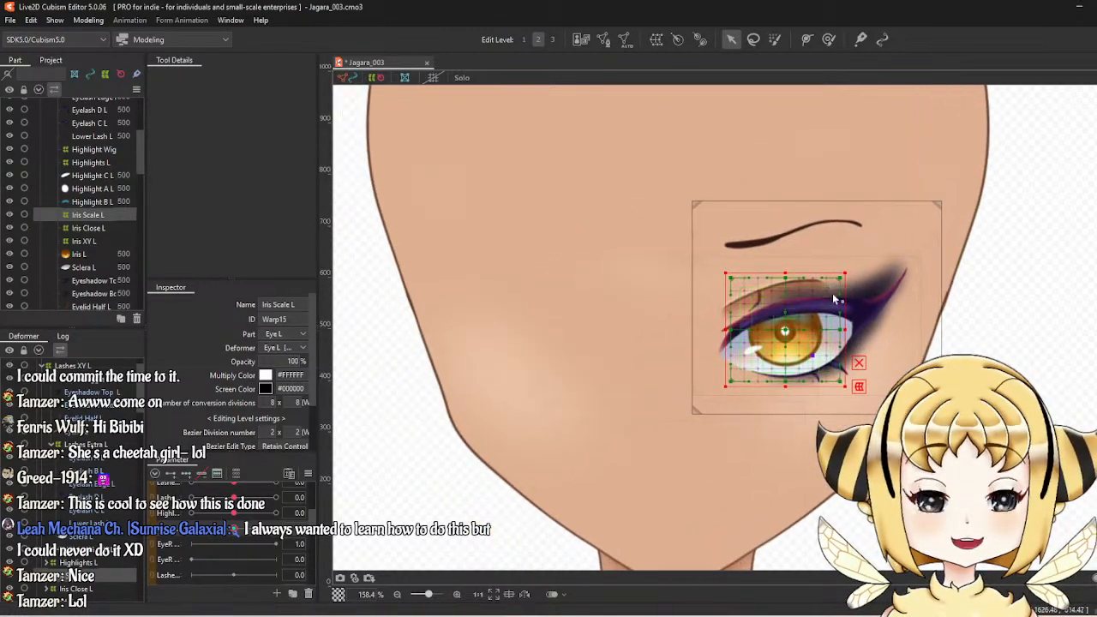
scroll(854, 340, up, 2)
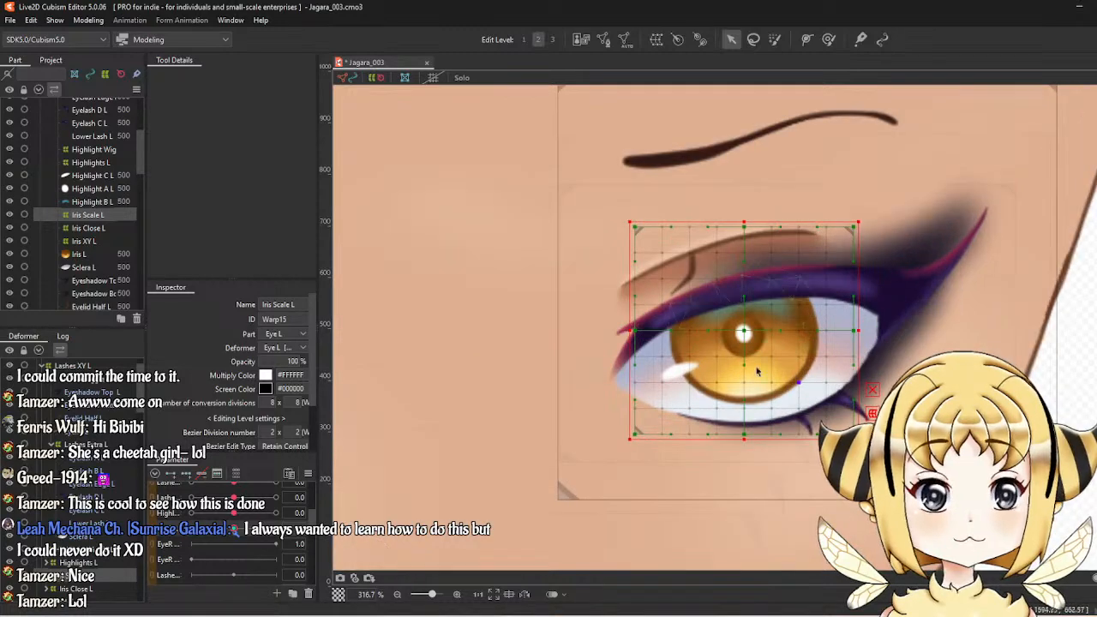
mouse_move(235, 538)
mouse_down()
mouse_move(191, 544)
mouse_move(257, 545)
mouse_move(244, 549)
mouse_up()
scroll(774, 375, down, 3)
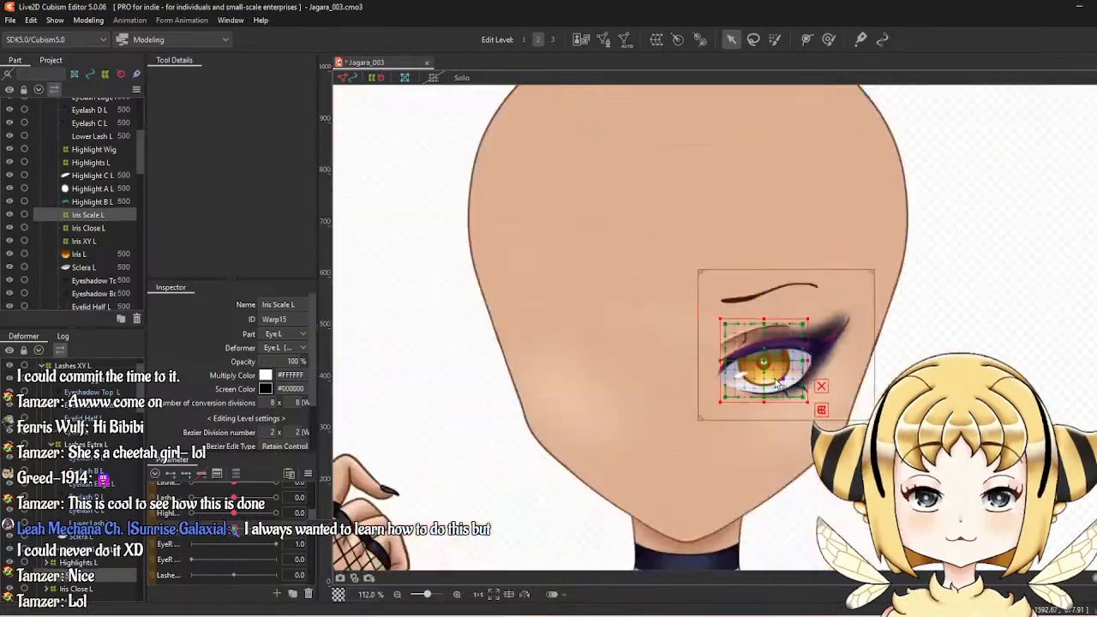
scroll(773, 374, up, 1)
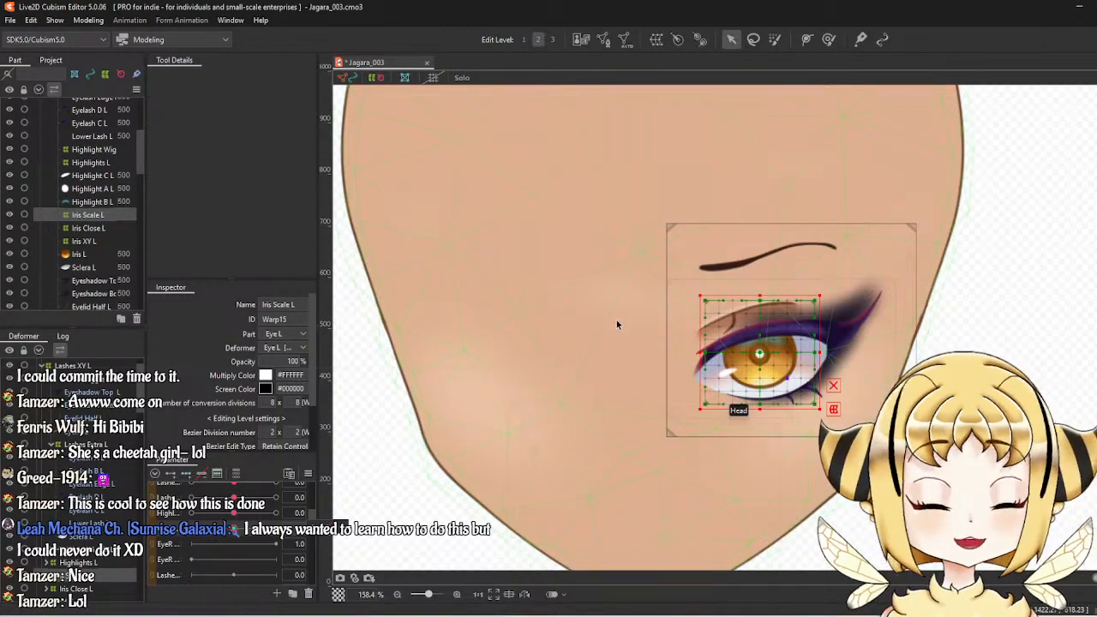
scroll(644, 384, down, 3)
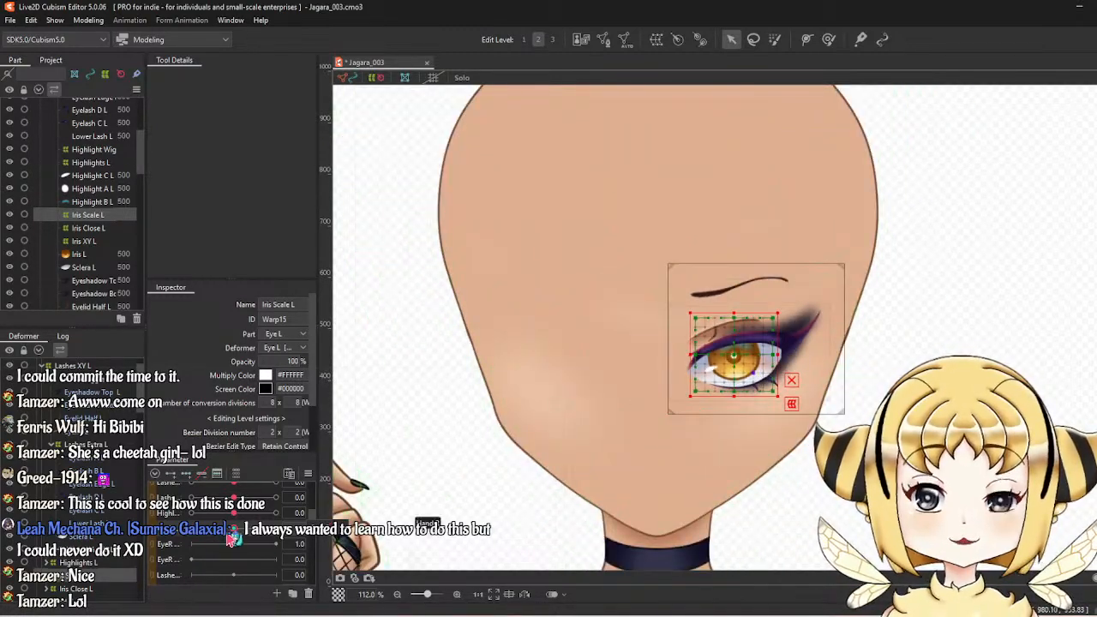
mouse_move(233, 529)
mouse_down()
mouse_move(276, 529)
mouse_move(191, 528)
mouse_move(233, 529)
mouse_up()
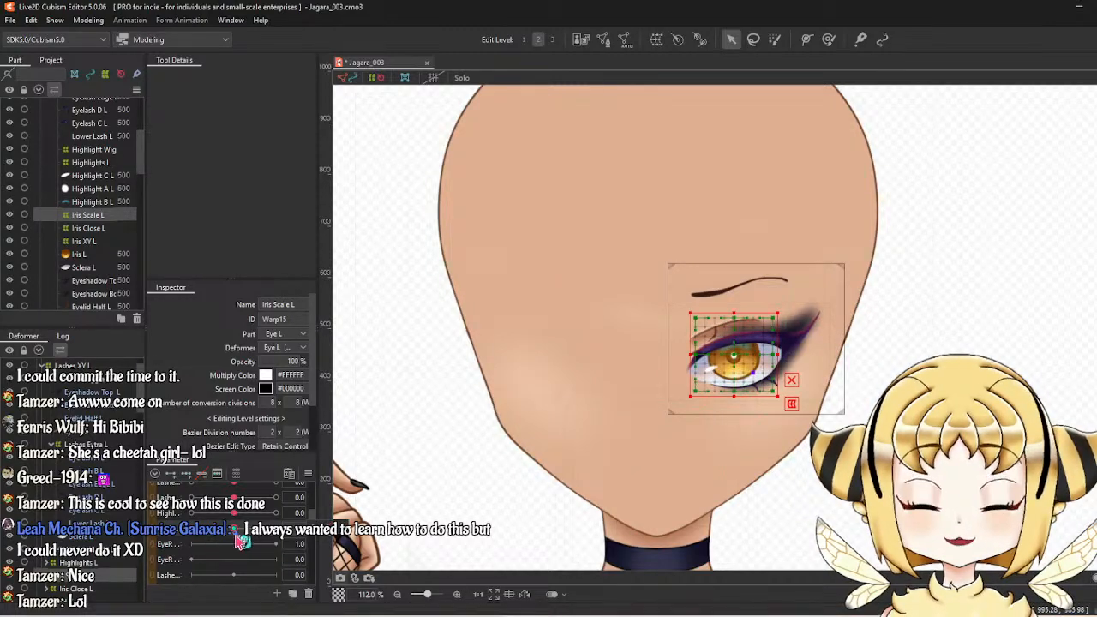
Examine the iris outline up close with Iris Scale L at its minimum, and return the parameter to neutral.
scroll(624, 384, up, 4)
scroll(849, 337, up, 1)
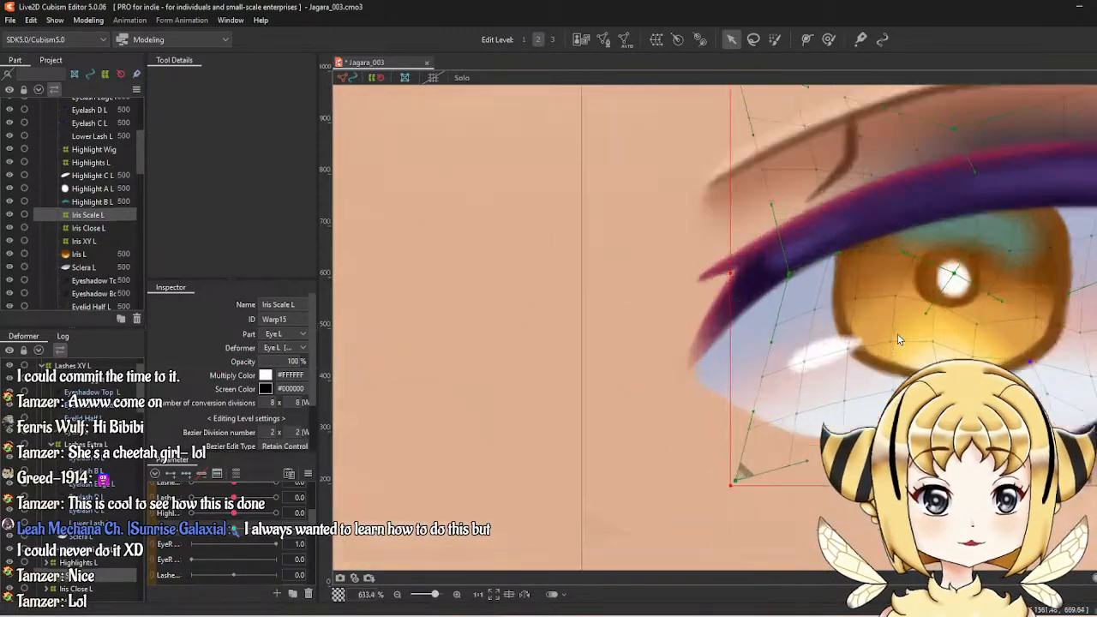
scroll(784, 390, up, 1)
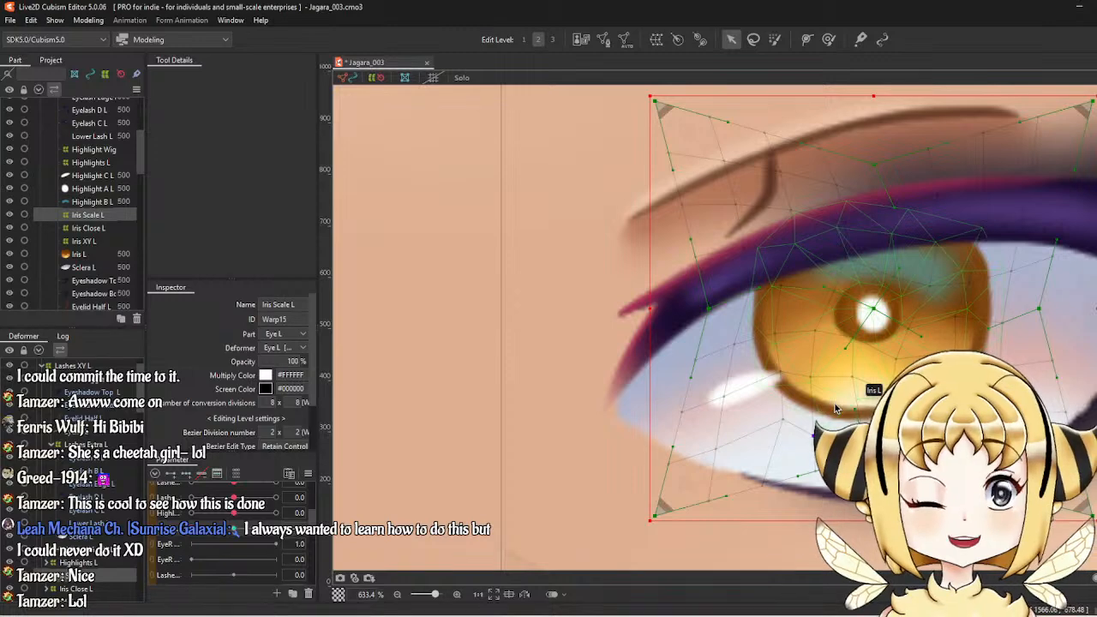
scroll(881, 349, down, 3)
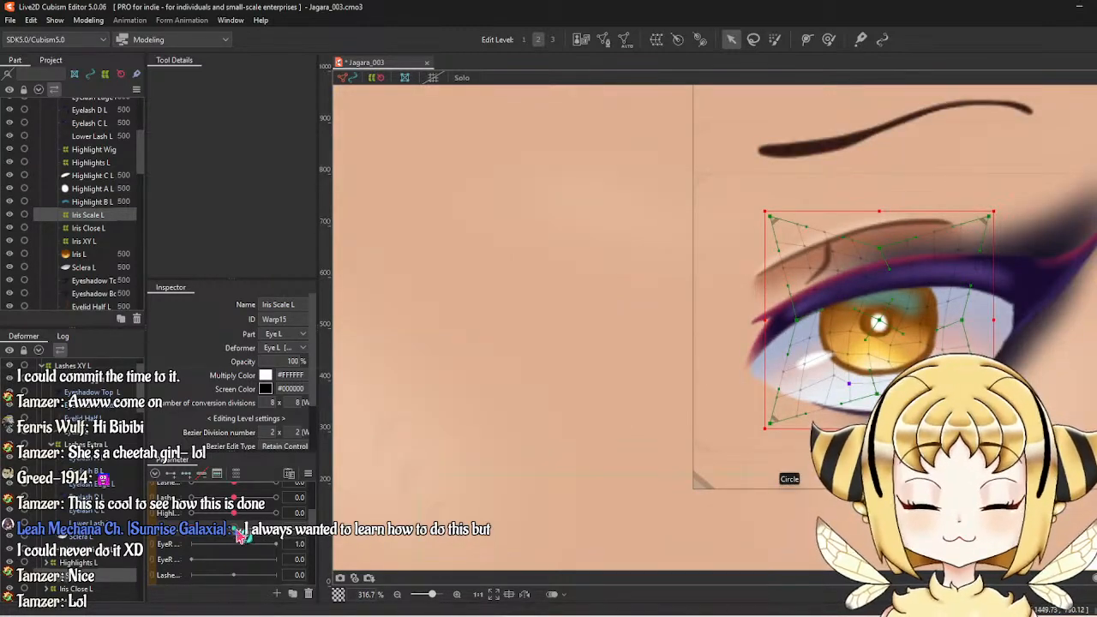
drag(234, 528, 195, 564)
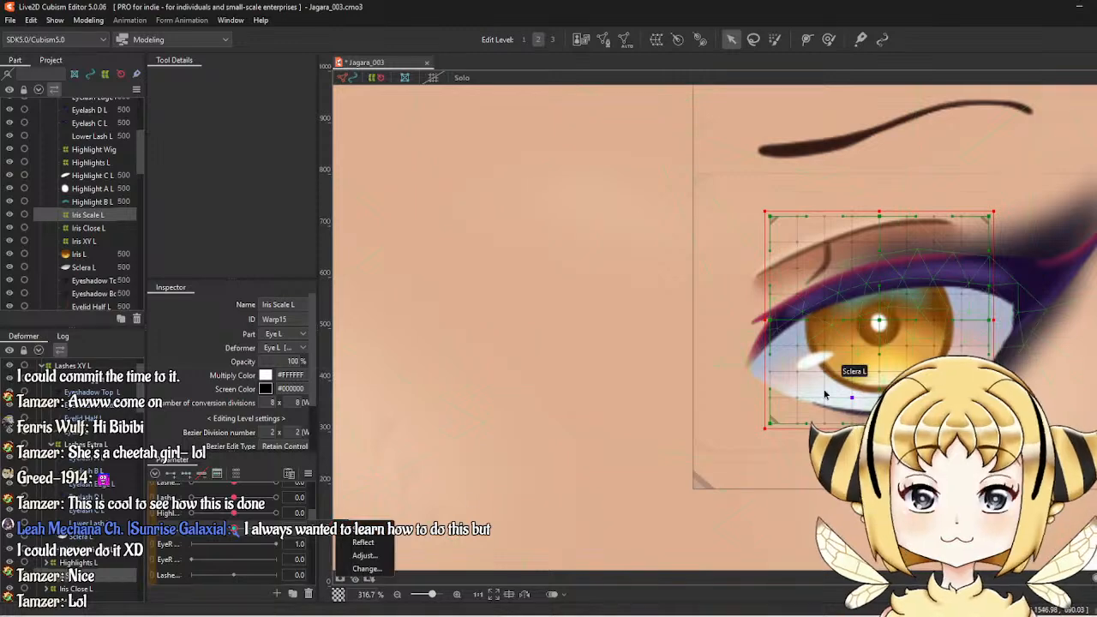
scroll(839, 402, down, 2)
scroll(839, 402, down, 2)
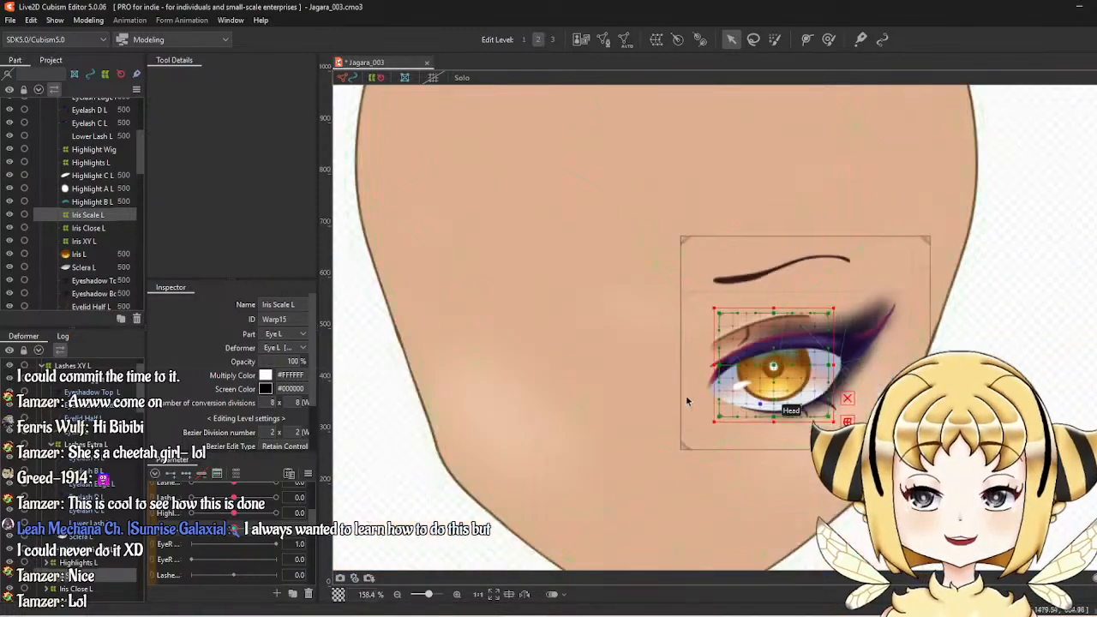
scroll(236, 540, up, 3)
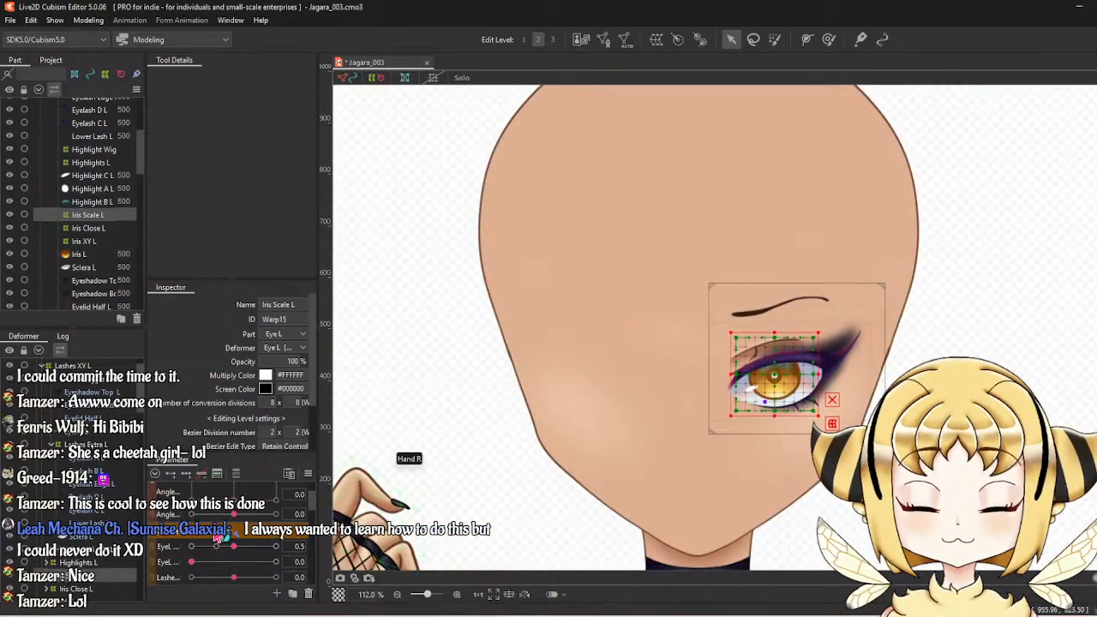
scroll(794, 395, up, 1)
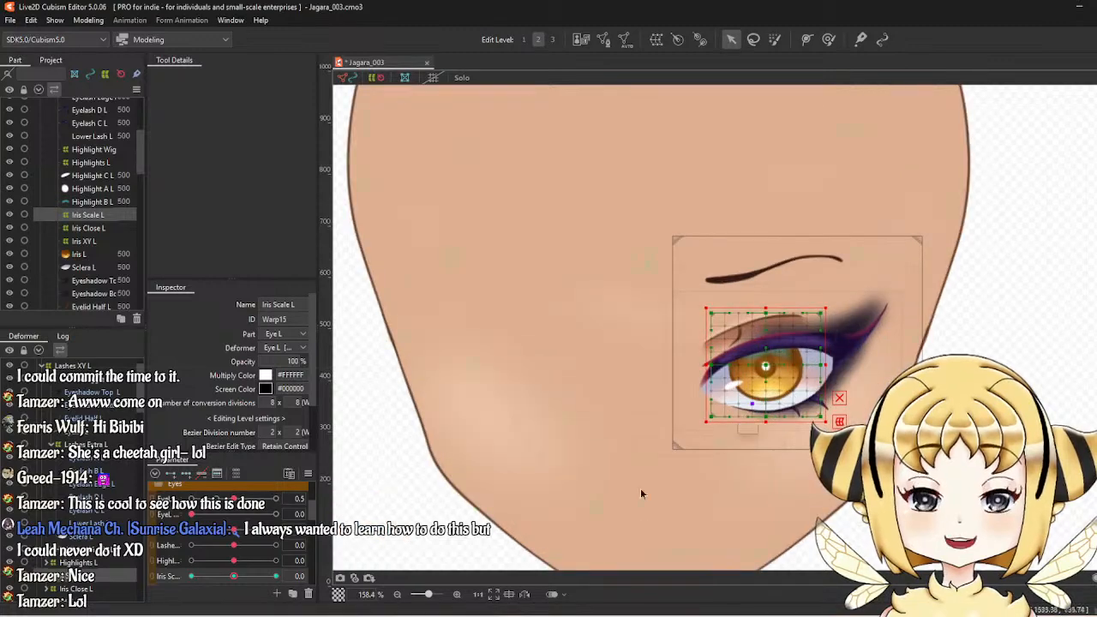
scroll(227, 542, up, 2)
scroll(227, 542, up, 2)
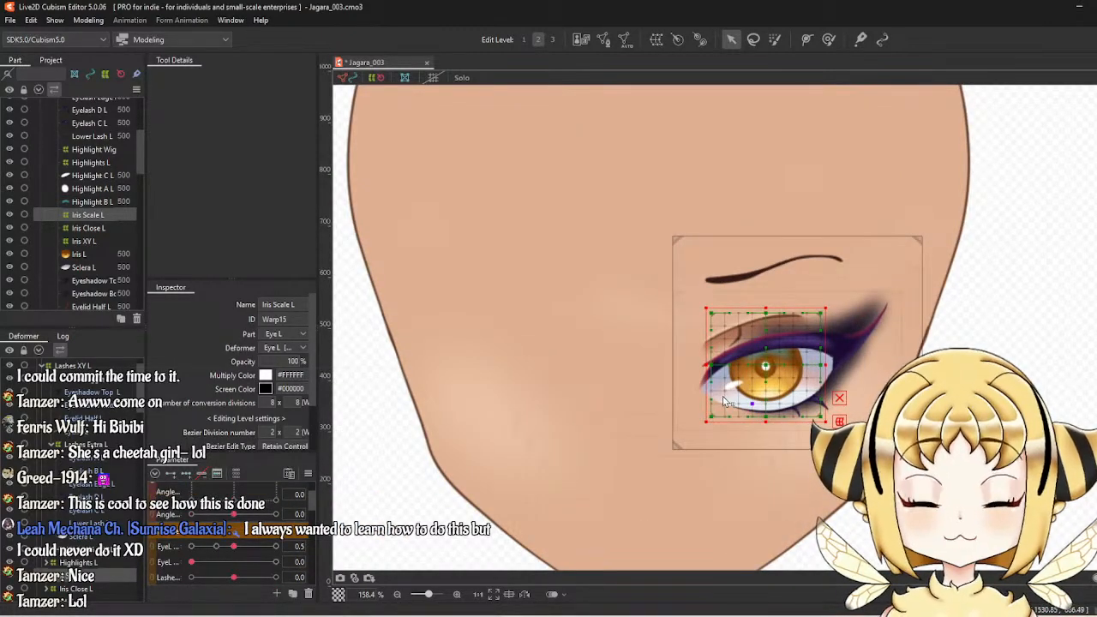
Create a warp deformer named Brow XY as parent of the Eyebrow L mesh, with 4 × 4 Bezier and 8 × 8 conversion divisions.
scroll(73, 233, down, 4)
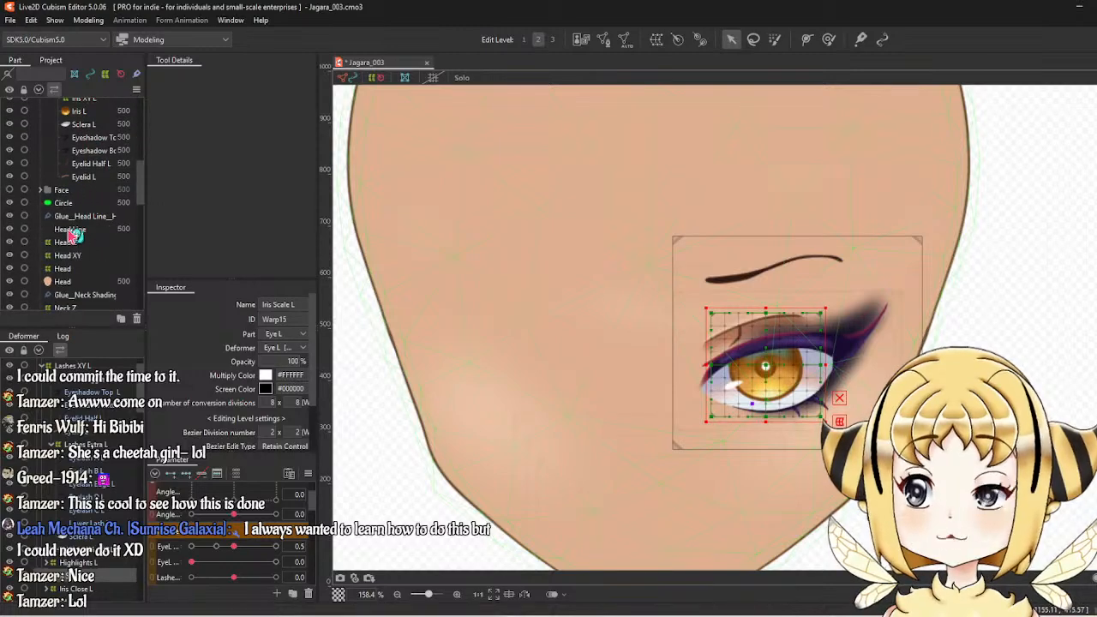
scroll(73, 233, up, 8)
click(91, 173)
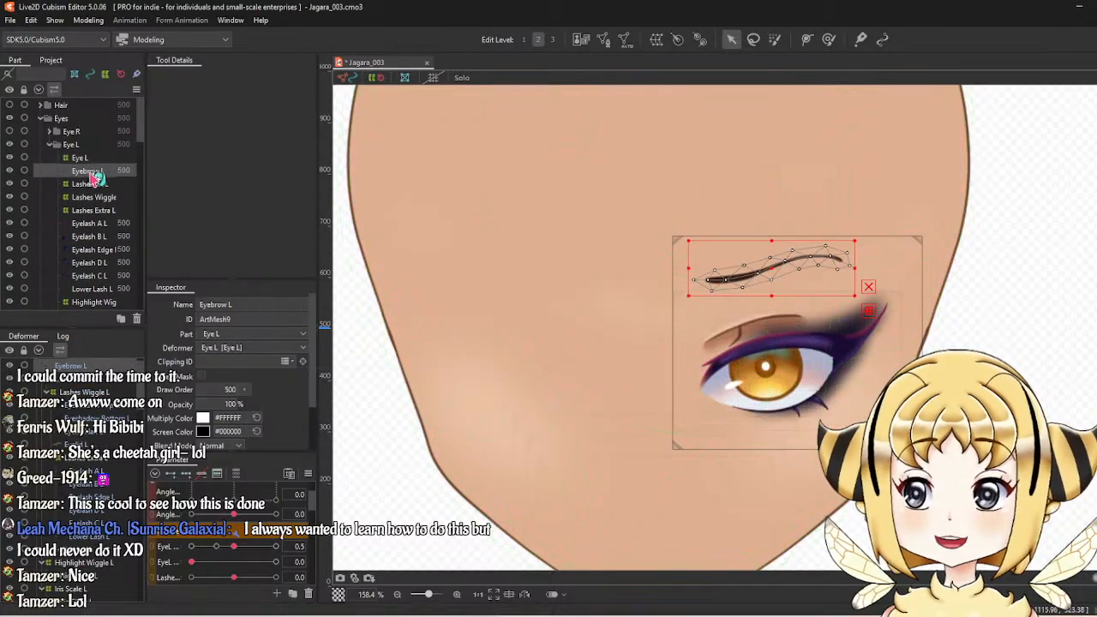
scroll(820, 329, up, 2)
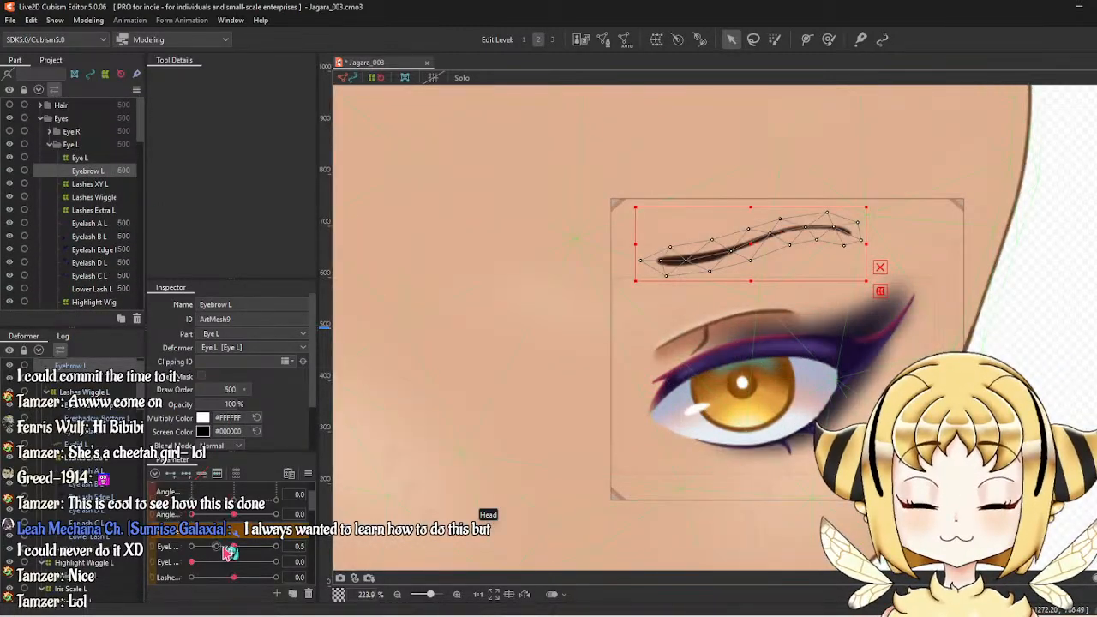
scroll(228, 552, down, 3)
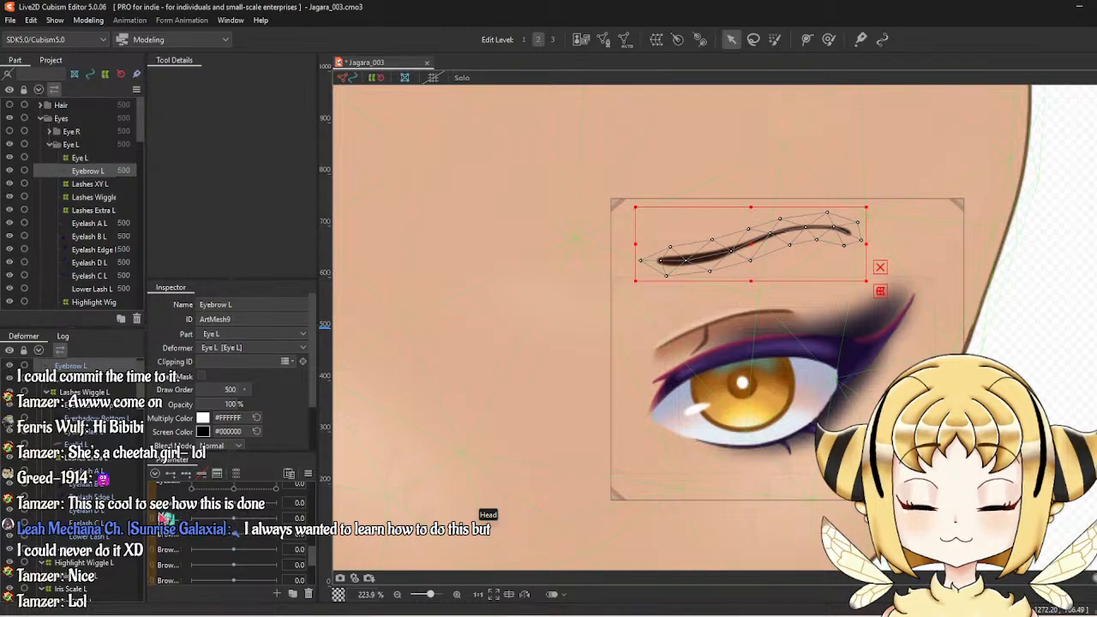
double_click(168, 511)
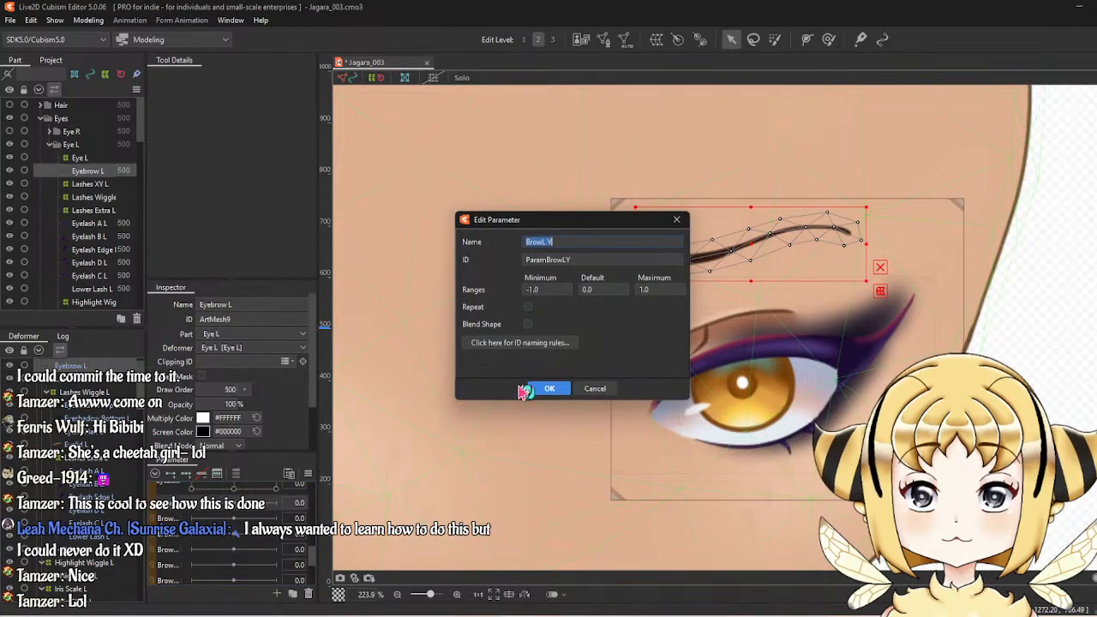
click(595, 390)
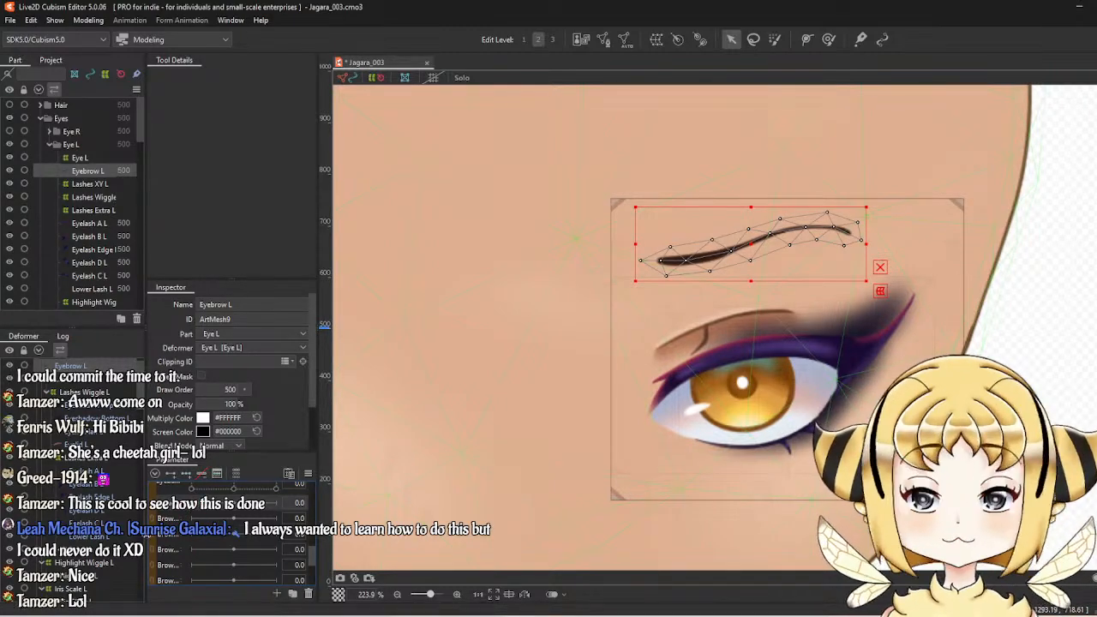
click(657, 41)
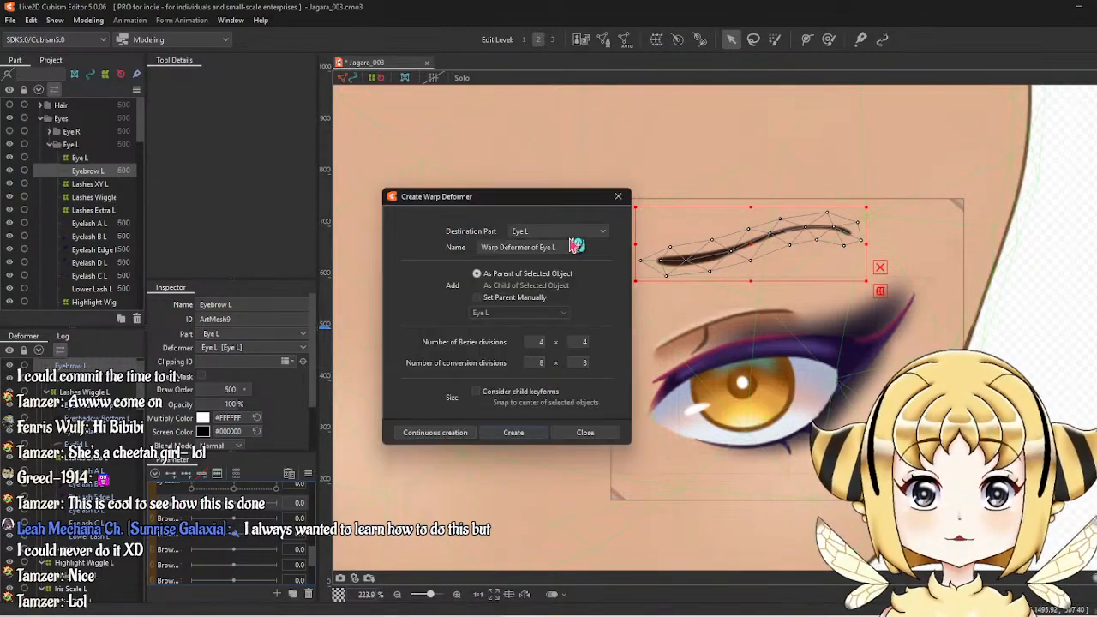
drag(559, 247, 439, 253)
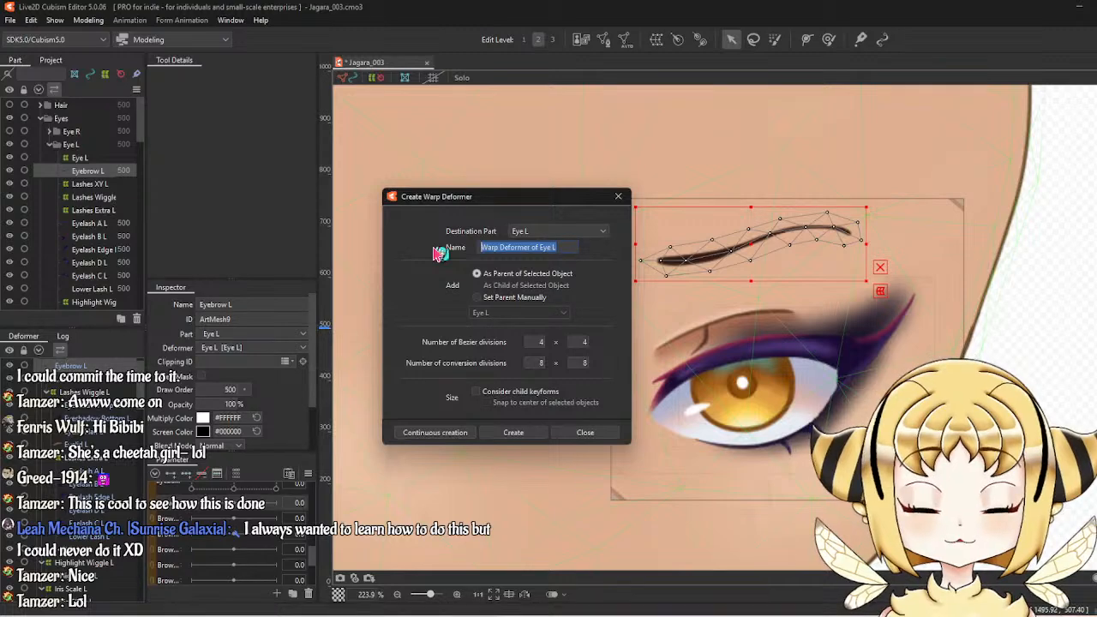
text(Brow XY)
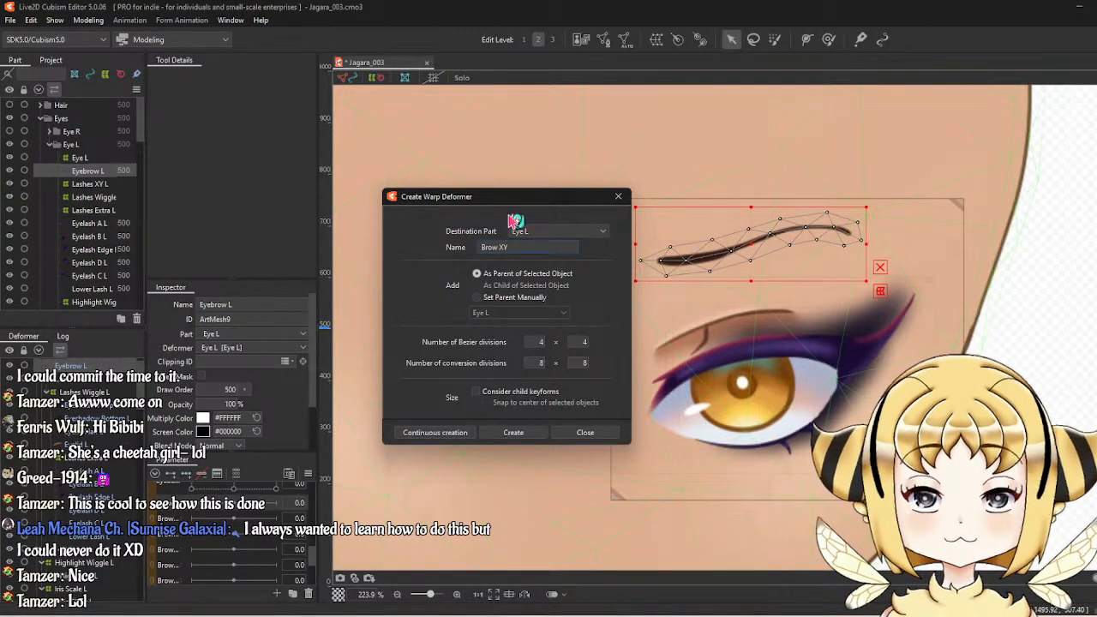
click(513, 432)
Add three keys for Brow XY on BrowL Y, moving the warp up at 1.0 and down at -1.0, and reset to 0.
click(186, 474)
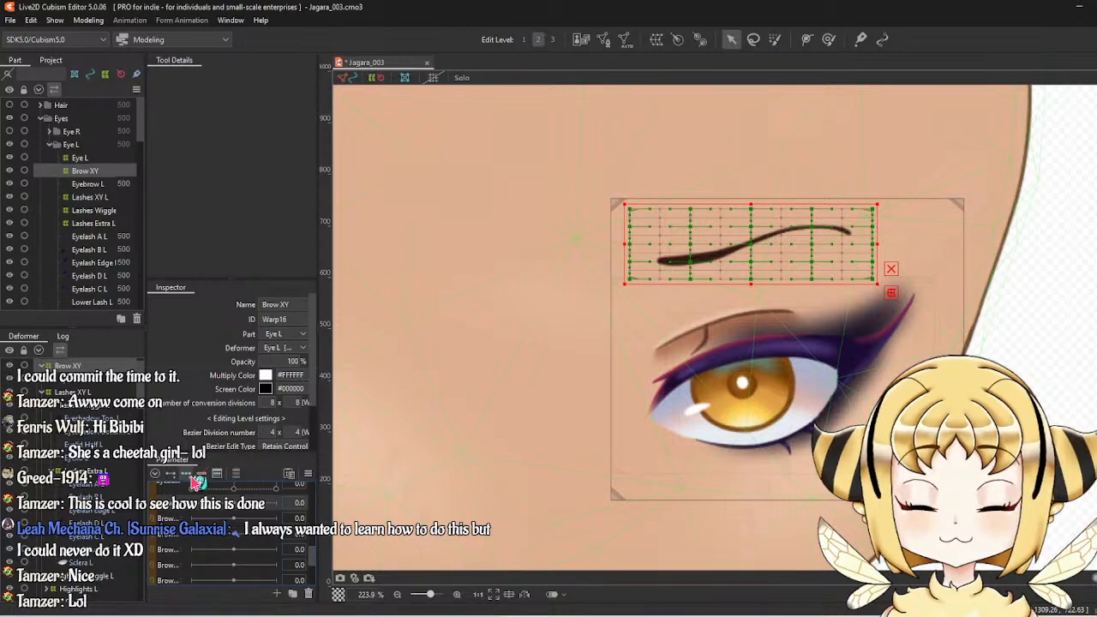
drag(234, 503, 278, 504)
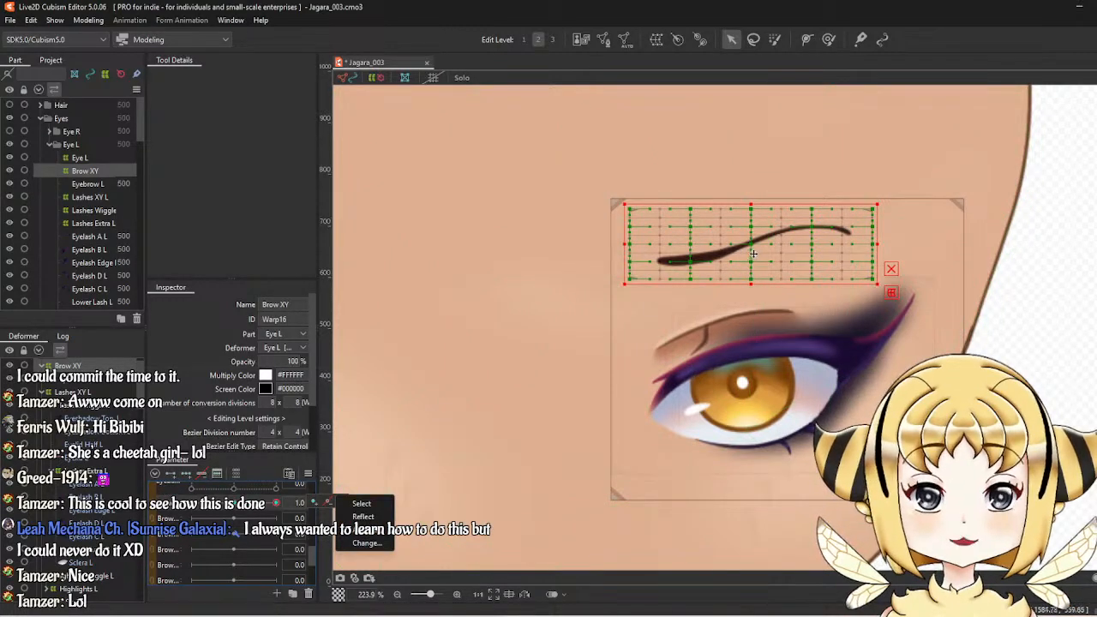
drag(753, 253, 753, 222)
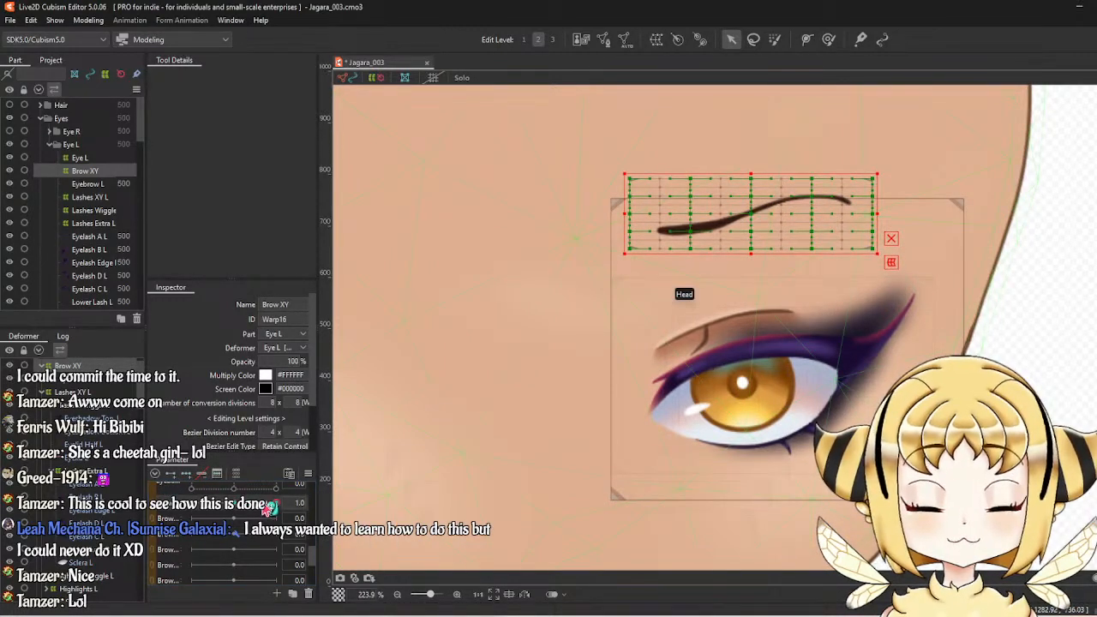
drag(274, 505, 106, 542)
drag(759, 242, 758, 264)
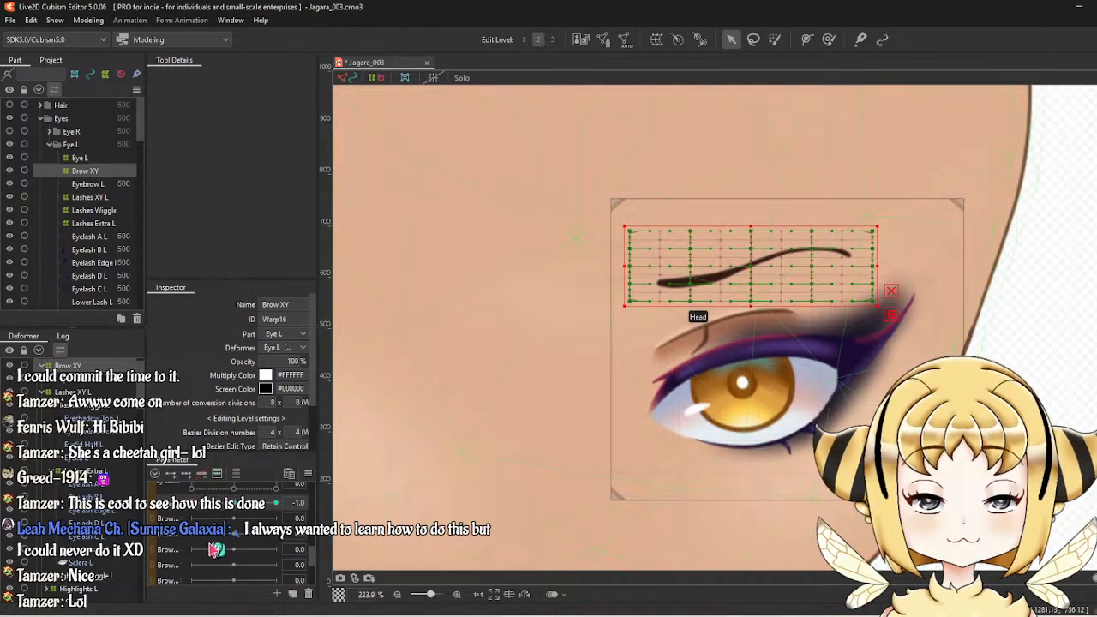
click(233, 504)
Check the settings of the brow parameter directly below BrowL Y, leaving everything unchanged.
right_click(171, 521)
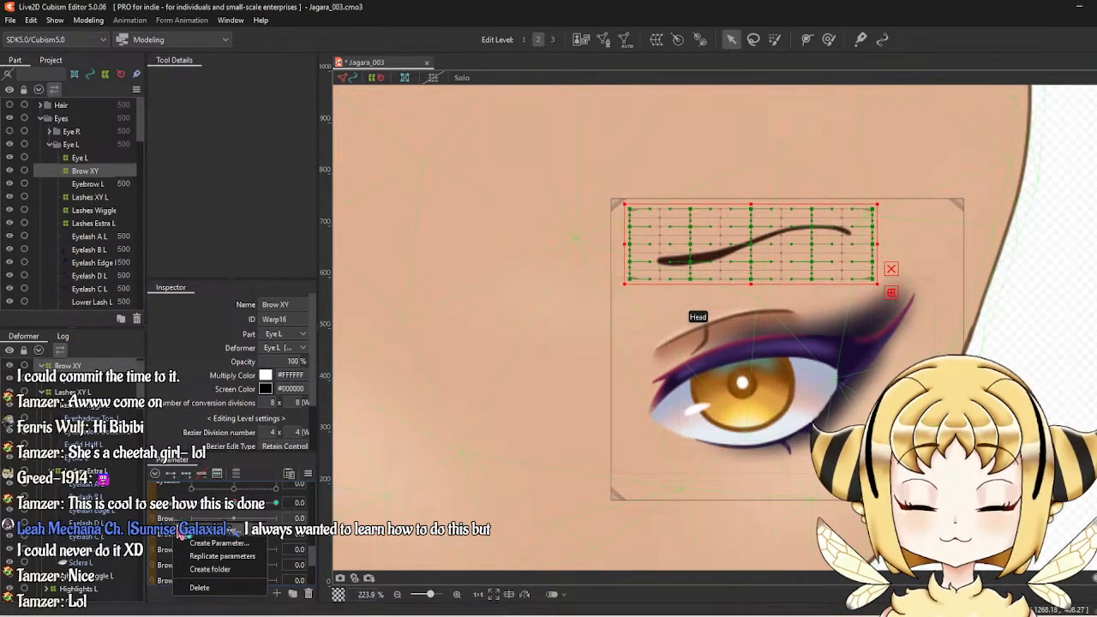
click(190, 531)
click(593, 388)
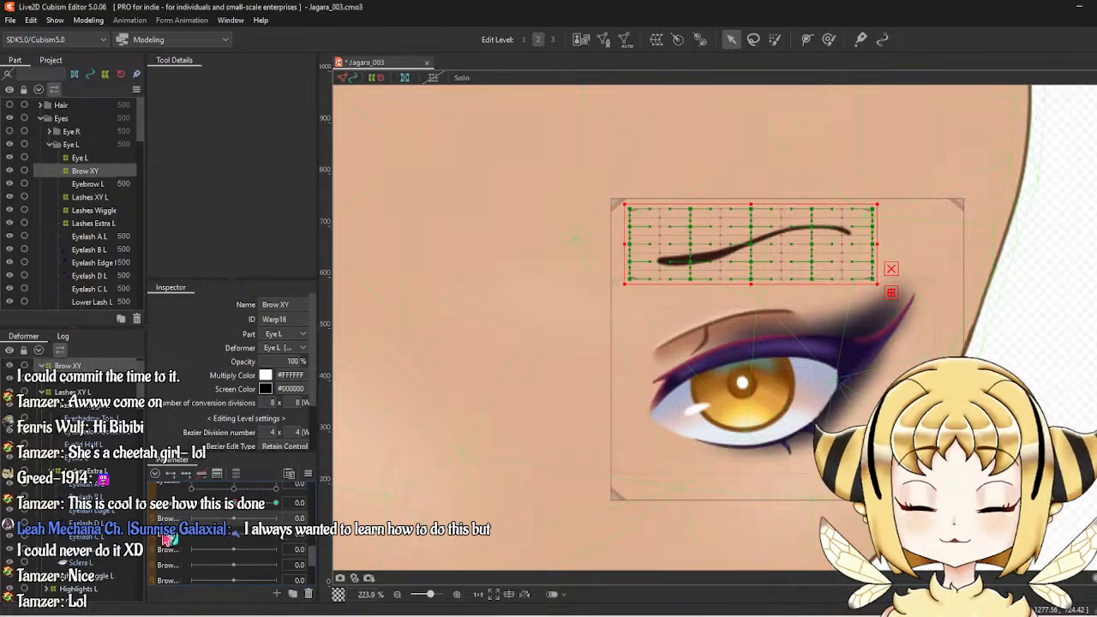
right_click(176, 519)
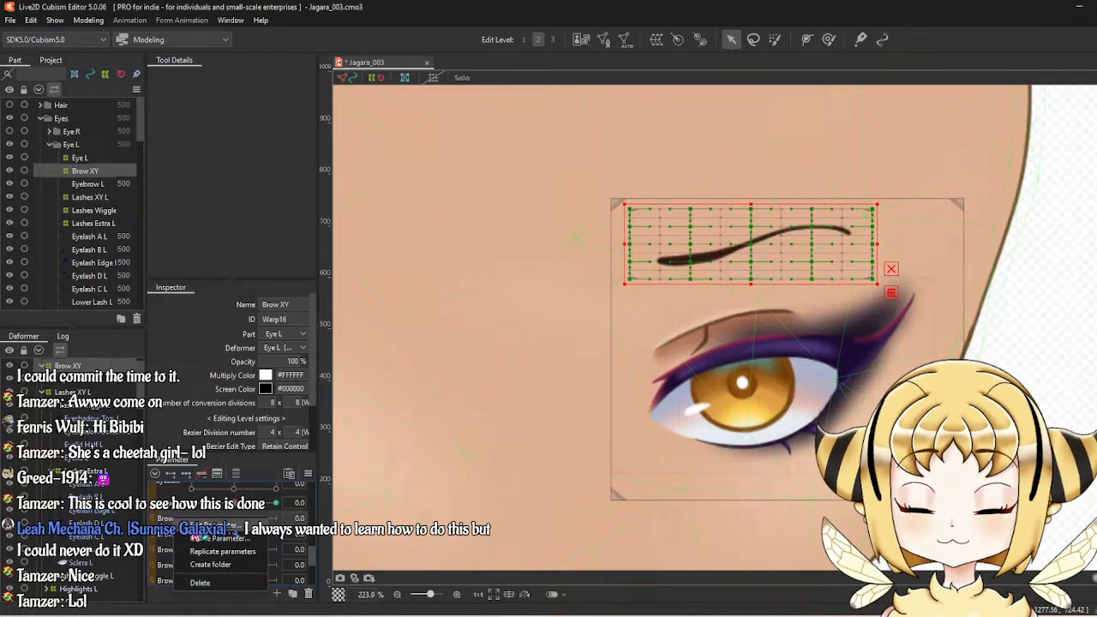
click(201, 538)
click(594, 388)
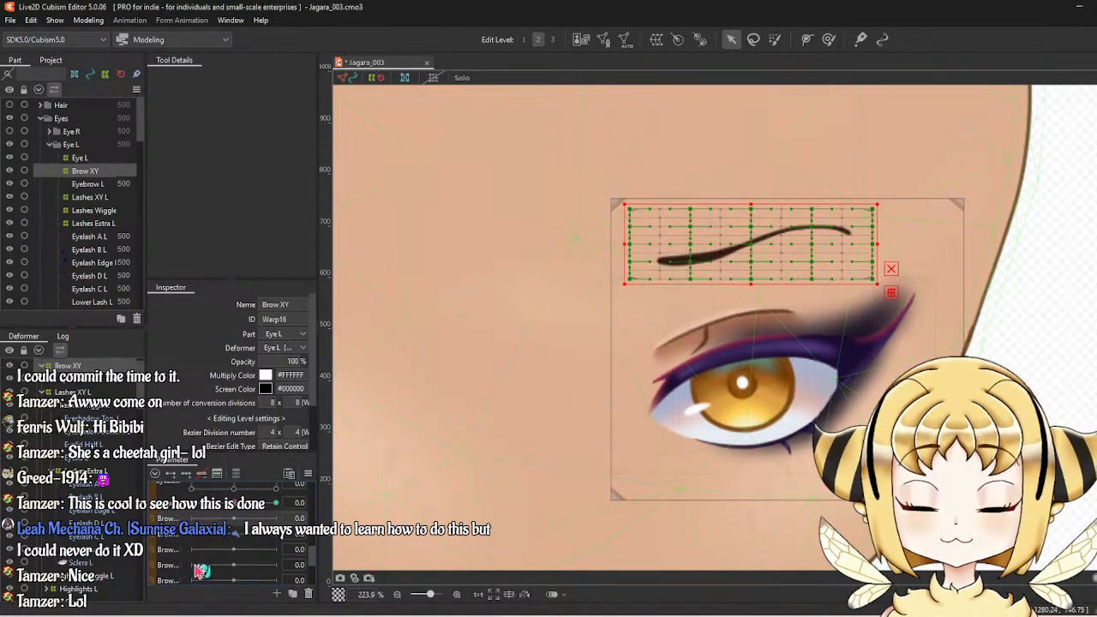
Rotate the Brow XY warp clockwise at 1.0 and counterclockwise at -1.0 of the parameter below BrowL Y, and reset to 0.
click(273, 519)
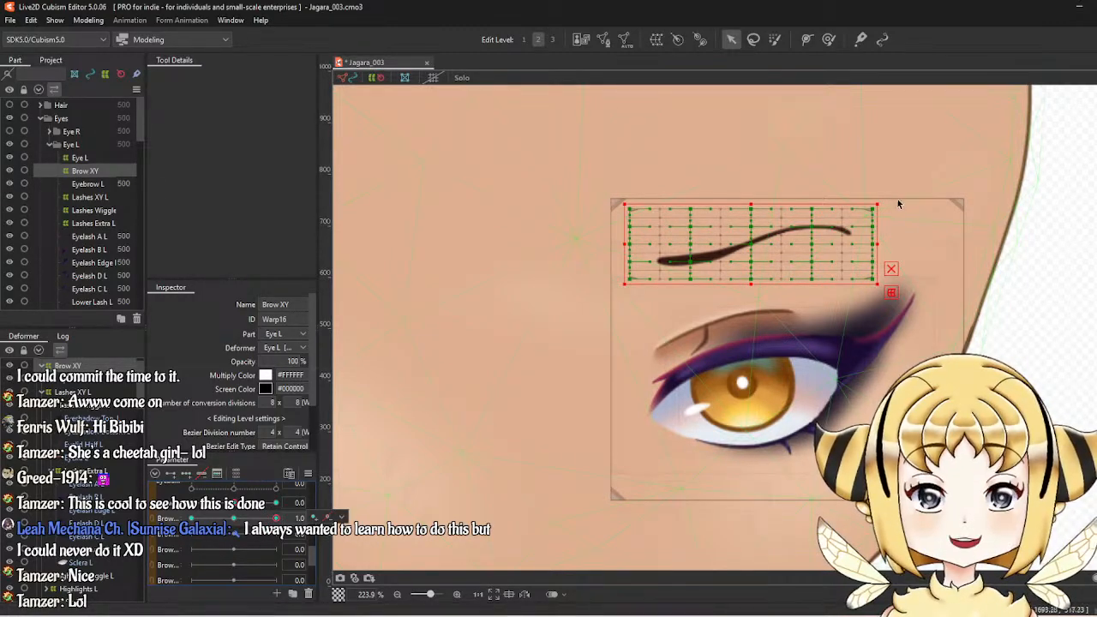
drag(885, 198, 887, 201)
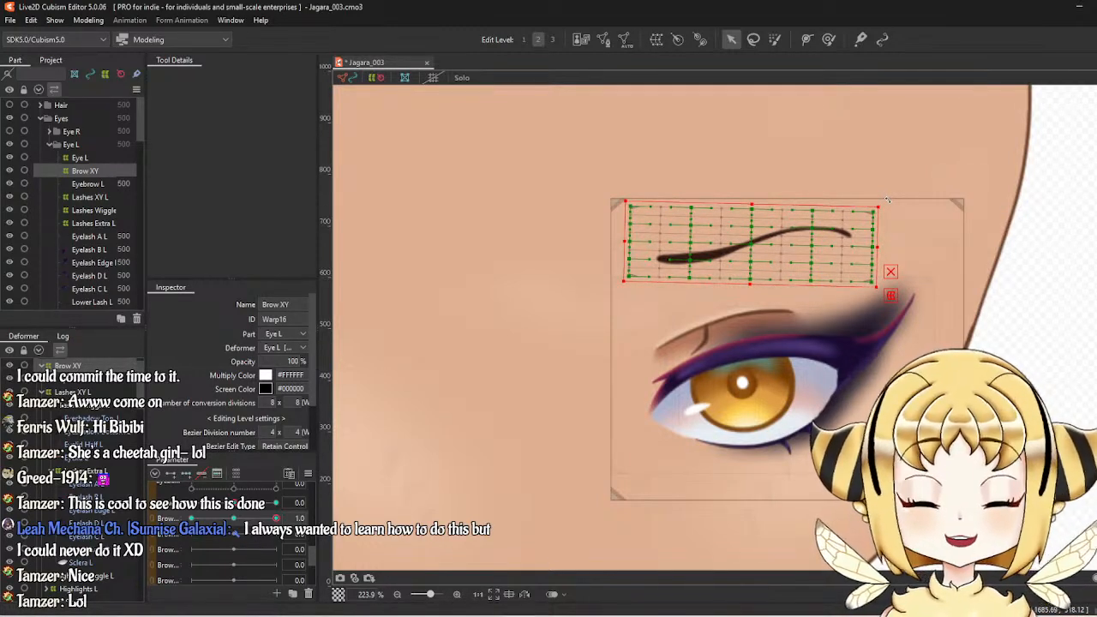
drag(887, 199, 899, 222)
drag(276, 518, 191, 518)
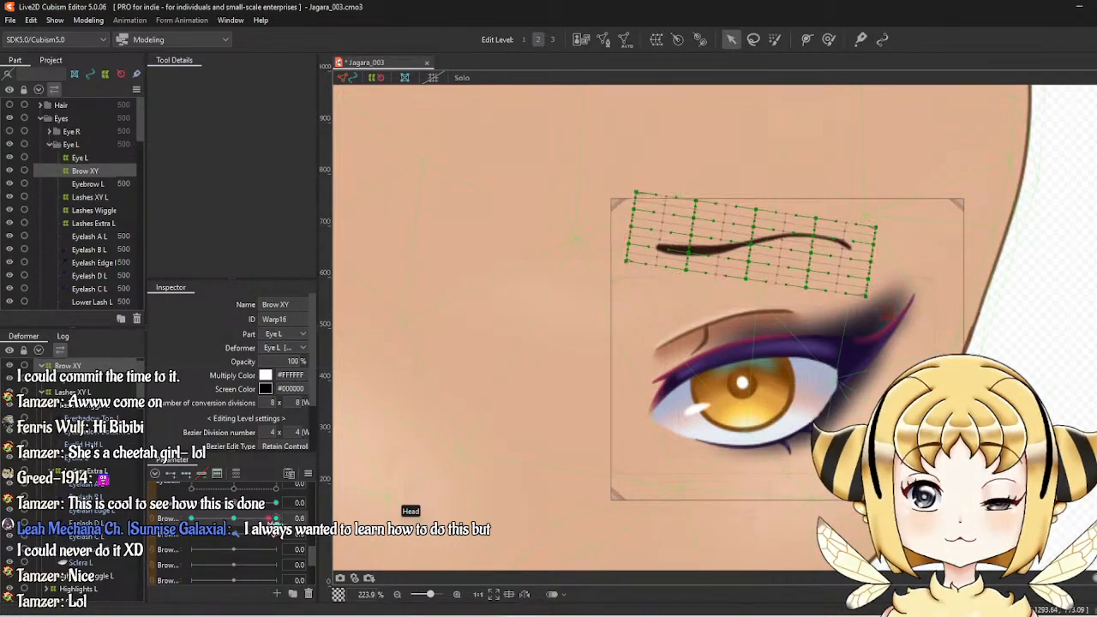
drag(887, 200, 875, 172)
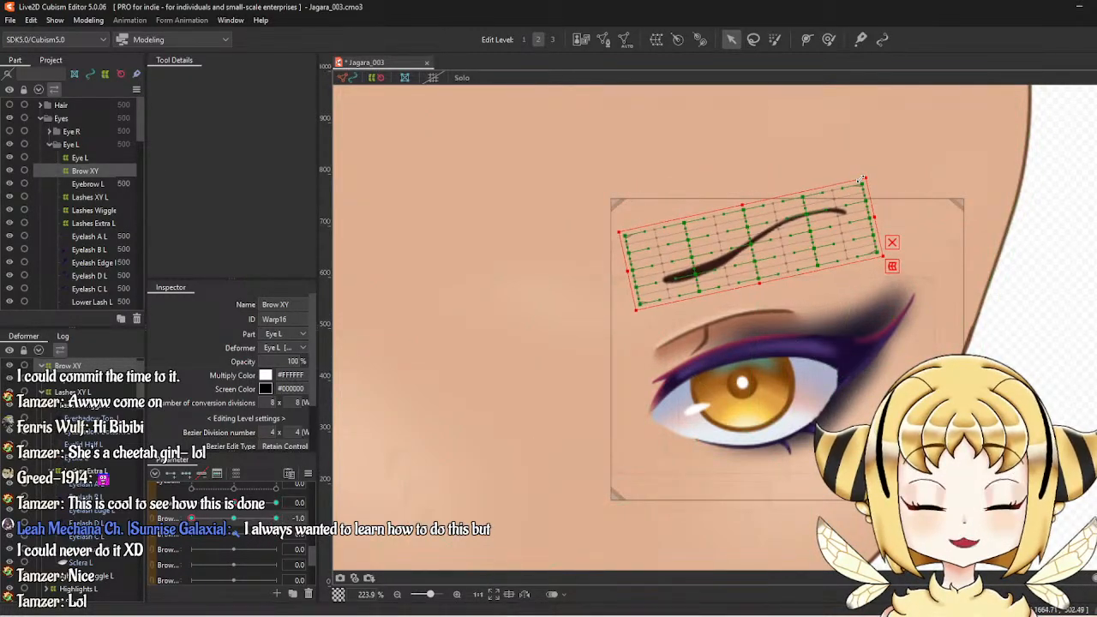
mouse_move(242, 520)
mouse_down()
mouse_move(158, 516)
mouse_move(232, 518)
mouse_up()
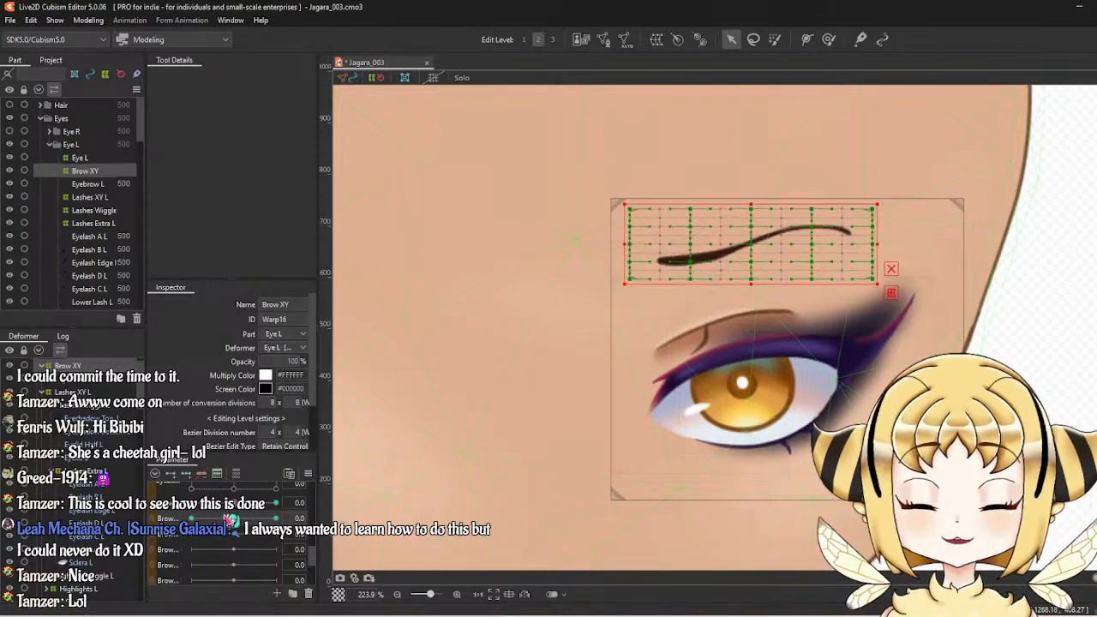
Combine the two keyed left brow parameters and synthesize their corner keyforms, testing the combined movement.
click(152, 510)
click(307, 473)
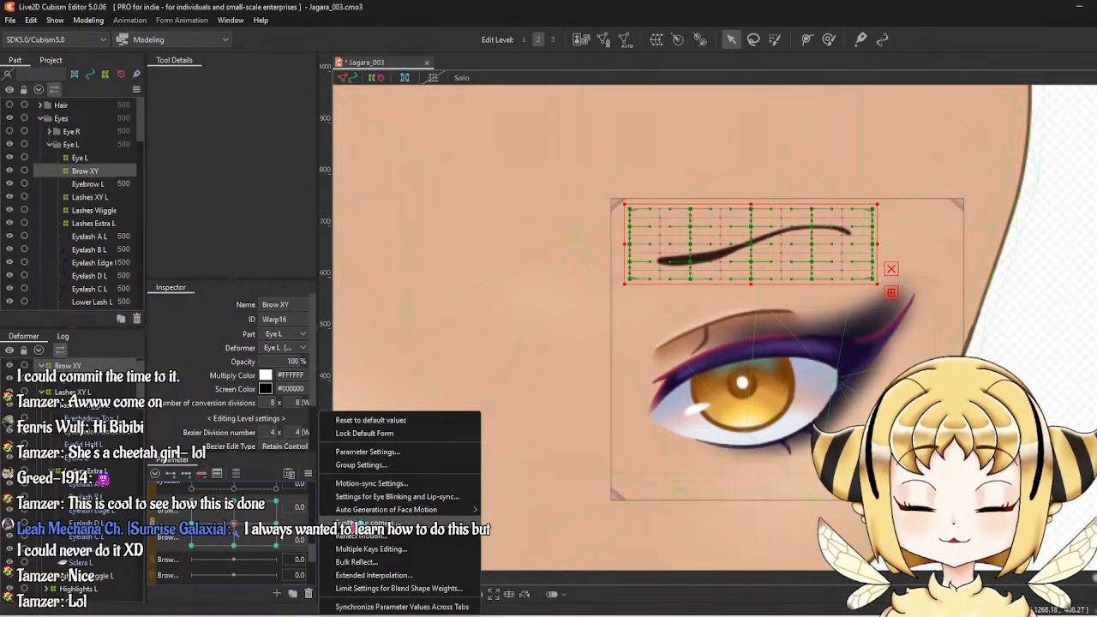
click(360, 522)
click(548, 420)
mouse_move(243, 533)
mouse_down()
mouse_move(267, 506)
mouse_move(271, 548)
mouse_move(300, 540)
mouse_move(365, 554)
mouse_up()
click(239, 525)
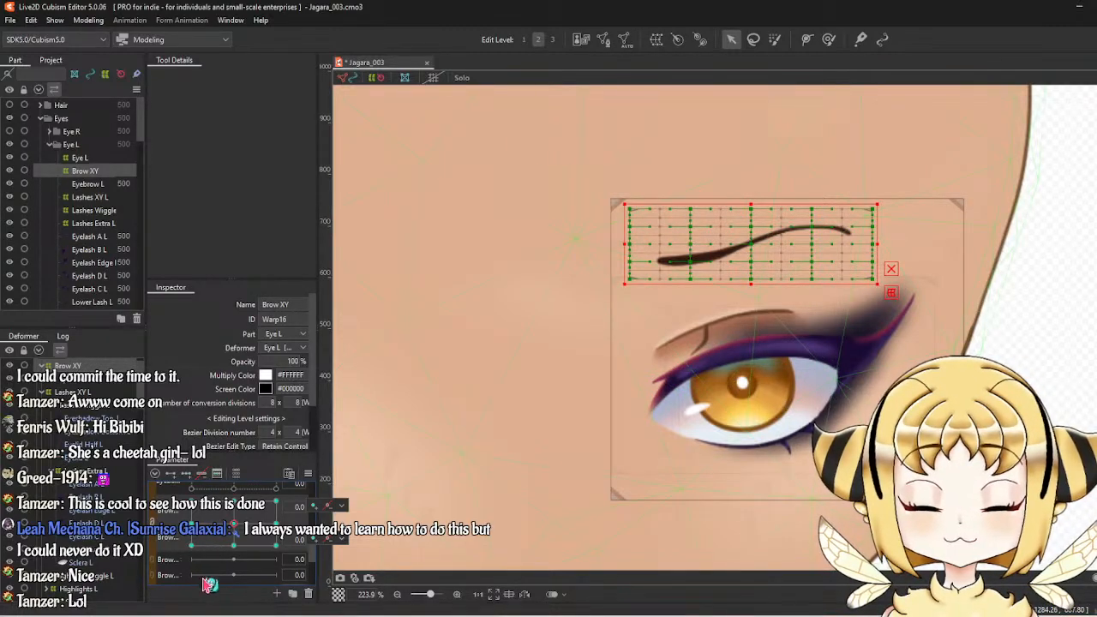
Check the settings of an unkeyed brow parameter below the combined pair, leaving them unchanged.
scroll(206, 561, up, 1)
right_click(173, 553)
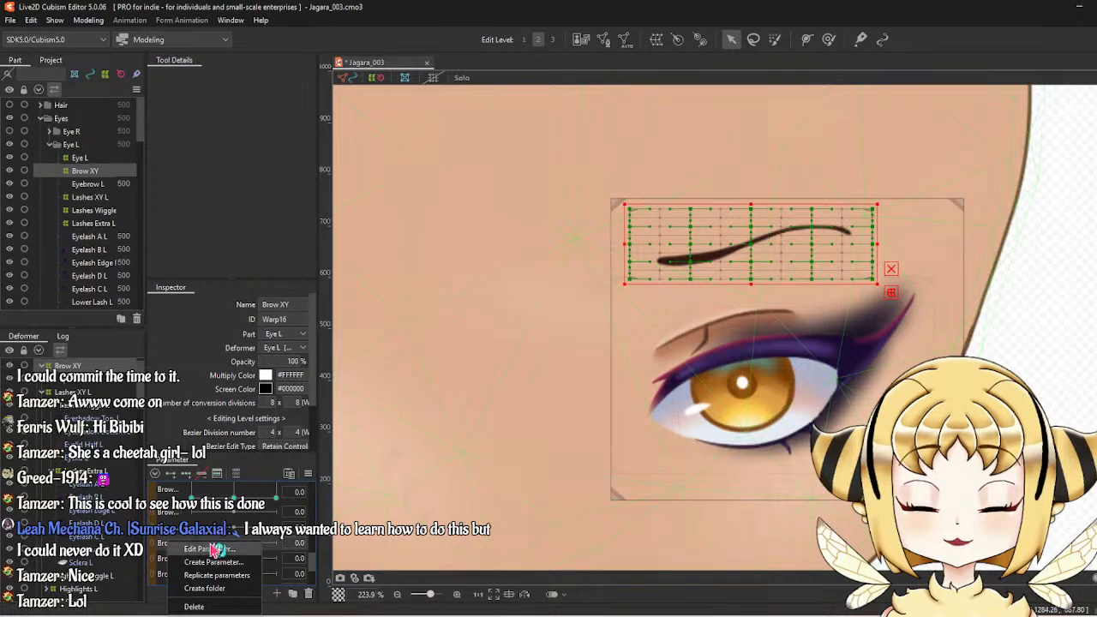
click(214, 550)
click(614, 390)
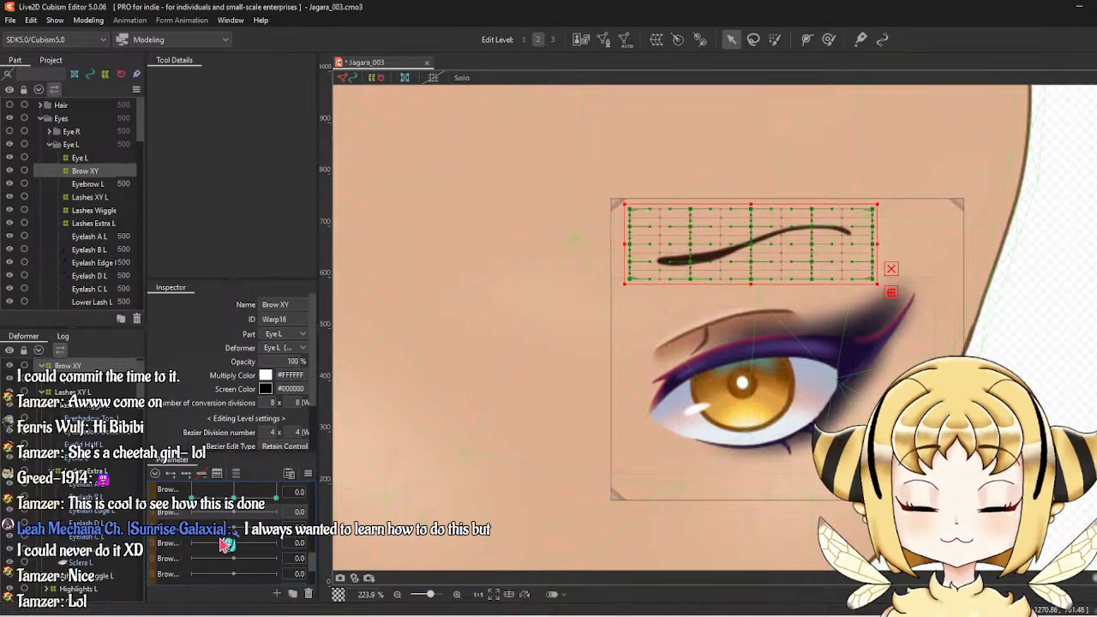
Draw a five-point deform path along the Eyebrow L mesh, following the brow stroke from its inner to its outer end.
scroll(823, 188, up, 3)
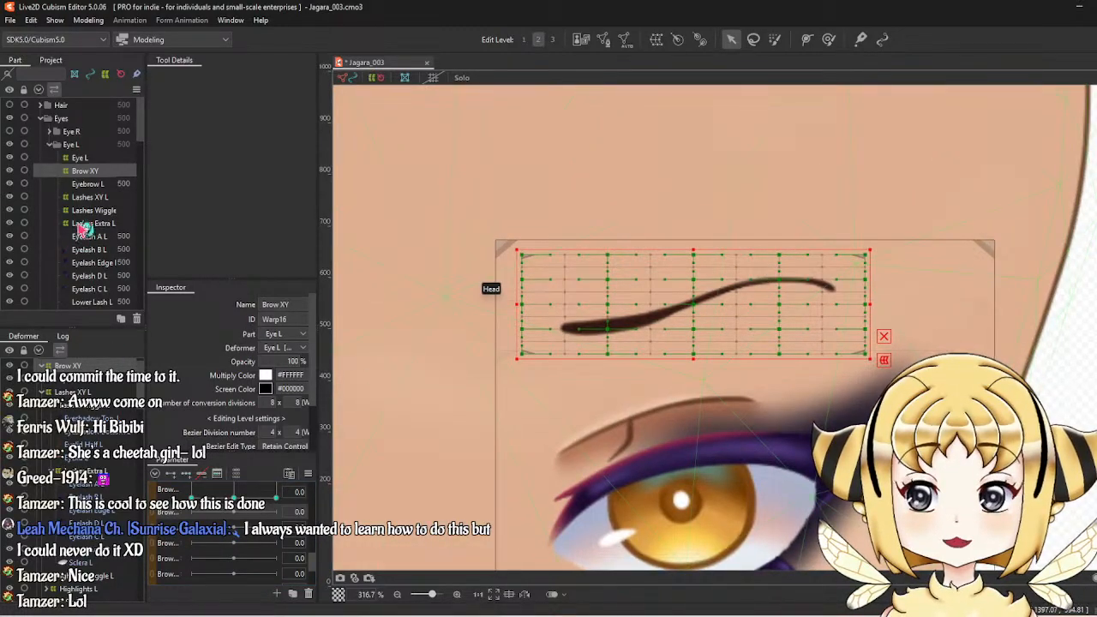
click(90, 184)
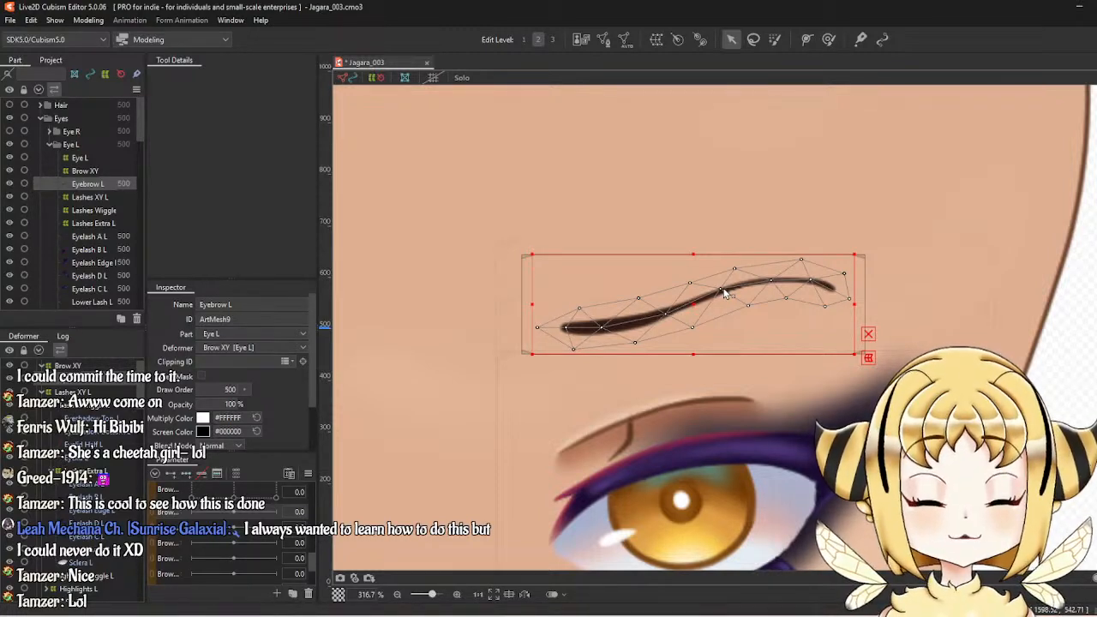
click(807, 38)
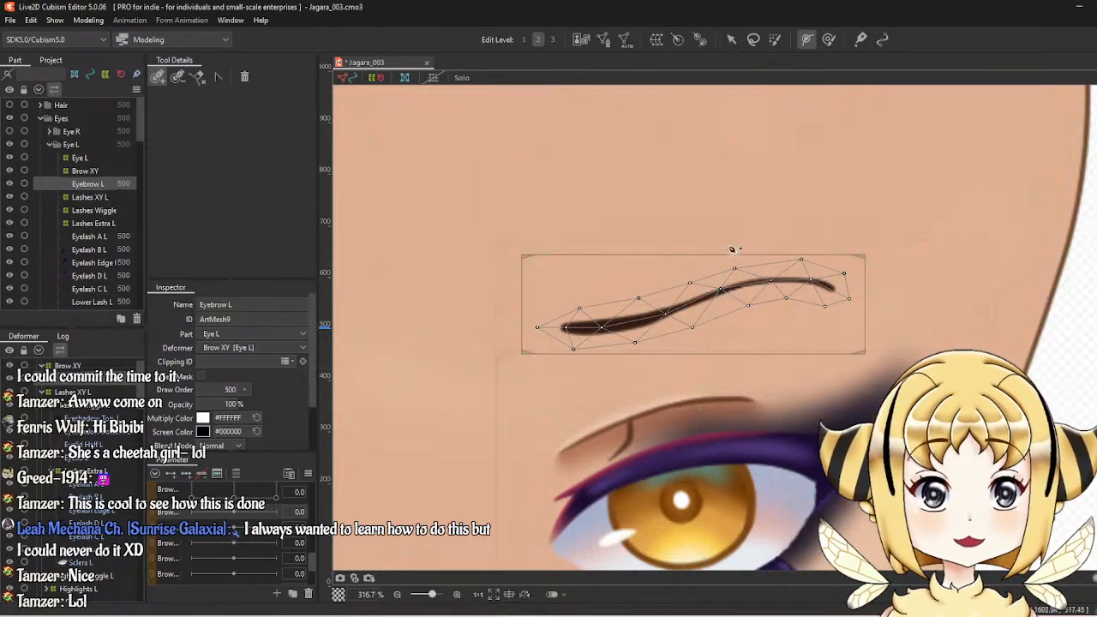
click(542, 329)
click(623, 324)
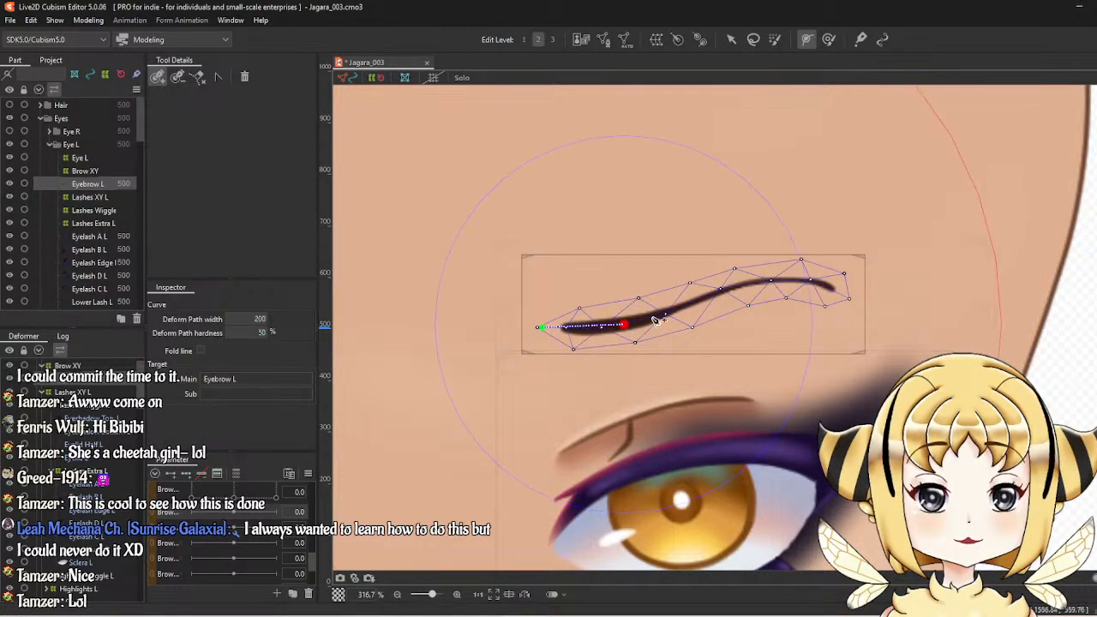
click(718, 294)
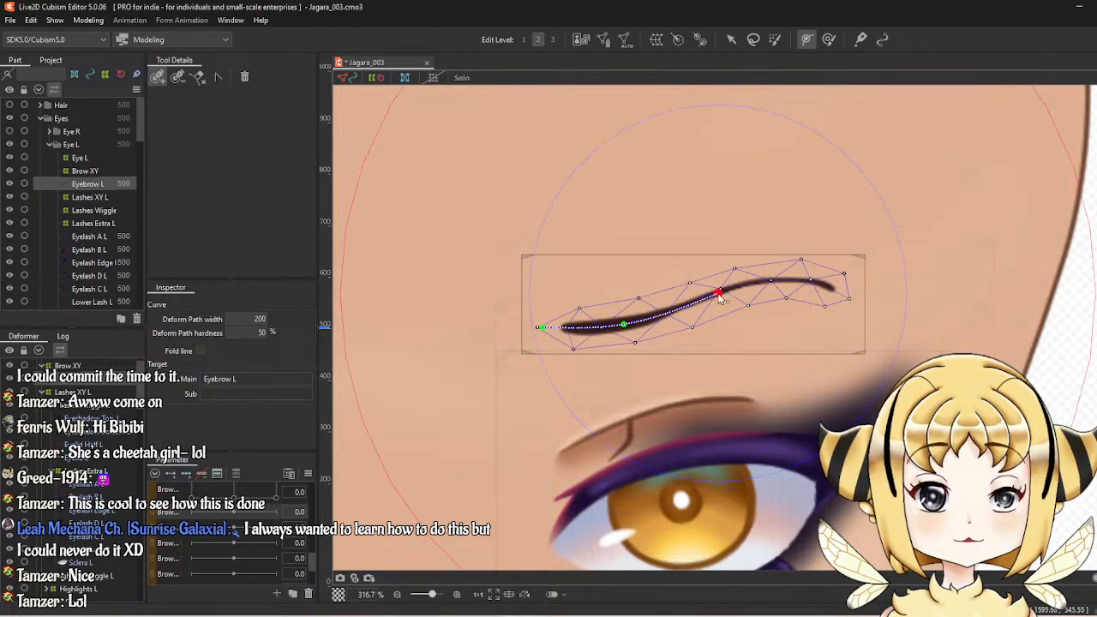
click(779, 280)
click(851, 298)
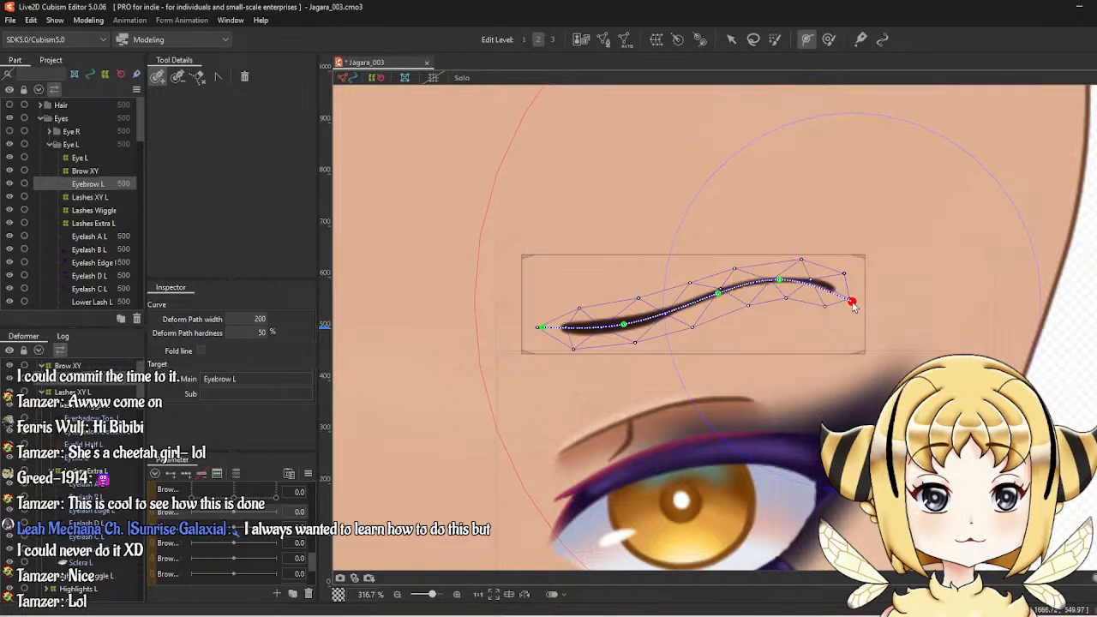
Adjust the Eyebrow L deform path's outer points and middle point to the stroke, and add three keys to the Brow parameter below the combined pair.
drag(779, 280, 803, 283)
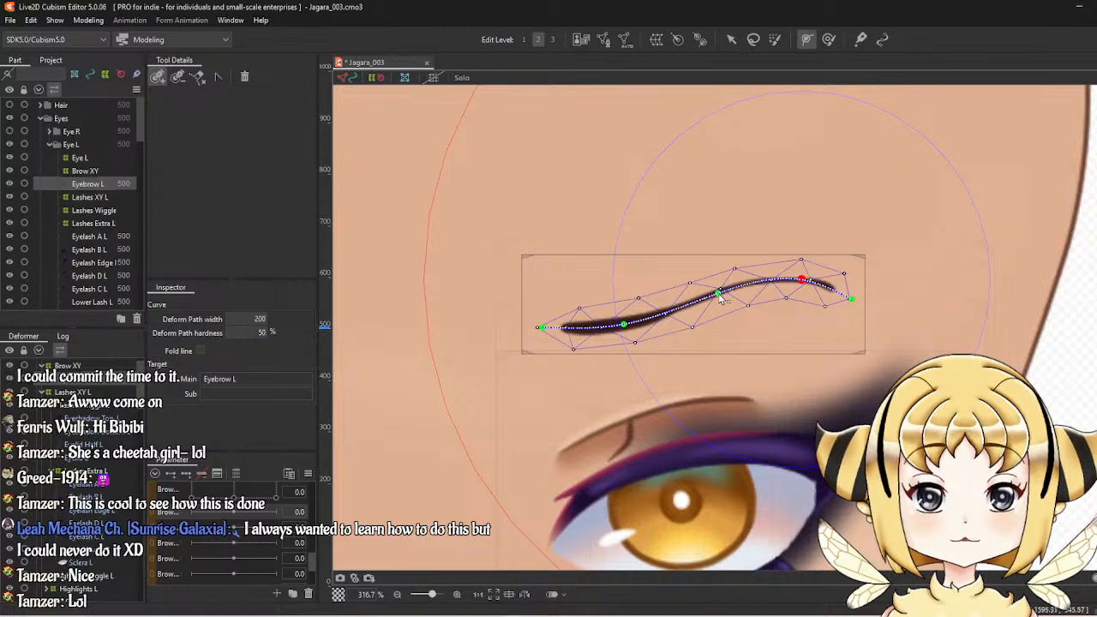
mouse_move(716, 296)
mouse_down()
mouse_move(714, 276)
mouse_move(718, 322)
mouse_move(718, 298)
mouse_up()
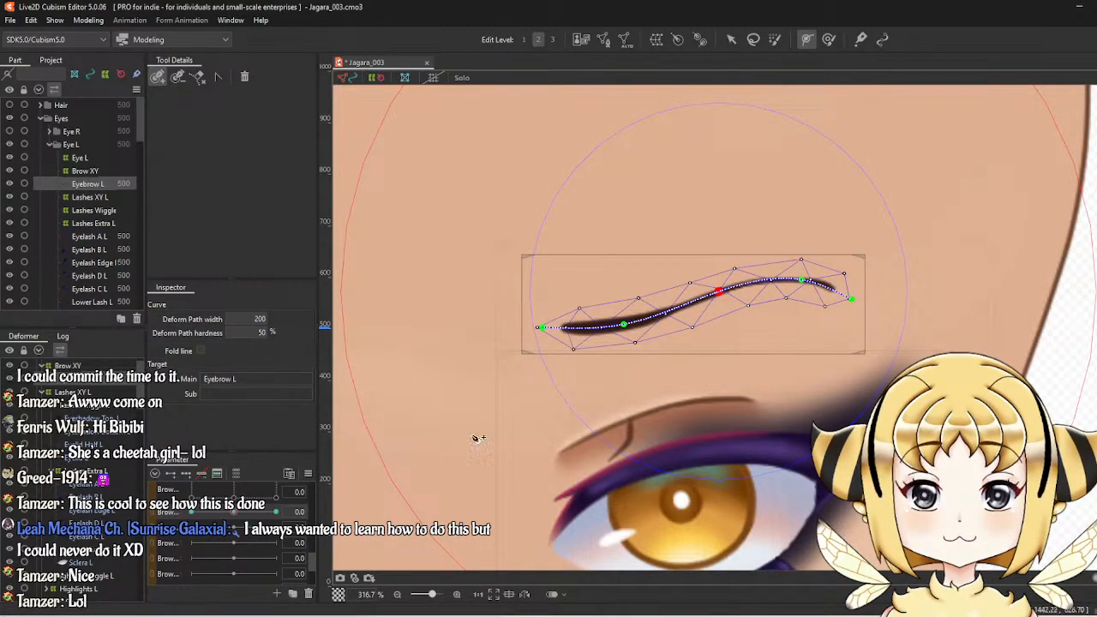
scroll(615, 408, down, 3)
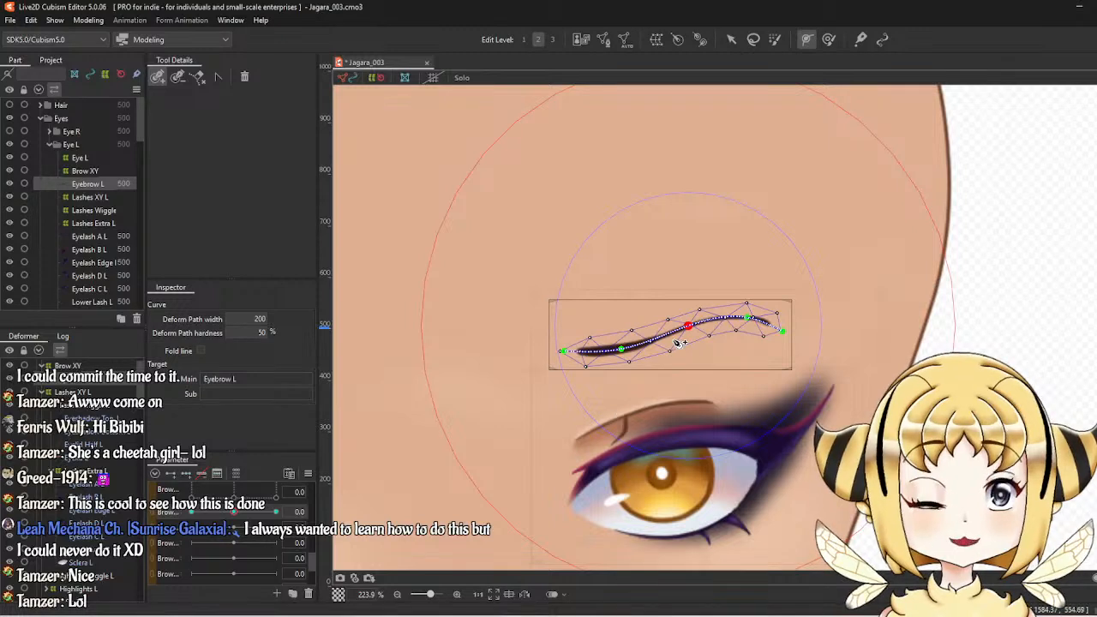
Set the newly keyed Brow parameter to 1.0 and raise the second path point from the inner end to lift the brow.
scroll(677, 343, up, 2)
drag(235, 512, 461, 504)
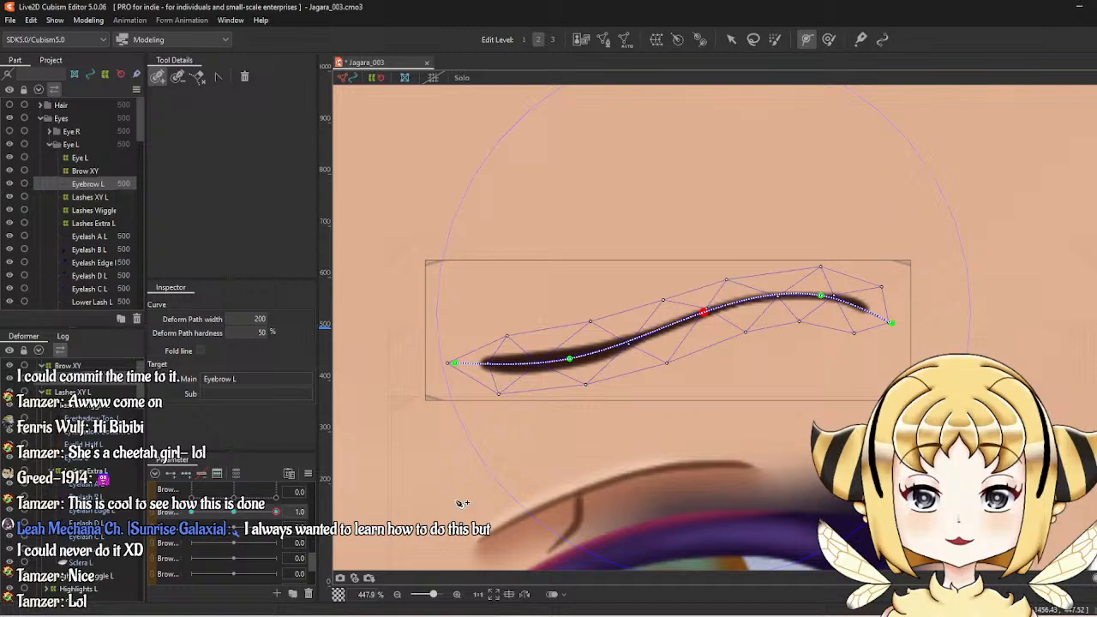
click(569, 359)
key(v)
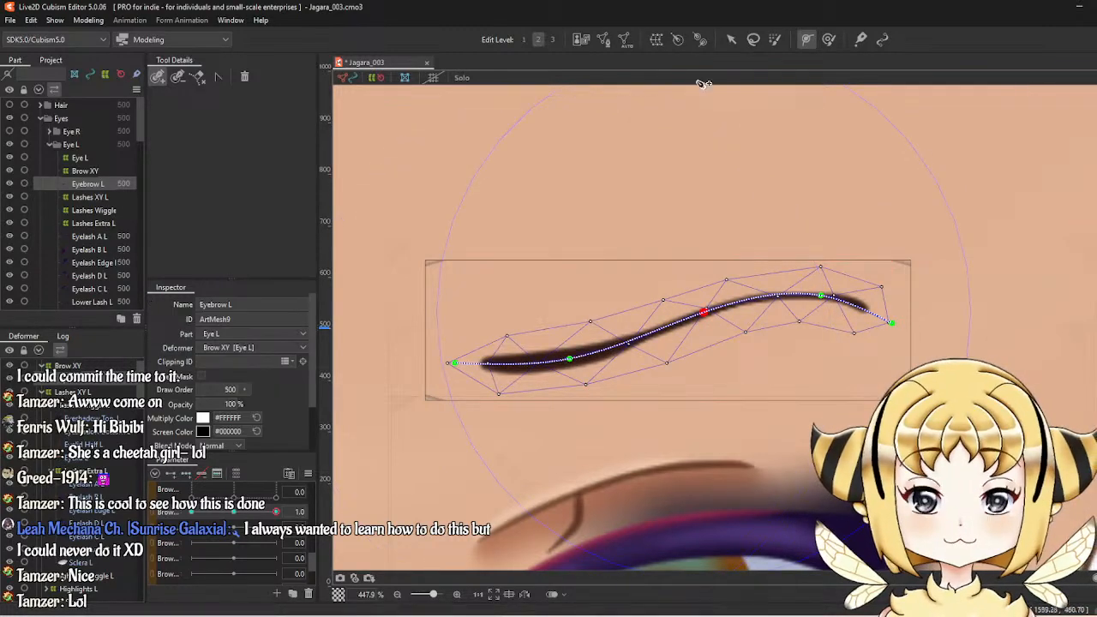
drag(571, 362, 572, 342)
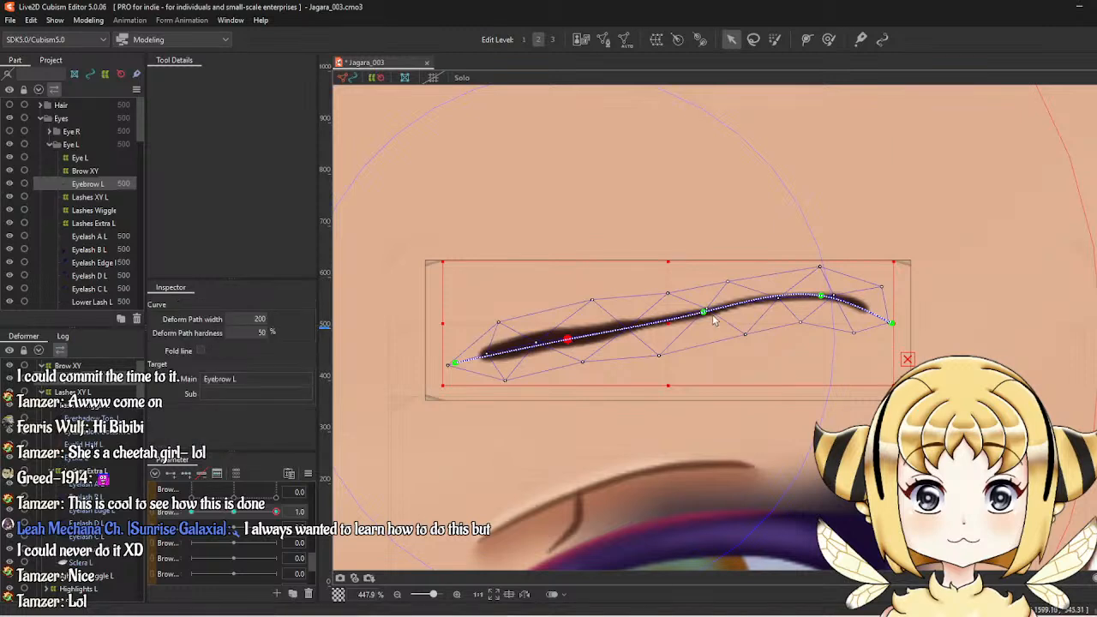
Try arching the brow at 1.0 by raising the middle path point and the second point from the inner end.
drag(705, 315, 703, 302)
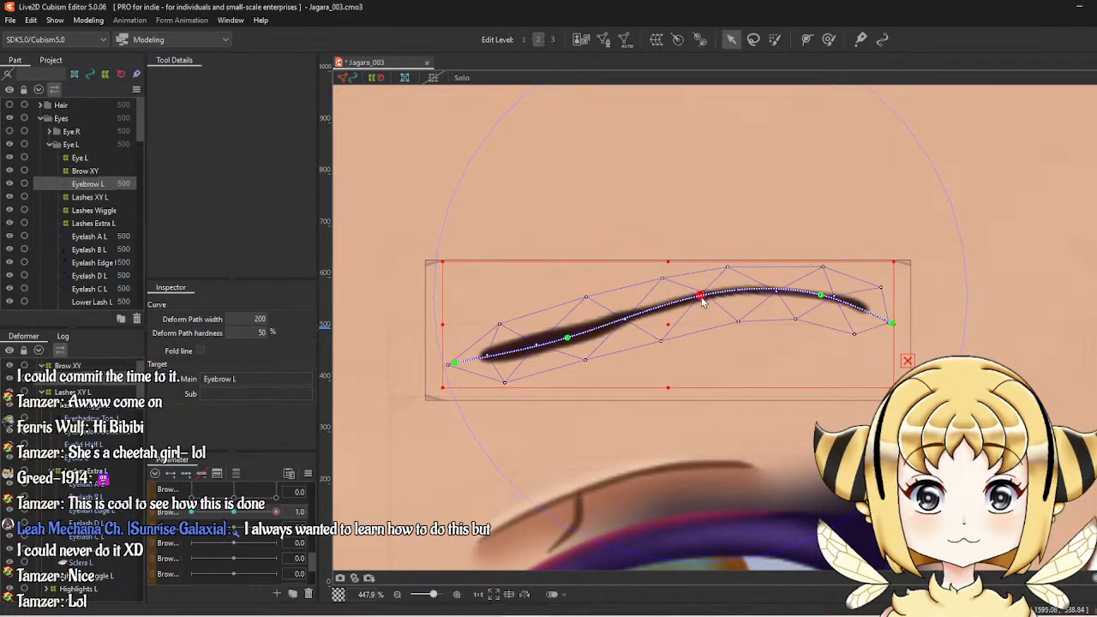
drag(580, 341, 567, 324)
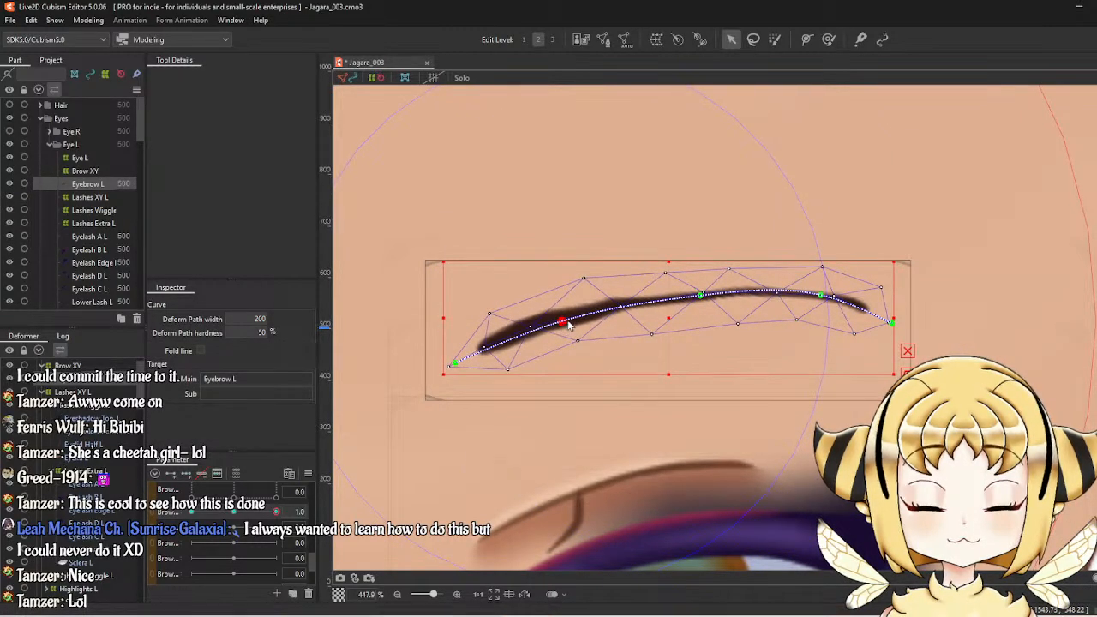
drag(701, 300, 702, 298)
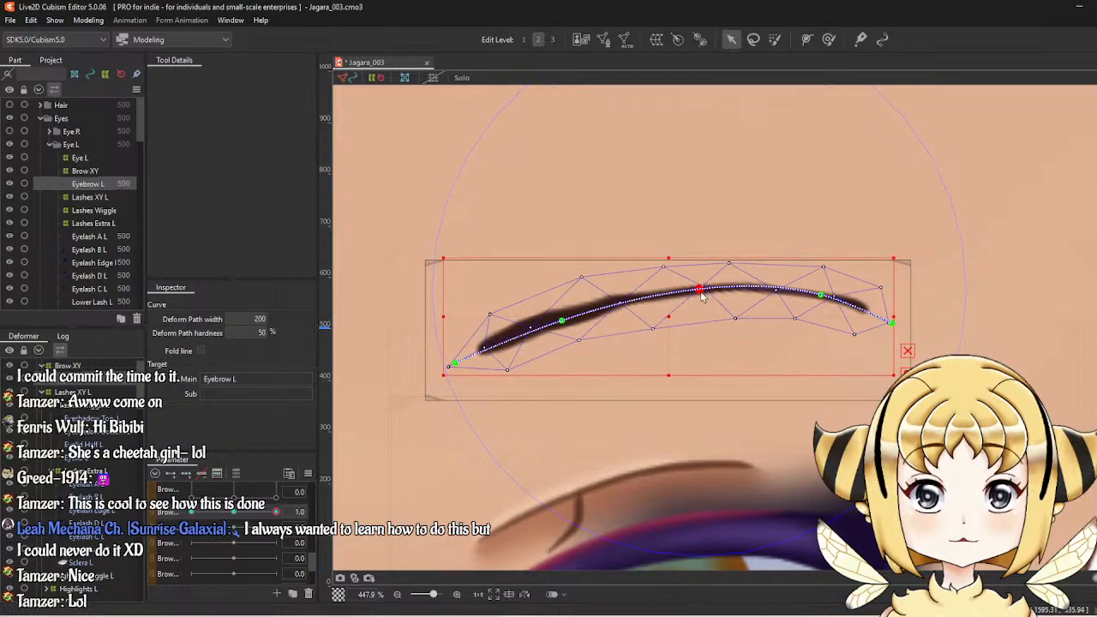
scroll(652, 300, up, 2)
scroll(652, 300, down, 2)
key(Escape)
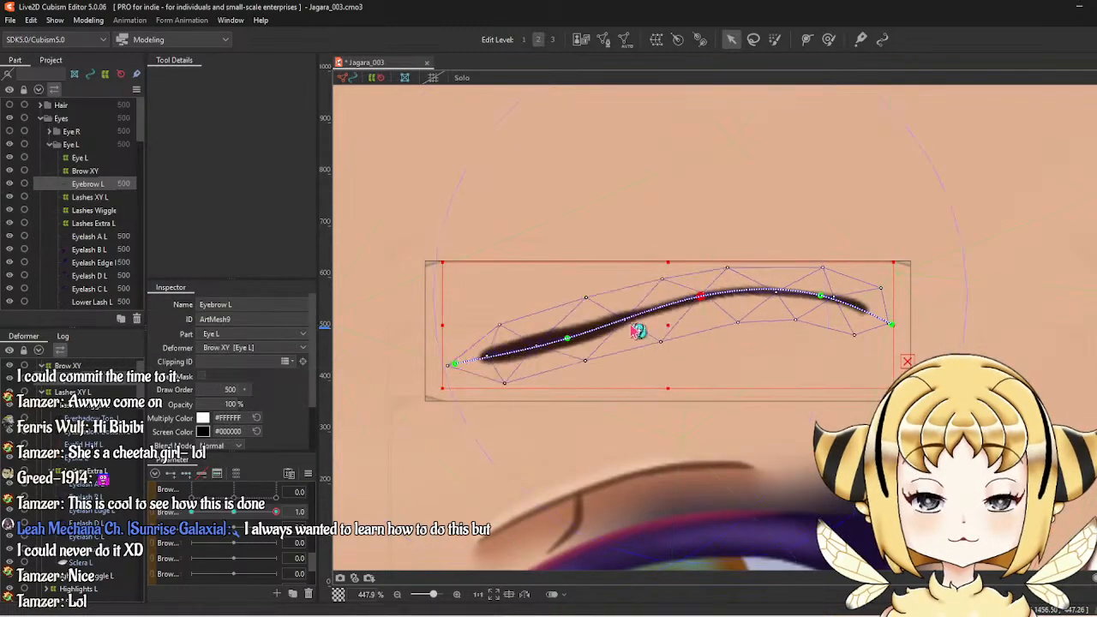
Subdivide the Eyebrow L mesh with 4 Division, accept the mesh edit, and compare the brow at 0 and 1.0.
click(605, 40)
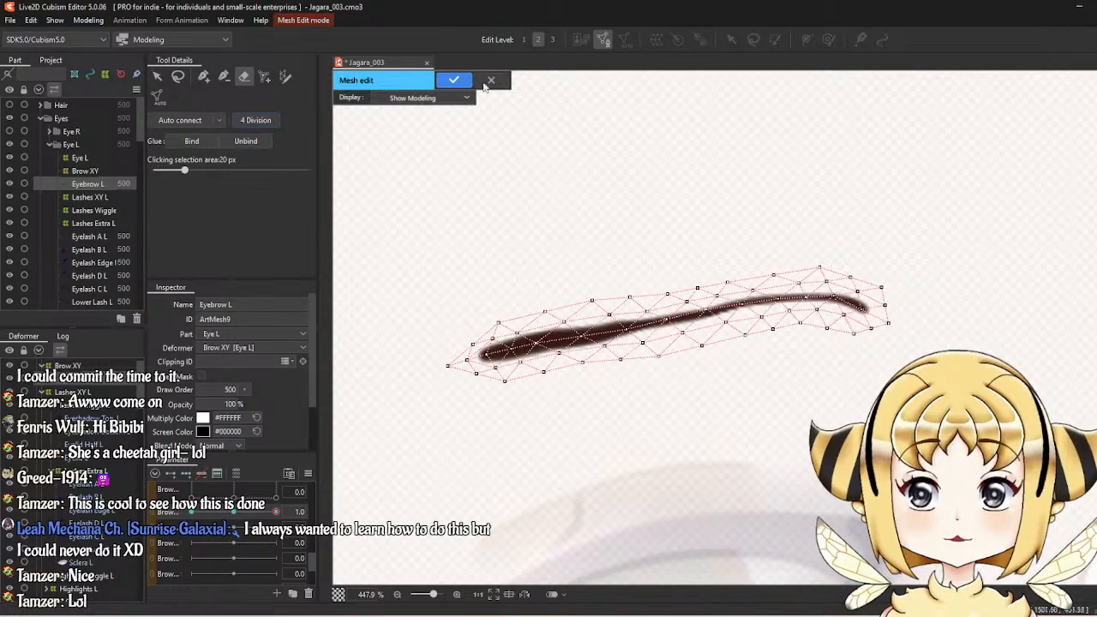
click(455, 80)
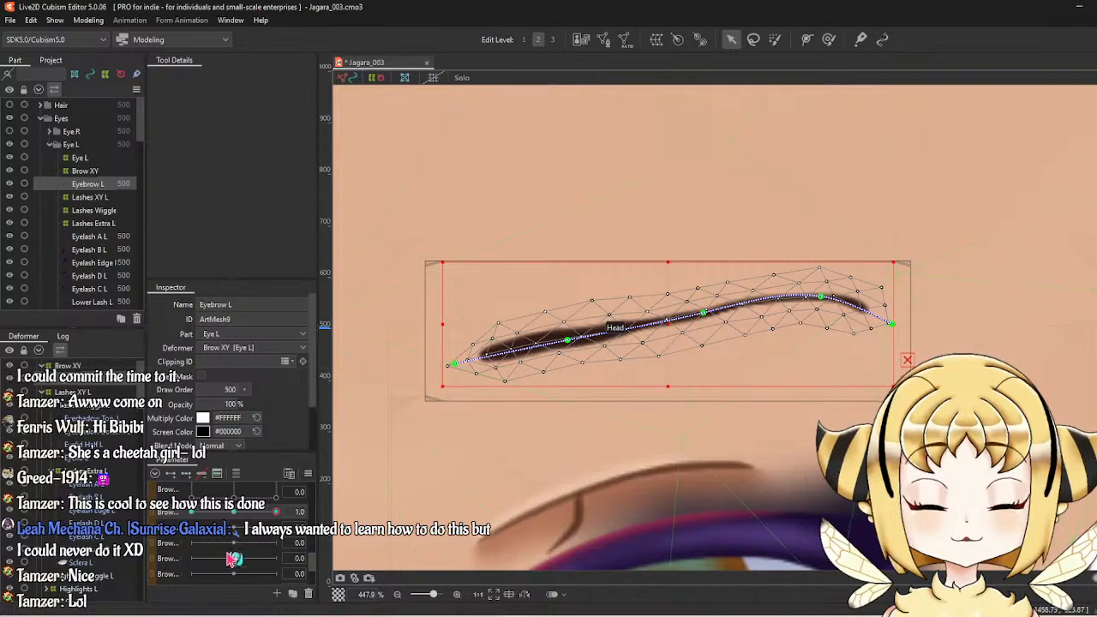
click(243, 514)
click(276, 512)
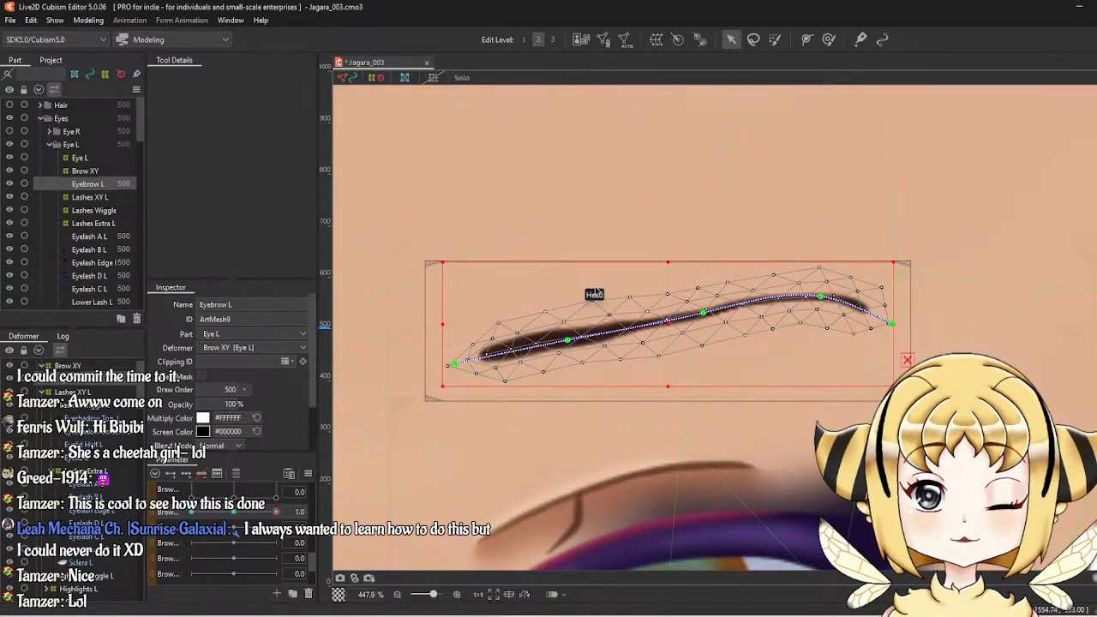
At 1.0, raise the second path point from the inner end and the middle point slightly to smooth the brow's arch.
drag(568, 345, 595, 343)
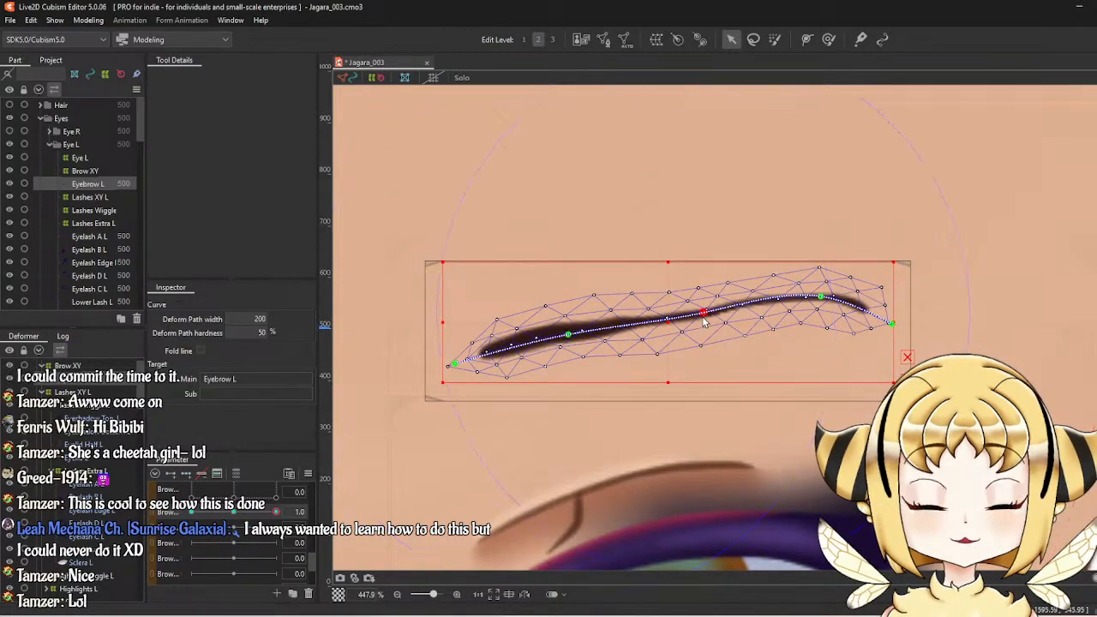
drag(707, 319, 705, 317)
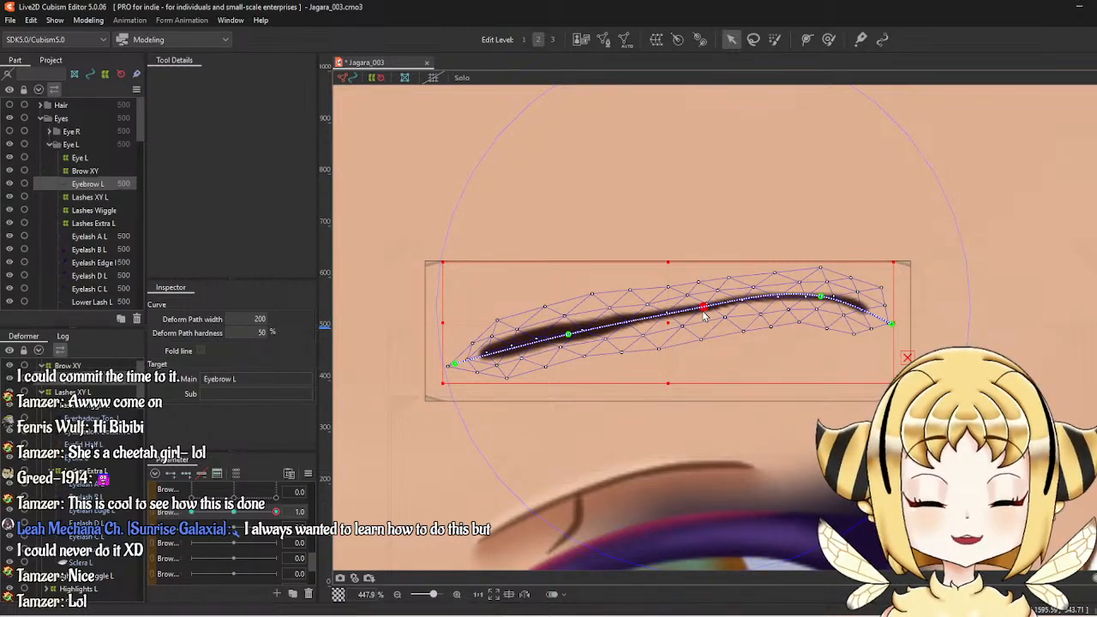
scroll(705, 317, down, 5)
scroll(707, 310, up, 5)
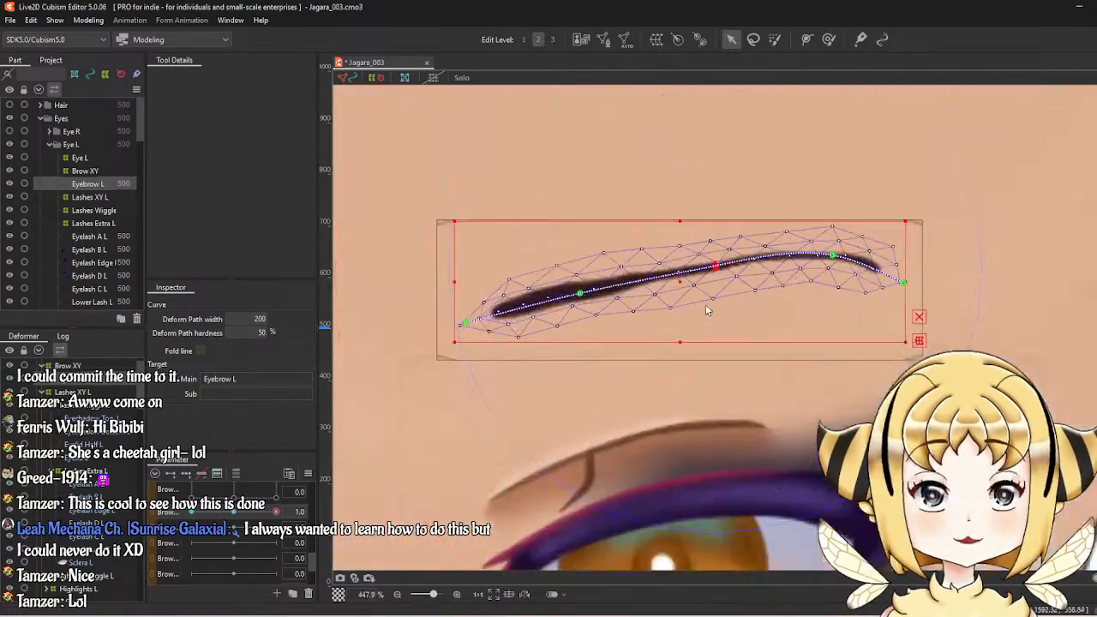
Nudge individual mesh vertices above and below the brow's inner half to even out the stroke at 1.0.
scroll(707, 311, up, 2)
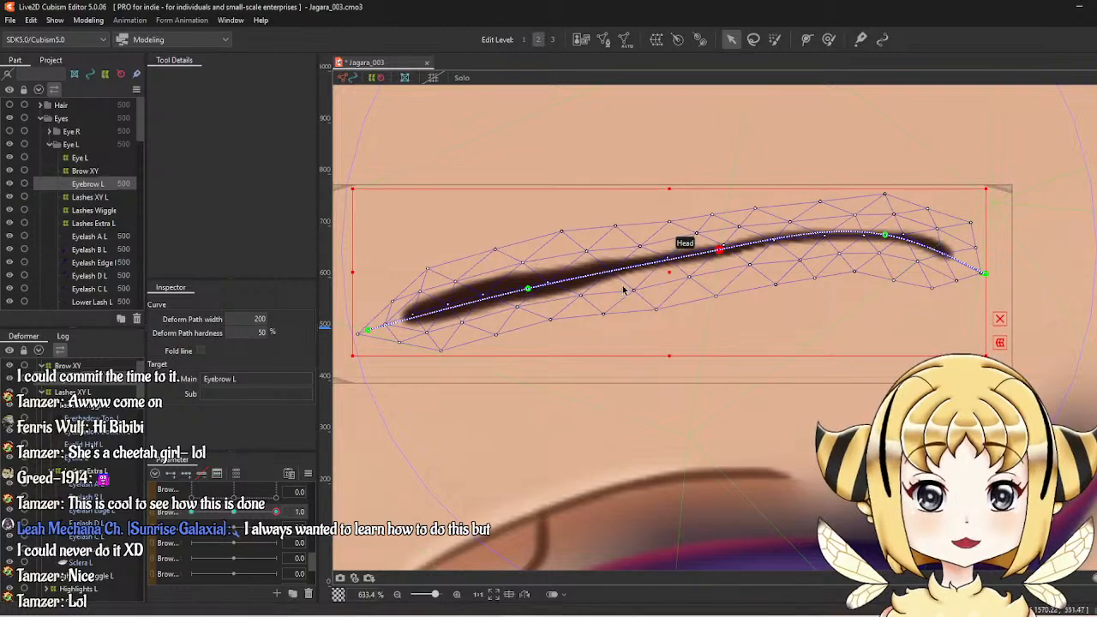
click(584, 297)
click(612, 294)
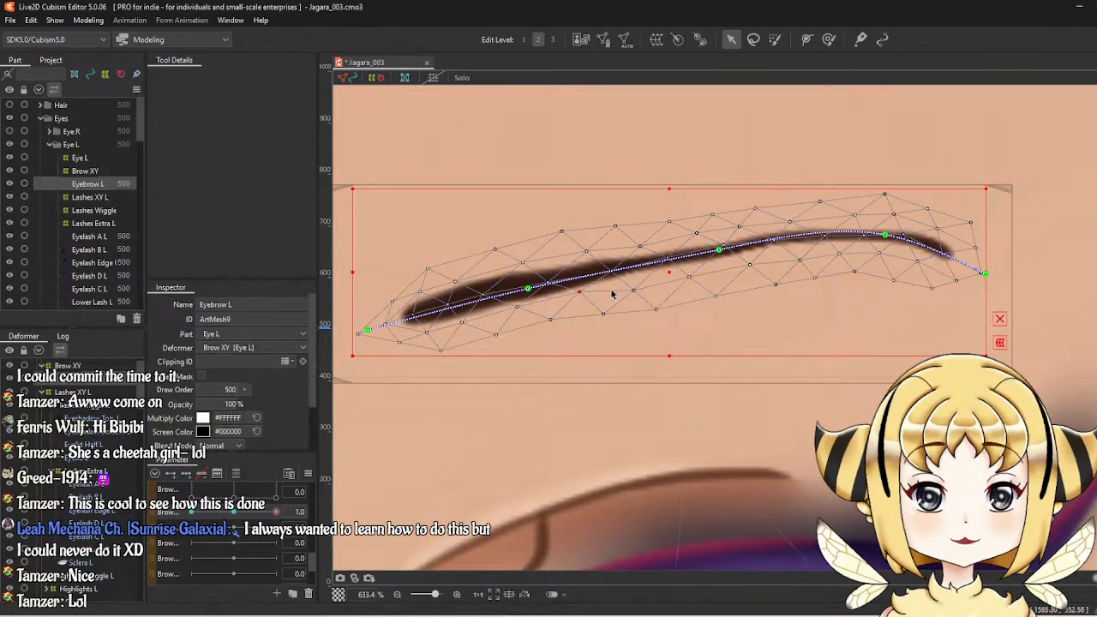
drag(637, 291, 636, 283)
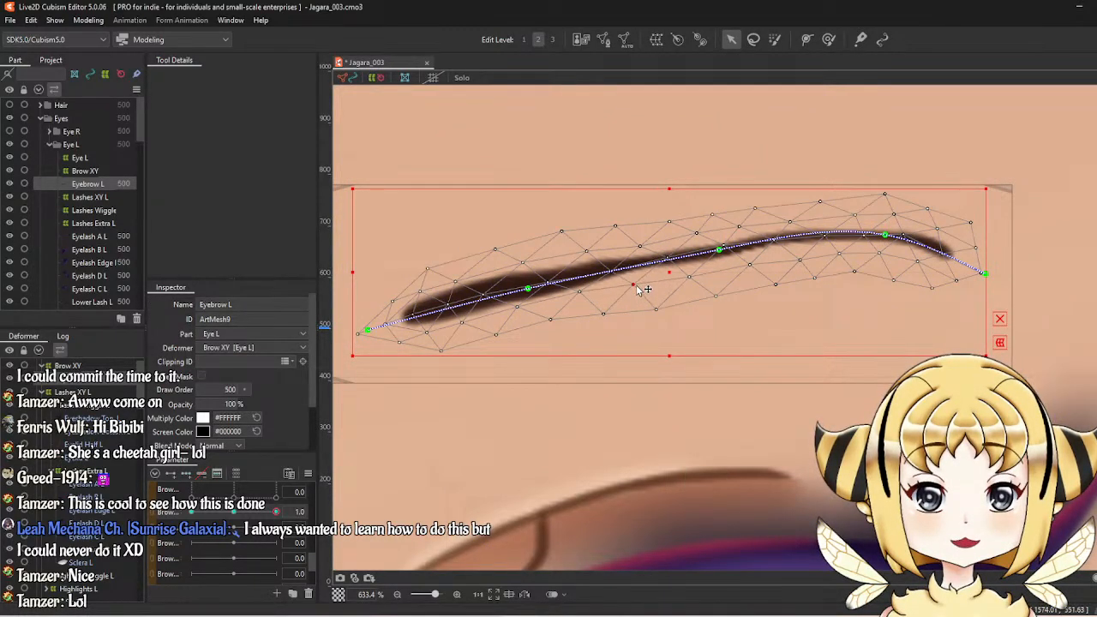
click(591, 254)
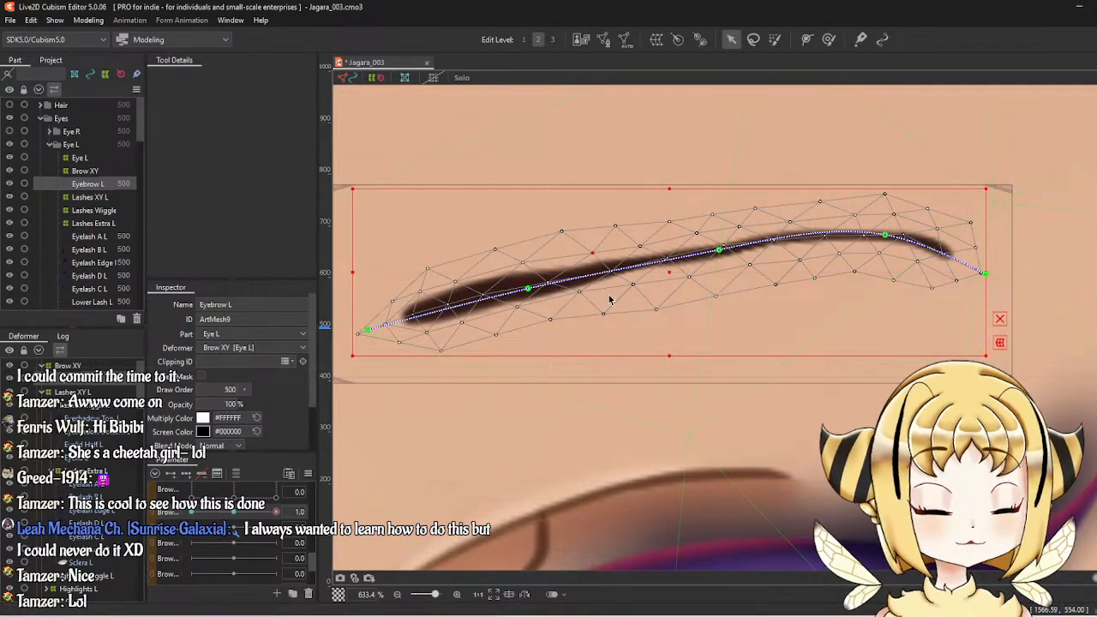
double_click(662, 230)
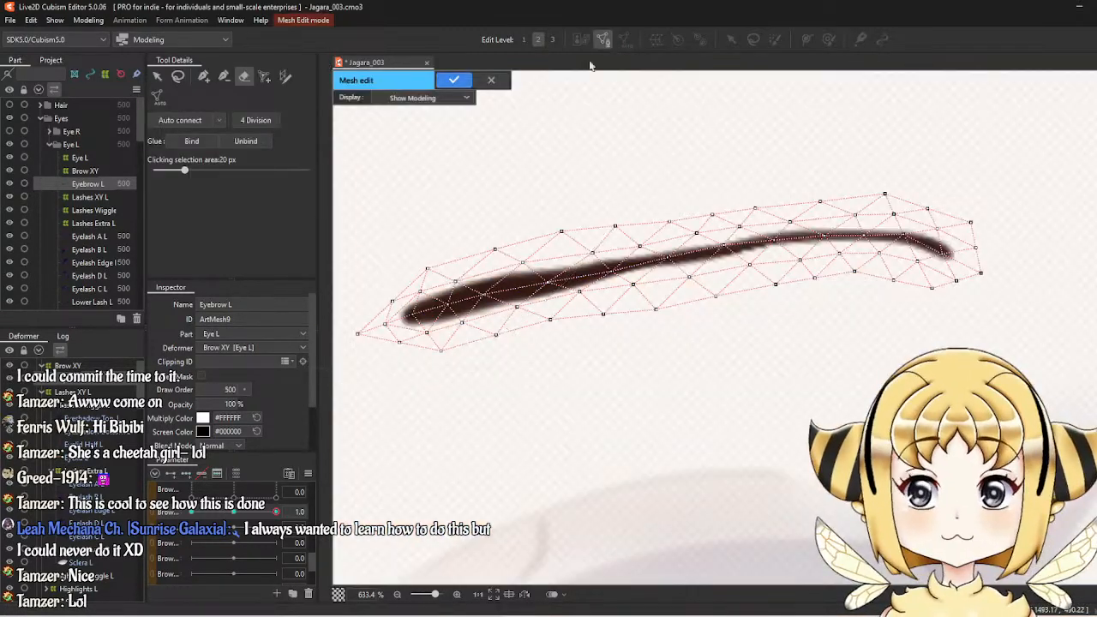
click(485, 82)
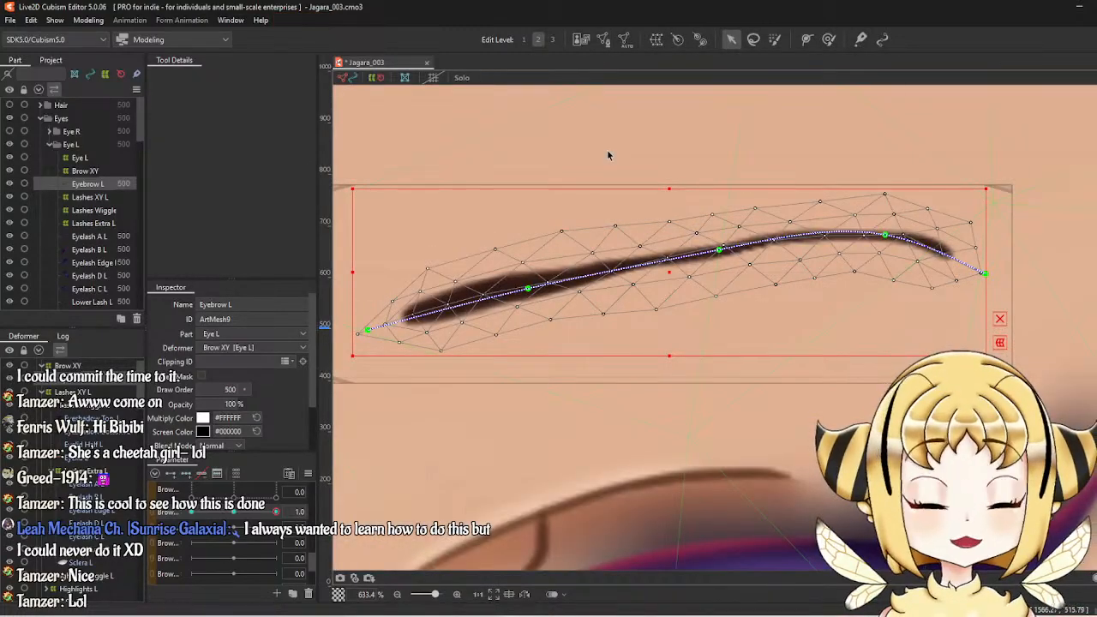
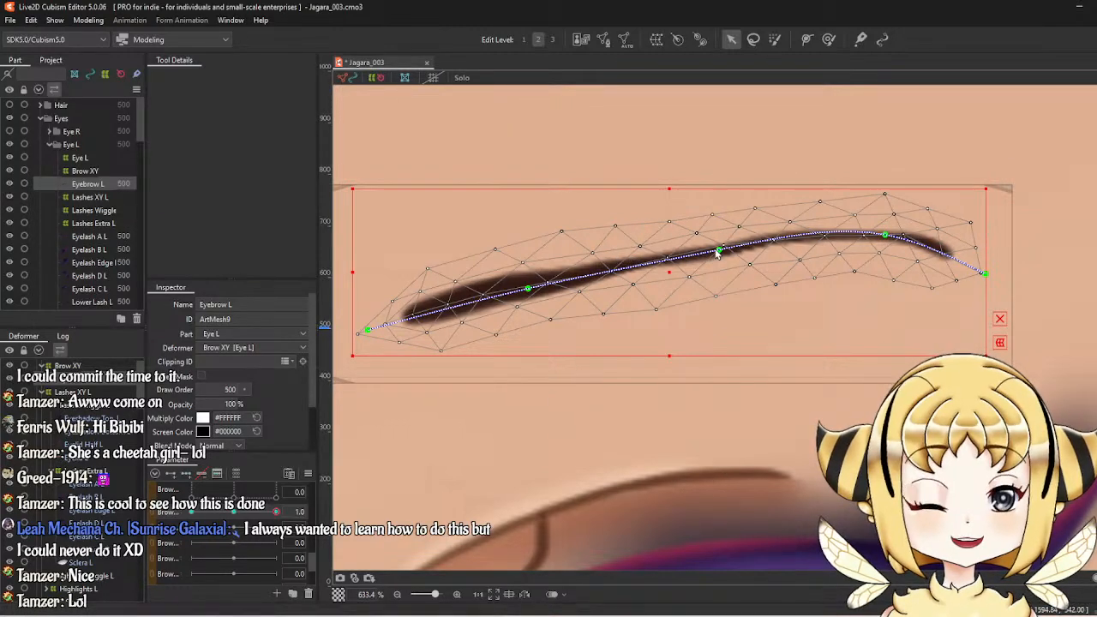
Fine-tune the two path points nearest the brow's middle at 1.0, and lower two mesh vertices above its outer end.
drag(718, 251, 718, 244)
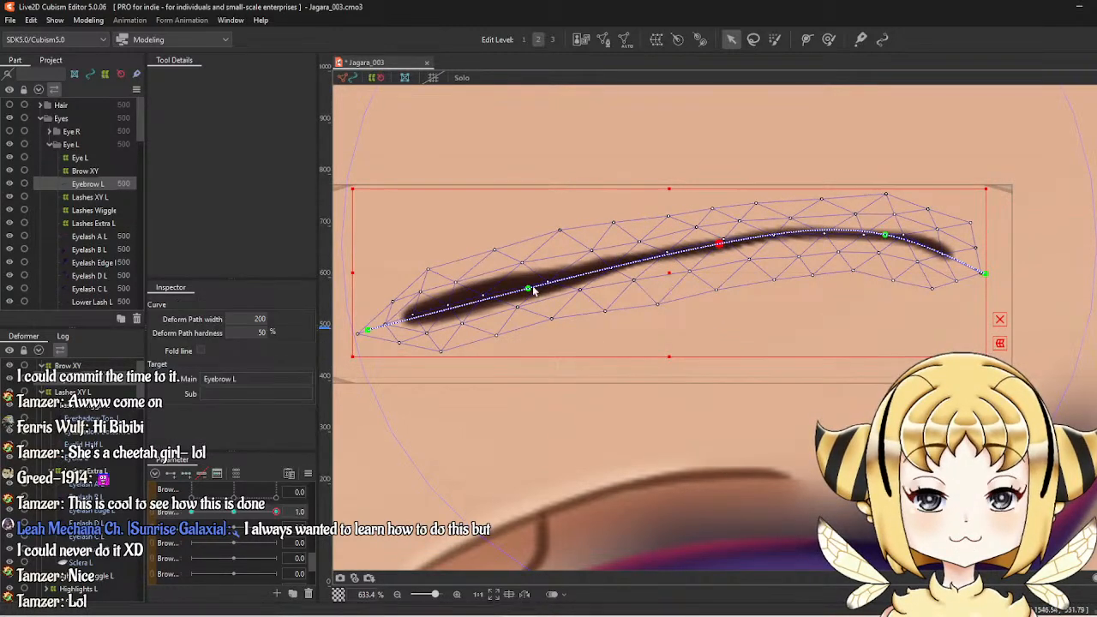
drag(528, 289, 532, 288)
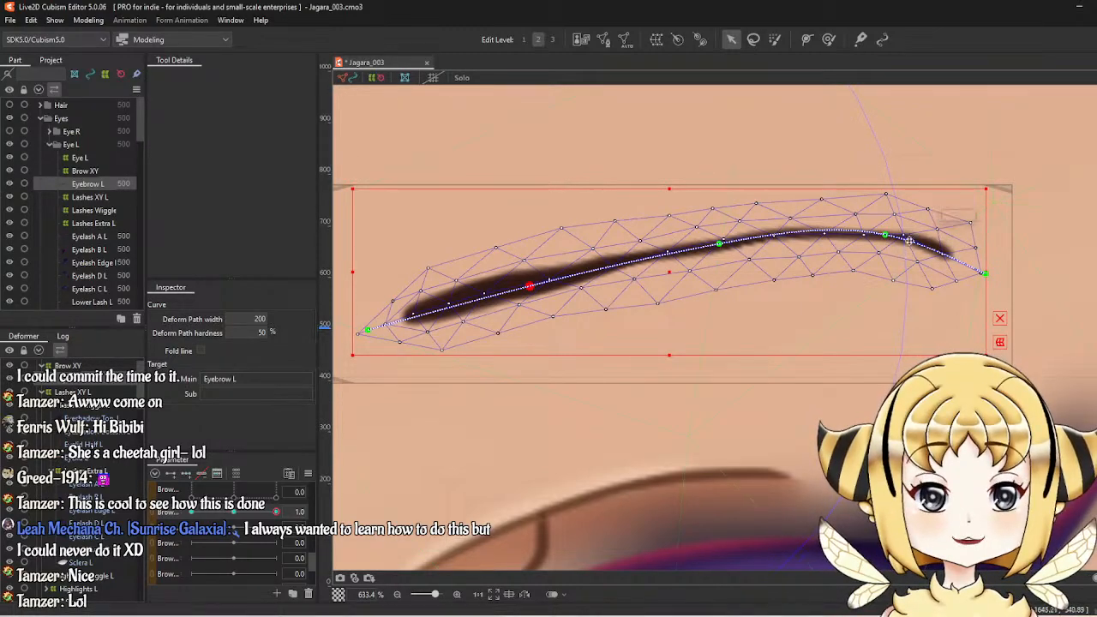
scroll(941, 225, up, 5)
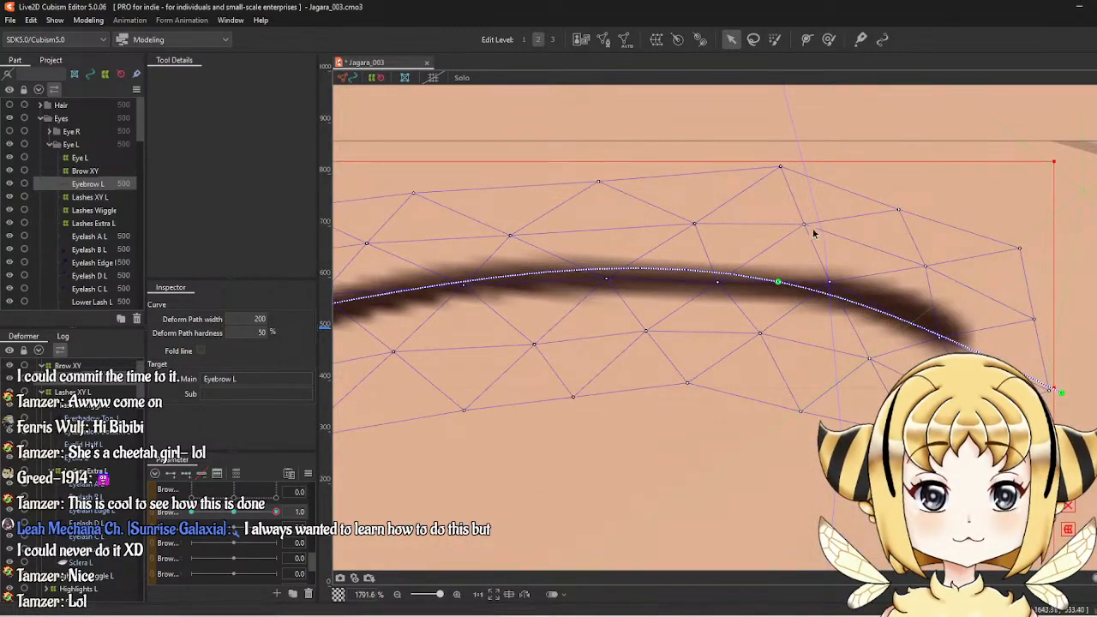
click(805, 229)
drag(927, 269, 929, 274)
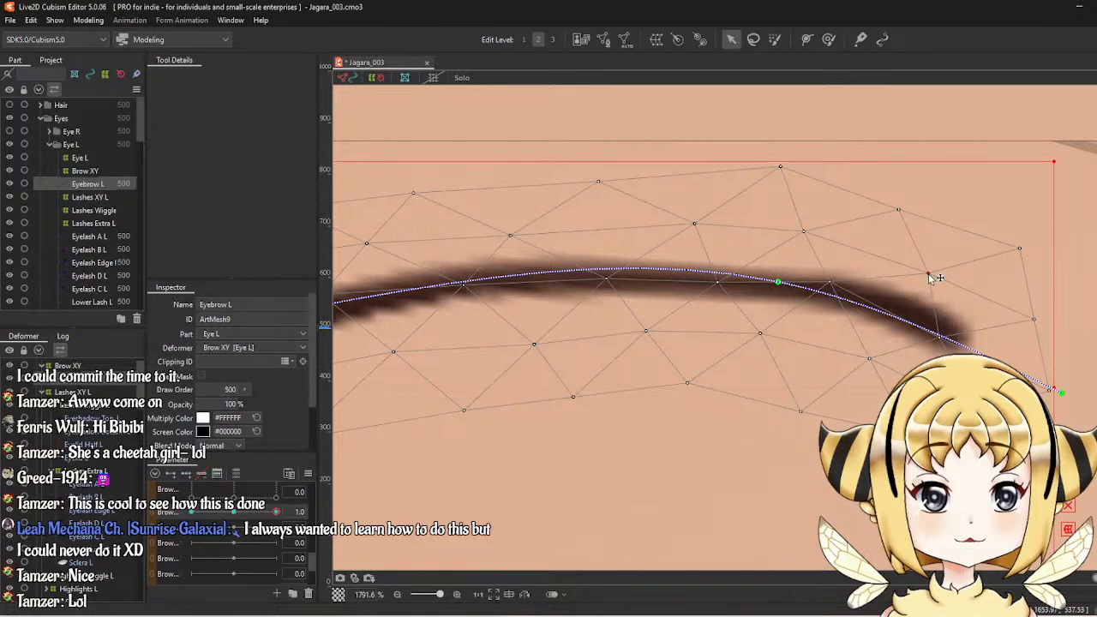
scroll(915, 288, down, 6)
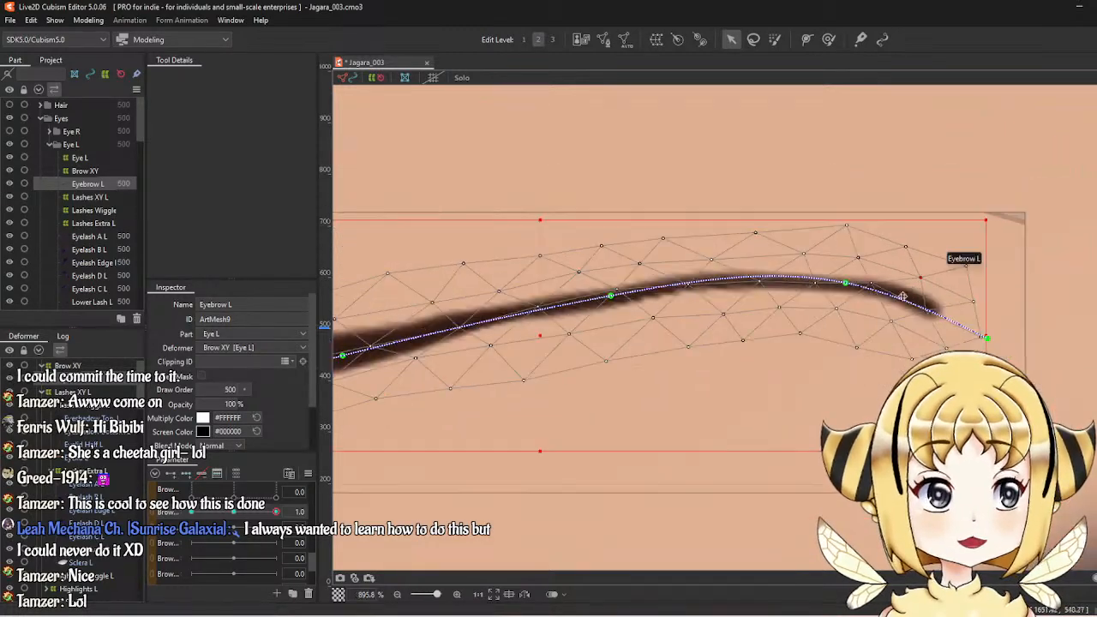
At -1.0, lower the middle and outer path points and raise the inner end to flatten the brow, comparing it with the 0 shape.
click(244, 514)
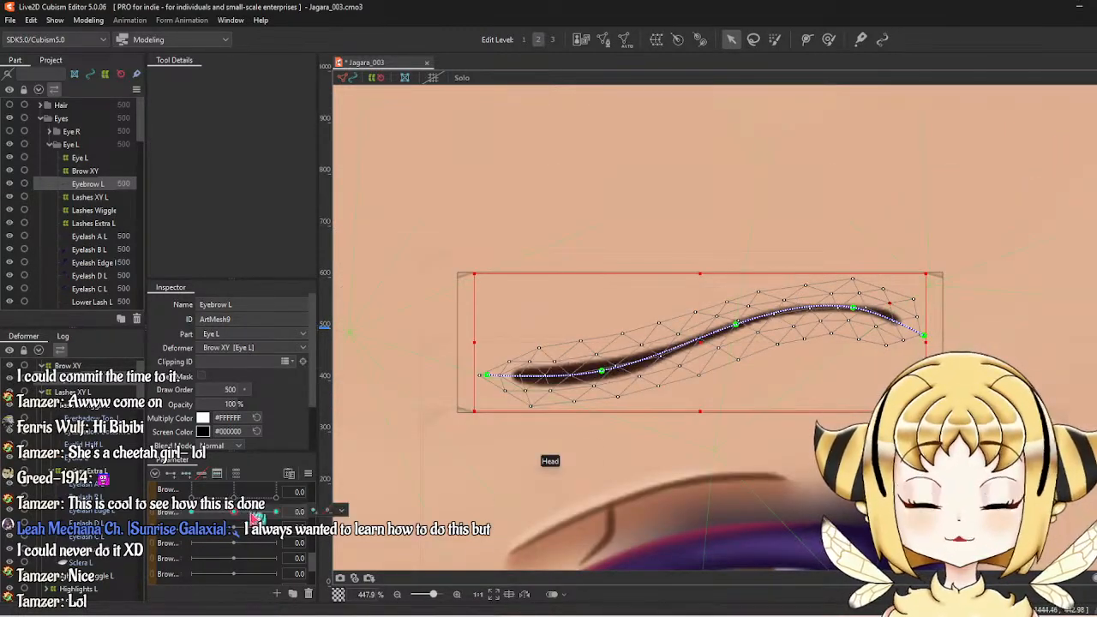
drag(234, 516, 176, 509)
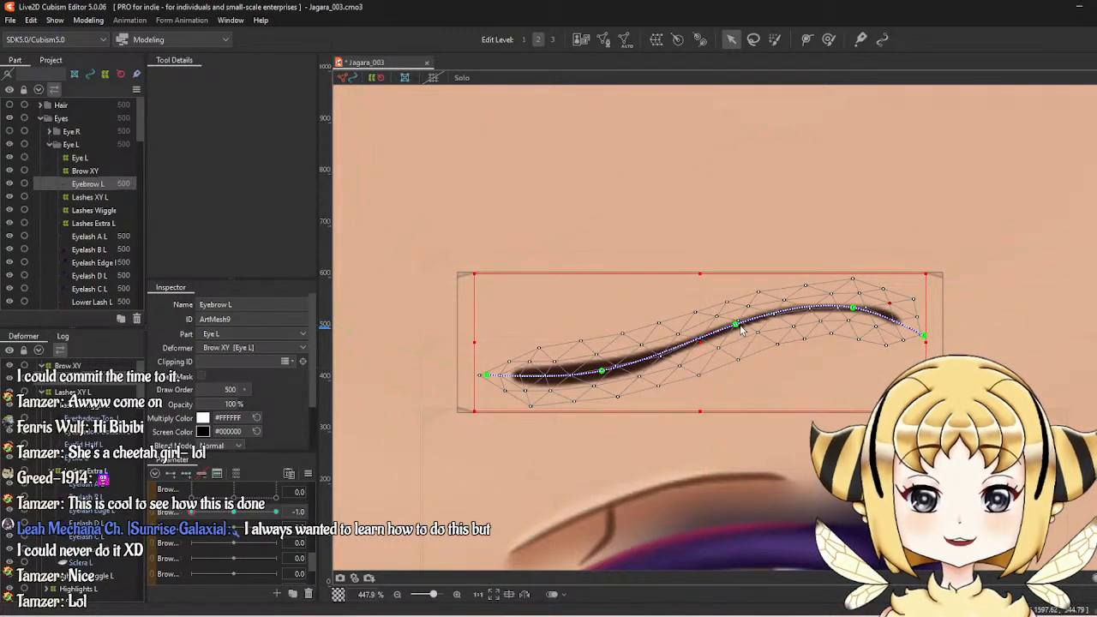
drag(744, 324, 675, 358)
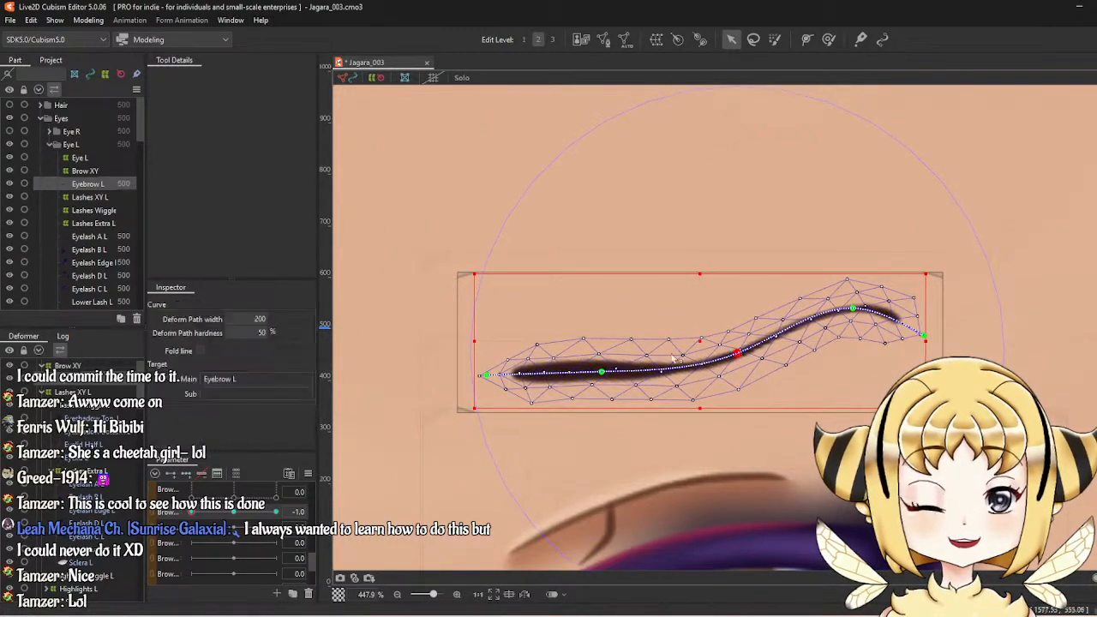
drag(488, 381, 484, 378)
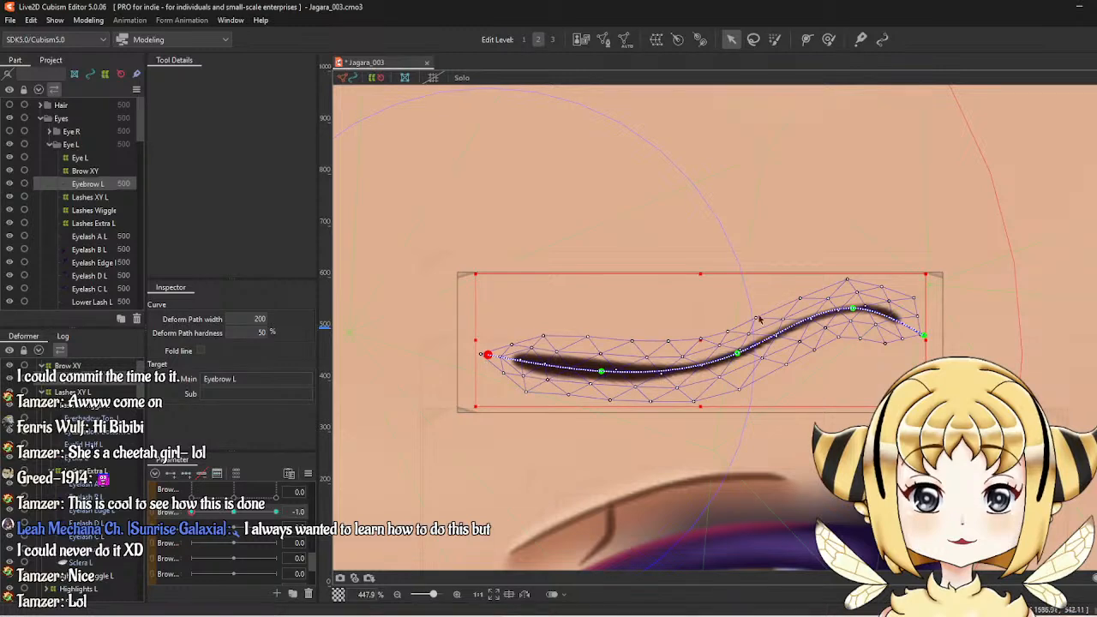
drag(759, 319, 742, 362)
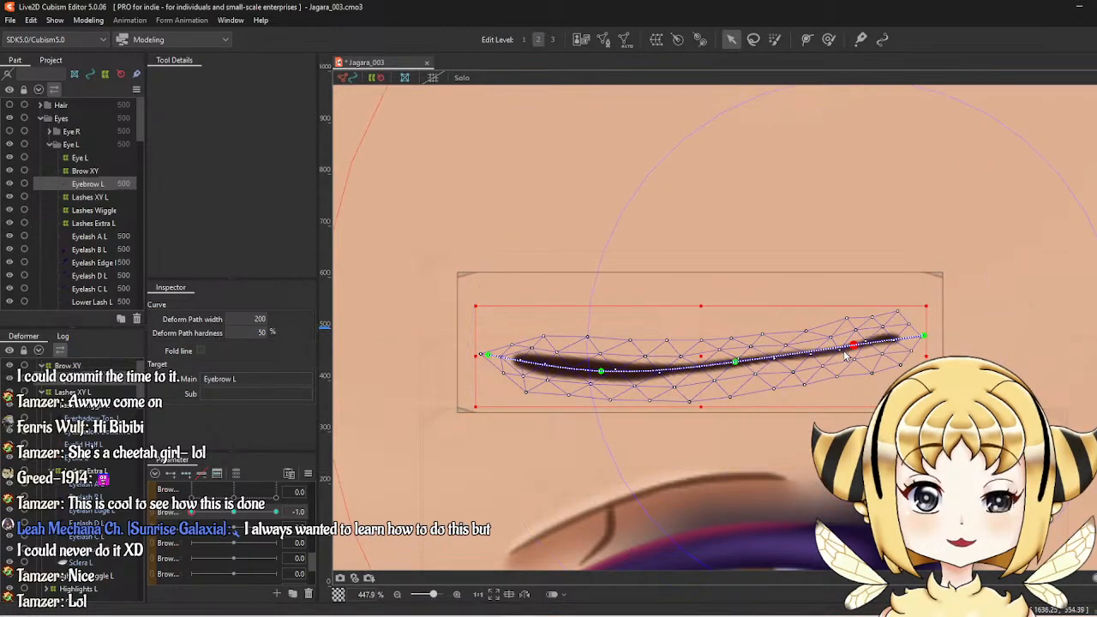
click(245, 514)
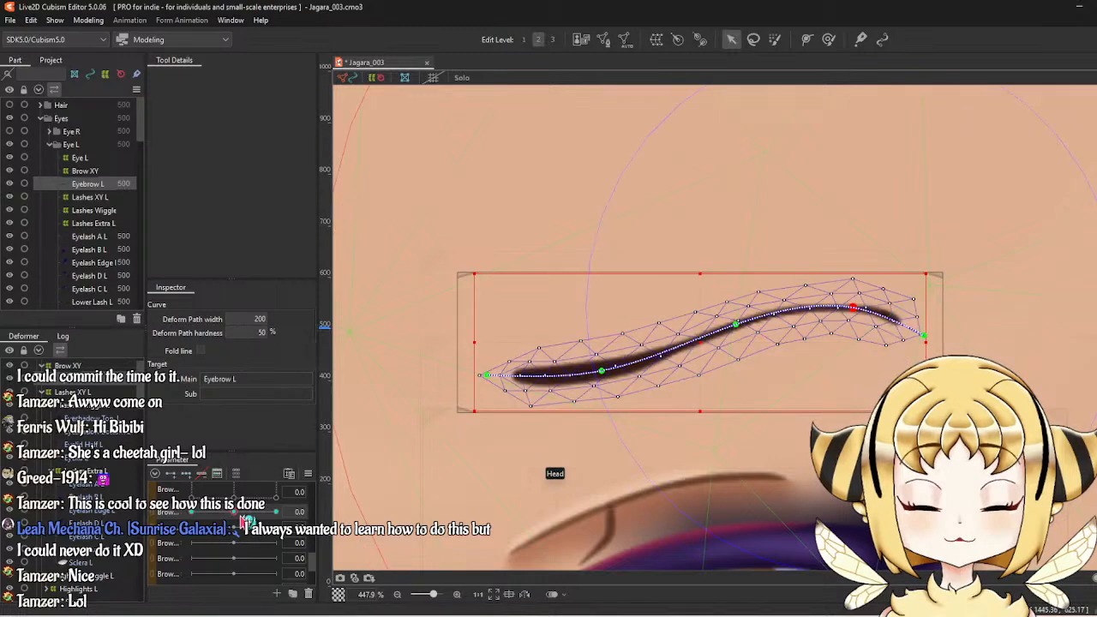
drag(245, 514, 123, 526)
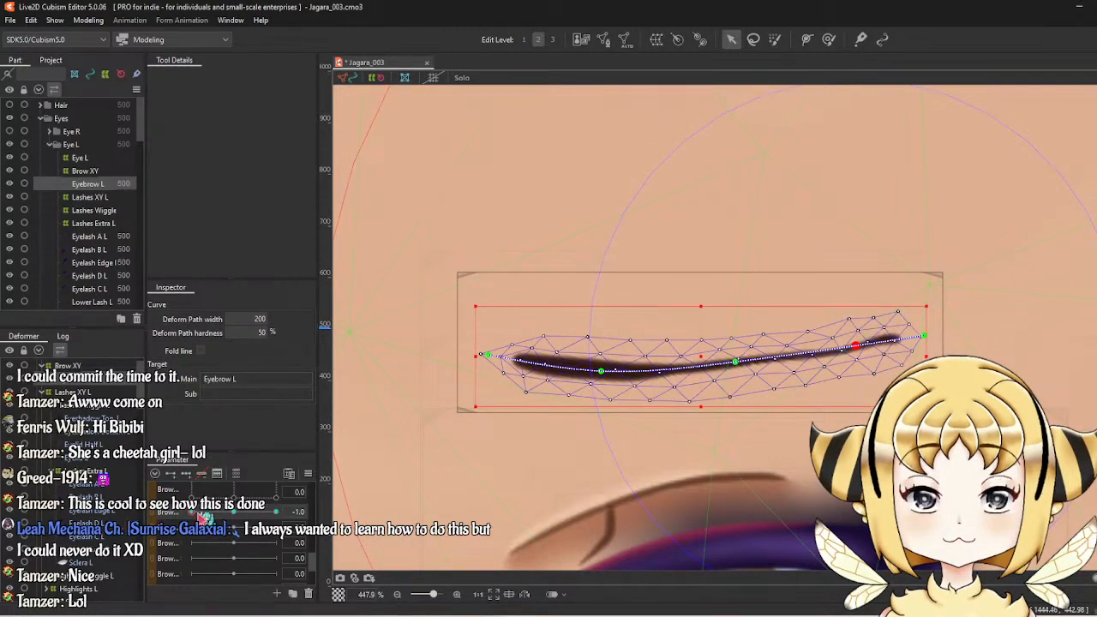
Return the left brow's shape parameter from its -1.0 key to 0.
drag(204, 519, 166, 540)
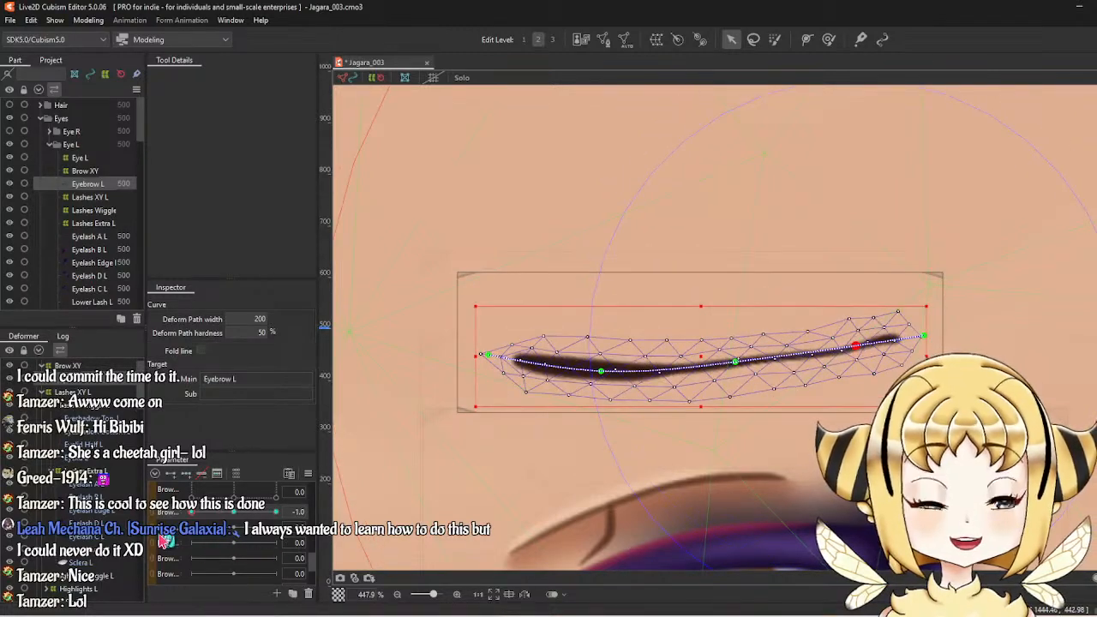
click(229, 514)
scroll(220, 533, down, 2)
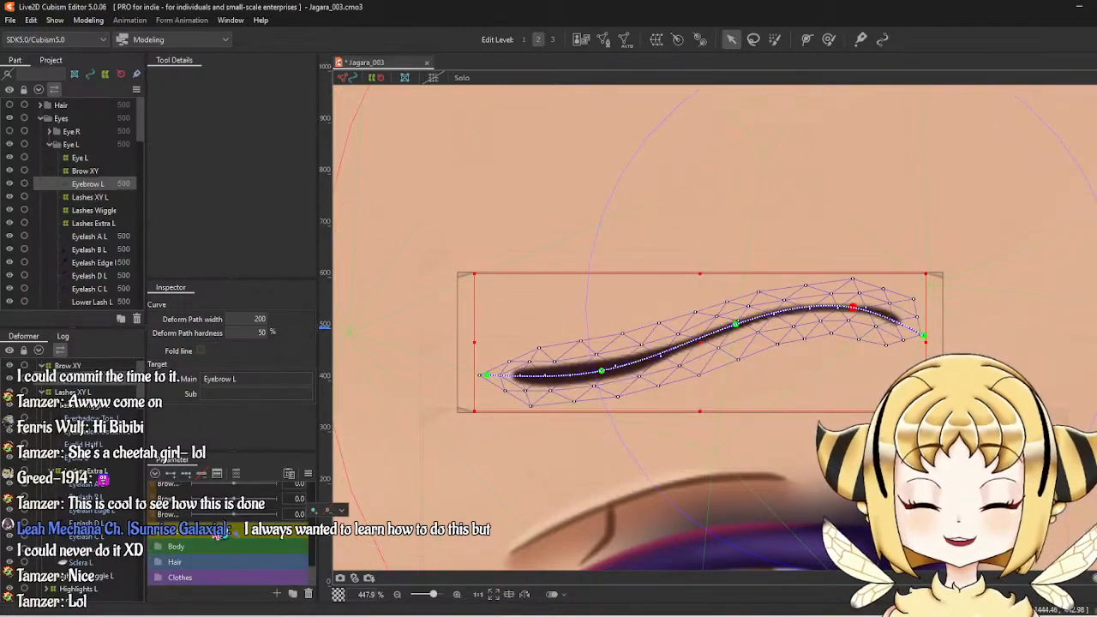
Check the settings of the BrowR Form and BrowL Form parameters without changing them.
scroll(176, 546, up, 2)
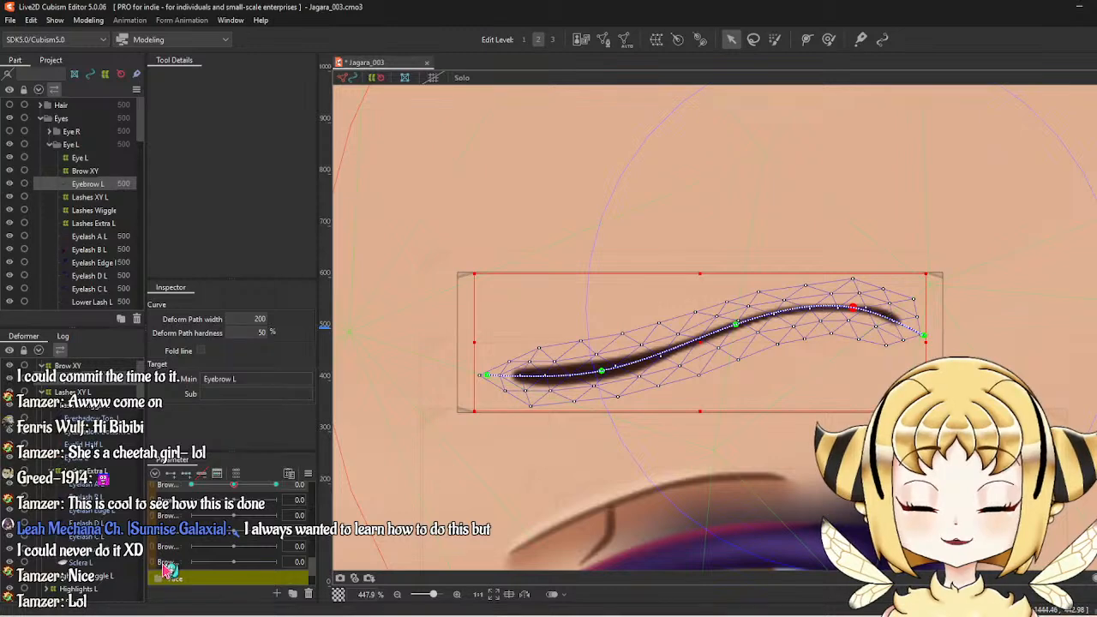
right_click(167, 561)
click(196, 552)
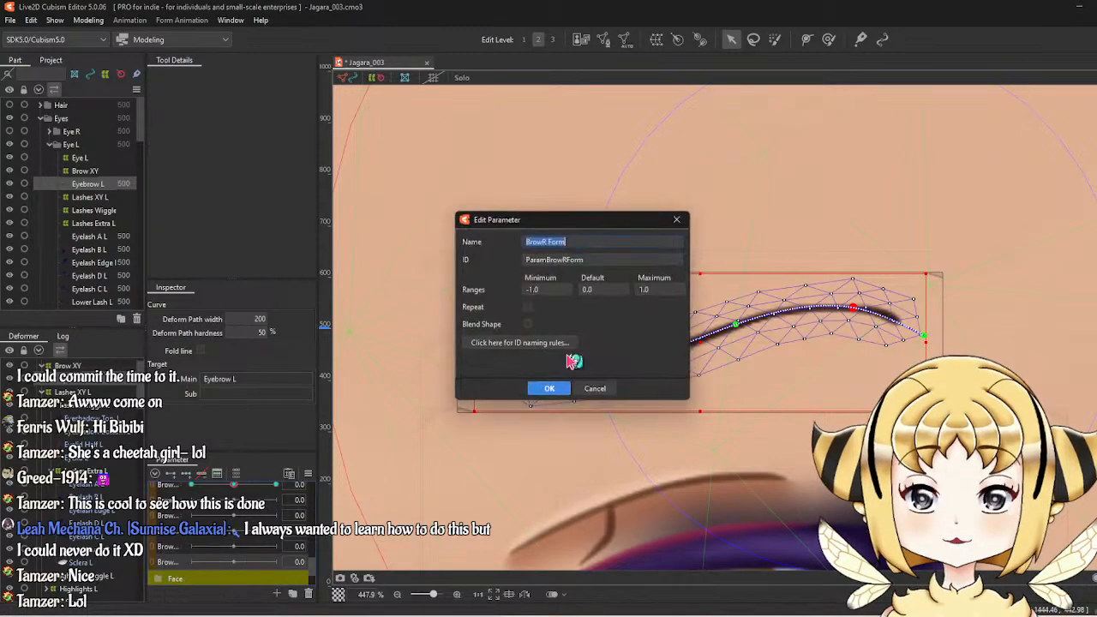
click(597, 390)
scroll(700, 396, down, 3)
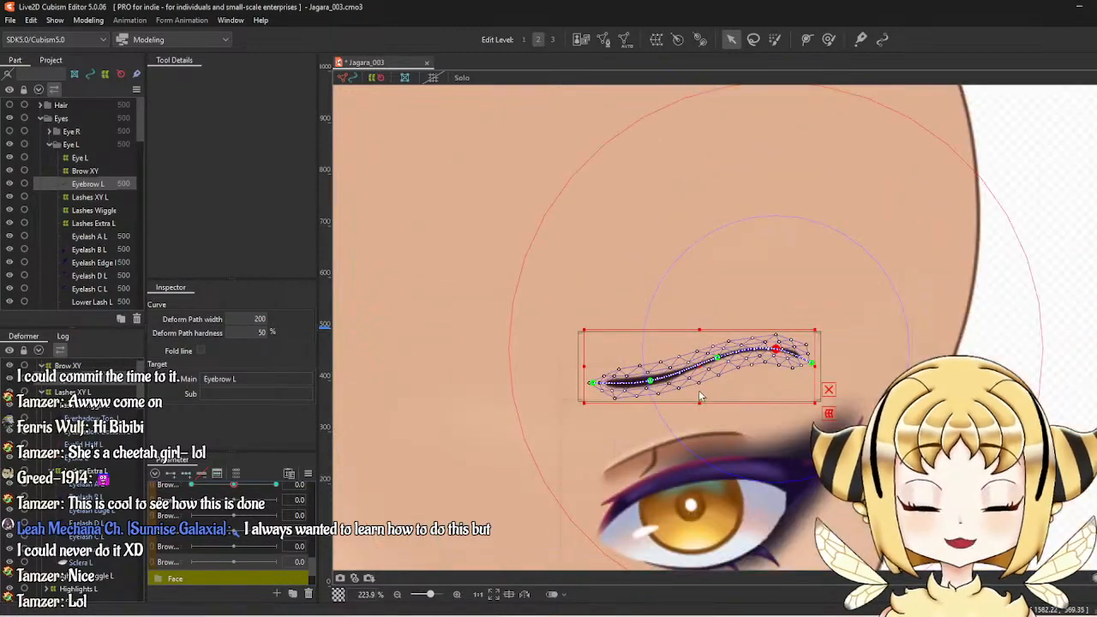
right_click(171, 551)
click(197, 550)
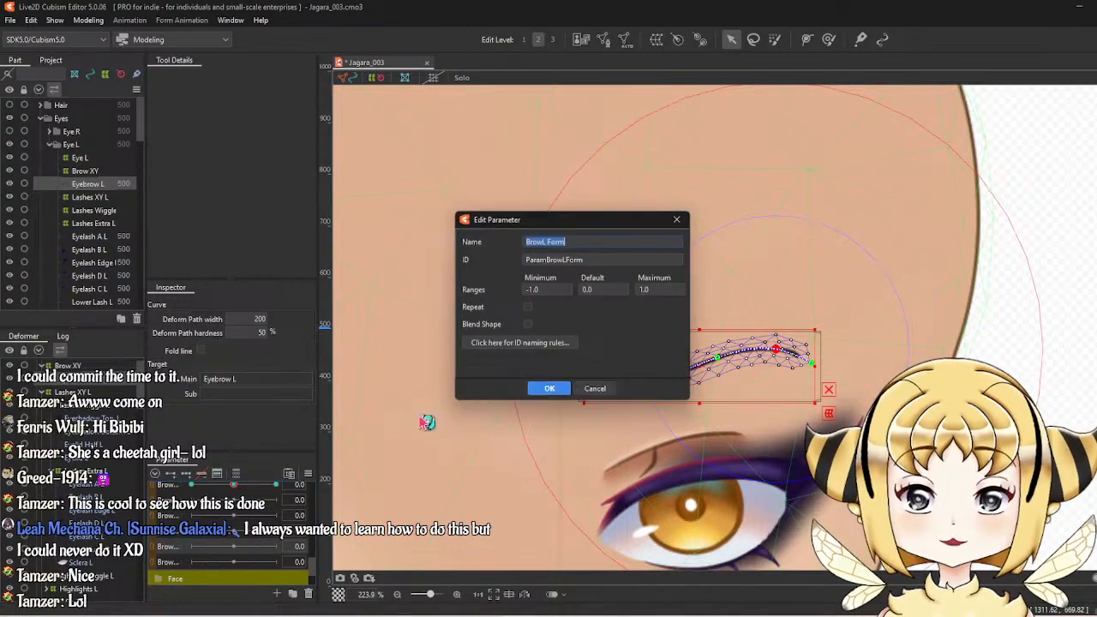
click(596, 389)
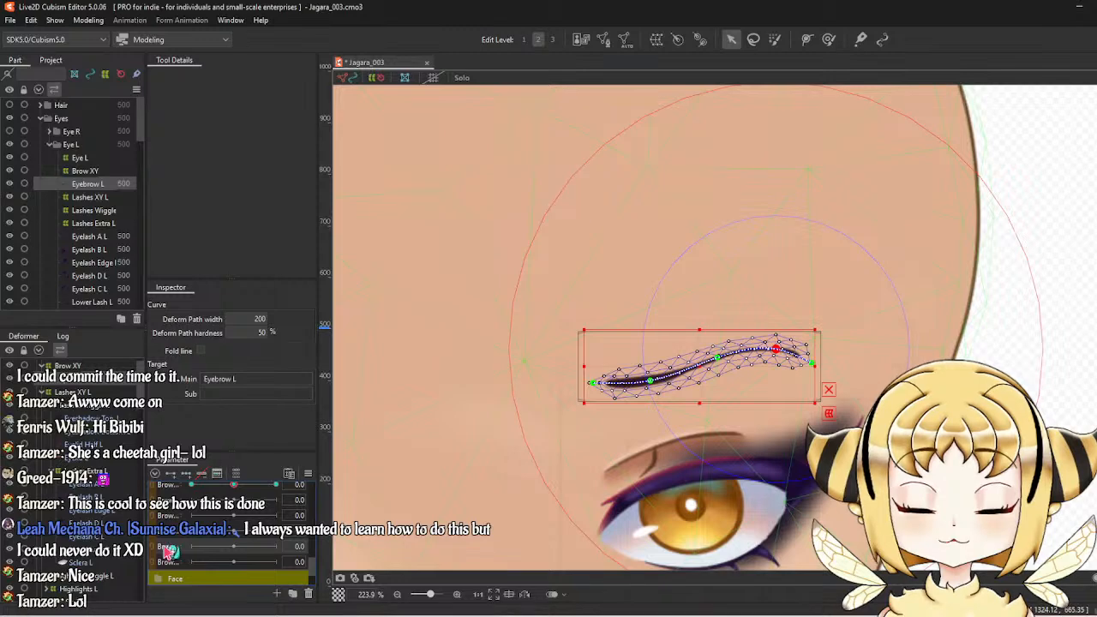
Delete two unused brow parameters listed above the Face group.
scroll(634, 433, down, 5)
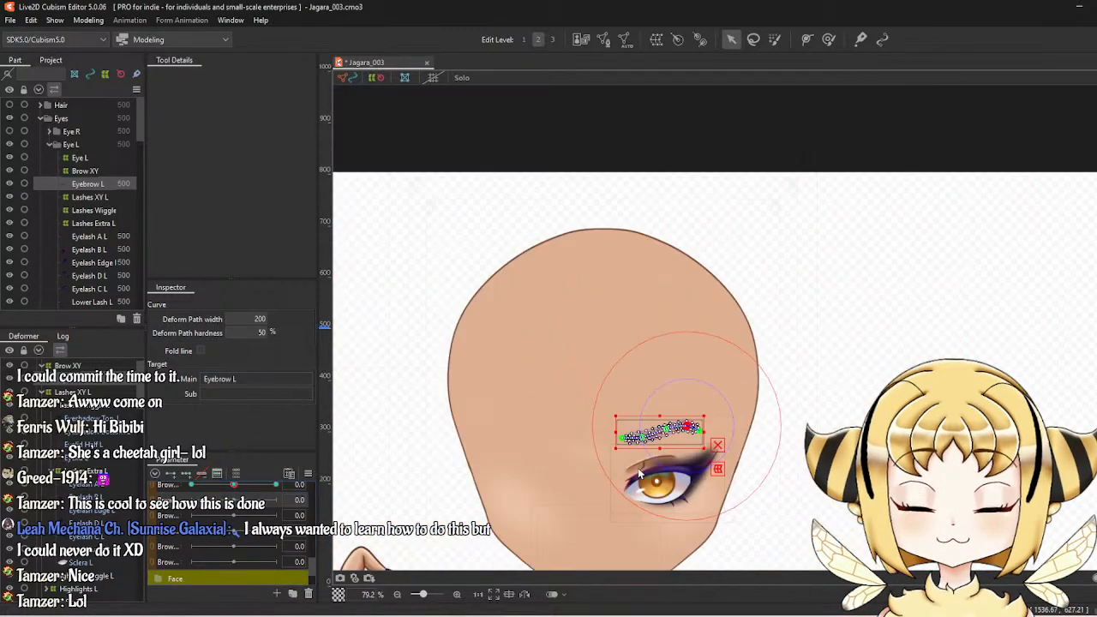
scroll(631, 446, up, 3)
scroll(698, 323, down, 5)
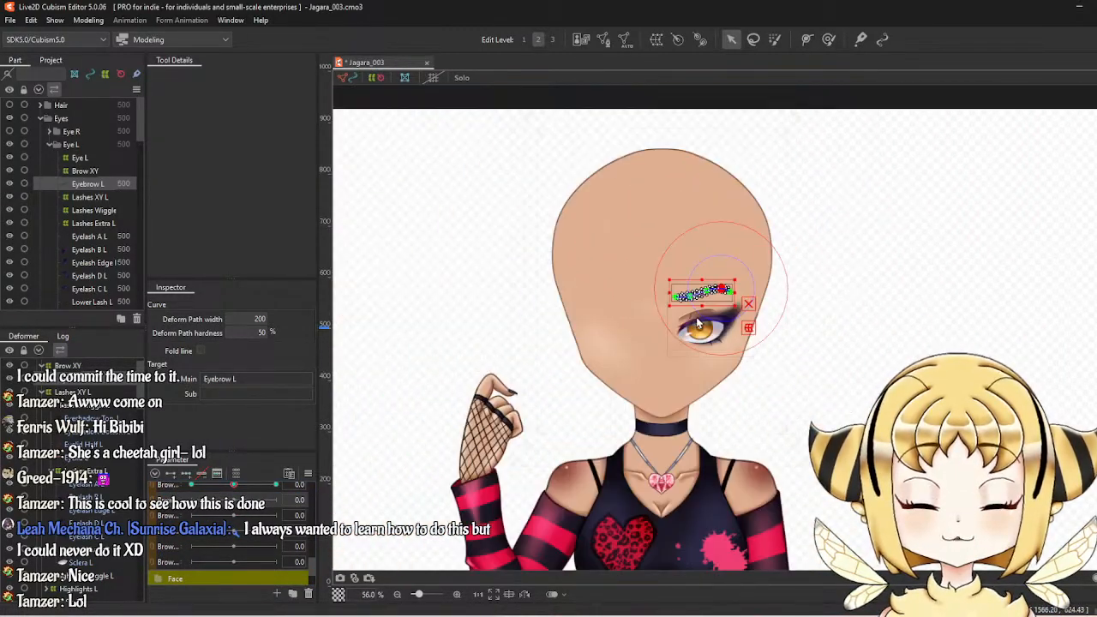
scroll(699, 323, up, 2)
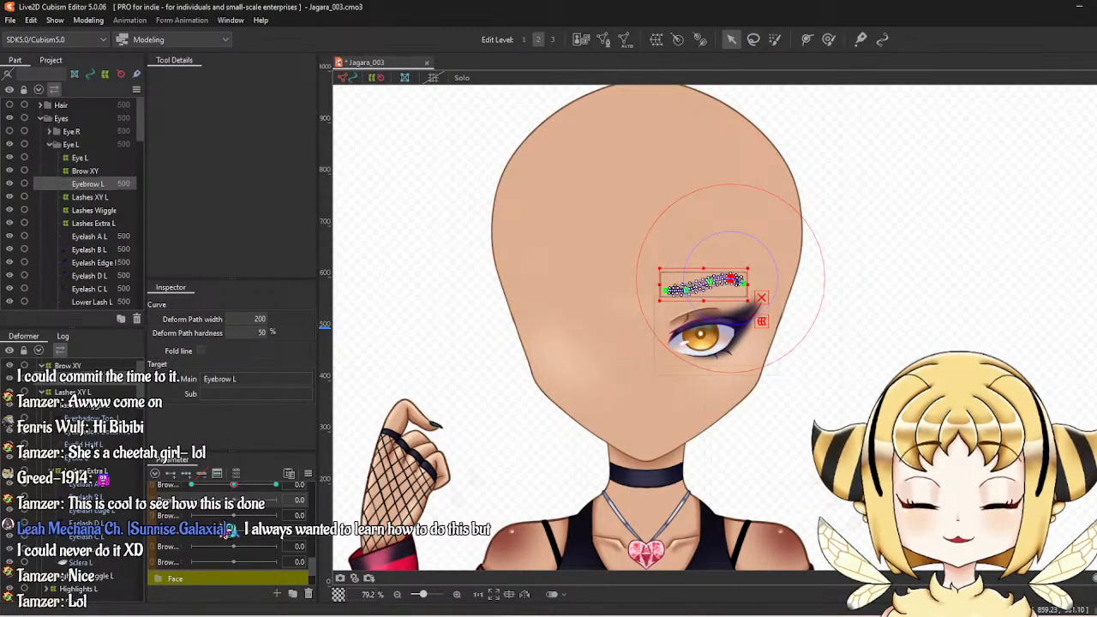
right_click(183, 511)
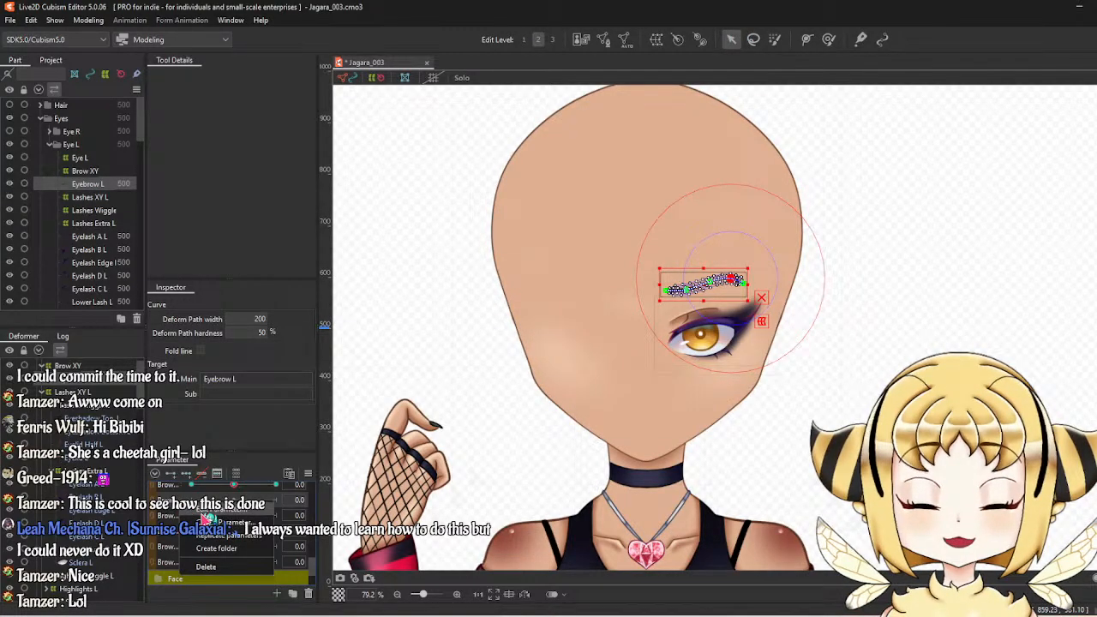
click(210, 569)
click(566, 325)
right_click(176, 549)
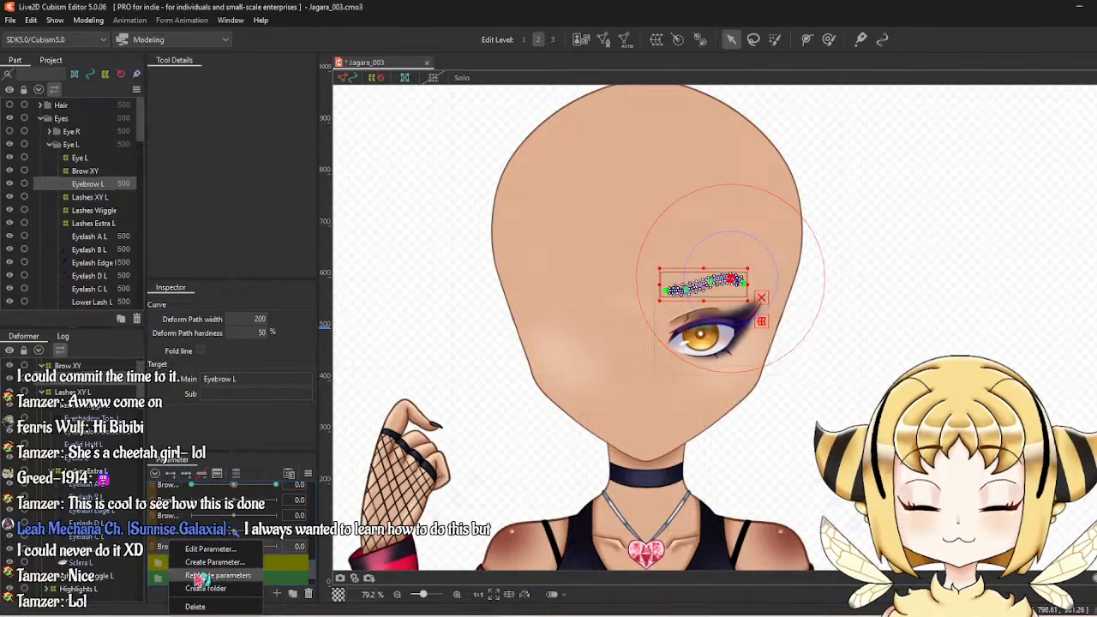
click(205, 604)
click(569, 329)
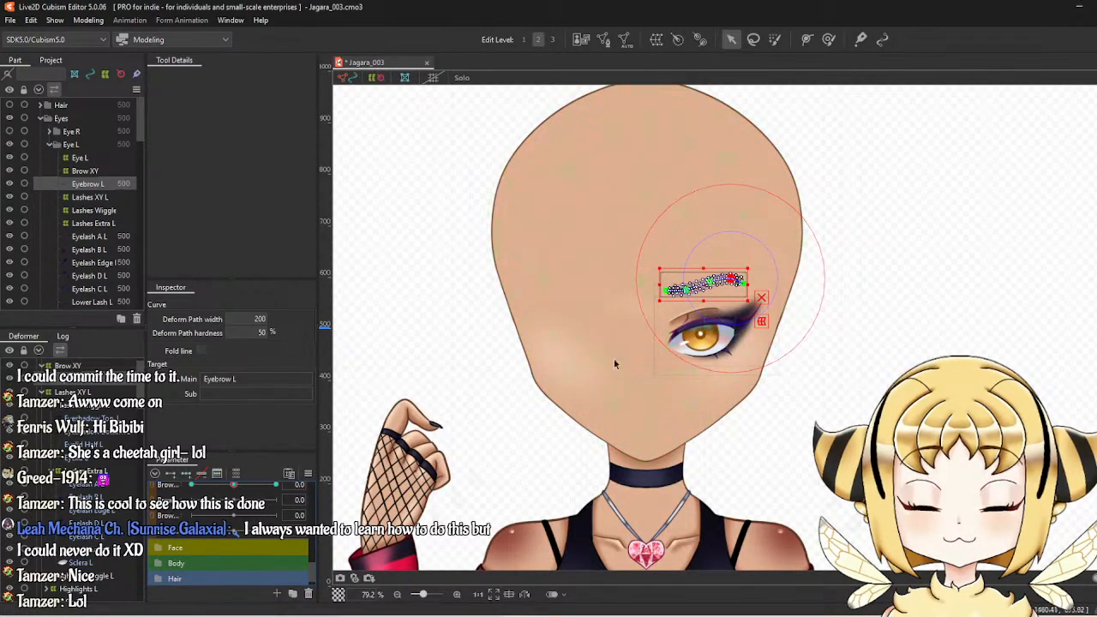
Try to reflect only the Eye L warp deformer horizontally, and undo the reflection.
scroll(713, 232, up, 3)
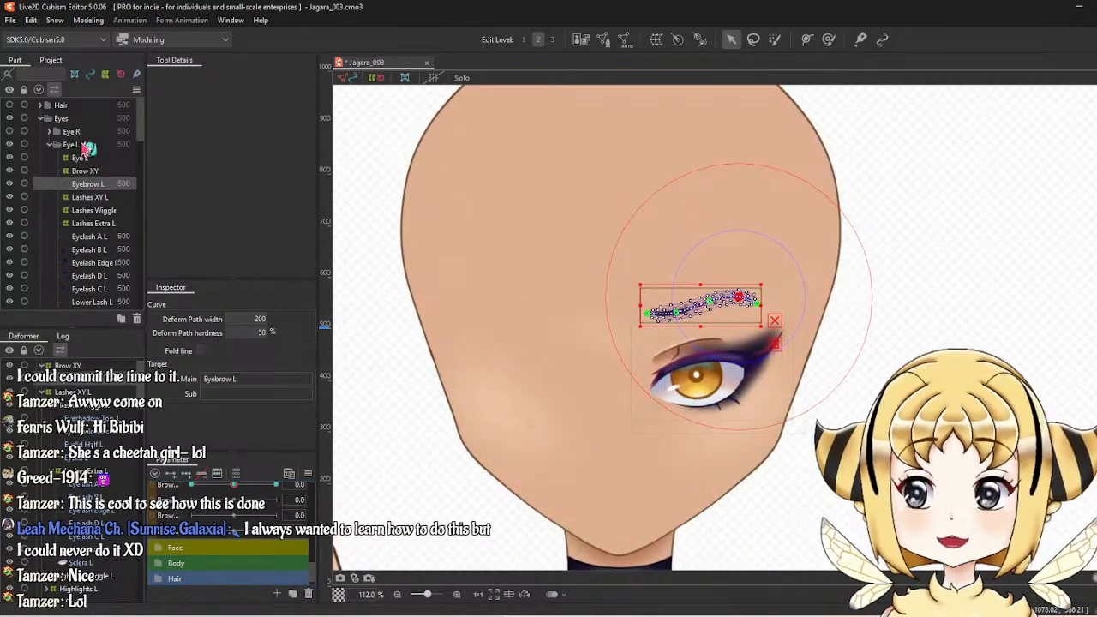
click(110, 159)
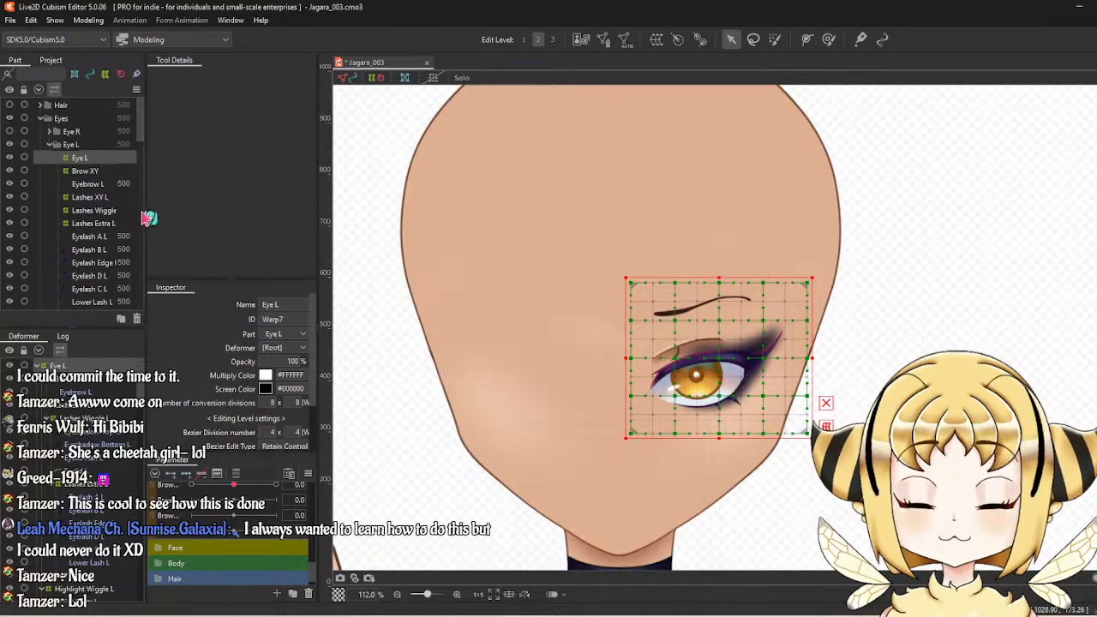
drag(722, 359, 705, 390)
key(ctrl+z)
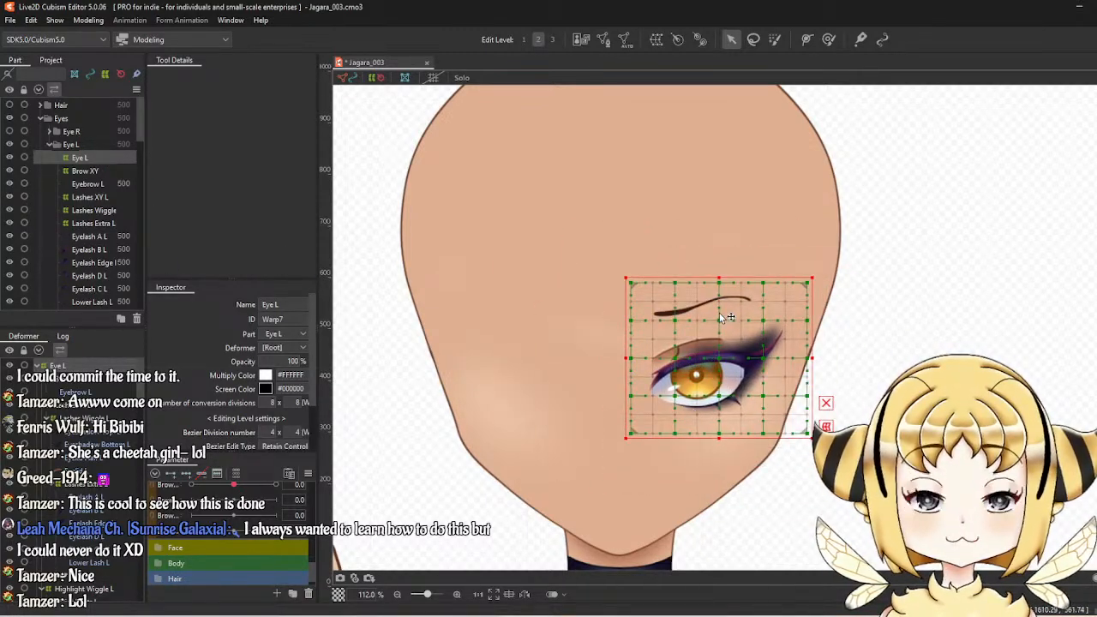
right_click(720, 283)
click(748, 565)
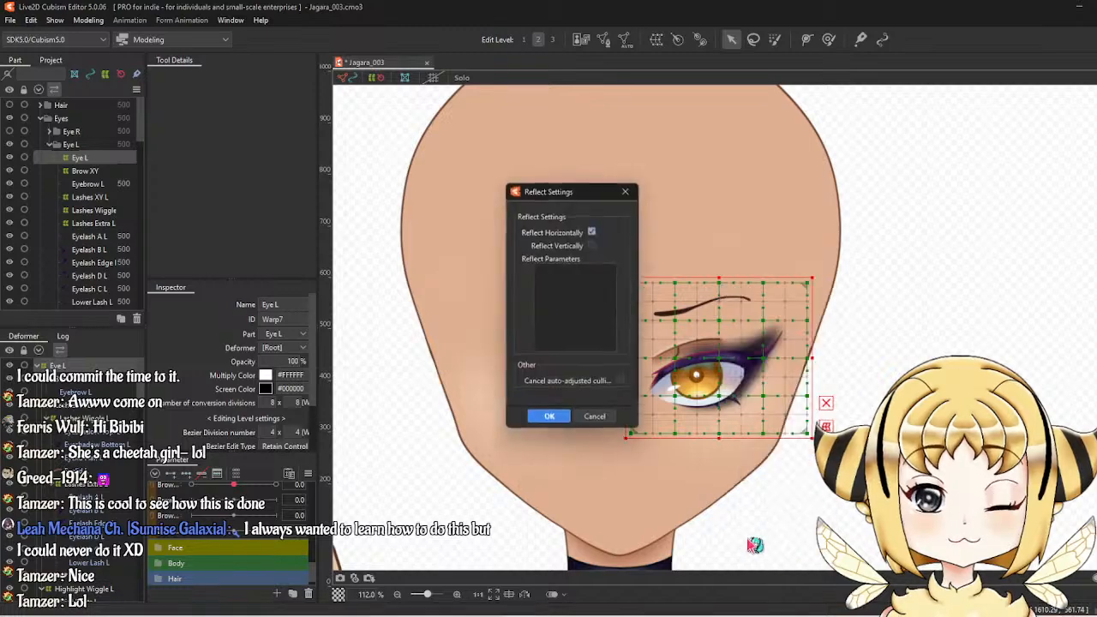
click(553, 417)
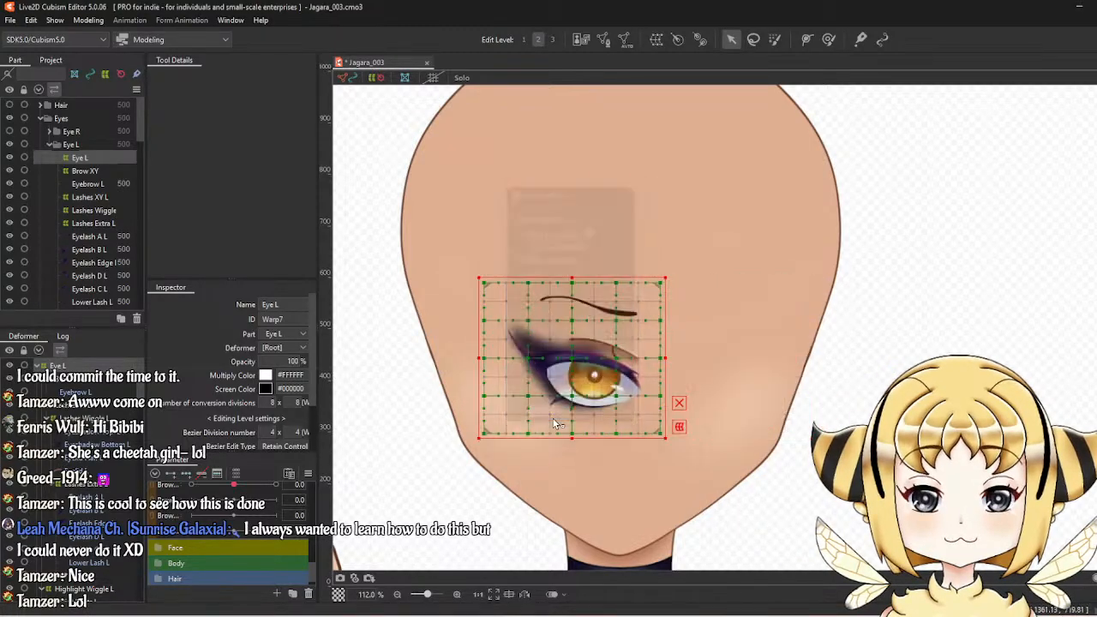
key(ctrl+z)
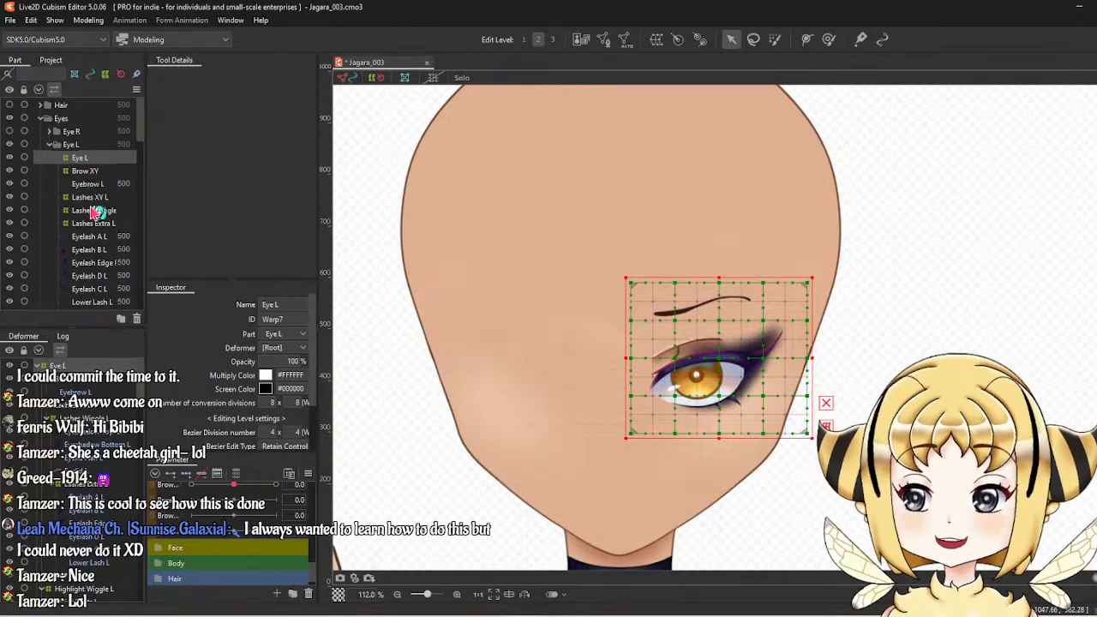
Select everything in the Eye L part, from the Eye L warp to Eyelid L, and duplicate it by copy and paste.
scroll(102, 240, down, 6)
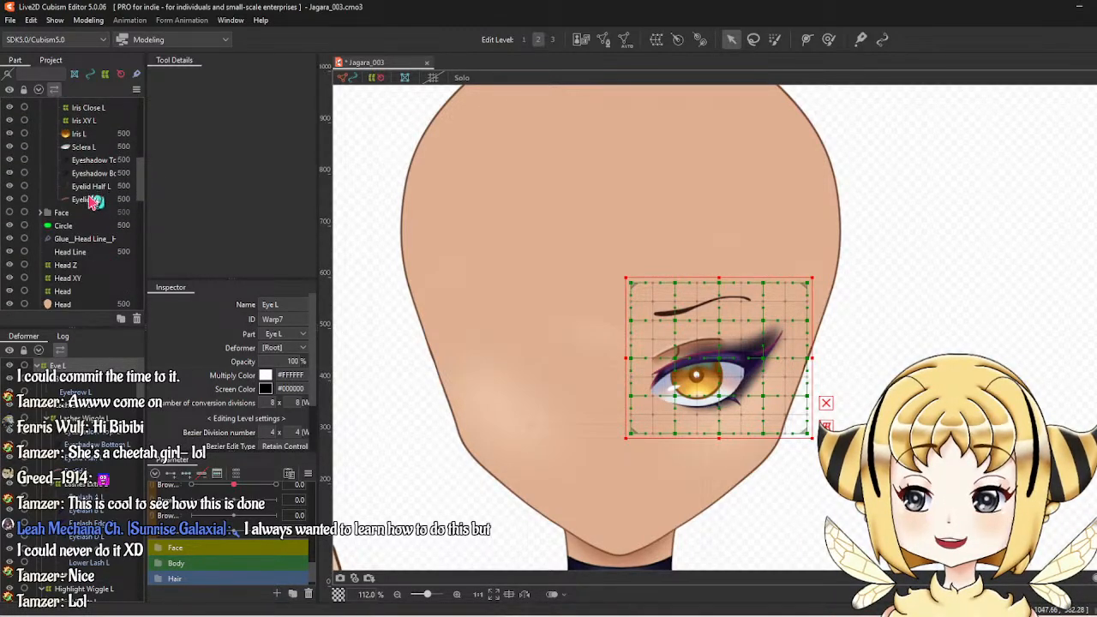
shift+click(95, 202)
scroll(95, 202, up, 3)
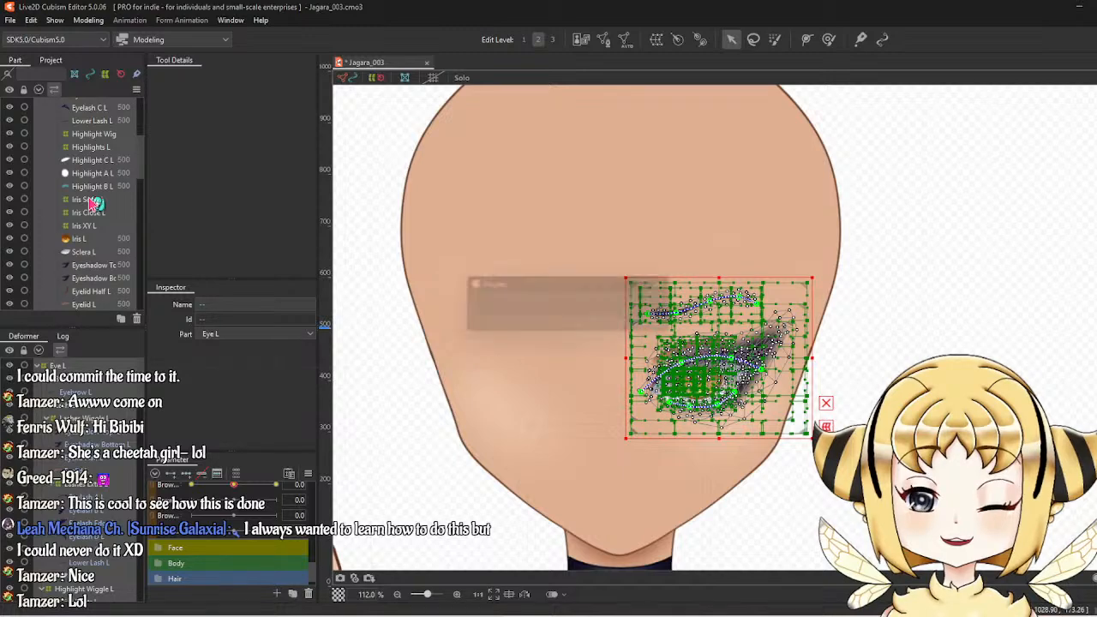
Reflect the duplicated left-eye objects horizontally, with Eyeball X as the only reflected parameter.
right_click(712, 227)
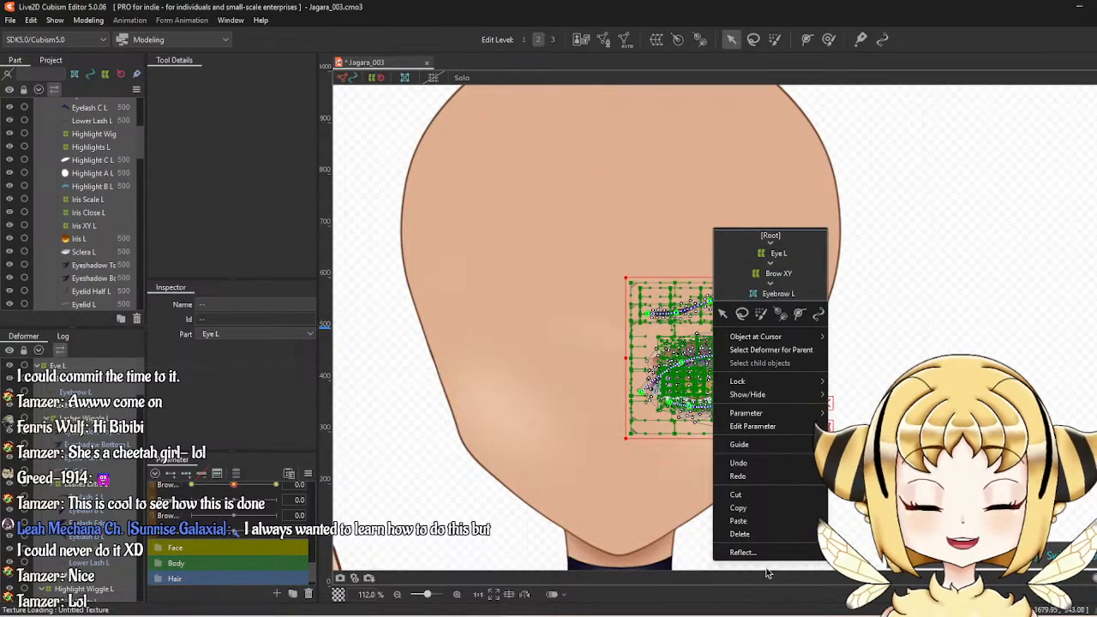
click(737, 555)
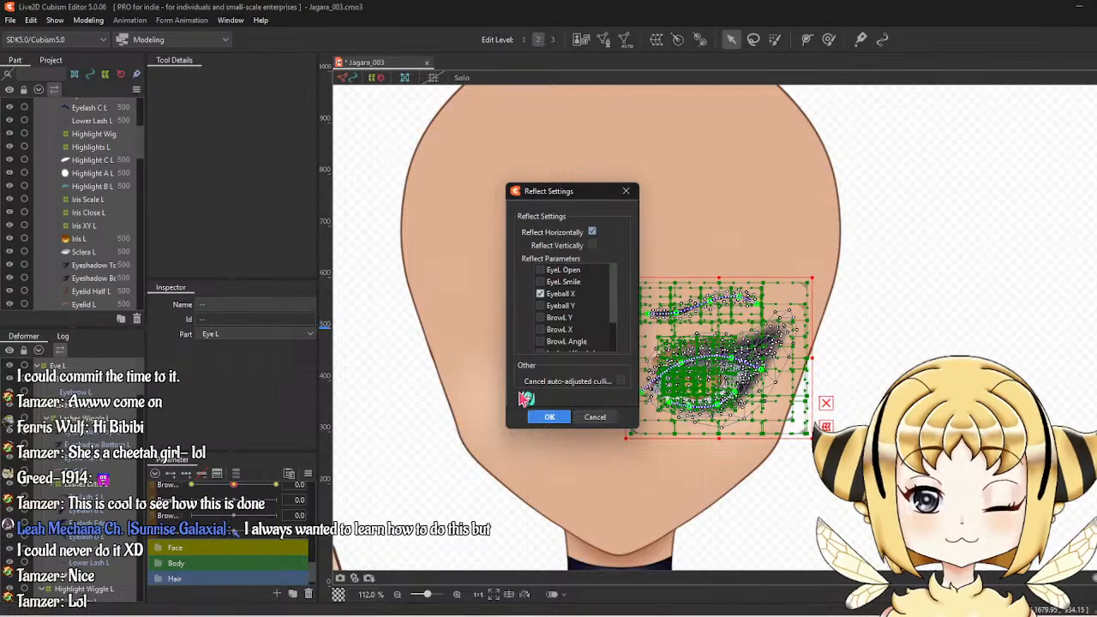
scroll(561, 332, down, 2)
scroll(561, 333, up, 2)
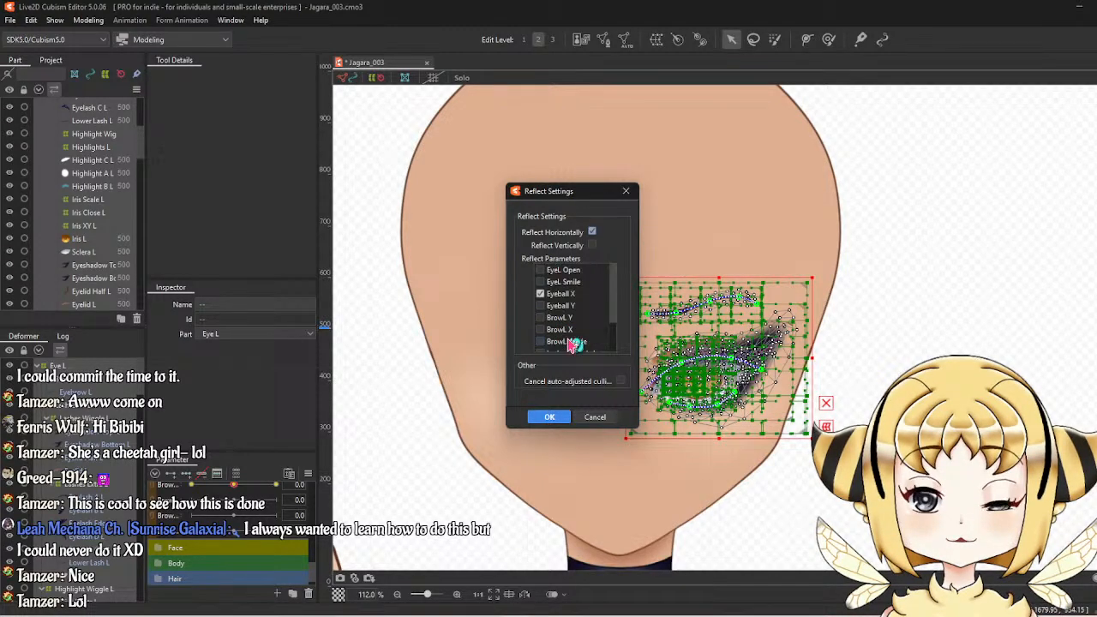
click(549, 418)
Show the Eye R part and move the mirrored eye outward until it overlays the original right eye and brow.
scroll(52, 188, up, 5)
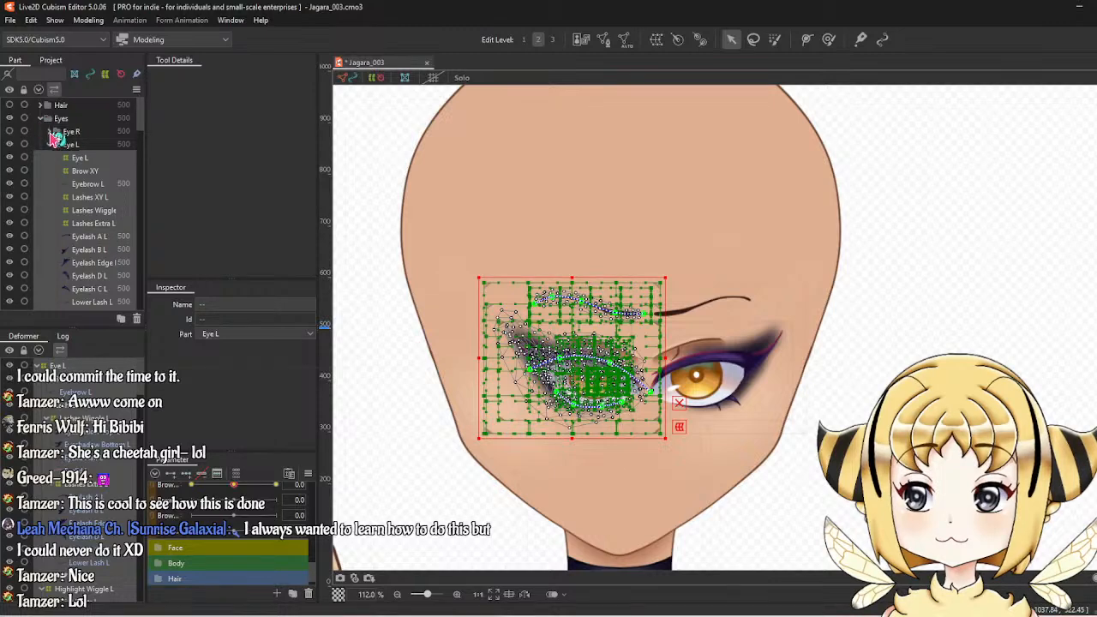
scroll(514, 377, up, 4)
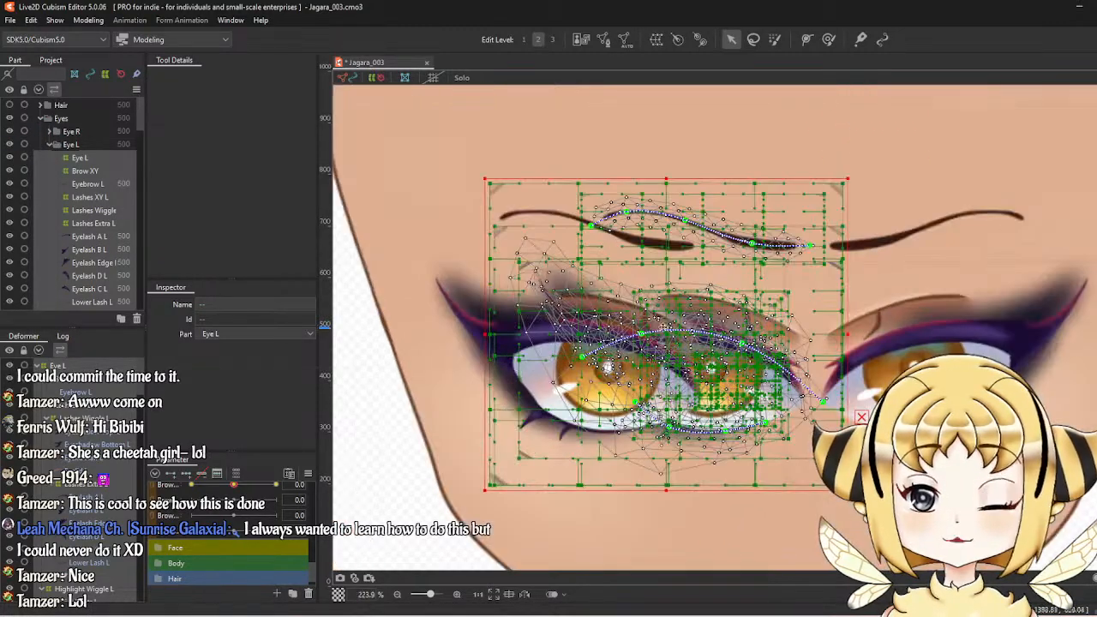
drag(672, 330, 571, 335)
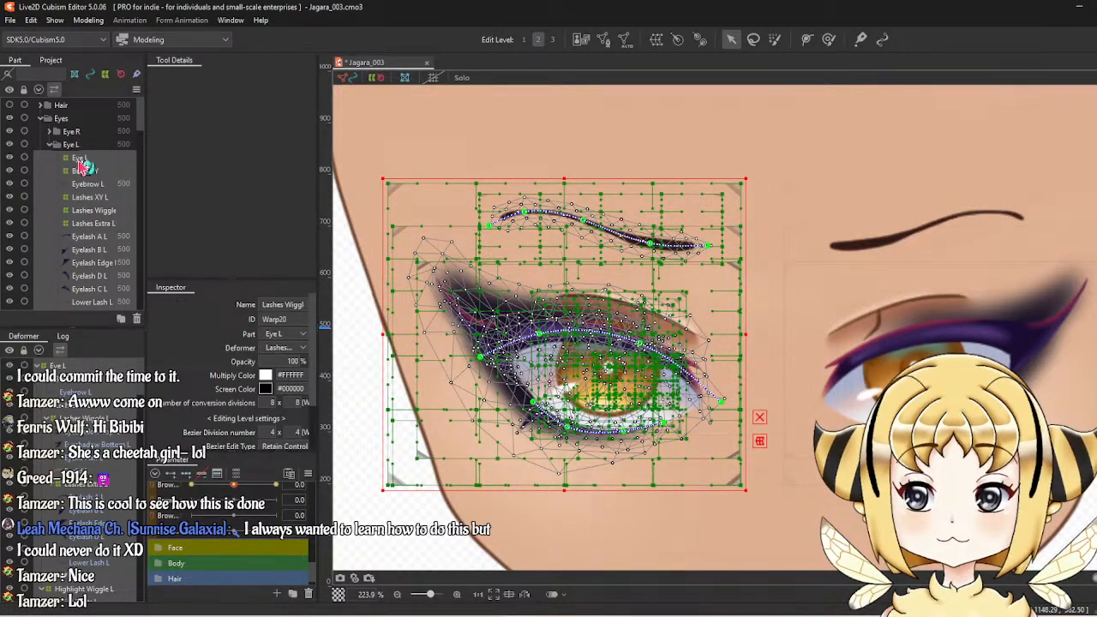
Expand the Eye R part and compare the mirrored eye's placement with the left eye.
click(97, 224)
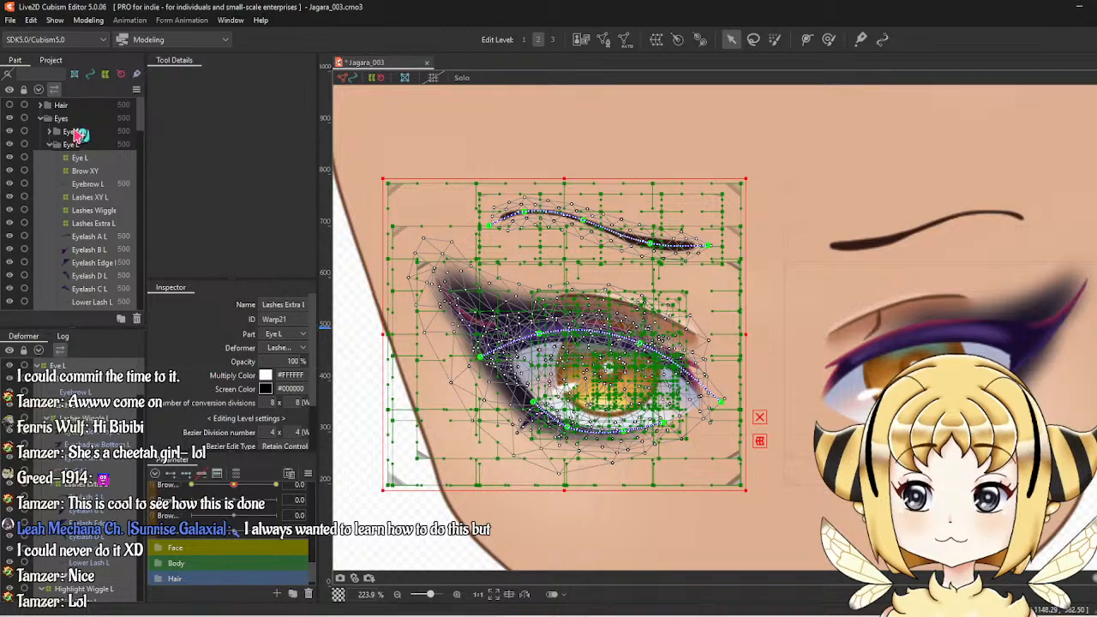
click(53, 133)
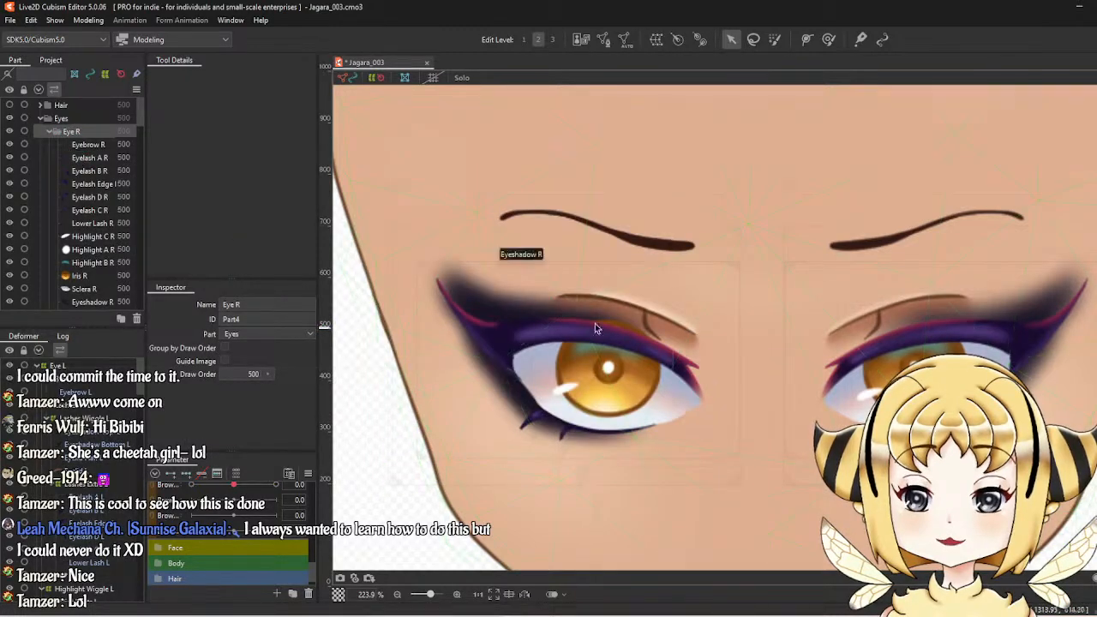
scroll(635, 357, down, 5)
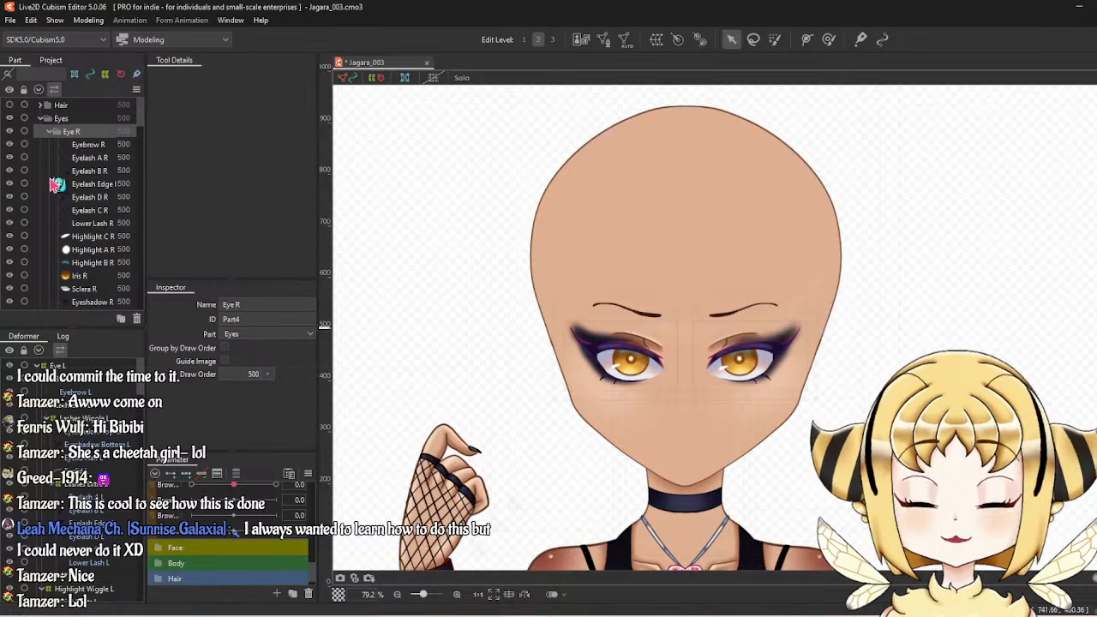
scroll(669, 305, up, 3)
scroll(696, 328, up, 2)
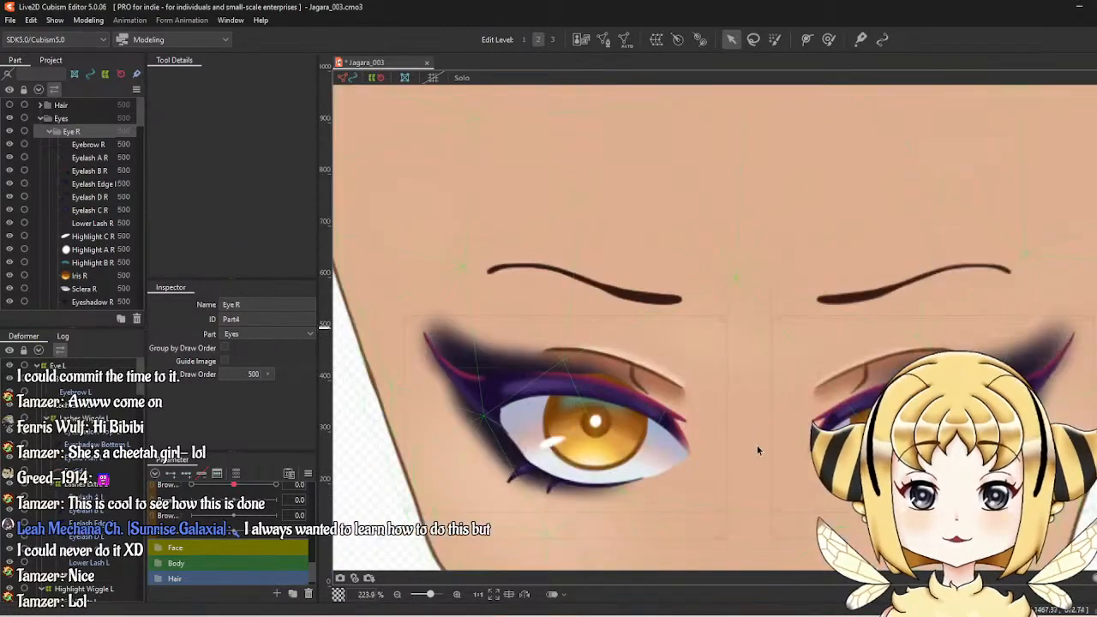
drag(753, 409, 748, 352)
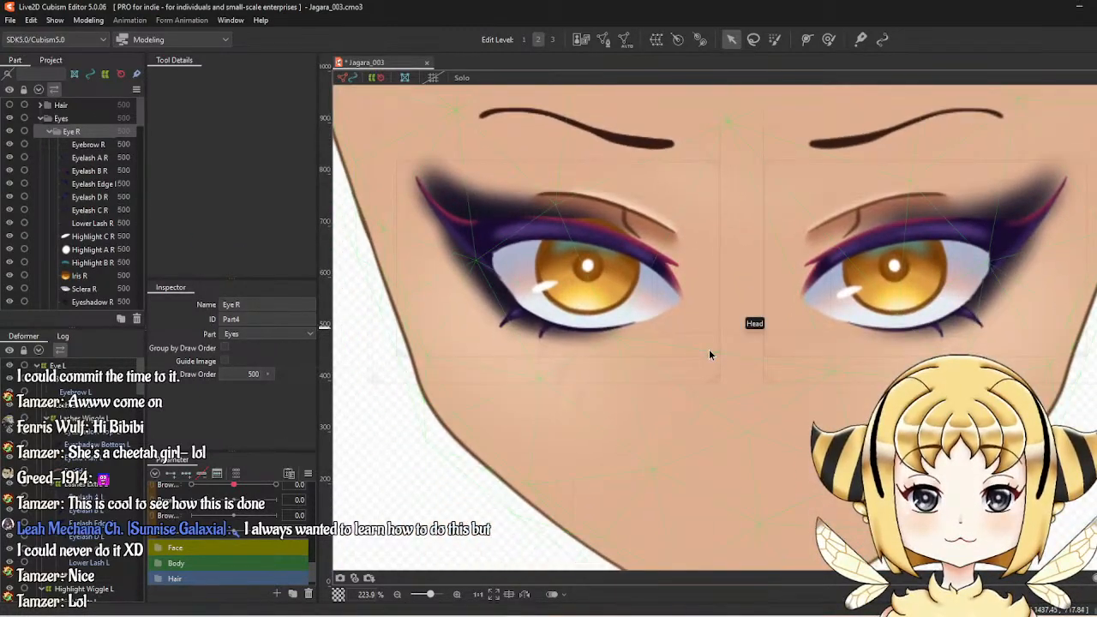
Select the mirrored eye's objects from the Eye L warp to Eyelid L and nudge them slightly upward to match the other eye.
scroll(72, 206, down, 6)
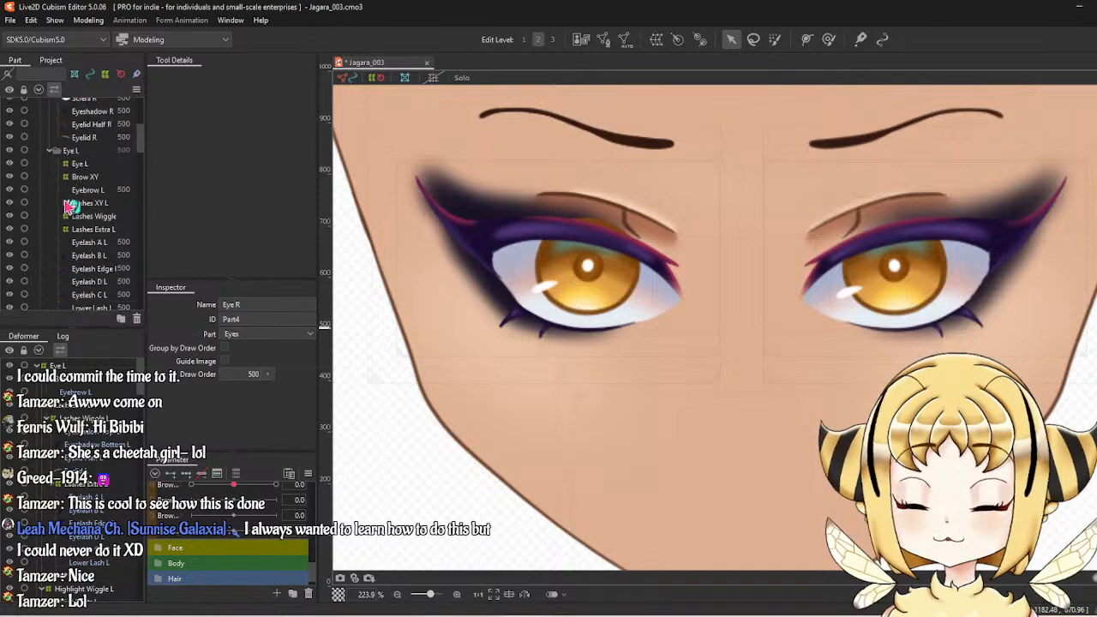
scroll(72, 201, up, 3)
click(96, 264)
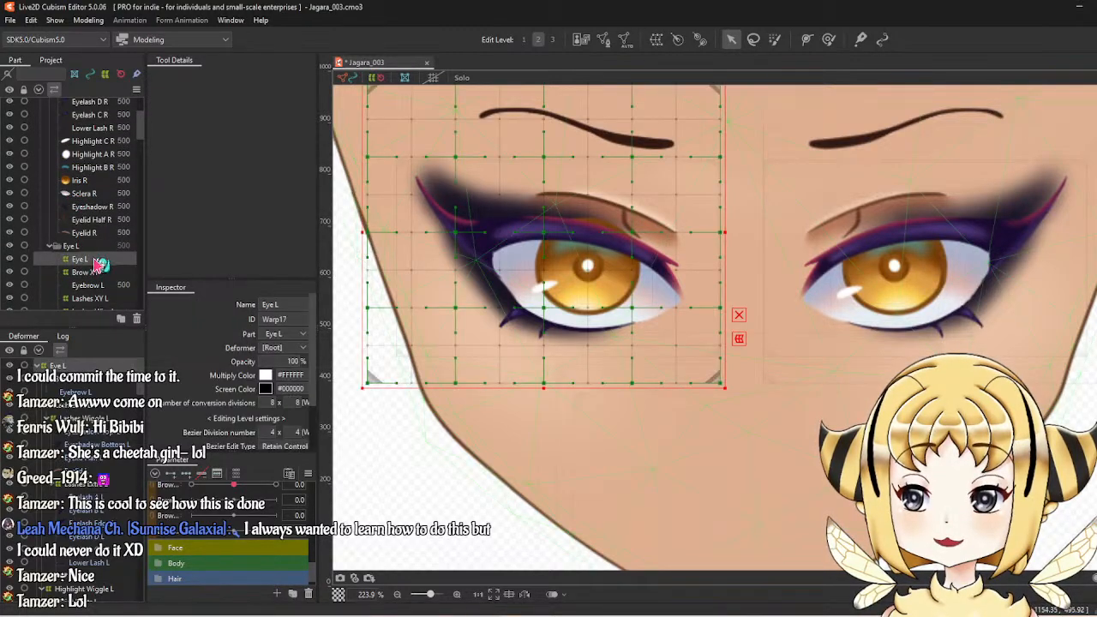
scroll(96, 264, down, 8)
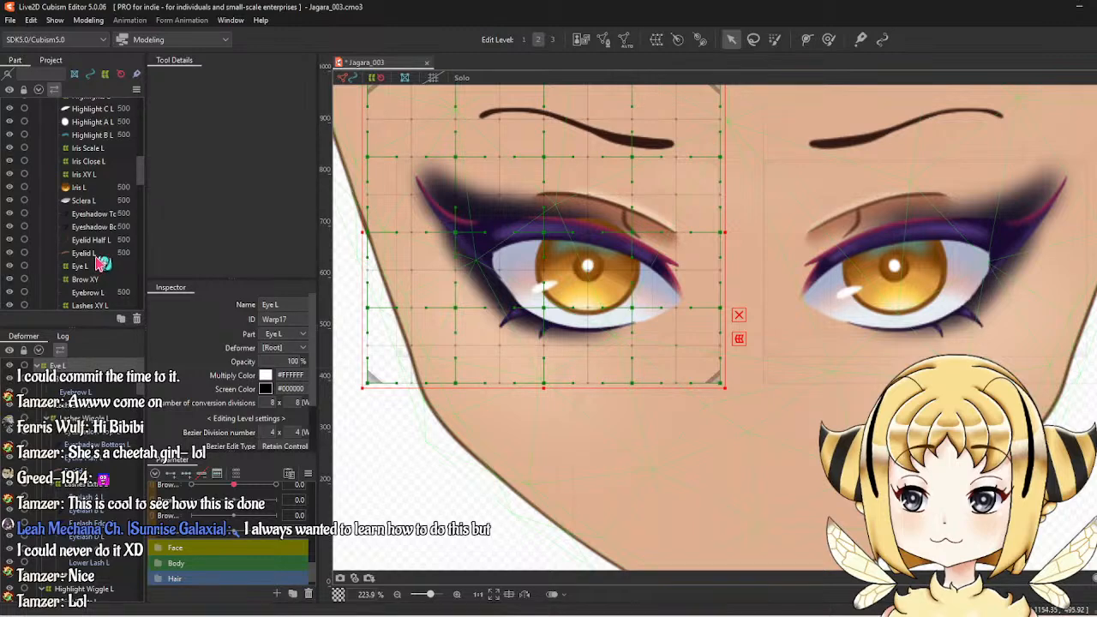
shift+click(97, 255)
scroll(541, 319, up, 3)
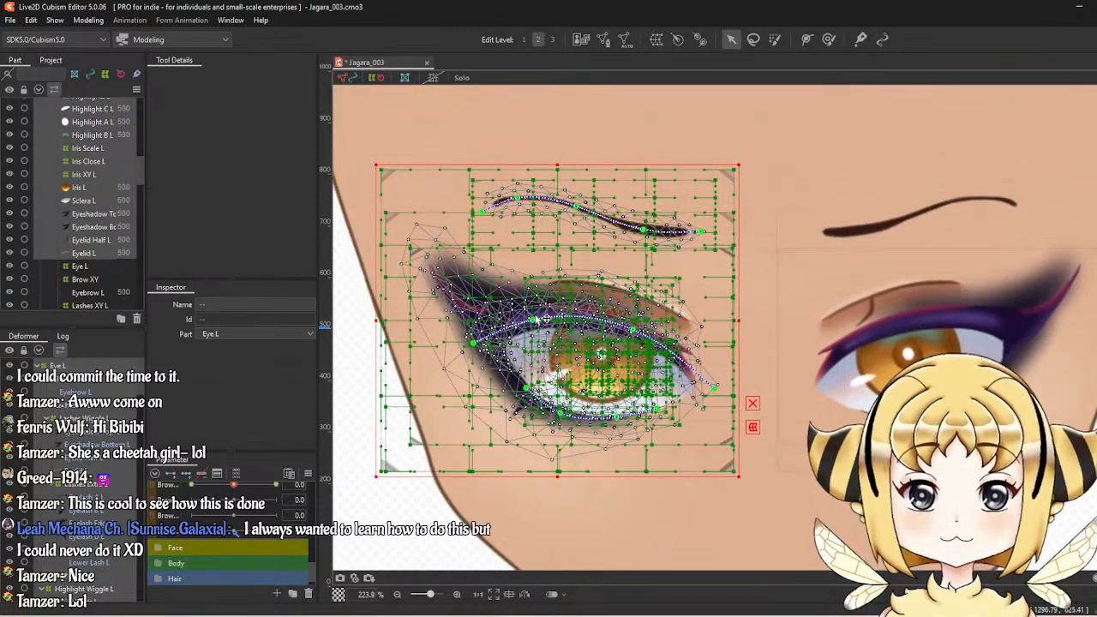
drag(559, 319, 558, 318)
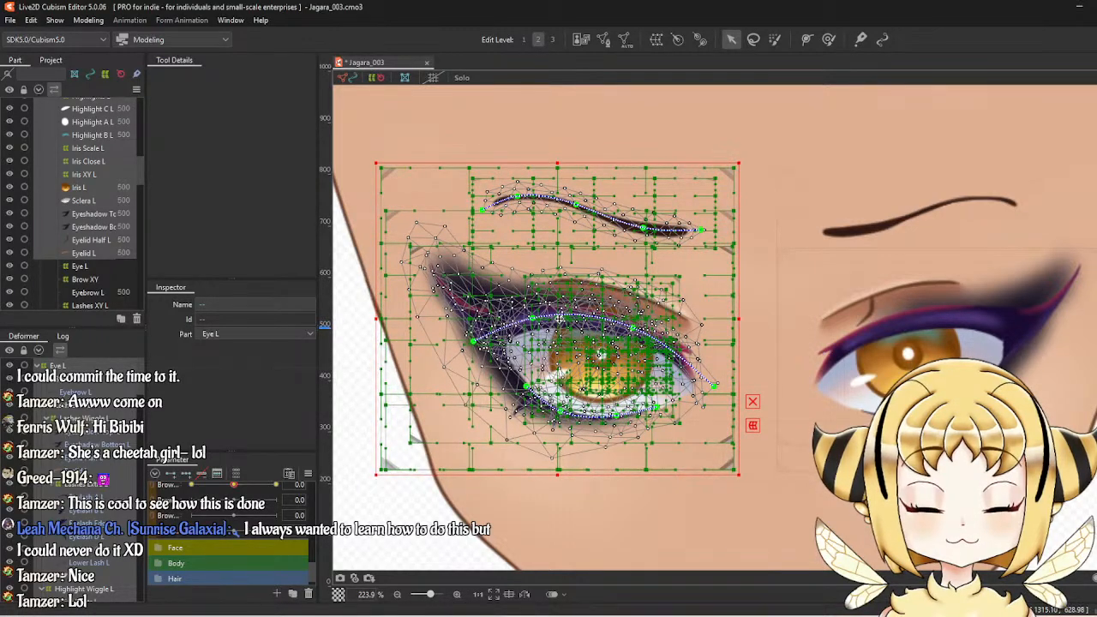
Flip the canvas view back and forth to compare the symmetry of the two eyes.
scroll(569, 378, down, 4)
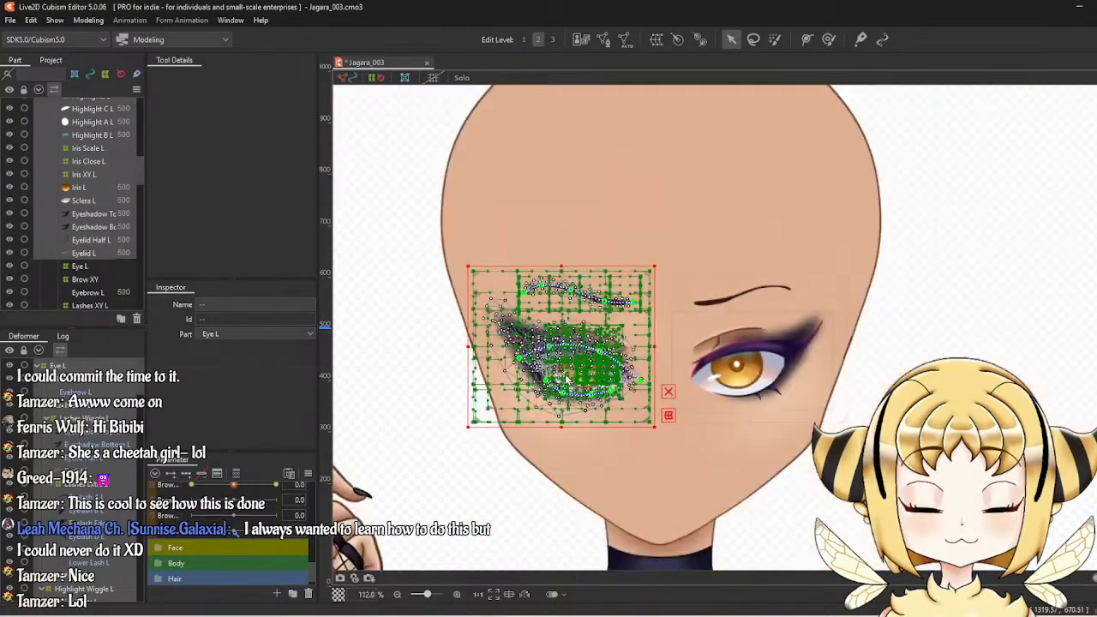
click(524, 595)
click(524, 598)
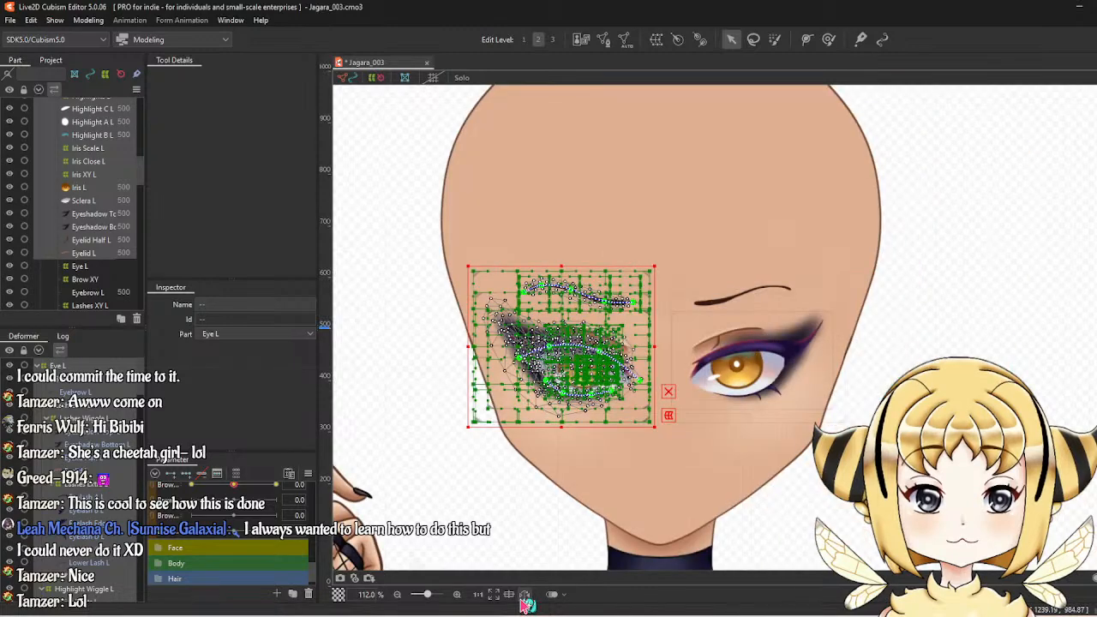
click(524, 597)
click(525, 597)
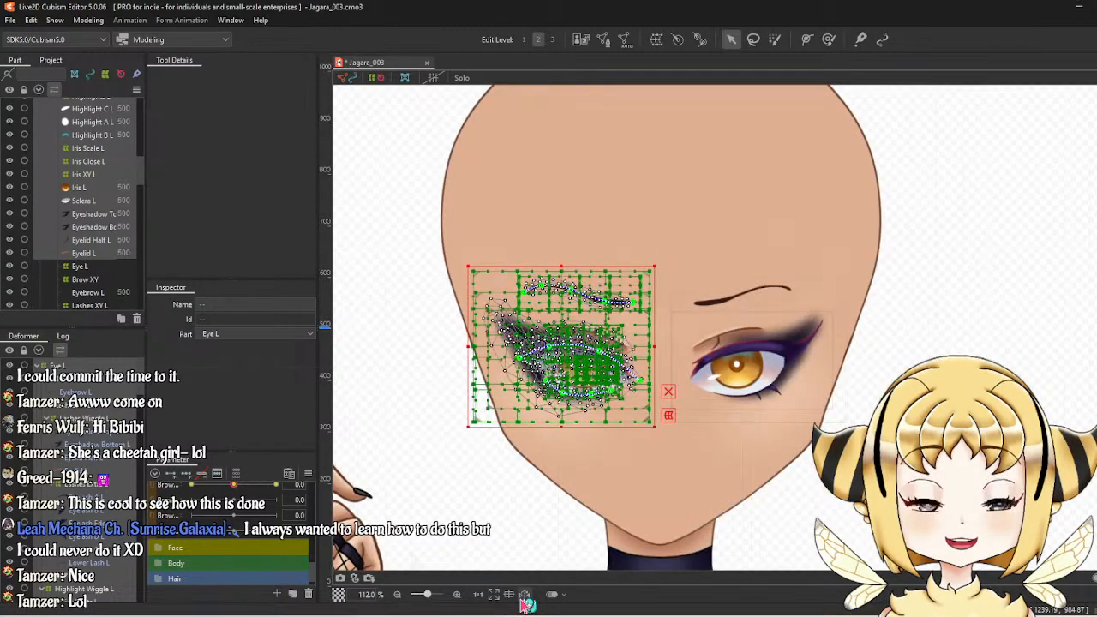
click(524, 598)
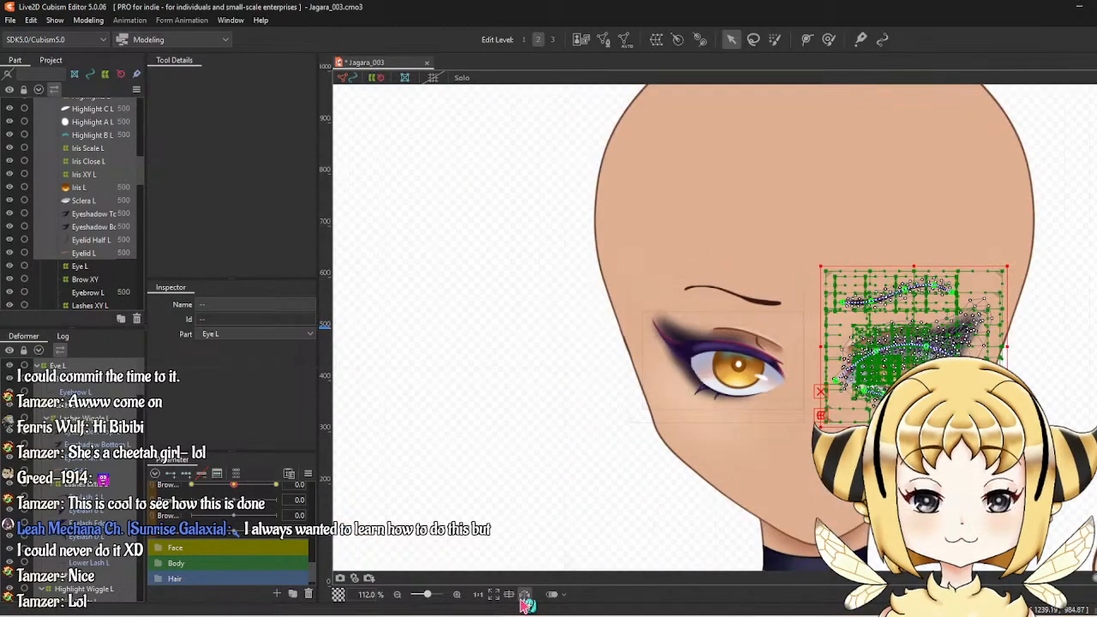
click(525, 598)
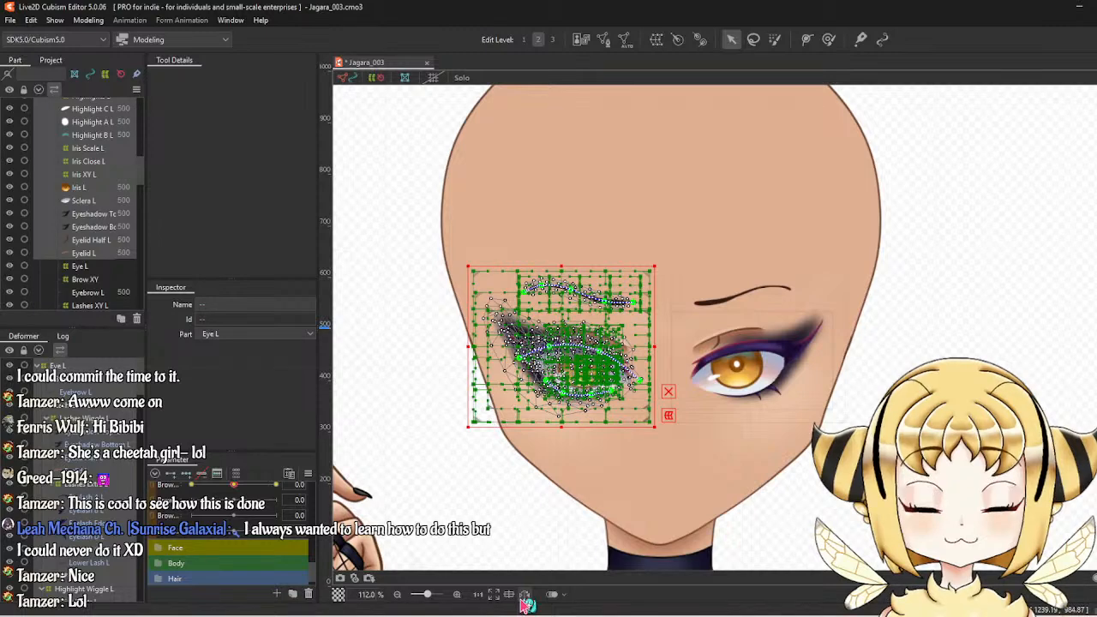
Move the selected mirrored eye objects and deformers from the Eye L part into the beginning of the Eye R part.
scroll(85, 210, up, 5)
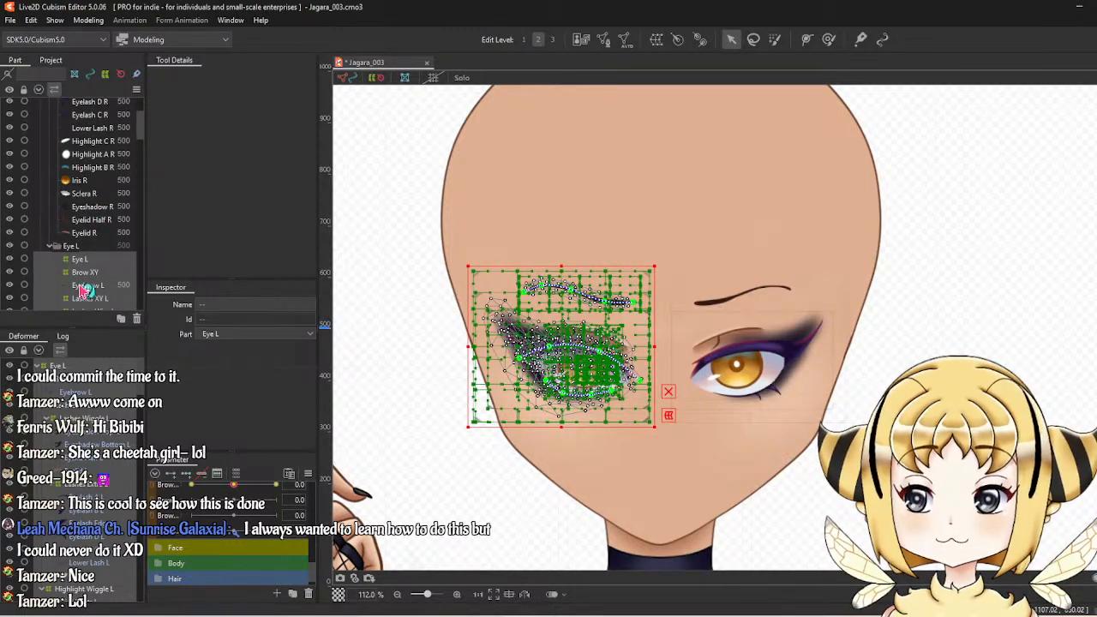
click(84, 290)
scroll(82, 107, up, 3)
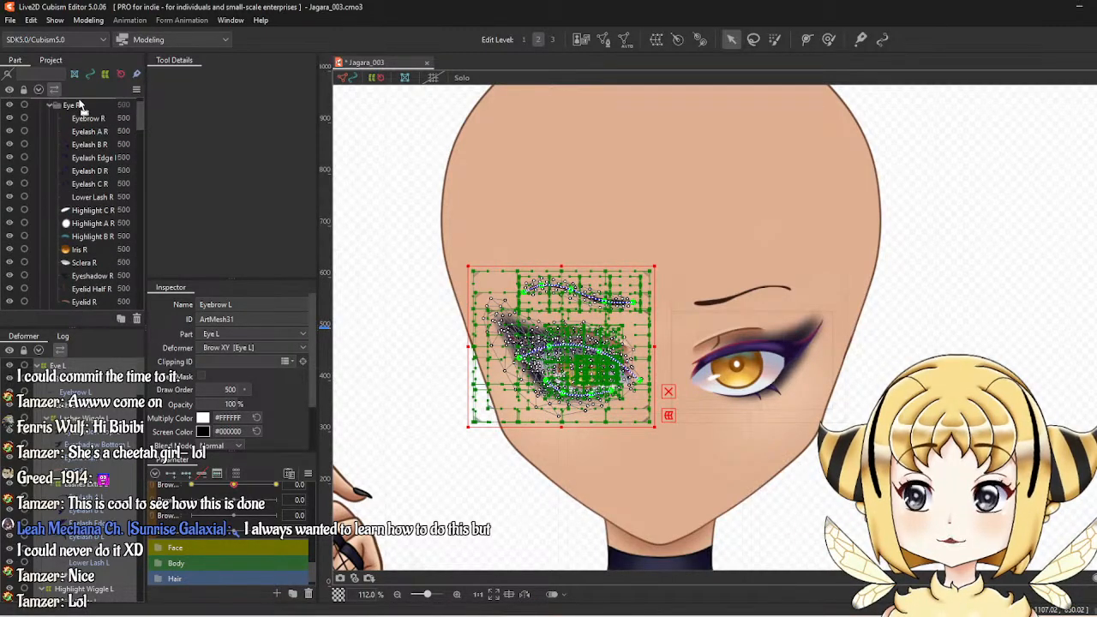
scroll(78, 118, up, 1)
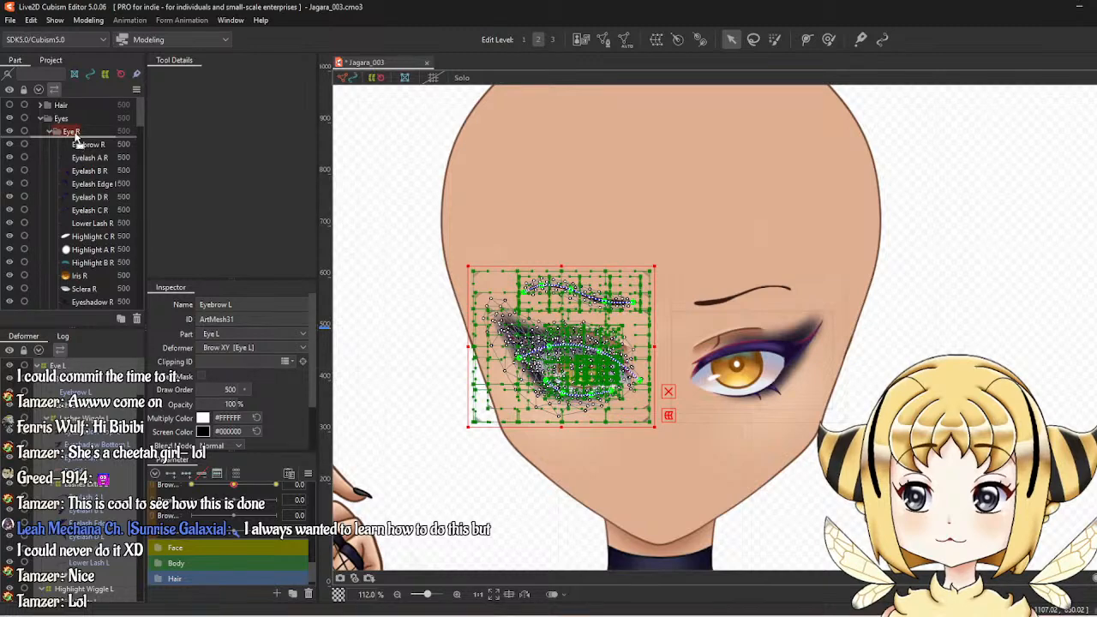
drag(75, 137, 76, 139)
scroll(90, 192, up, 5)
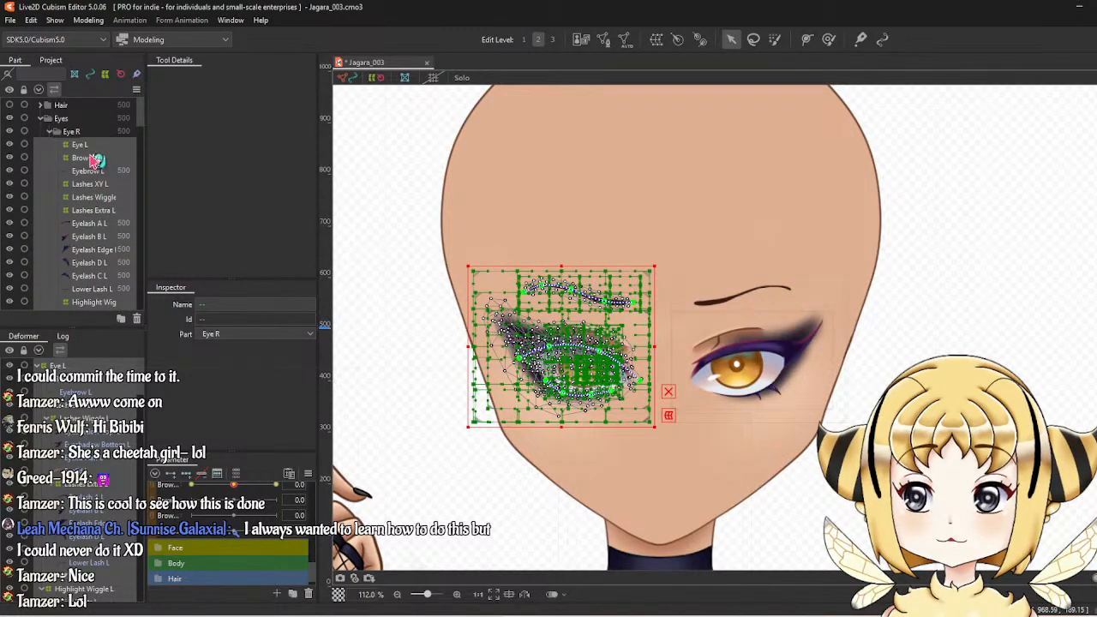
click(90, 145)
scroll(43, 184, down, 5)
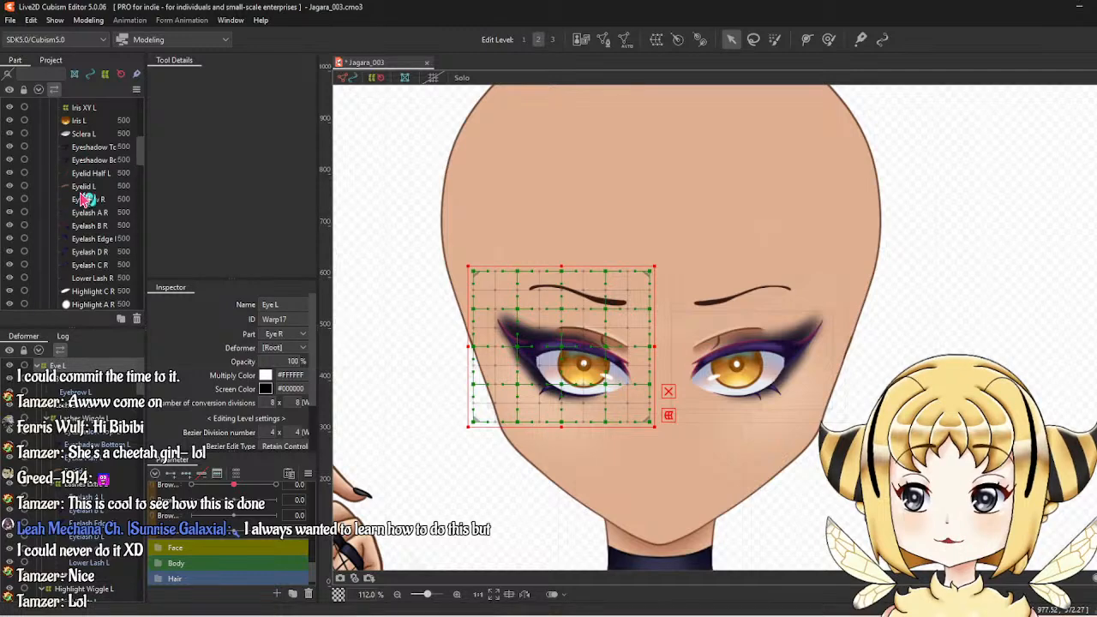
scroll(79, 200, up, 5)
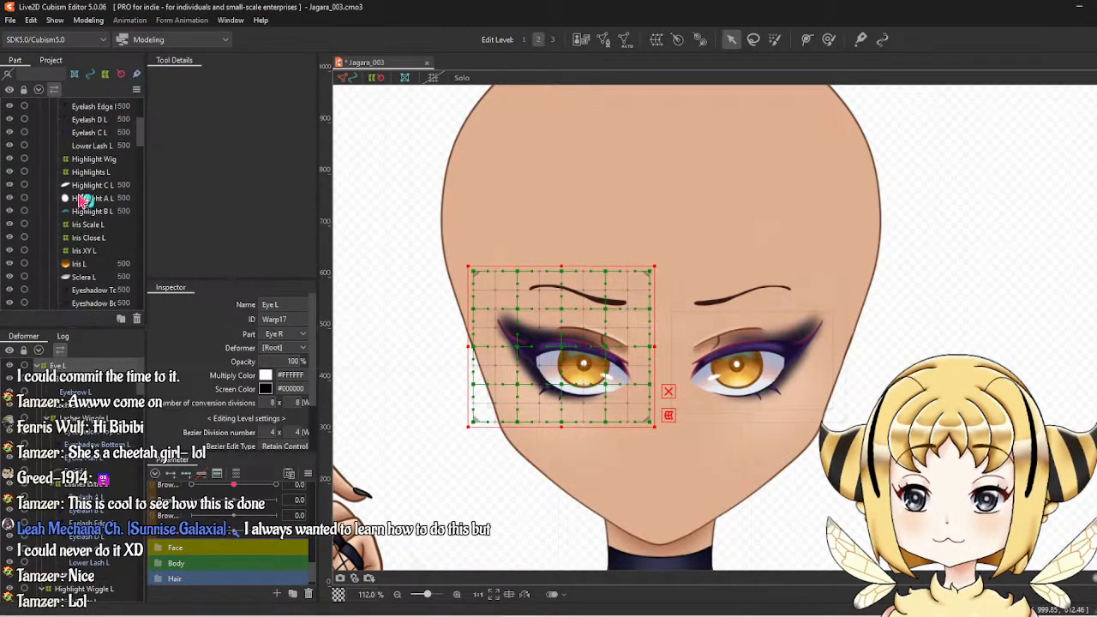
Reflect the mirrored eye's Highlight C L horizontally without reflecting any parameters.
click(93, 233)
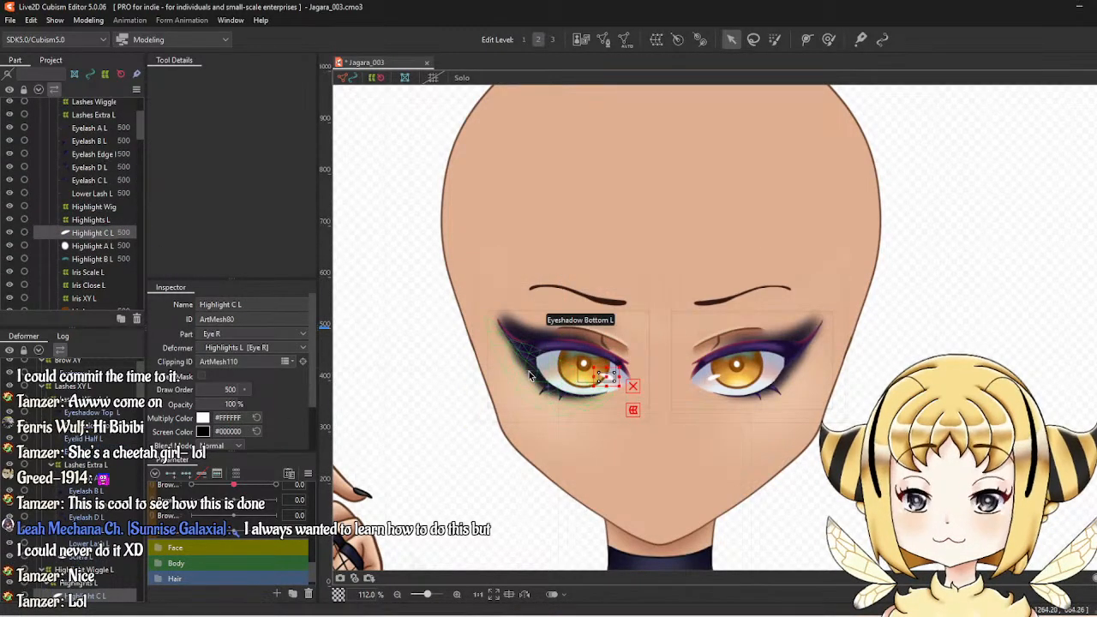
scroll(600, 377, up, 4)
right_click(647, 403)
click(664, 607)
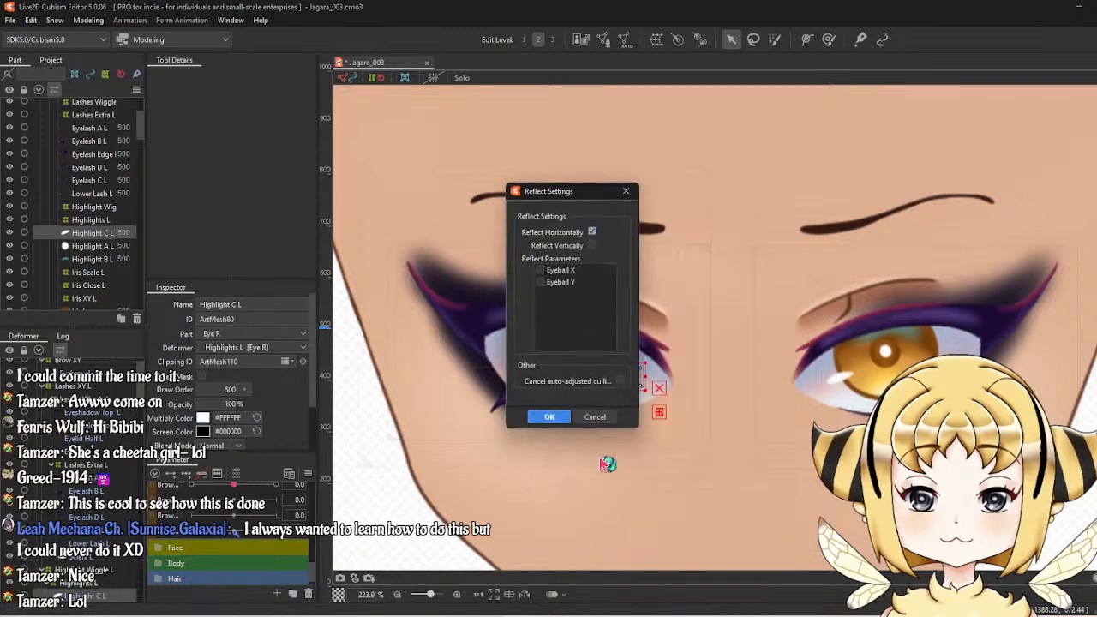
click(553, 417)
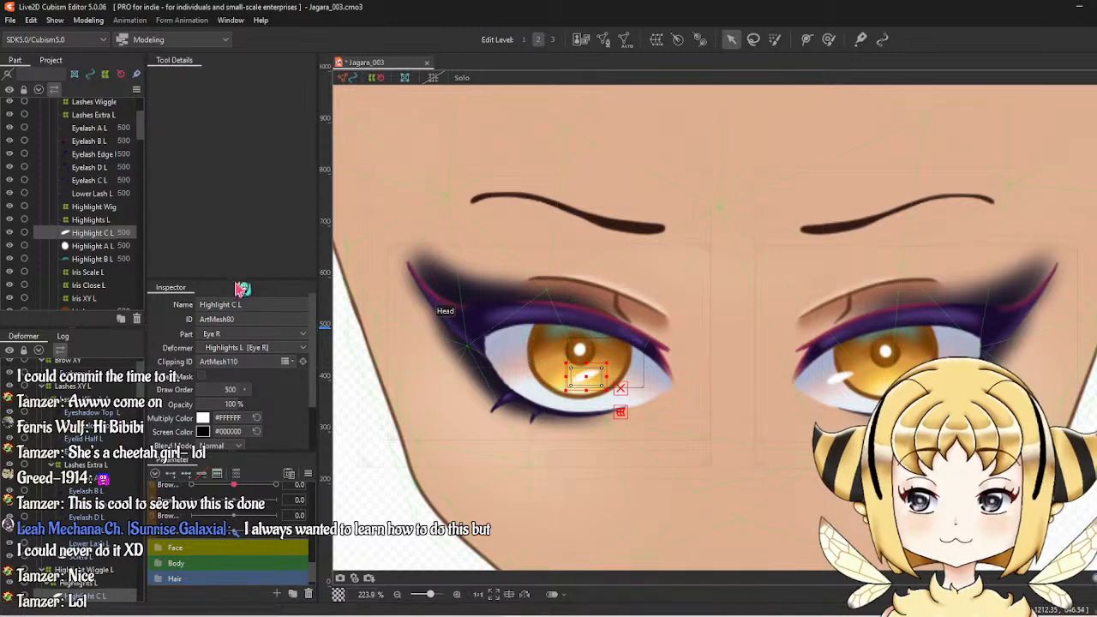
Hide the mirrored eye's Iris L and Sclera L, and move Highlight C L onto the original right-eye highlight.
scroll(76, 227, up, 3)
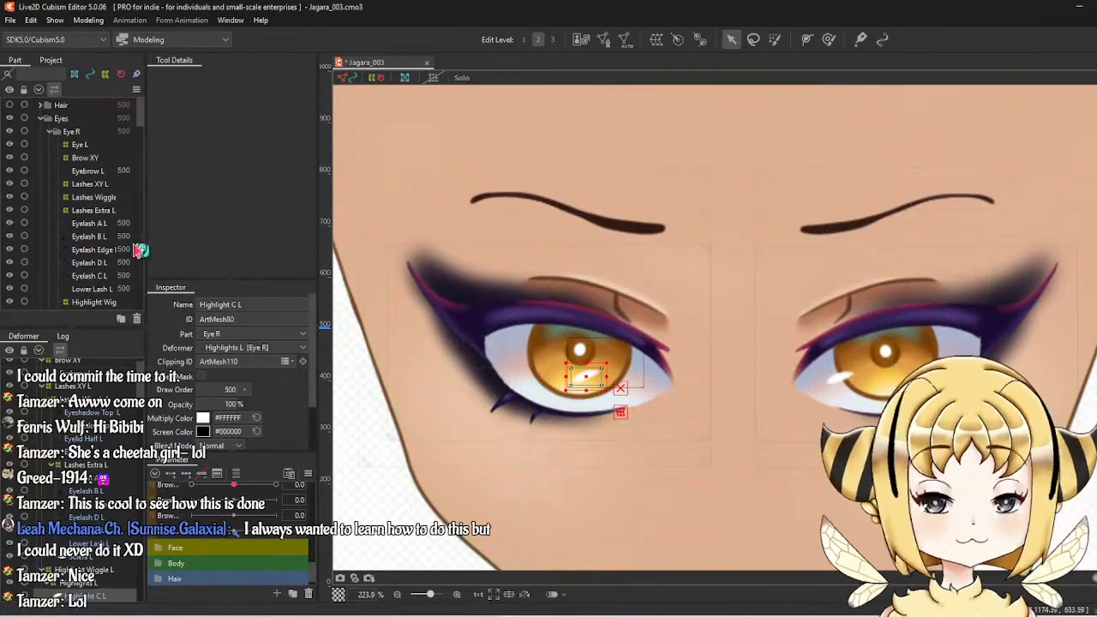
scroll(67, 240, down, 6)
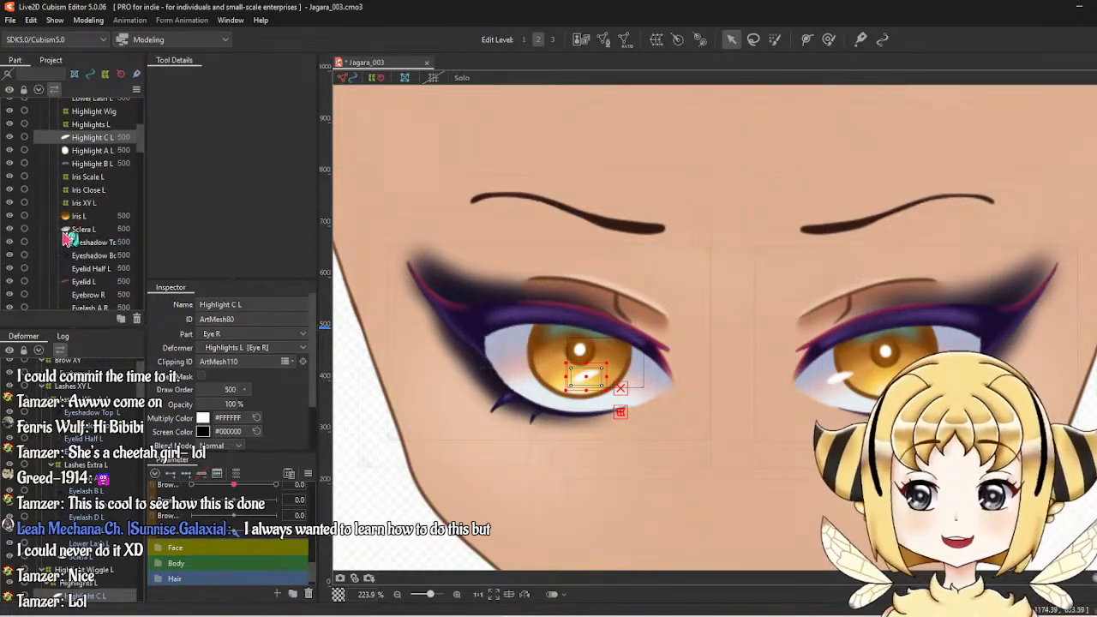
click(13, 219)
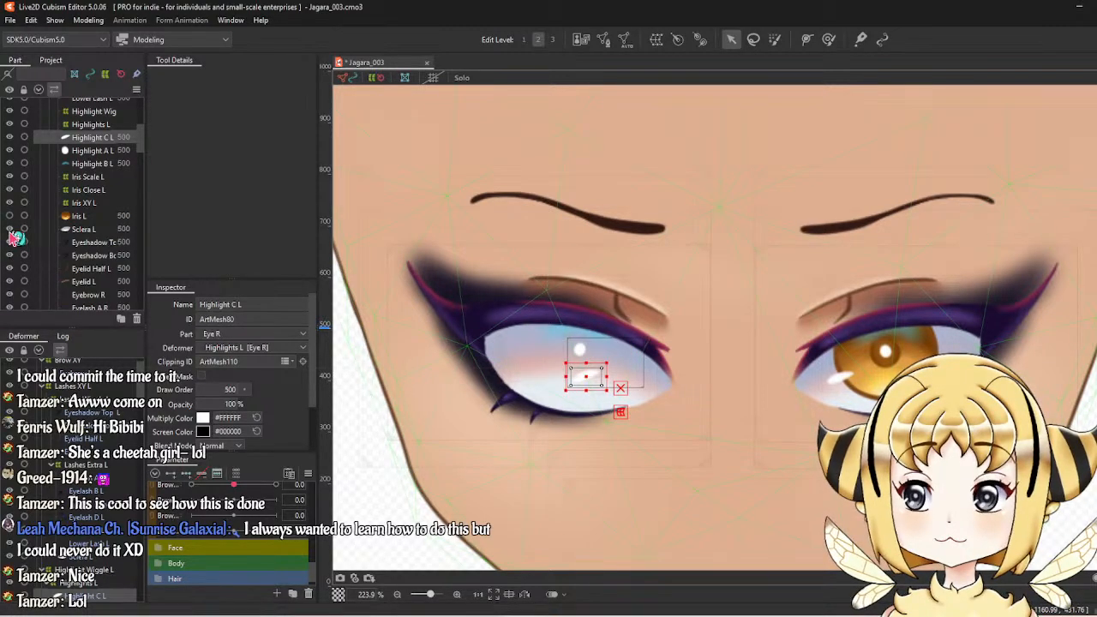
click(11, 216)
scroll(585, 370, up, 2)
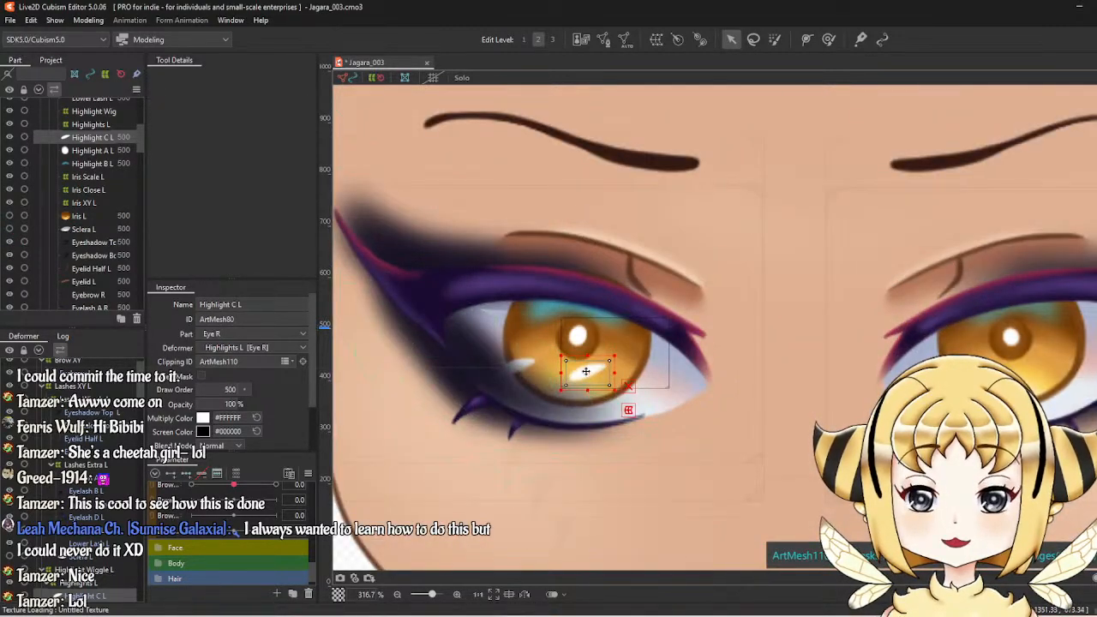
drag(585, 370, 514, 374)
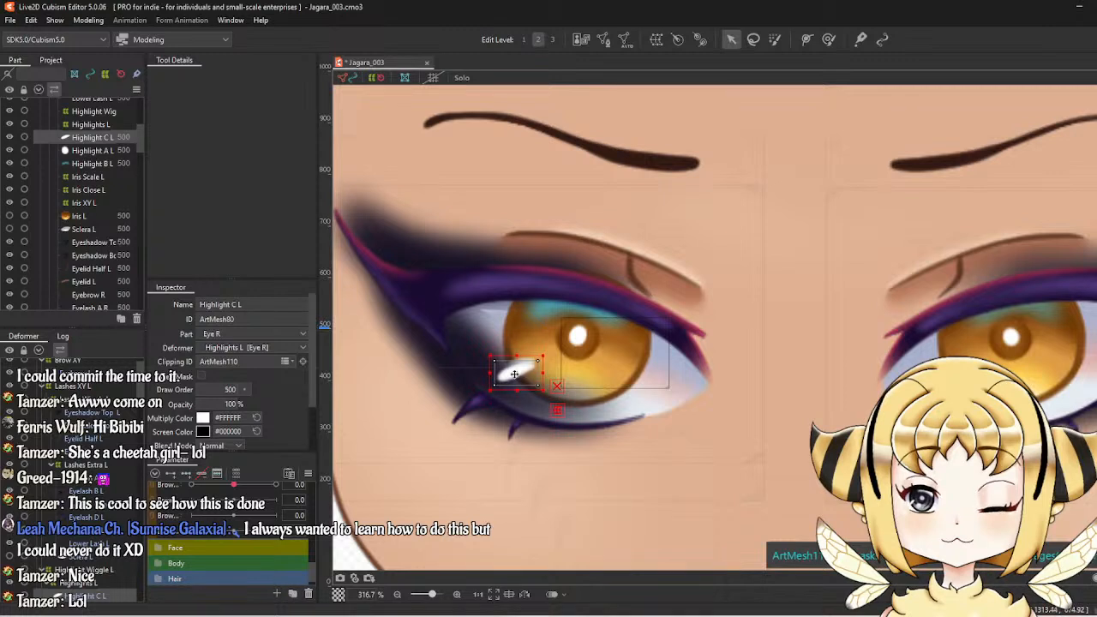
Set Eyeball X to 1.0, show Iris L and Sclera L again, and move Highlight C L to the iris's lower outer edge.
scroll(214, 562, up, 4)
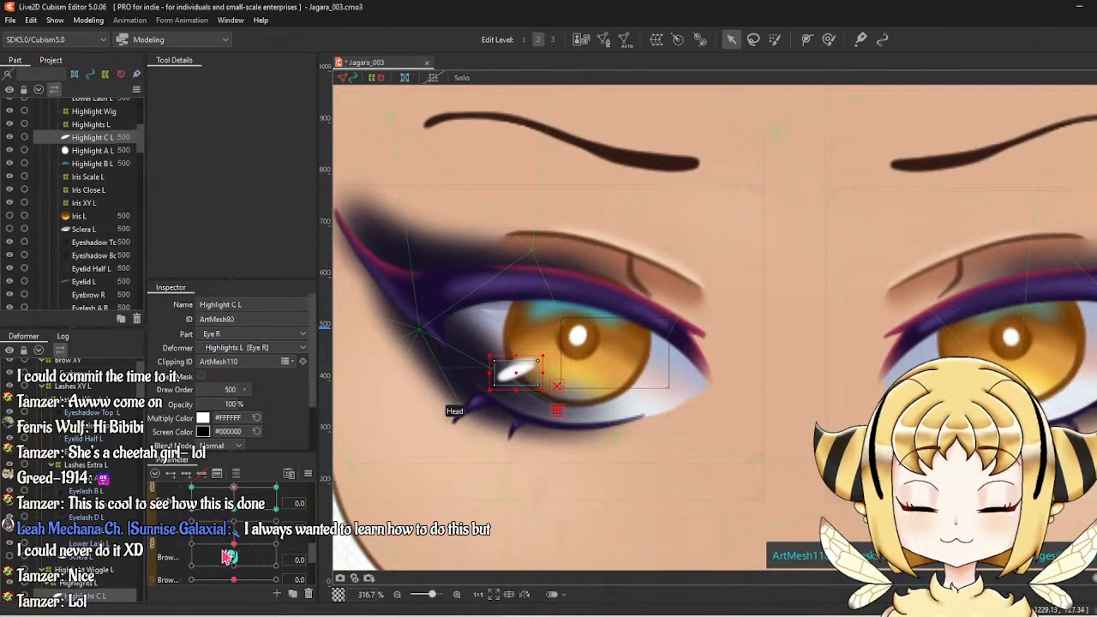
click(274, 533)
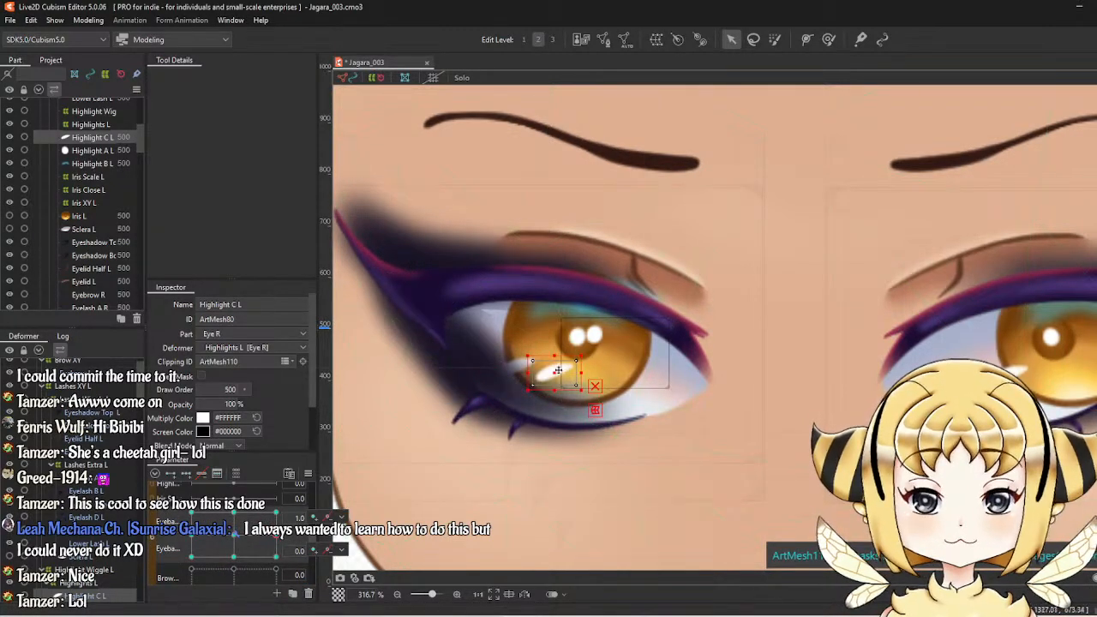
drag(551, 372, 520, 379)
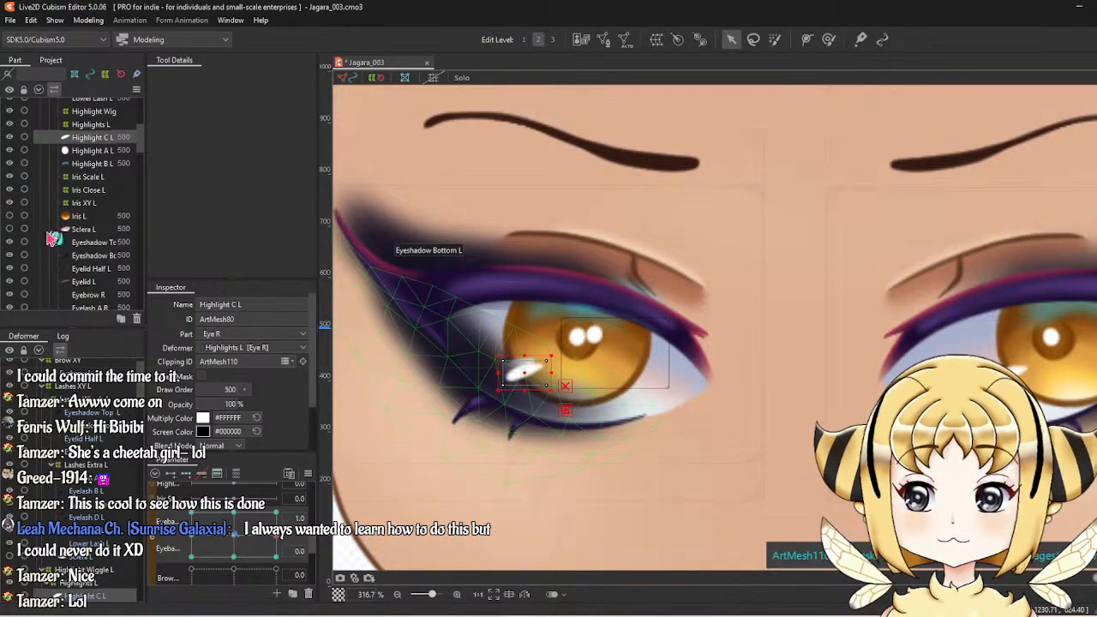
click(11, 216)
click(11, 230)
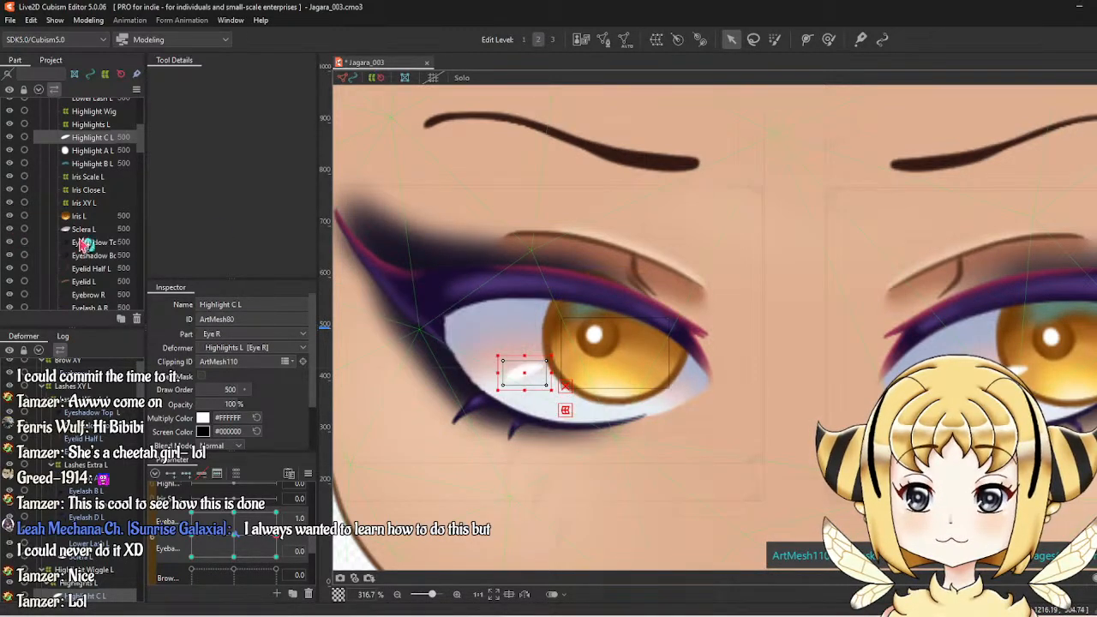
drag(529, 376, 553, 376)
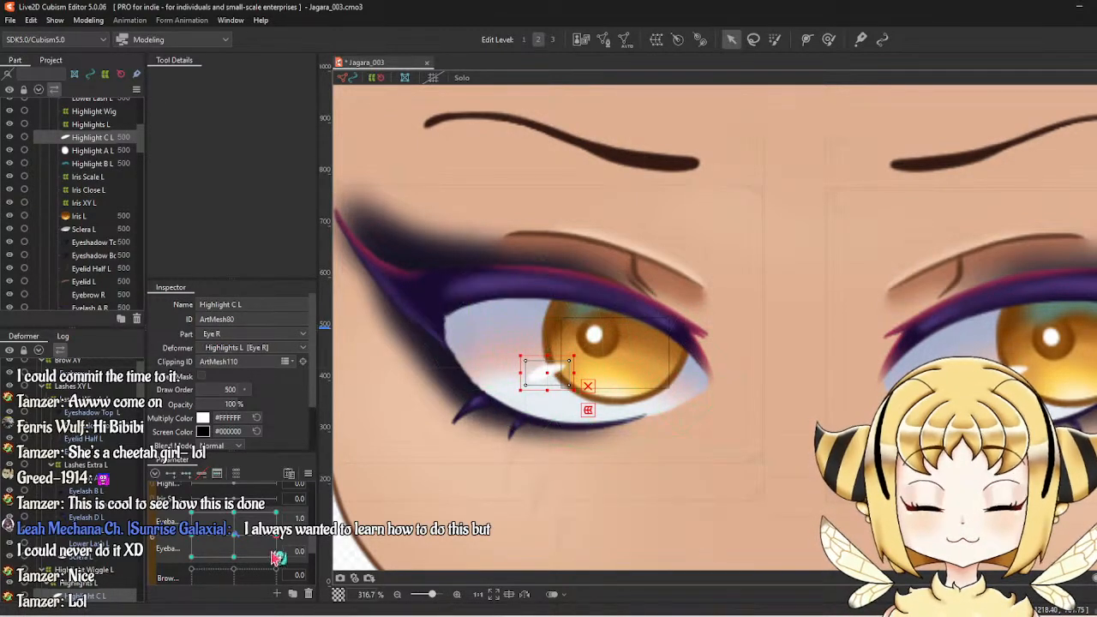
Set Eyeball X to -1.0, move Highlight C L outward to the iris's lower outer edge, and test the eye movement.
drag(272, 553, 306, 539)
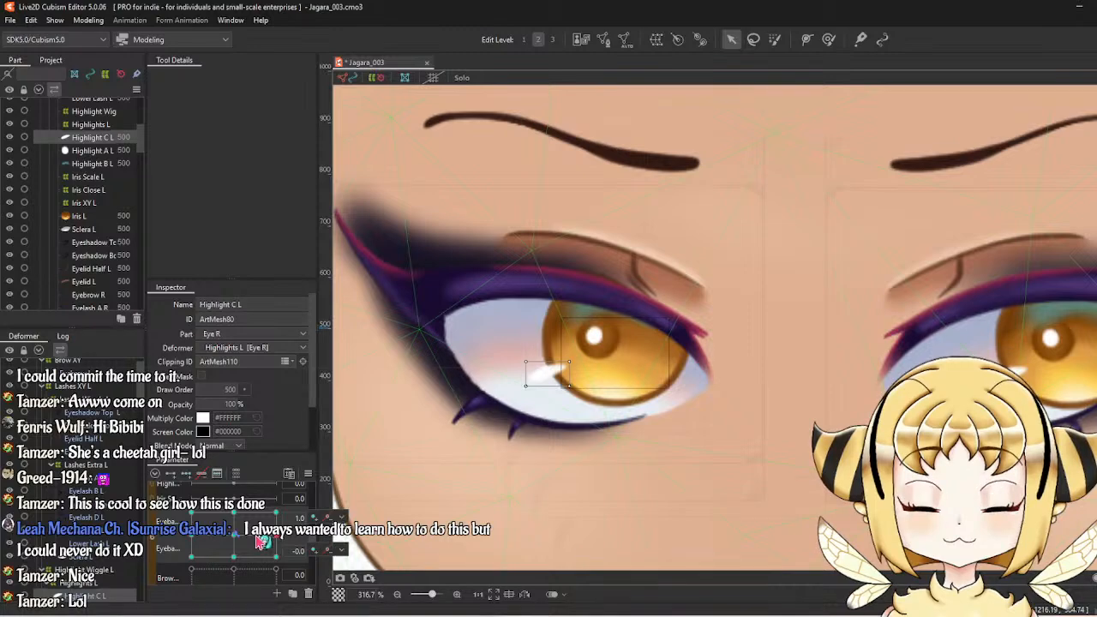
click(205, 542)
click(647, 371)
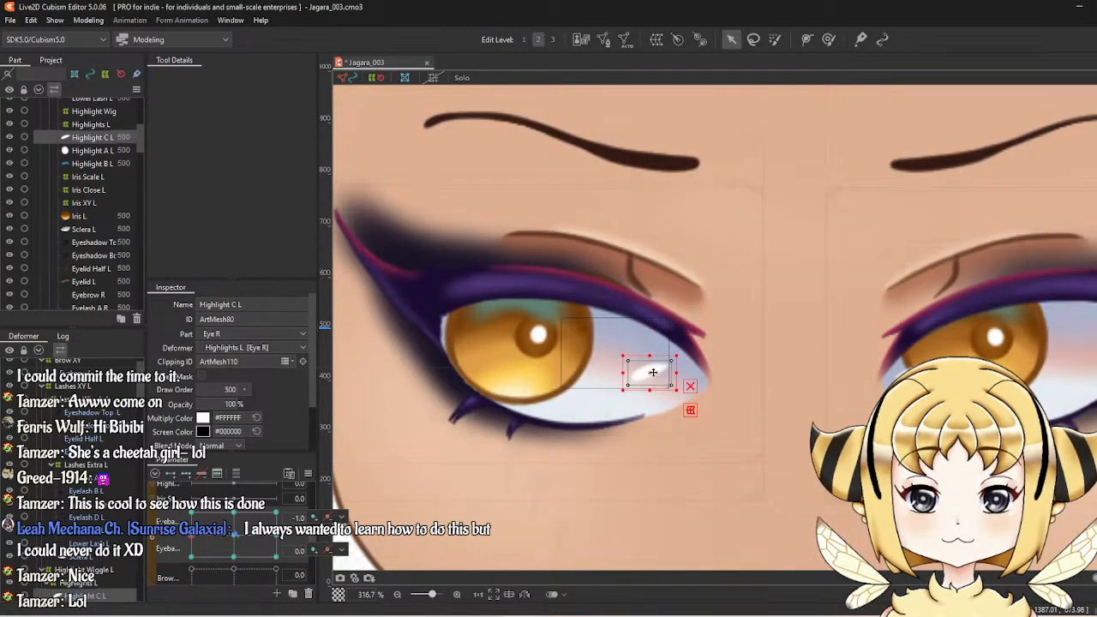
drag(653, 372, 454, 373)
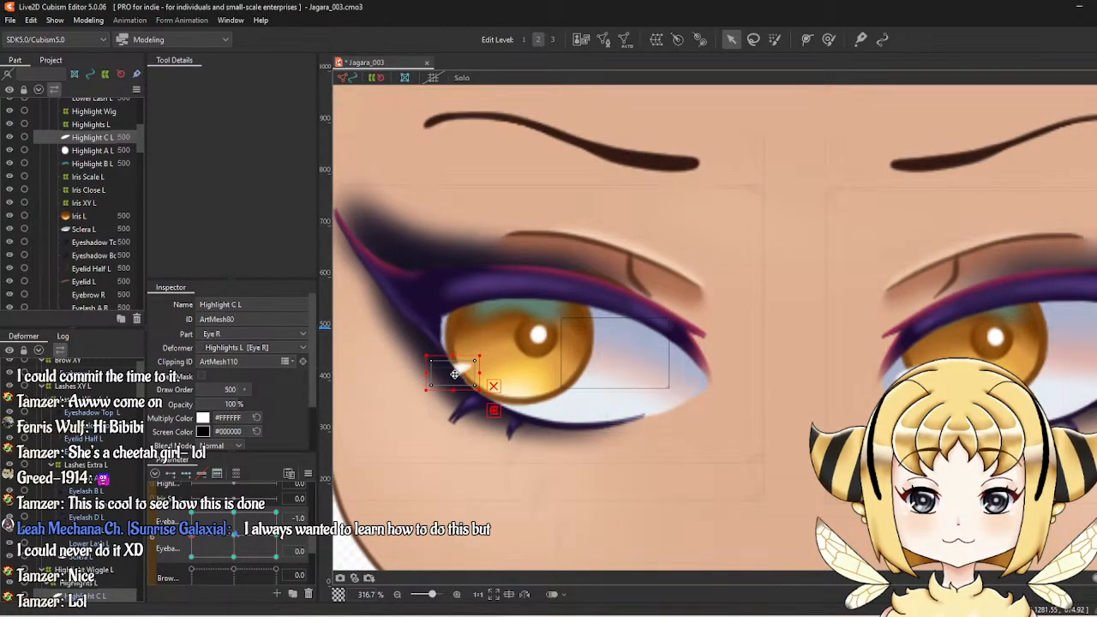
scroll(454, 373, down, 3)
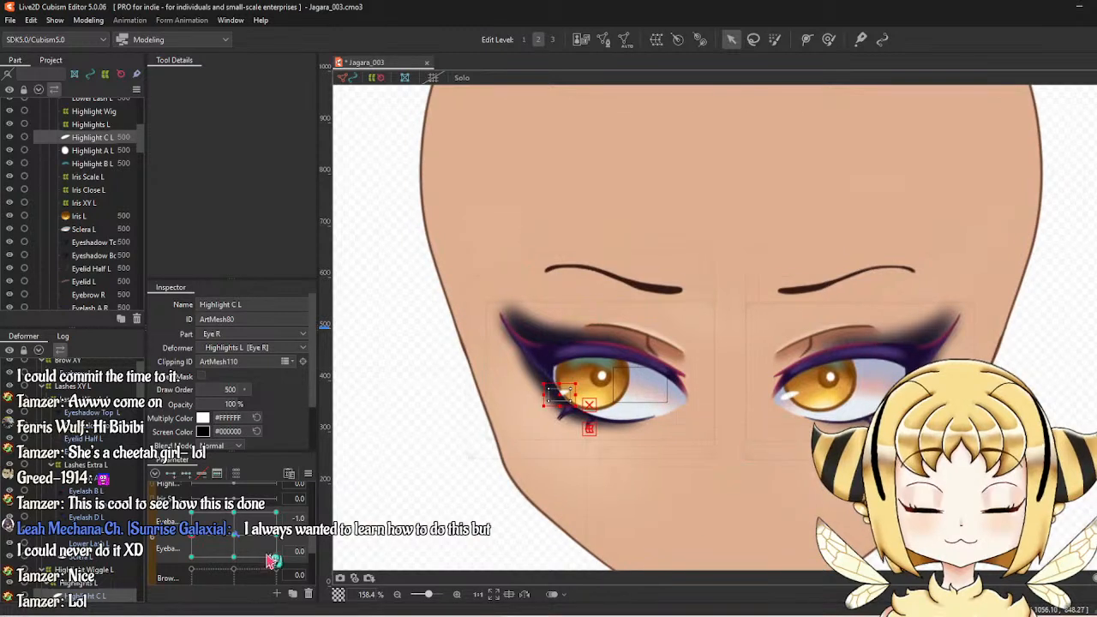
click(189, 541)
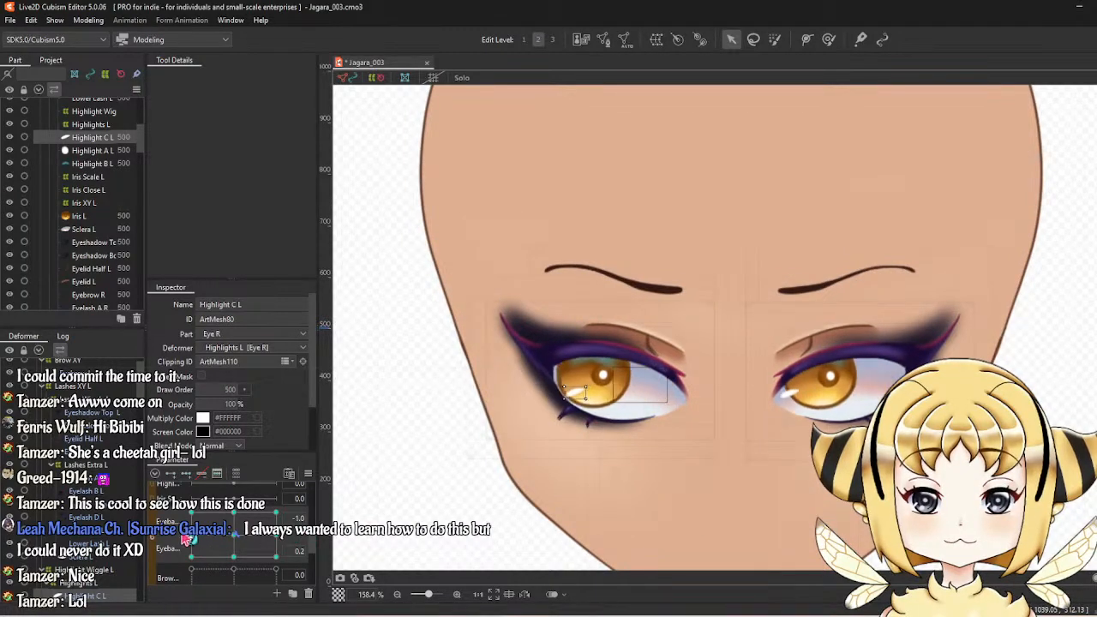
click(196, 541)
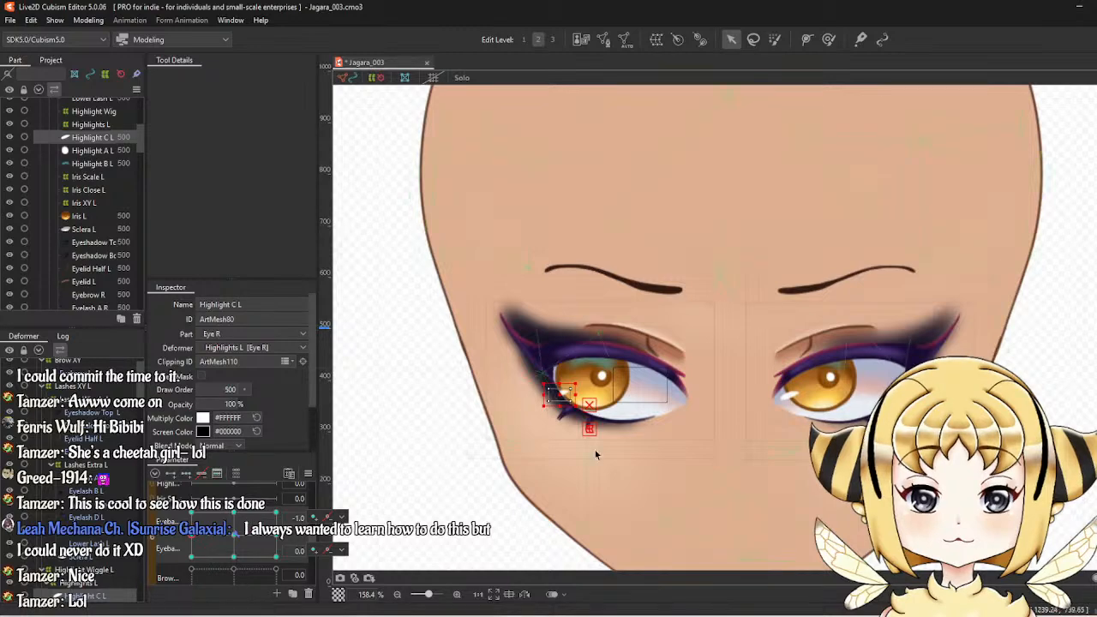
Set Eyeball Y to 1.0 with Eyeball X at 0.0, and move Highlight C L outward to the iris's lower outer edge.
scroll(694, 426, down, 5)
scroll(720, 429, up, 3)
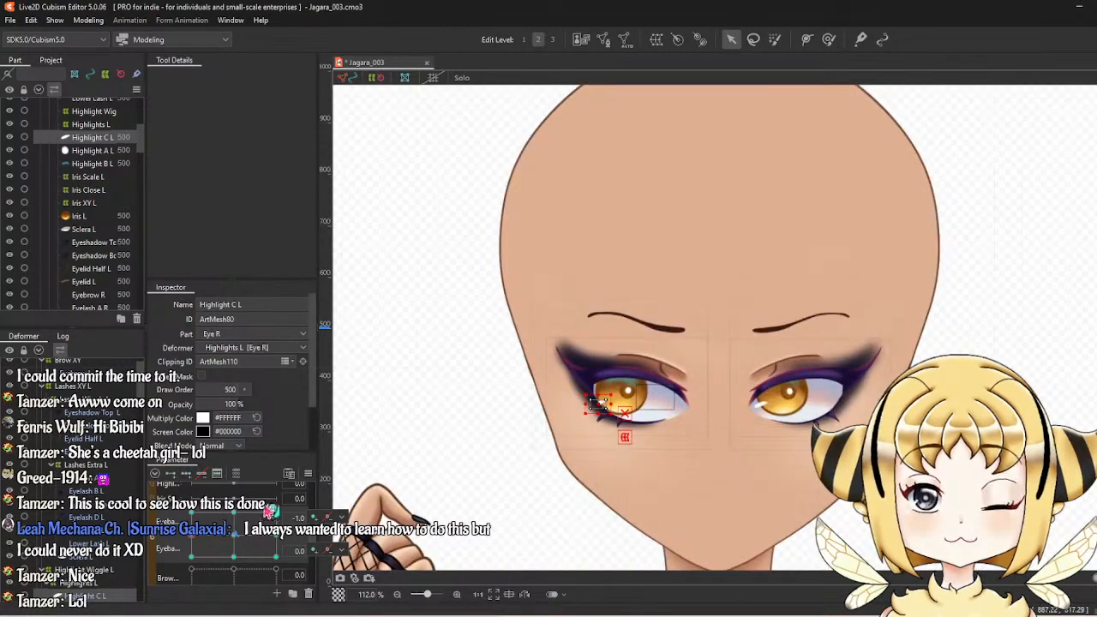
drag(239, 517, 264, 518)
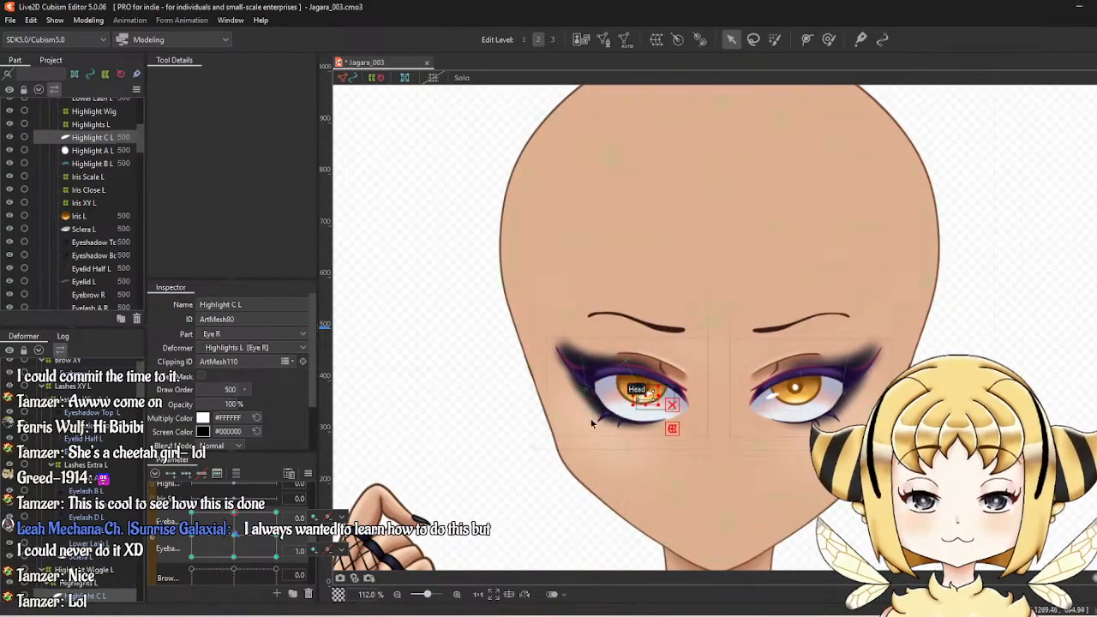
scroll(653, 388, up, 5)
drag(686, 375, 604, 367)
drag(604, 367, 609, 368)
scroll(717, 394, down, 4)
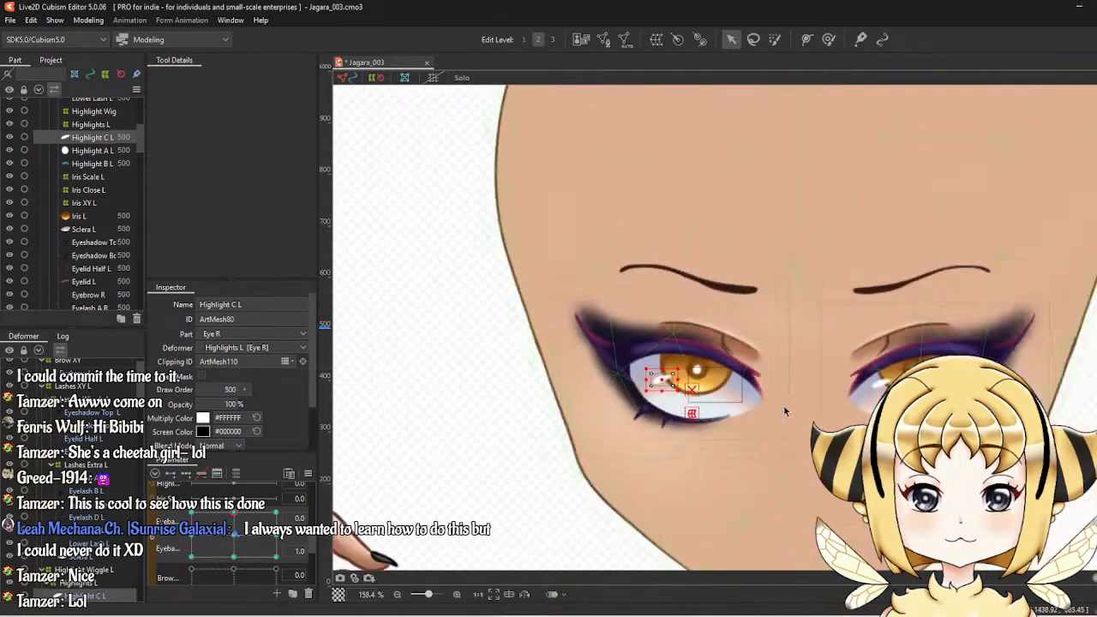
drag(849, 420, 790, 412)
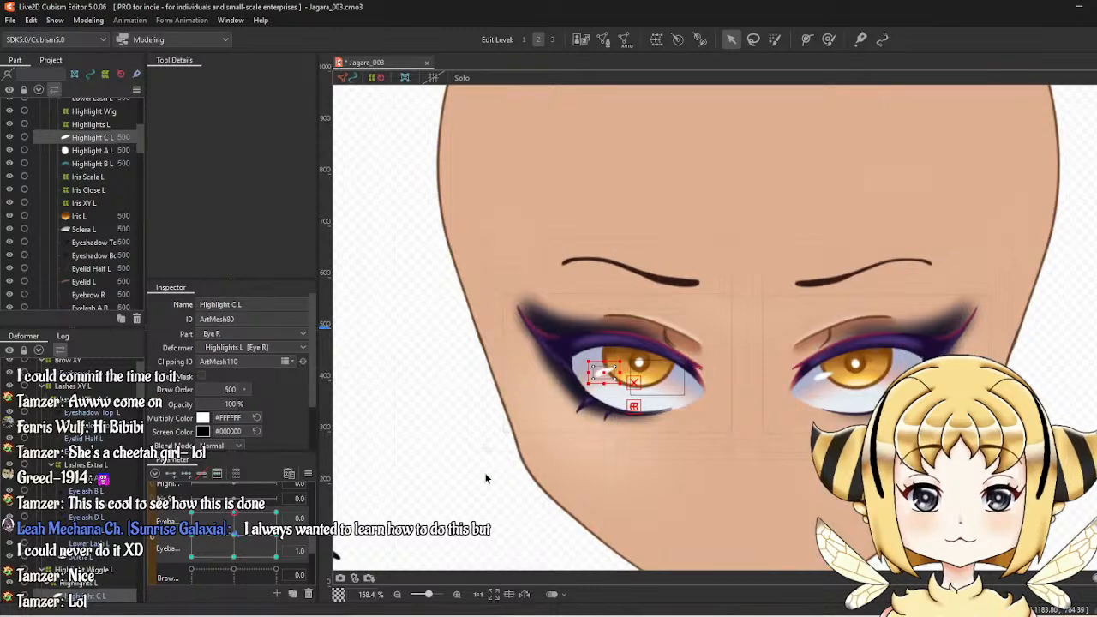
scroll(608, 371, up, 4)
drag(601, 377, 601, 379)
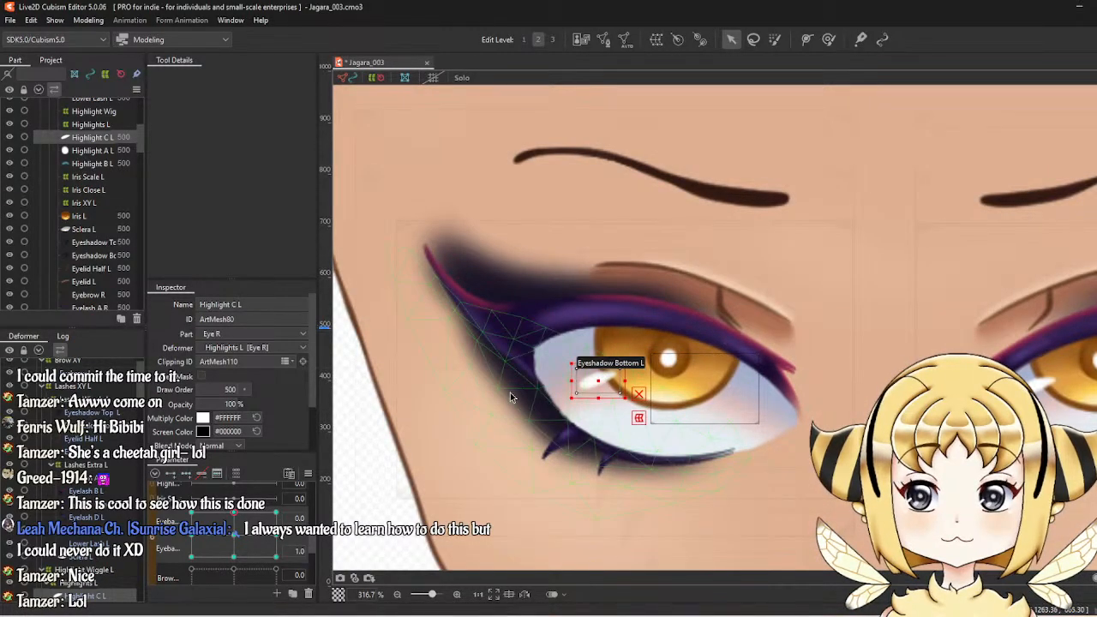
Undo the repositioning of Highlight C L together with its horizontal reflection.
drag(243, 533, 238, 547)
key(ctrl+z)
key(ctrl+z)
key(ctrl+z)
key(ctrl+z)
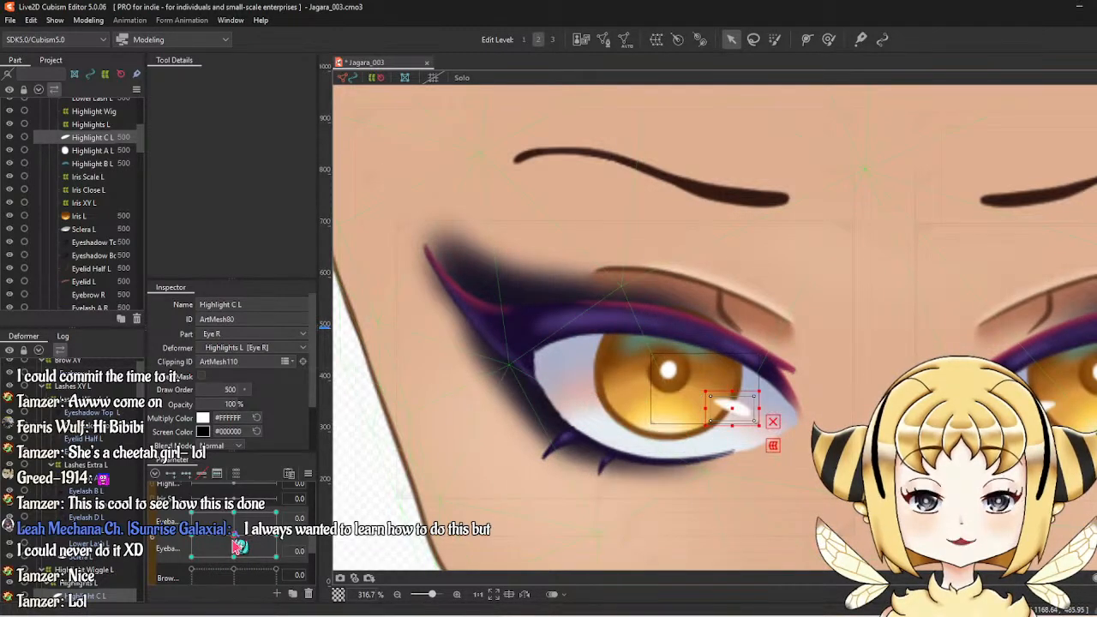
key(ctrl+z)
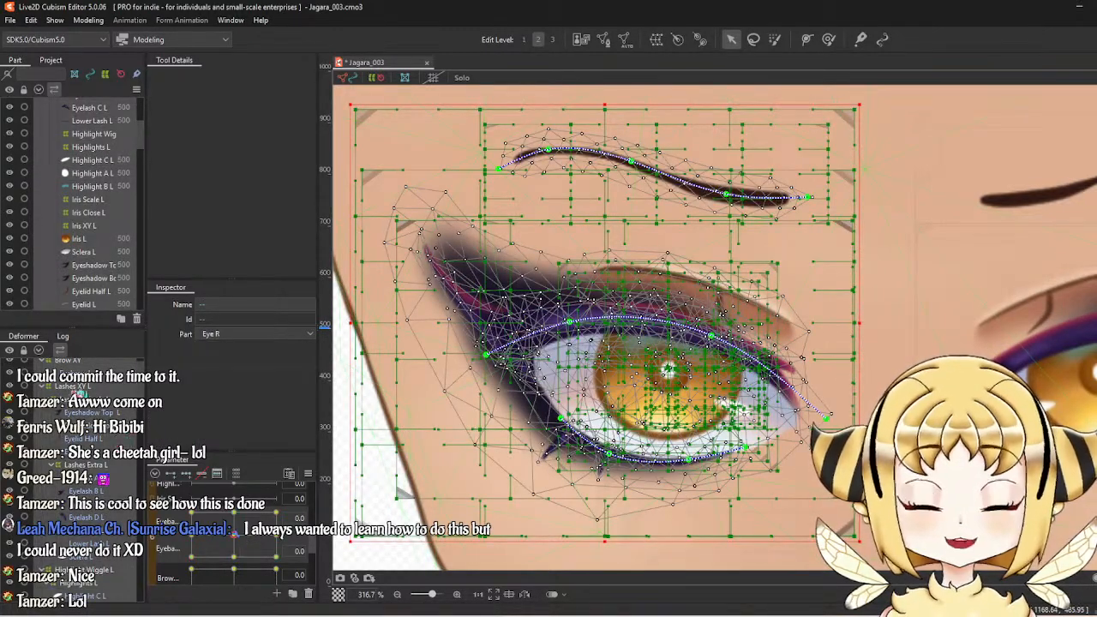
Try to reflect the mirrored eye's Highlights L deformer horizontally and move it outward over the iris, checking the eye parameters, and undo it.
click(88, 147)
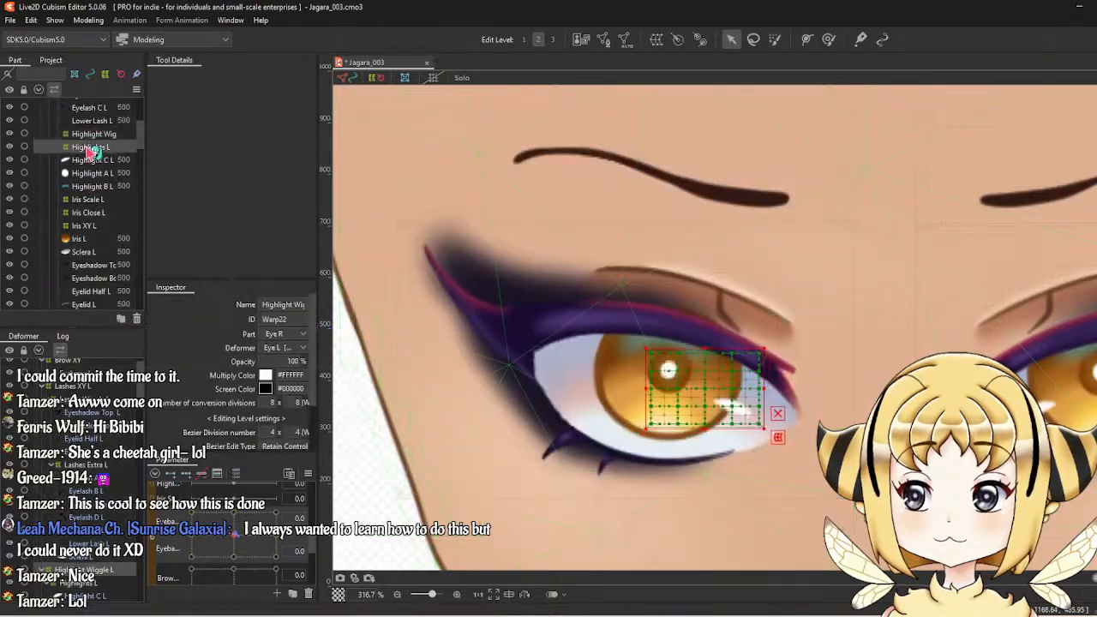
right_click(701, 406)
click(730, 606)
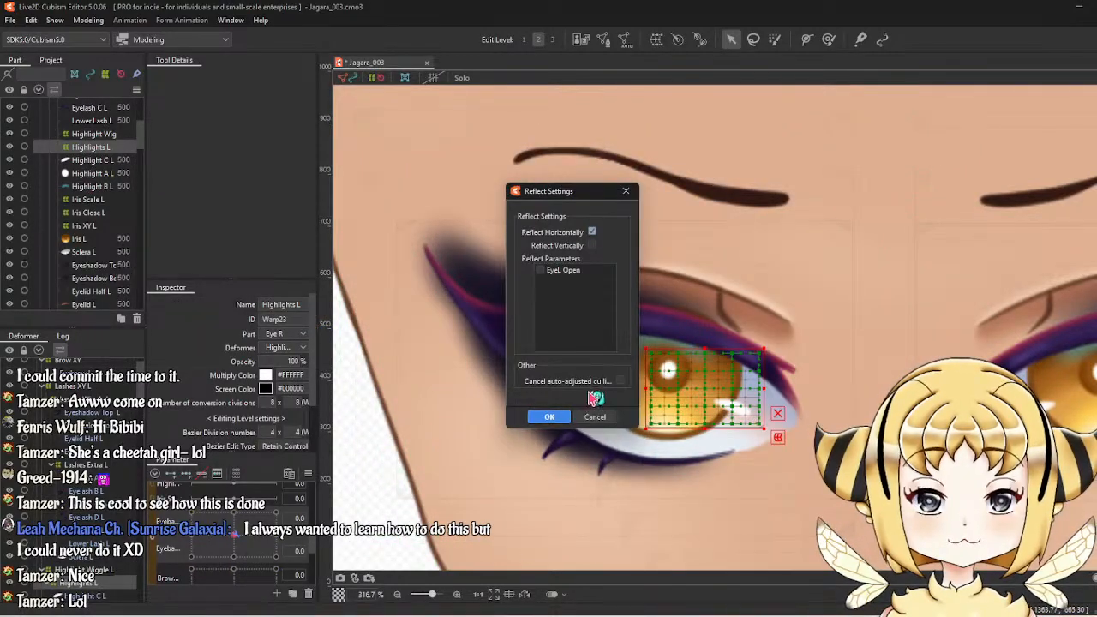
click(543, 417)
drag(702, 390, 631, 397)
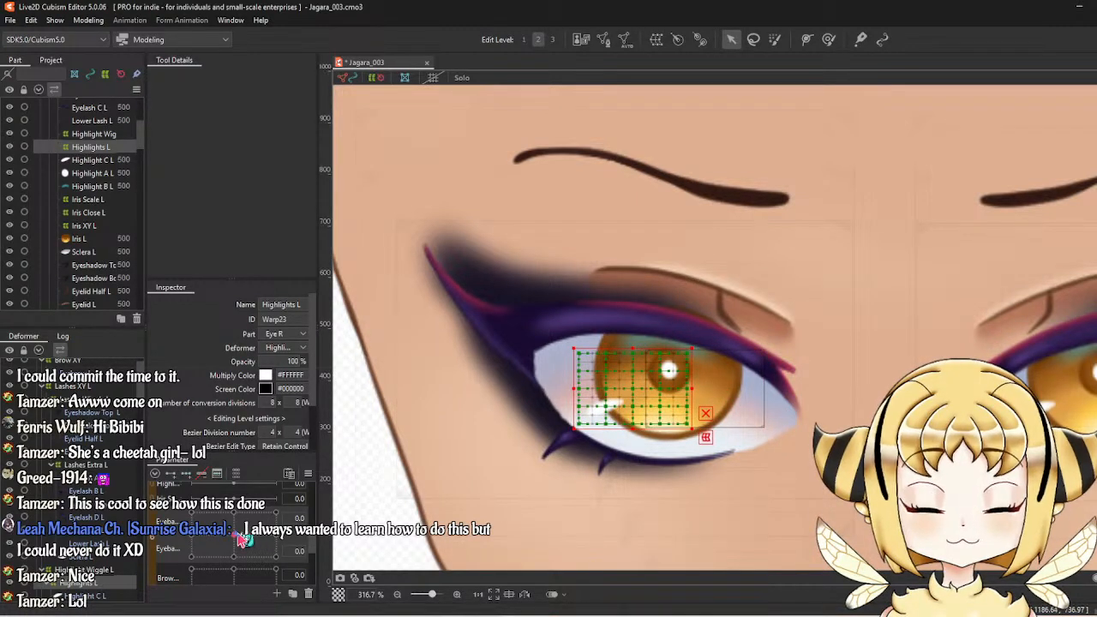
mouse_move(233, 556)
mouse_down()
mouse_move(291, 541)
mouse_move(233, 546)
mouse_up()
scroll(240, 548, up, 3)
scroll(235, 542, up, 1)
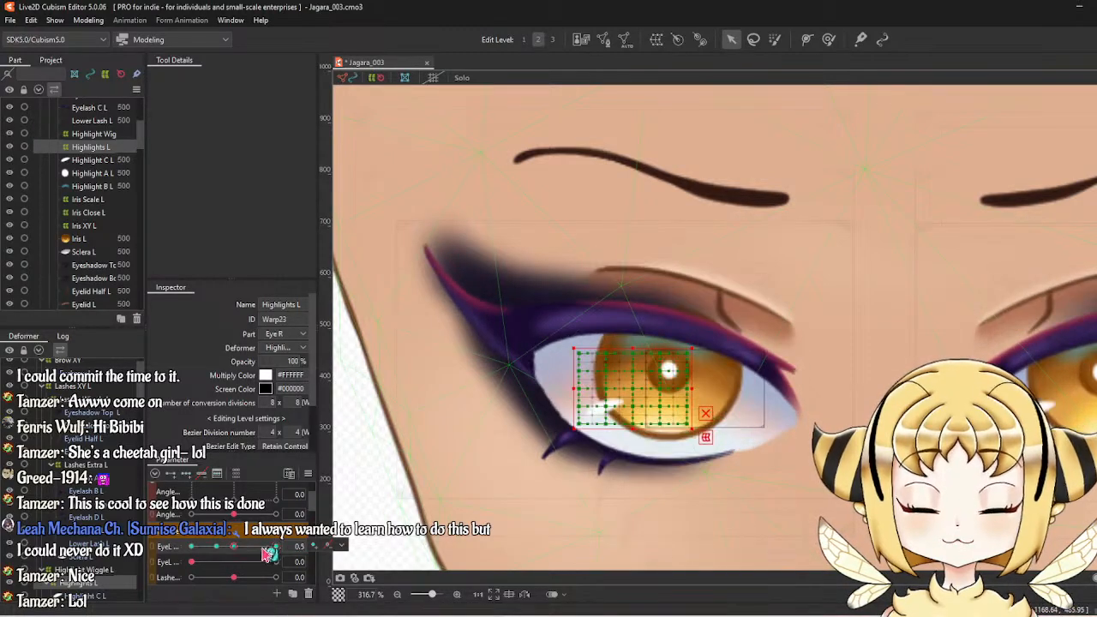
key(ctrl+v)
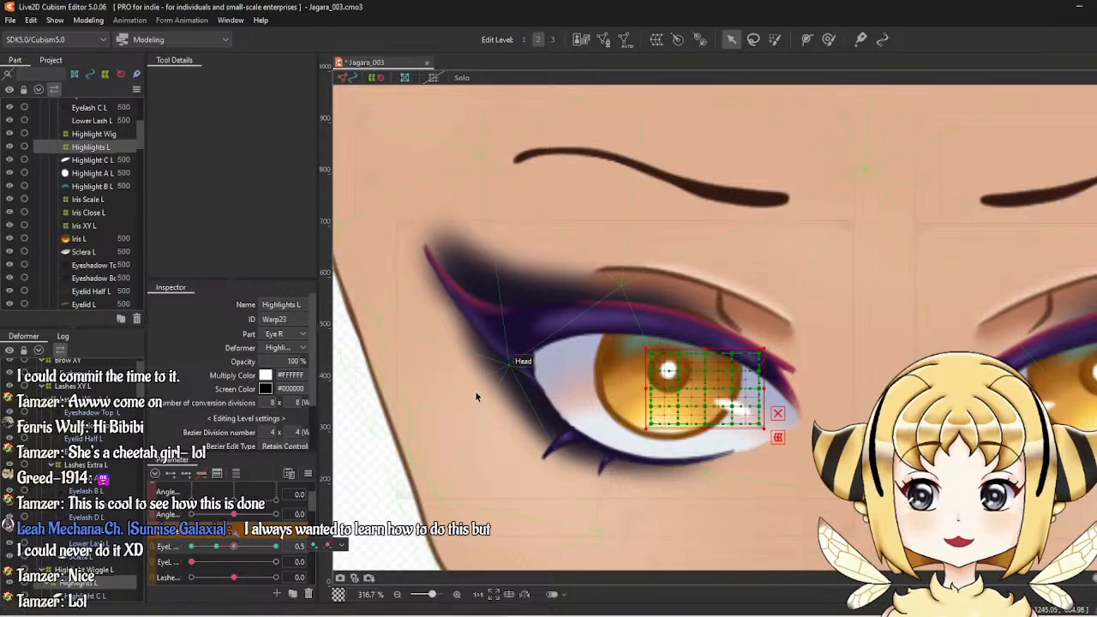
Hide the original right-eye parts from Eyebrow R through Eyelid R, including lashes, highlights, iris, sclera and eyeshadow.
scroll(51, 188, down, 3)
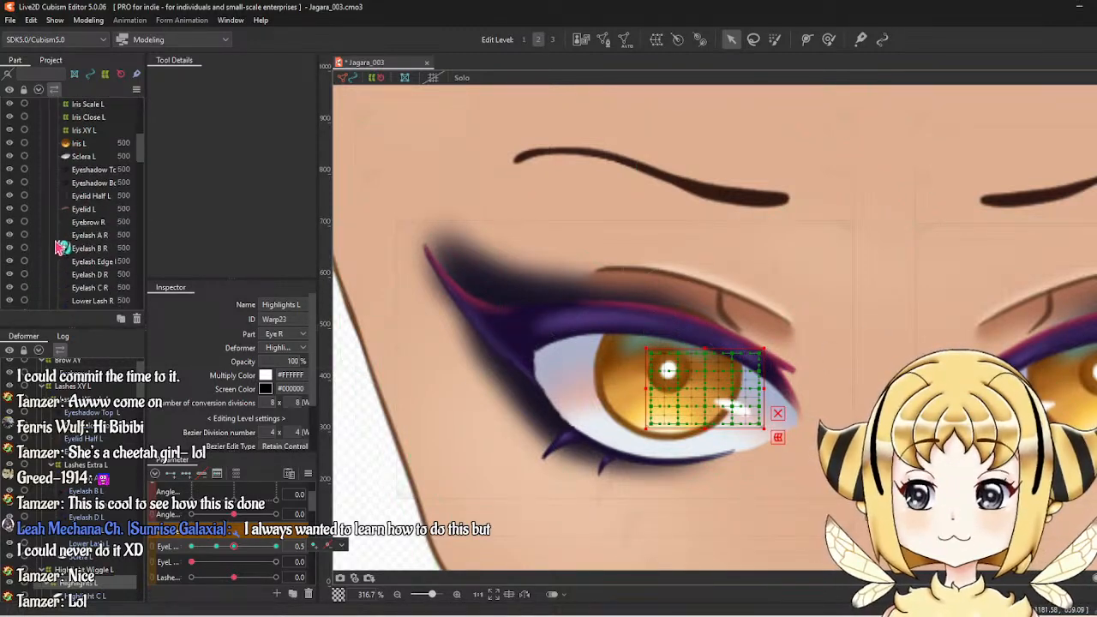
scroll(24, 168, up, 3)
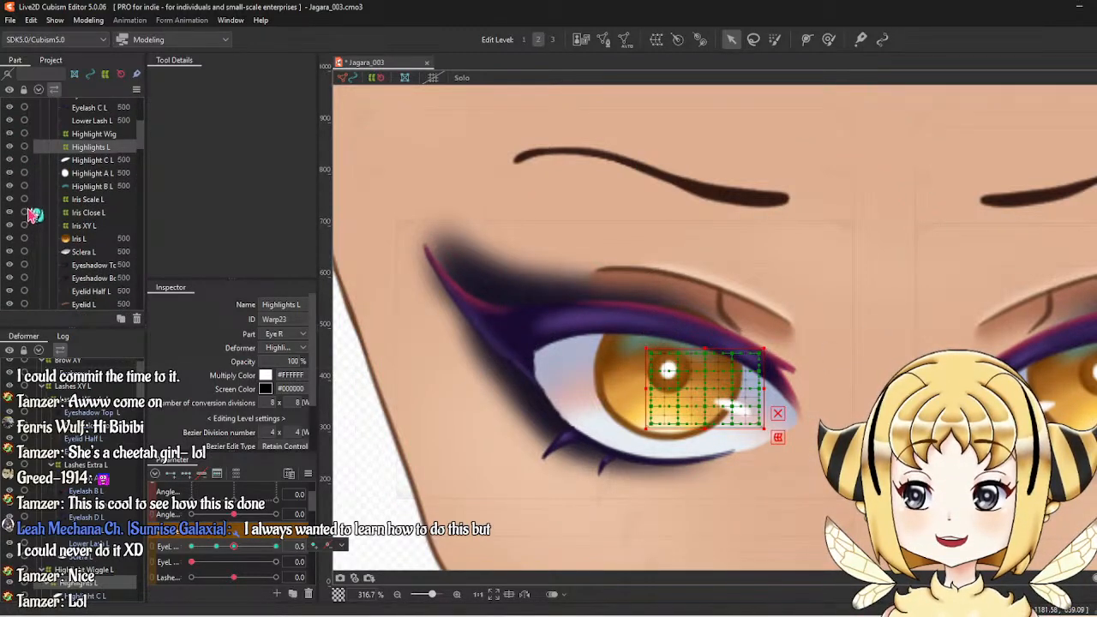
scroll(26, 240, down, 5)
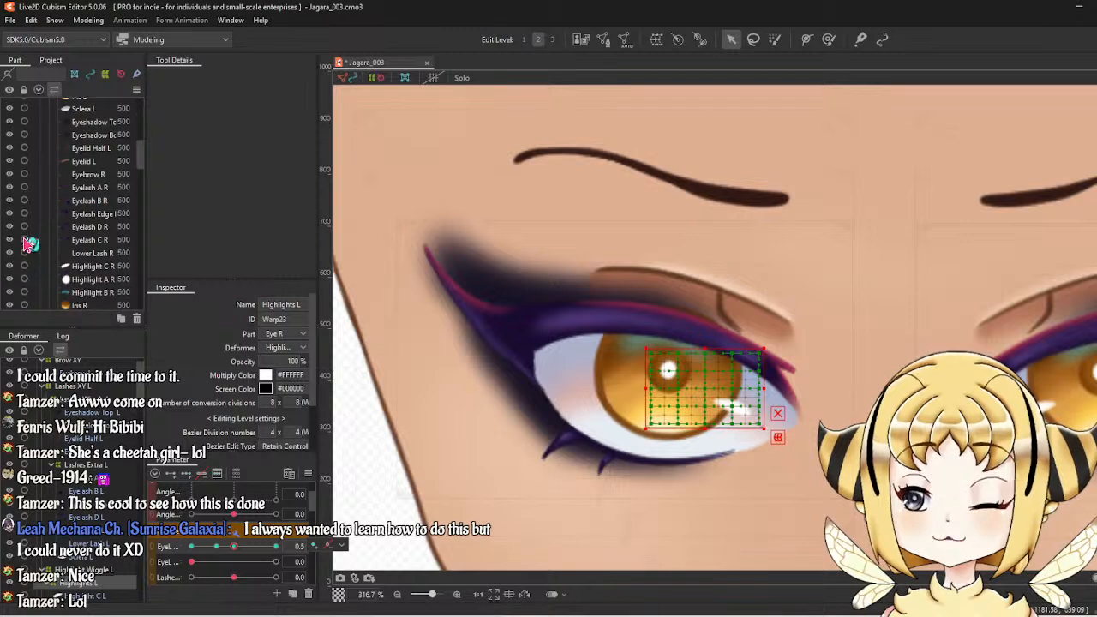
scroll(29, 245, up, 2)
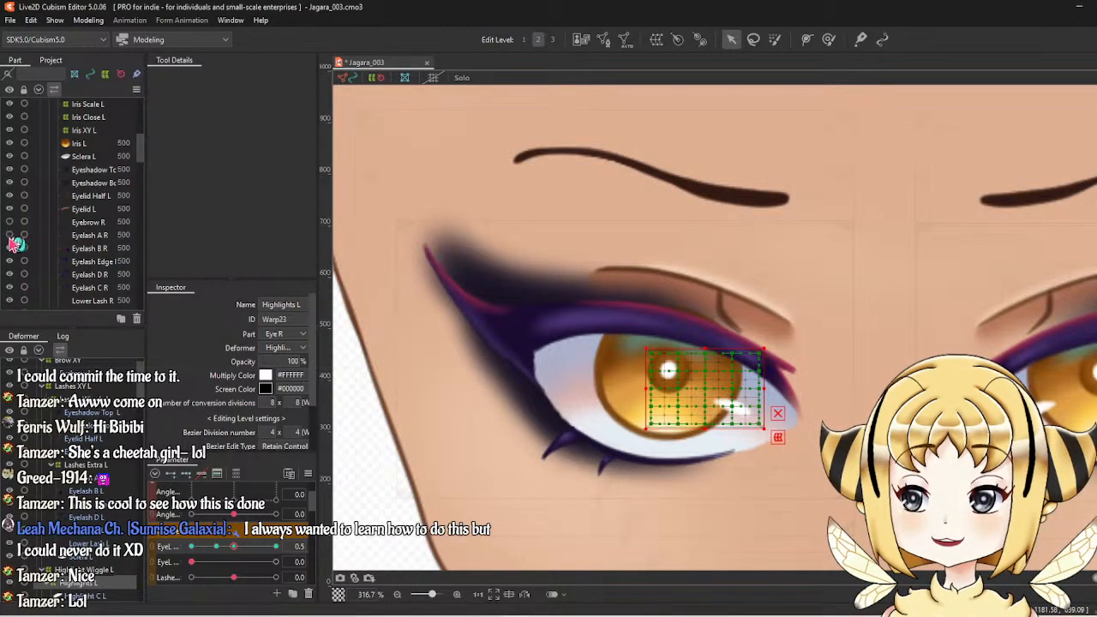
scroll(15, 286, down, 2)
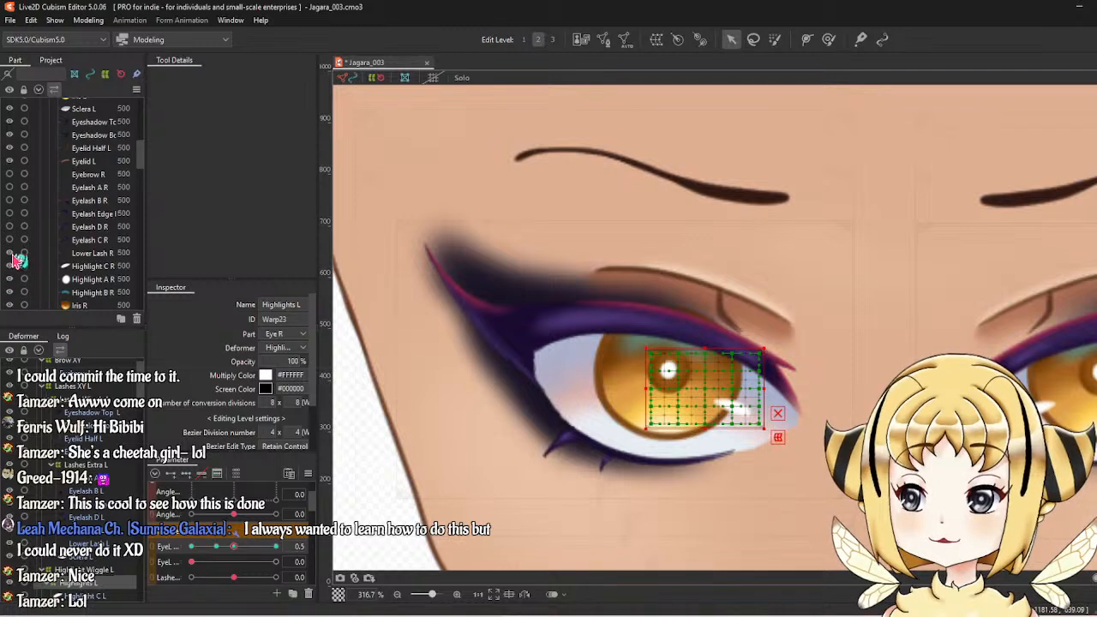
scroll(15, 276, down, 2)
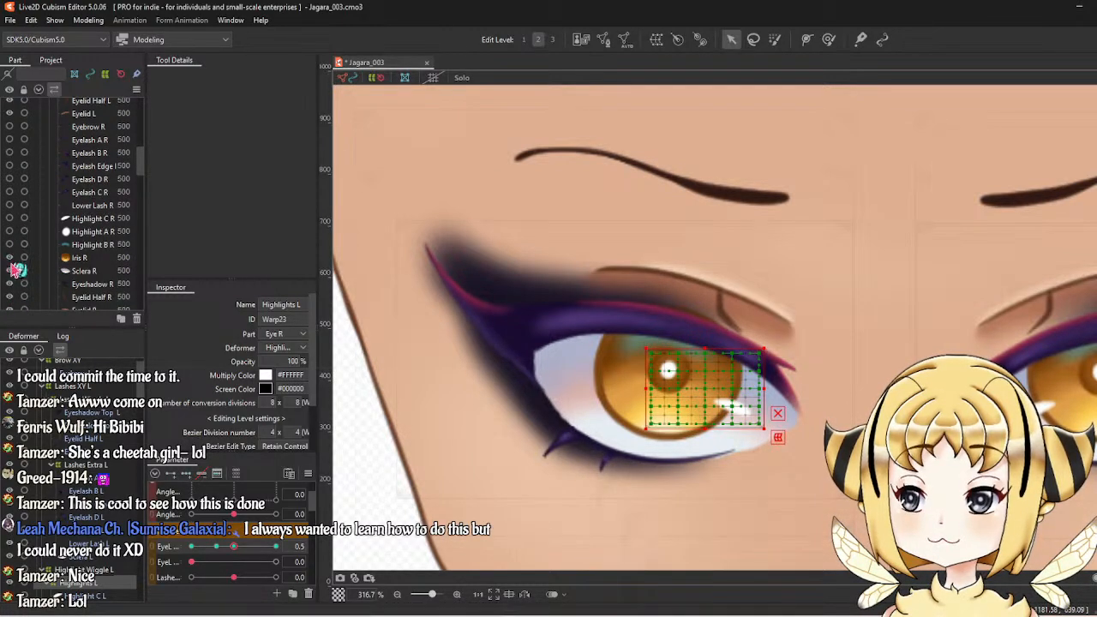
click(10, 284)
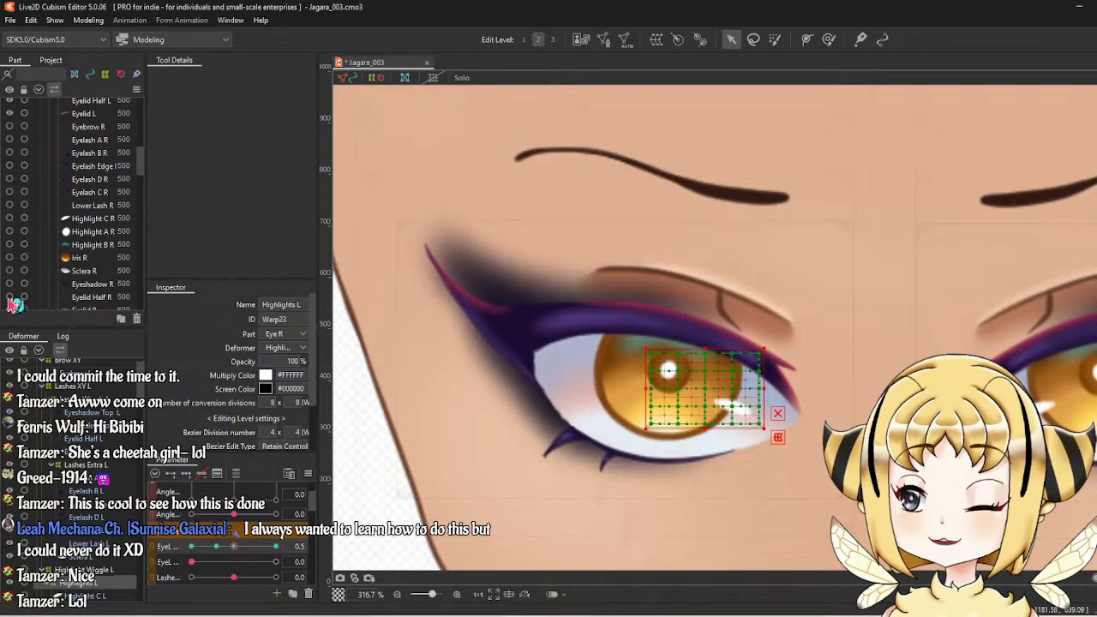
scroll(19, 283, down, 2)
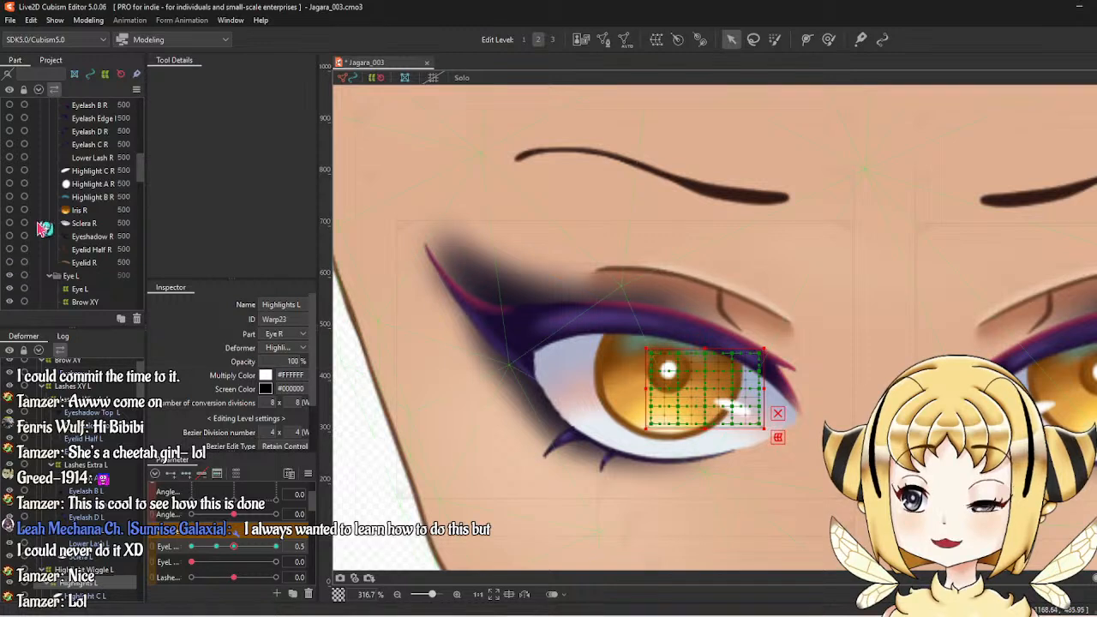
scroll(51, 197, down, 4)
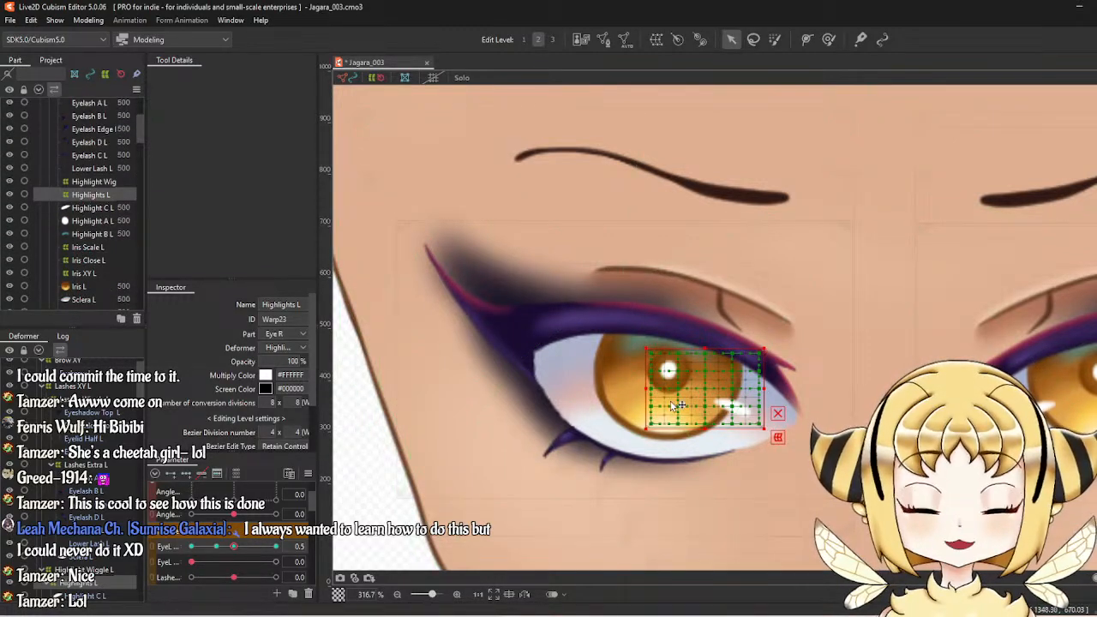
click(98, 184)
click(94, 196)
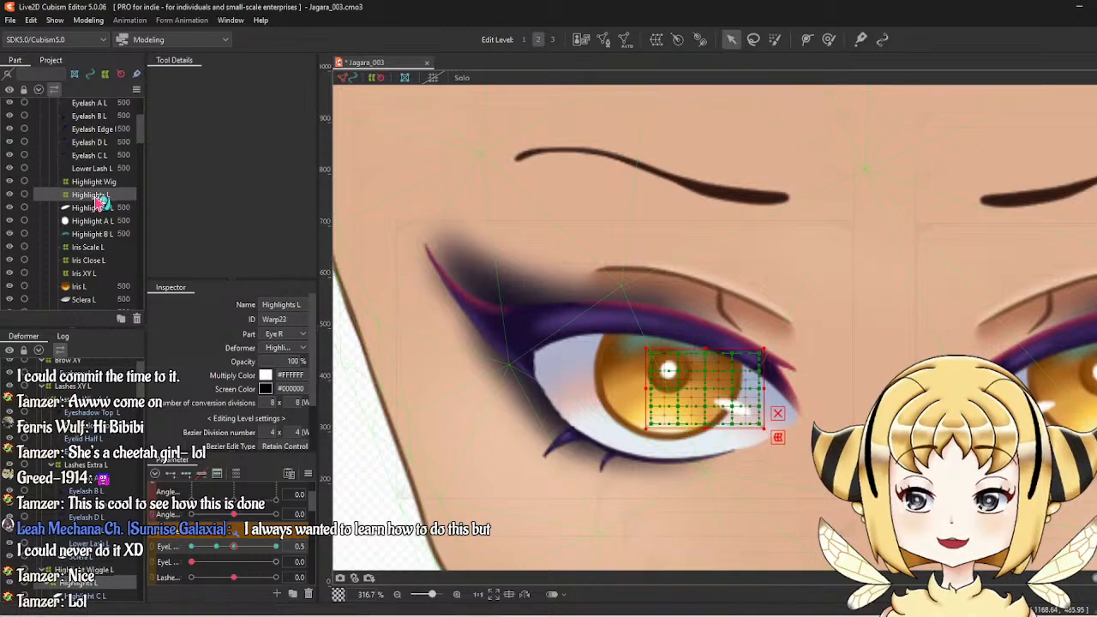
right_click(735, 267)
click(798, 607)
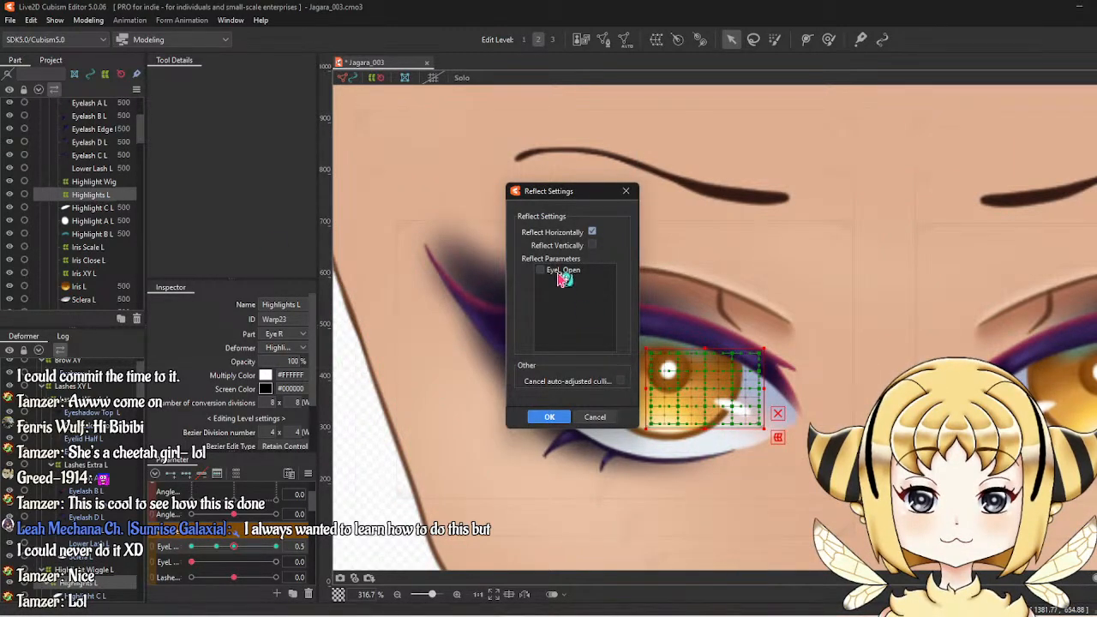
click(600, 417)
Reflect Highlight C L and Highlight A L horizontally with Eyeball X included, and move both outward so Highlight A L sits on the pupil.
click(103, 209)
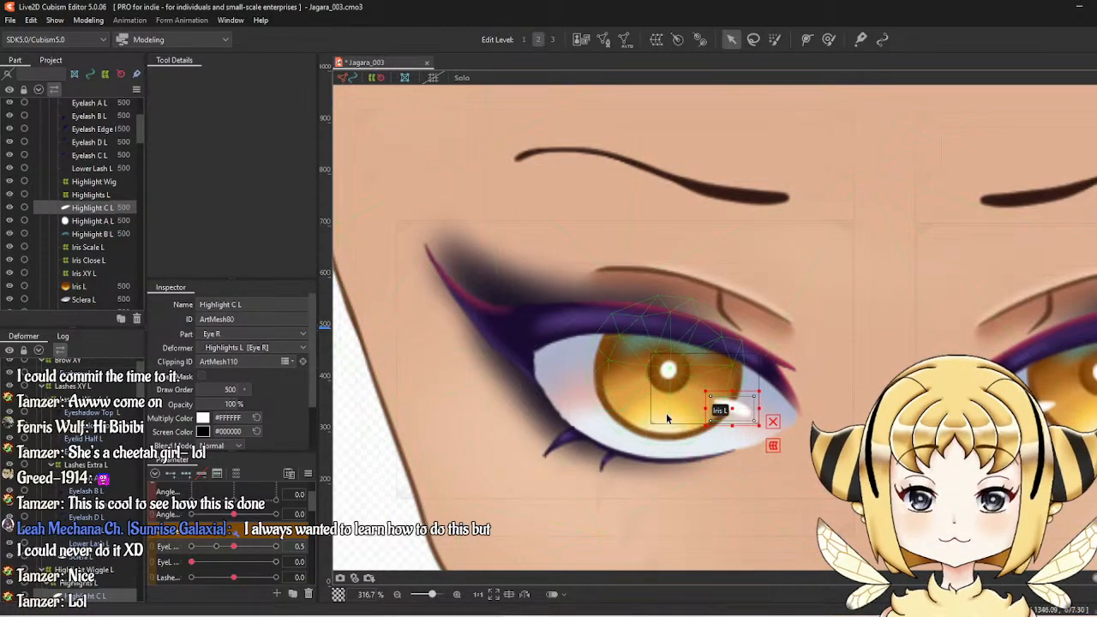
scroll(666, 413, up, 3)
scroll(691, 397, down, 1)
ctrl+click(120, 222)
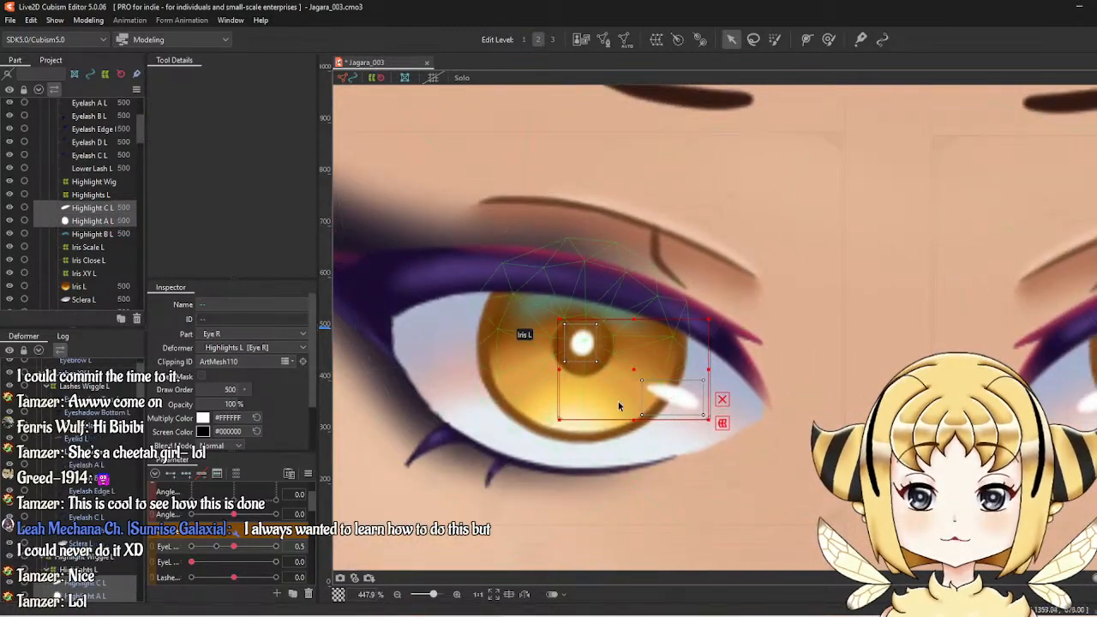
right_click(621, 246)
click(681, 605)
click(563, 272)
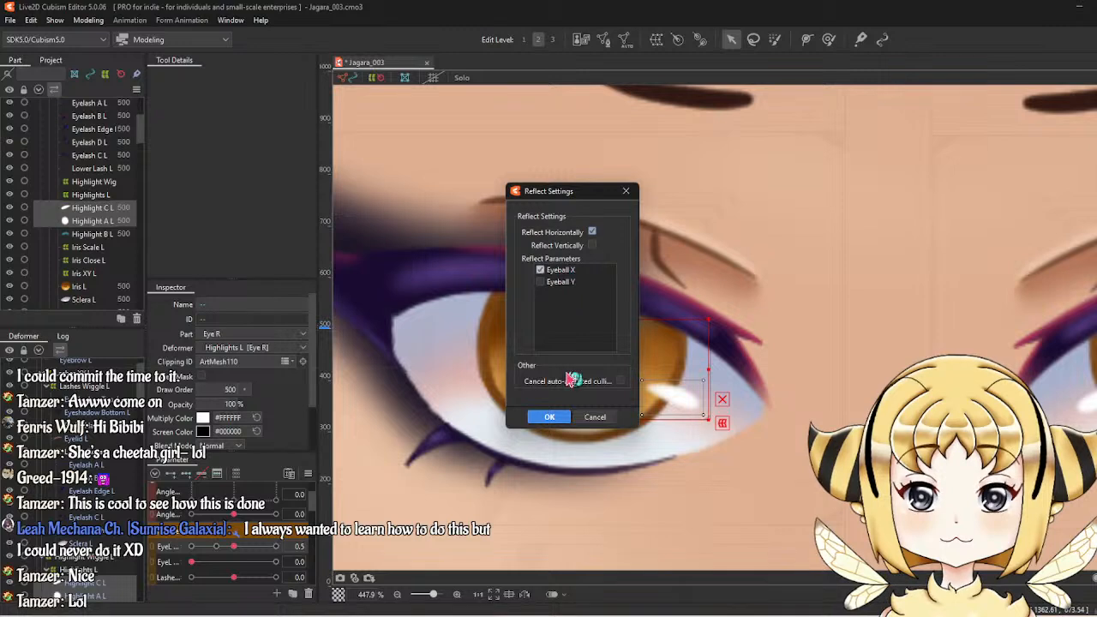
click(570, 418)
drag(630, 372, 534, 378)
At Eyeball X 1.0 and -1.0, move both highlights outward so Highlight A L sits on the pupil and Highlight C L on the iris's outer edge.
scroll(282, 562, down, 4)
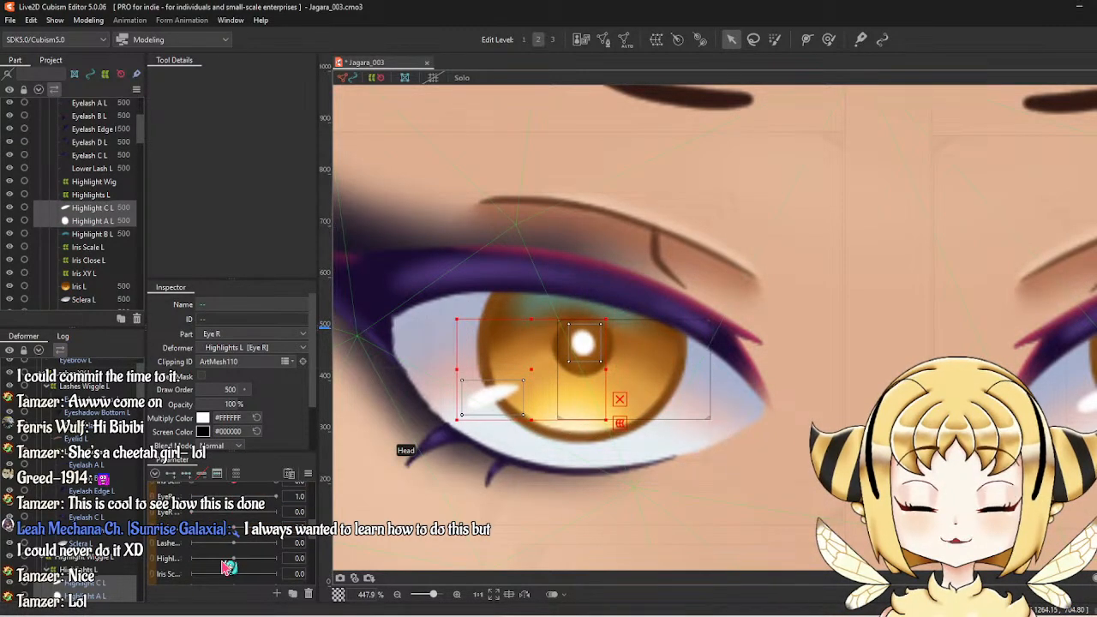
mouse_move(236, 558)
mouse_down()
mouse_move(226, 567)
mouse_move(233, 562)
mouse_up()
click(276, 563)
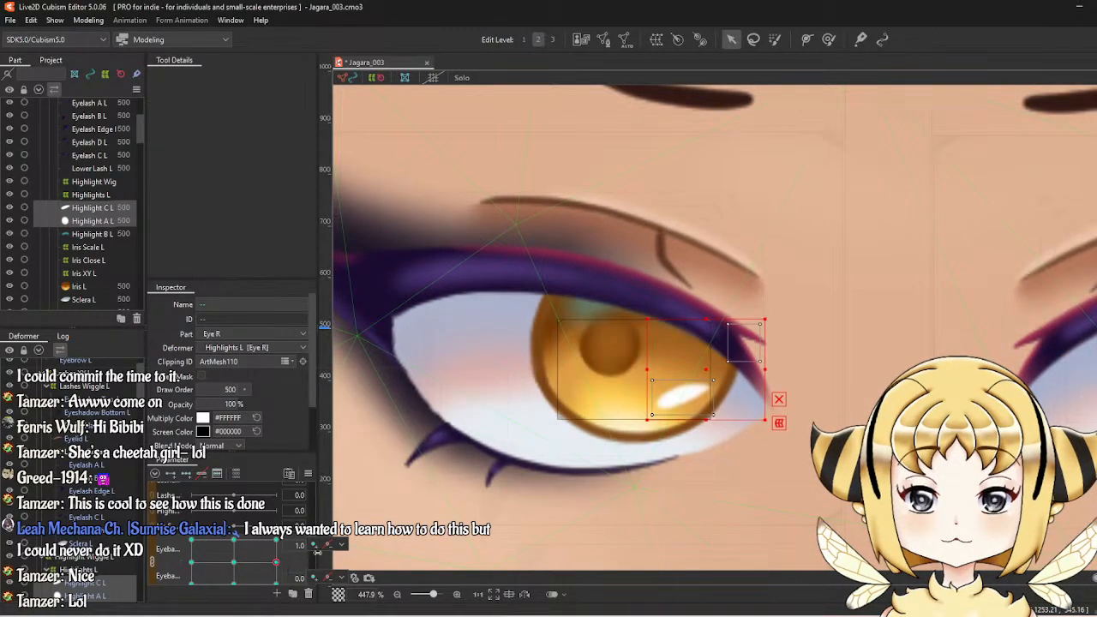
drag(707, 374, 578, 373)
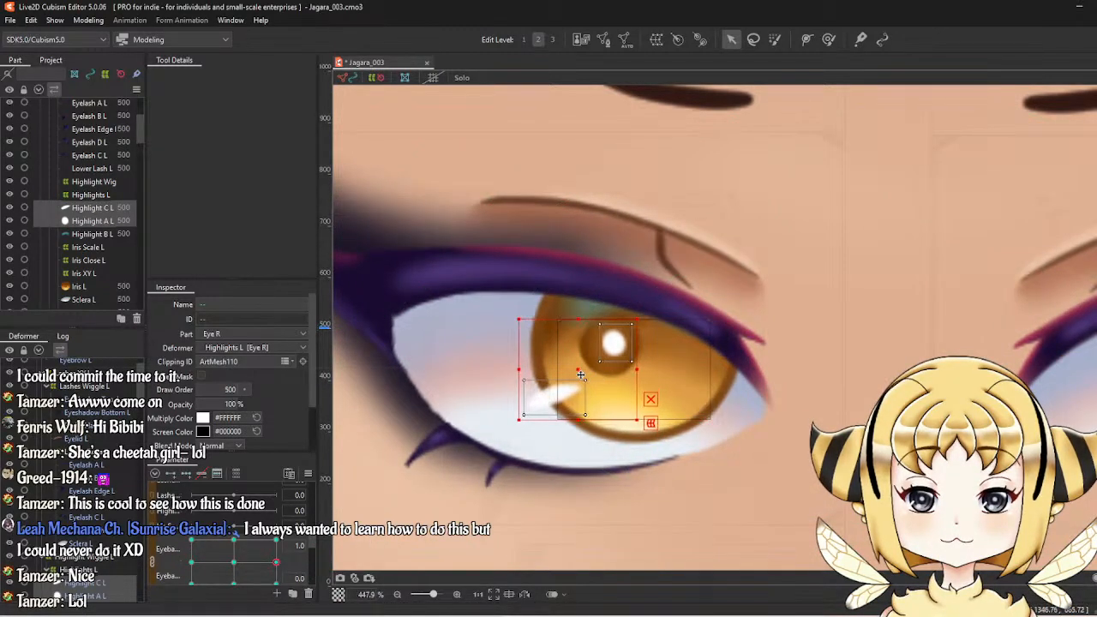
click(192, 564)
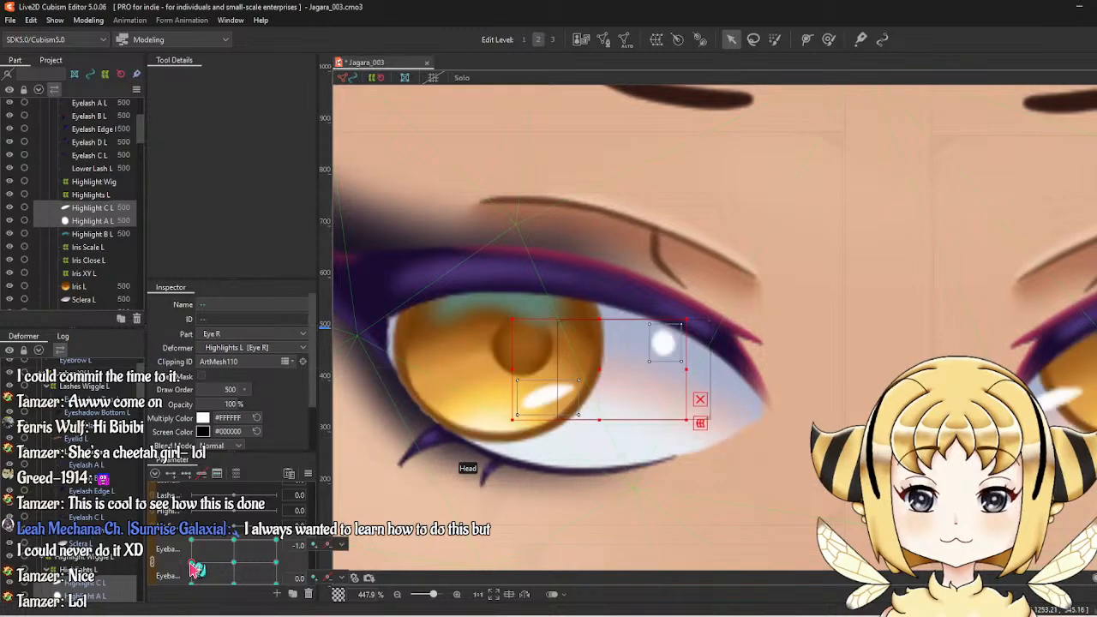
drag(607, 377, 463, 376)
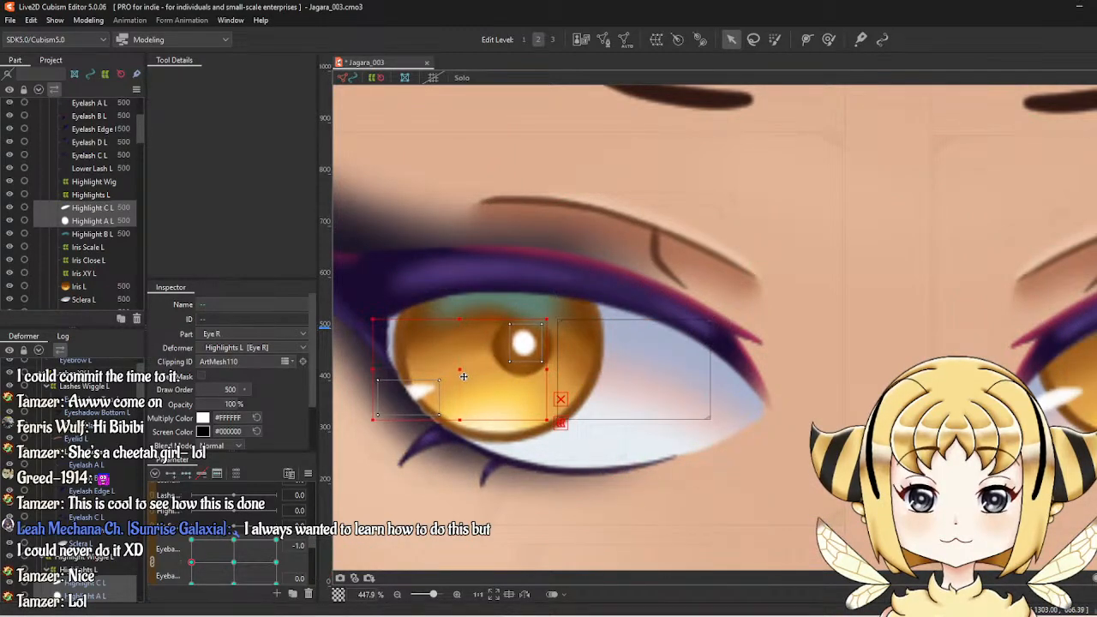
With Eyeball X at 0.0, realign both highlights with the pupil and outer iris edge at Eyeball Y 1.0 and its lowest value.
click(233, 542)
drag(660, 347, 529, 342)
scroll(758, 327, down, 3)
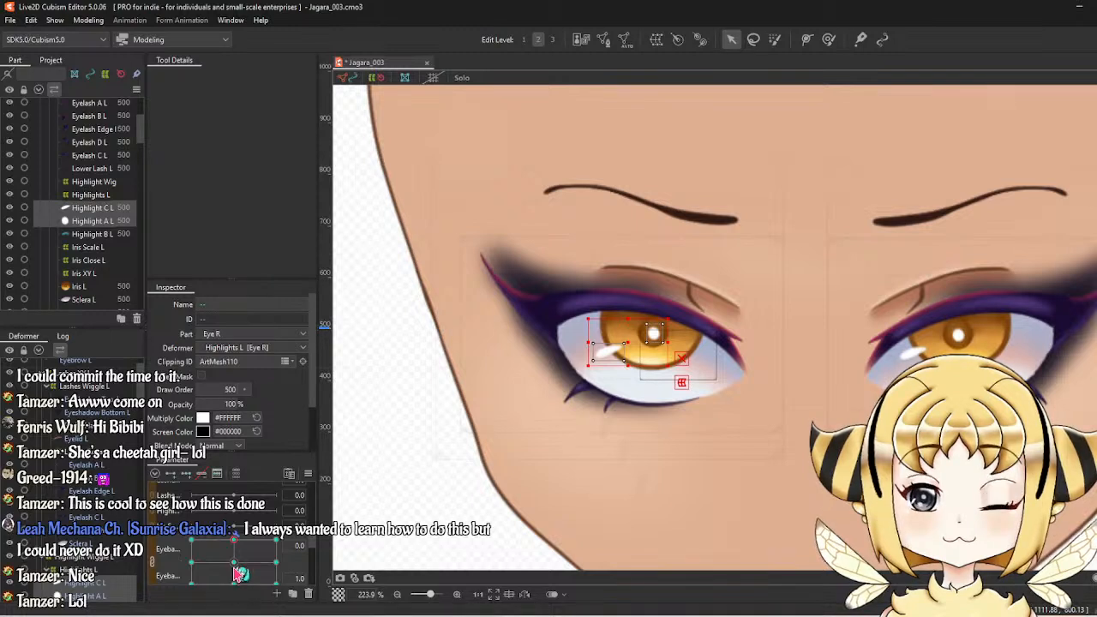
scroll(240, 561, down, 2)
drag(240, 552, 247, 535)
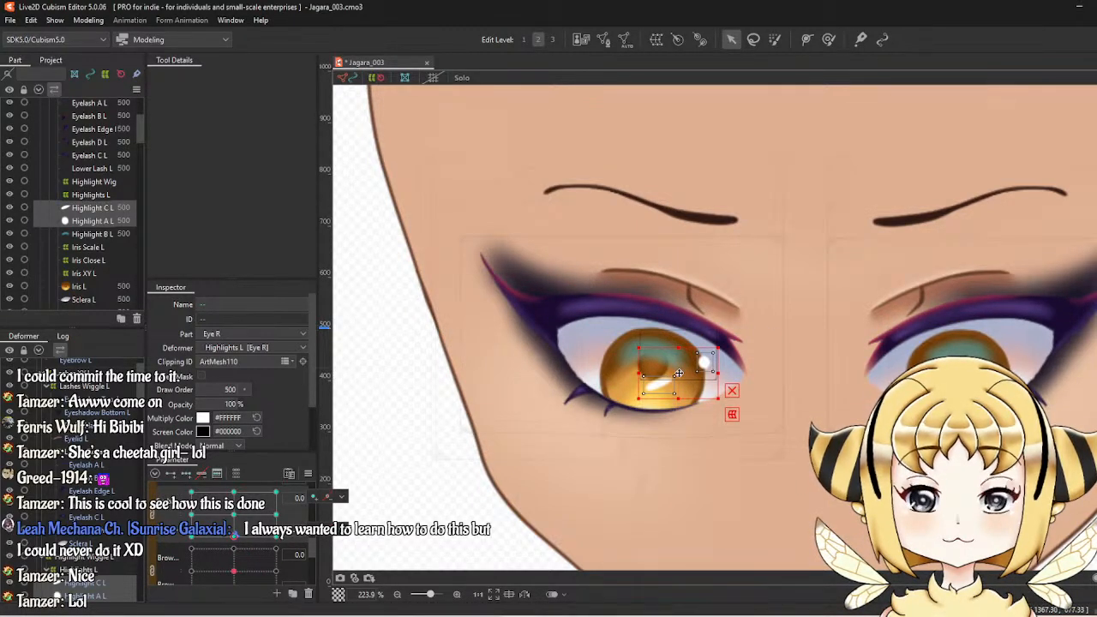
drag(677, 377, 627, 386)
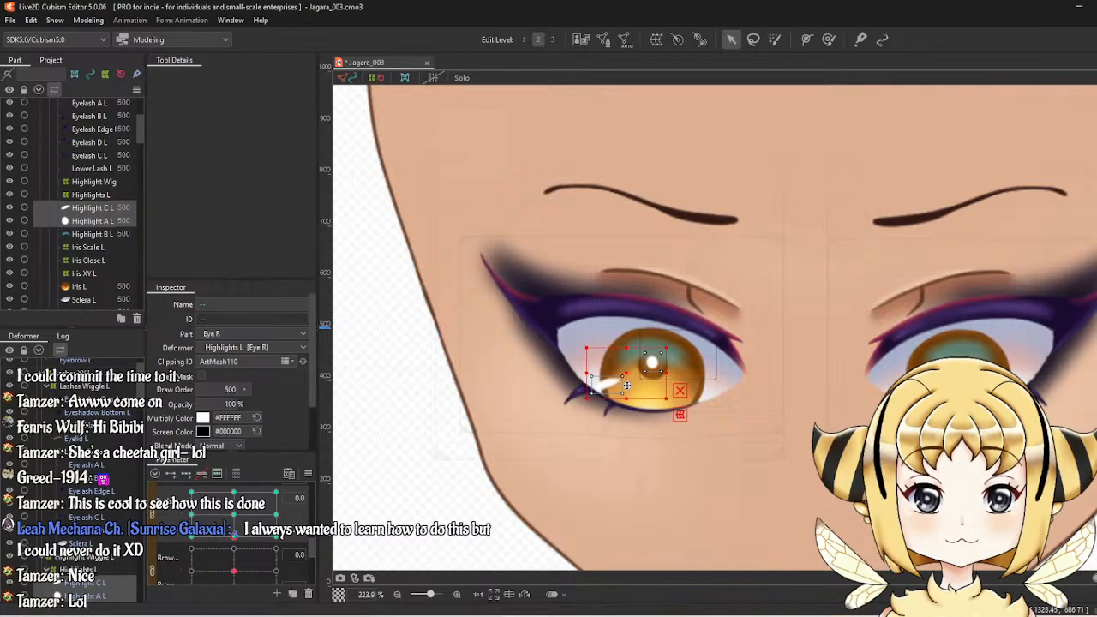
scroll(727, 376, down, 5)
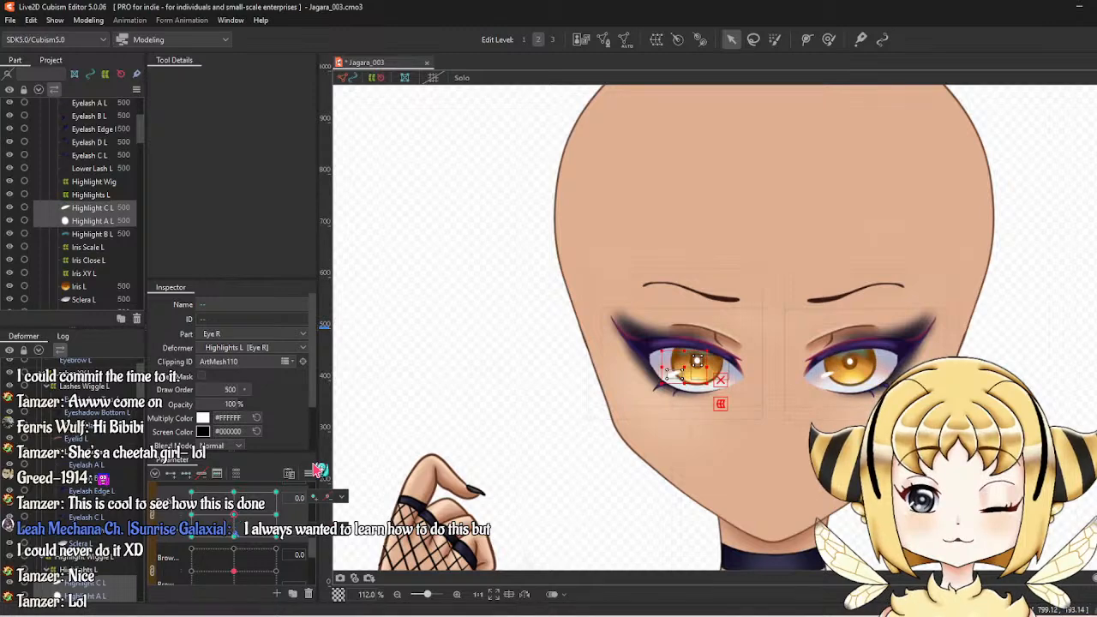
right_click(318, 471)
click(378, 520)
click(543, 422)
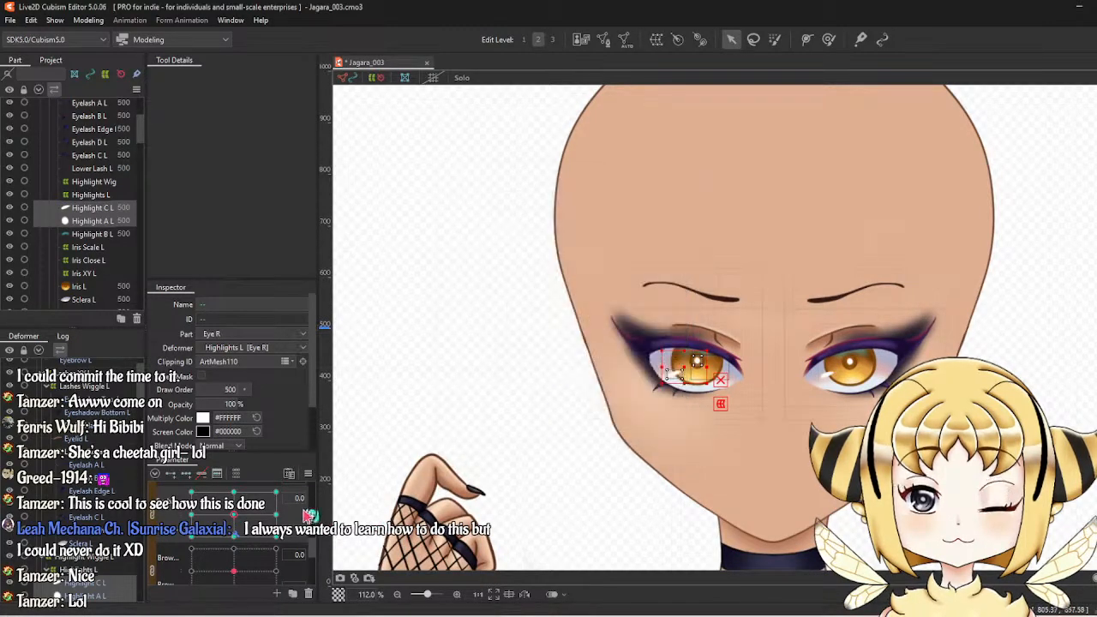
drag(246, 536, 280, 557)
drag(217, 576, 241, 520)
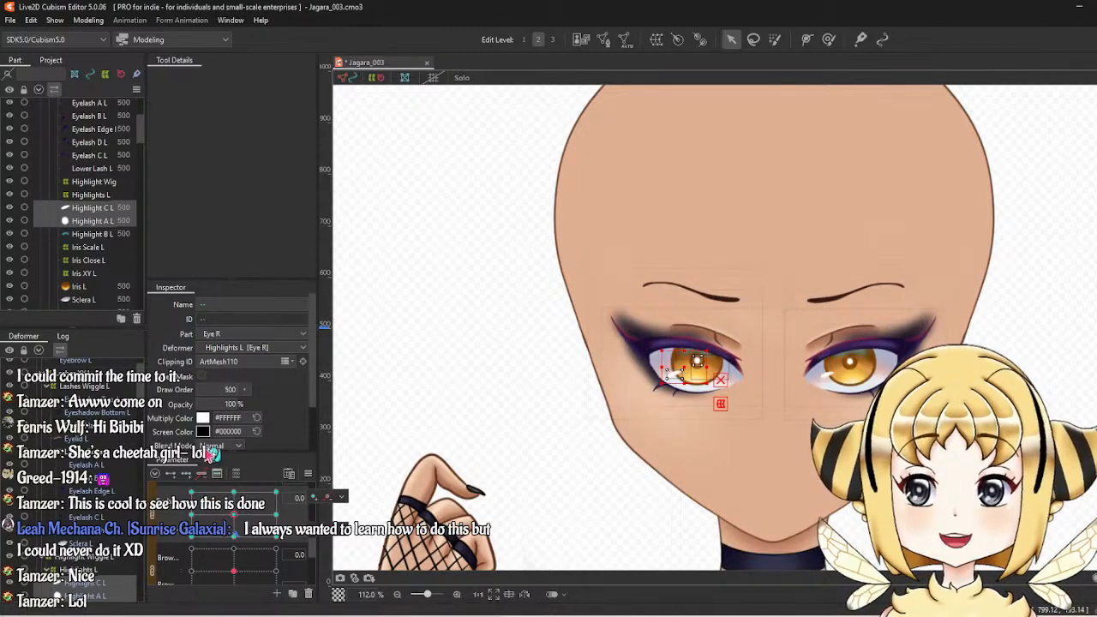
Rename the mirrored Eye L warp deformer inside the Eye R folder as Eye R.
scroll(86, 215, down, 4)
scroll(83, 271, up, 5)
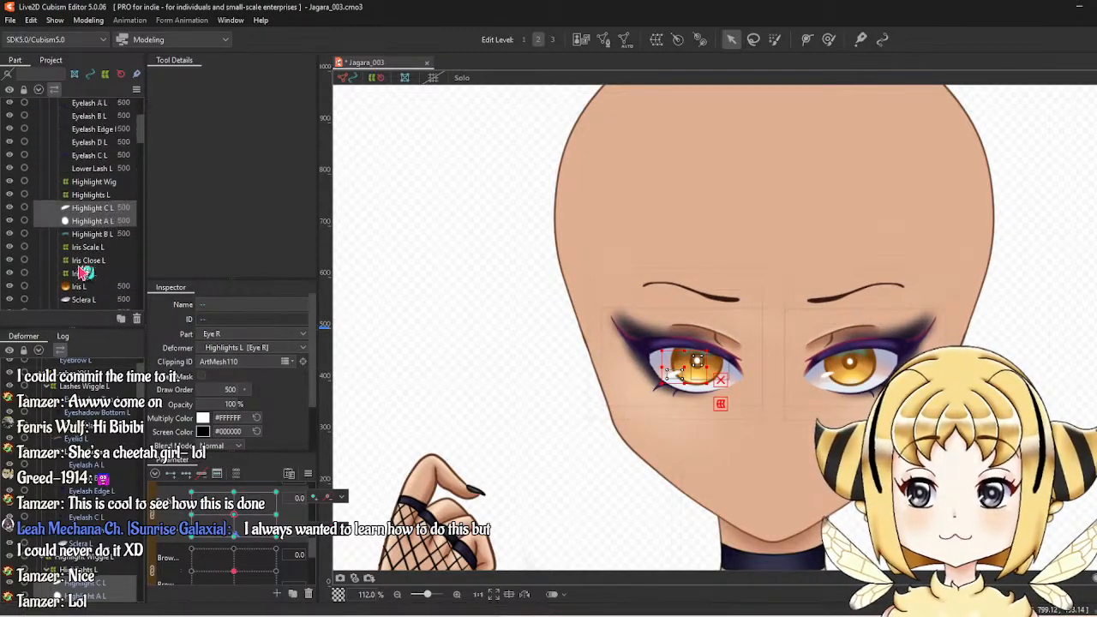
scroll(83, 271, up, 2)
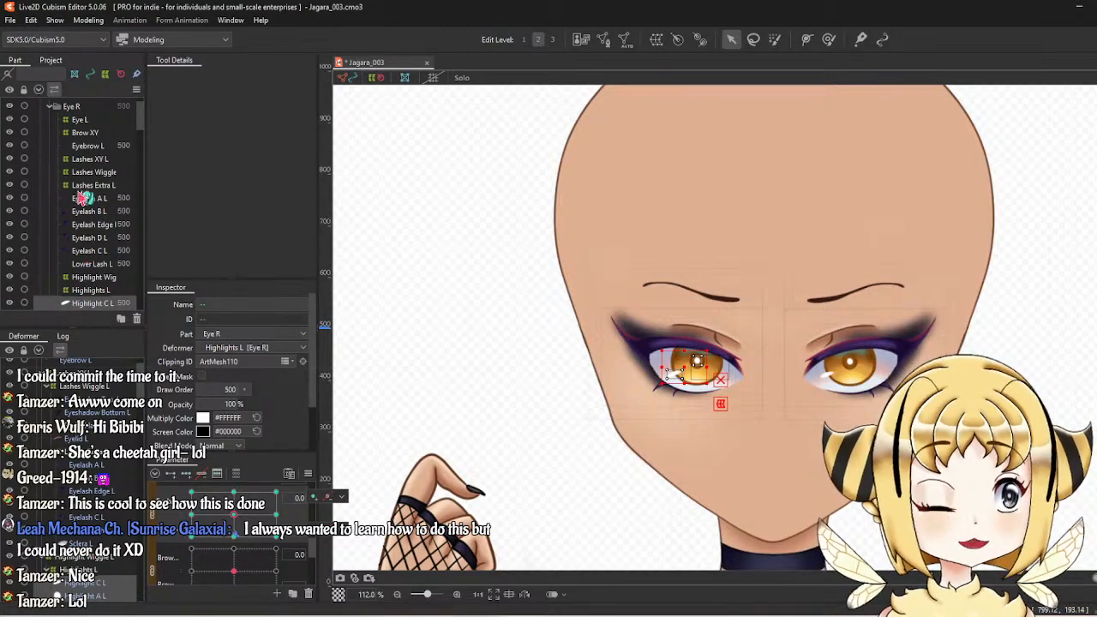
click(81, 120)
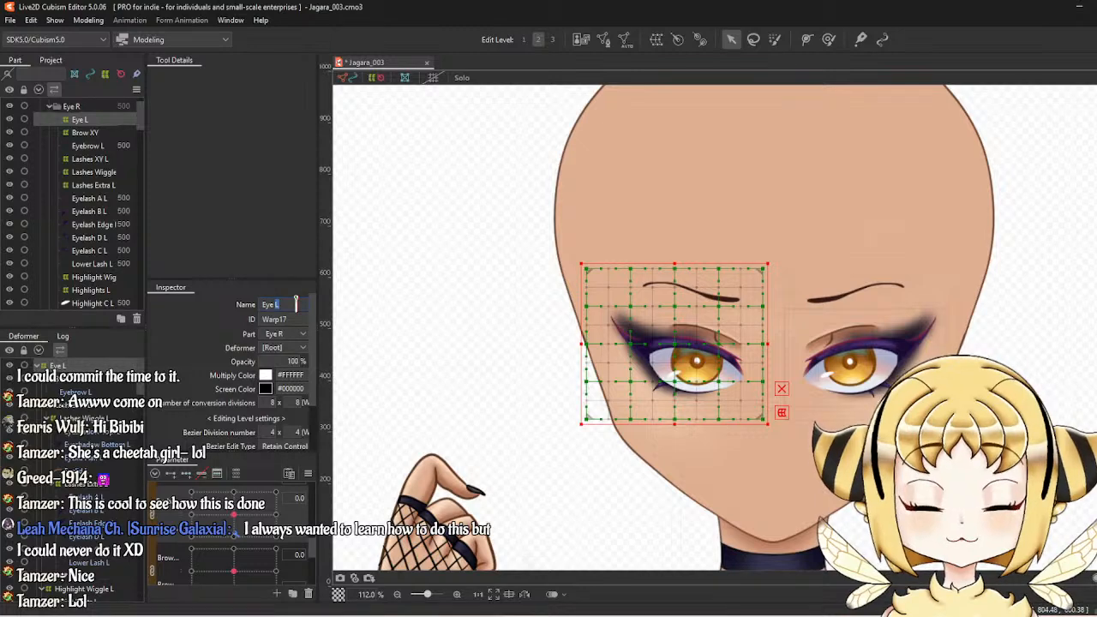
Delete the hidden original right-eye parts from Eyebrow R through Eyelid R in the Eye R folder.
scroll(95, 246, down, 5)
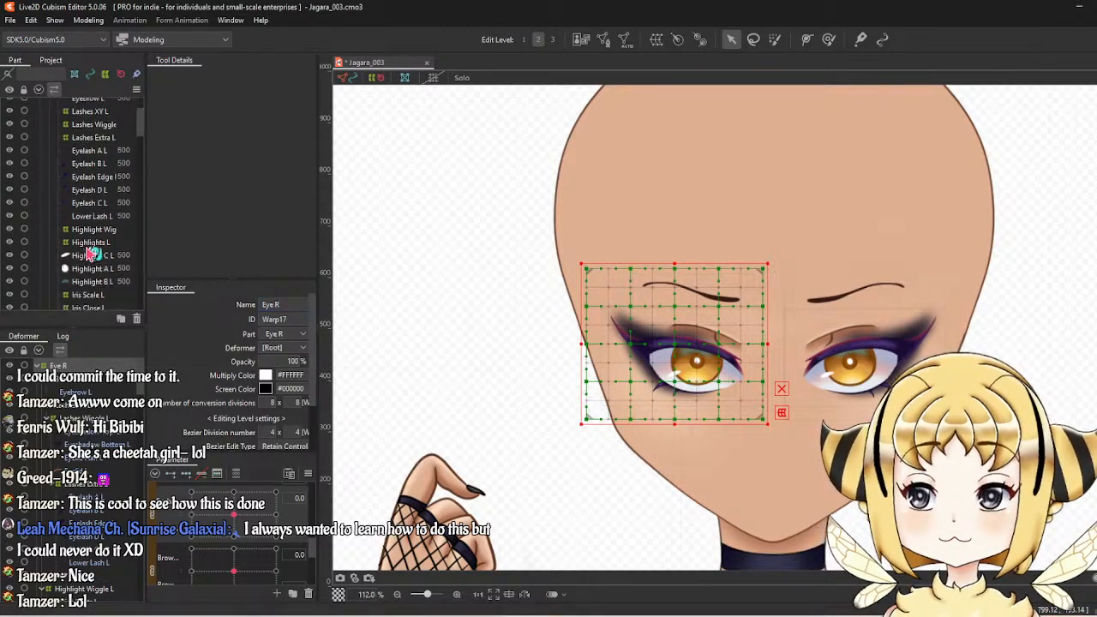
scroll(72, 278, down, 1)
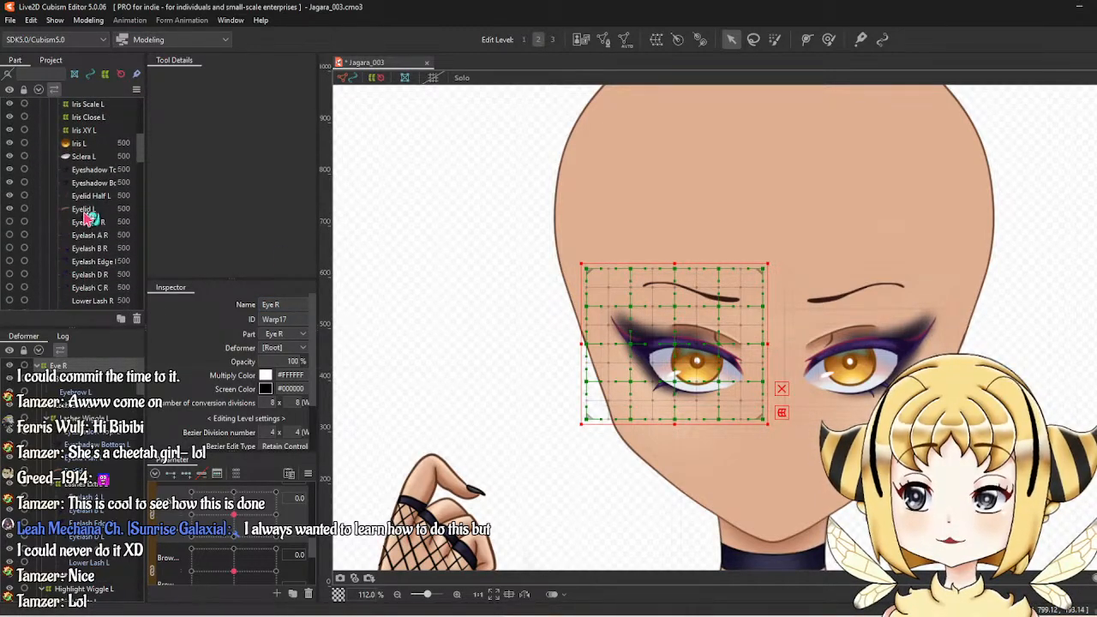
click(90, 221)
scroll(93, 229, down, 3)
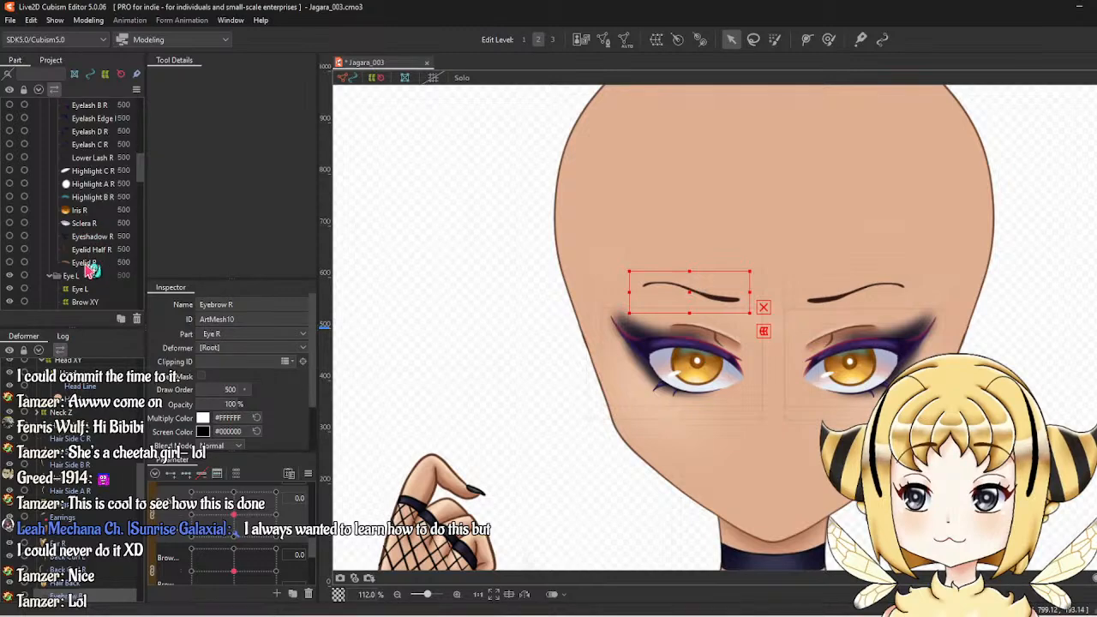
shift+click(82, 262)
key(Escape)
scroll(61, 242, down, 6)
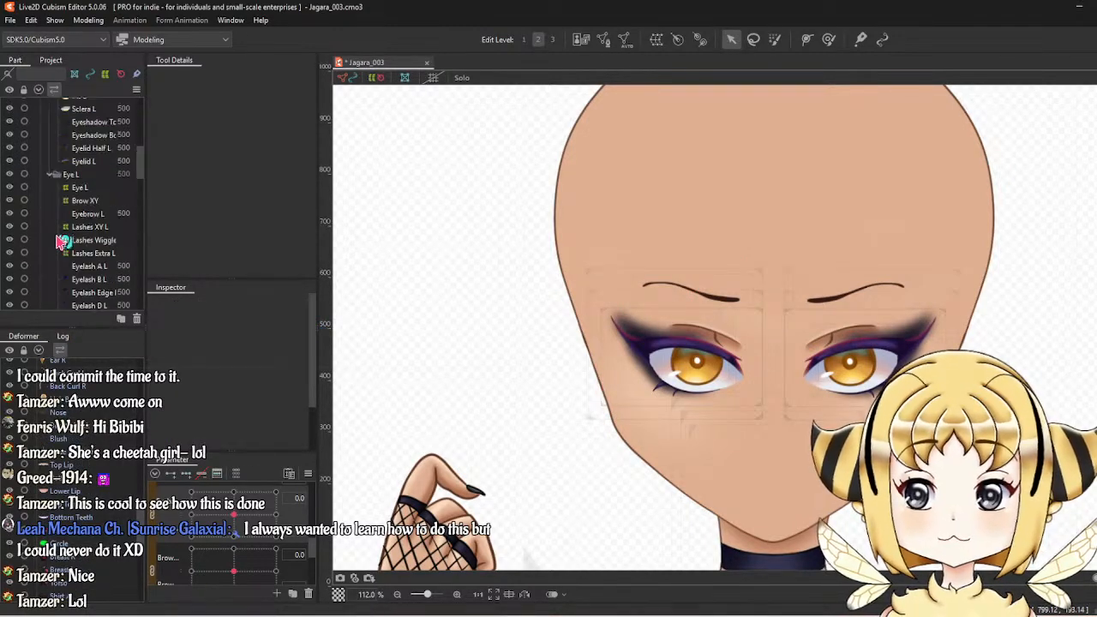
Rename the Brow XY deformers as Brow R XY in the Eye R folder and Brow L XY in the Eye L folder.
scroll(86, 180, up, 4)
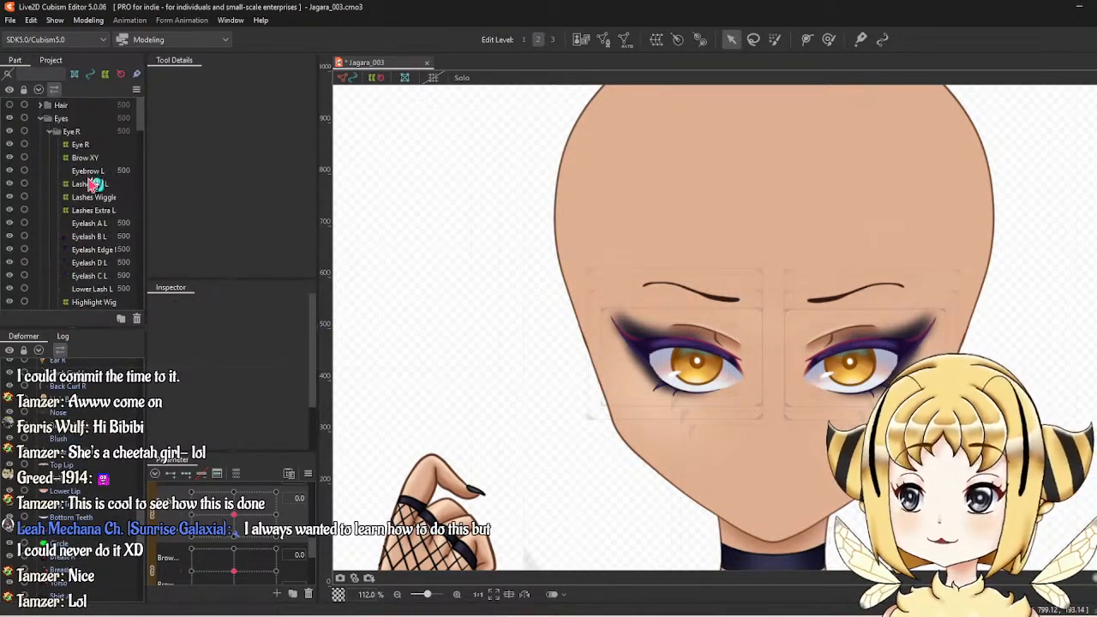
click(85, 157)
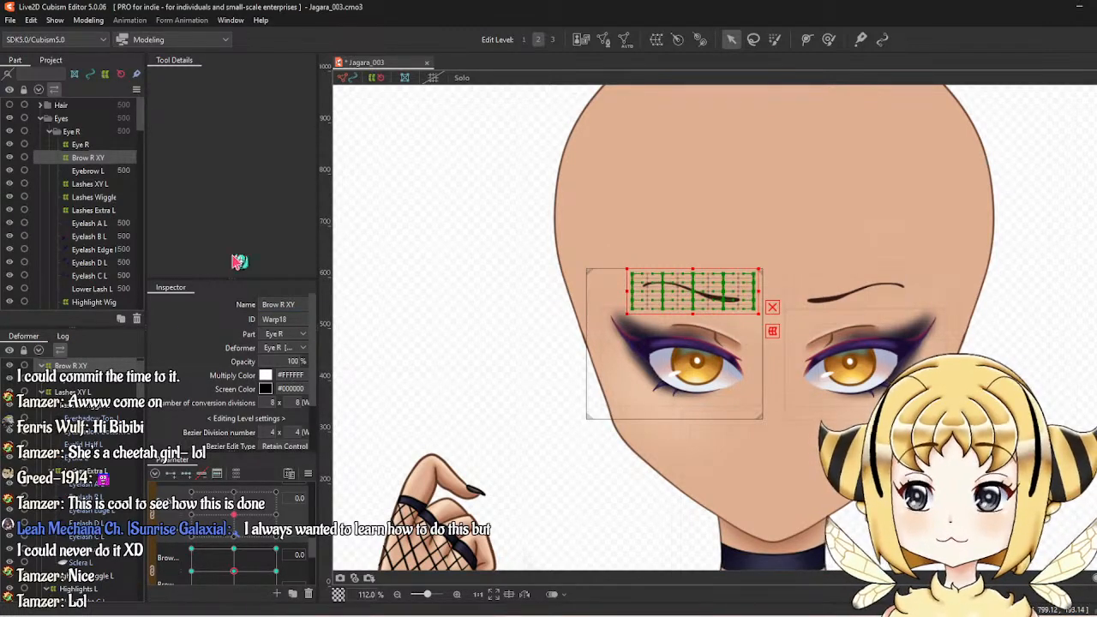
scroll(81, 264, down, 2)
scroll(86, 264, down, 2)
scroll(99, 223, up, 4)
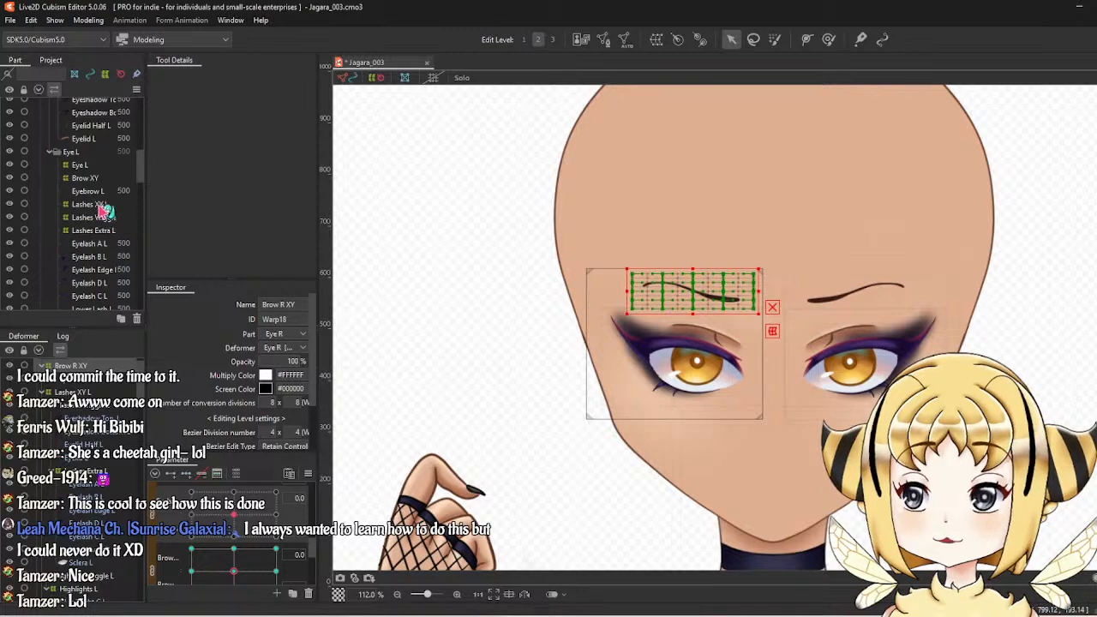
click(101, 178)
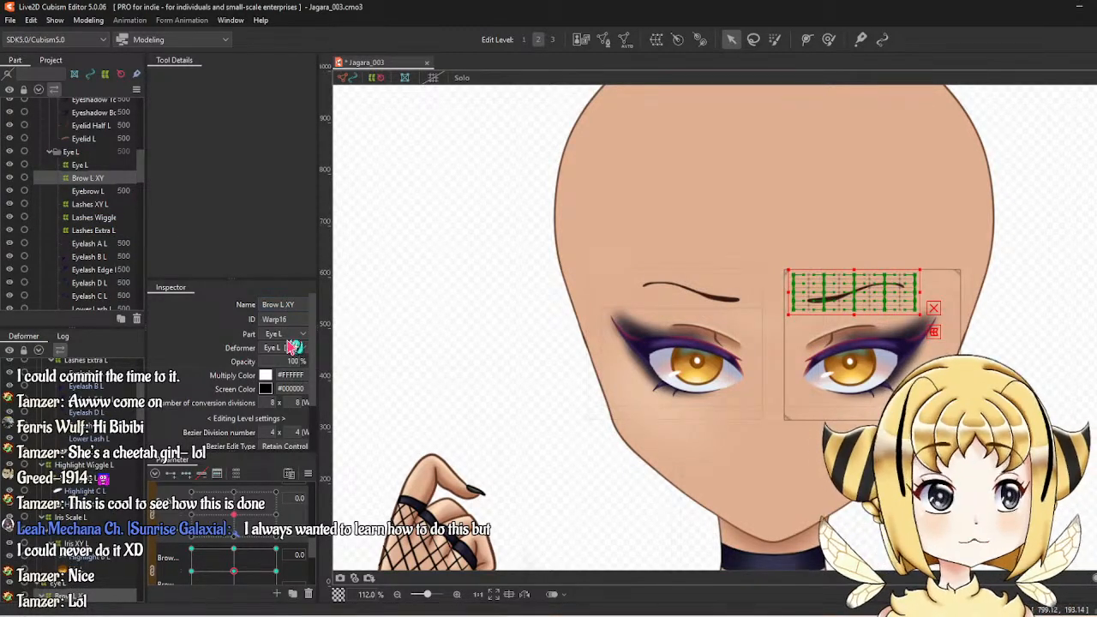
In the Eye R folder, rename the mirrored eyebrow and lash deformers as Eyebrow R, Lashes XY R, Lashes Wiggle R and Lashes Extra R.
scroll(67, 241, up, 5)
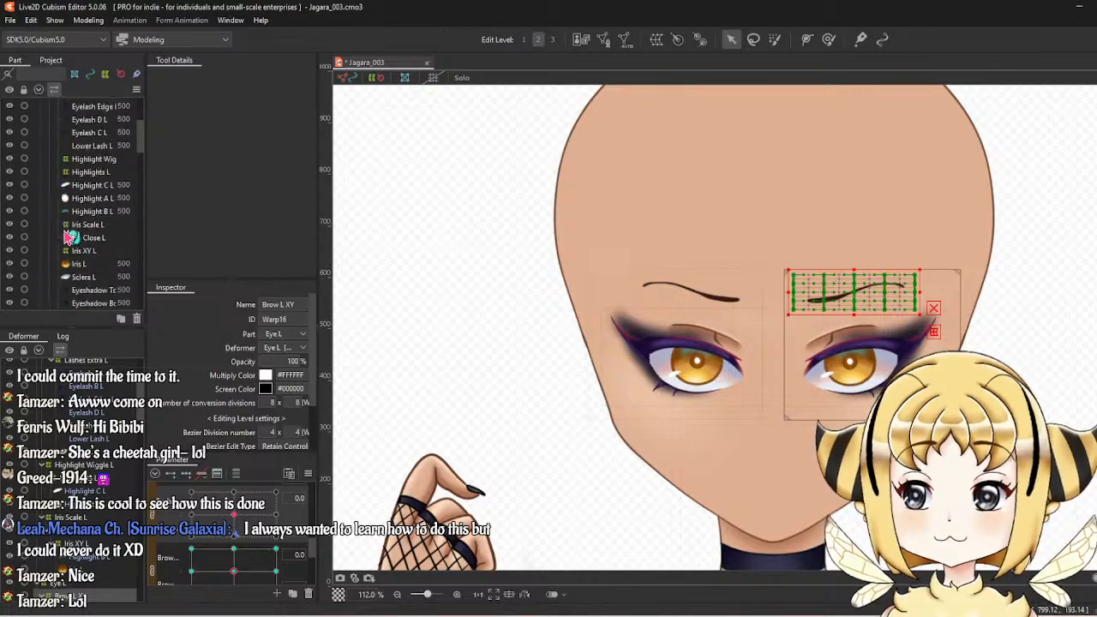
click(97, 171)
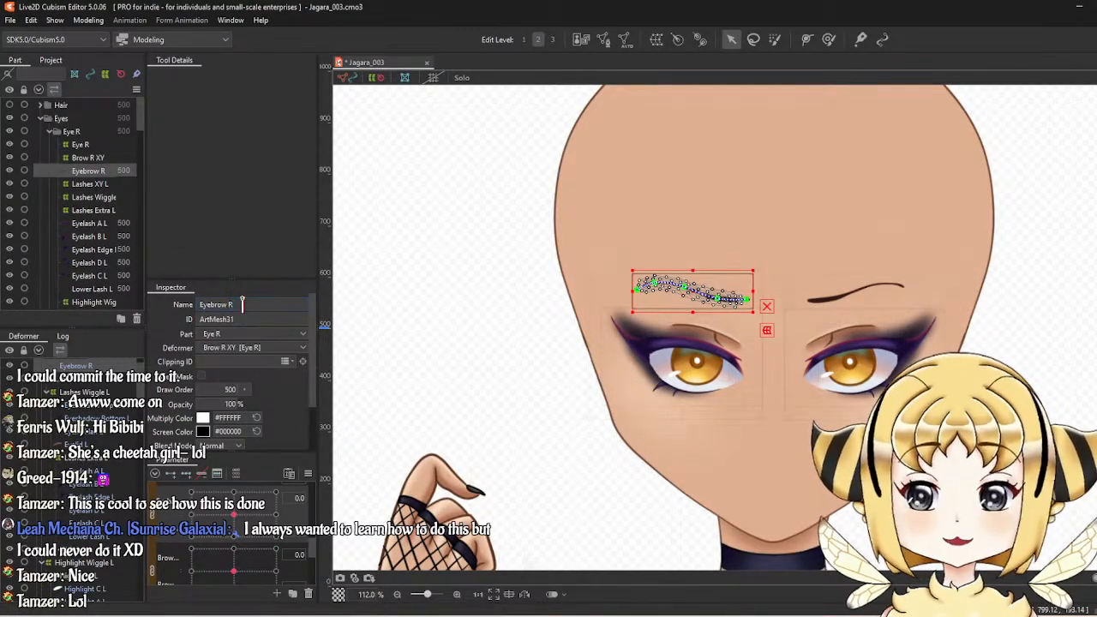
click(120, 185)
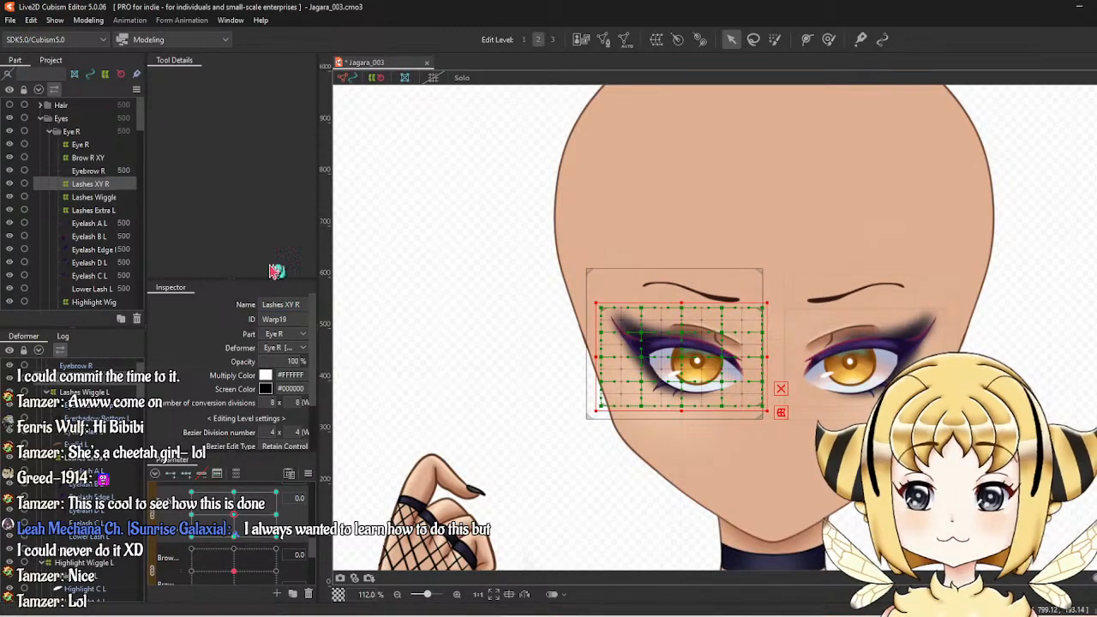
click(95, 197)
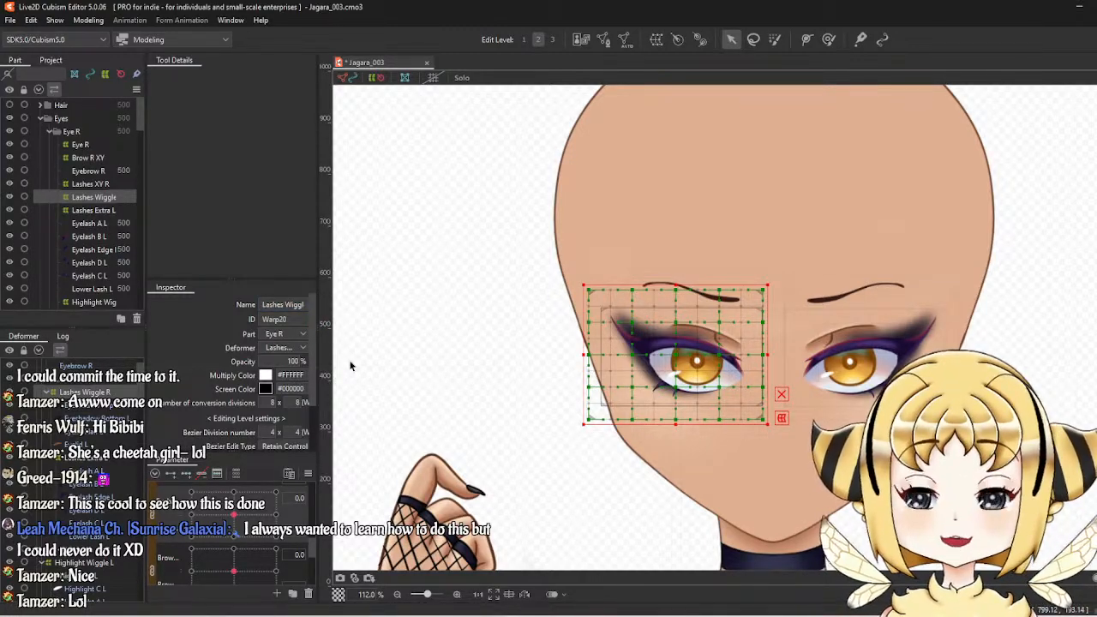
click(101, 211)
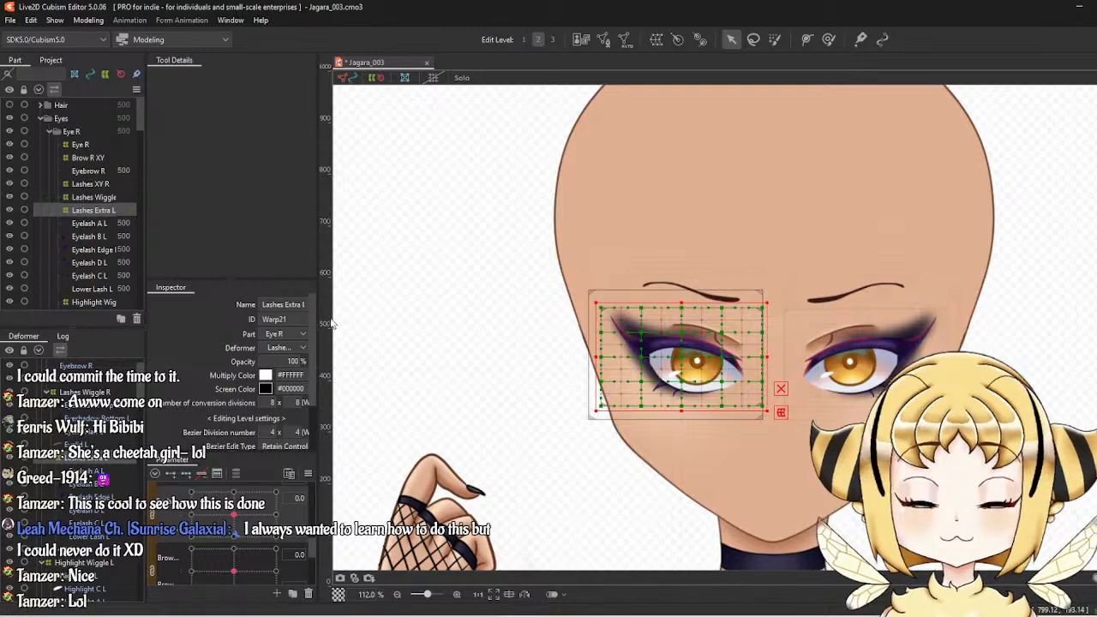
drag(712, 356, 624, 346)
scroll(630, 351, up, 2)
scroll(625, 350, down, 2)
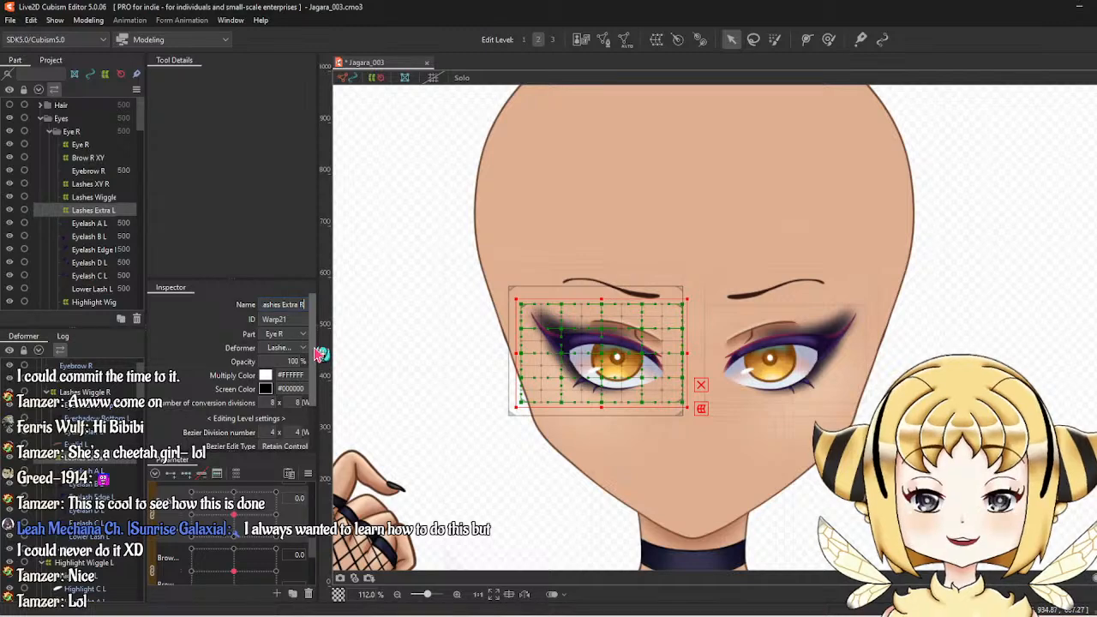
Rename the mirrored lash parts as Eyelash A R, Eyelash B R, Eyelash Edge R, Eyelash D R, Eyelash C R and Lower Lash R.
click(115, 225)
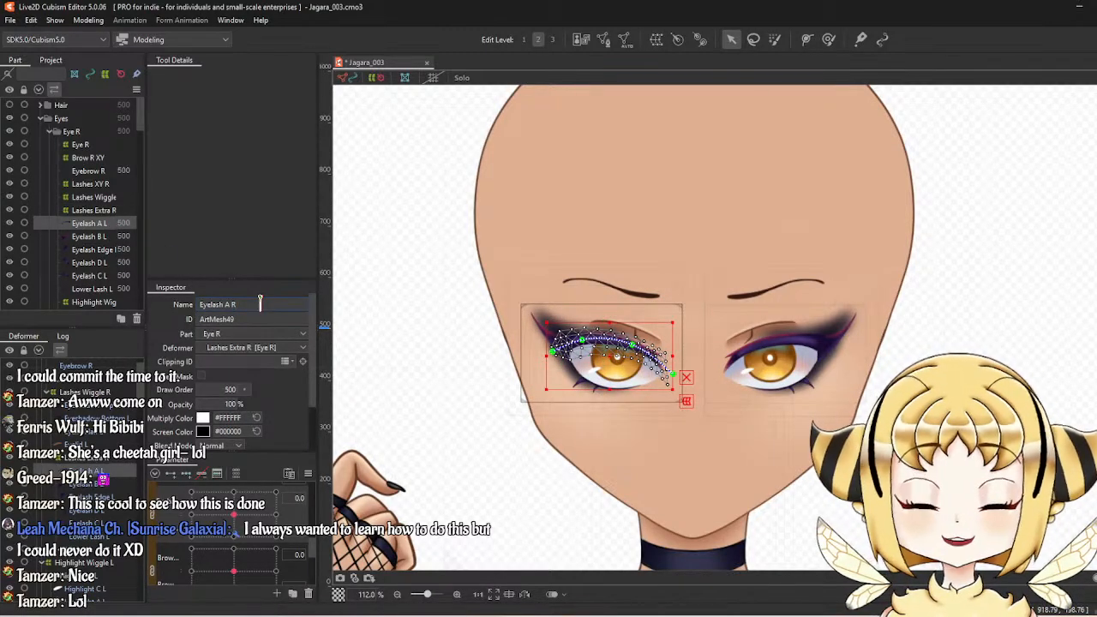
click(91, 237)
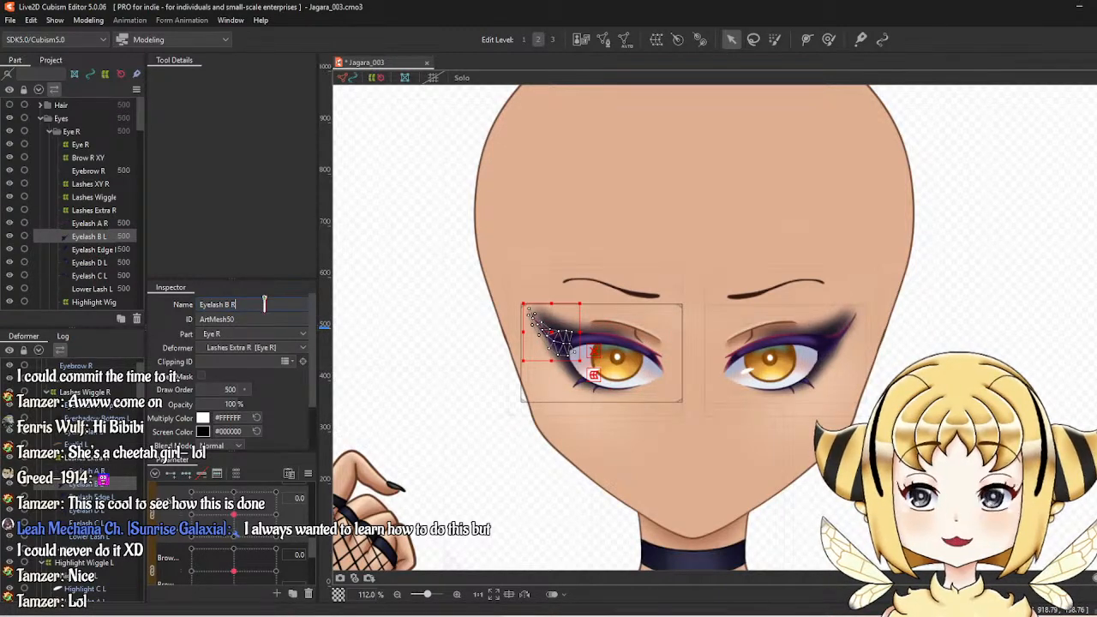
click(102, 250)
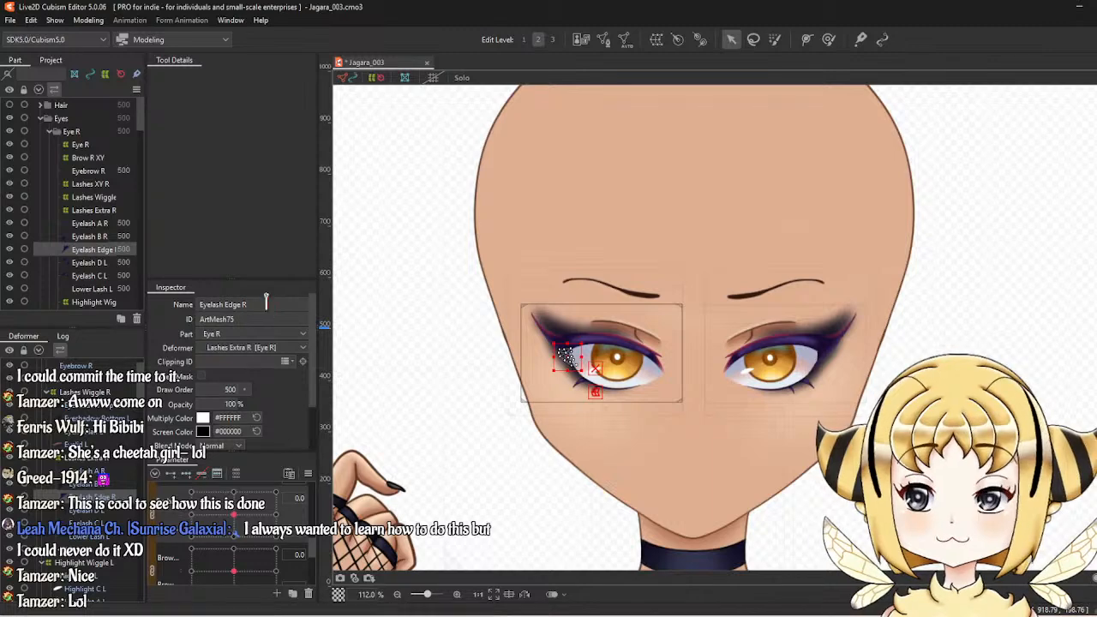
click(126, 263)
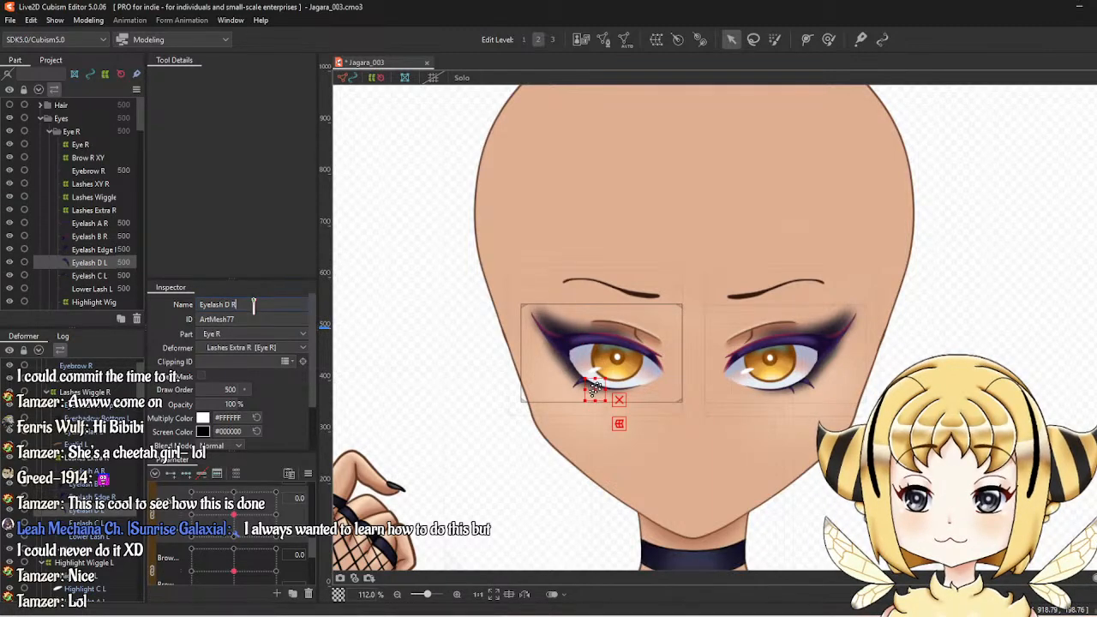
click(89, 275)
click(255, 305)
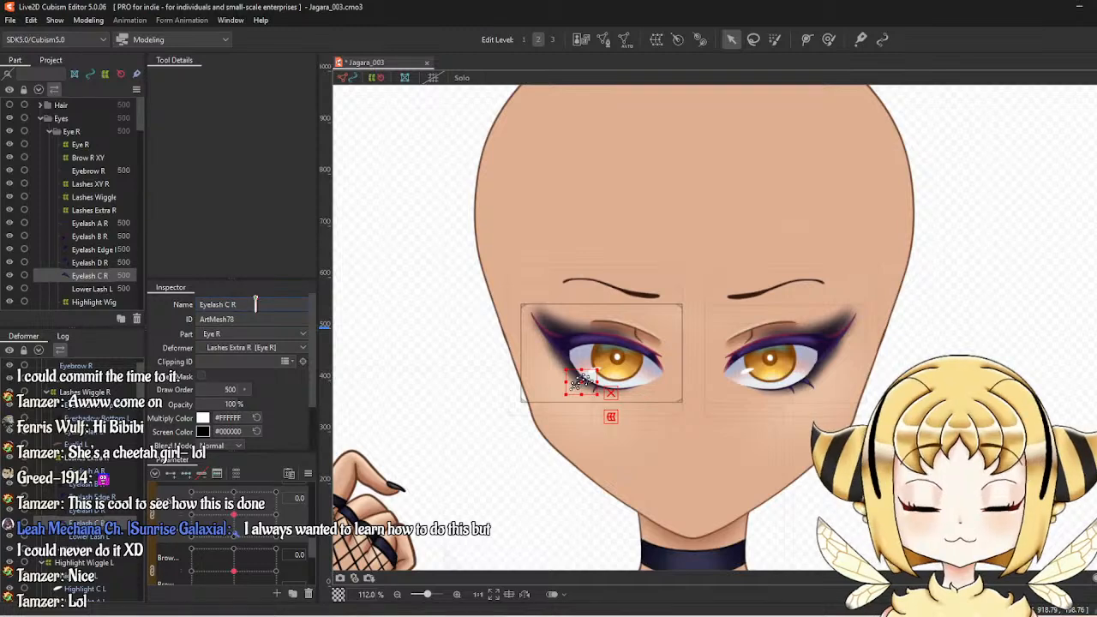
click(108, 291)
double_click(255, 305)
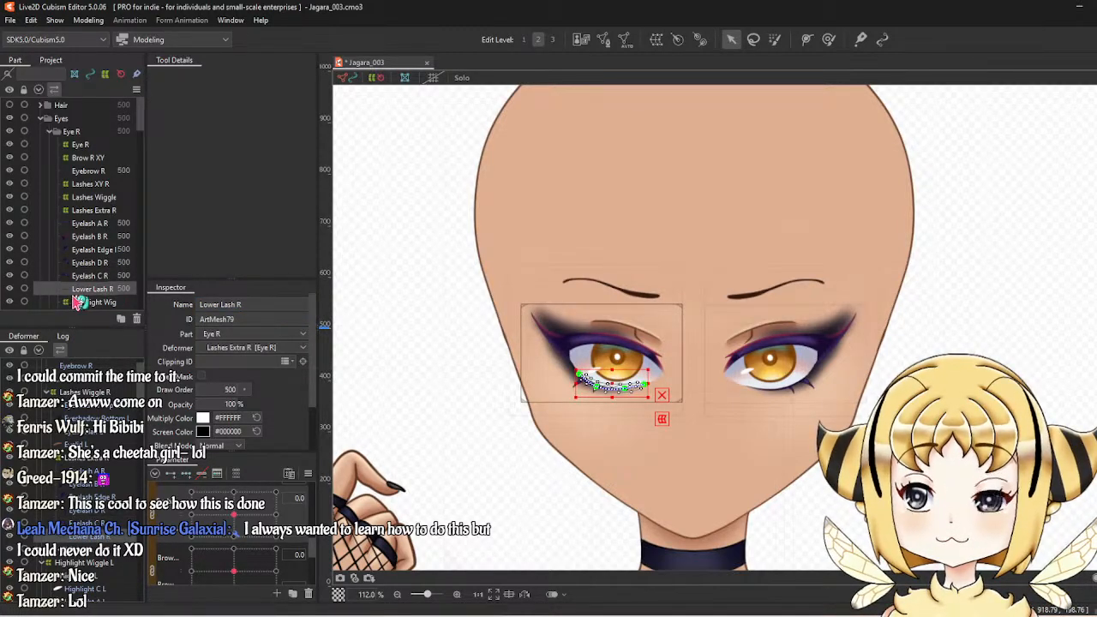
Rename the right eye's two mirrored highlight deformers as Highlight Wiggle R and Highlights R.
scroll(95, 282, down, 2)
click(110, 268)
click(116, 254)
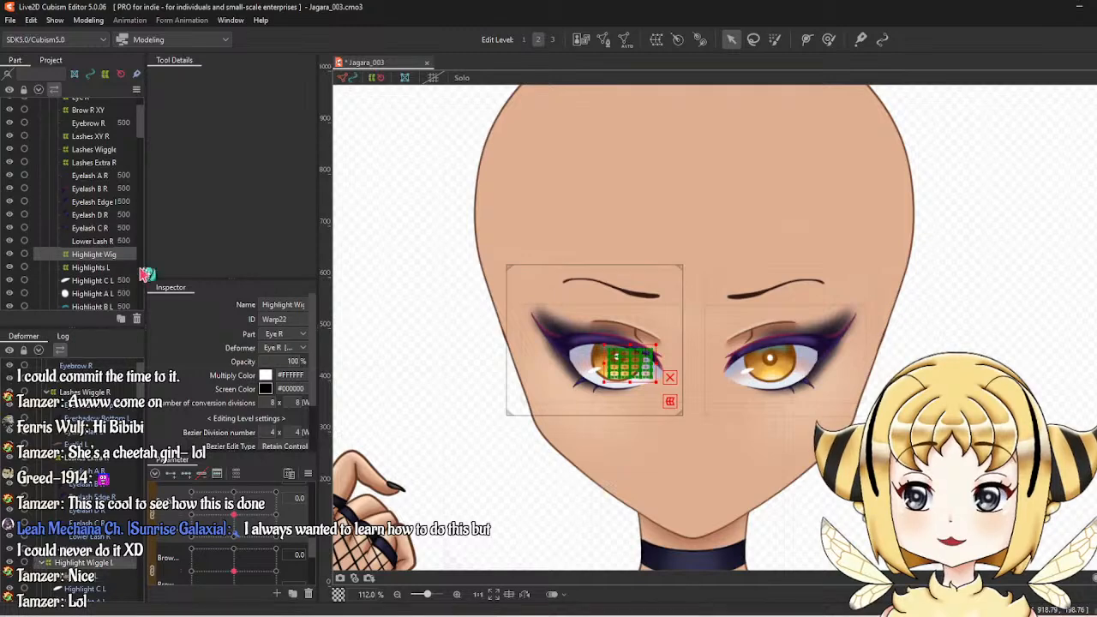
click(277, 307)
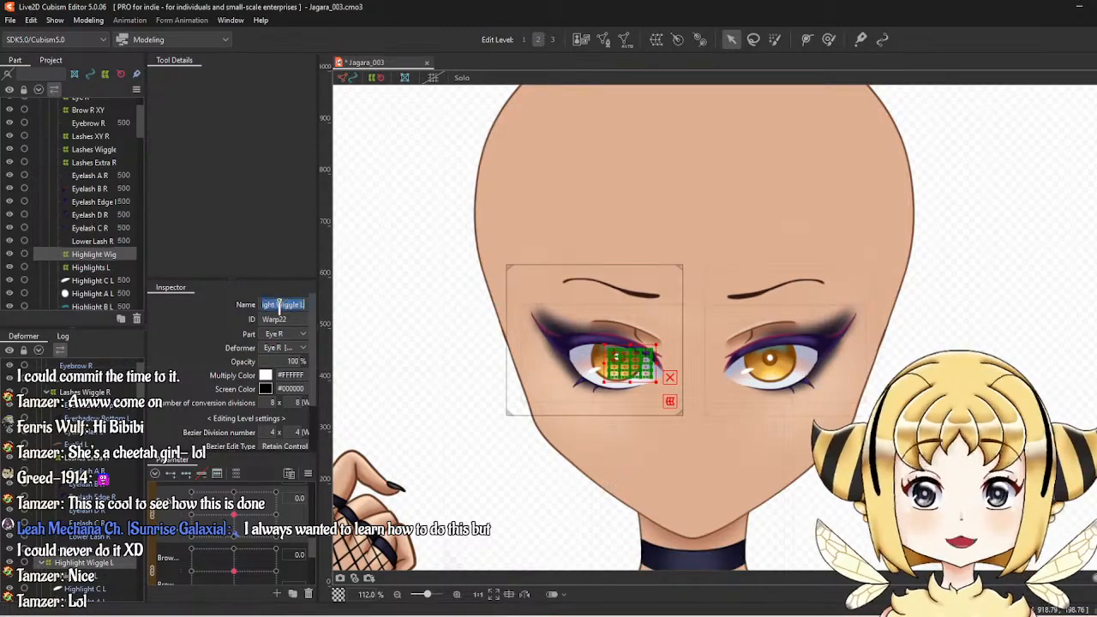
click(303, 305)
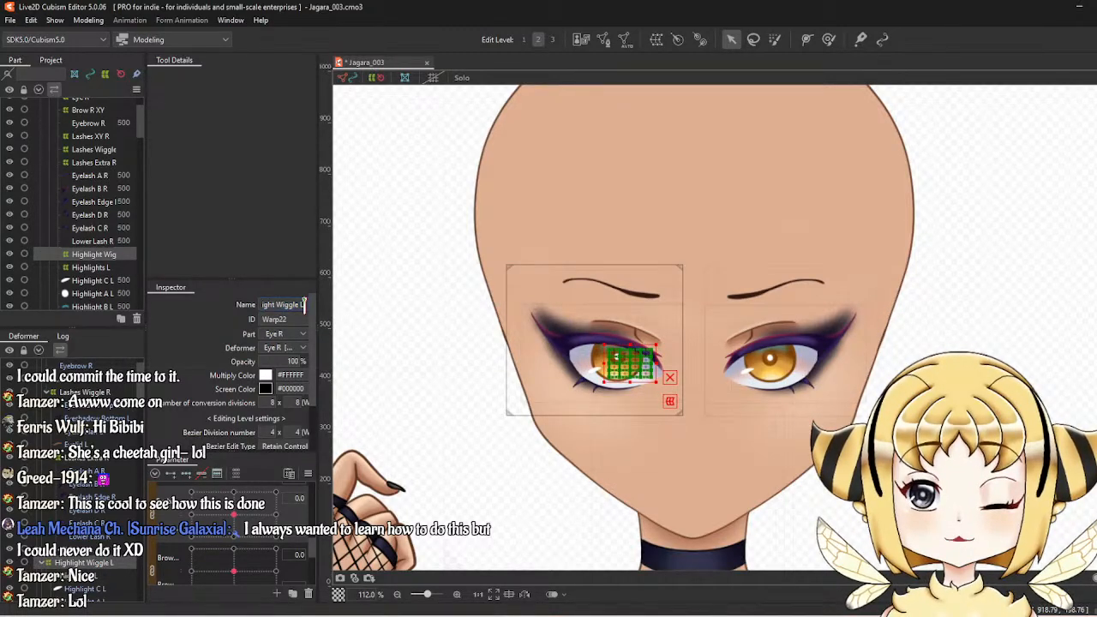
key(BackSpace)
text(R)
key(Return)
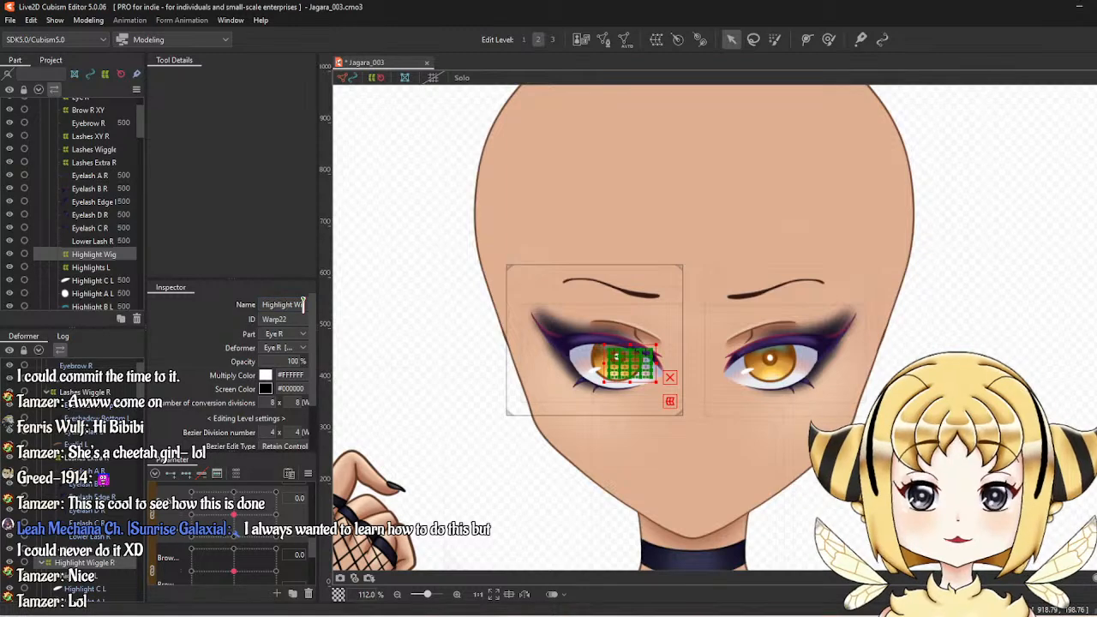
click(112, 267)
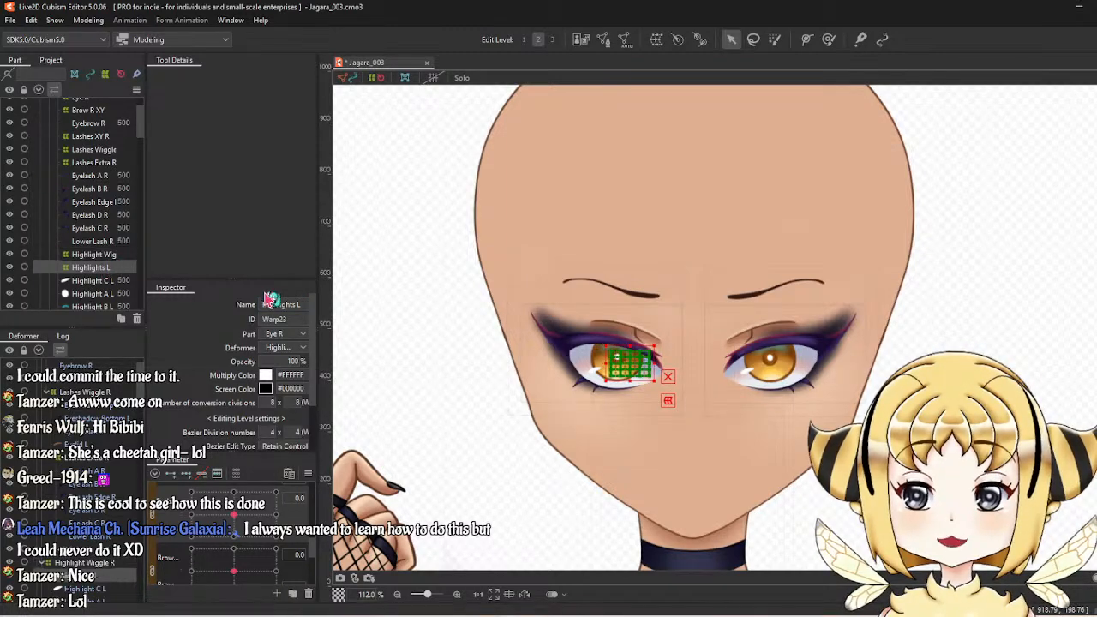
drag(263, 304, 274, 300)
click(298, 304)
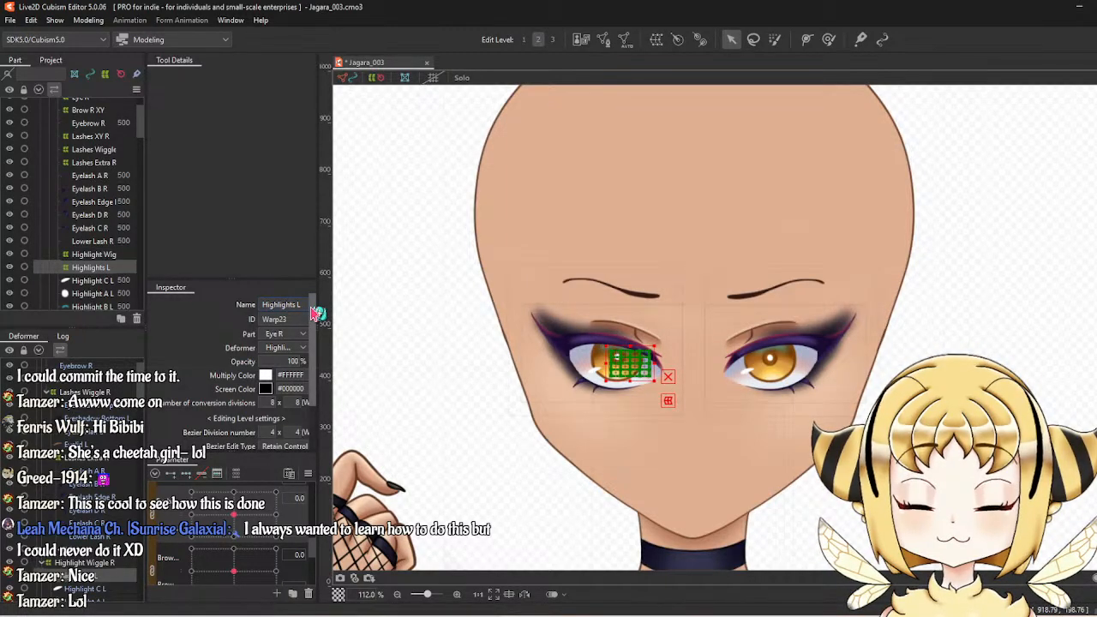
key(BackSpace)
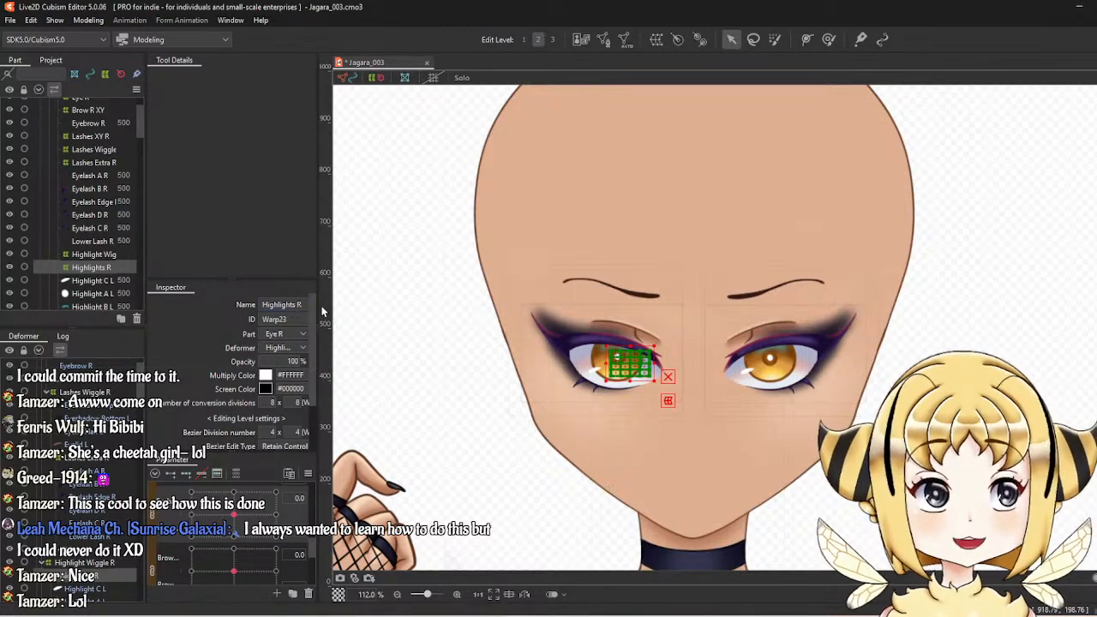
Rename the right eye's Highlight C L and Highlight A L parts as Highlight C R and Highlight A R.
click(86, 280)
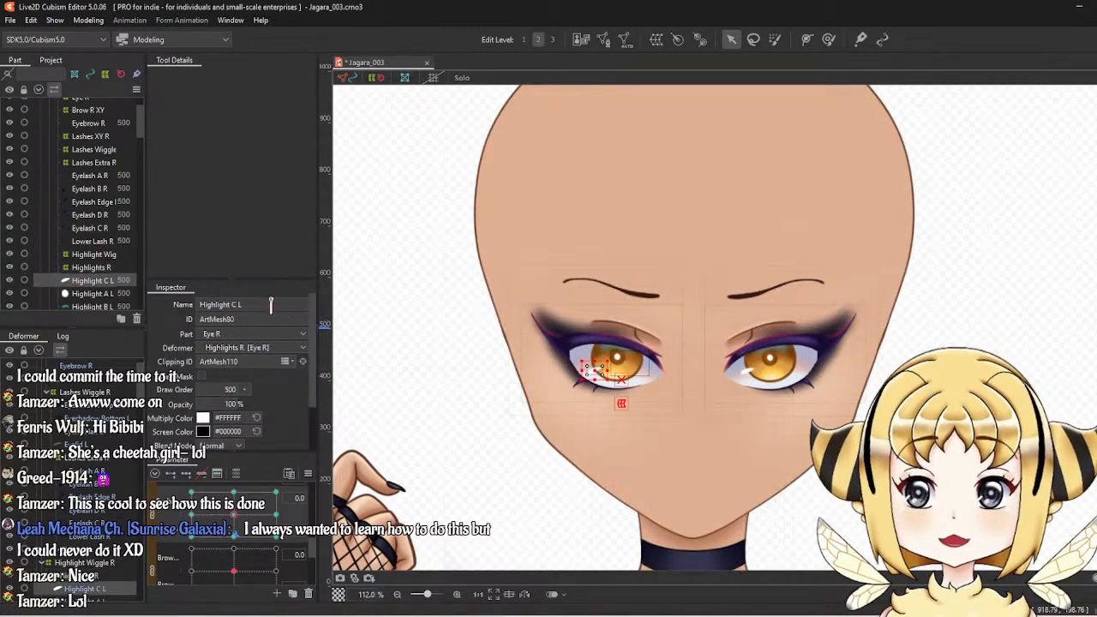
click(271, 304)
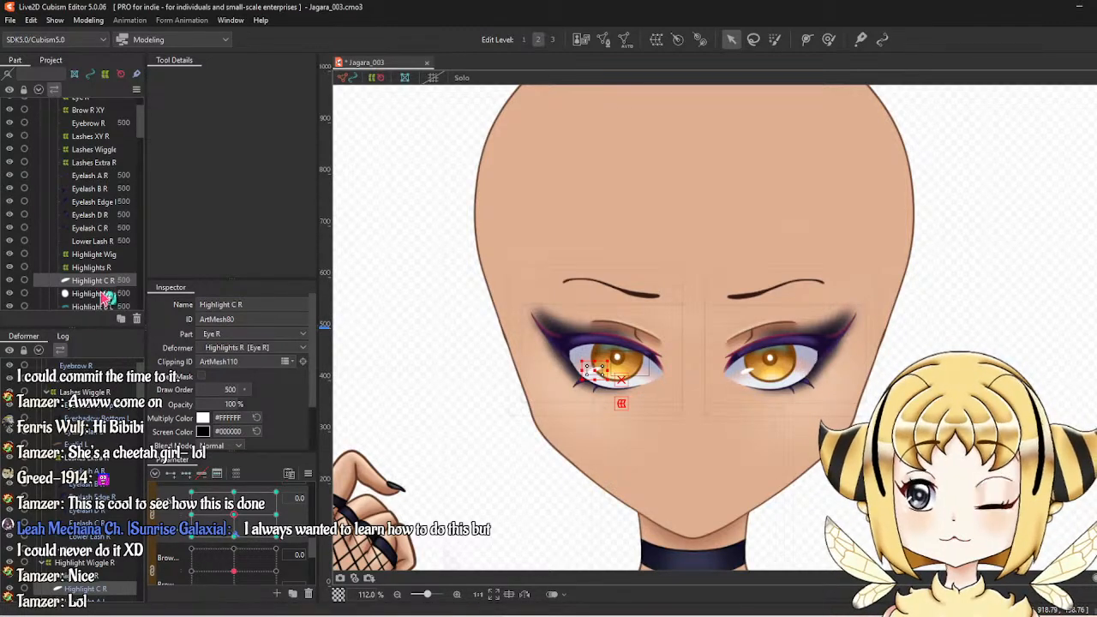
scroll(103, 296, down, 1)
click(110, 245)
click(253, 304)
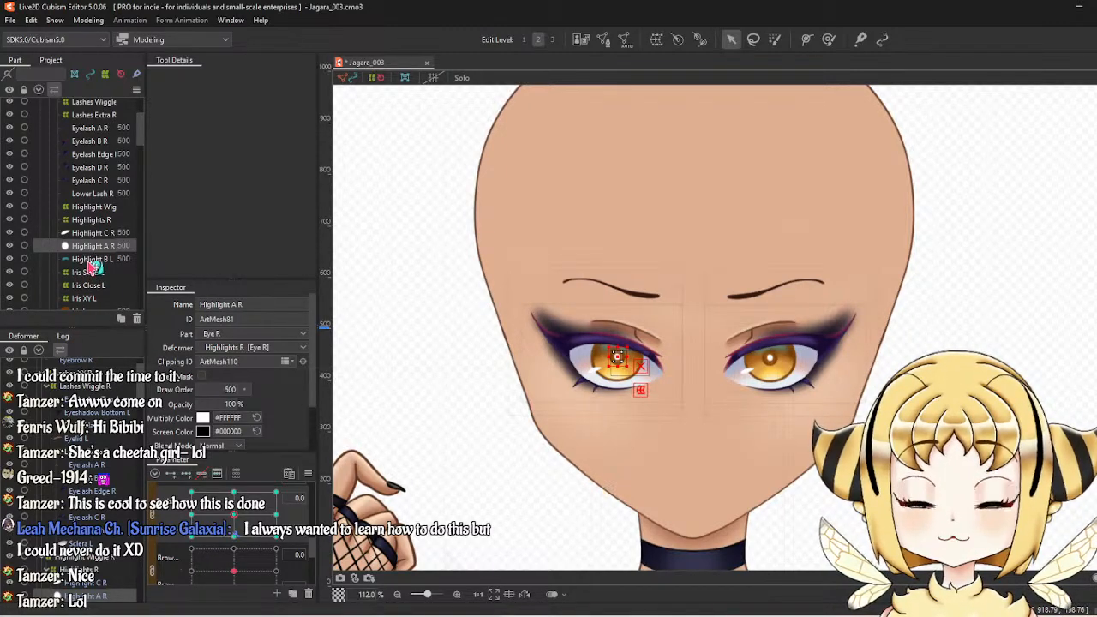
Rename the right eye's mirrored Highlight B L part as Highlight B R.
scroll(93, 270, down, 1)
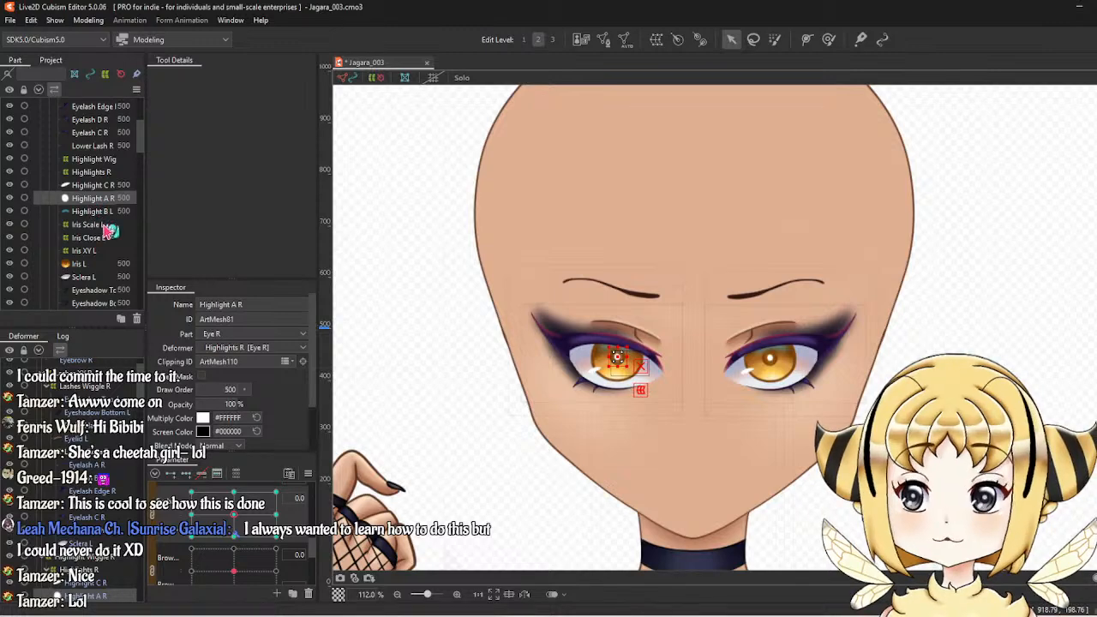
click(107, 212)
click(257, 304)
click(257, 304)
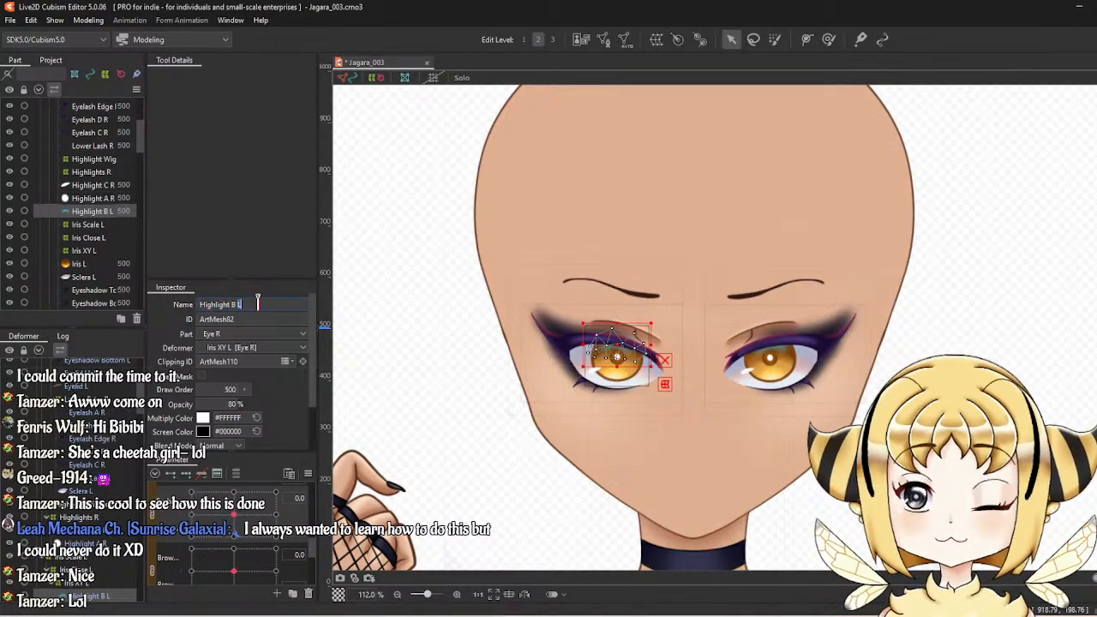
Rename the right eye's three mirrored iris deformers as Iris Scale R, Iris Close R and Iris XY R.
click(88, 223)
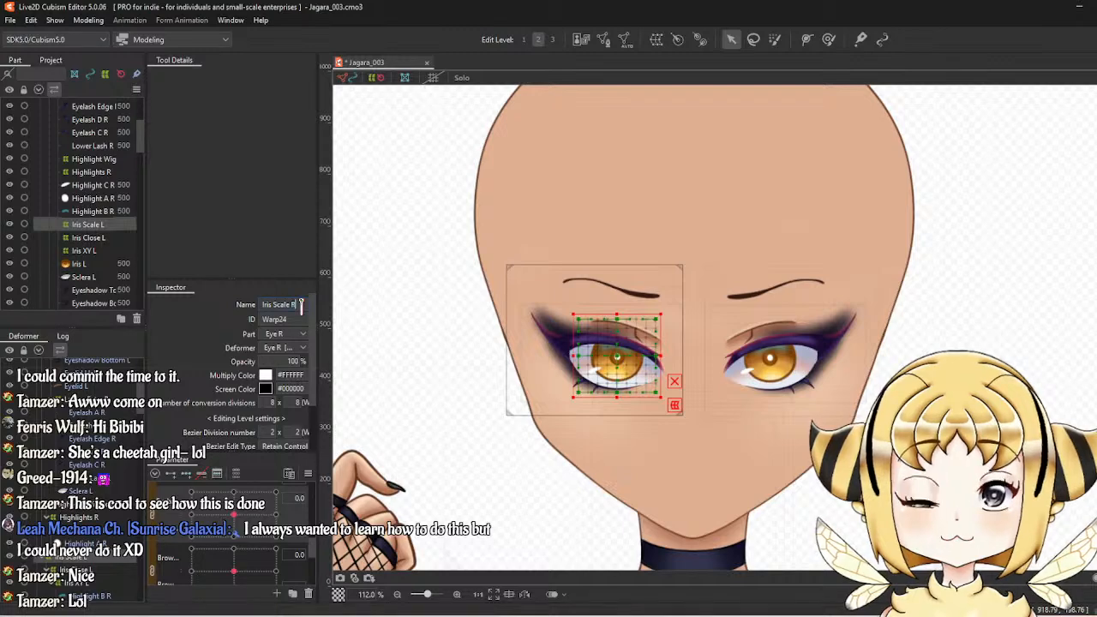
click(88, 238)
double_click(301, 304)
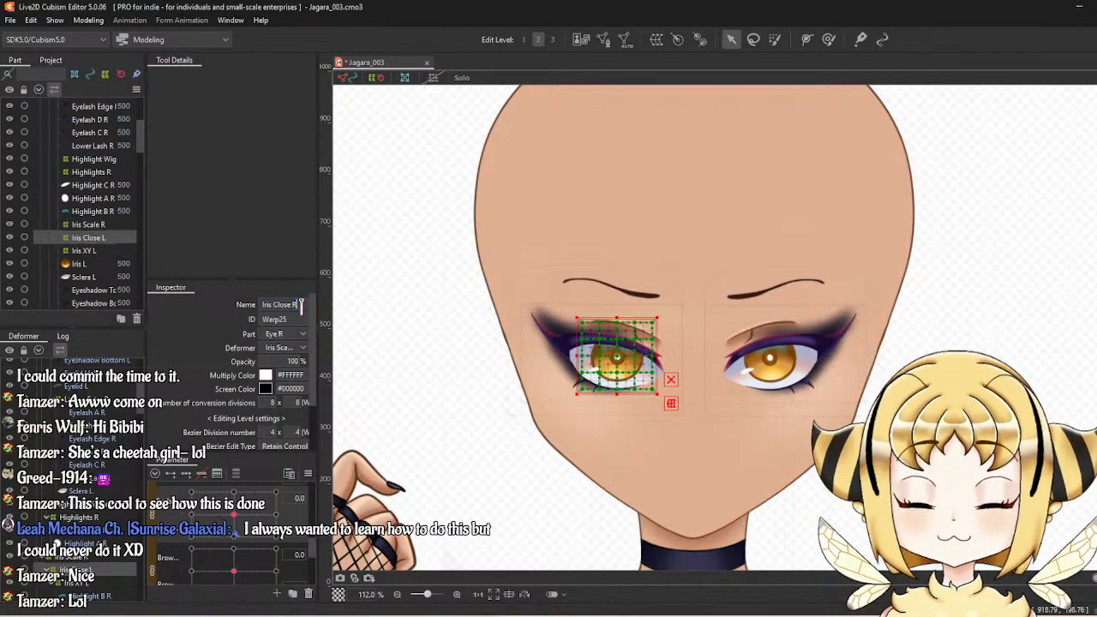
click(95, 250)
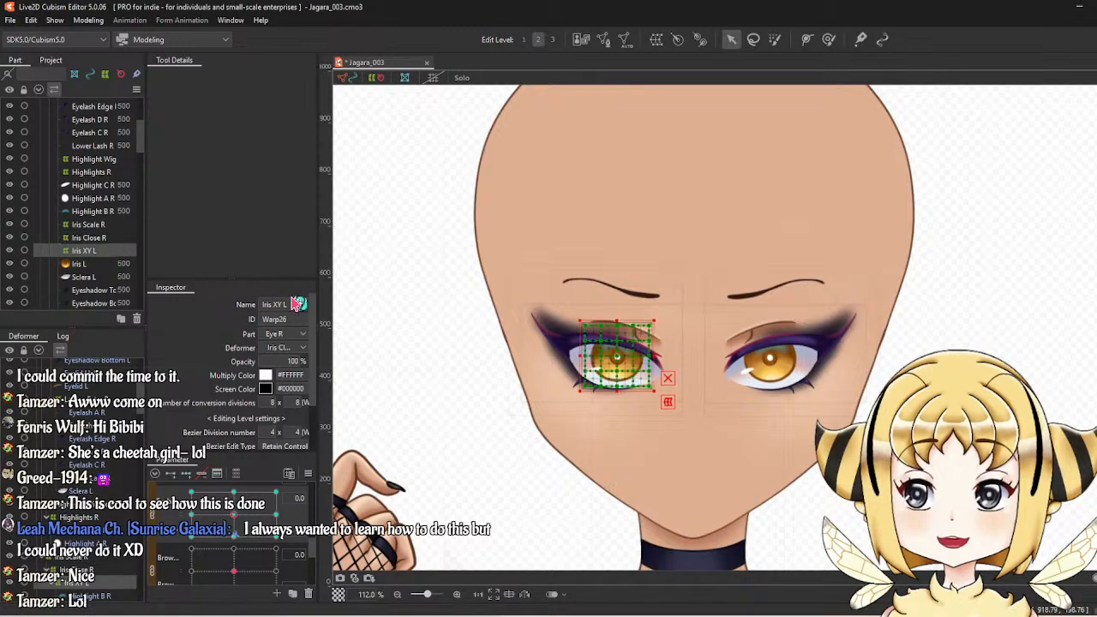
double_click(291, 305)
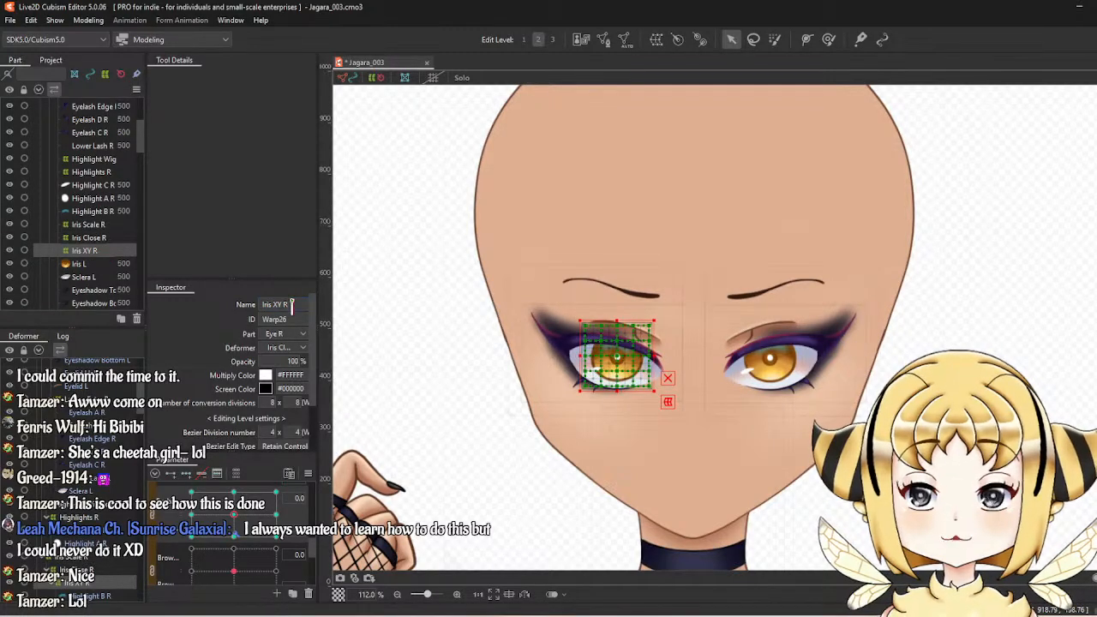
Rename the right eye's iris and sclera parts as Iris R and Sclera R.
click(84, 263)
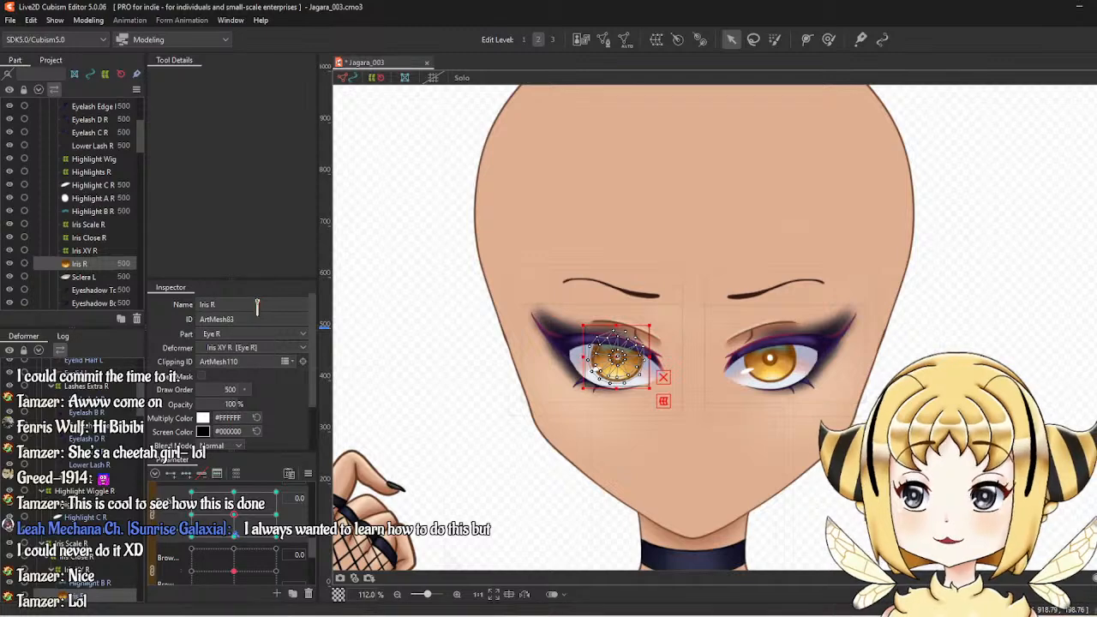
click(83, 277)
double_click(281, 304)
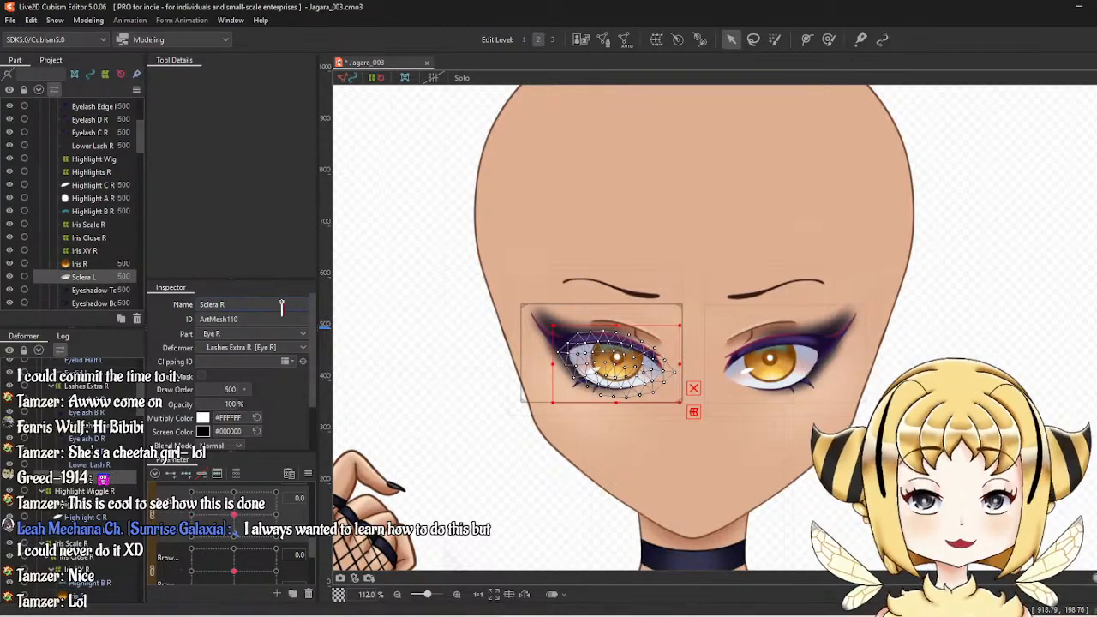
Rename the mirrored eyeshadow and eyelid parts as Eyeshadow Top R, Eyeshadow Bottom R, Eyelid Half R and Eyelid R.
click(128, 290)
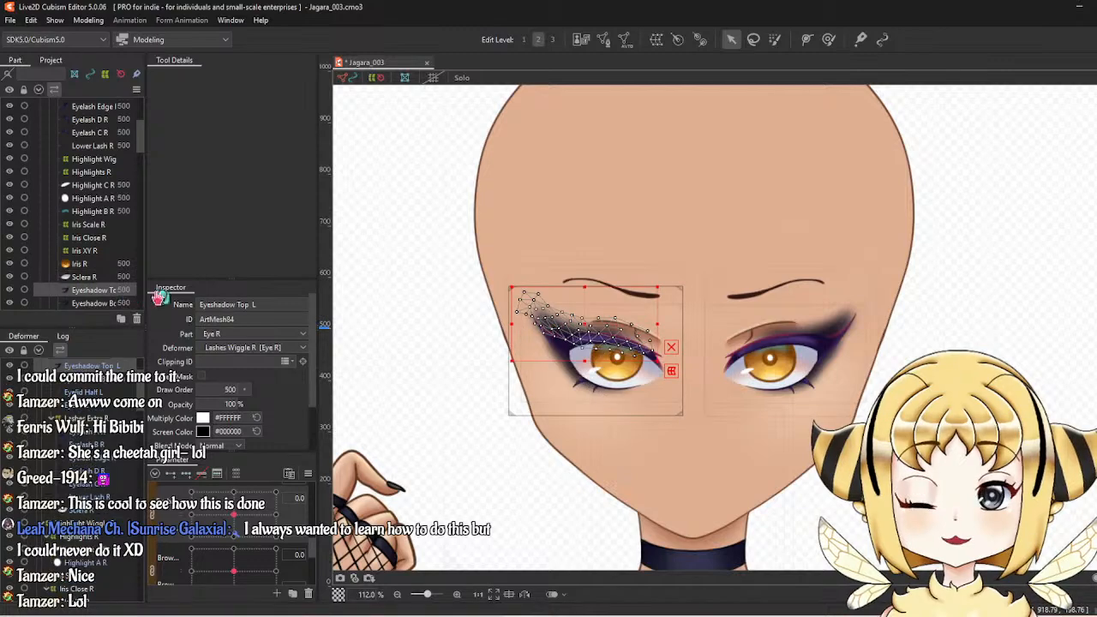
double_click(272, 304)
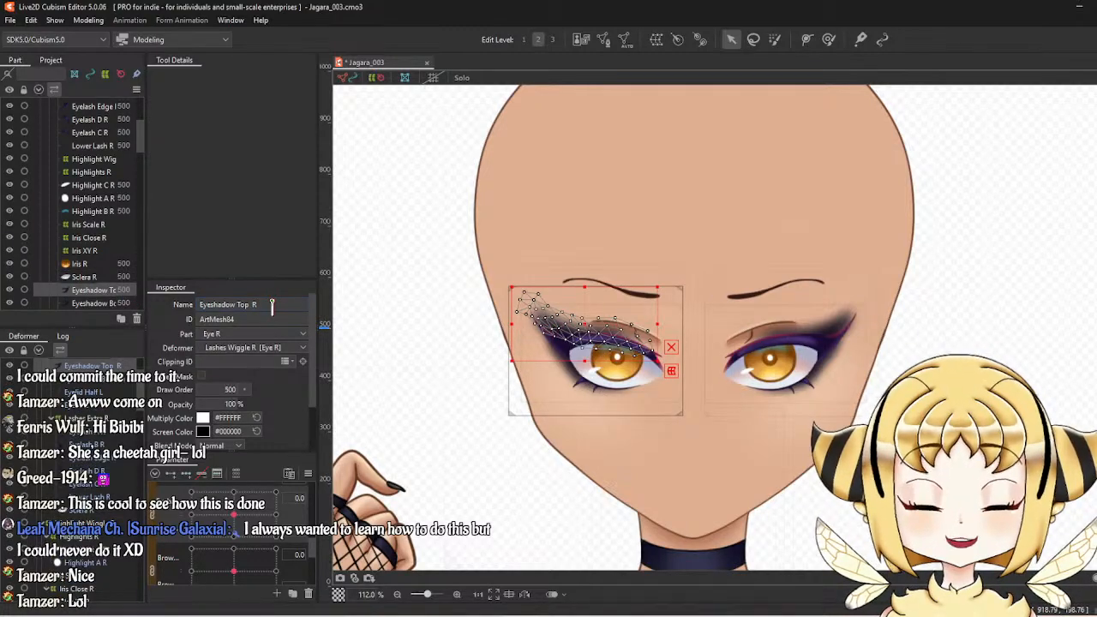
scroll(110, 288, down, 2)
click(101, 256)
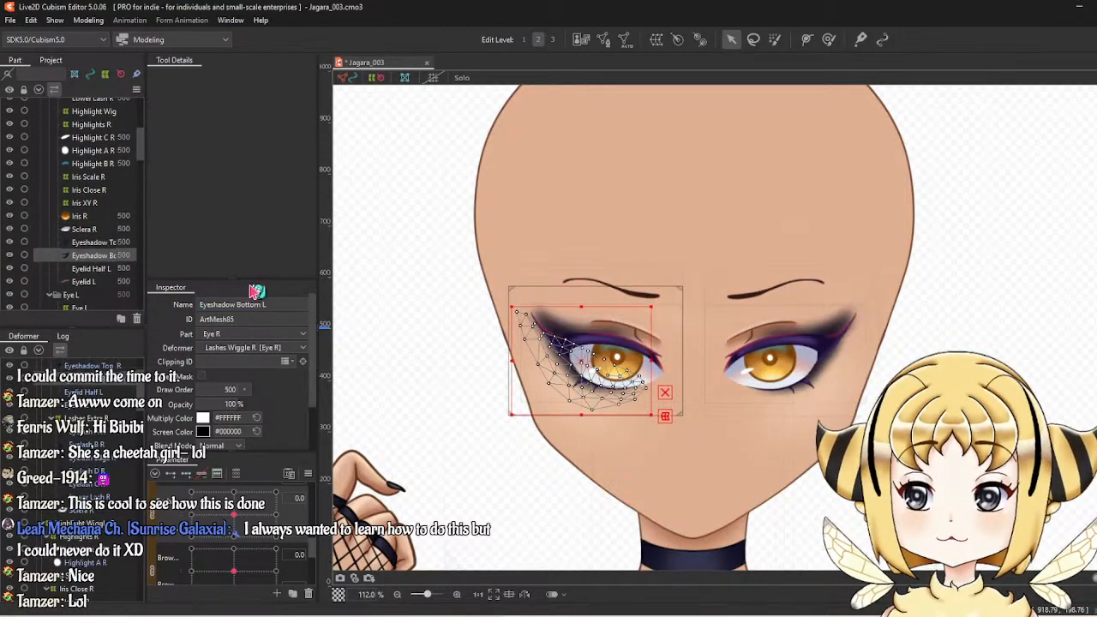
click(275, 304)
double_click(274, 304)
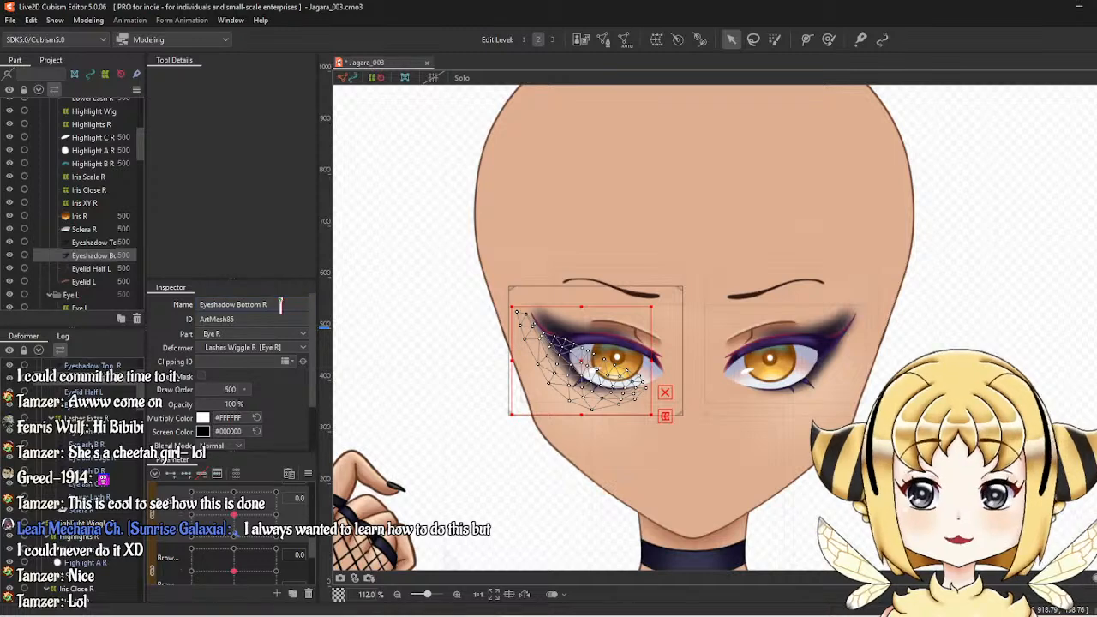
text(R)
click(129, 270)
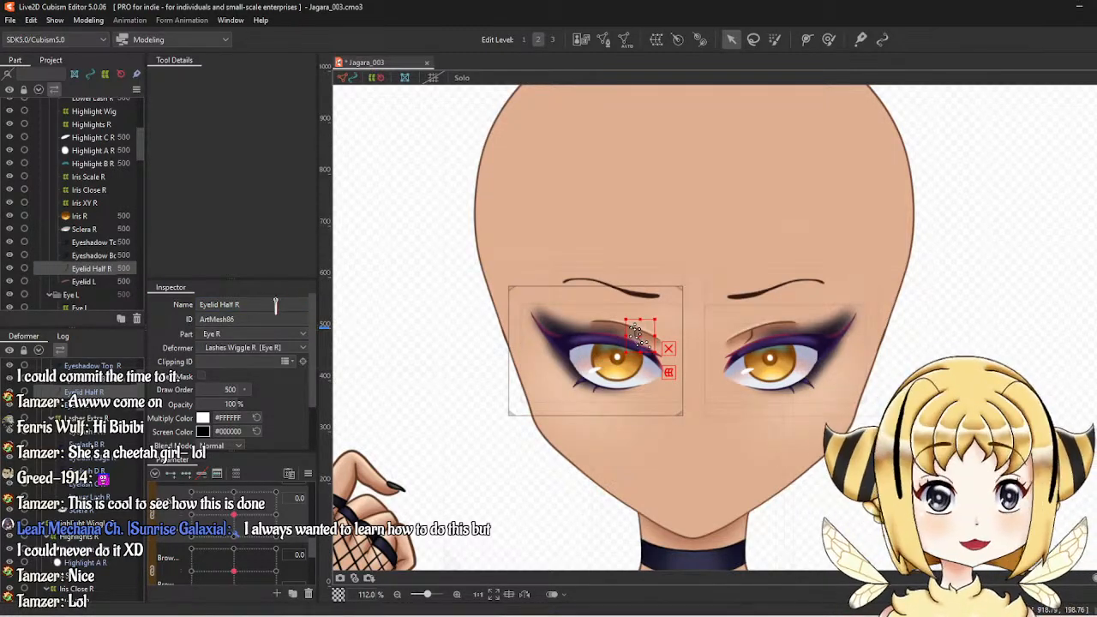
click(76, 281)
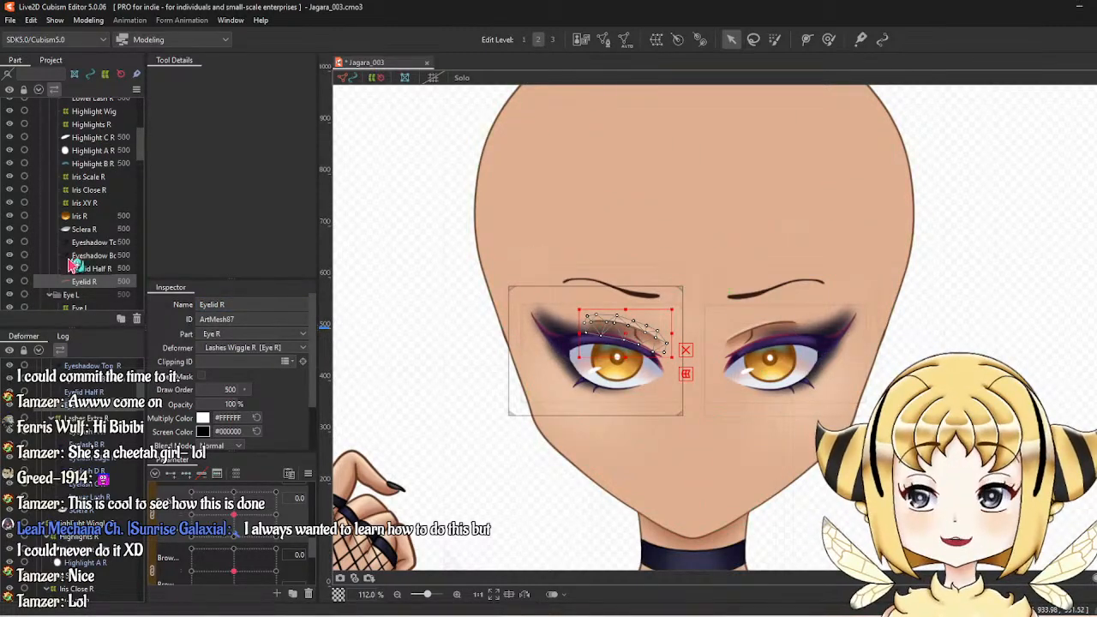
Select all objects keyed to the EyeL Open parameter.
scroll(77, 263, up, 4)
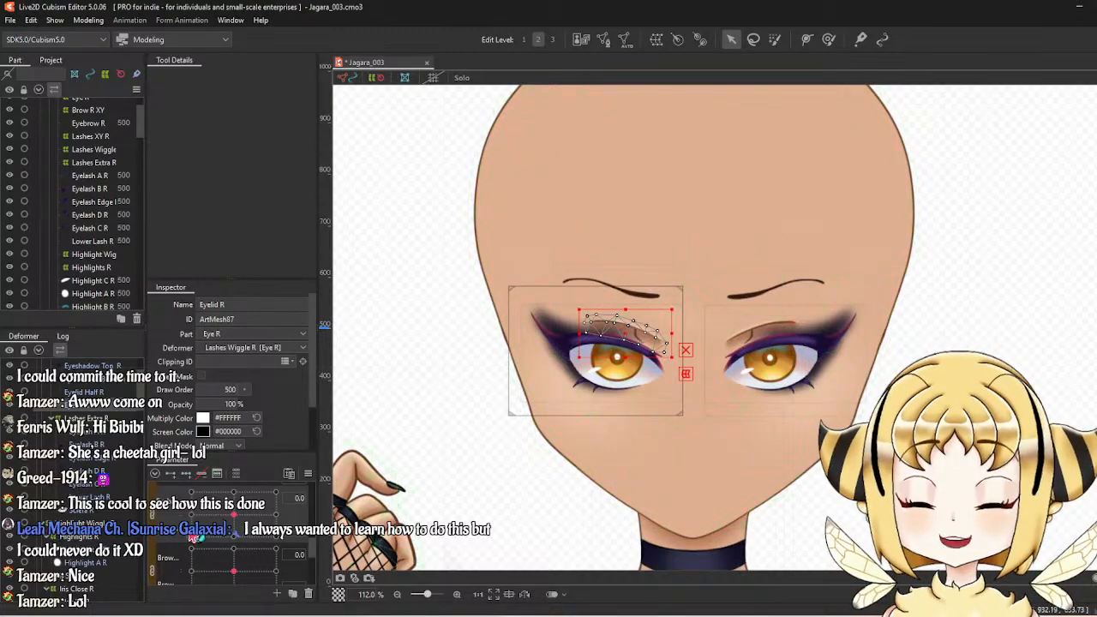
scroll(172, 536, down, 3)
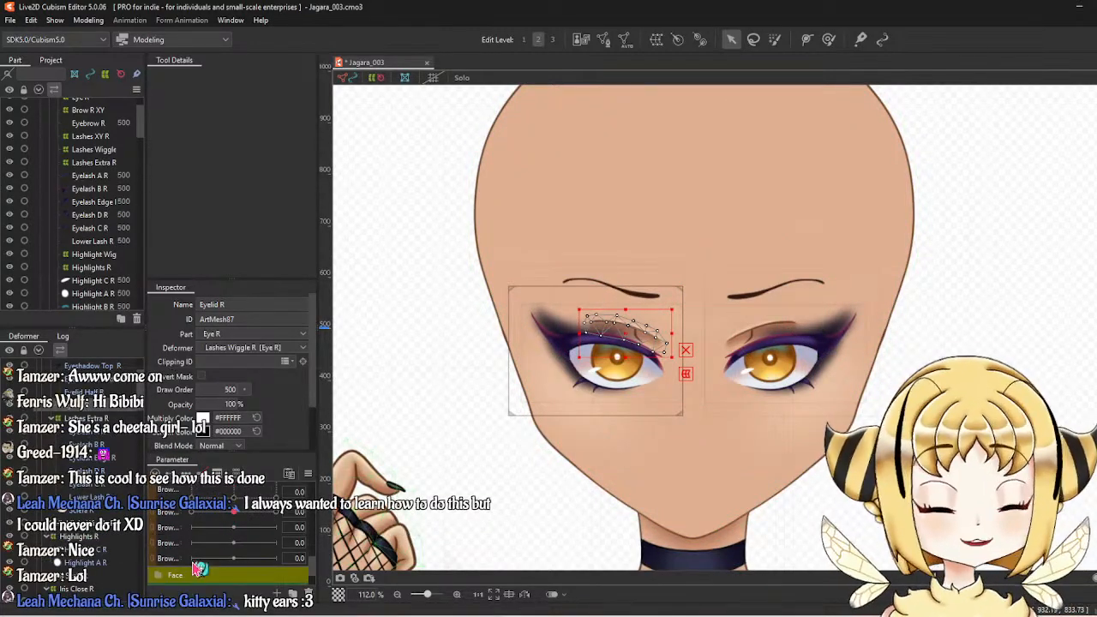
scroll(172, 544, down, 4)
scroll(210, 549, up, 3)
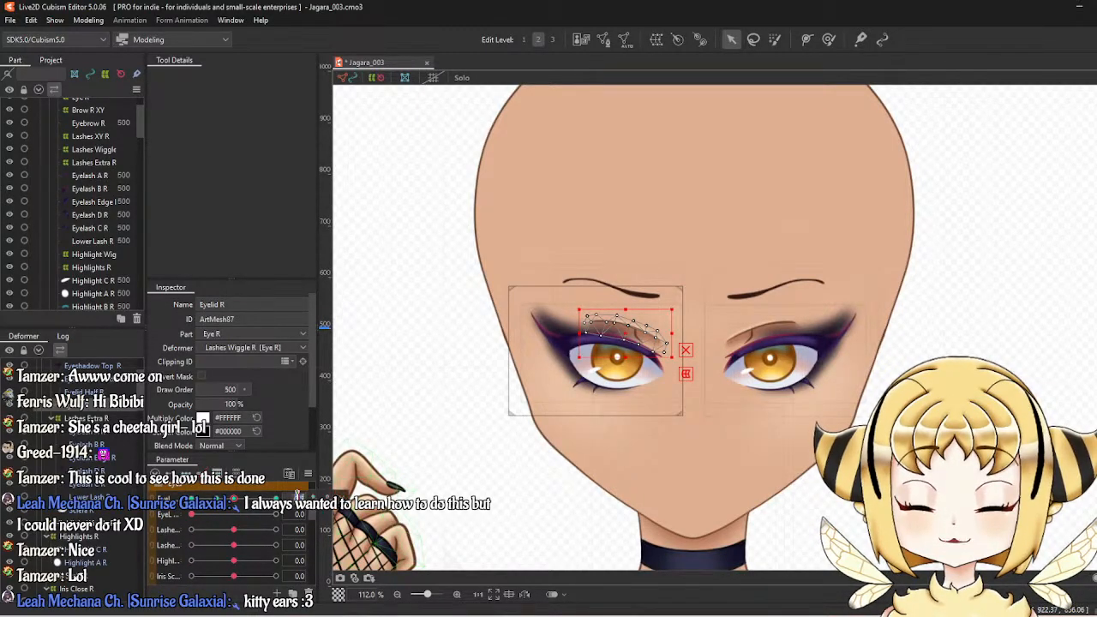
right_click(314, 507)
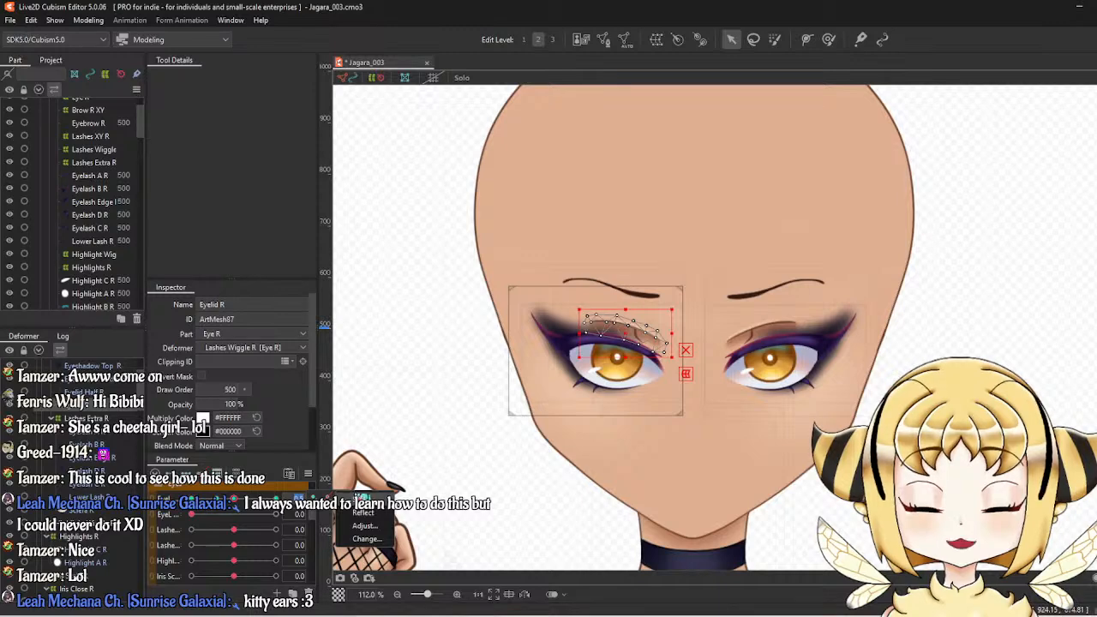
click(360, 500)
Remove all Eye L parts and deformers from the selection, keeping only the Eye R objects selected.
scroll(94, 218, down, 4)
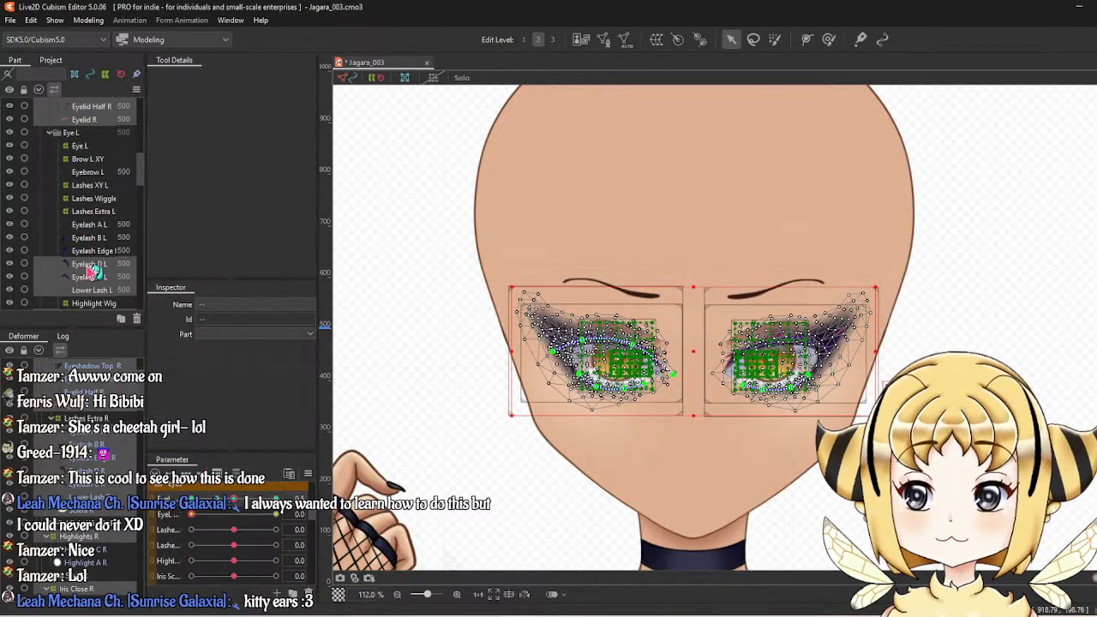
scroll(94, 279, down, 3)
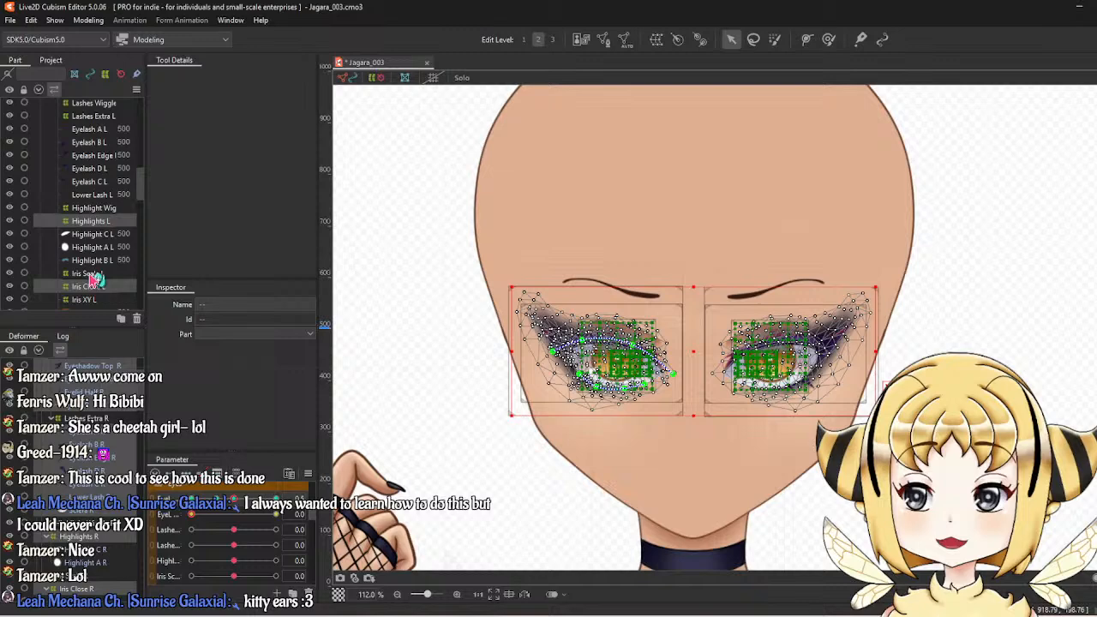
ctrl+click(103, 221)
ctrl+click(96, 286)
scroll(96, 283, down, 3)
ctrl+click(97, 232)
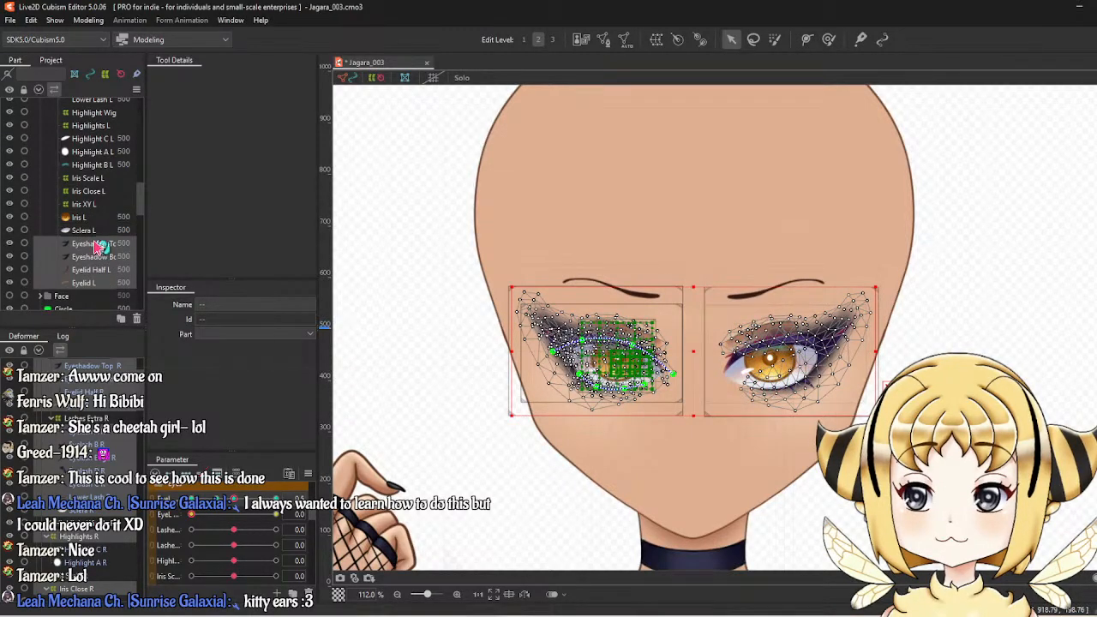
ctrl+click(99, 244)
ctrl+click(101, 256)
ctrl+click(101, 269)
ctrl+click(101, 281)
Change the selected right-eye objects' parameter from EyeL Open to EyeR Open.
scroll(100, 269, up, 5)
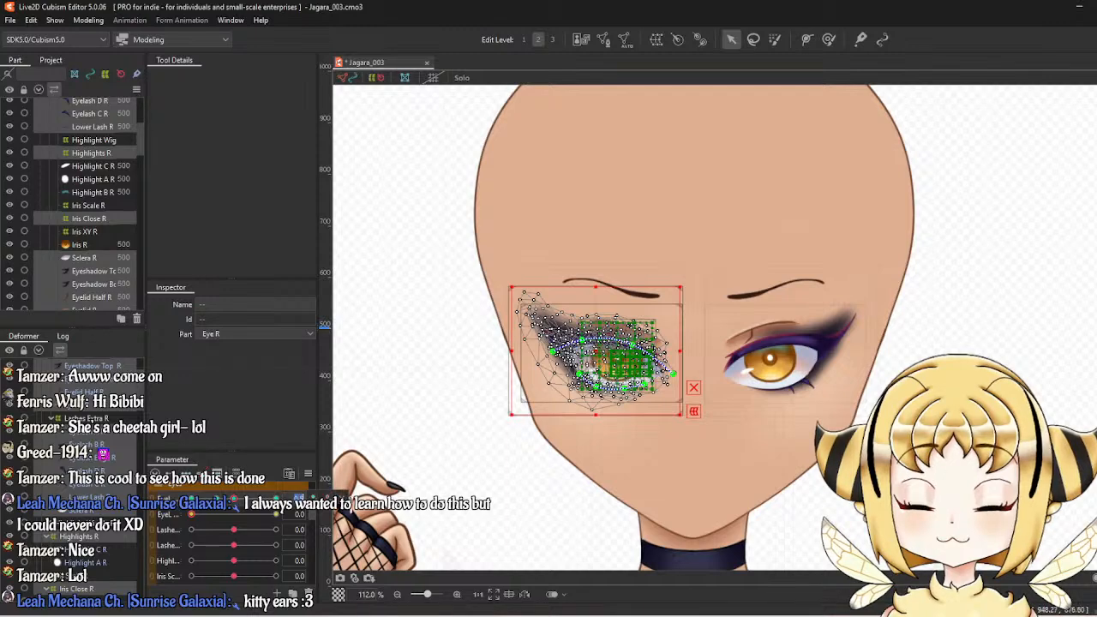
click(343, 499)
click(371, 539)
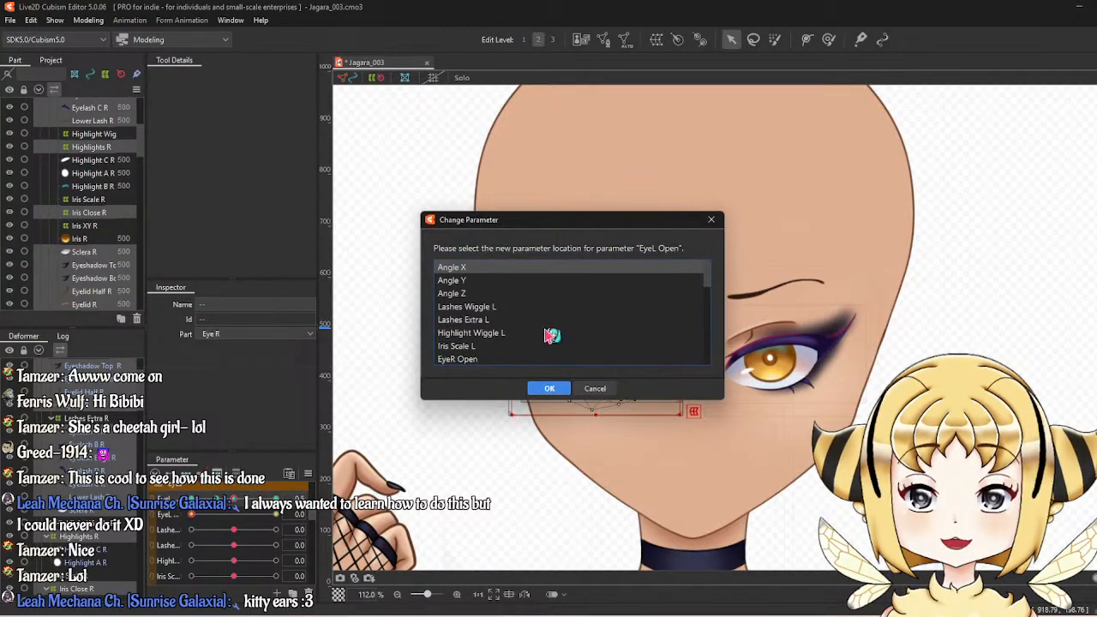
scroll(469, 325, down, 1)
click(480, 316)
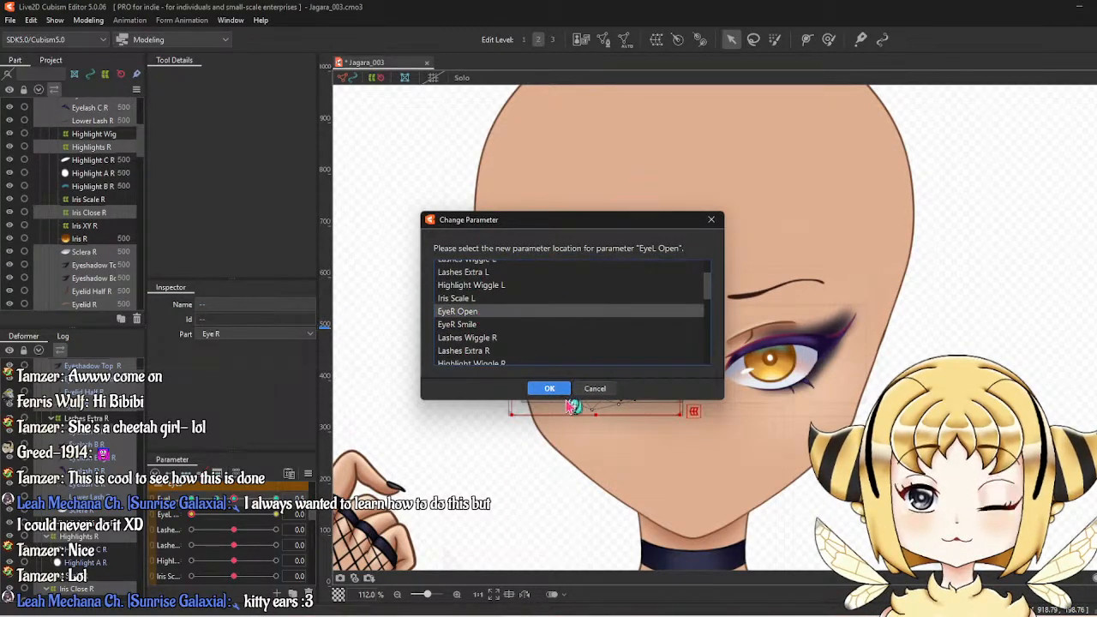
click(557, 389)
Set EyeR Open to 0.5 and check the right eye's Highlights R deformer at that value.
scroll(199, 545, down, 1)
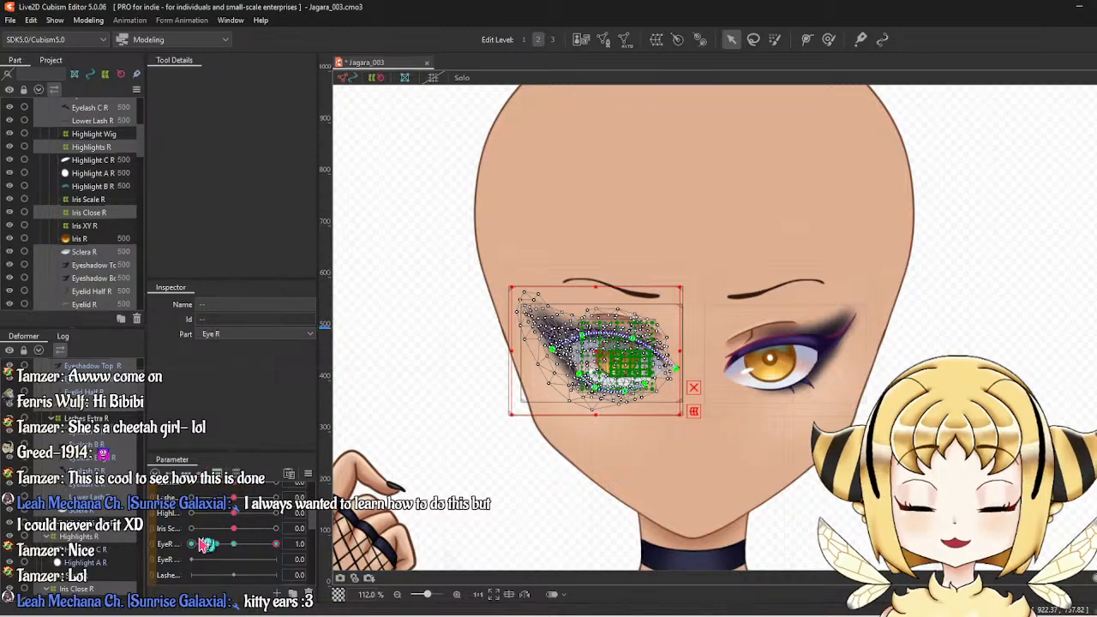
drag(257, 546, 233, 544)
scroll(85, 191, up, 5)
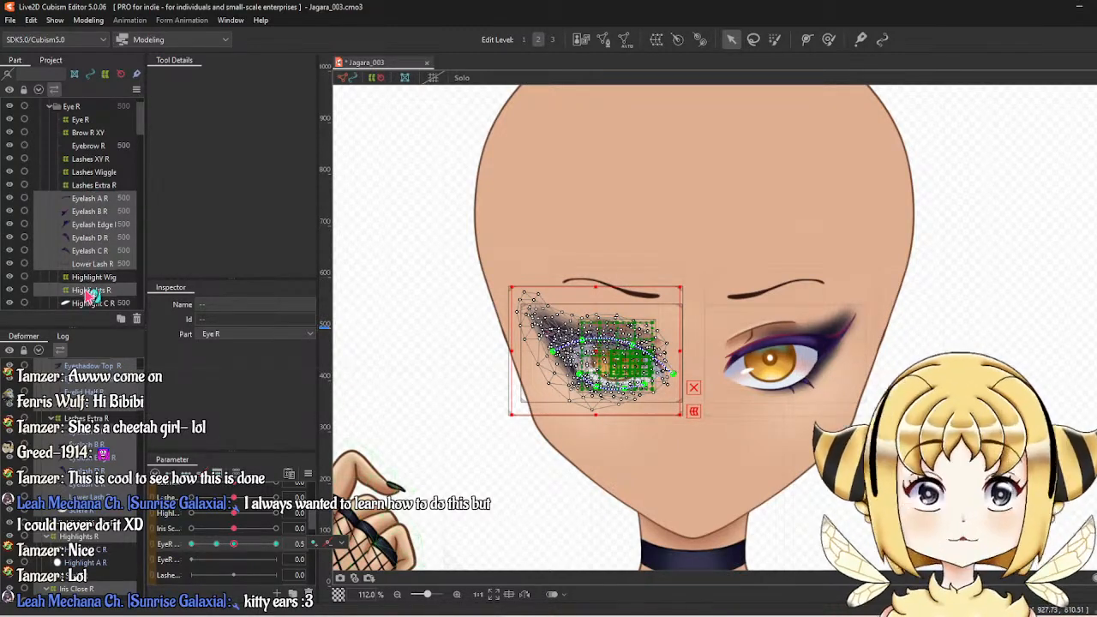
click(90, 290)
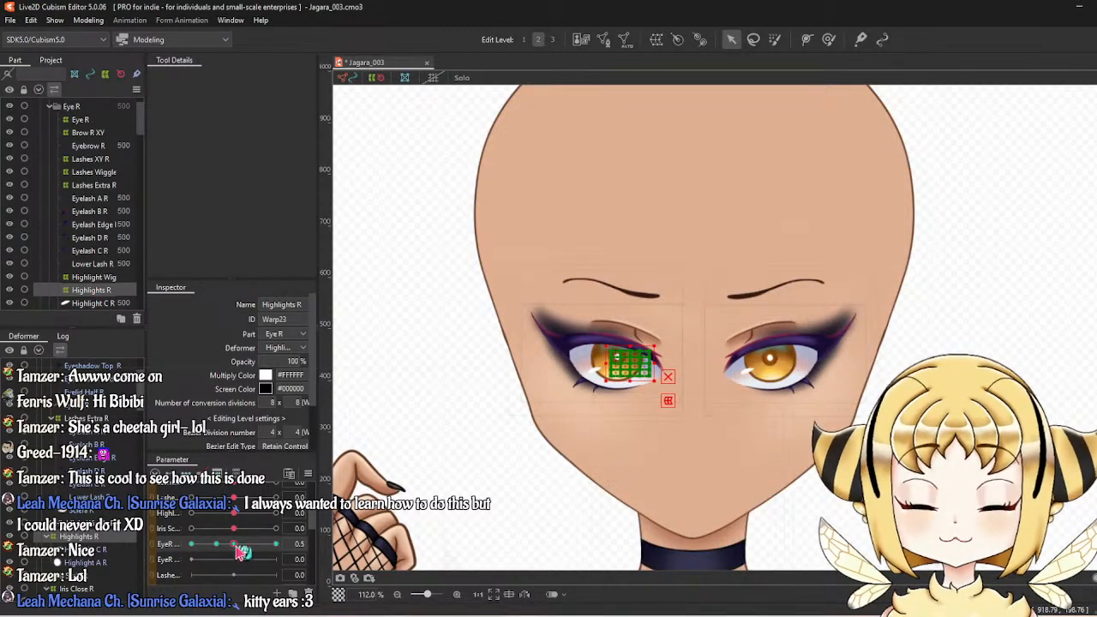
mouse_move(233, 545)
mouse_down()
mouse_move(299, 541)
mouse_move(183, 541)
mouse_move(285, 539)
mouse_move(244, 549)
mouse_up()
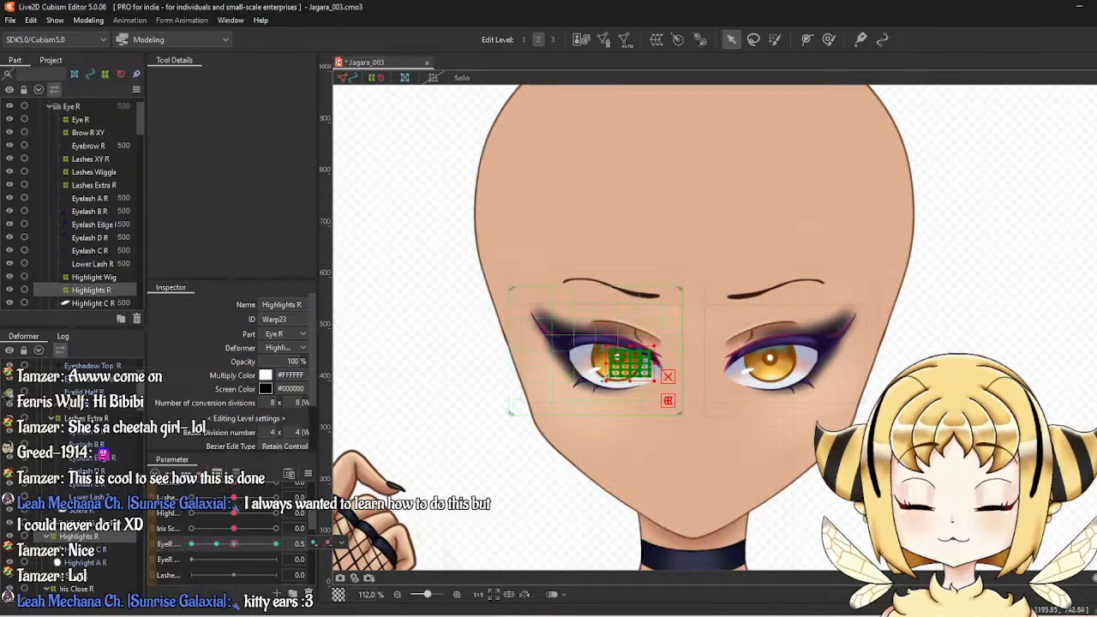
scroll(638, 368, up, 6)
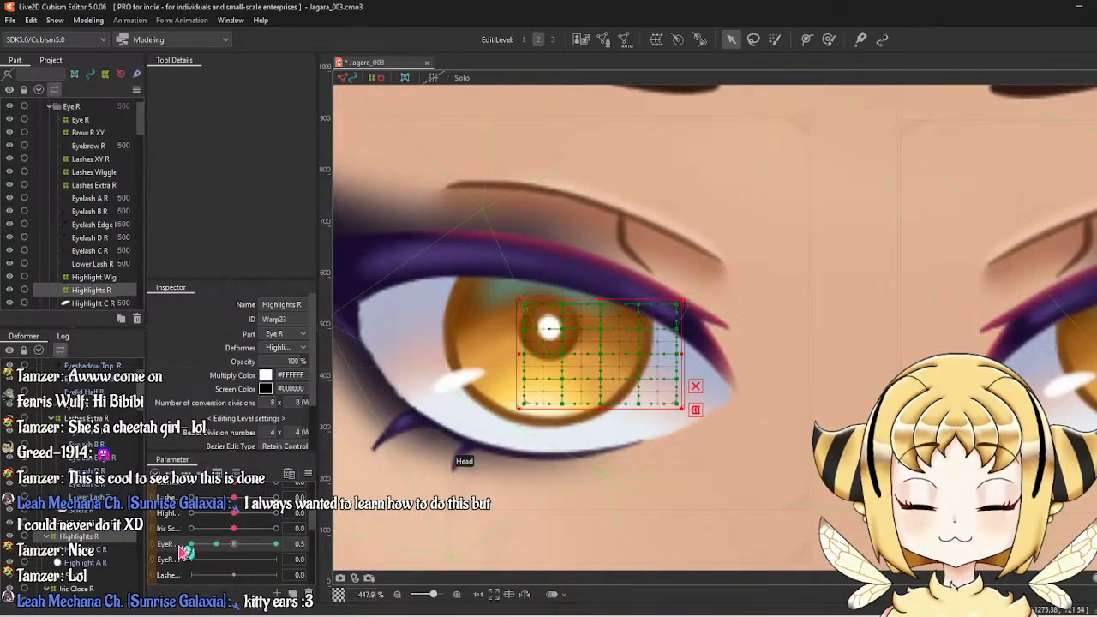
right_click(183, 553)
click(240, 559)
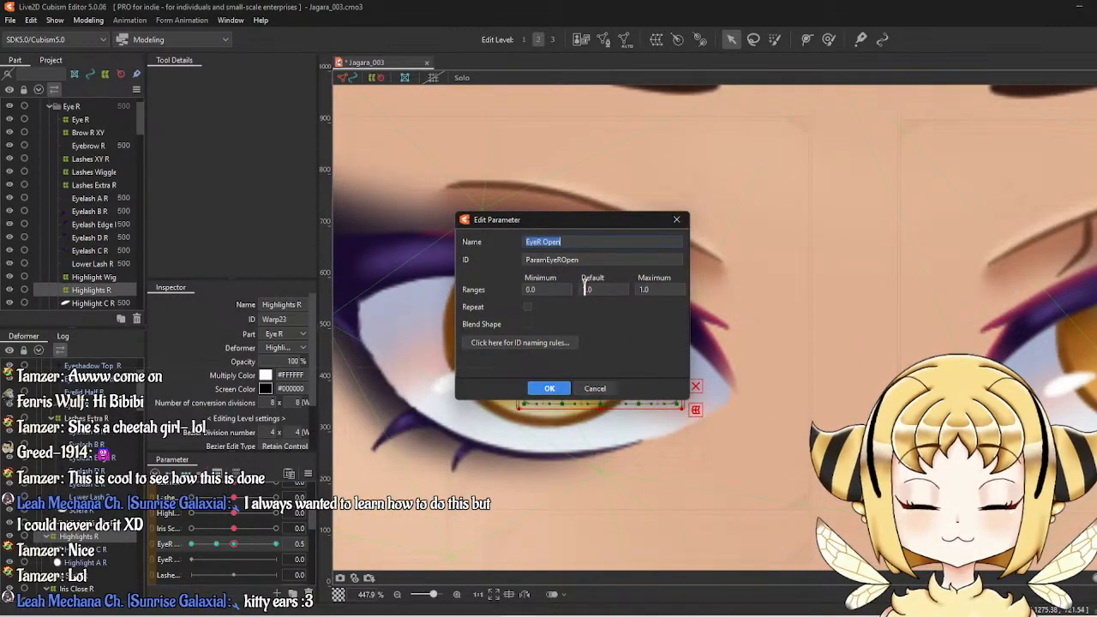
click(605, 388)
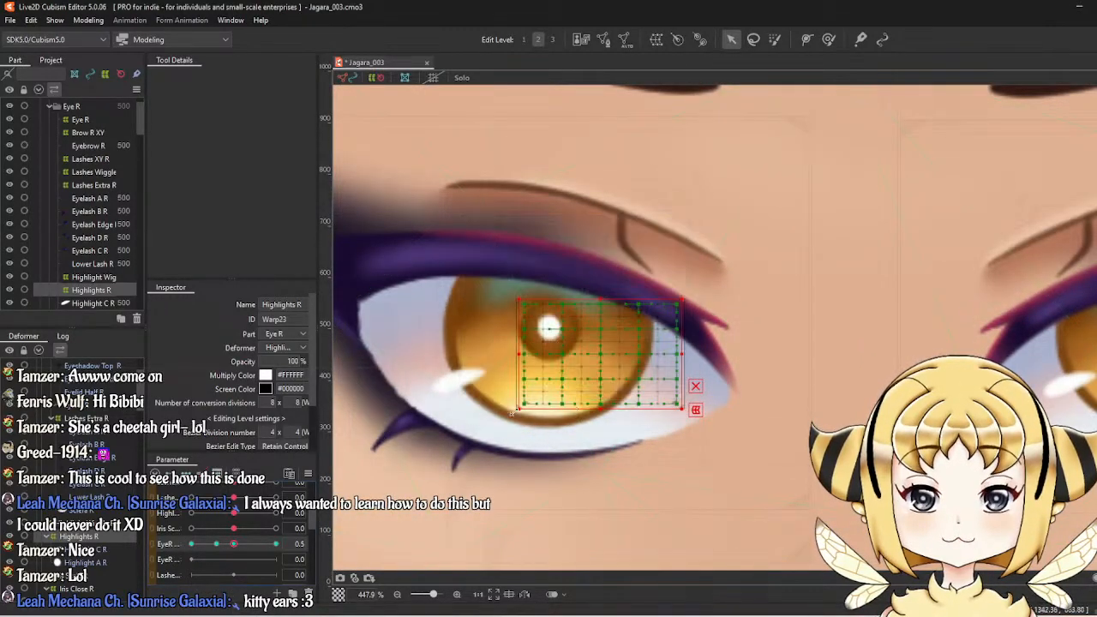
Set the default value of the EyeR Open parameter to 0.5.
right_click(182, 549)
click(240, 559)
double_click(607, 289)
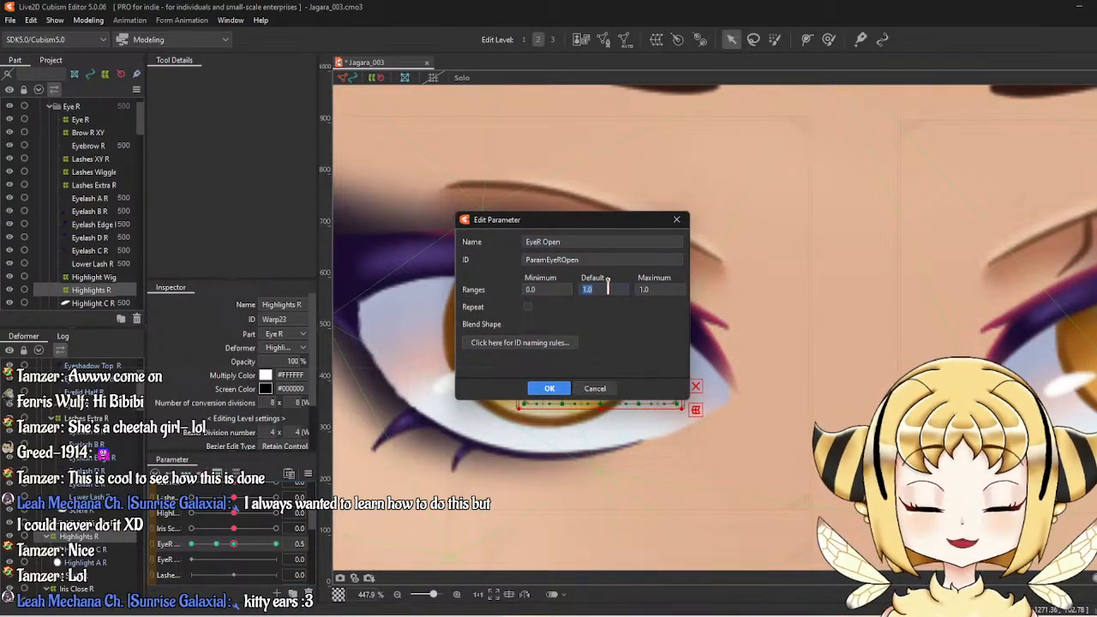
key(BackSpace)
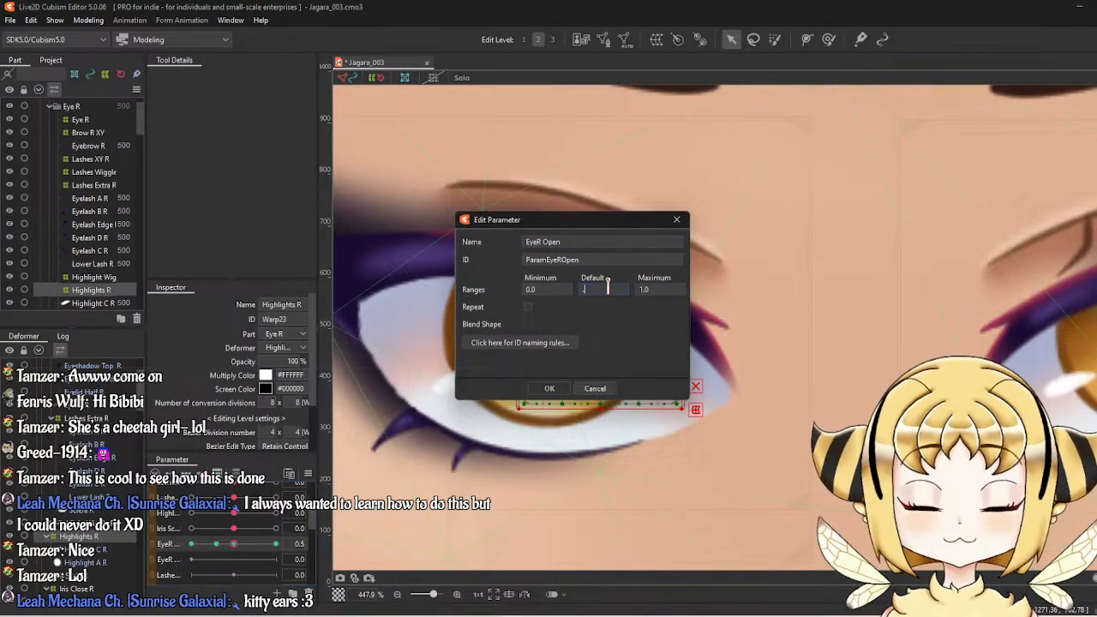
text(.5)
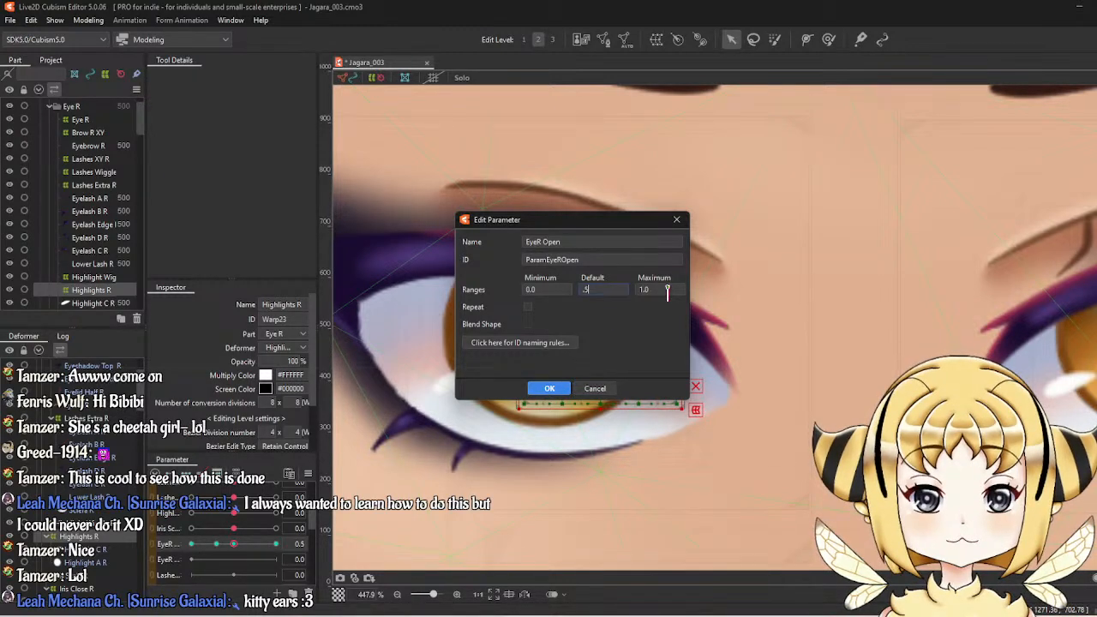
click(558, 389)
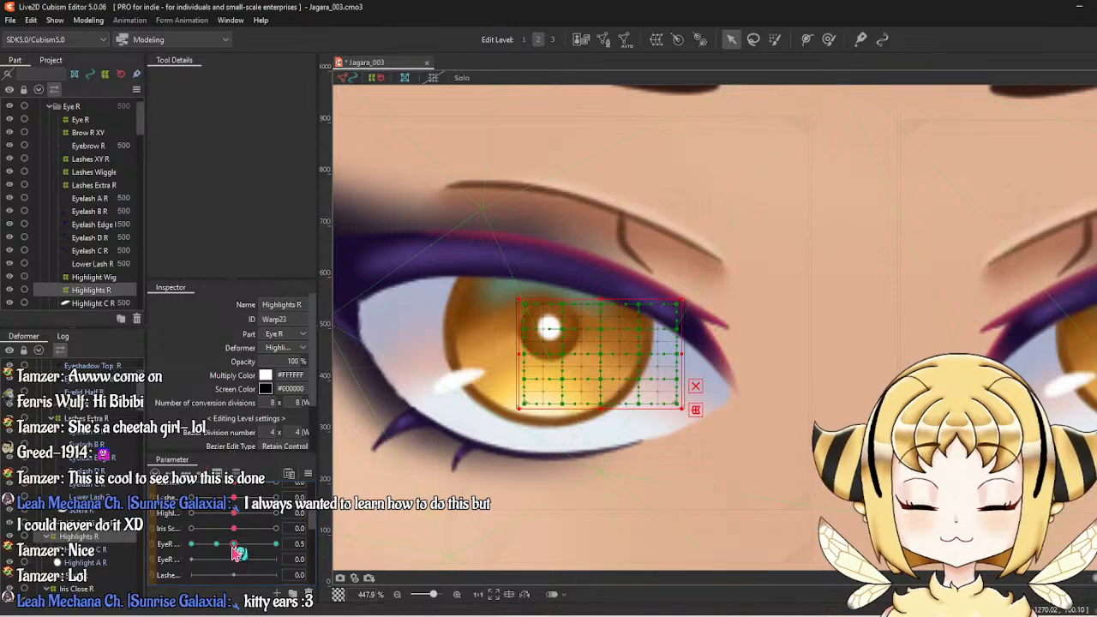
Preview EyeR Open at 1.0, return it to 0.5, and compare both eyes on the face.
drag(240, 543, 289, 545)
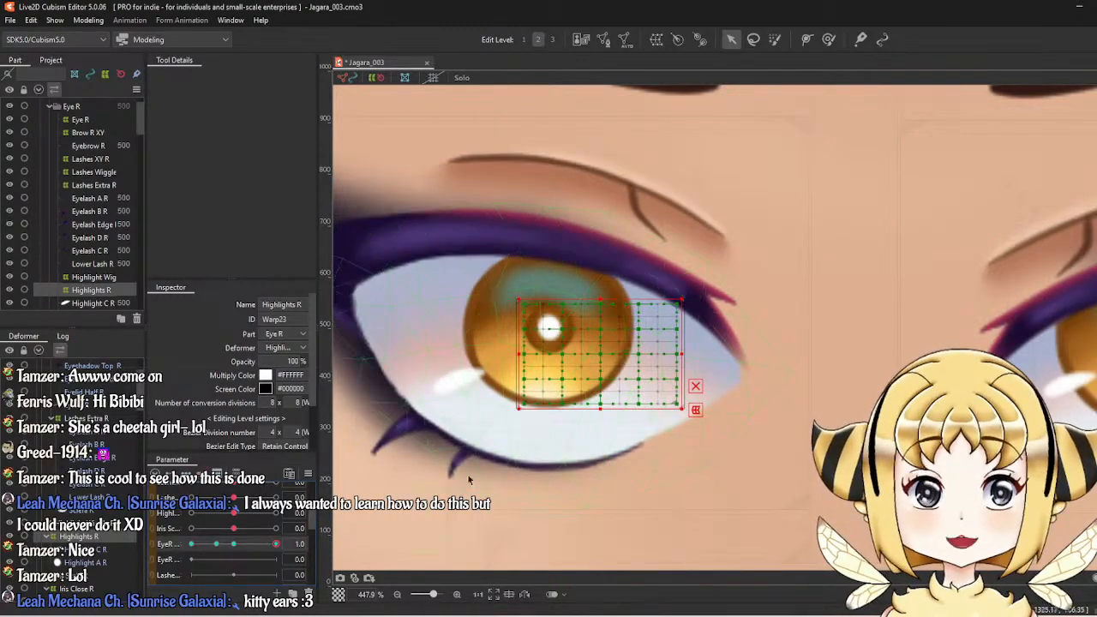
click(247, 545)
scroll(658, 430, down, 3)
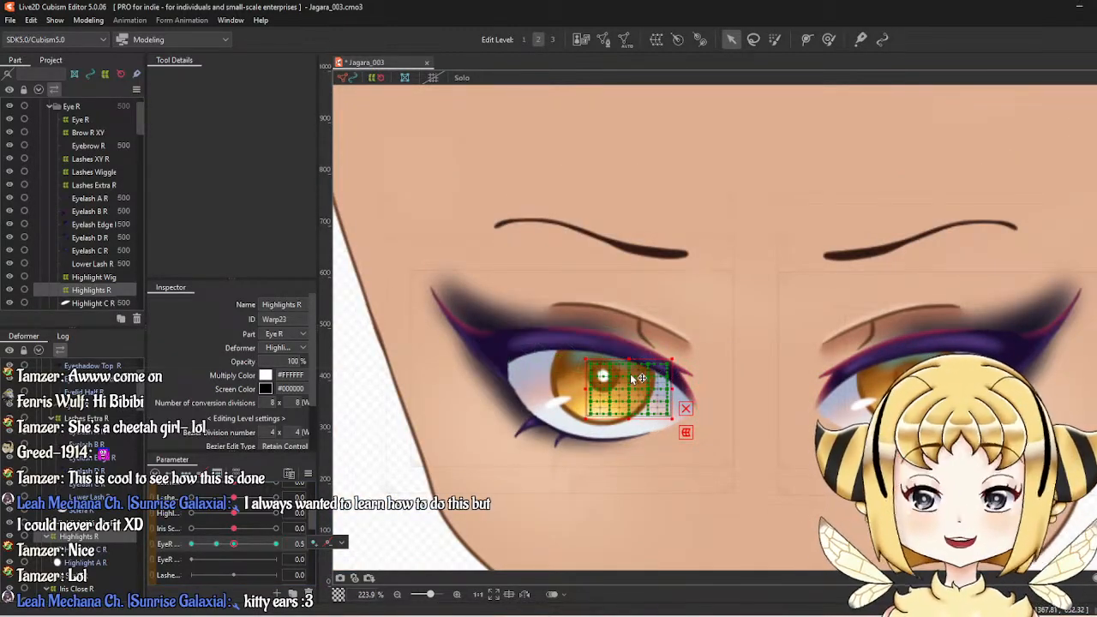
scroll(594, 378, down, 1)
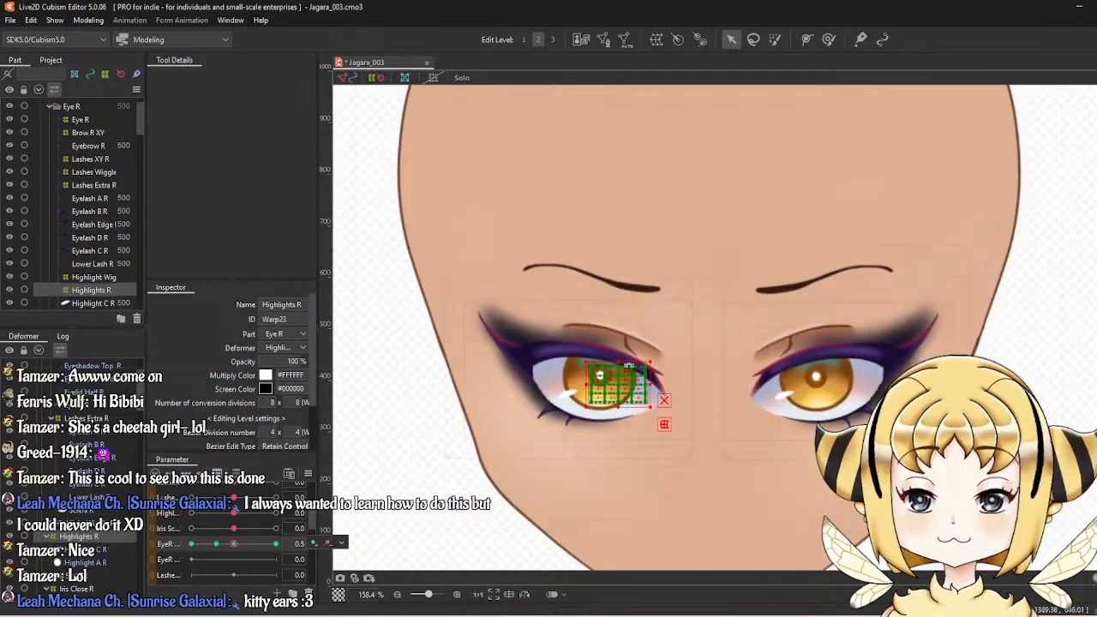
scroll(633, 366, up, 1)
scroll(229, 554, up, 3)
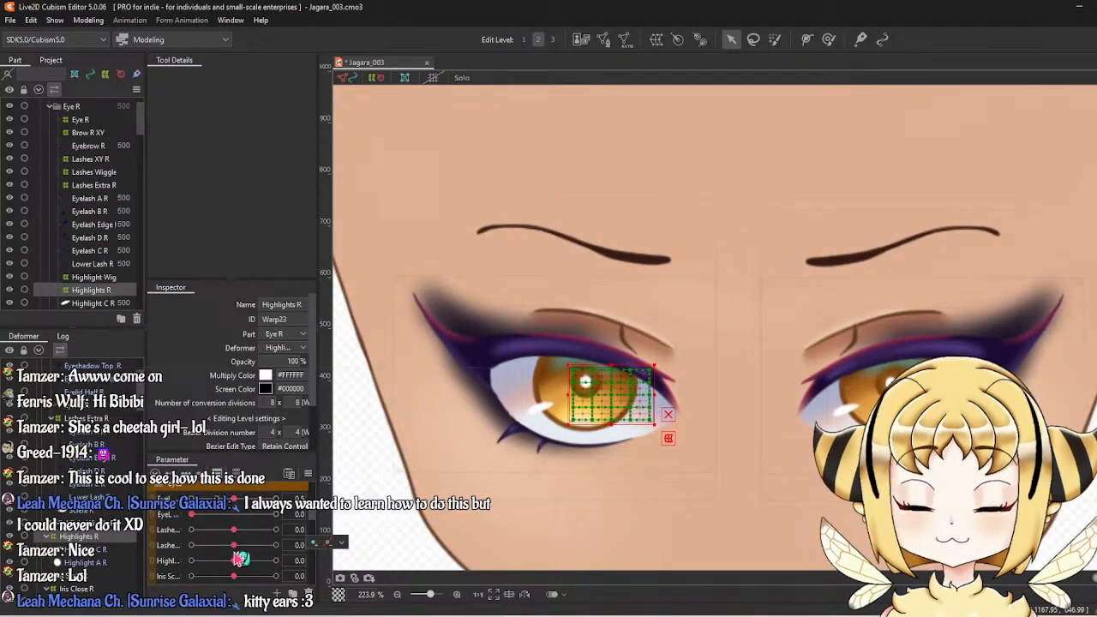
scroll(241, 559, down, 3)
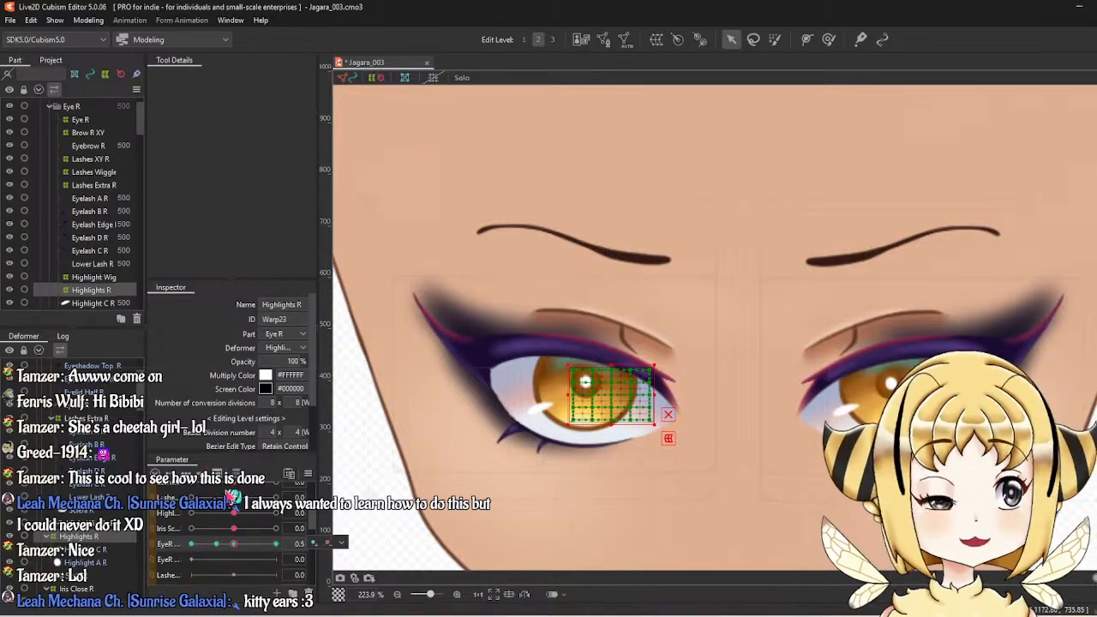
mouse_move(234, 544)
mouse_down()
mouse_move(270, 546)
mouse_move(233, 545)
mouse_up()
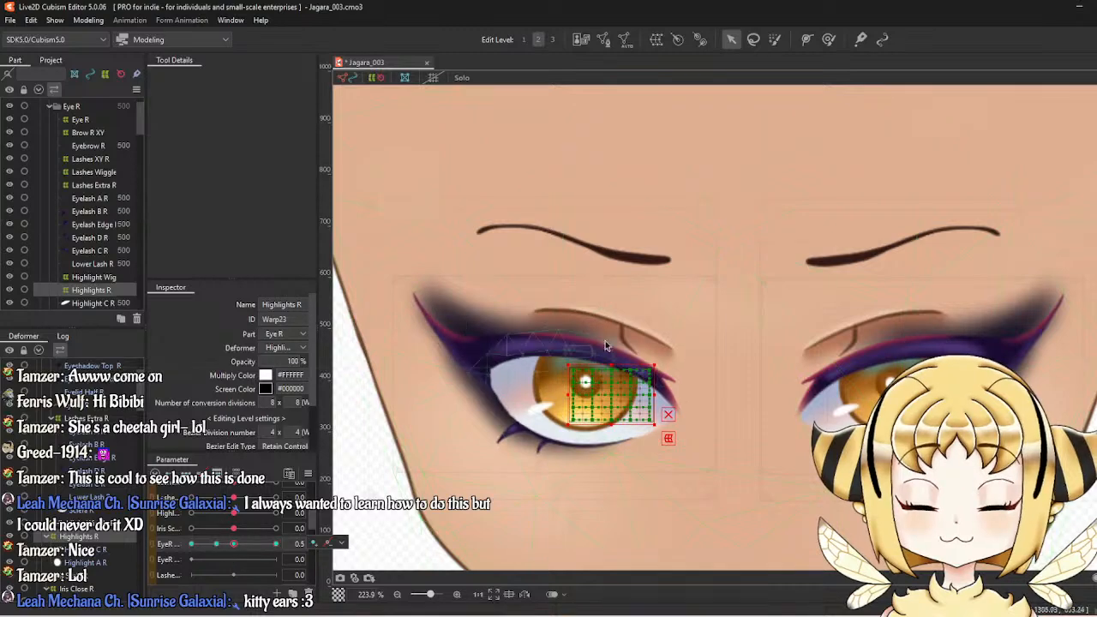
scroll(605, 345, down, 5)
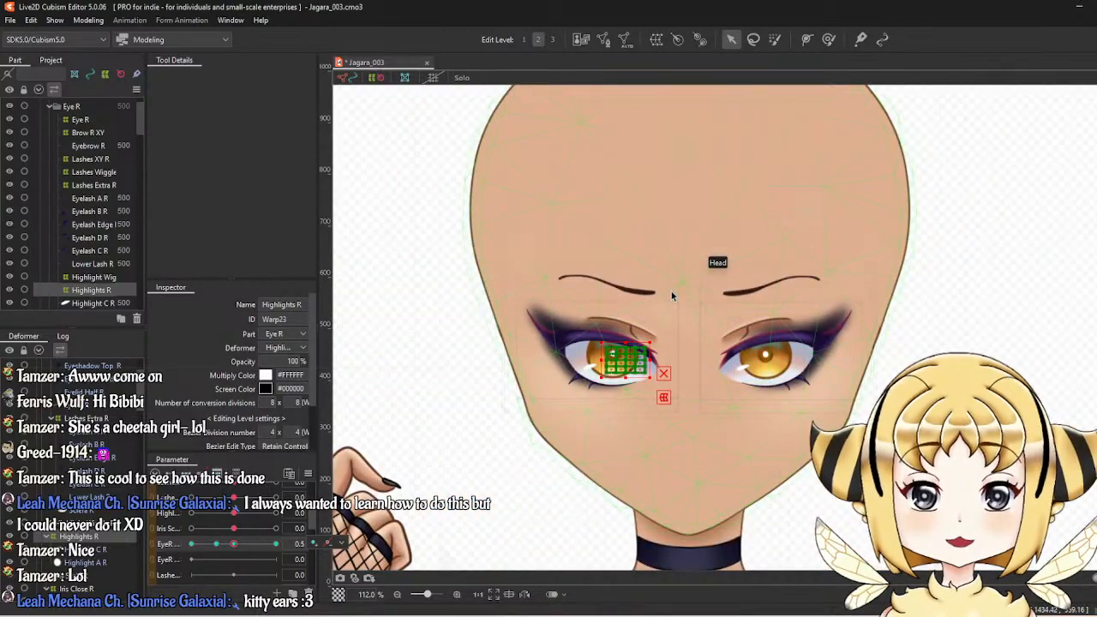
scroll(690, 308, up, 3)
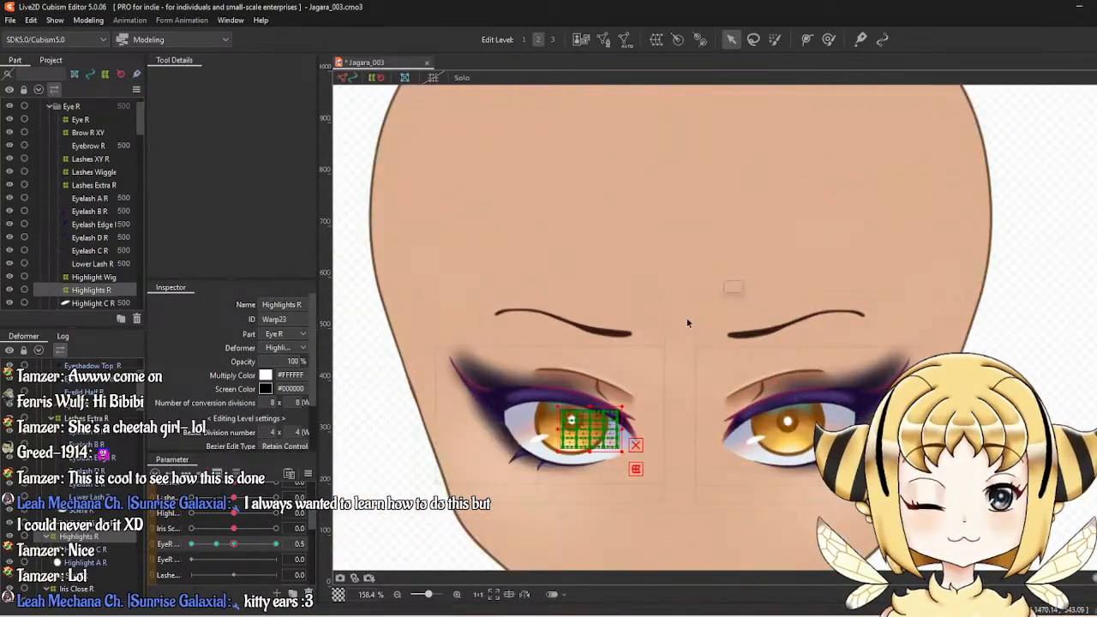
drag(687, 323, 668, 273)
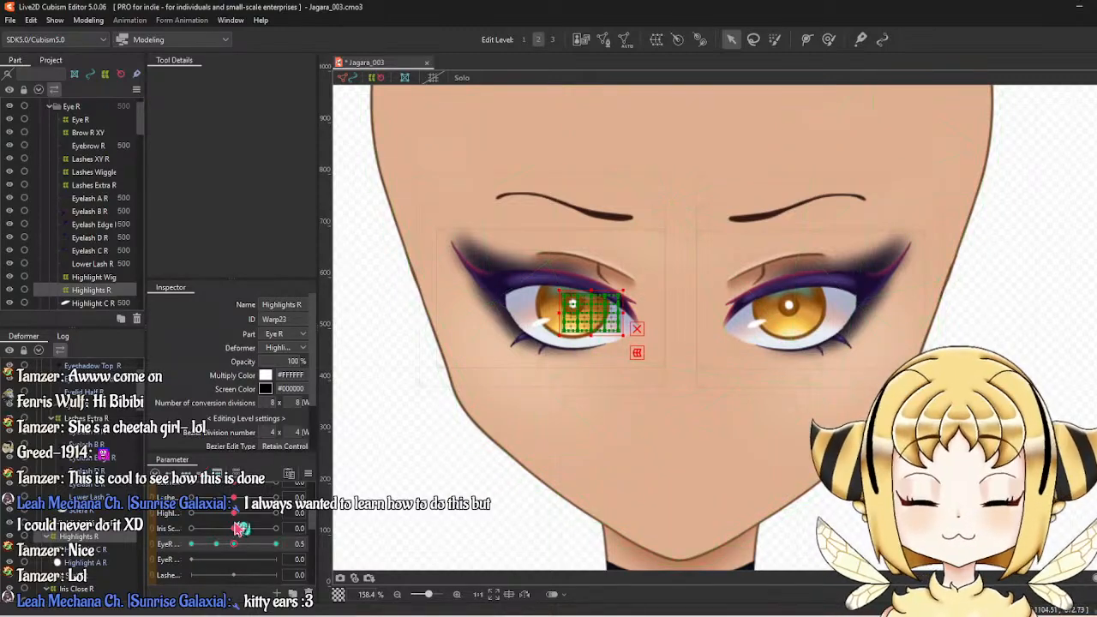
Select the objects keyed to EyeL Smile, exclude the Eye L ones, and transfer the Eye R objects' keys to EyeR Smile.
scroll(235, 531, up, 3)
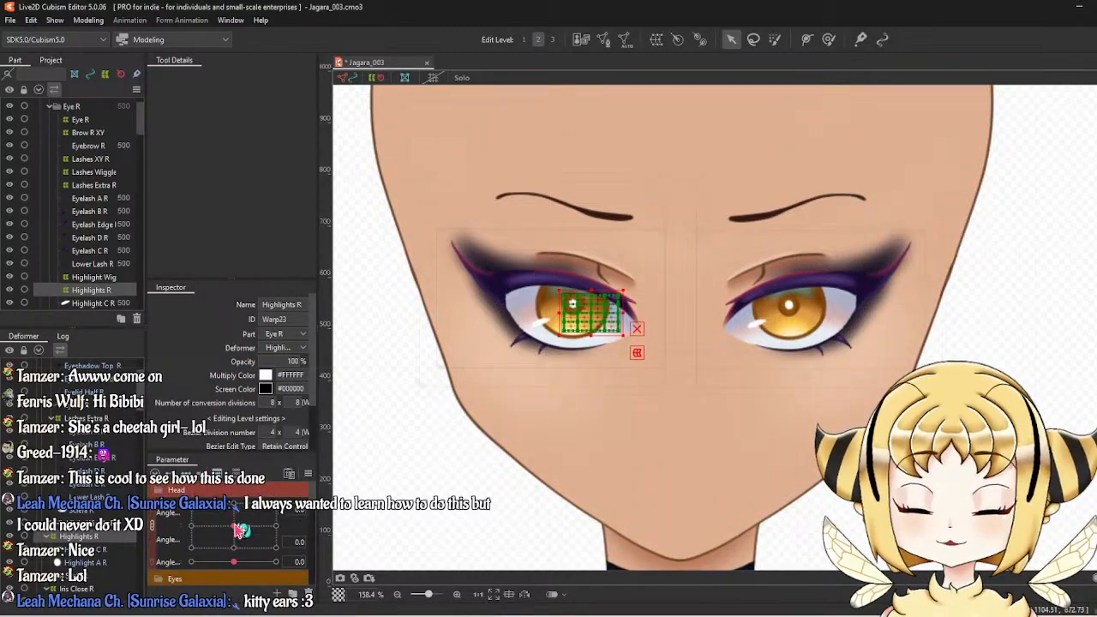
click(351, 515)
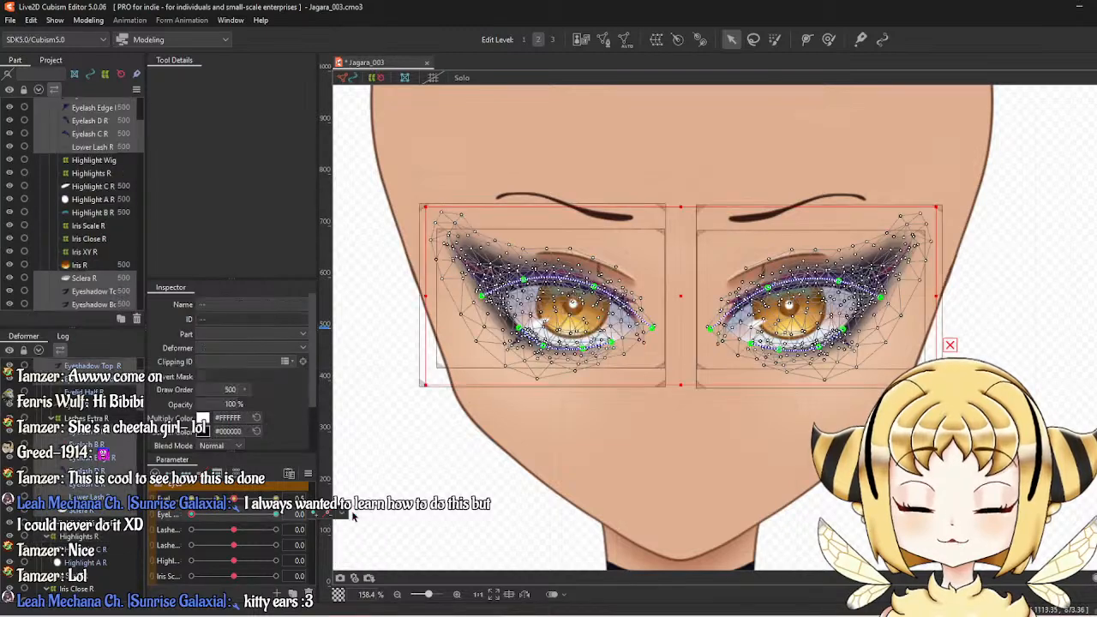
scroll(87, 256, down, 4)
scroll(89, 260, down, 2)
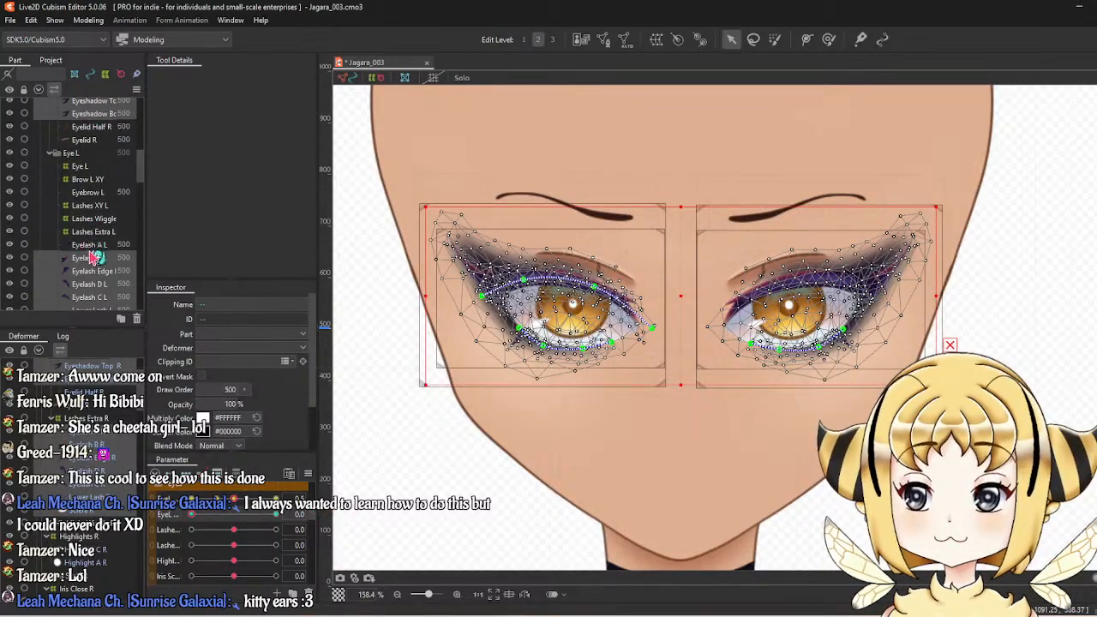
scroll(90, 283, down, 4)
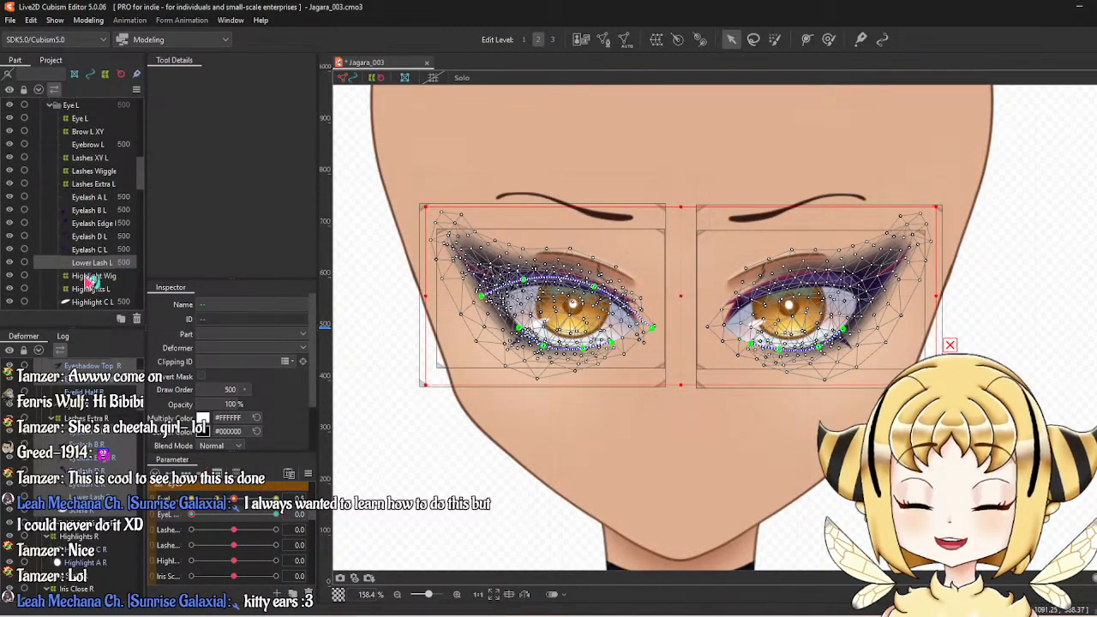
scroll(88, 266, down, 1)
ctrl+click(88, 252)
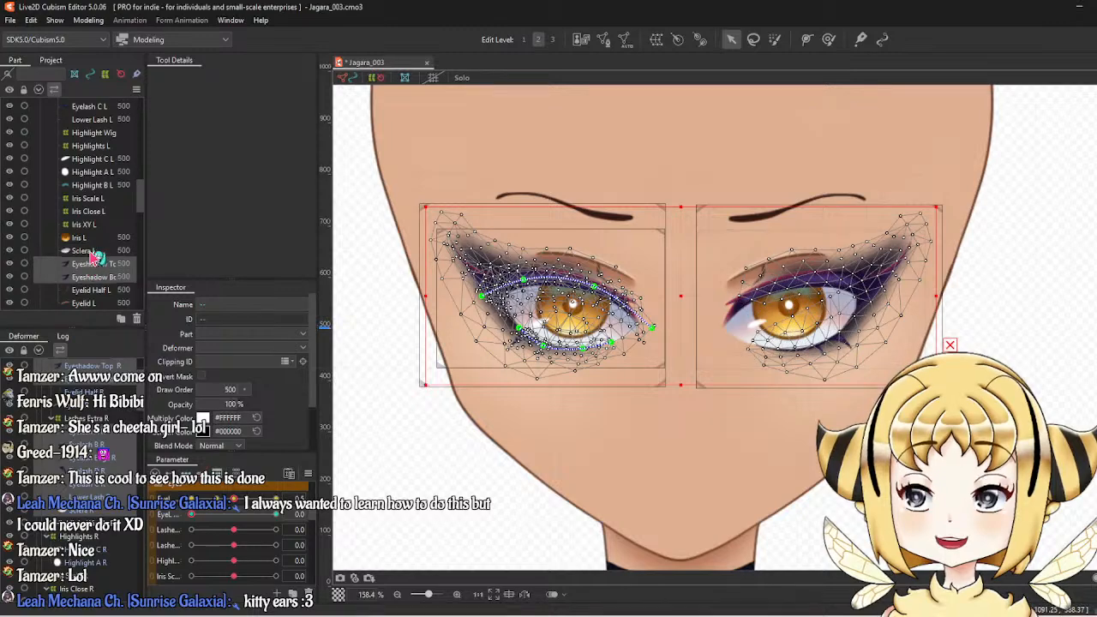
ctrl+click(89, 264)
ctrl+click(90, 275)
scroll(94, 274, up, 4)
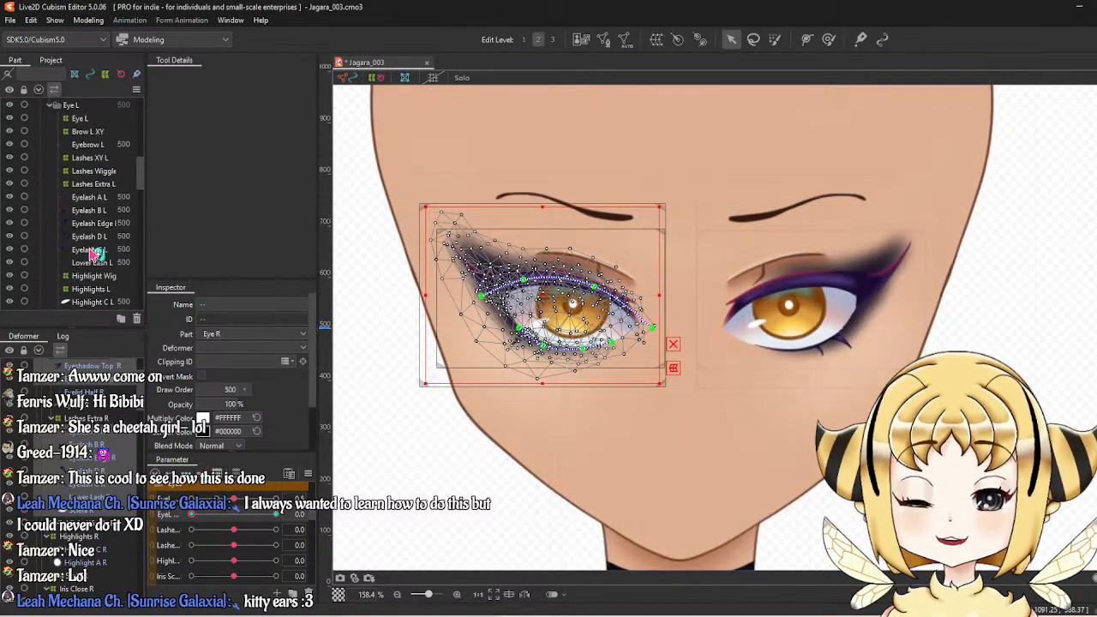
right_click(300, 513)
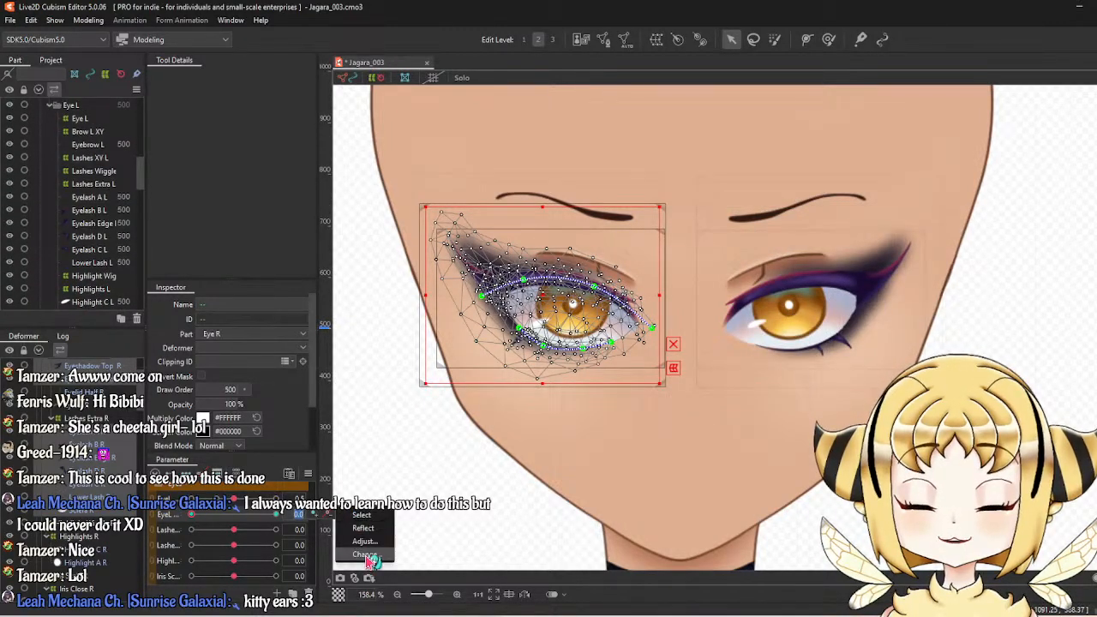
click(364, 549)
scroll(515, 324, down, 3)
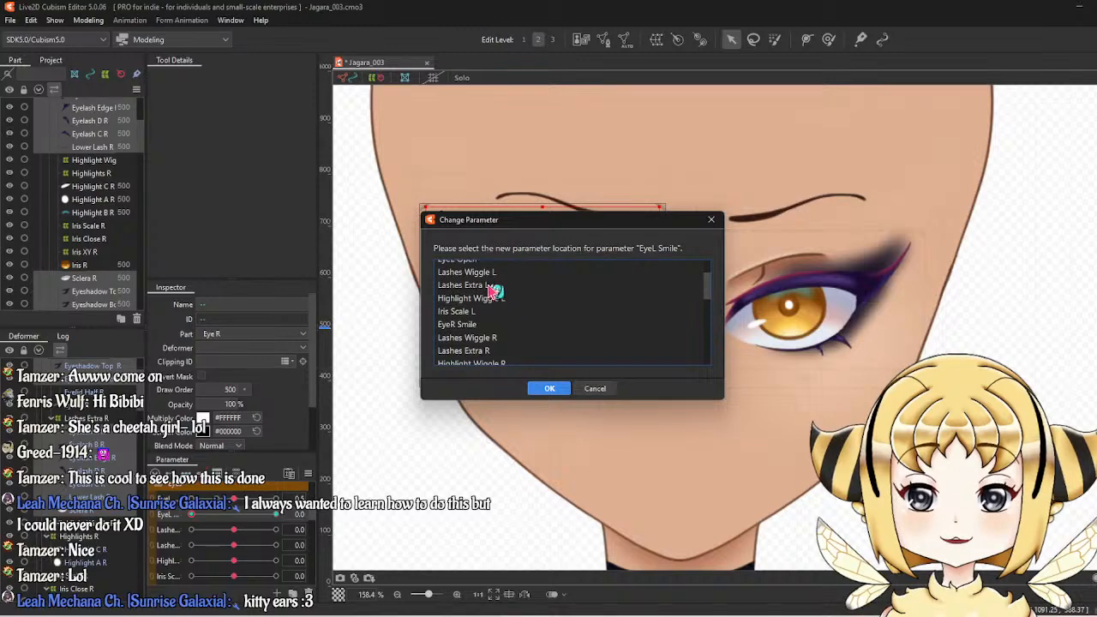
click(479, 325)
click(549, 388)
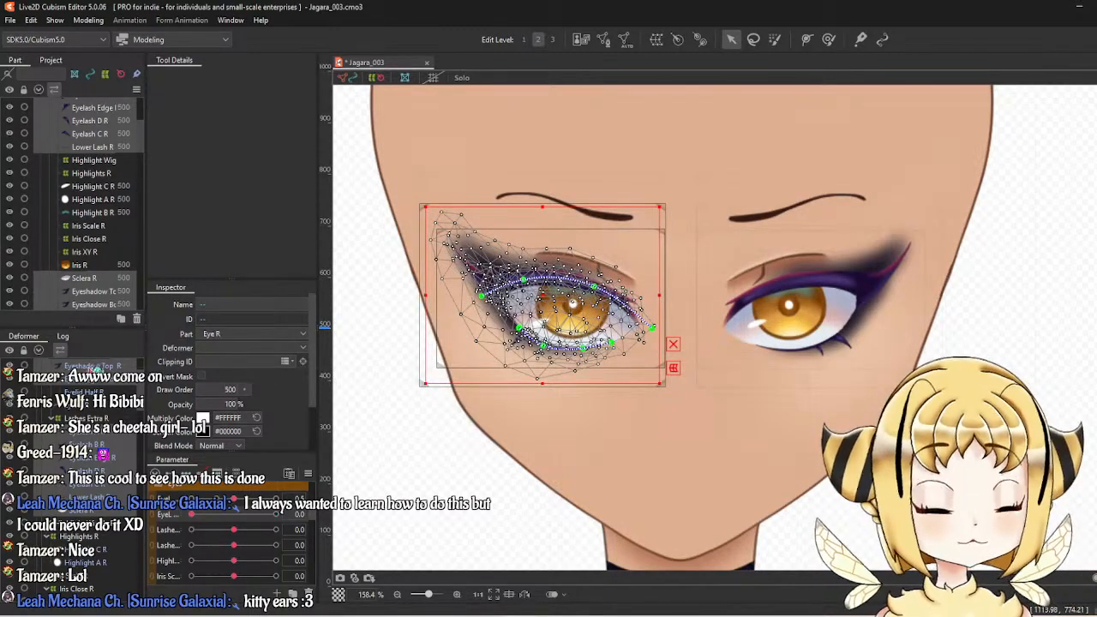
Transfer the Lashes Wiggle R deformer's keys from Lashes Wiggle L to Lashes Wiggle R, leaving the left-eye deformer out of the selection.
scroll(101, 199, up, 5)
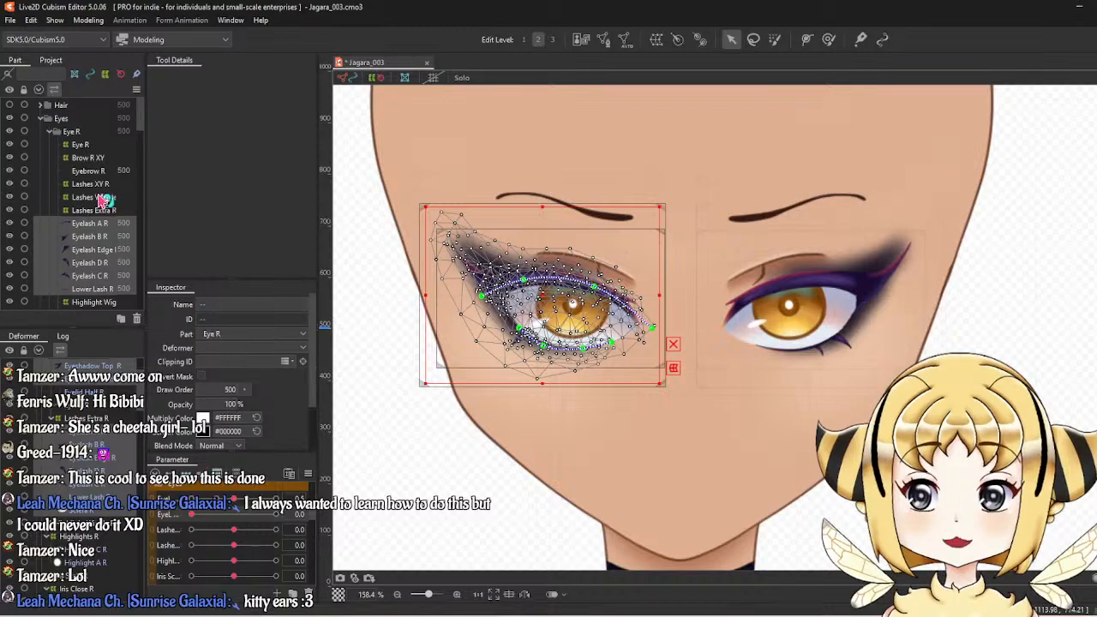
scroll(101, 200, down, 2)
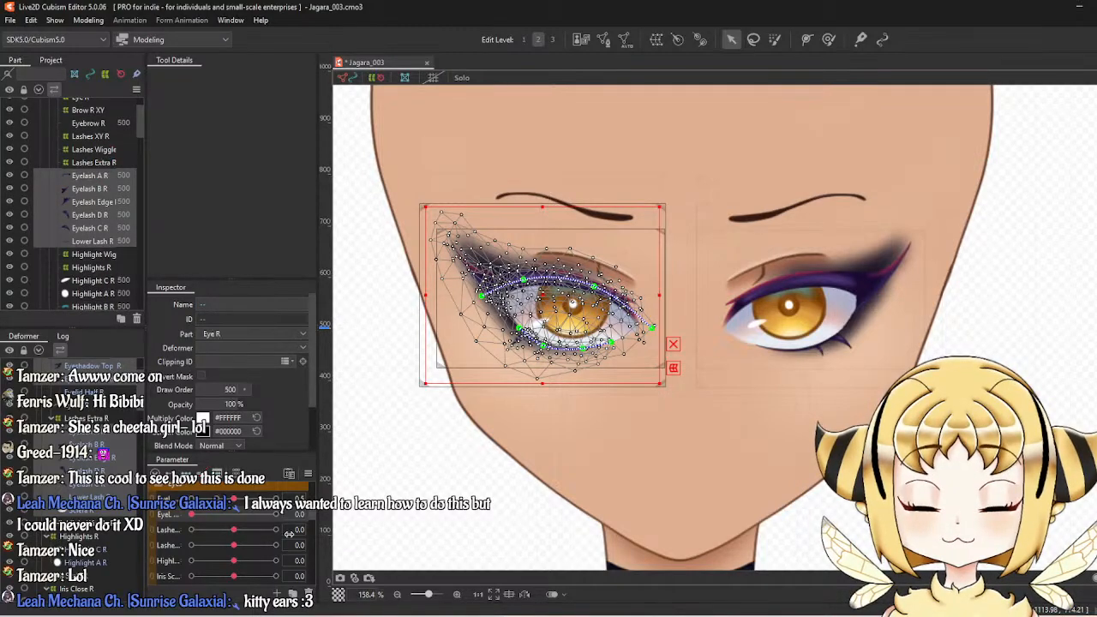
right_click(341, 527)
click(358, 531)
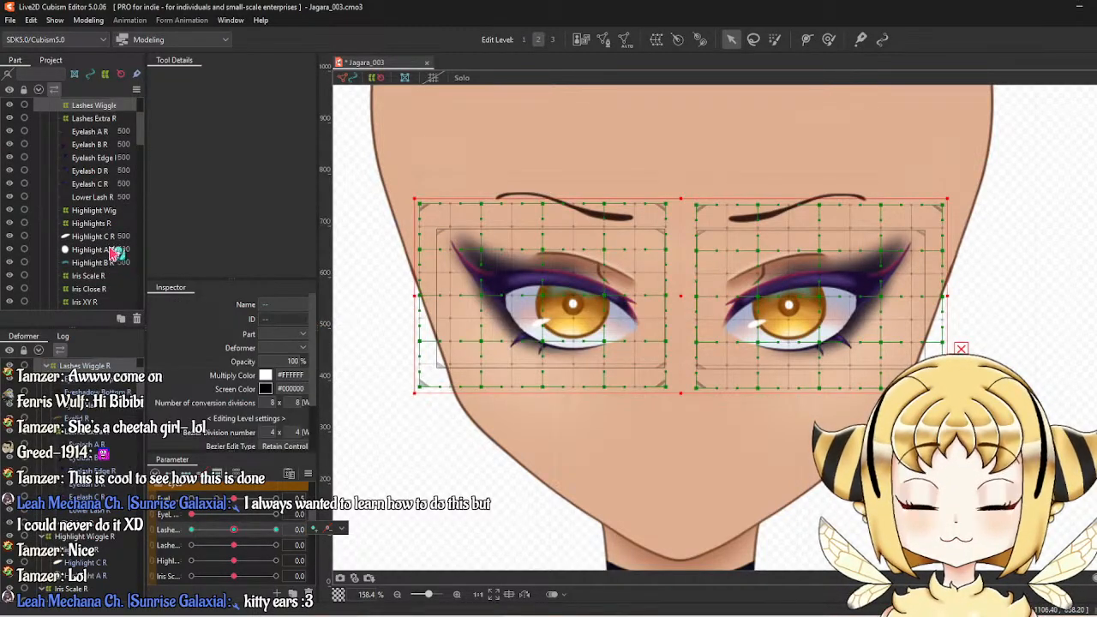
scroll(114, 253, down, 6)
click(437, 295)
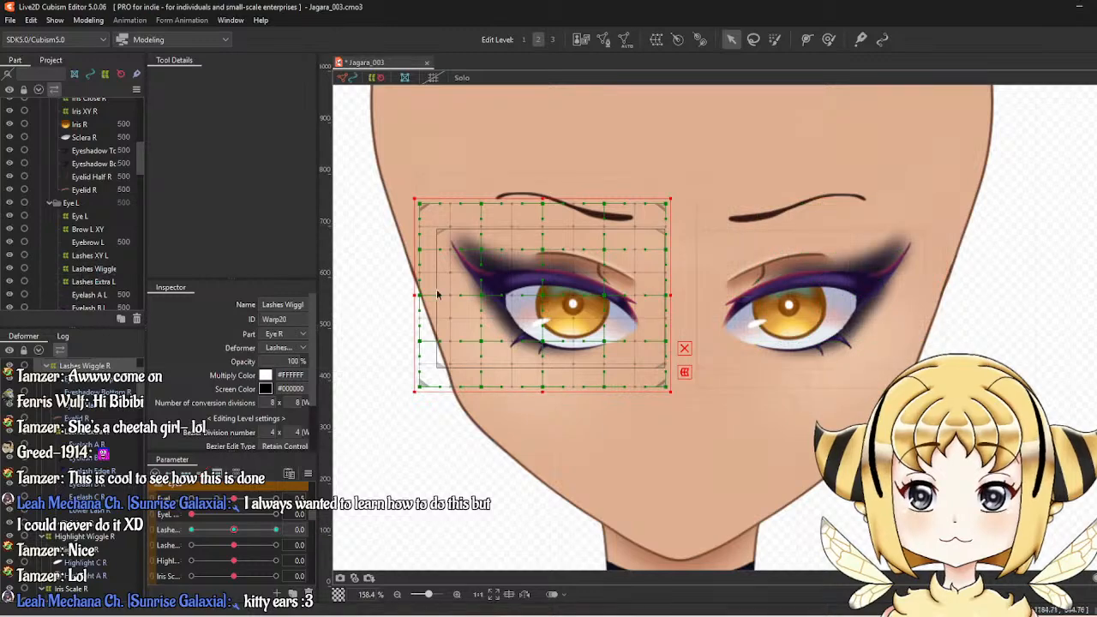
right_click(442, 293)
click(292, 531)
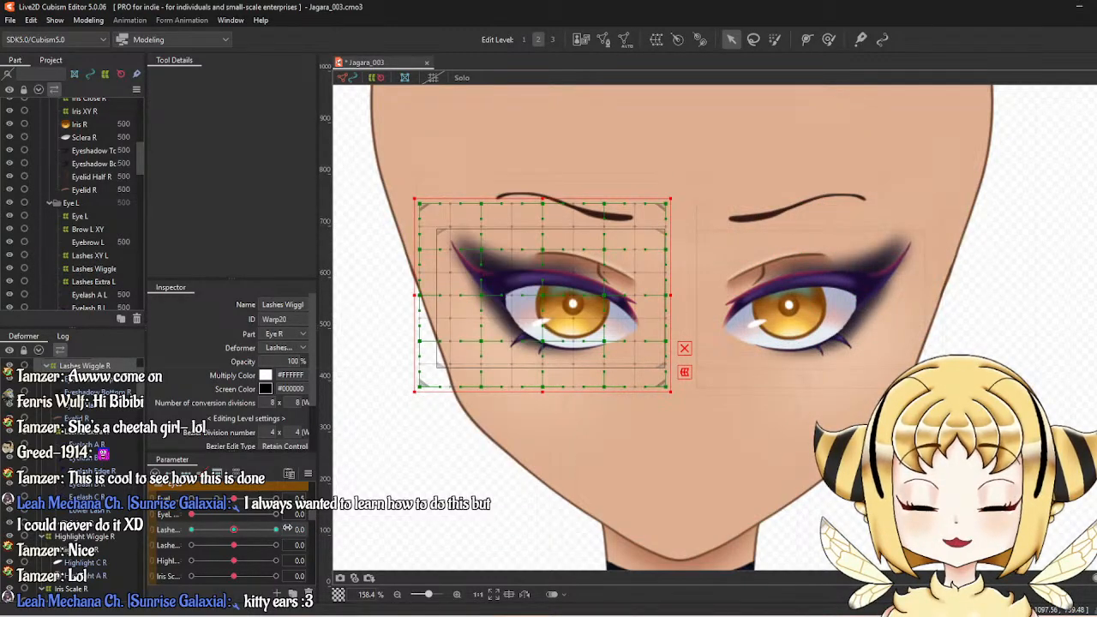
click(292, 528)
right_click(356, 531)
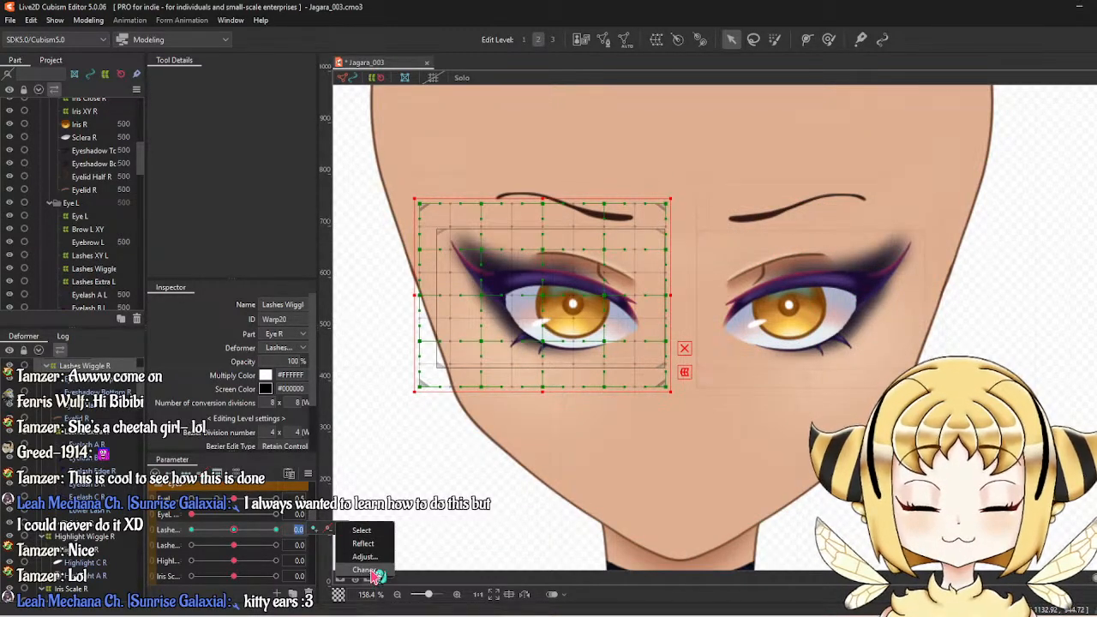
click(369, 557)
scroll(499, 306, down, 1)
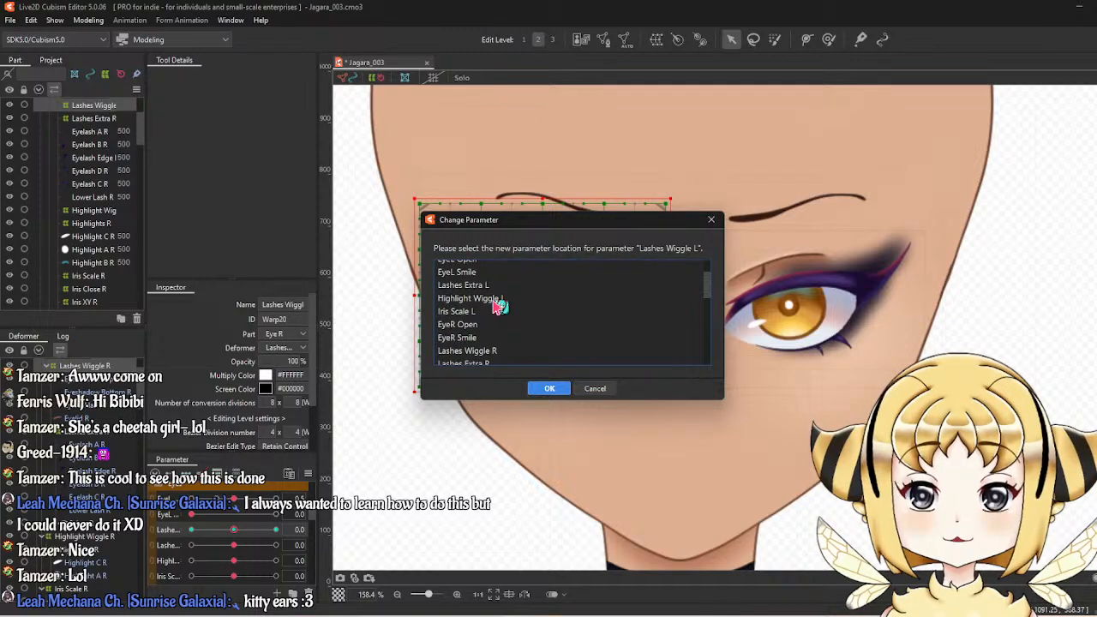
click(508, 351)
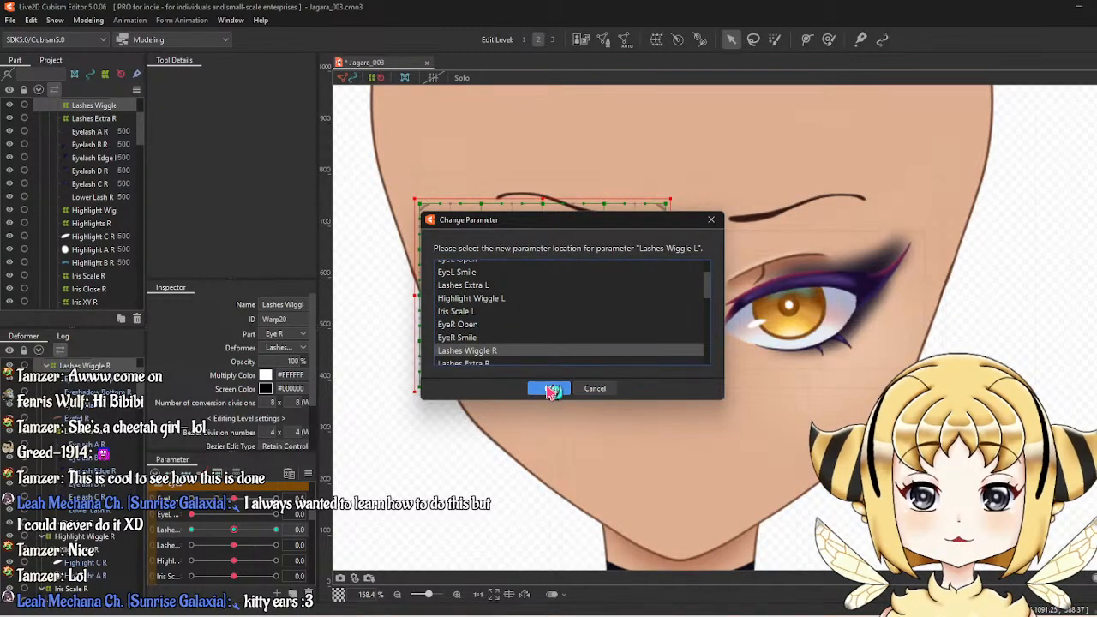
click(550, 389)
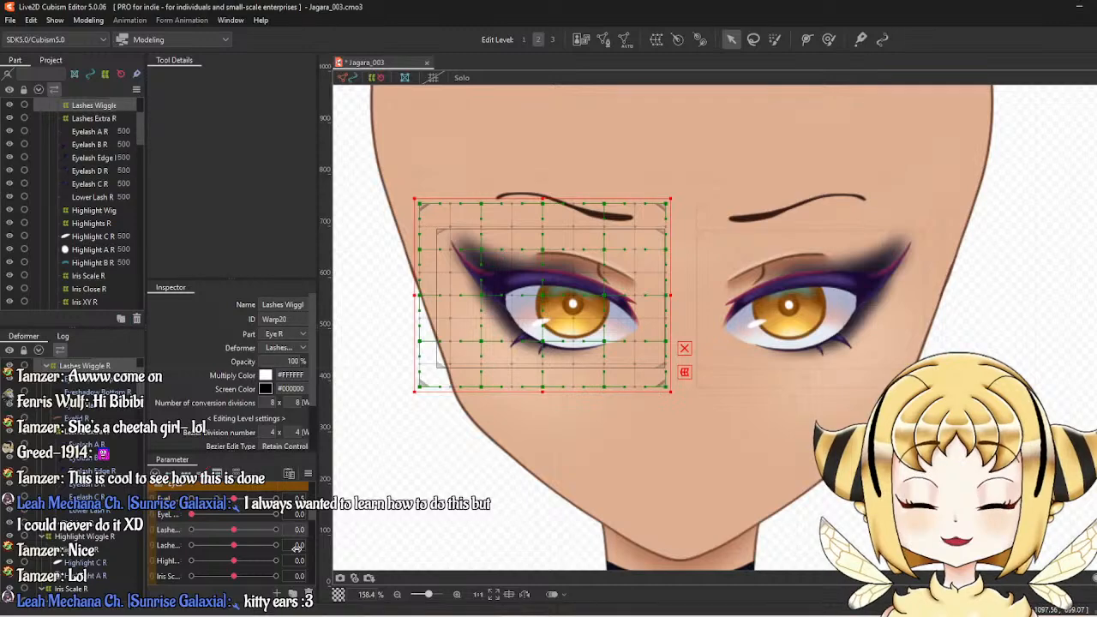
Transfer the Lashes Extra R deformer's keys from Lashes Extra L to Lashes Extra R, leaving the left-eye deformer out of the selection.
click(342, 545)
click(348, 550)
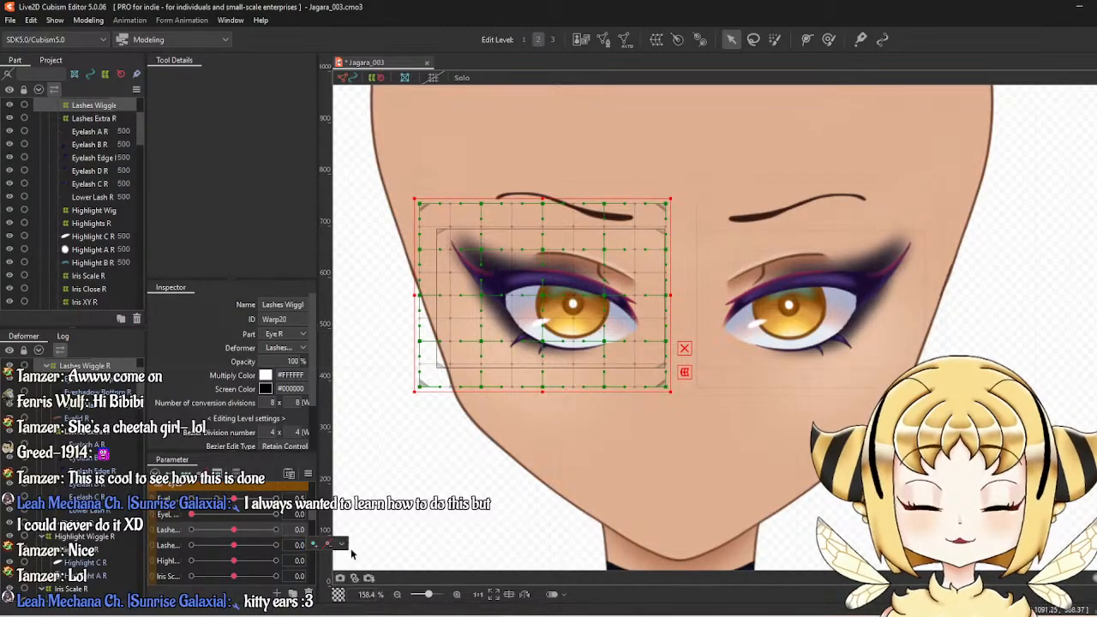
scroll(47, 243, down, 2)
scroll(49, 245, down, 3)
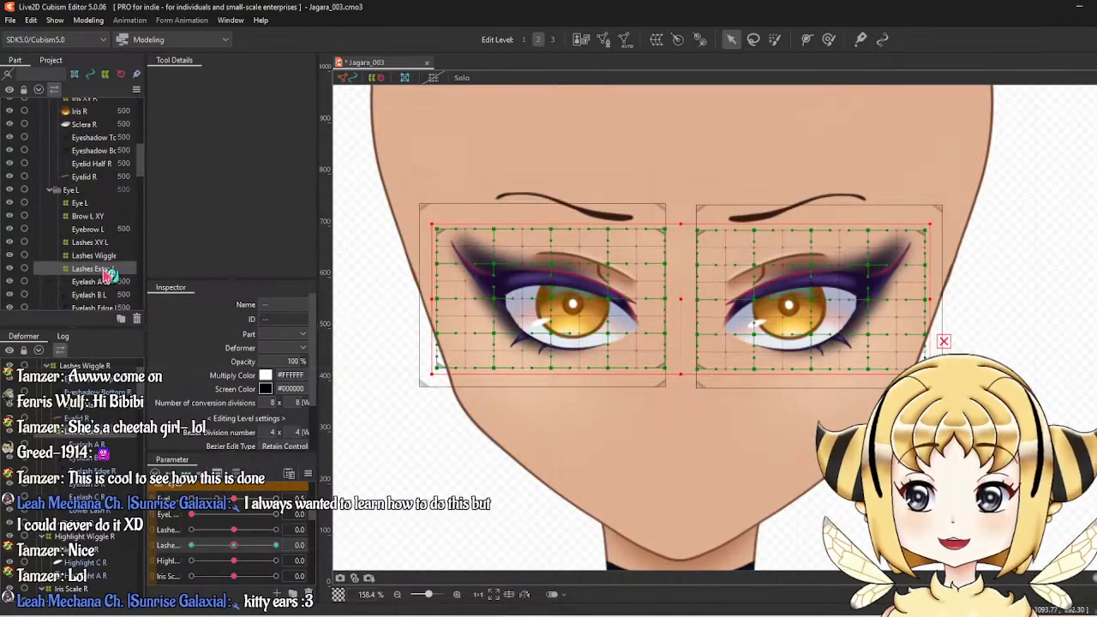
click(104, 269)
right_click(467, 318)
click(285, 547)
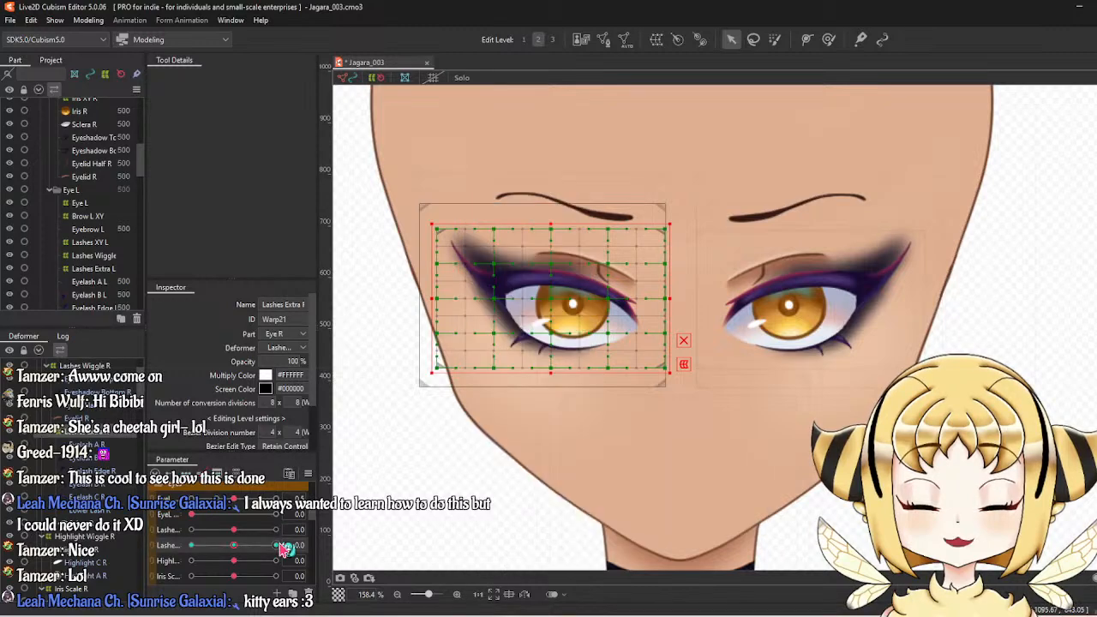
right_click(334, 541)
click(360, 557)
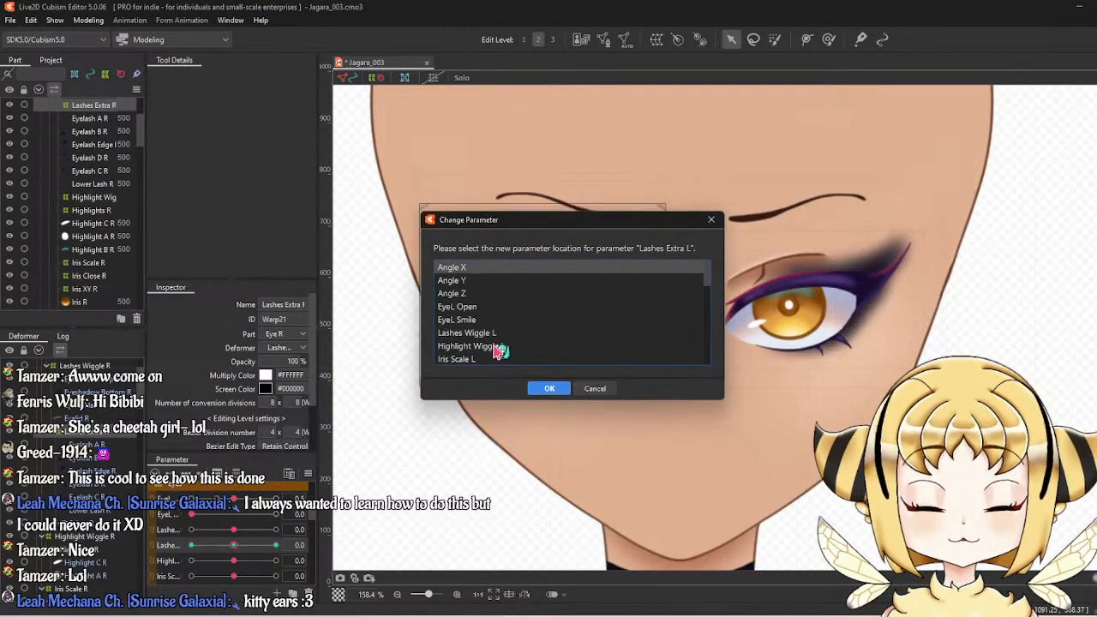
scroll(495, 319, down, 2)
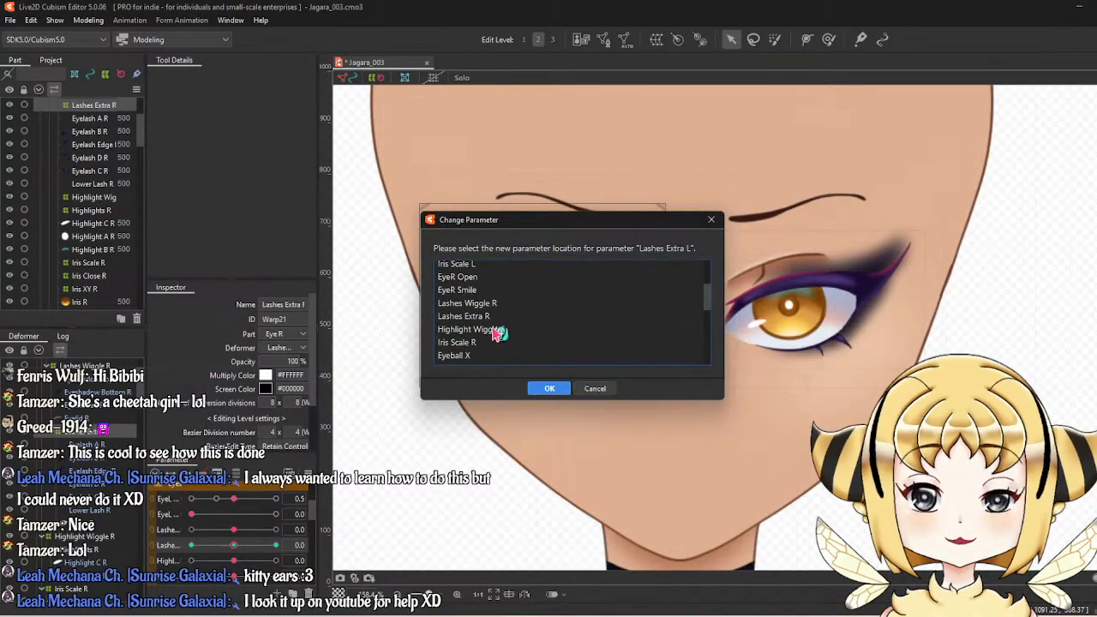
click(495, 316)
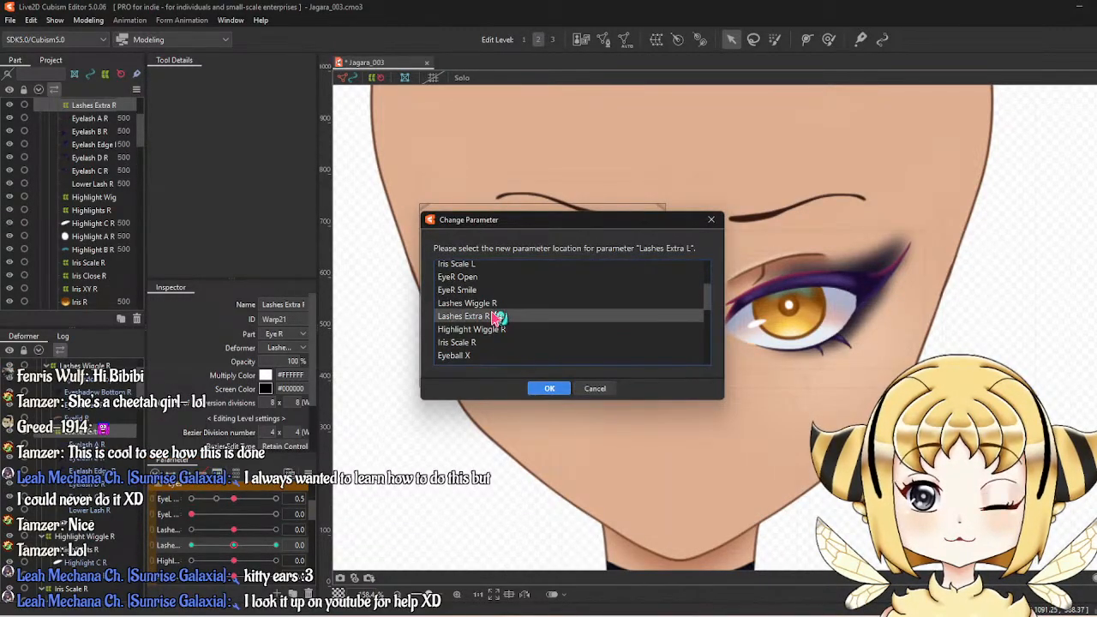
click(549, 389)
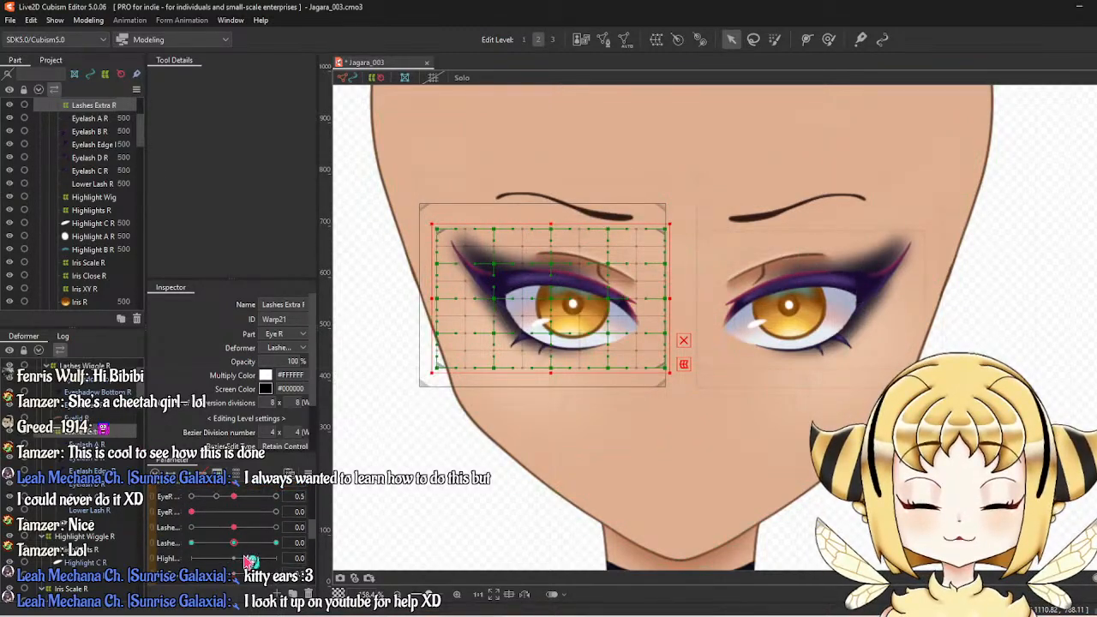
Preview the lash motion by varying Lashes Extra R and Lashes Wiggle R, and return both parameters to 0.0.
drag(233, 543, 325, 529)
click(239, 541)
drag(240, 527, 164, 521)
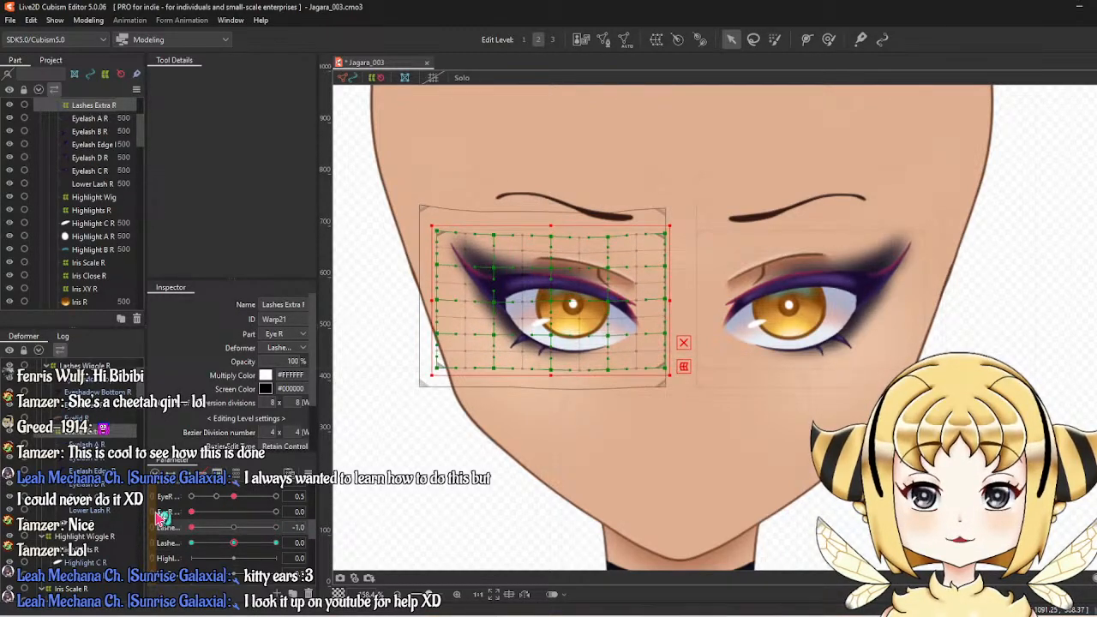
click(233, 529)
Select the deformers keyed to Highlight Wiggle L, exclude the left-eye one, and transfer the right-eye deformer's keys to Highlight Wiggle R.
scroll(81, 227, up, 2)
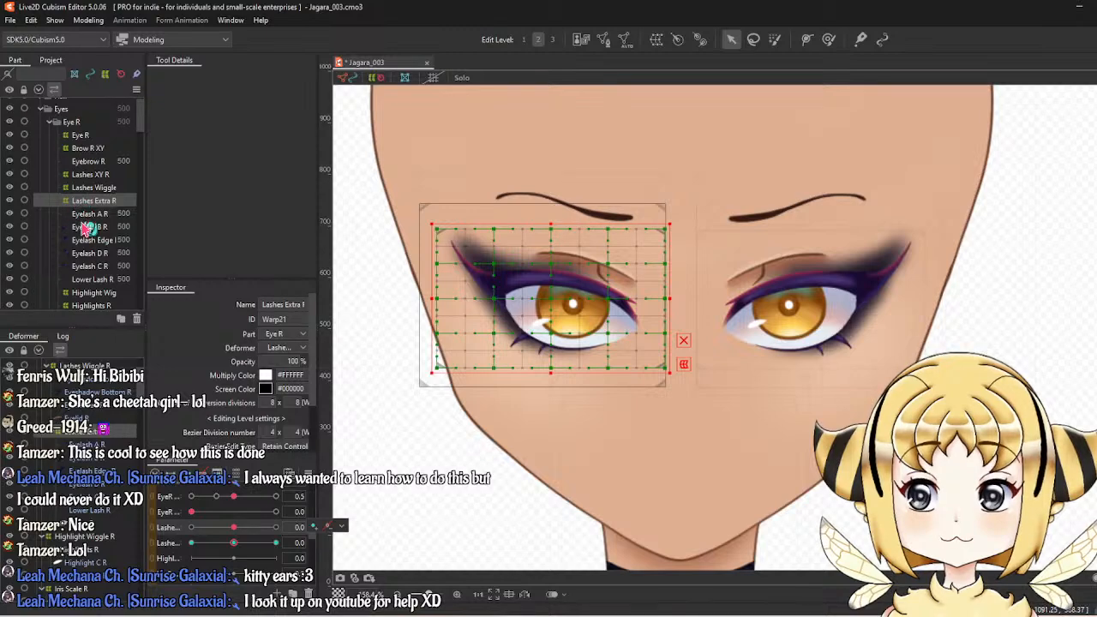
scroll(86, 227, down, 2)
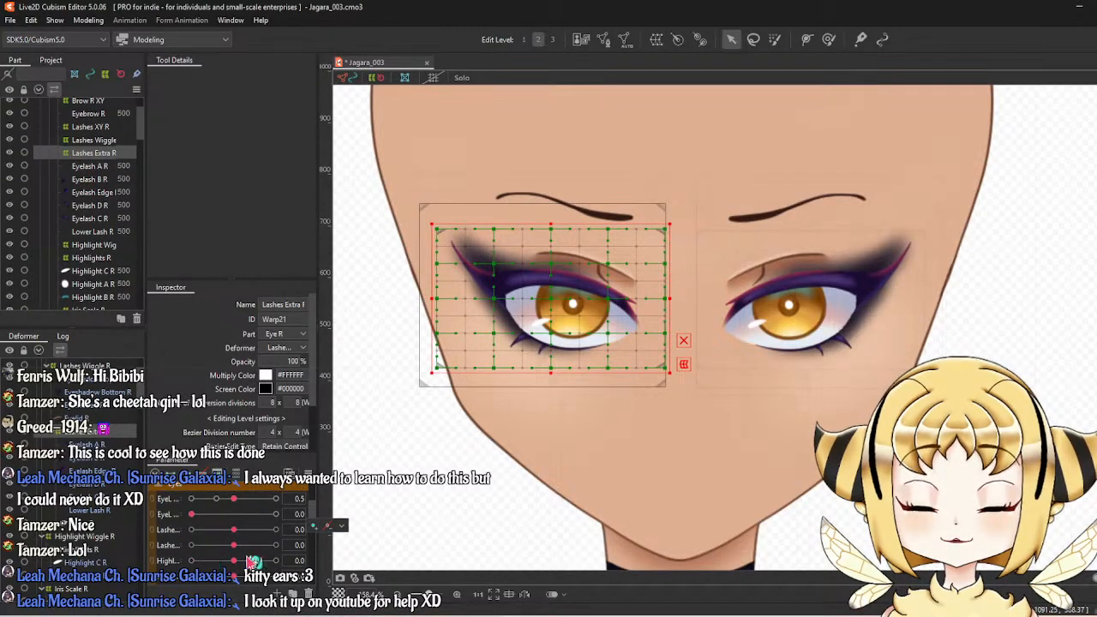
right_click(334, 557)
click(362, 561)
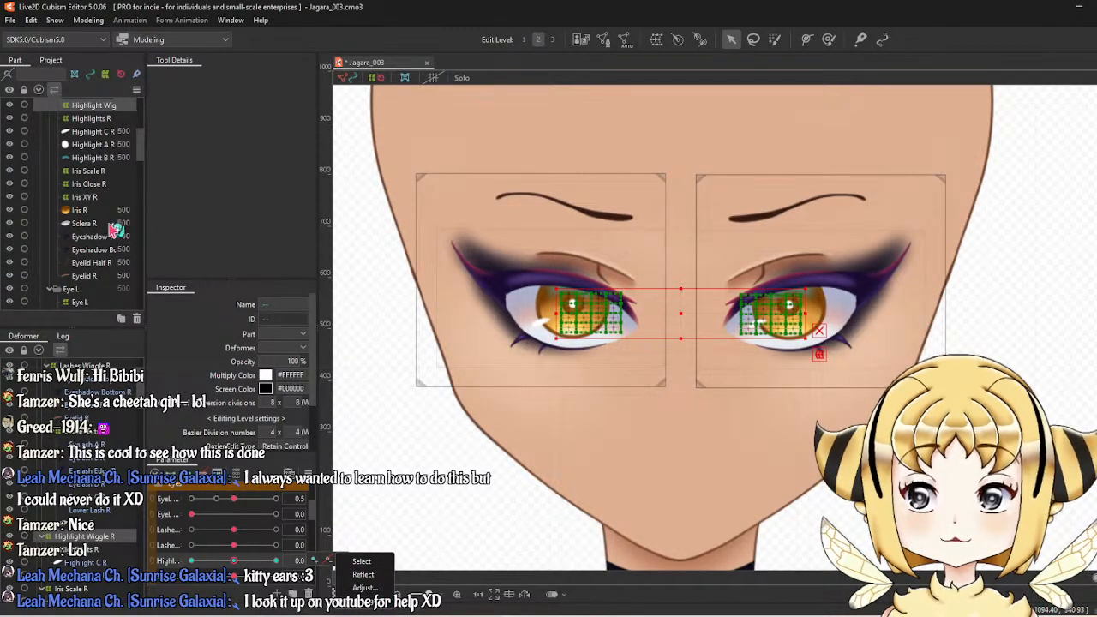
scroll(84, 238, down, 3)
scroll(114, 269, down, 3)
click(114, 269)
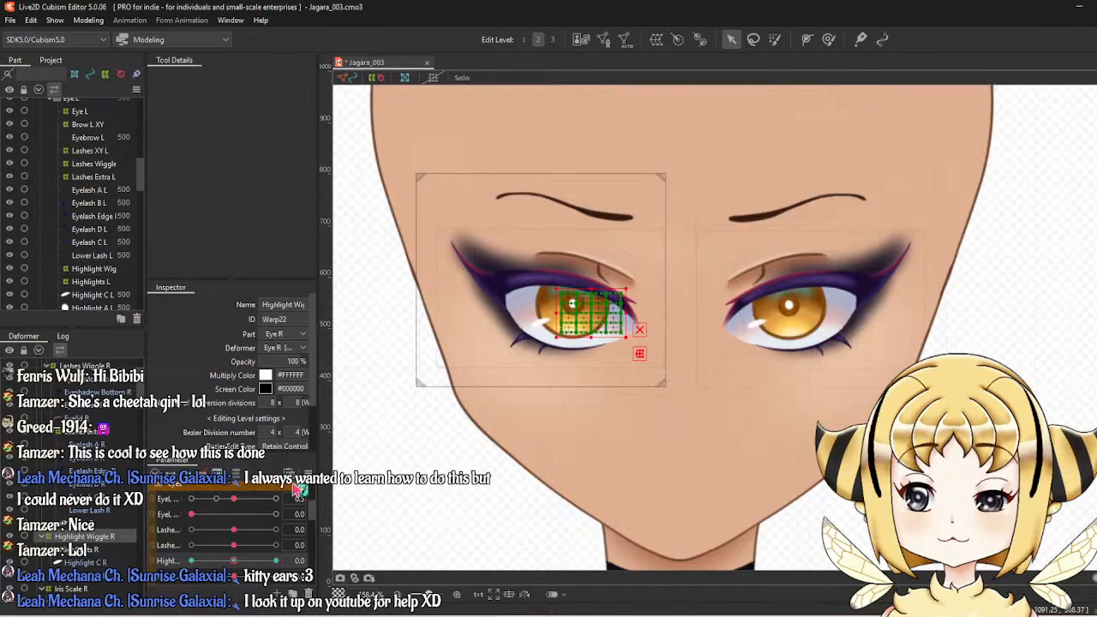
click(299, 560)
click(354, 558)
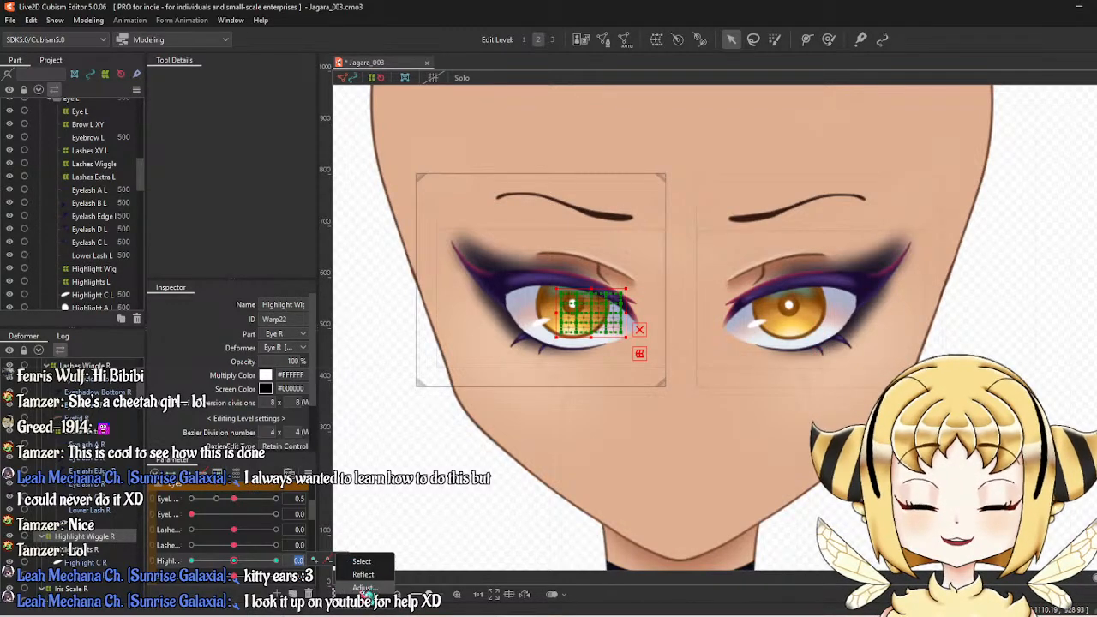
click(367, 582)
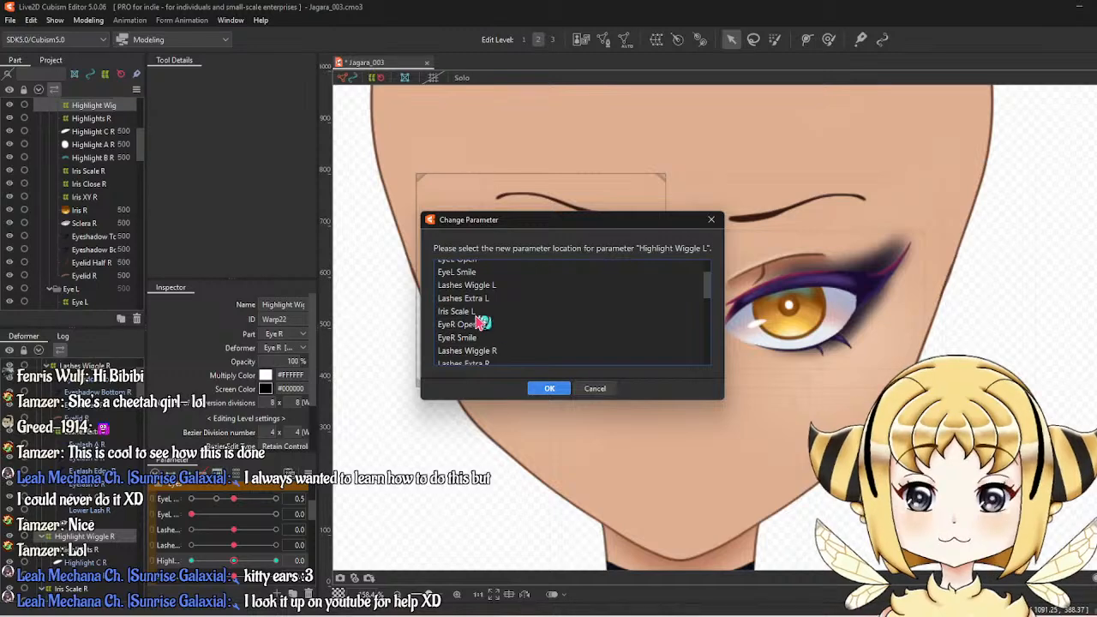
scroll(484, 323, down, 3)
click(487, 283)
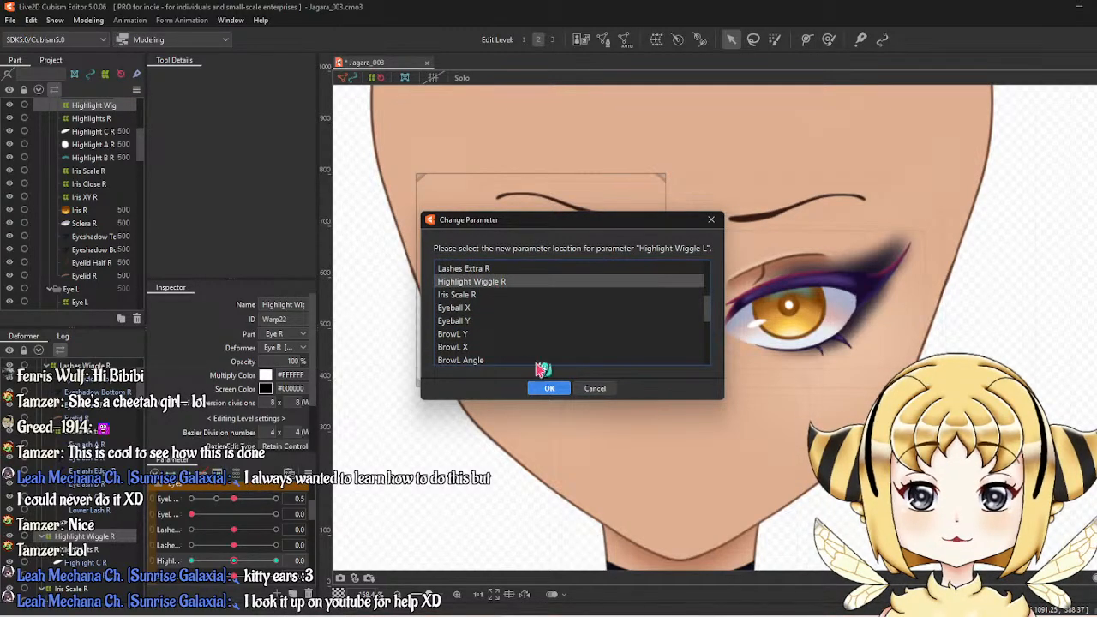
click(546, 390)
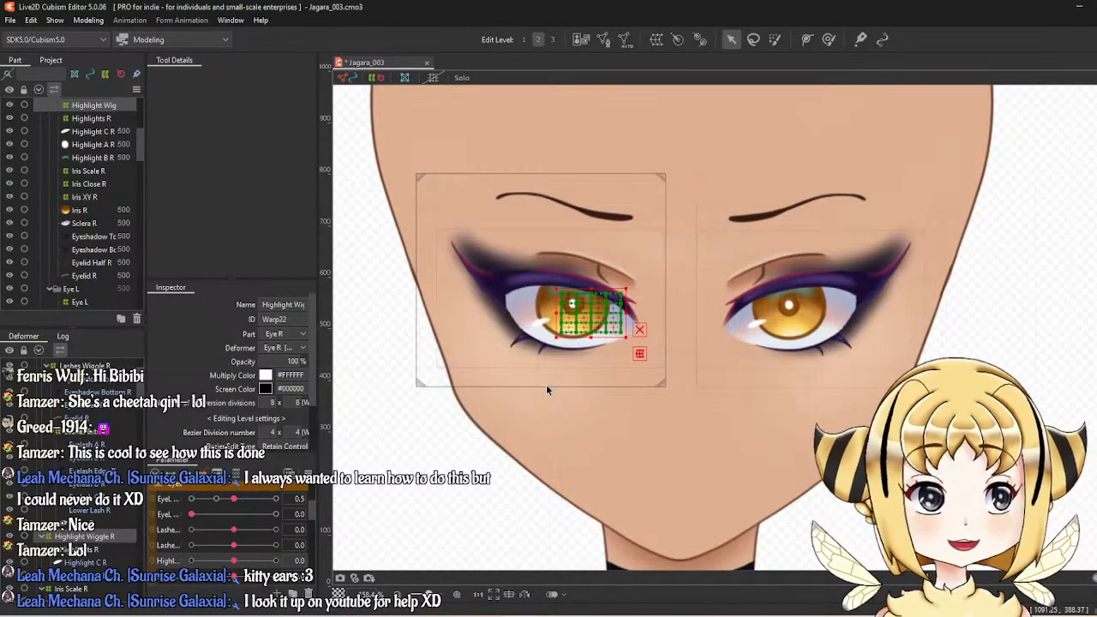
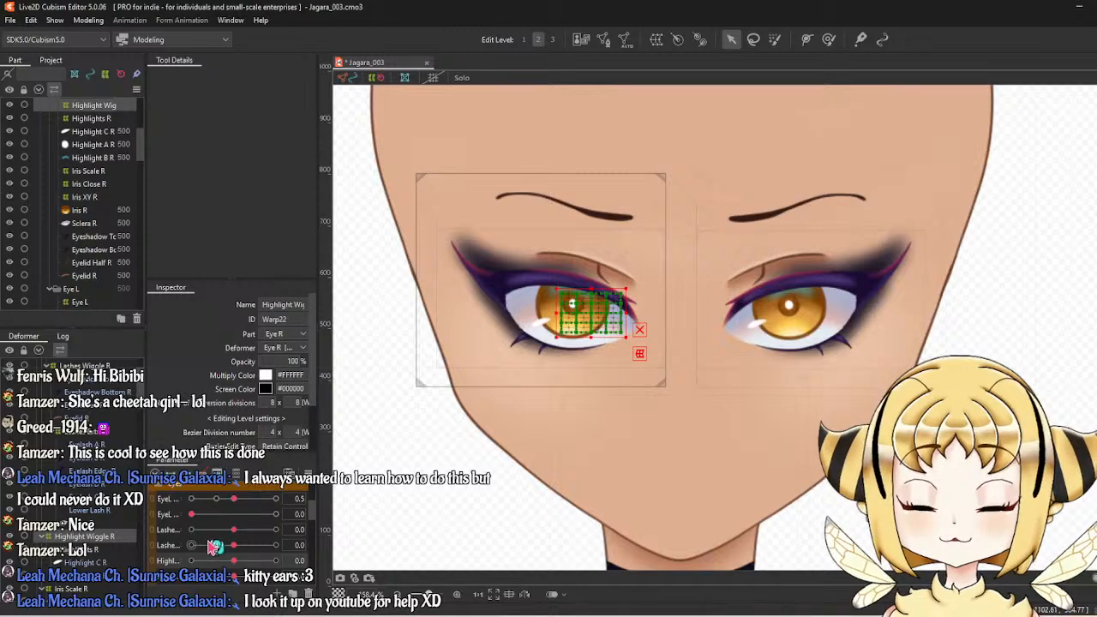
Transfer the Iris Scale R deformer's keys from Iris Scale L to Iris Scale R, excluding the Iris Scale L deformer.
scroll(214, 546, down, 1)
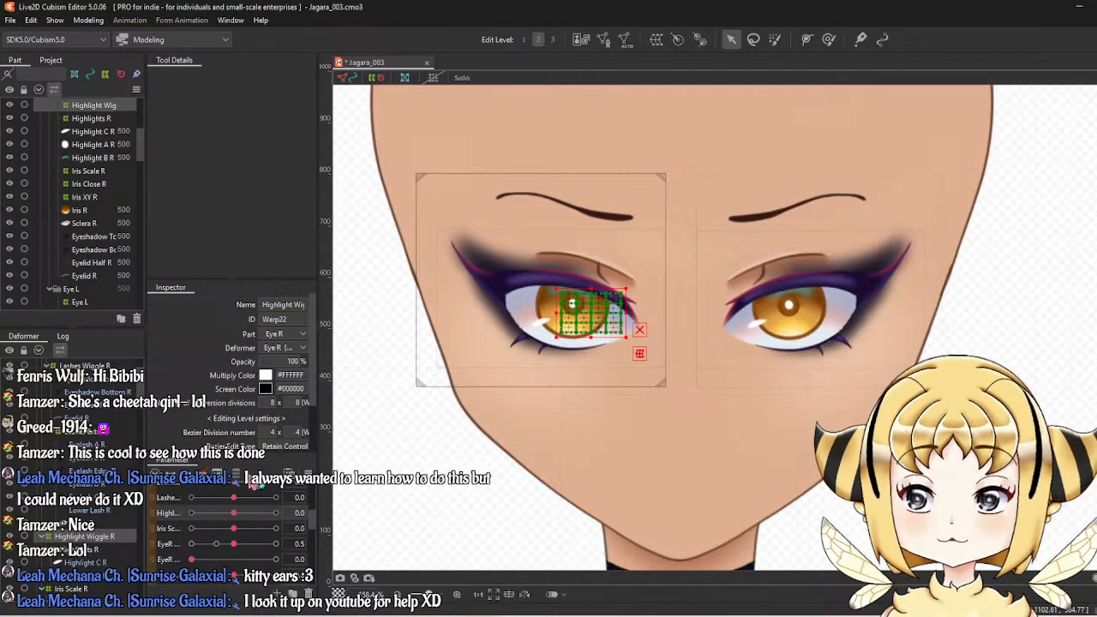
click(361, 530)
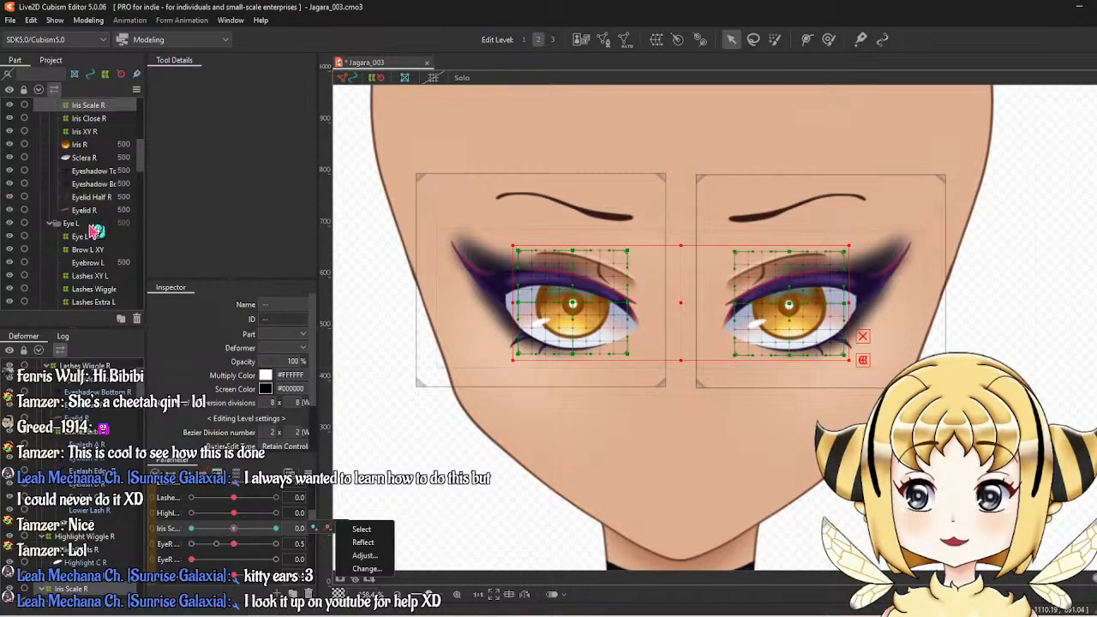
scroll(97, 231, down, 4)
scroll(97, 231, down, 3)
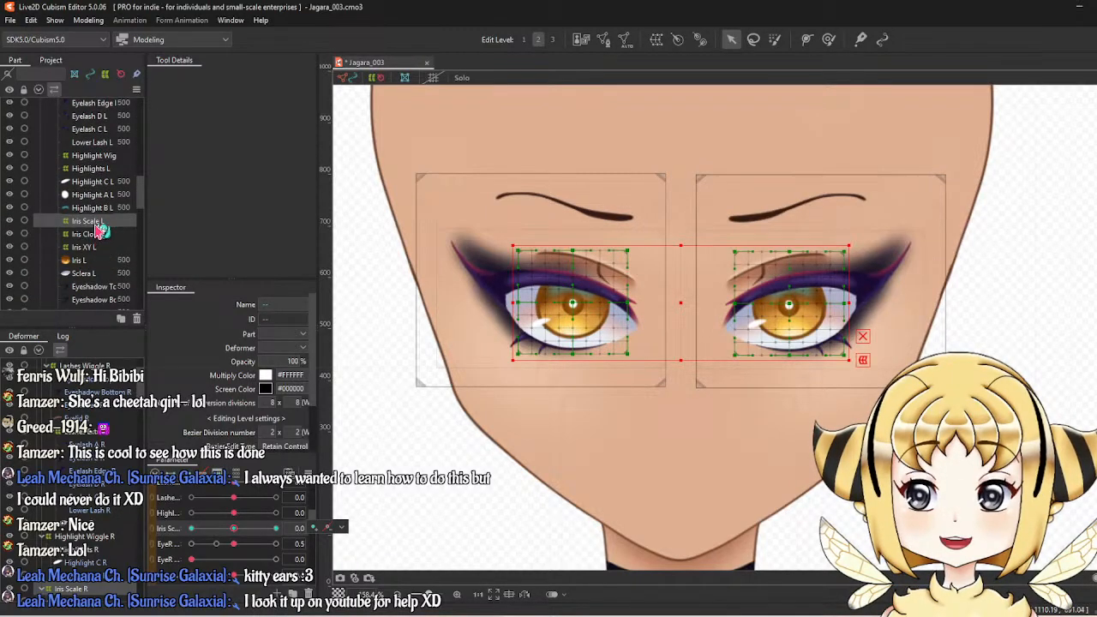
ctrl+click(96, 224)
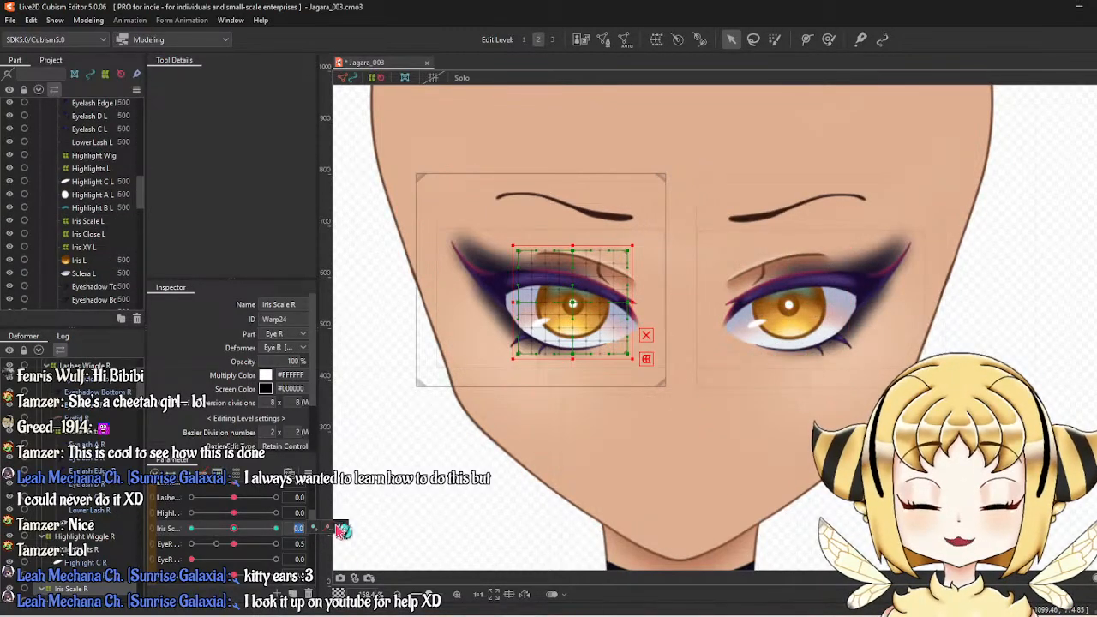
click(300, 527)
click(362, 569)
scroll(509, 302, down, 5)
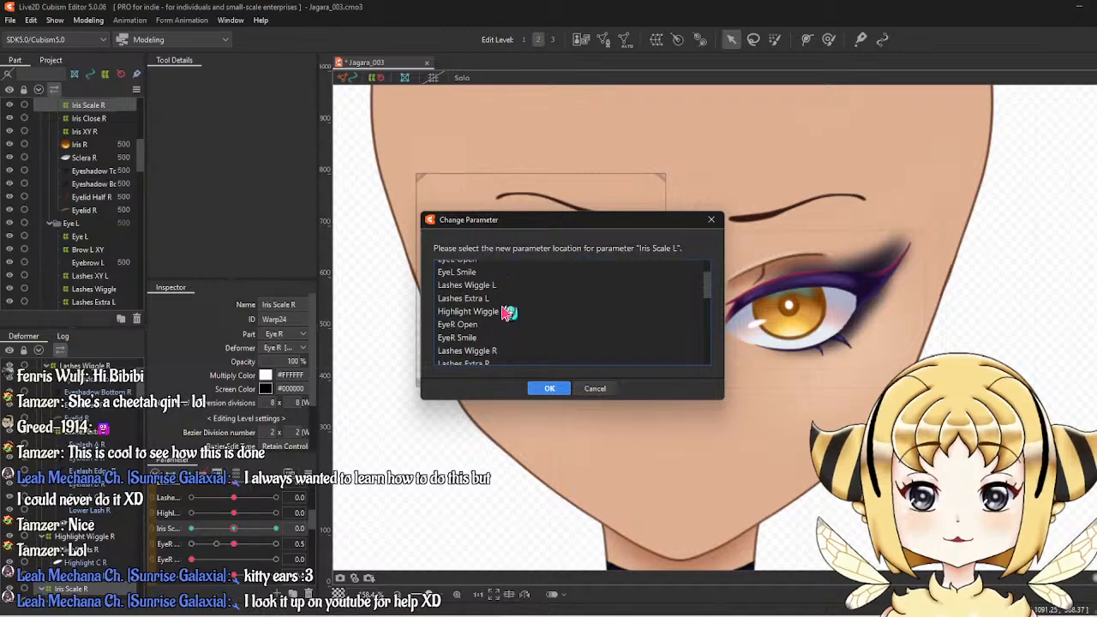
scroll(507, 314, up, 2)
scroll(485, 349, down, 2)
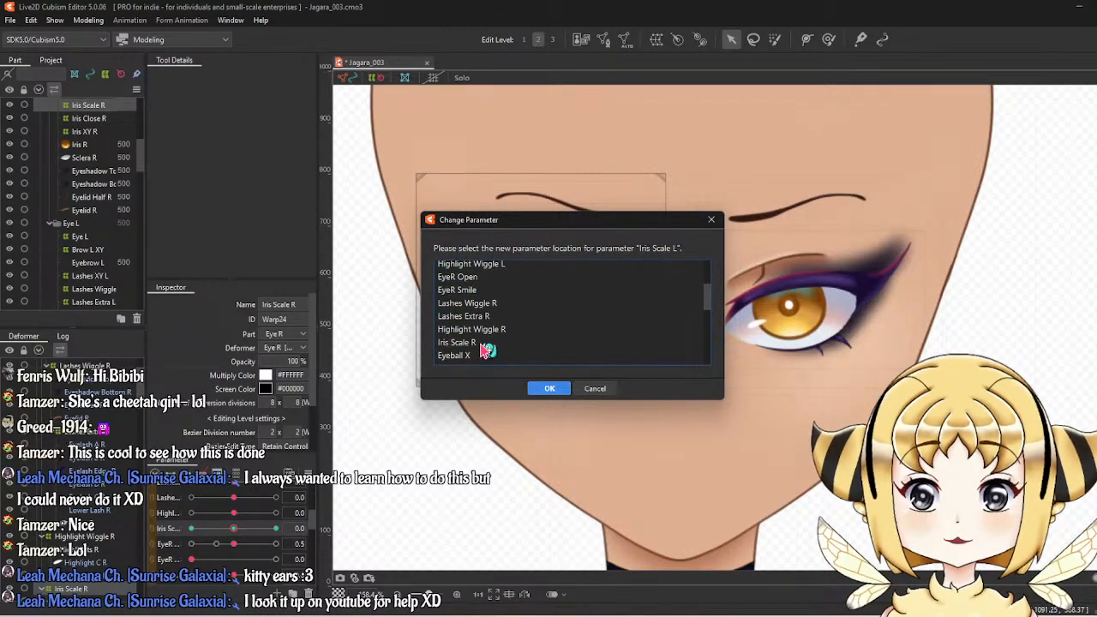
click(485, 344)
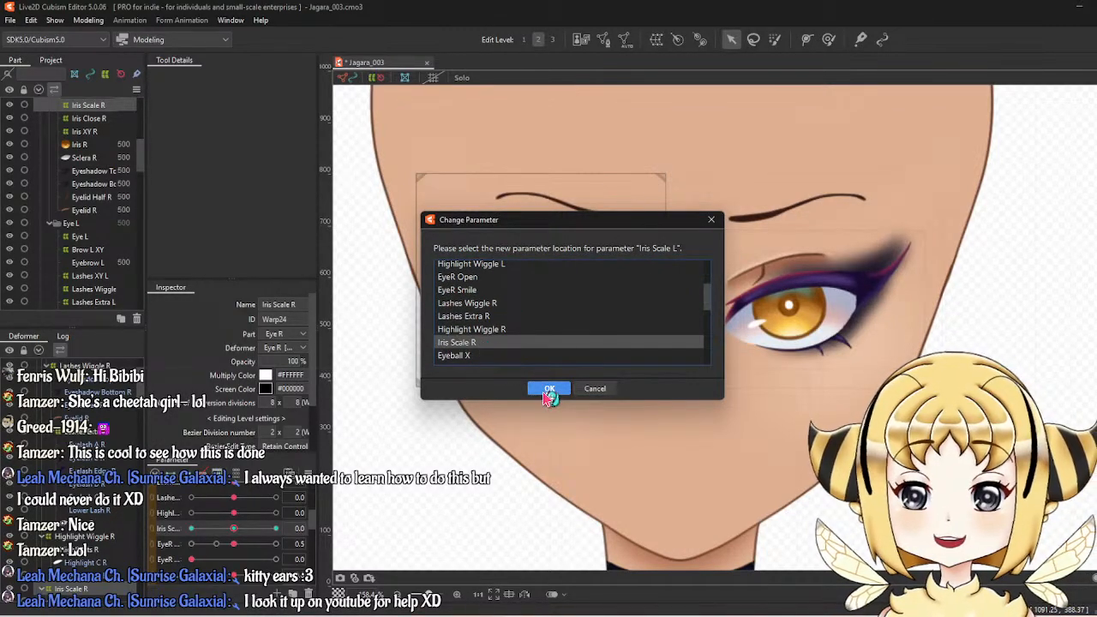
click(549, 389)
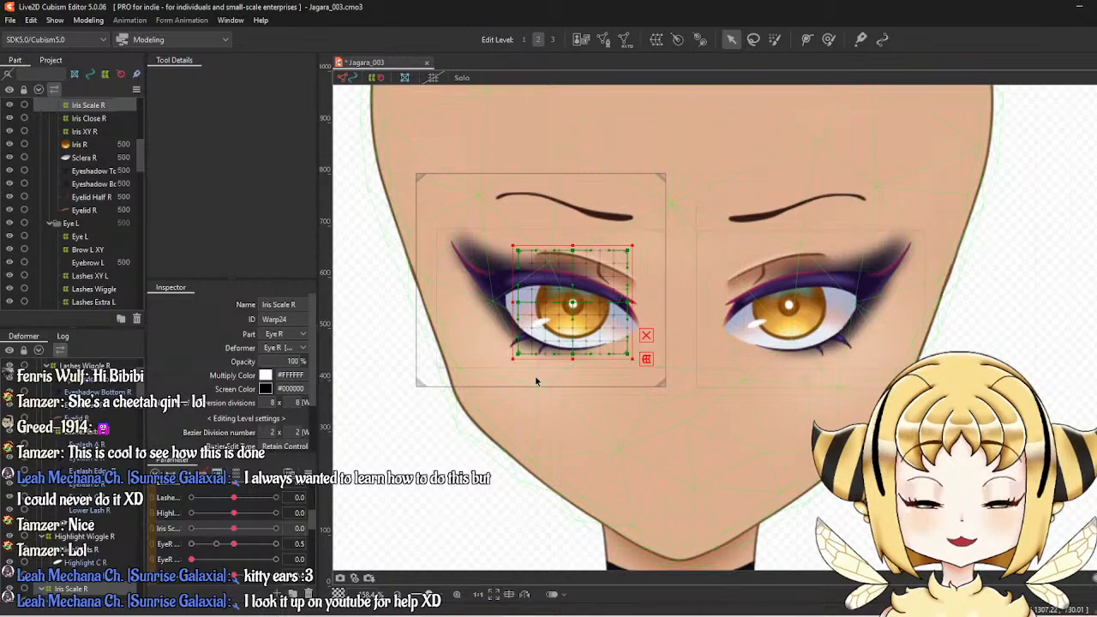
Save the model and open its physics settings.
scroll(535, 380, down, 3)
scroll(583, 274, up, 2)
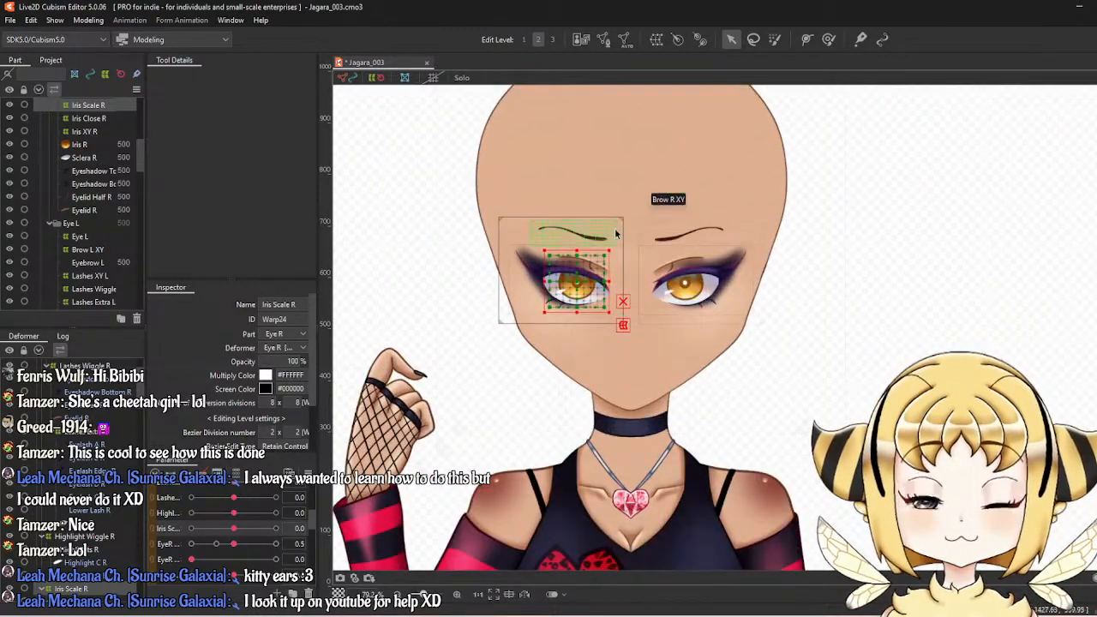
drag(616, 233, 613, 273)
scroll(266, 539, up, 3)
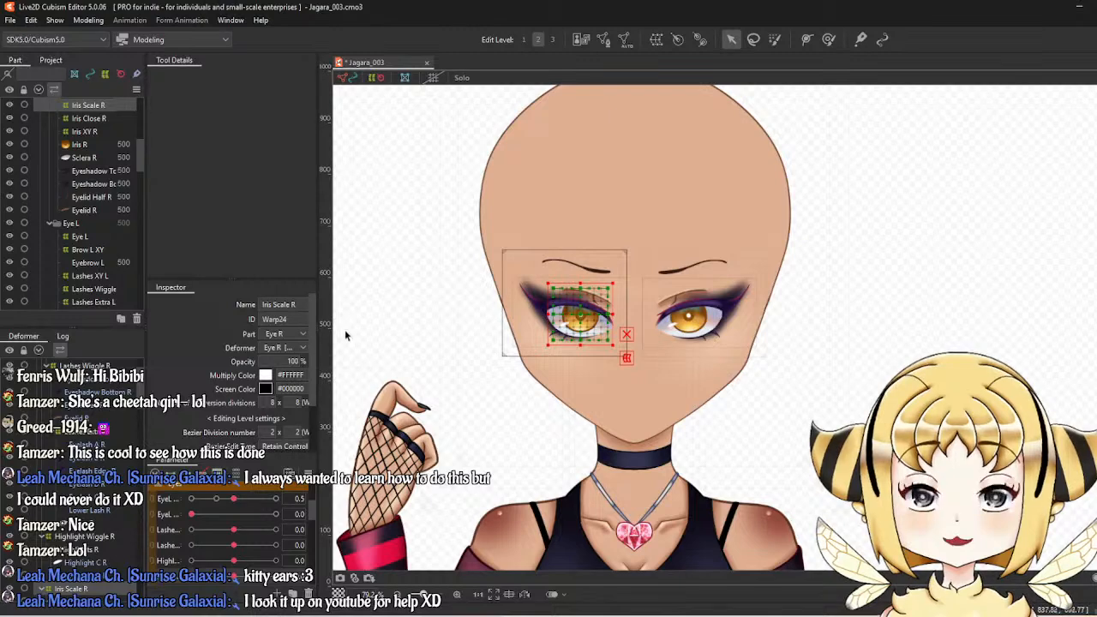
click(88, 19)
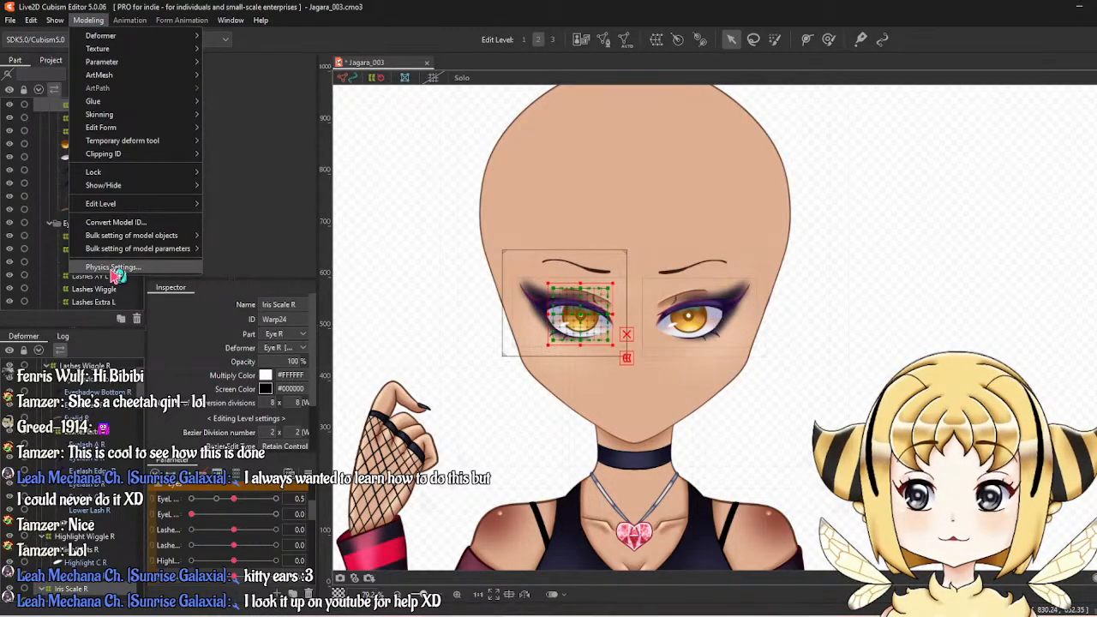
click(30, 129)
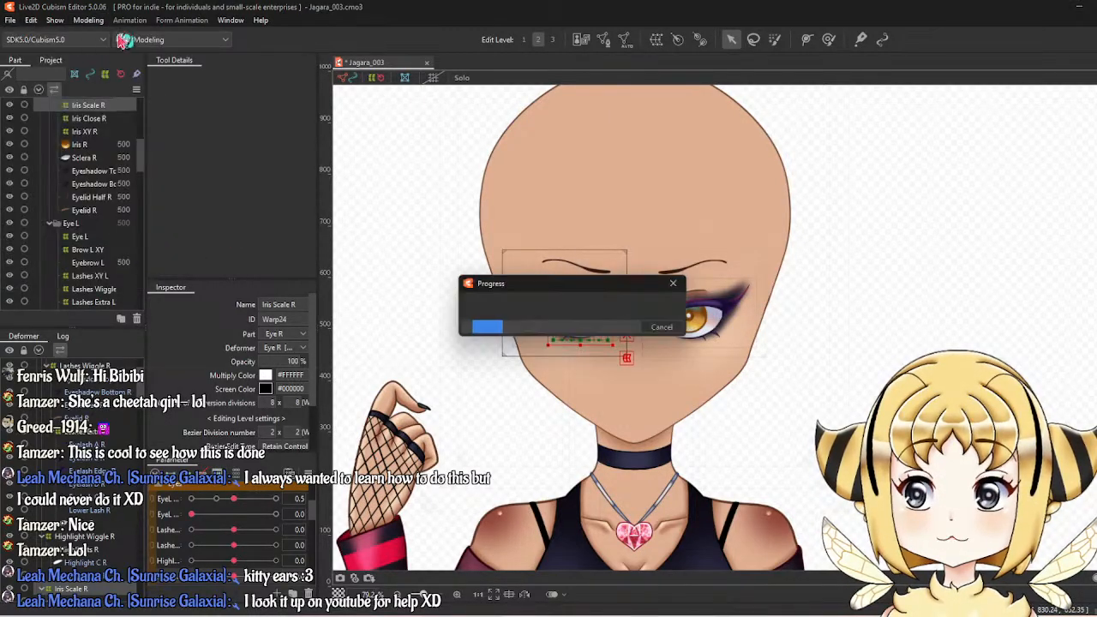
click(88, 20)
click(120, 266)
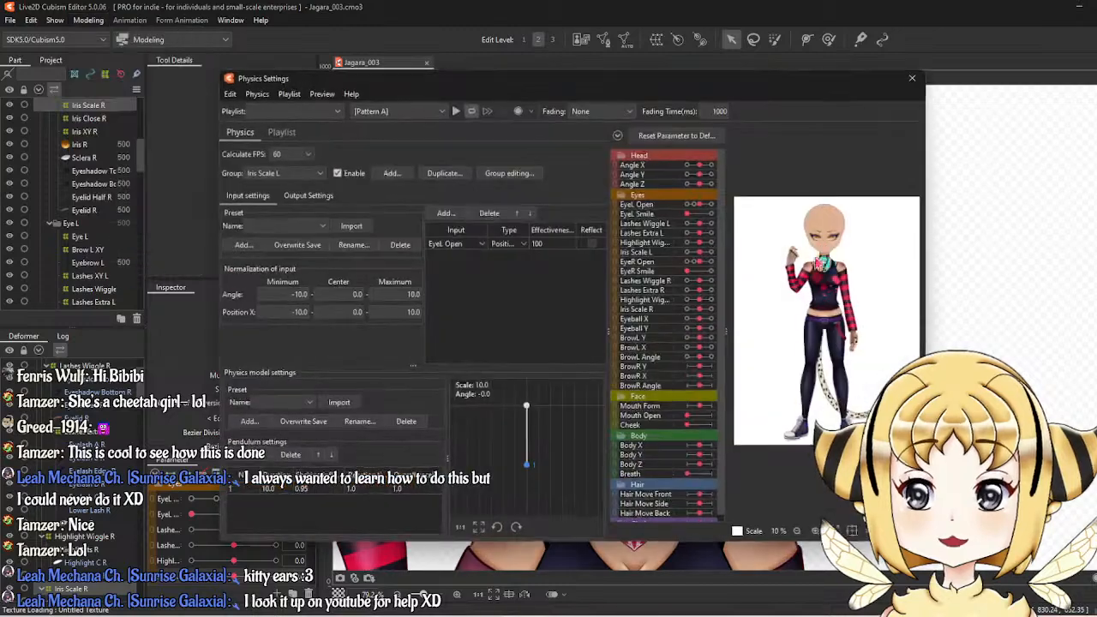
Duplicate the Iris Scale L physics group under the name Iris Scale R.
scroll(836, 237, up, 3)
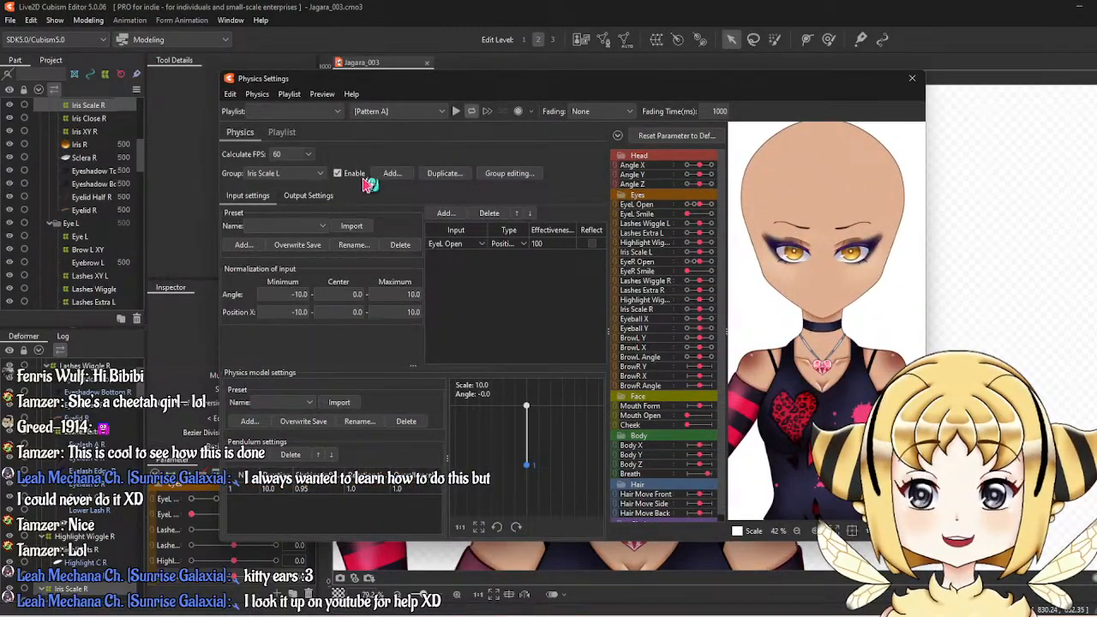
click(459, 180)
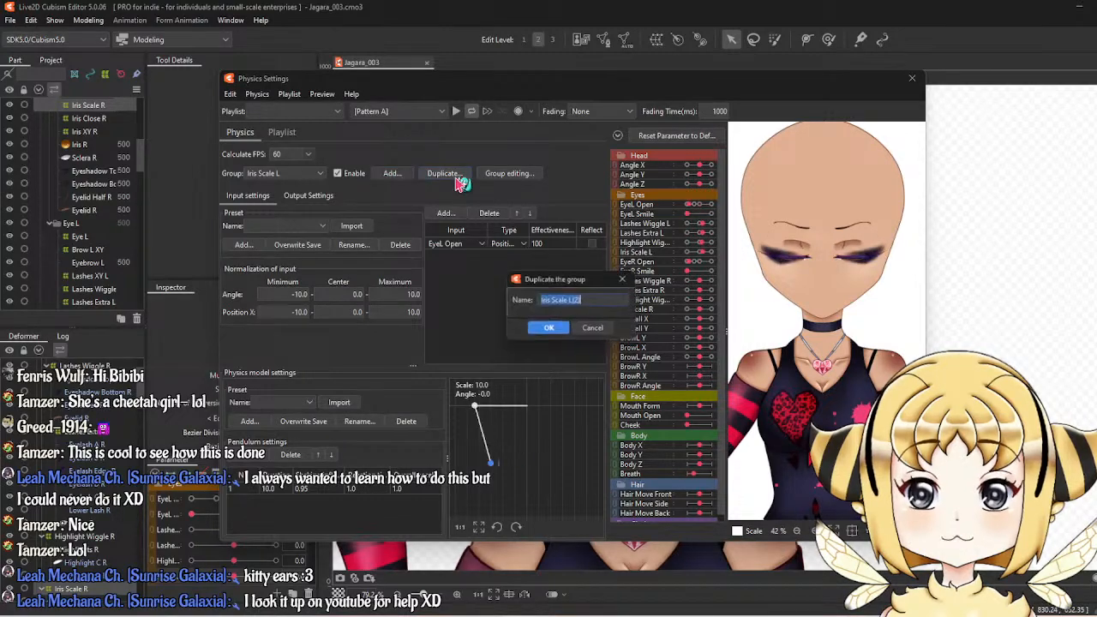
click(580, 301)
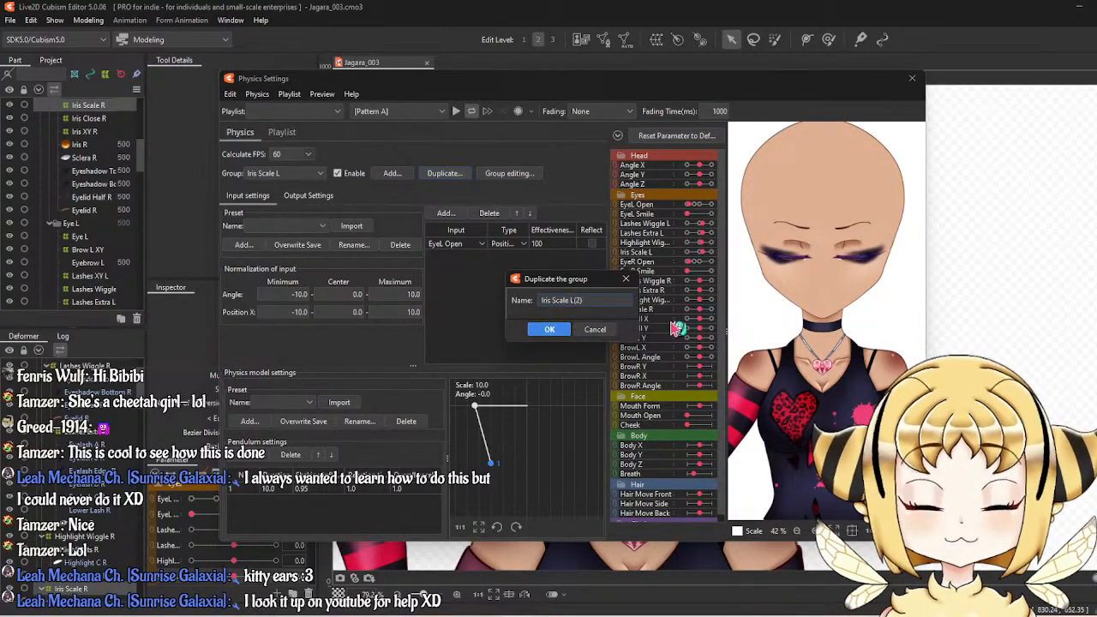
key(BackSpace)
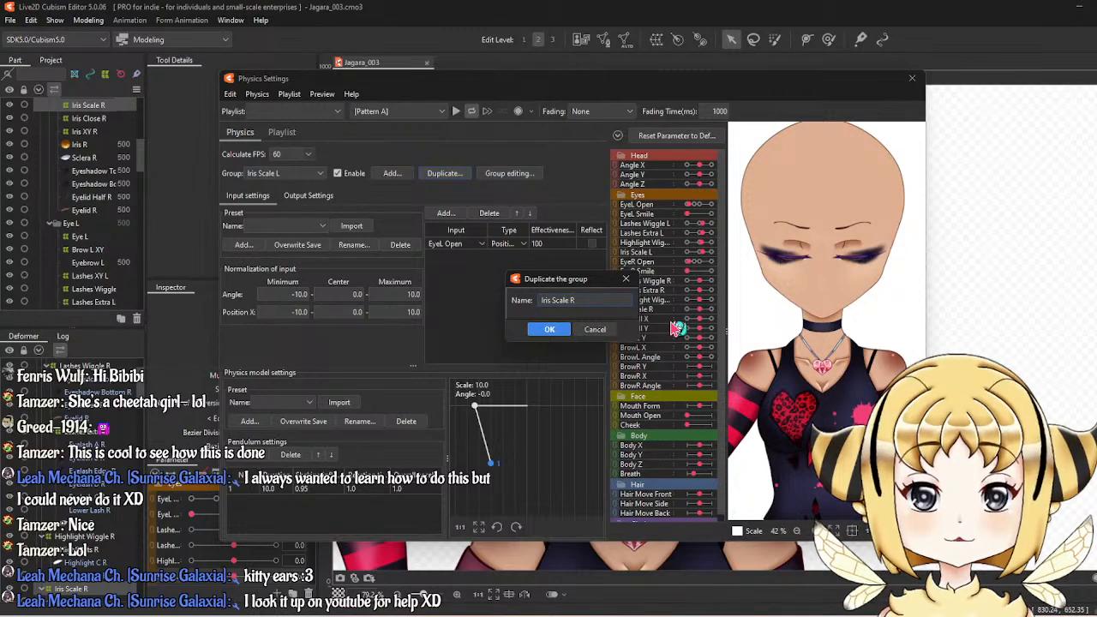
click(551, 330)
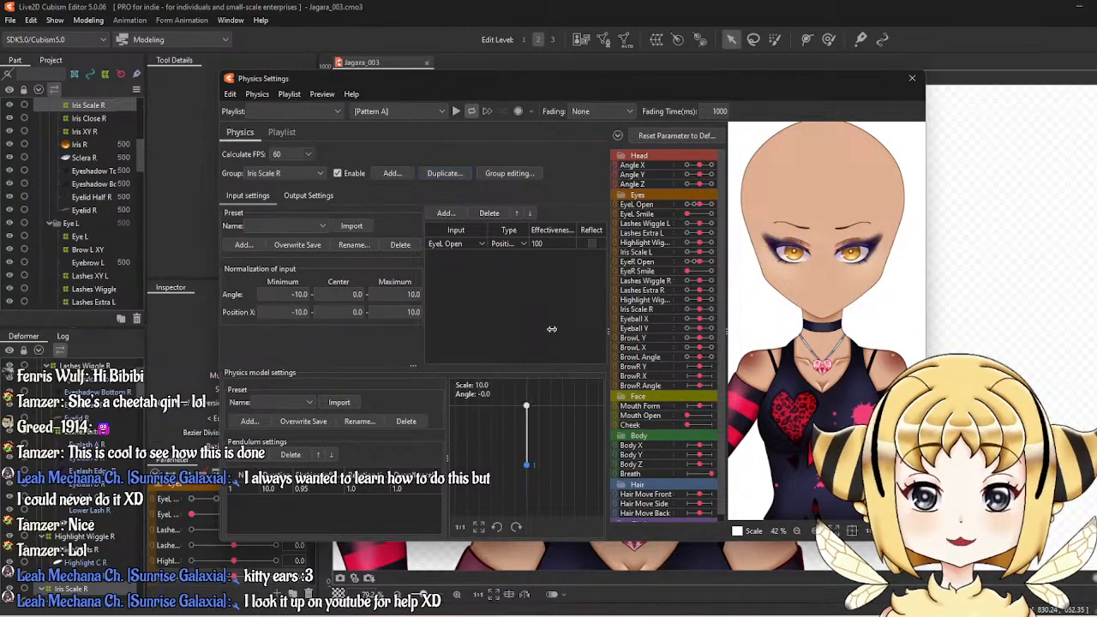
Set the Iris Scale R physics group's input to EyeR Open and its output to Iris Scale R.
click(477, 244)
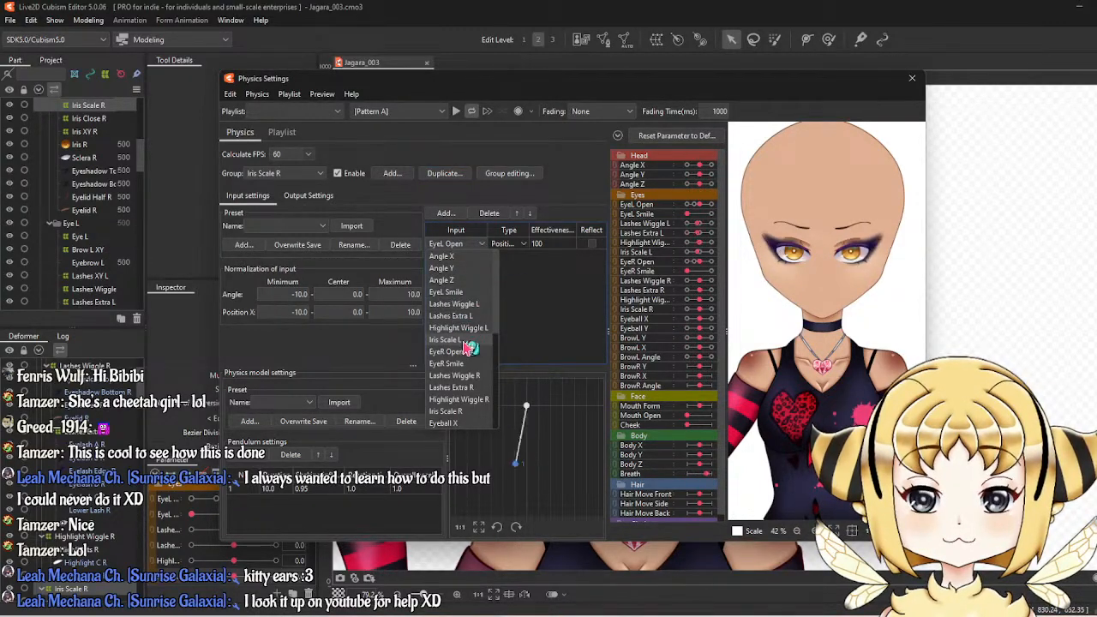
click(454, 351)
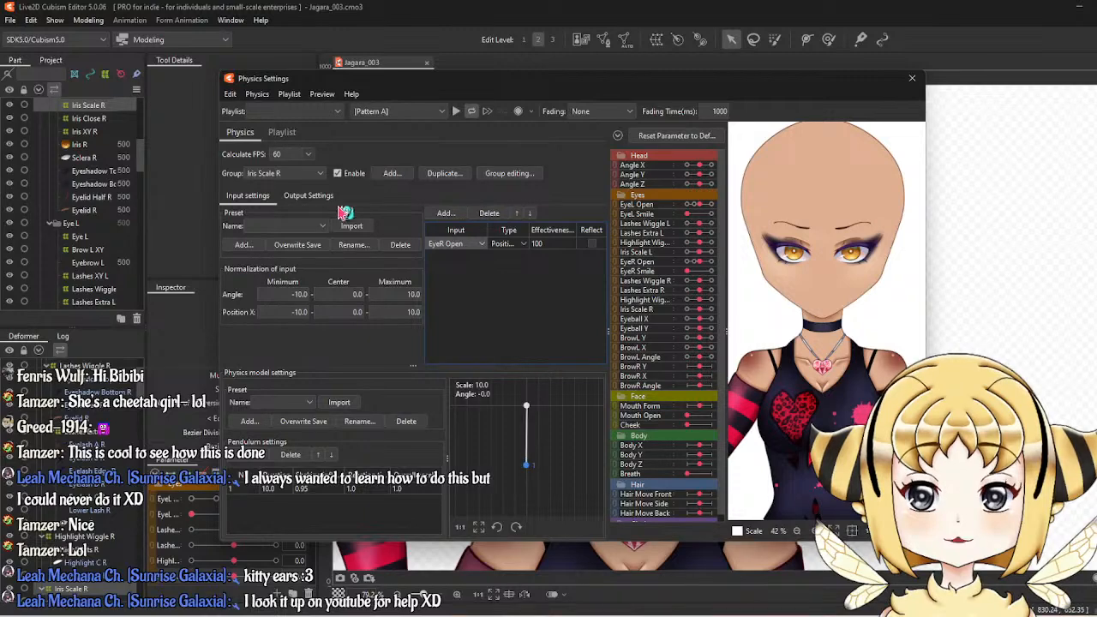
click(312, 196)
click(321, 247)
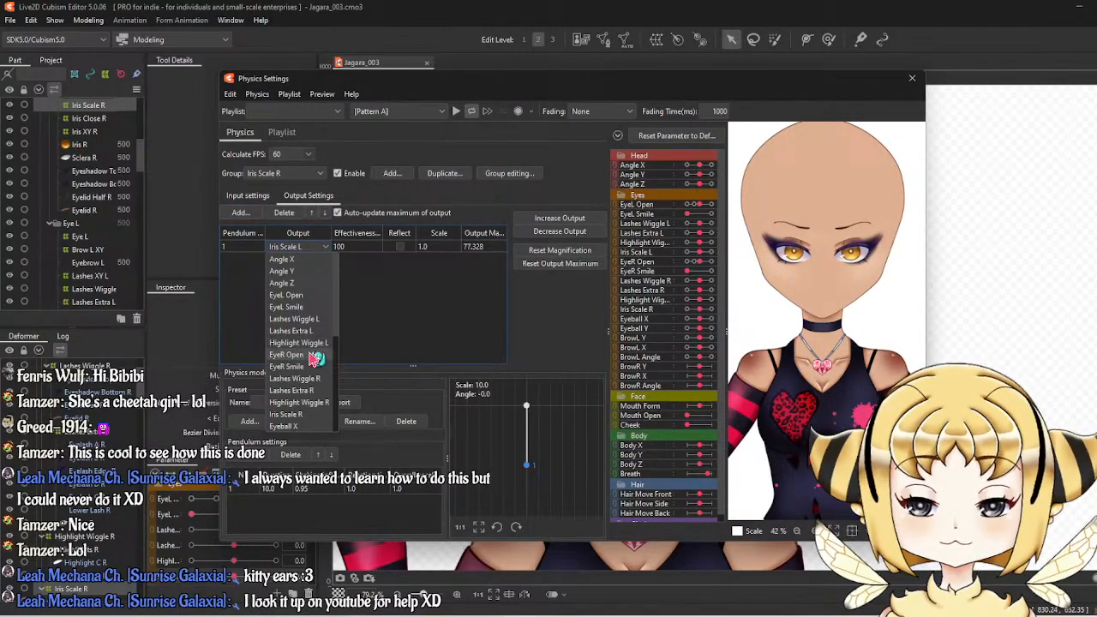
scroll(300, 403, down, 1)
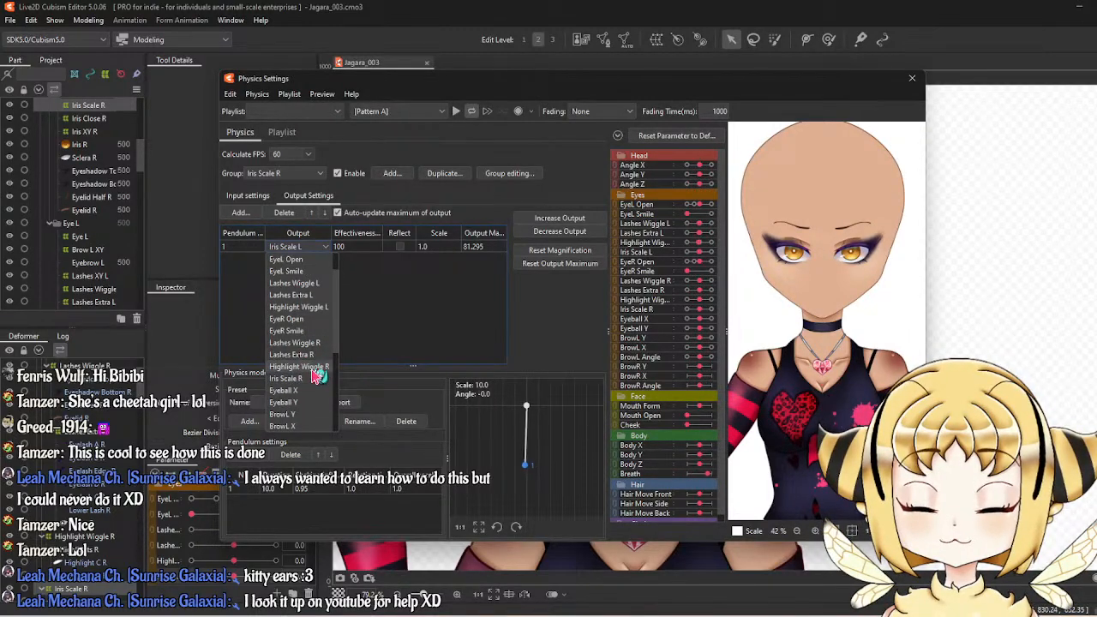
click(314, 381)
Duplicate the Highlight Wiggle L physics group under the name Highlight Wiggle R.
click(310, 174)
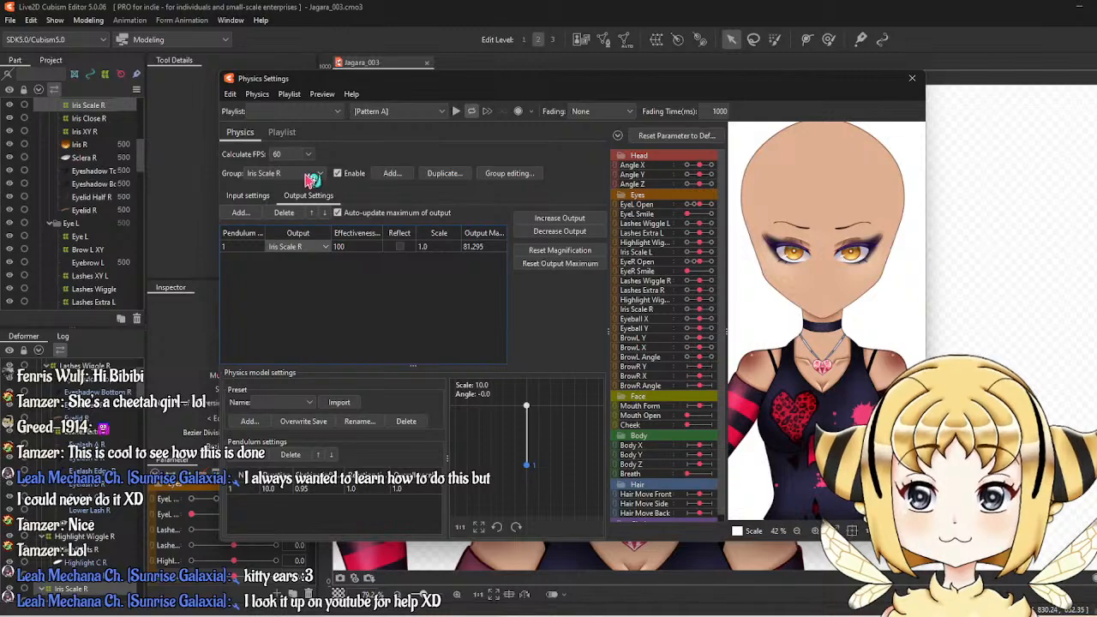
click(274, 210)
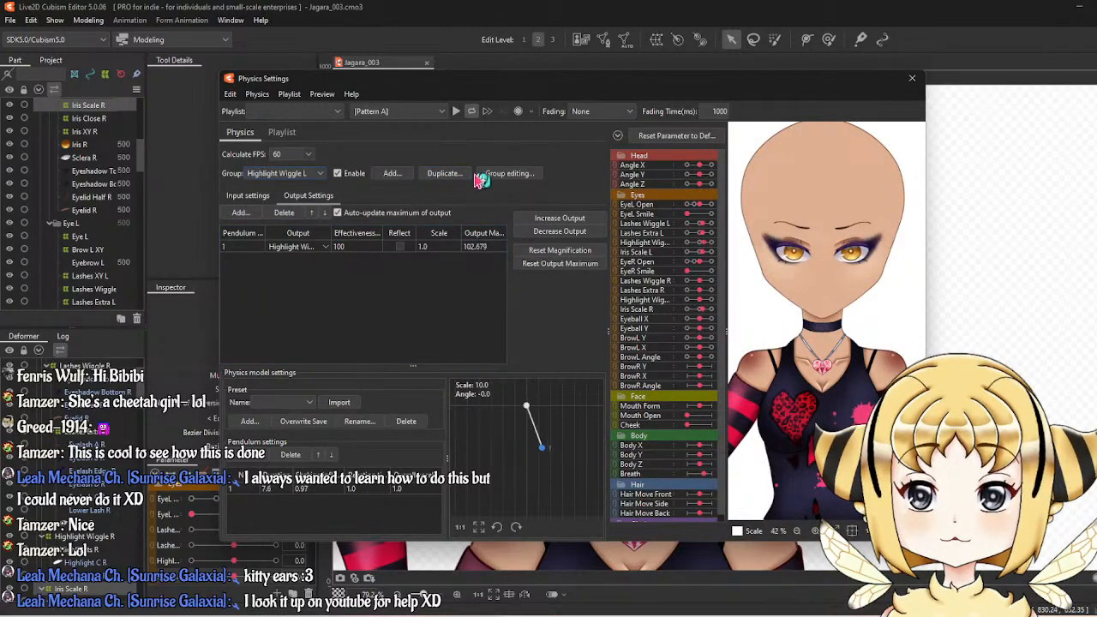
click(444, 173)
click(624, 300)
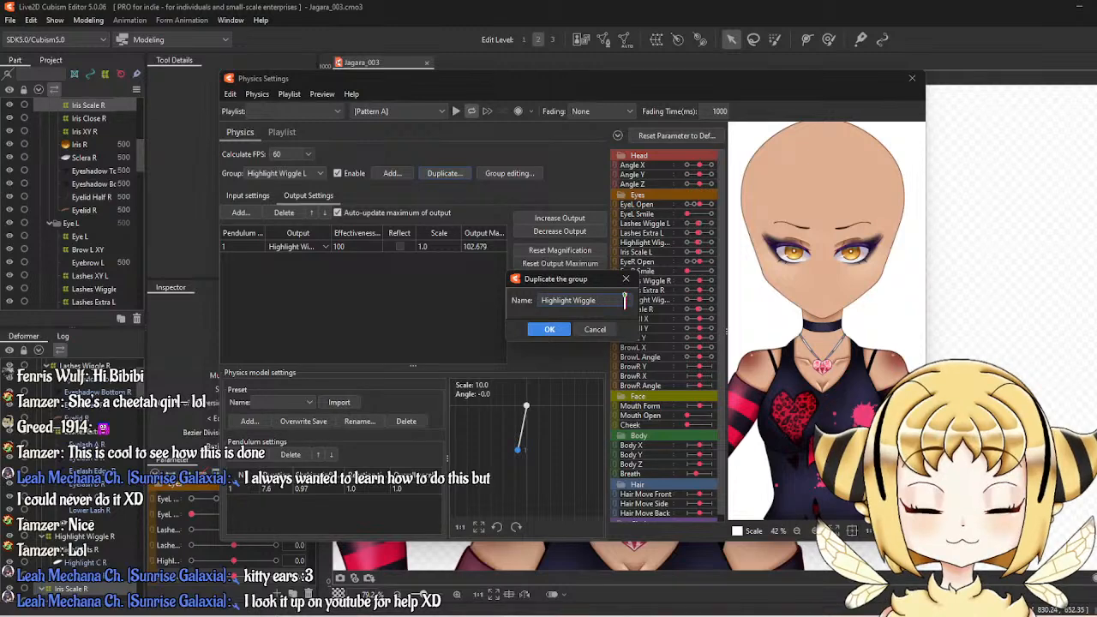
text(R)
click(536, 330)
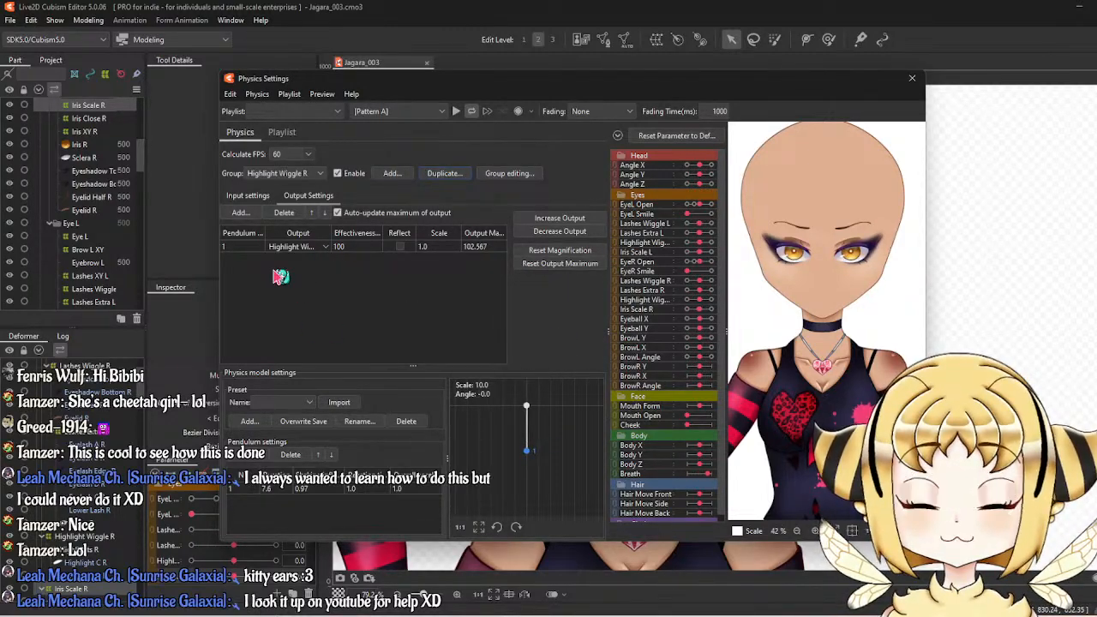
click(320, 249)
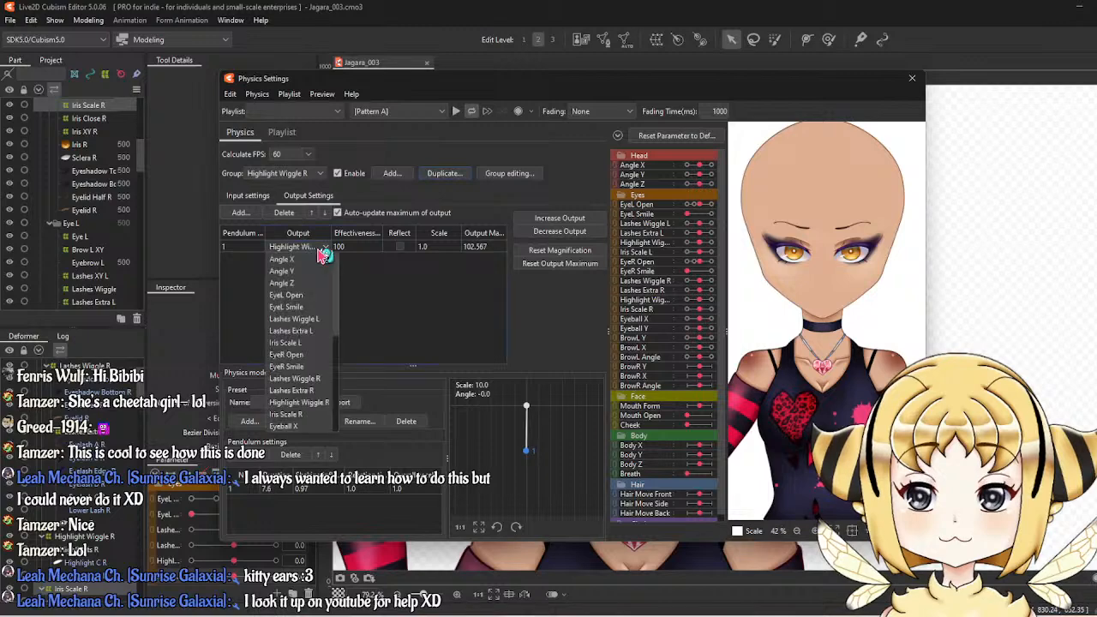
click(270, 214)
click(260, 213)
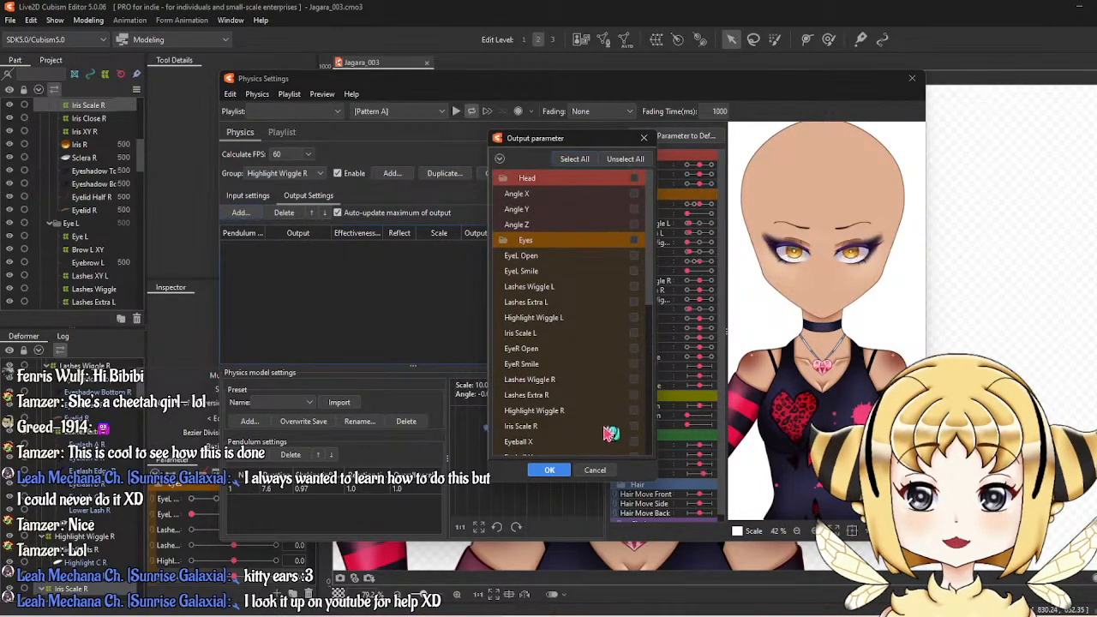
click(593, 469)
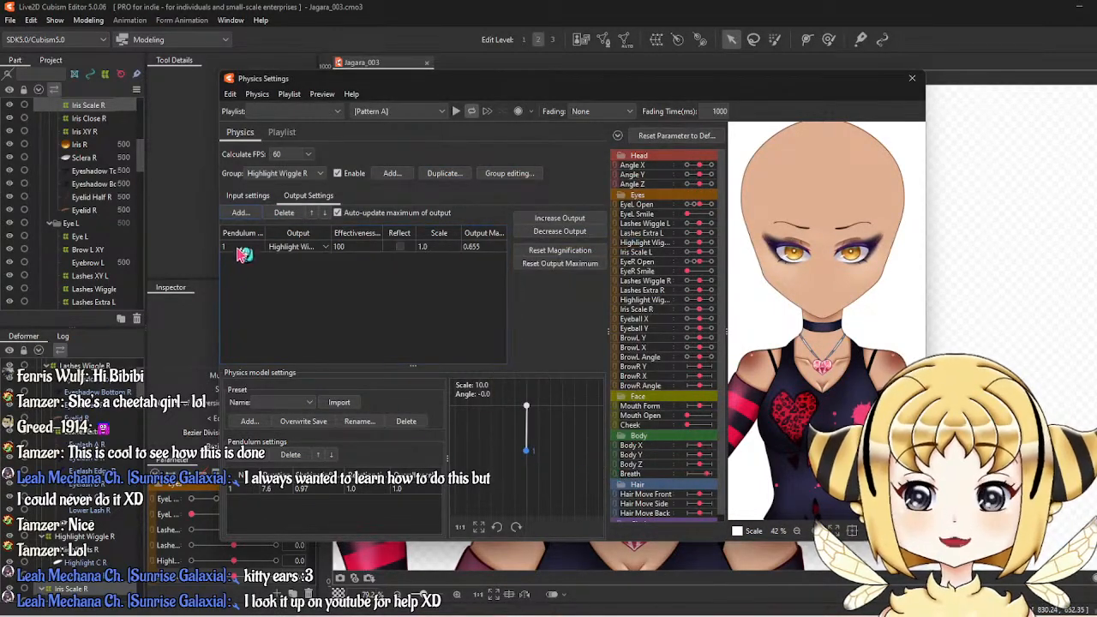
Set the Highlight Wiggle R physics group's input to EyeR Open and its output to Highlight Wiggle R.
click(247, 195)
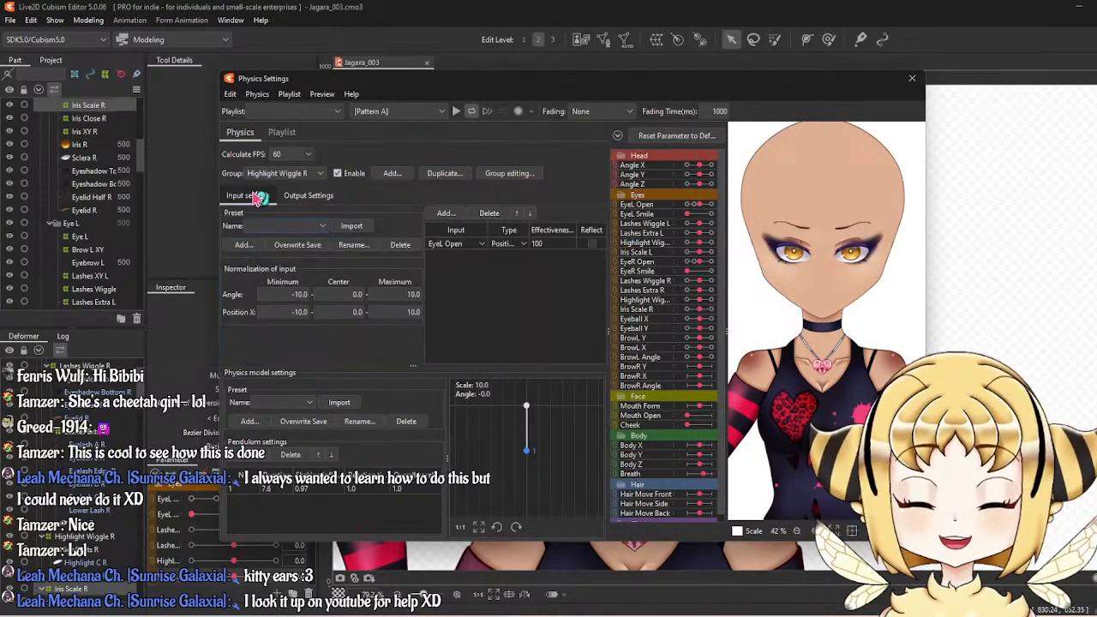
click(462, 245)
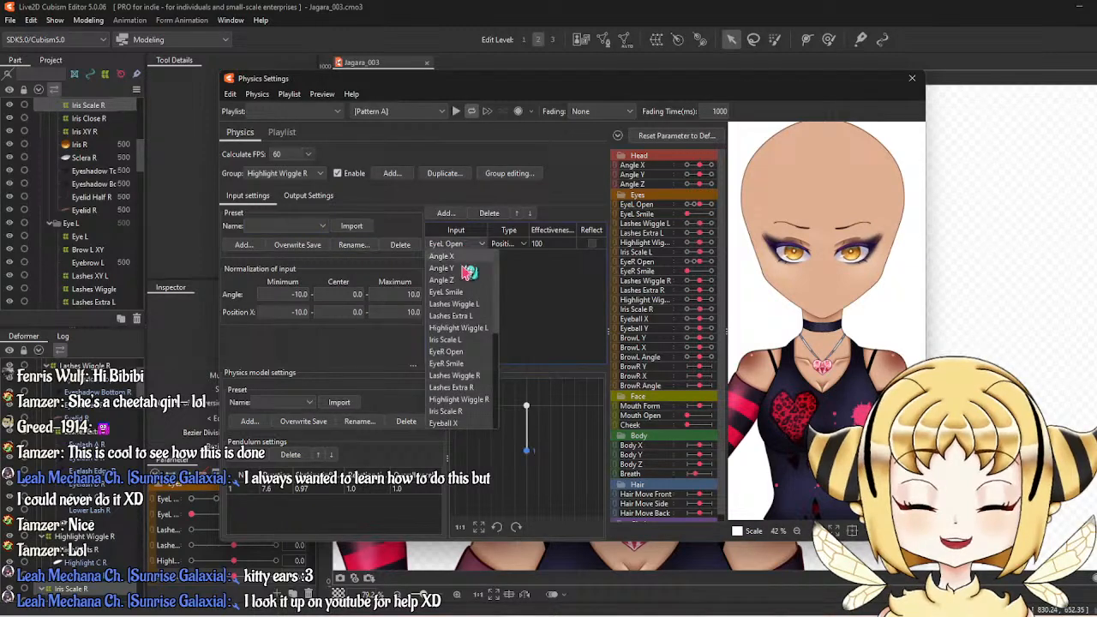
click(449, 351)
click(308, 195)
click(296, 246)
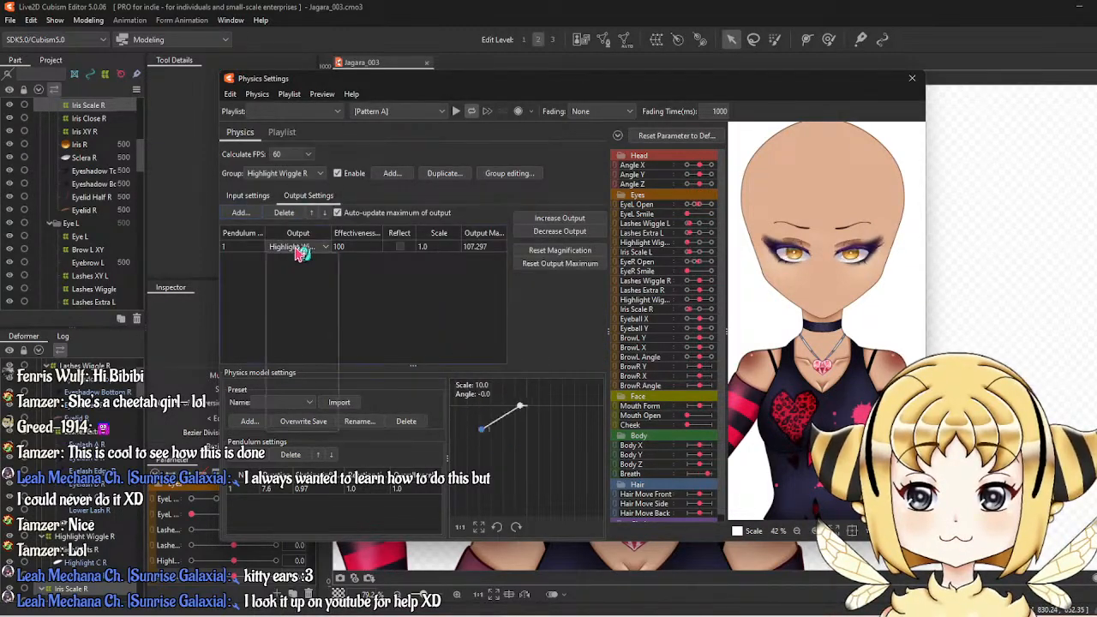
click(300, 401)
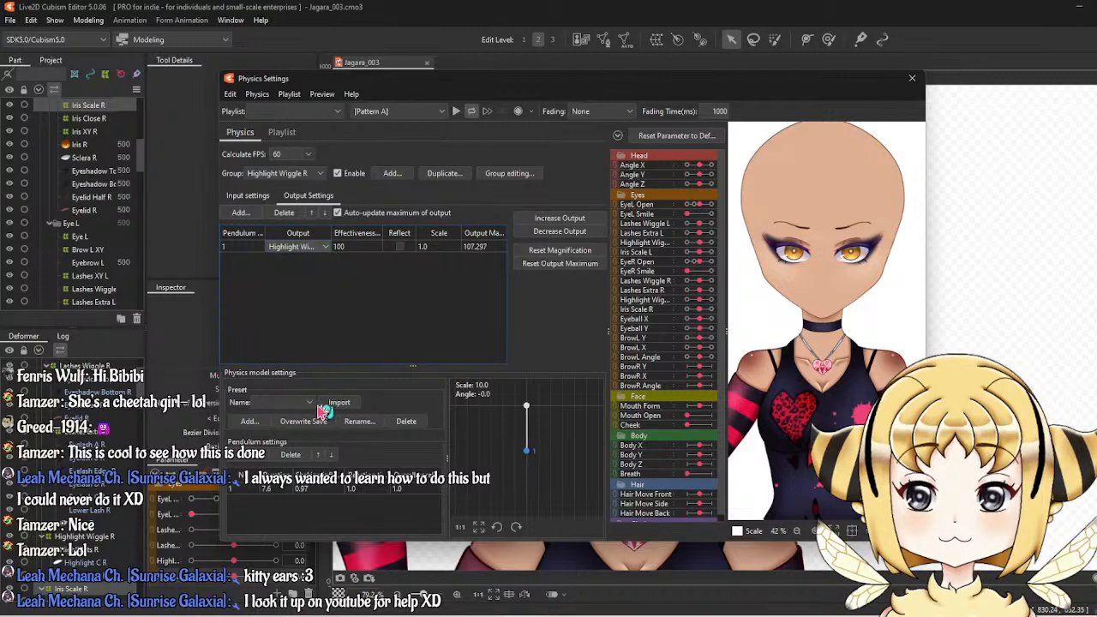
Rename the Lash Extra physics group to Lash Extra L.
click(313, 173)
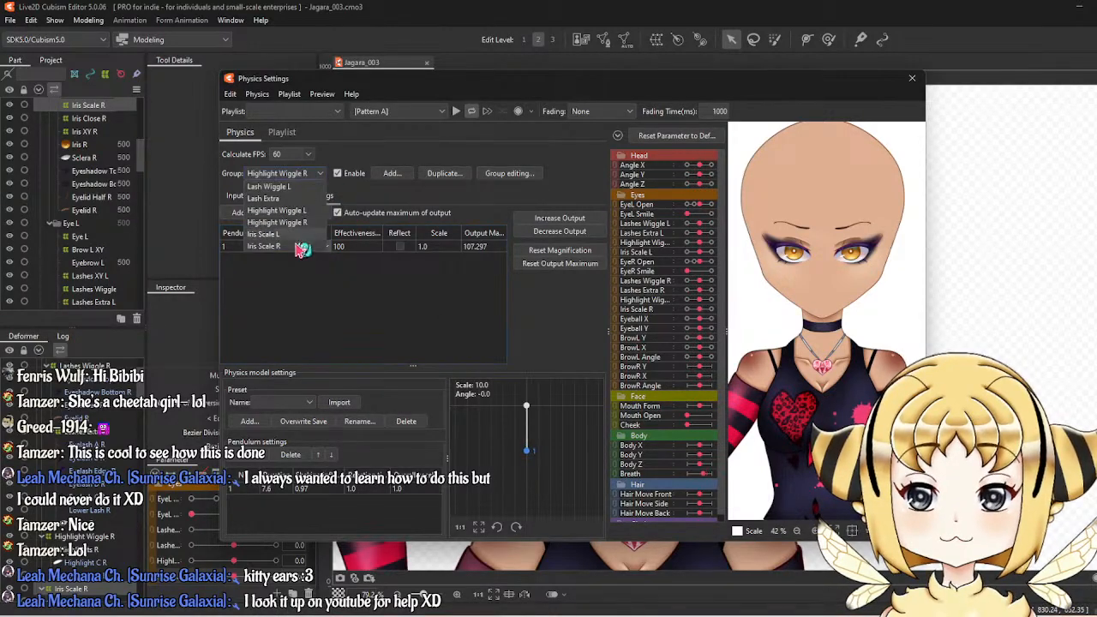
click(263, 198)
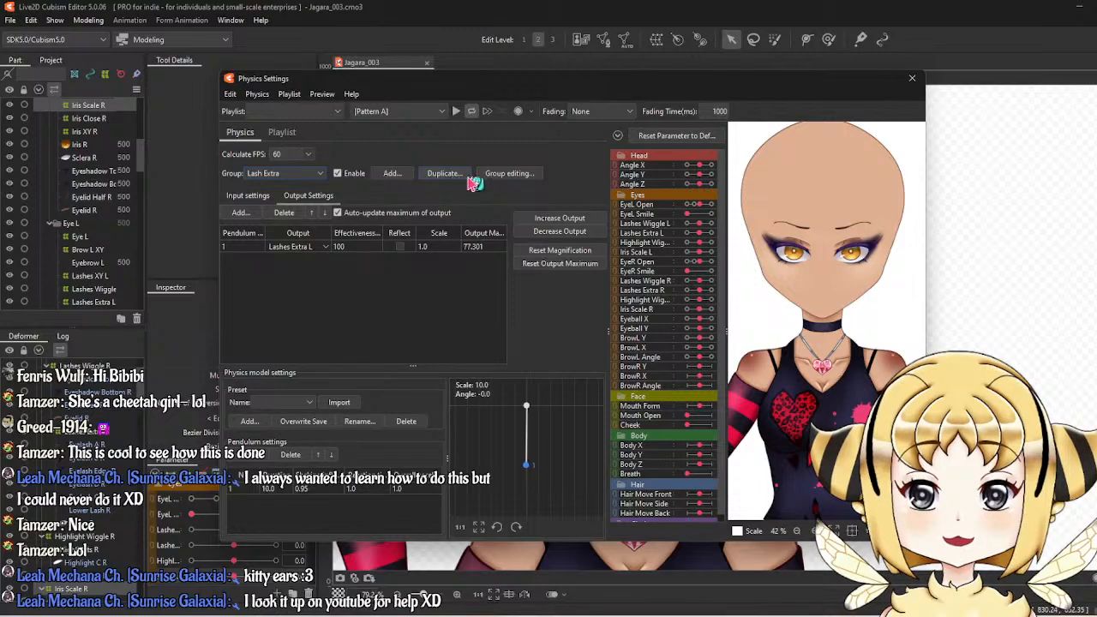
click(499, 176)
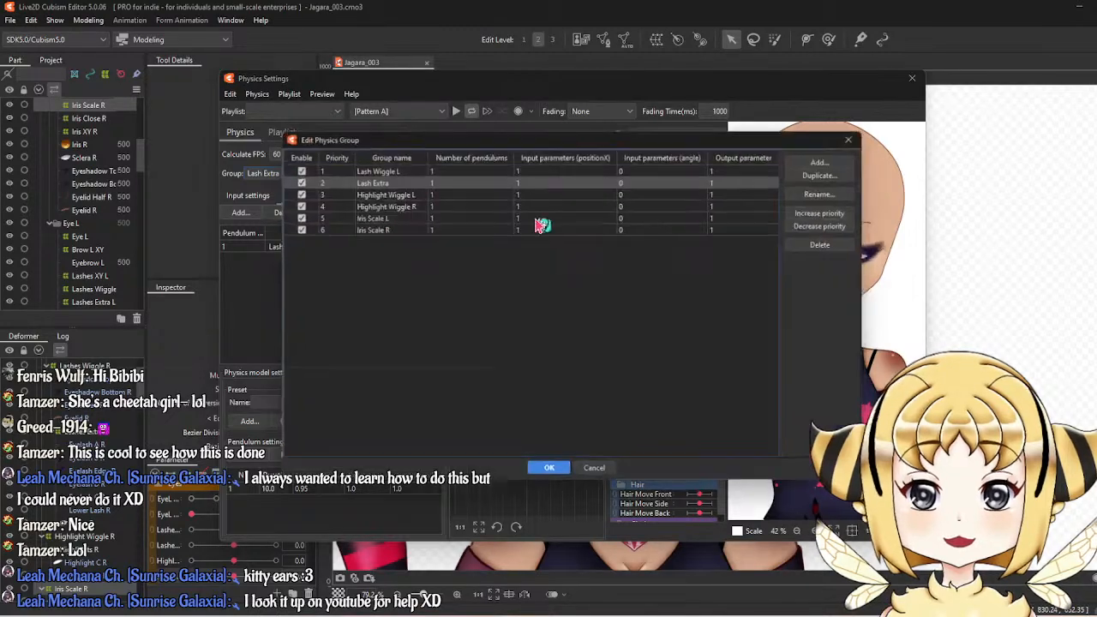
click(821, 193)
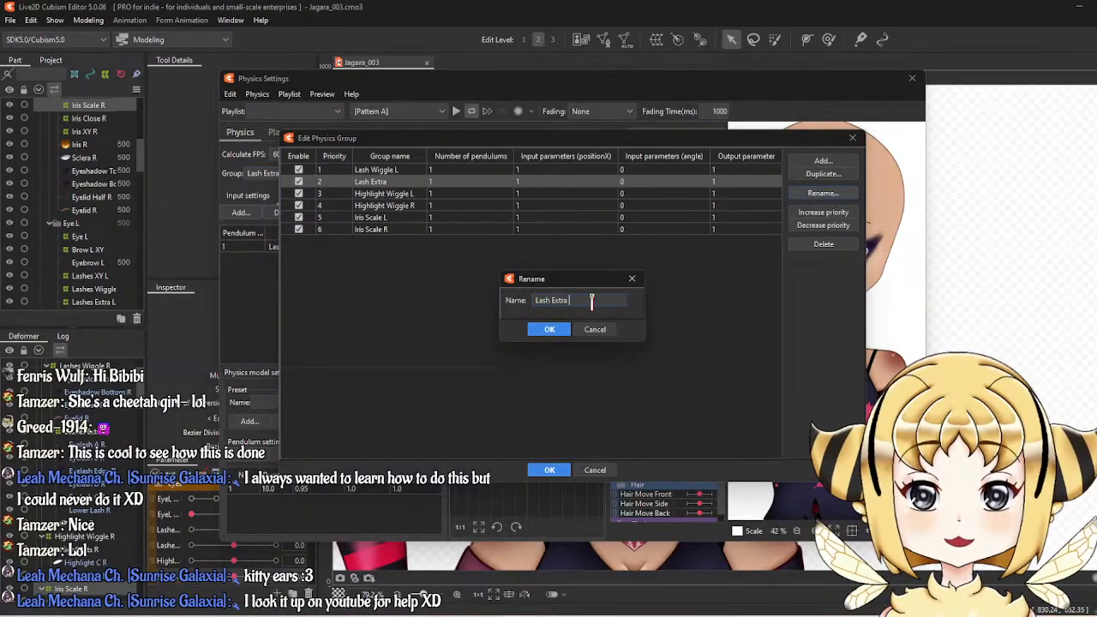
click(549, 330)
click(553, 471)
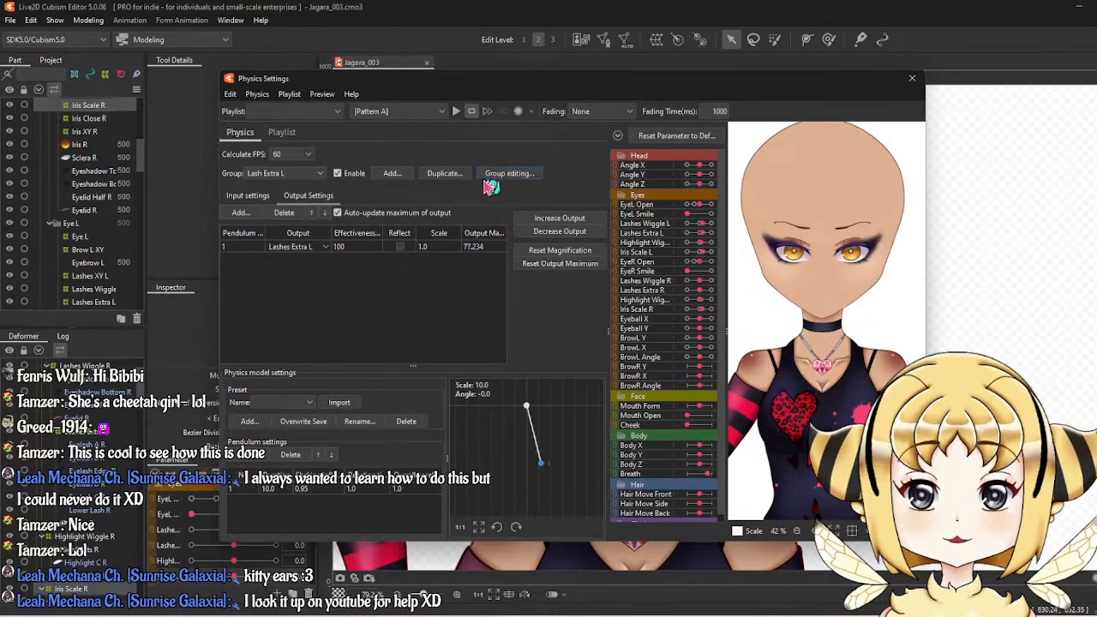
Duplicate the Lash Extra L physics group under the name Lash Extra R.
click(446, 174)
click(616, 300)
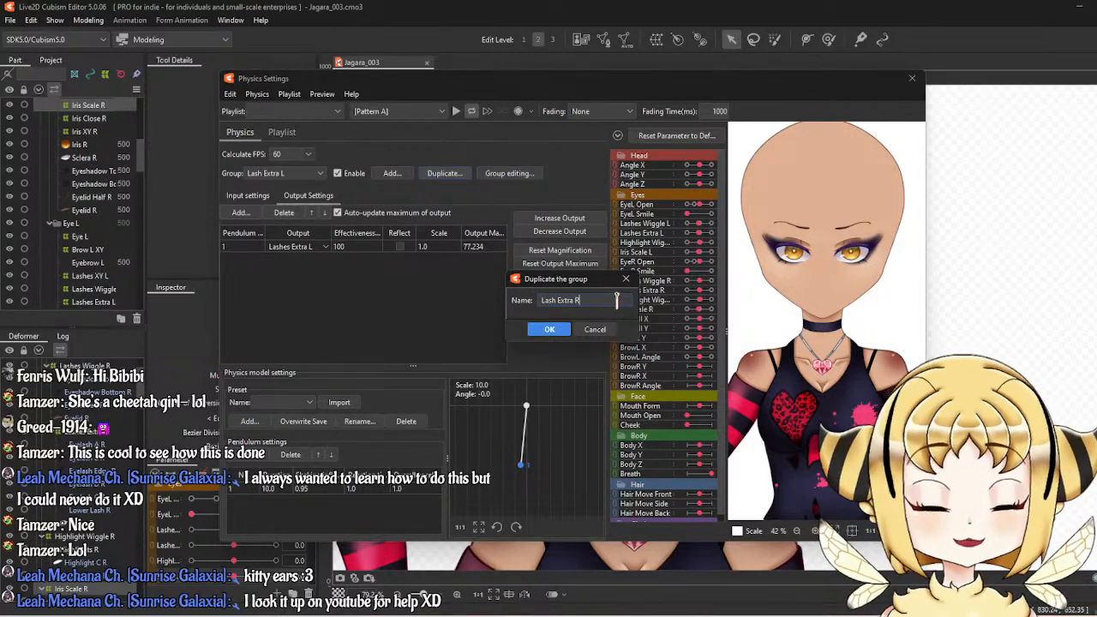
key(Return)
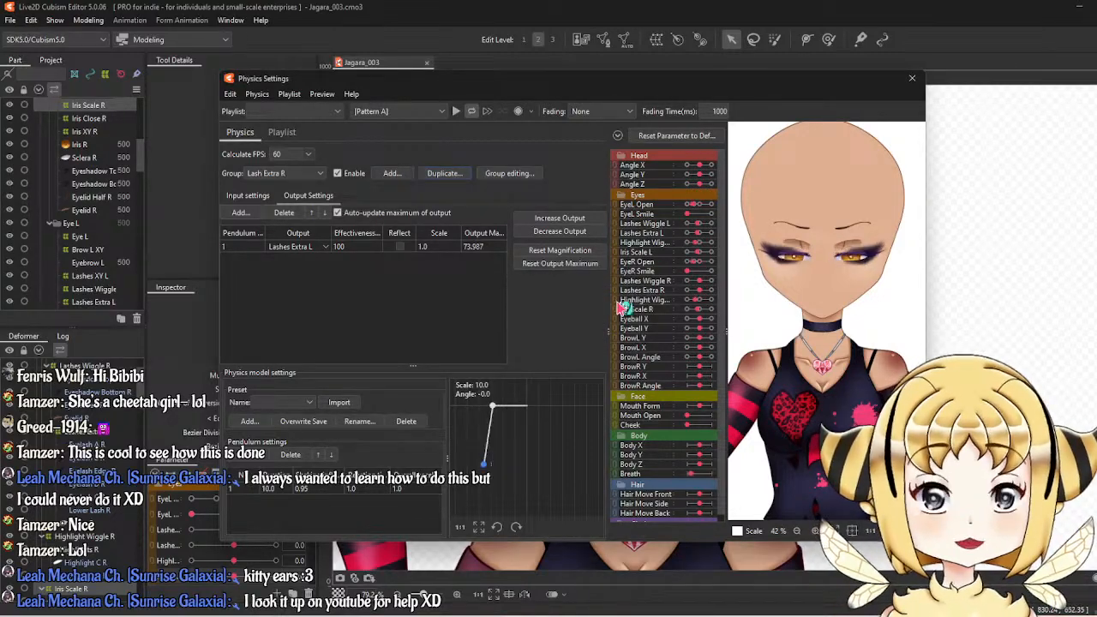
Set the Lash Extra R physics group's output to Lashes Extra R and its input to EyeR Open.
click(291, 249)
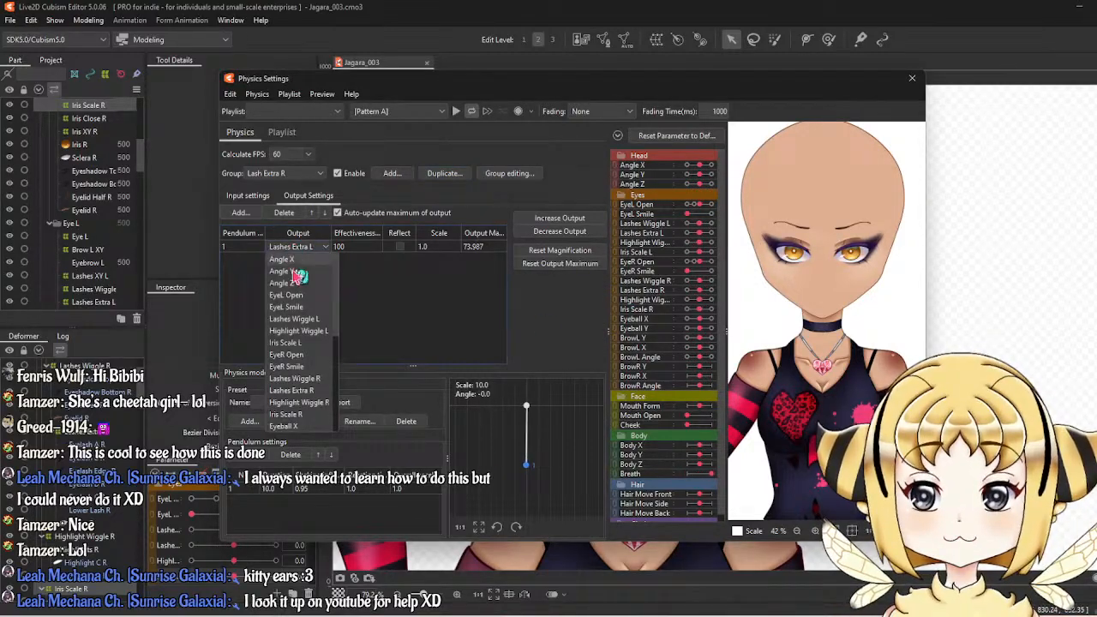
click(323, 410)
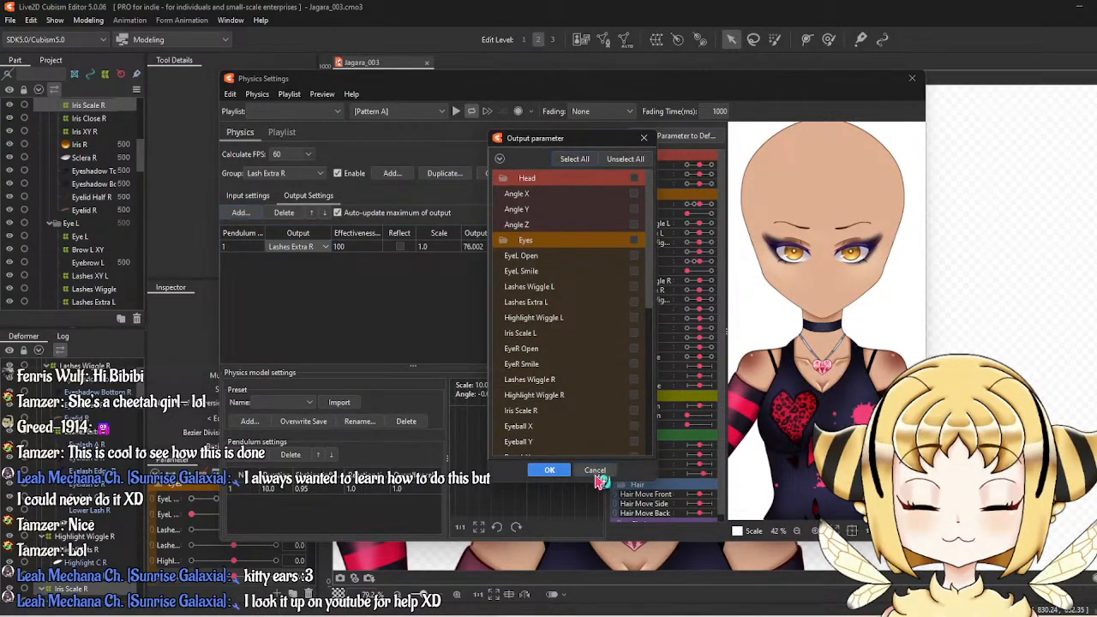
click(595, 472)
click(248, 195)
click(466, 245)
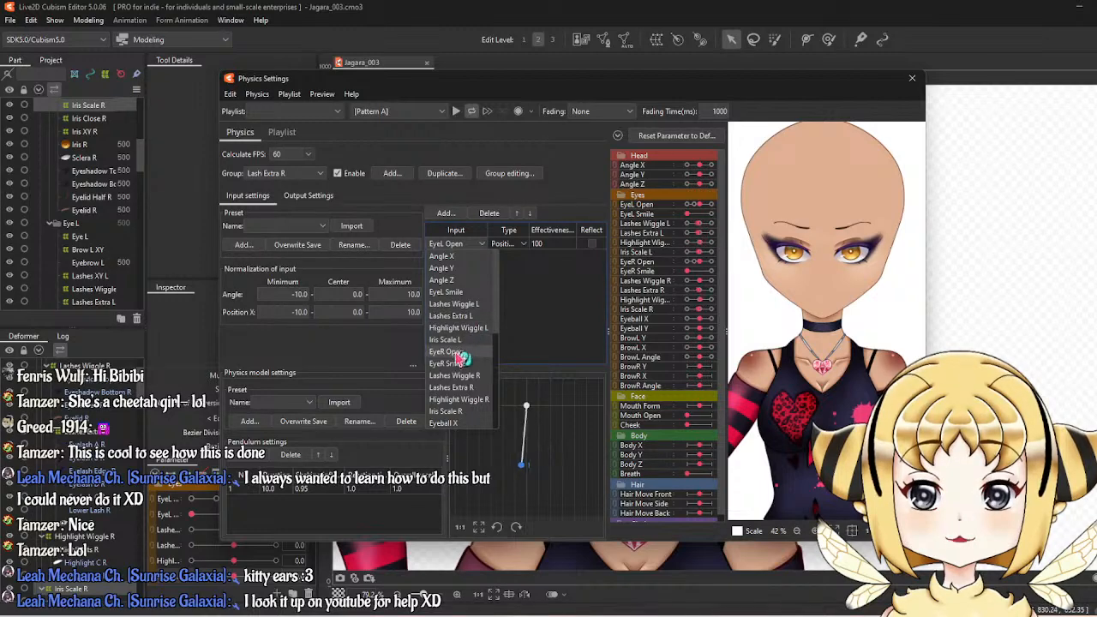
click(460, 352)
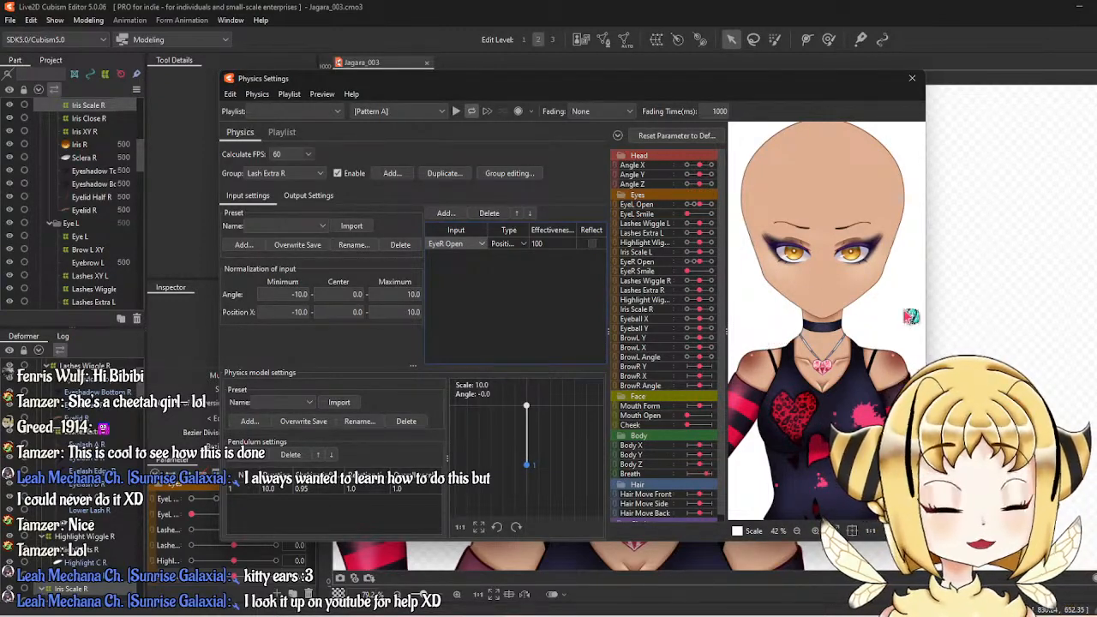
Set the Lash Wiggle L physics group's input to EyeR Open and its output to Lashes Wiggle R, and close the physics settings.
scroll(848, 240, up, 3)
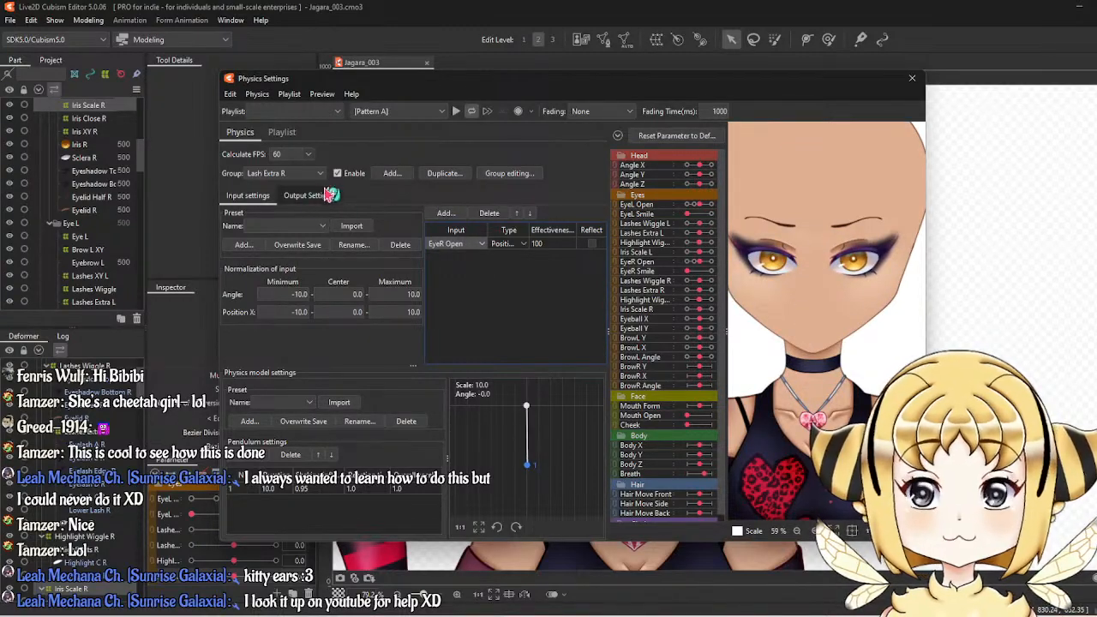
click(294, 176)
click(294, 187)
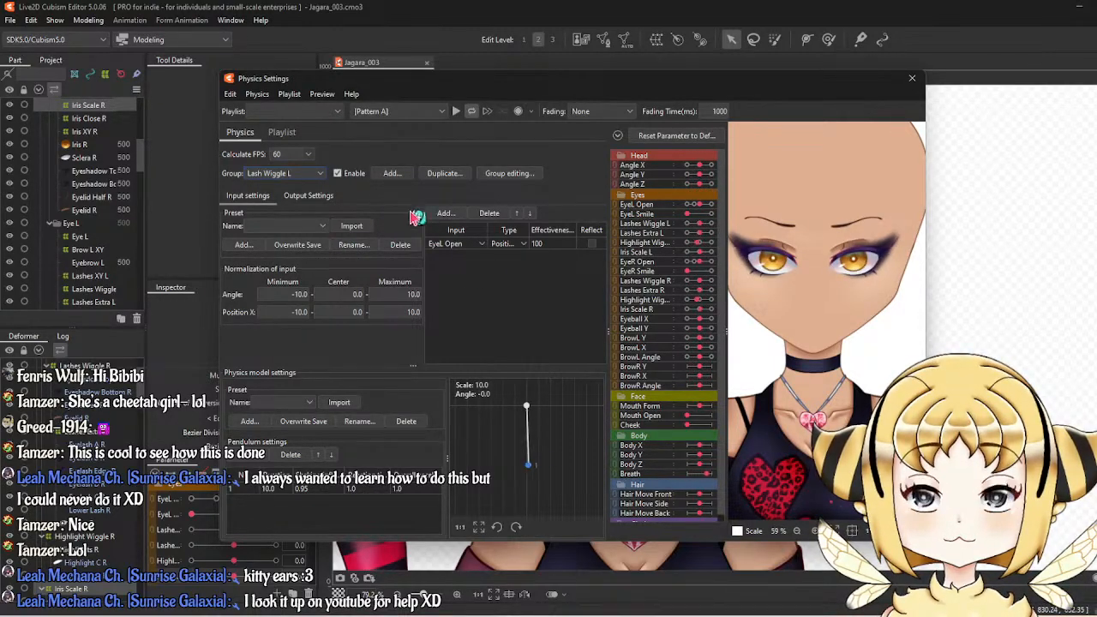
click(444, 247)
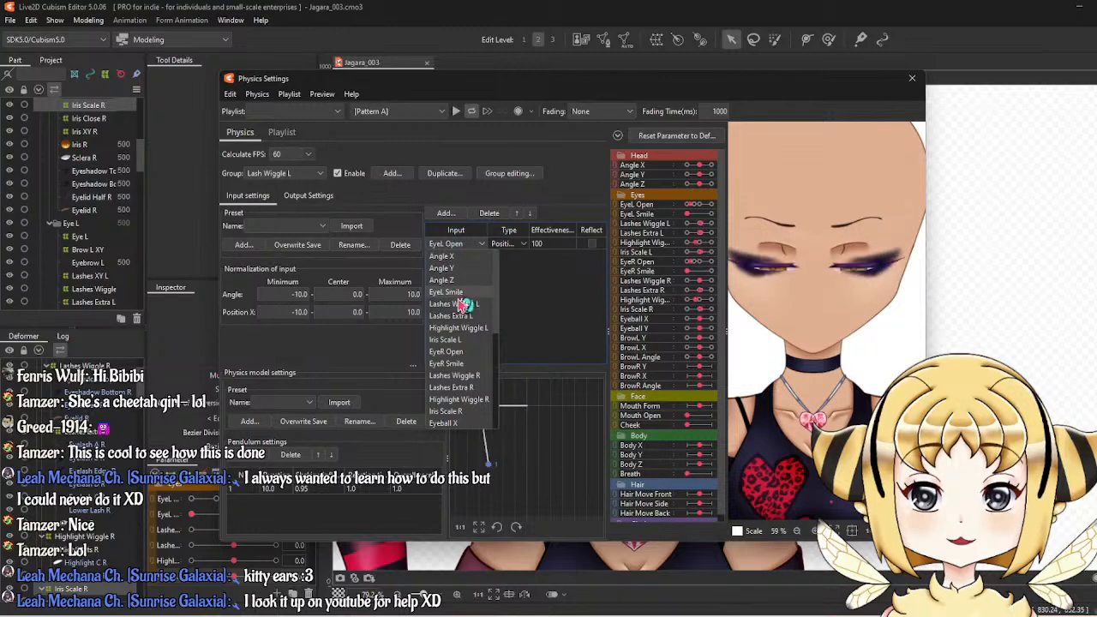
click(471, 343)
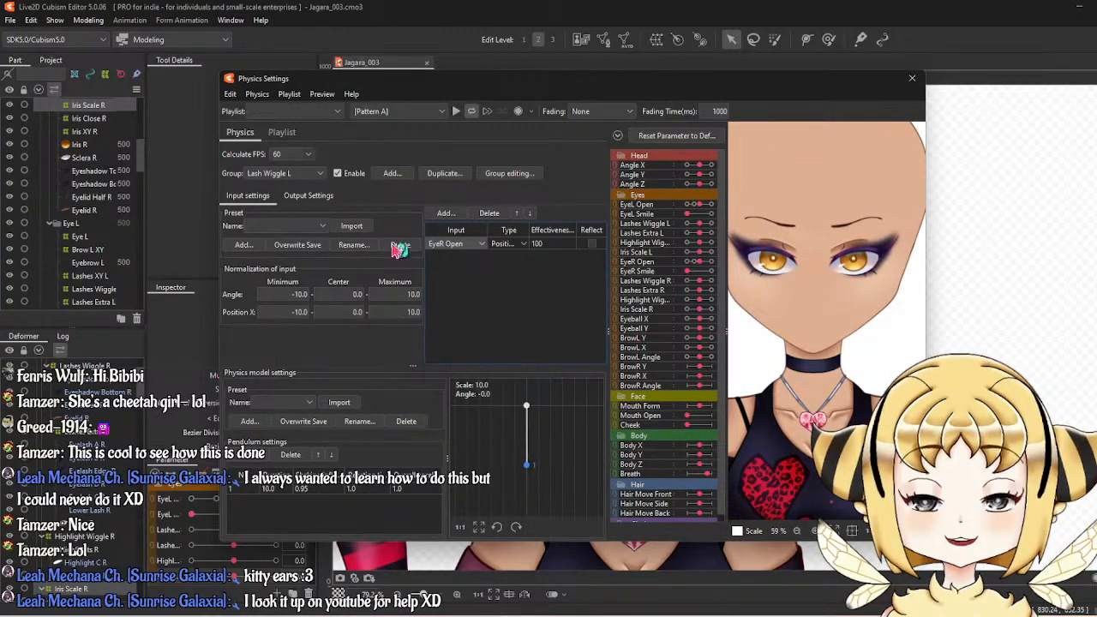
click(309, 196)
click(302, 247)
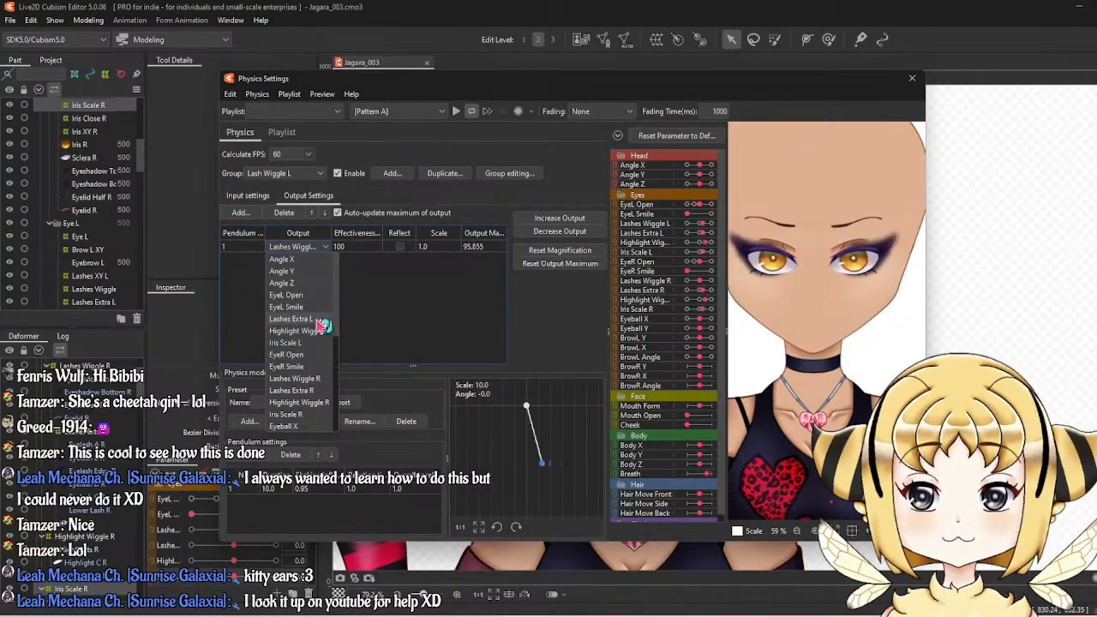
click(314, 378)
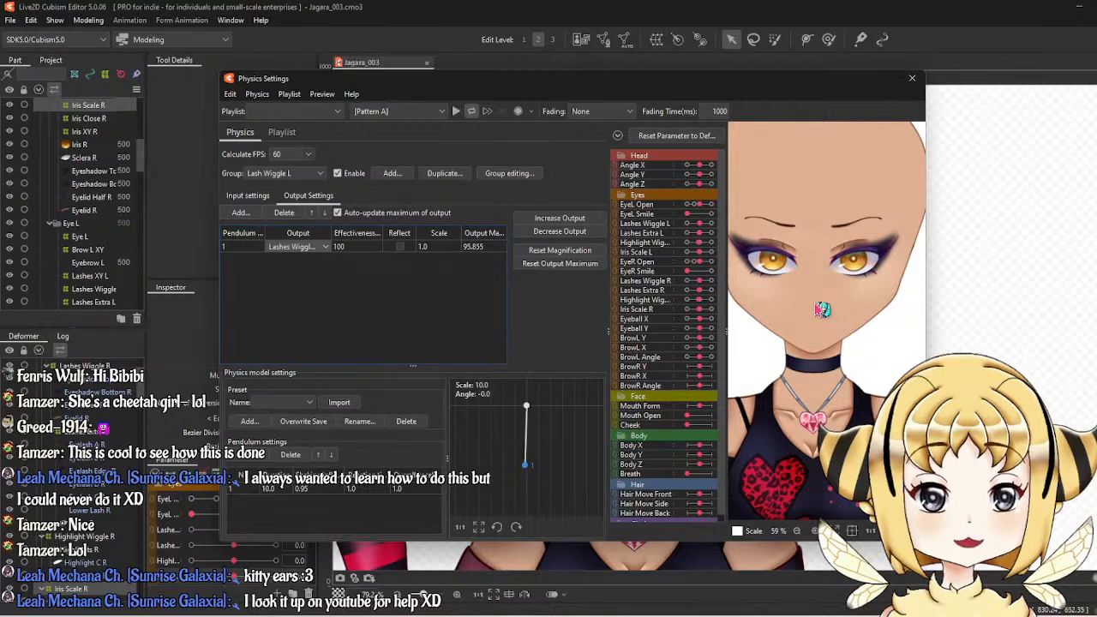
click(914, 81)
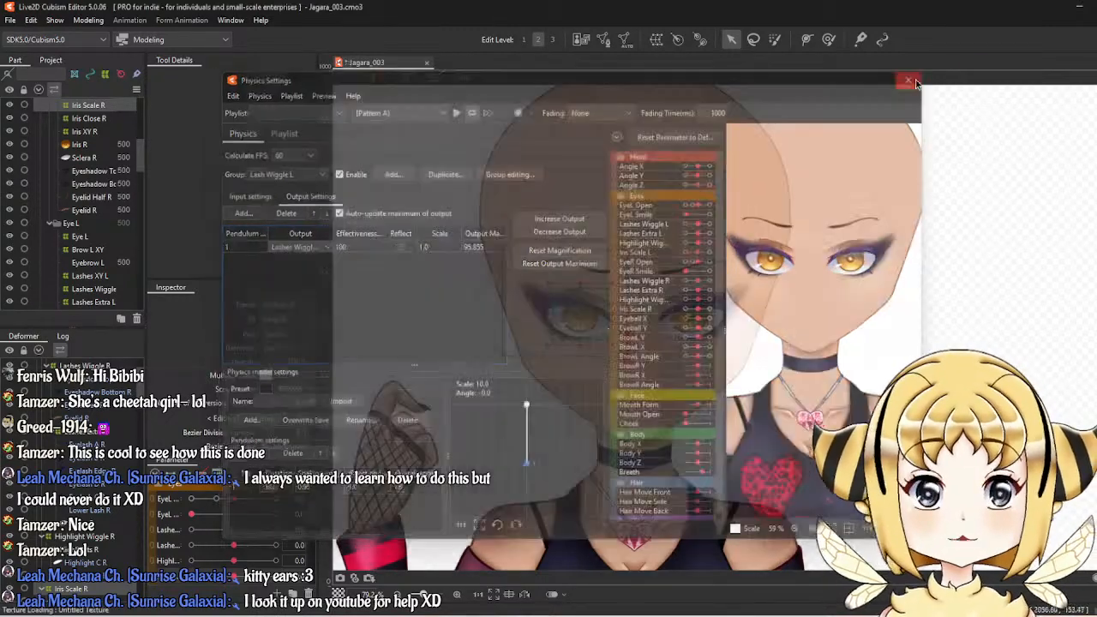
Try to reflect the Highlight Wiggle R warp deformer horizontally and move it back over the right iris.
scroll(86, 205, up, 5)
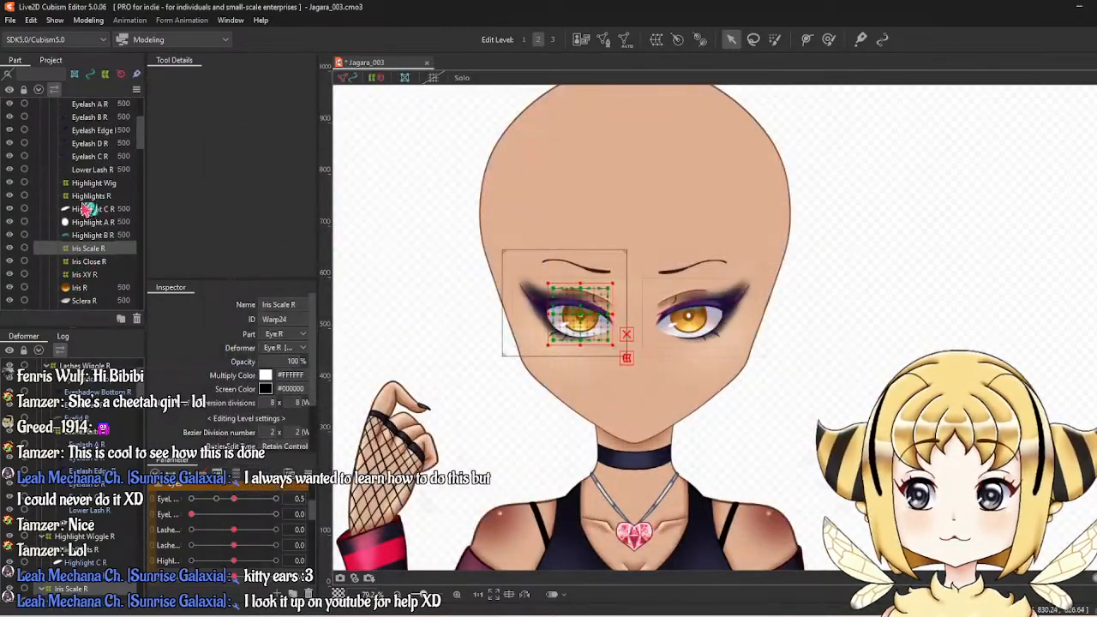
scroll(85, 210, up, 2)
scroll(103, 206, up, 2)
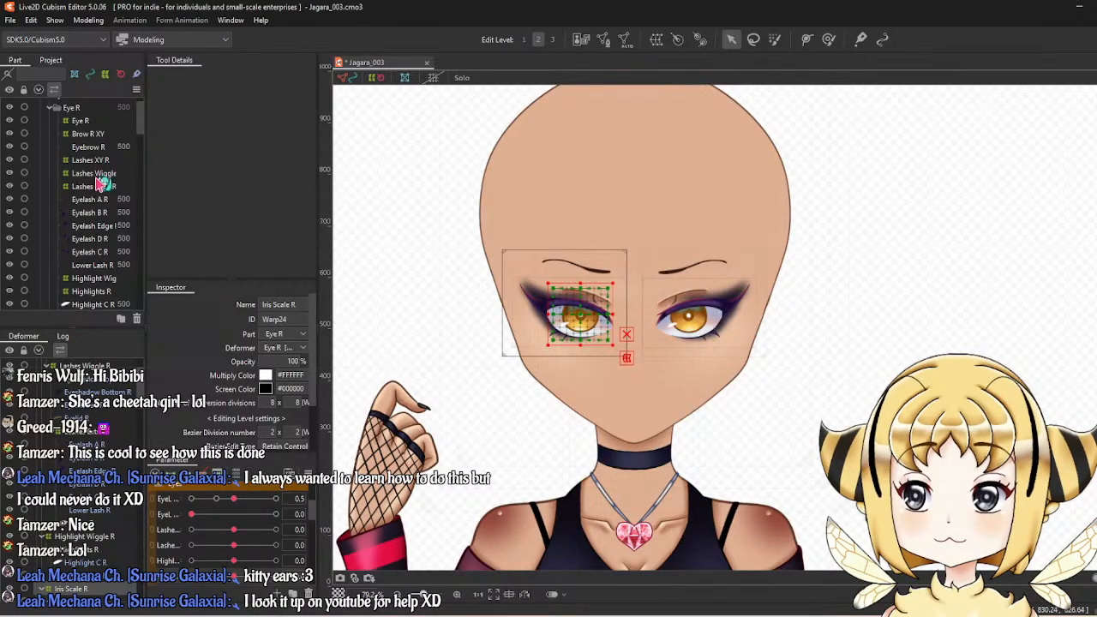
scroll(102, 227, down, 1)
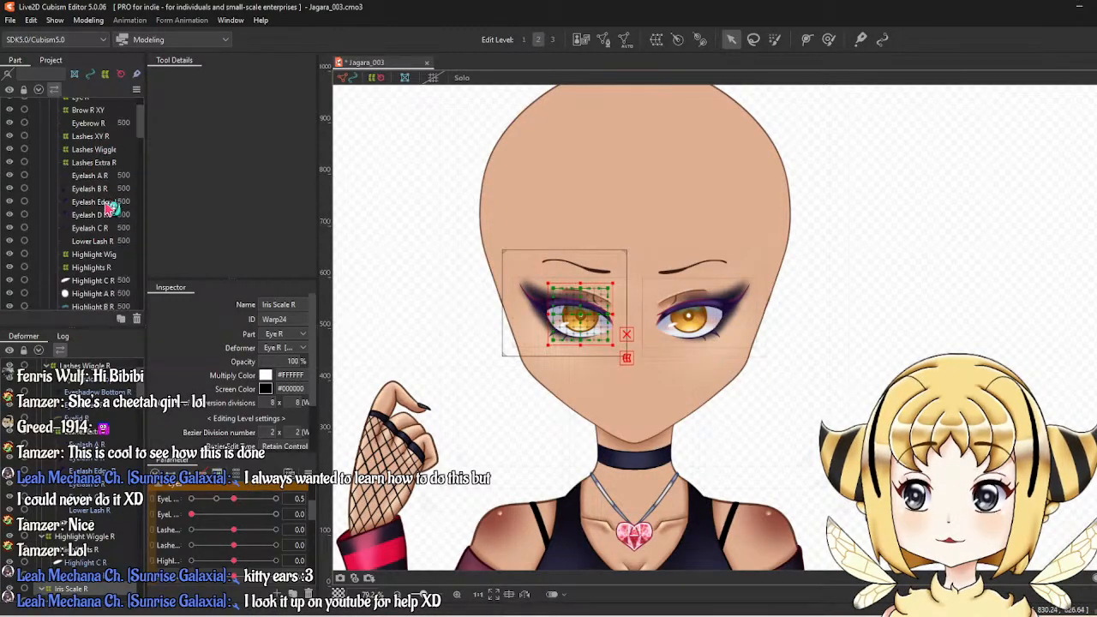
click(91, 256)
scroll(522, 347, up, 3)
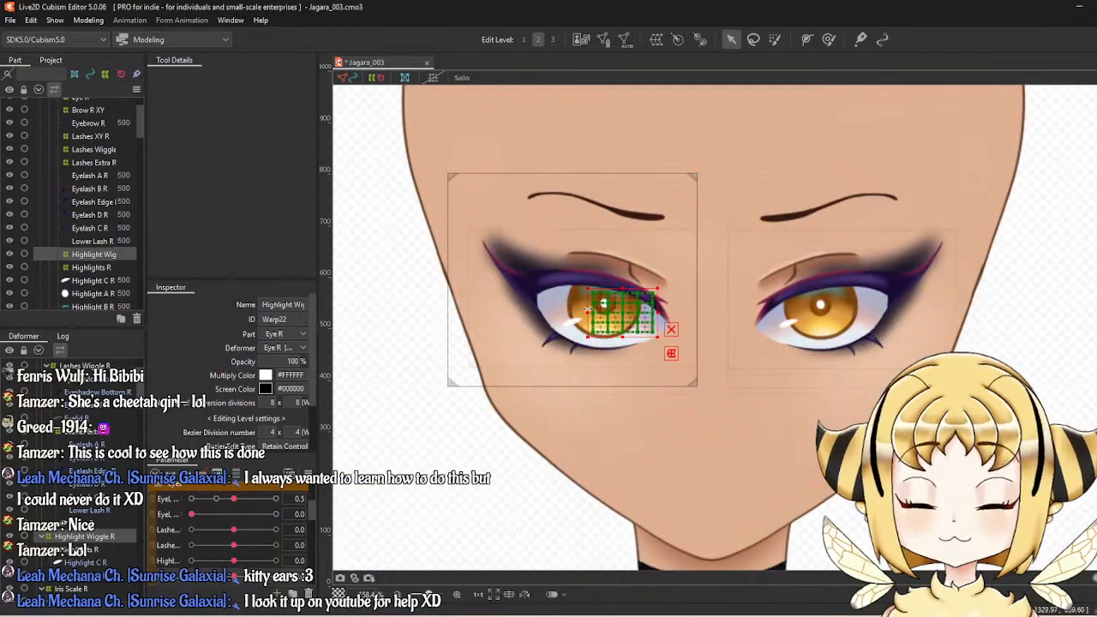
right_click(622, 319)
click(677, 562)
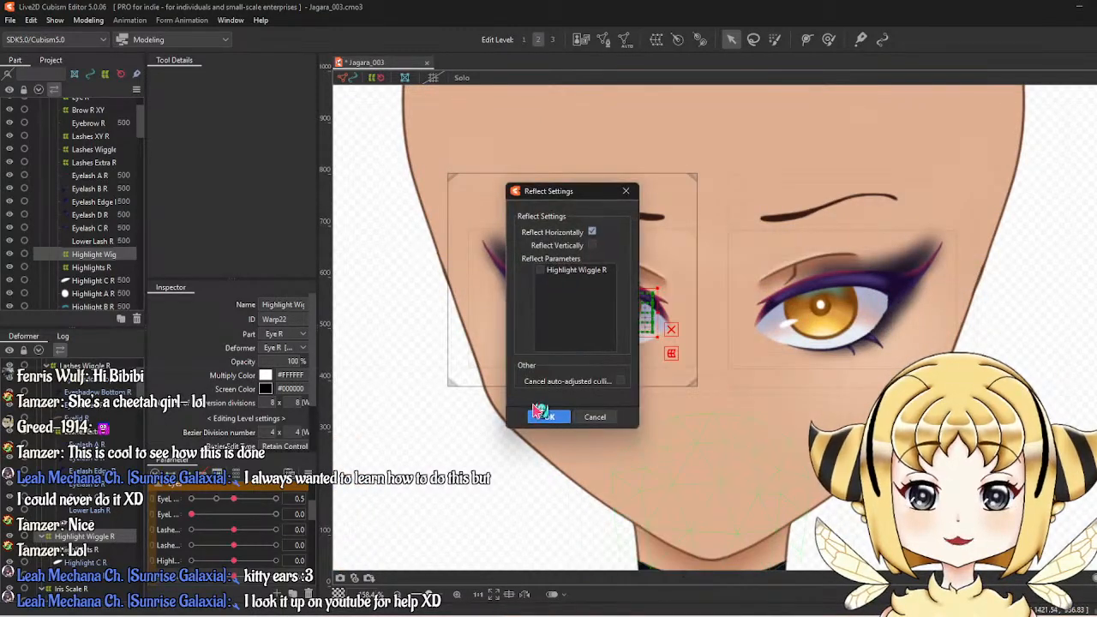
click(549, 418)
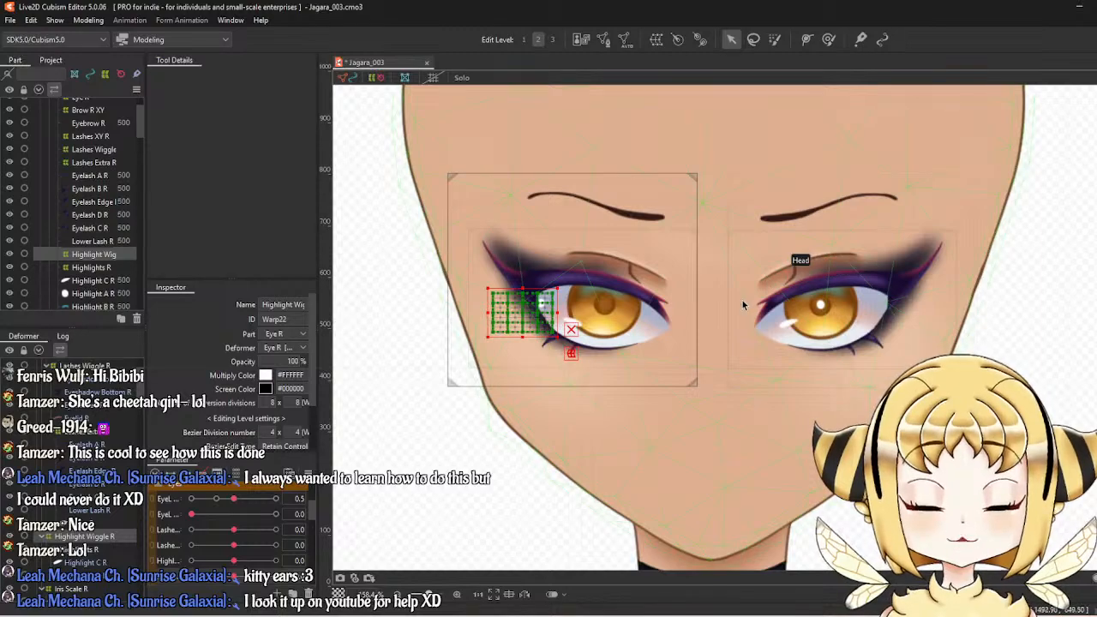
drag(553, 332, 653, 333)
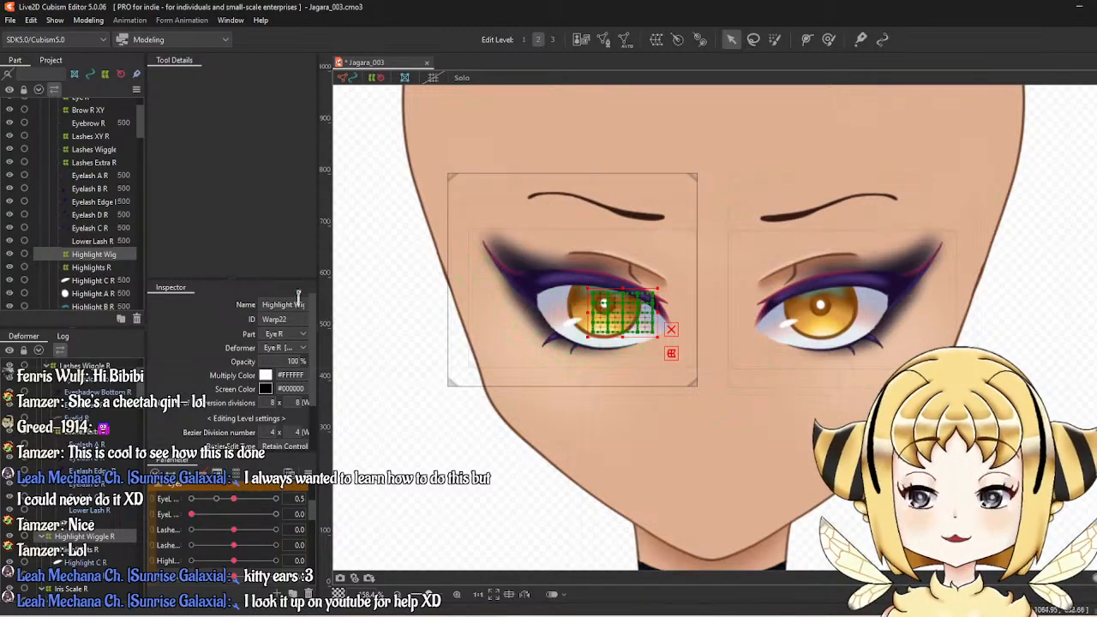
Try to reflect Highlight Wiggle R horizontally together with the Highlight C R and Highlight A R art meshes.
scroll(83, 260, down, 2)
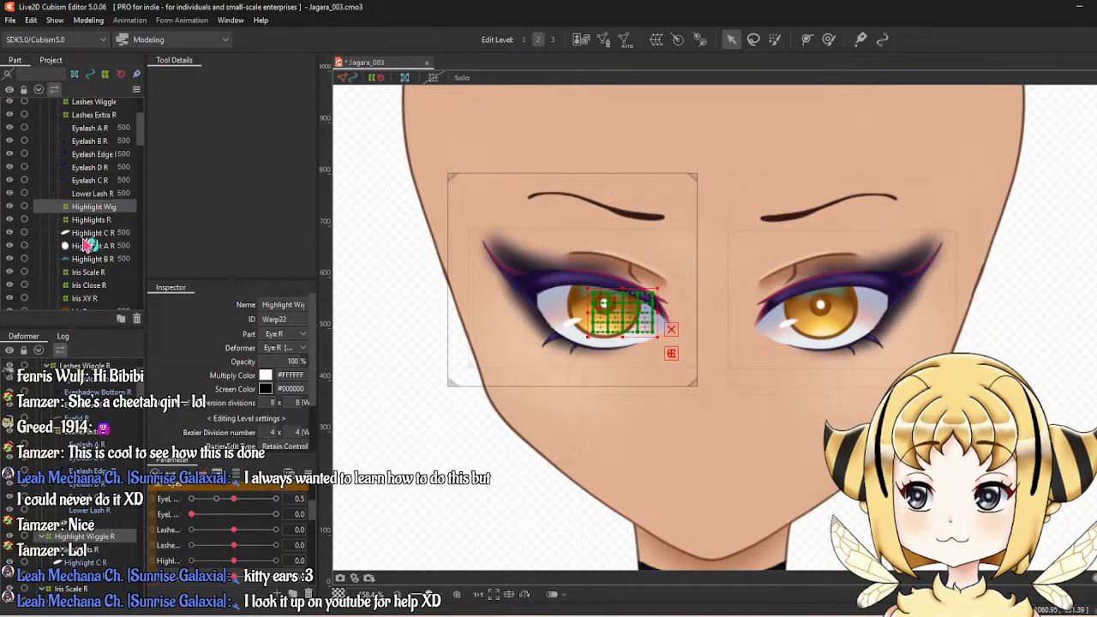
ctrl+click(86, 244)
right_click(614, 310)
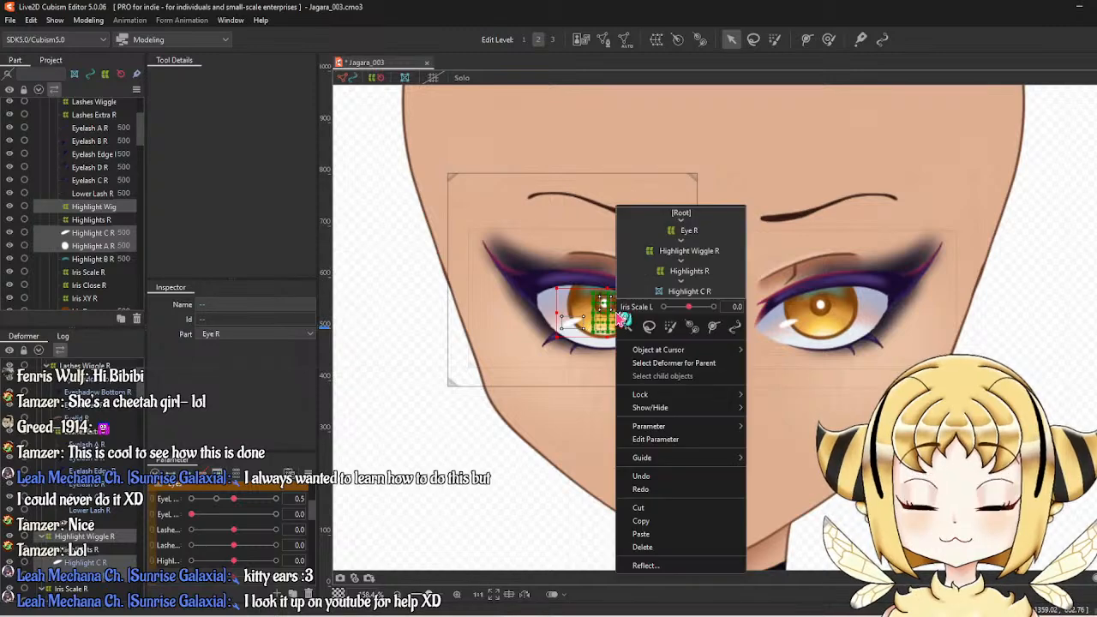
click(645, 565)
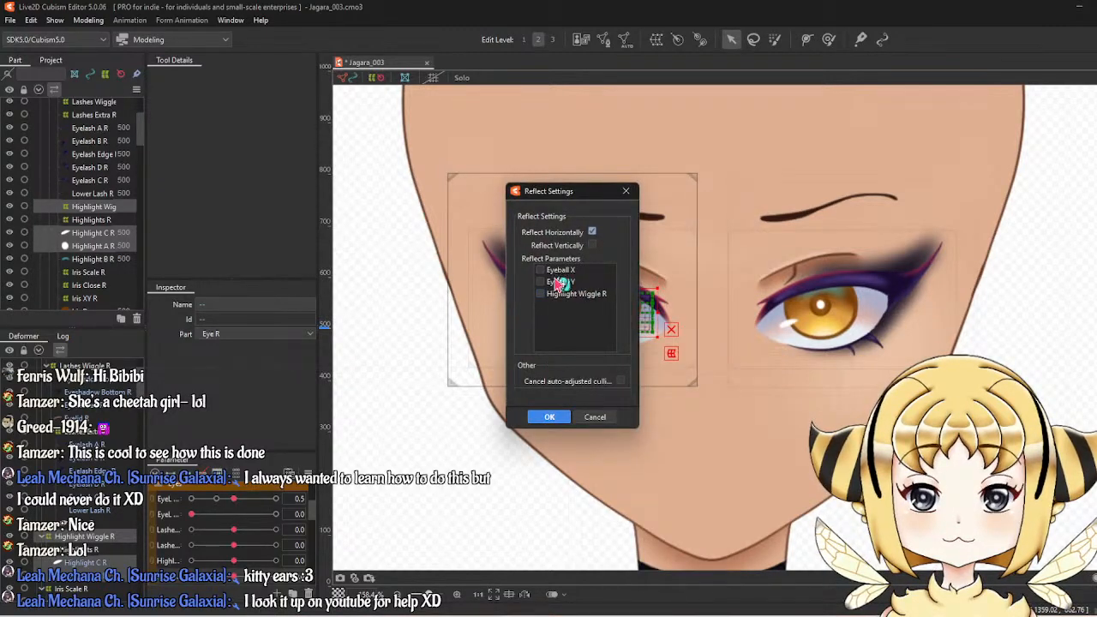
click(551, 416)
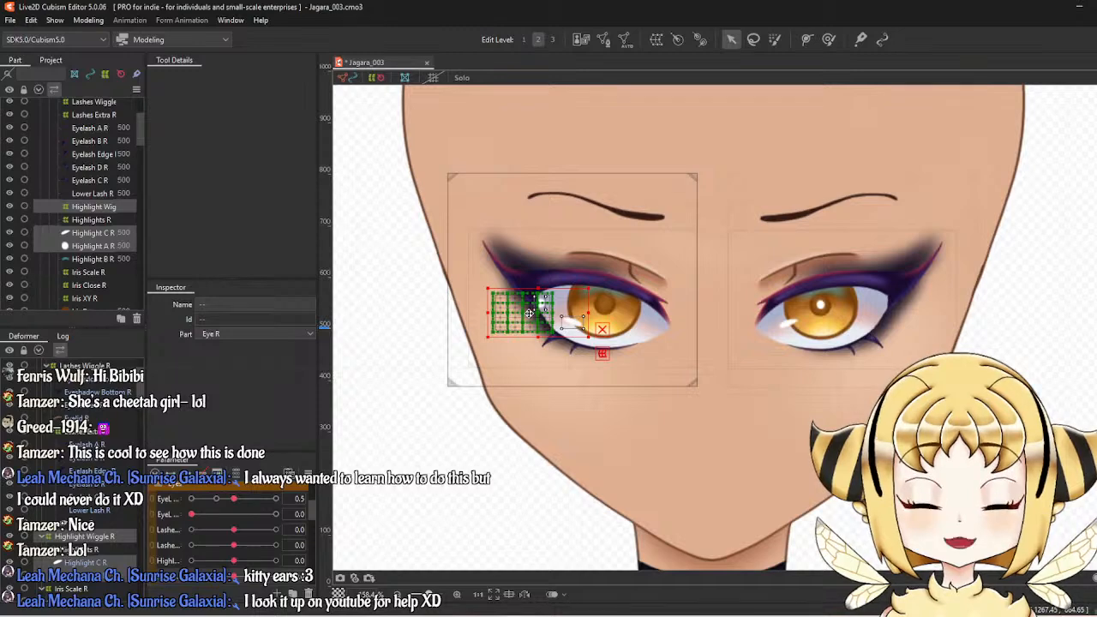
Compare the reflected Highlight Wiggle R and Highlights R deformers, and undo their horizontal reflection.
click(86, 207)
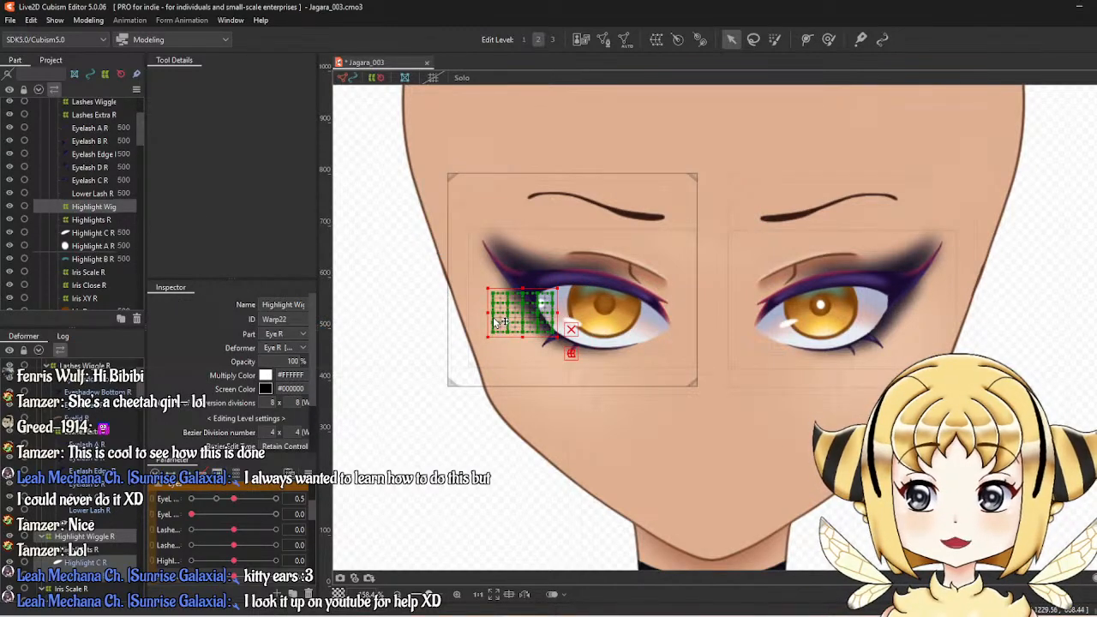
scroll(522, 303, up, 3)
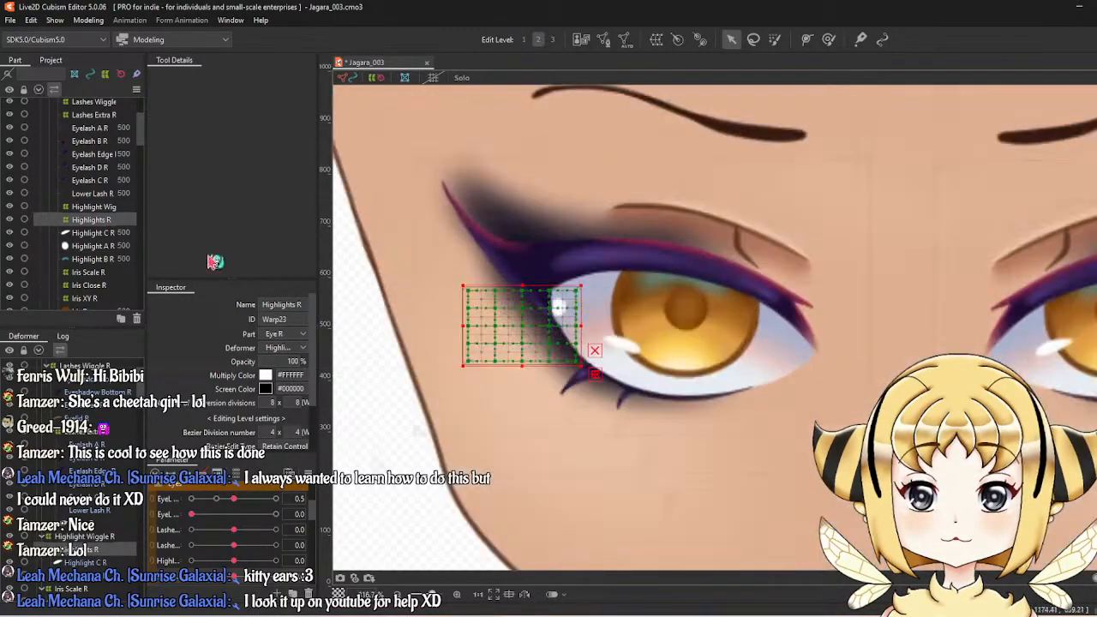
click(85, 219)
click(85, 208)
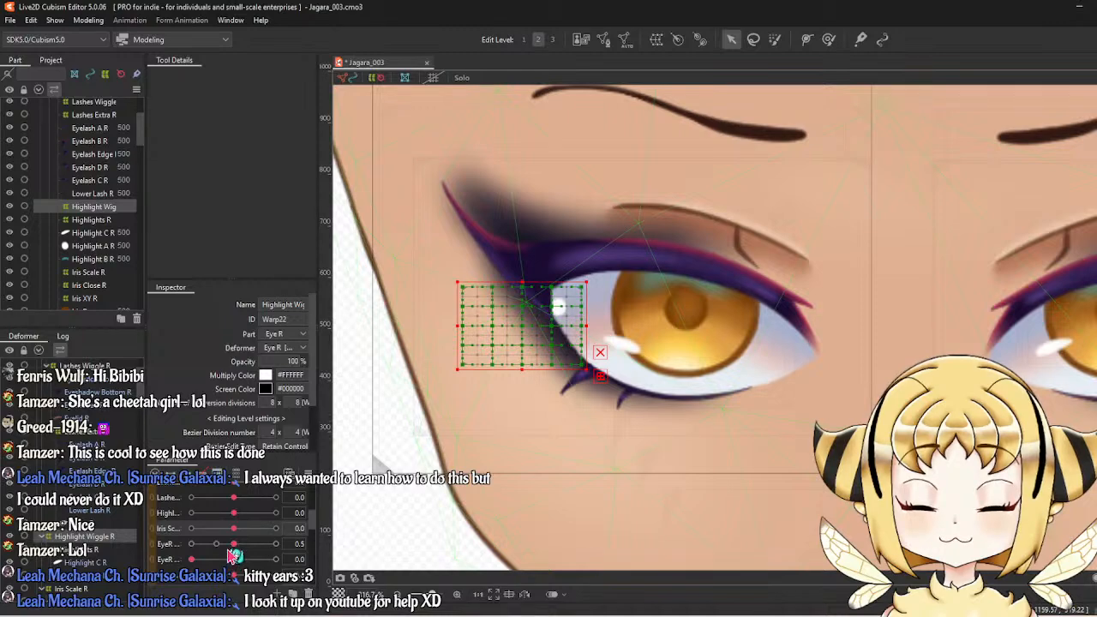
key(Down)
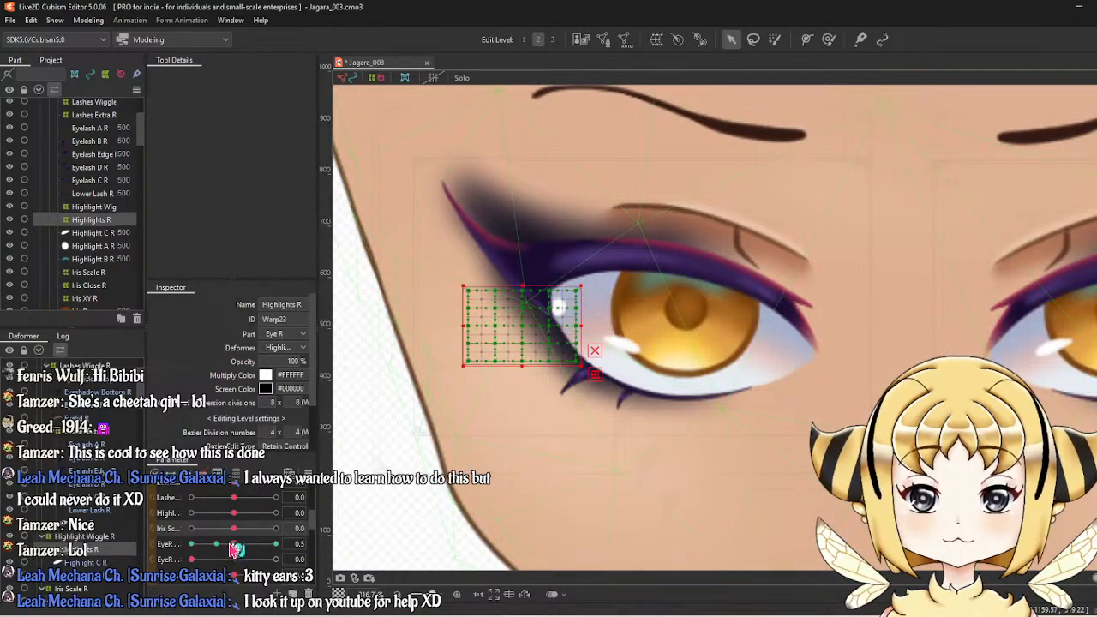
key(Up)
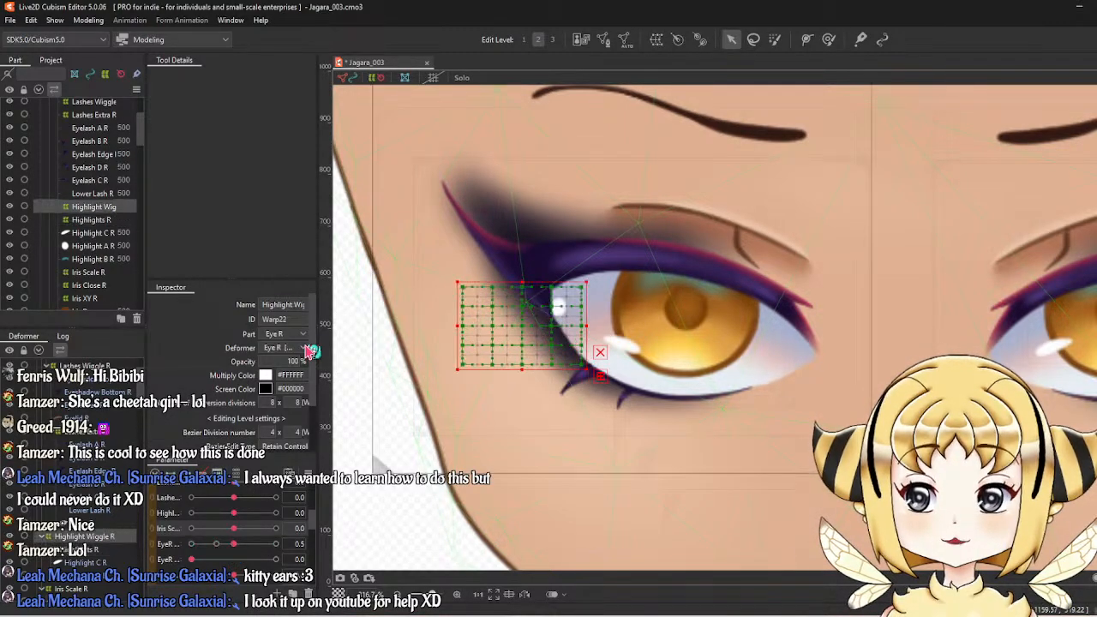
key(ctrl+z)
key(ctrl+z)
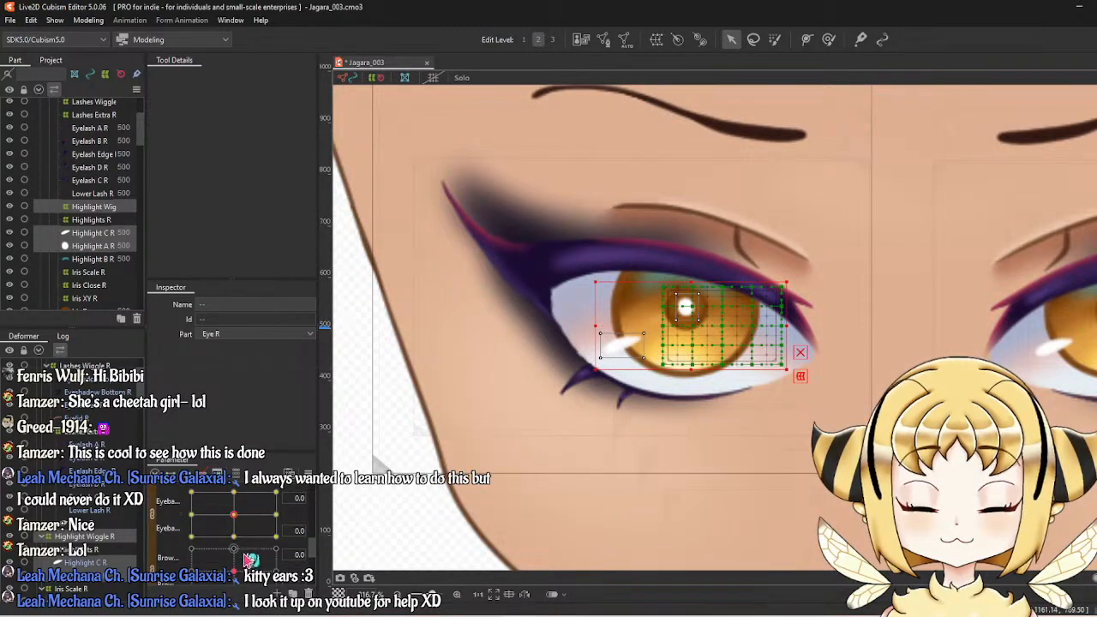
click(103, 206)
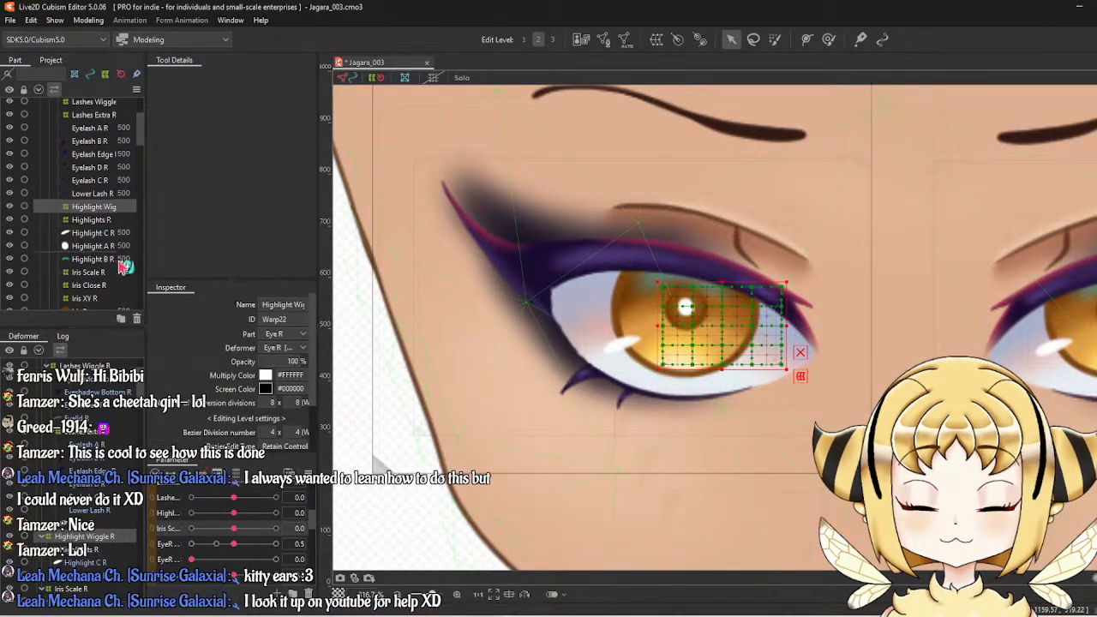
drag(234, 511, 322, 510)
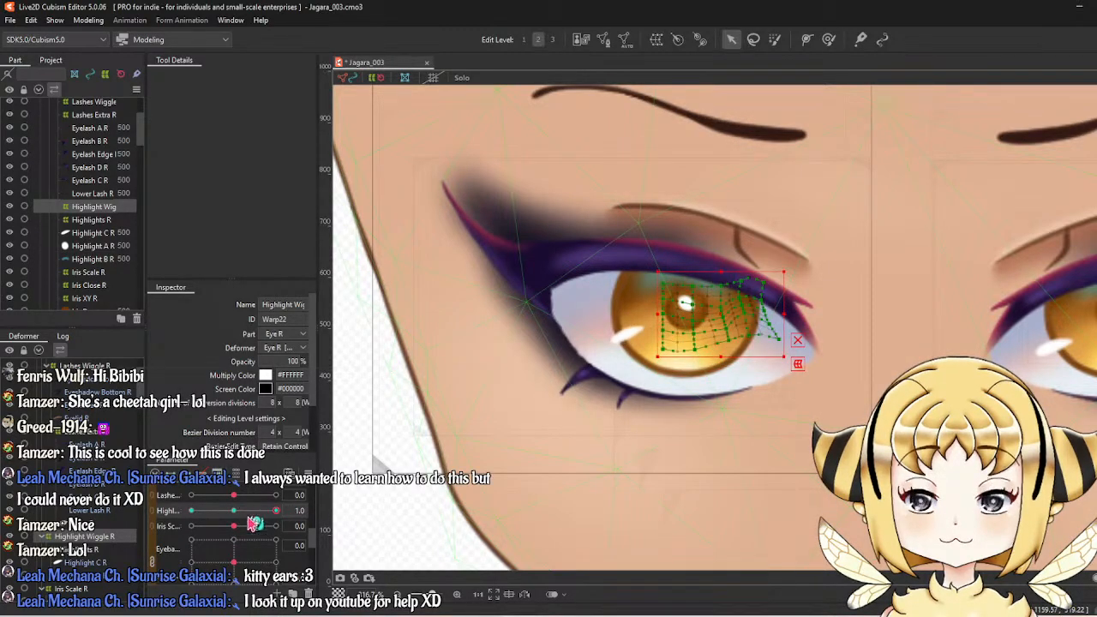
right_click(711, 330)
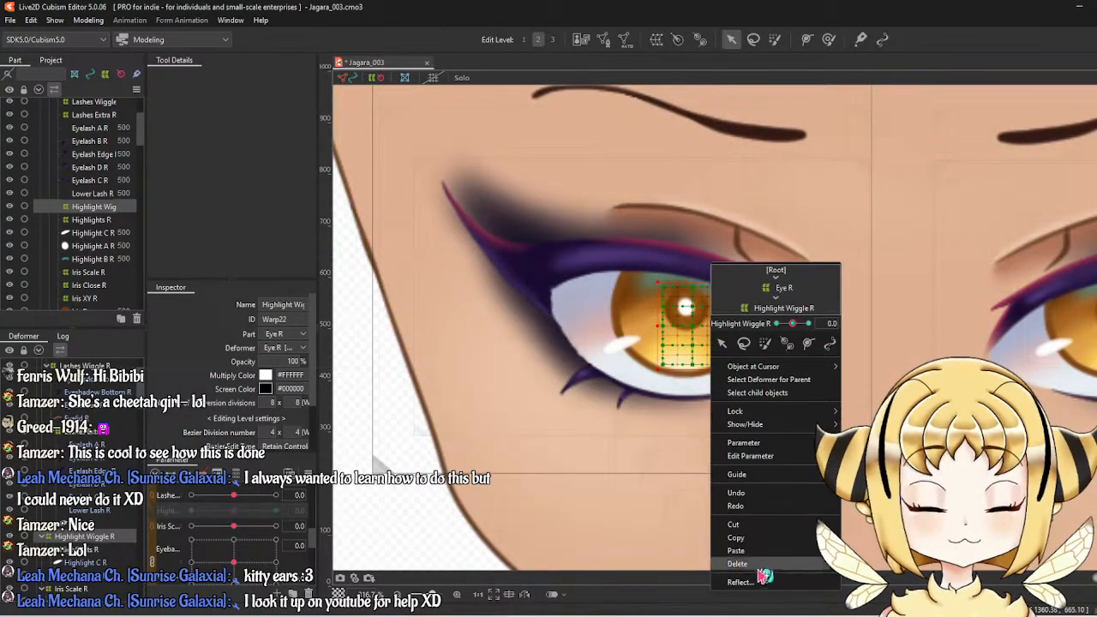
click(760, 582)
click(598, 417)
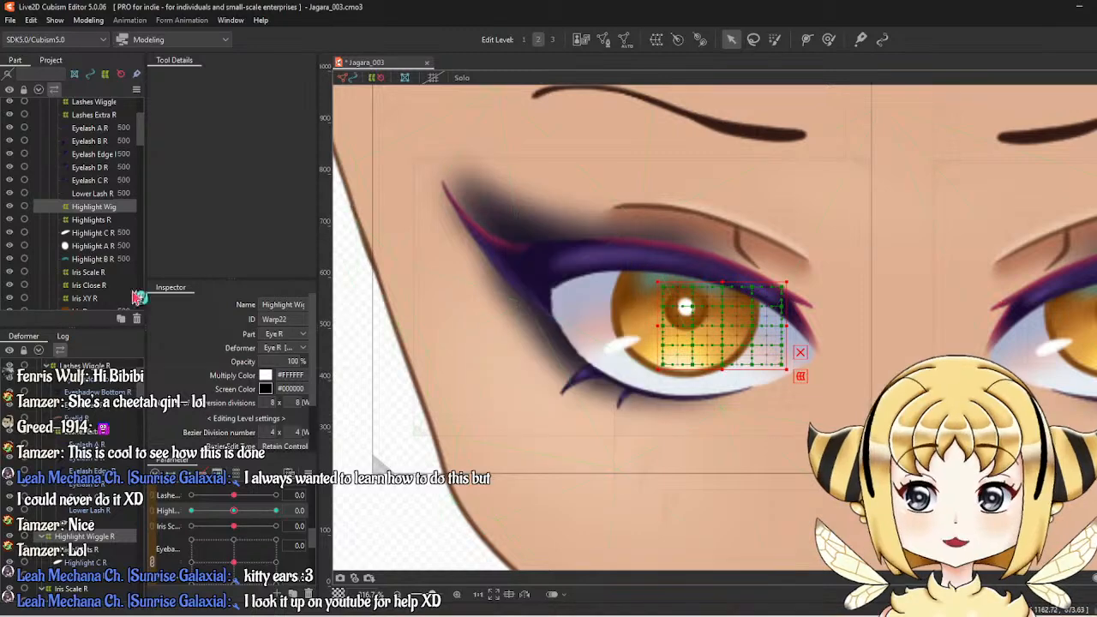
Set the parent deformer of the Highlight C R and Highlight A R art meshes to Eye R.
click(99, 235)
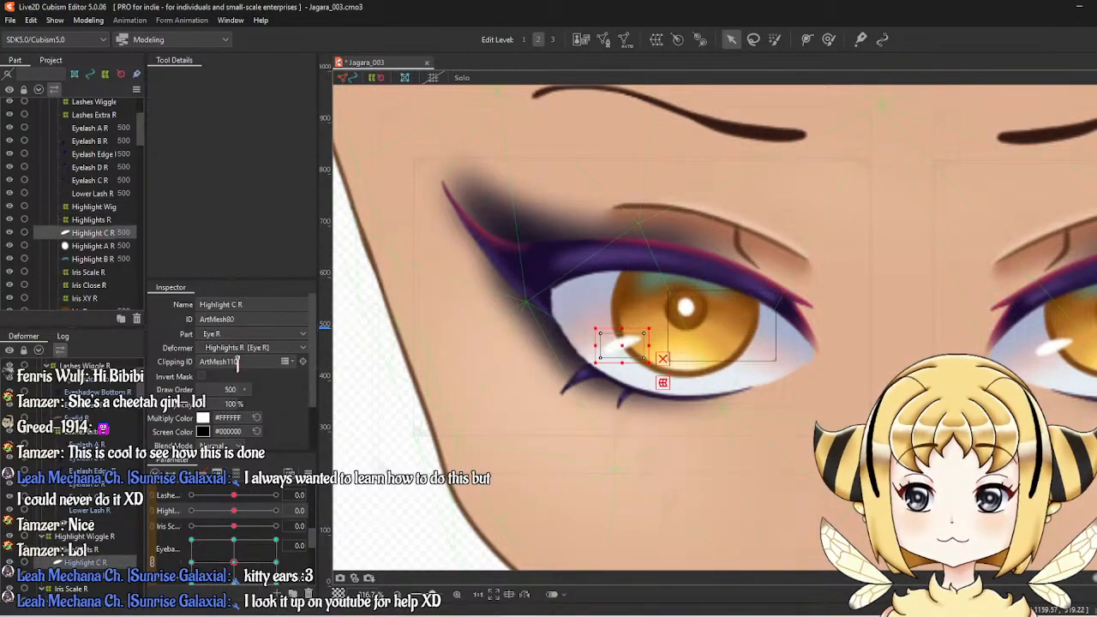
ctrl+click(94, 246)
click(245, 351)
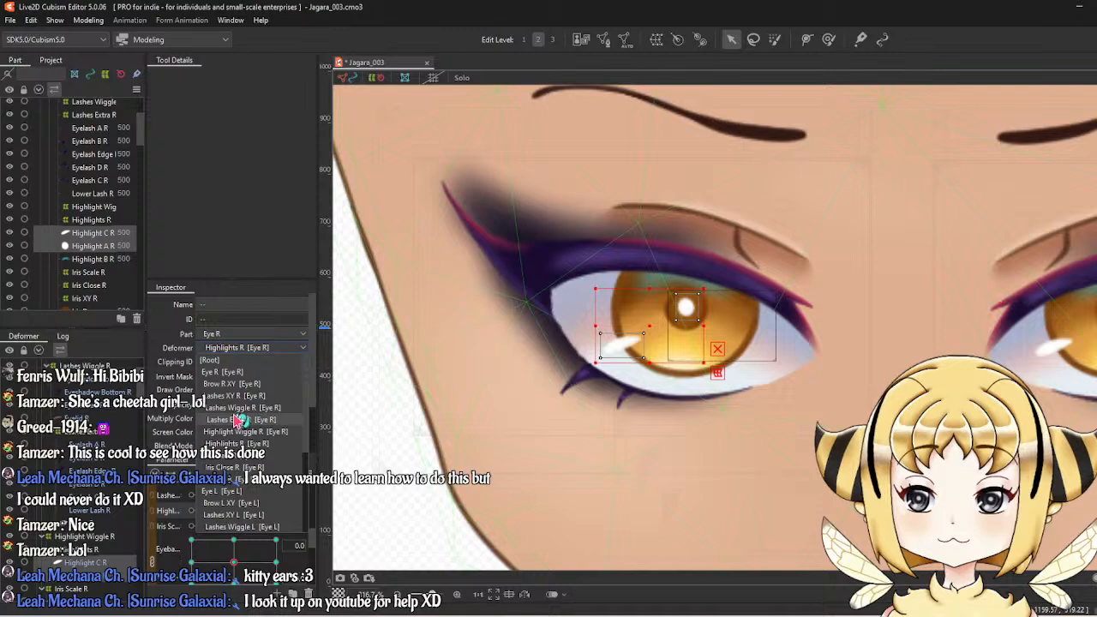
click(224, 372)
Reflect the Highlight Wiggle R deformer horizontally and move it back over the right eye's highlights at parameter value 0.
click(98, 209)
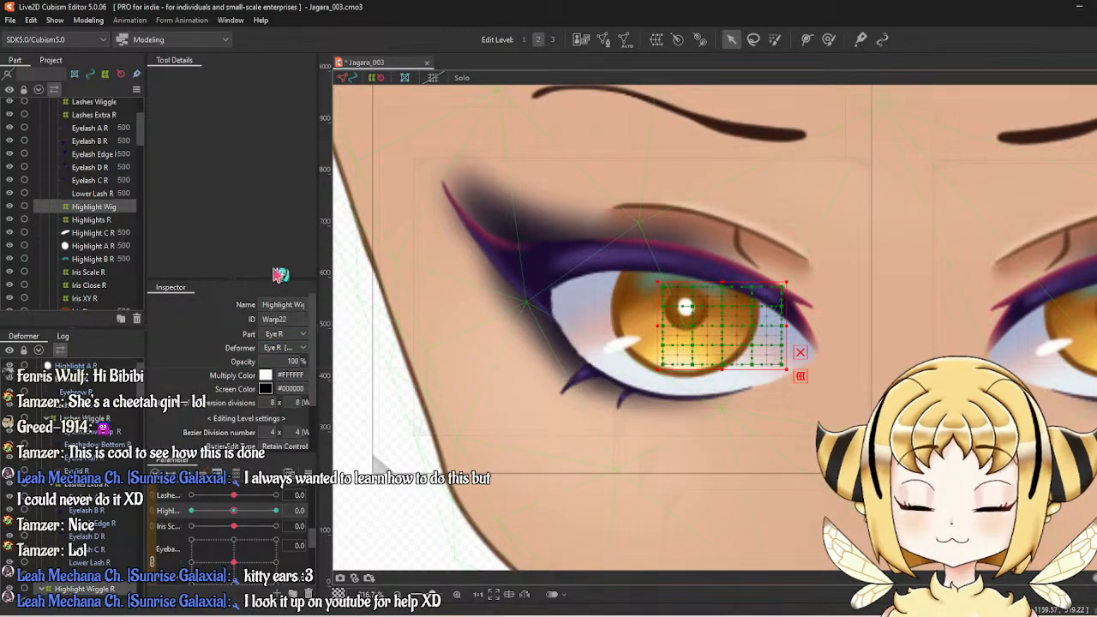
right_click(752, 347)
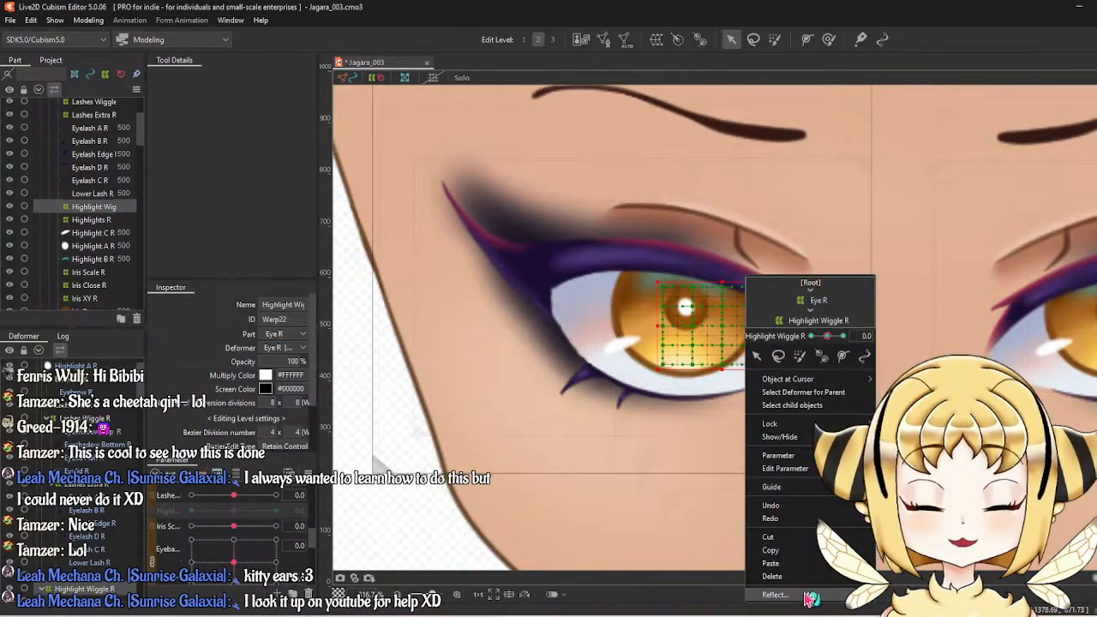
click(775, 594)
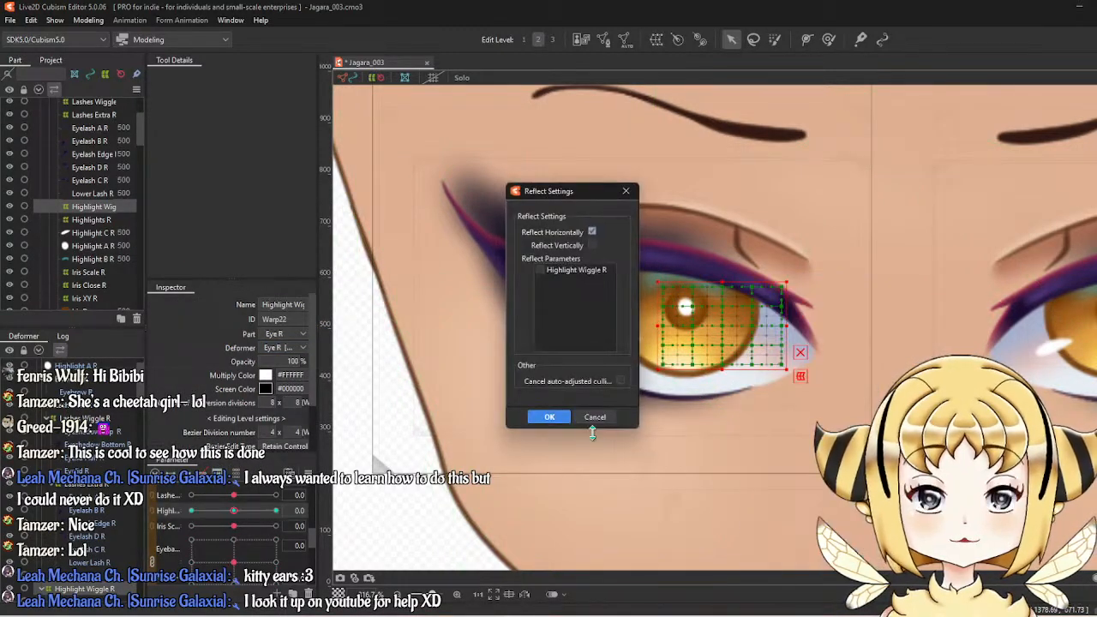
click(551, 419)
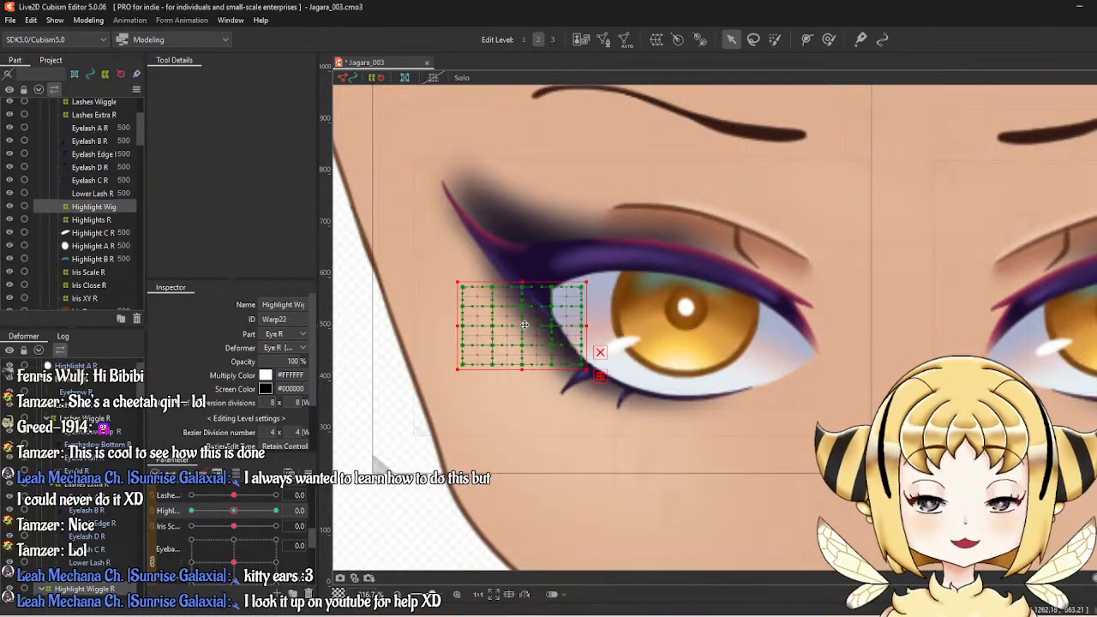
drag(529, 328, 665, 333)
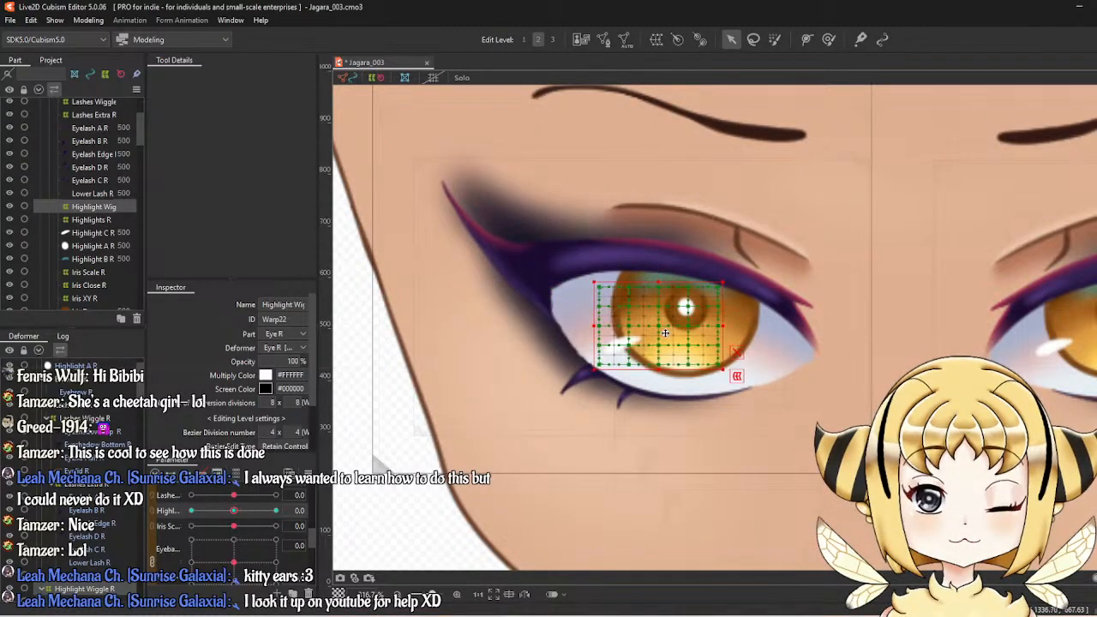
Move the reflected Highlight Wiggle R deformer back over the highlights at its 1.0 and -1.0 keys, and return the parameter to 0.
click(275, 510)
drag(517, 320, 640, 333)
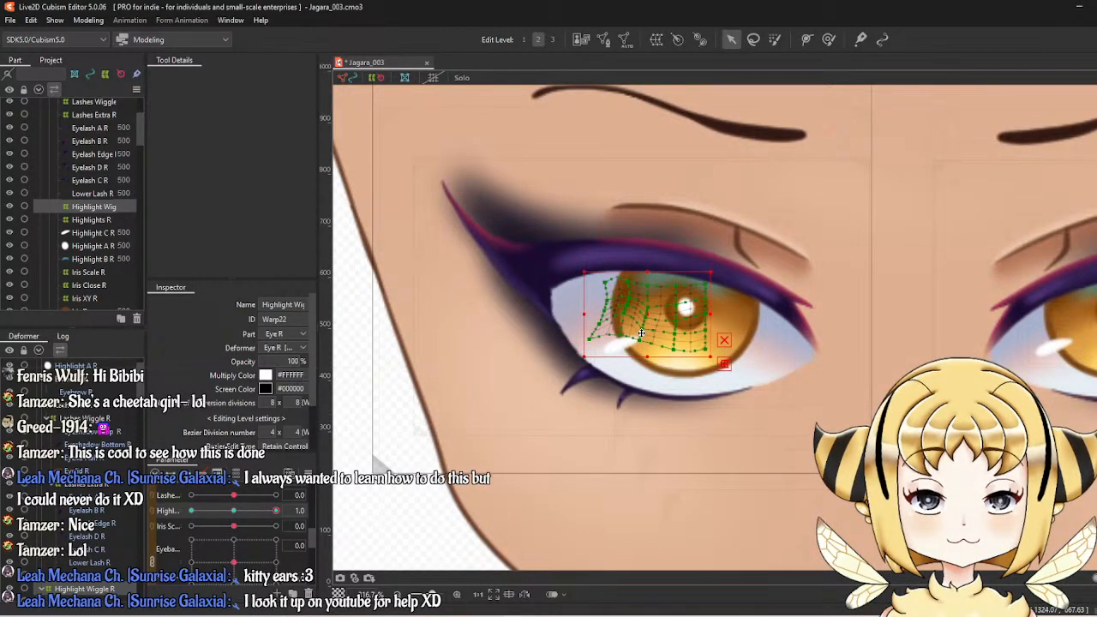
drag(268, 529, 163, 515)
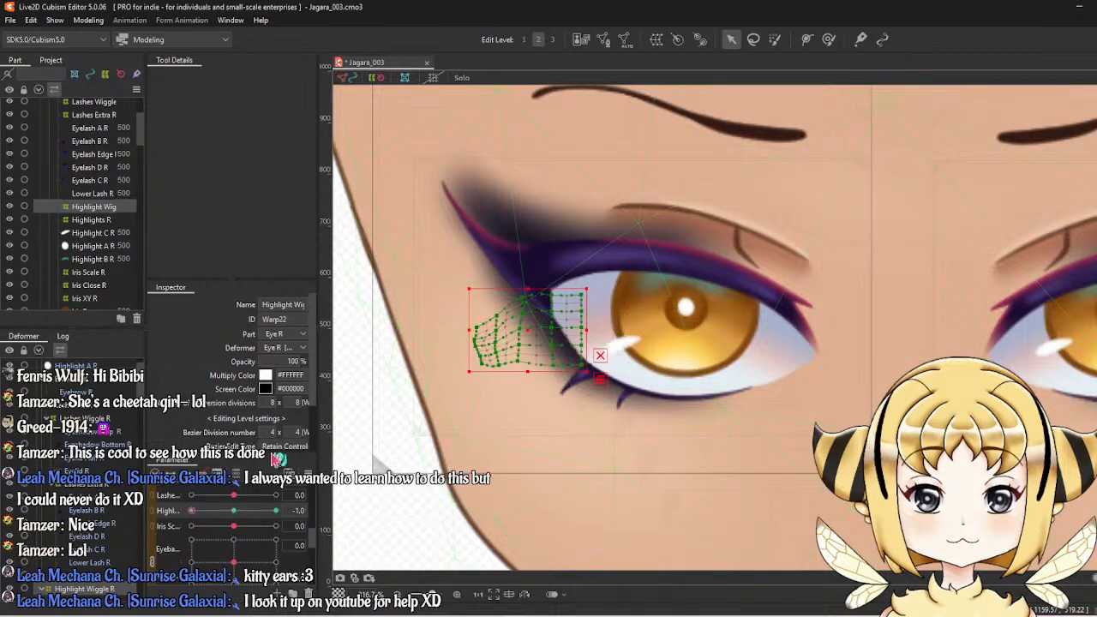
drag(595, 330, 645, 328)
click(236, 513)
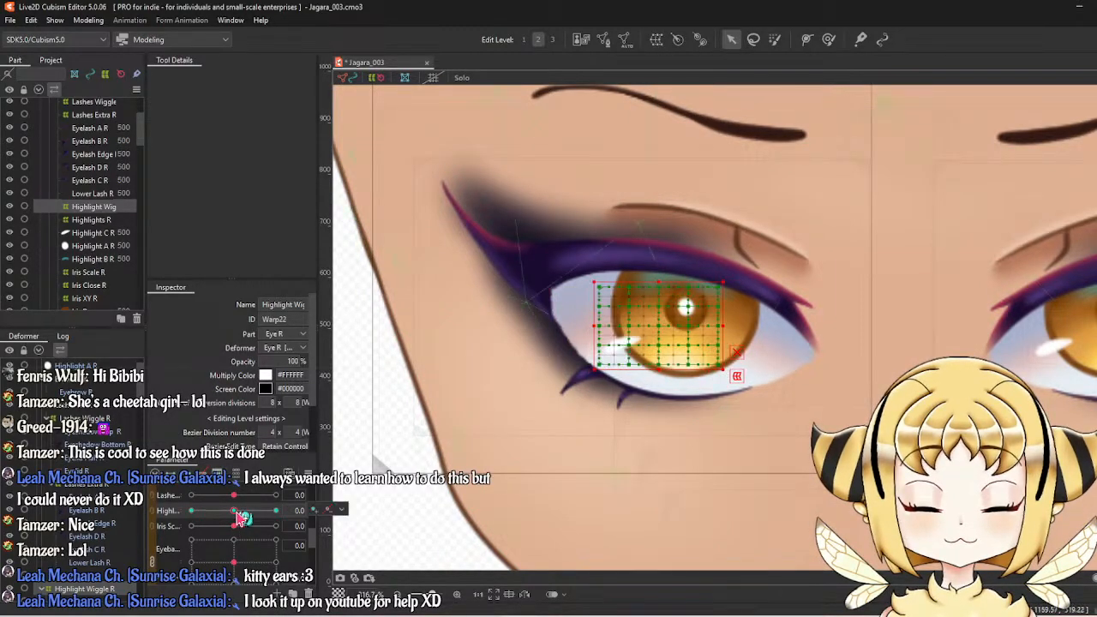
Set the parent deformer of the Highlight C R and Highlight A R art meshes to Highlights R.
click(94, 233)
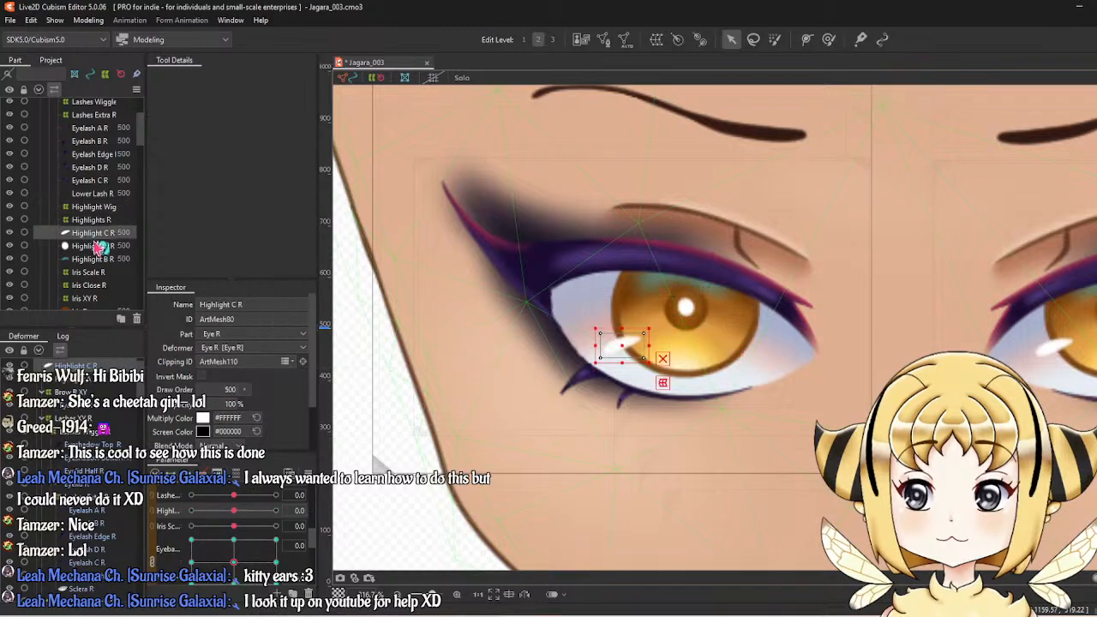
ctrl+click(93, 245)
click(249, 349)
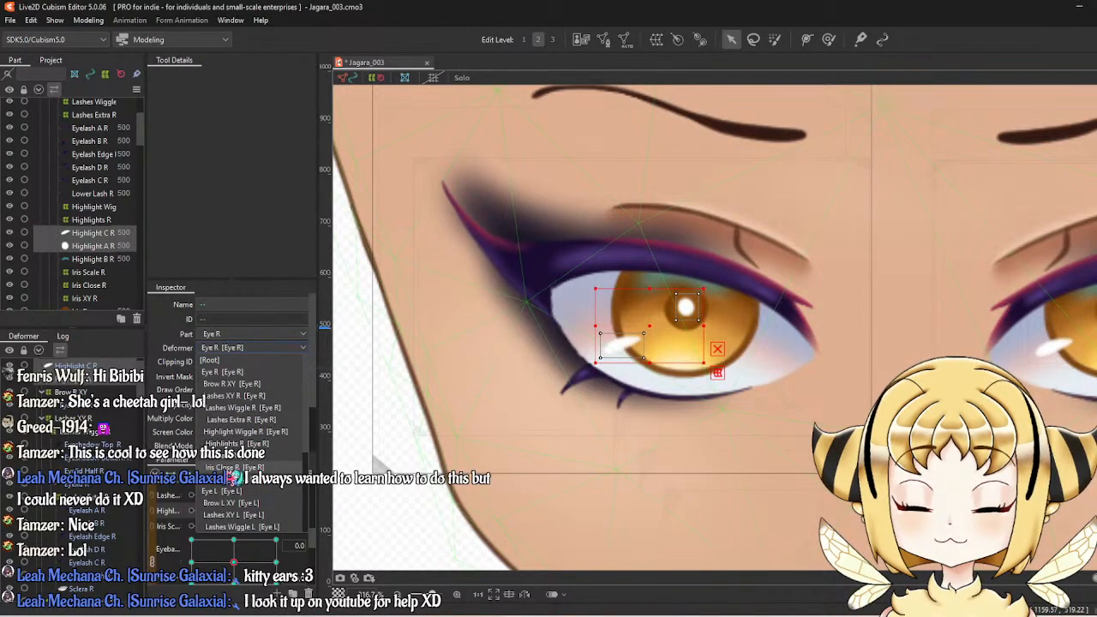
click(244, 431)
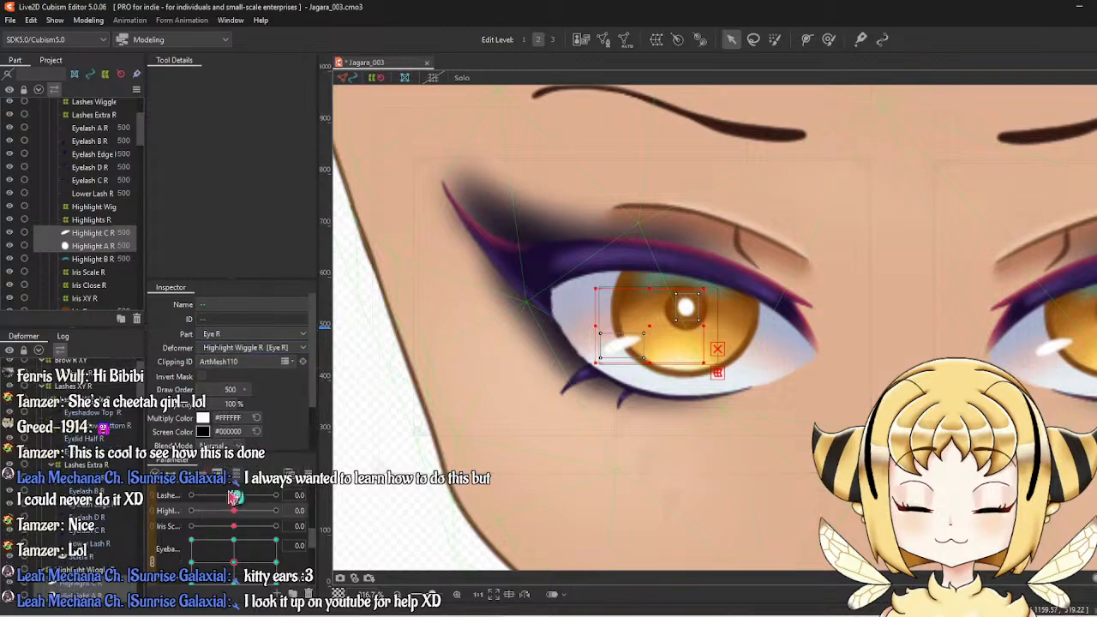
click(246, 348)
click(235, 377)
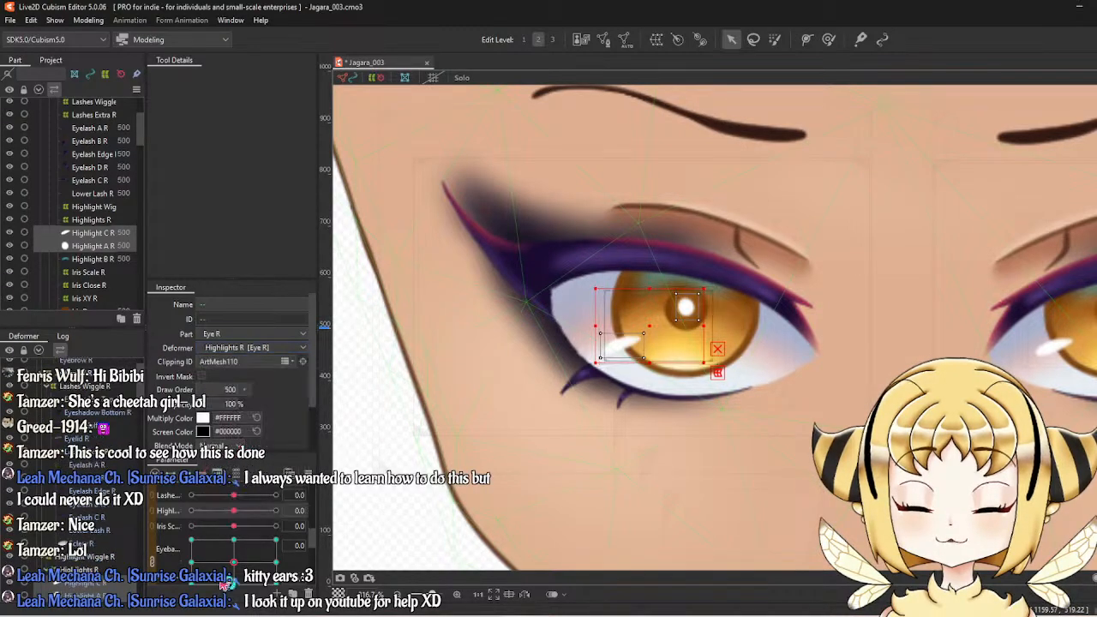
Shift the Highlight Wiggle R deformer up and toward the inner eye at its -1.0 key, check the 1.0 key and return to 0.
drag(242, 526, 233, 526)
click(275, 510)
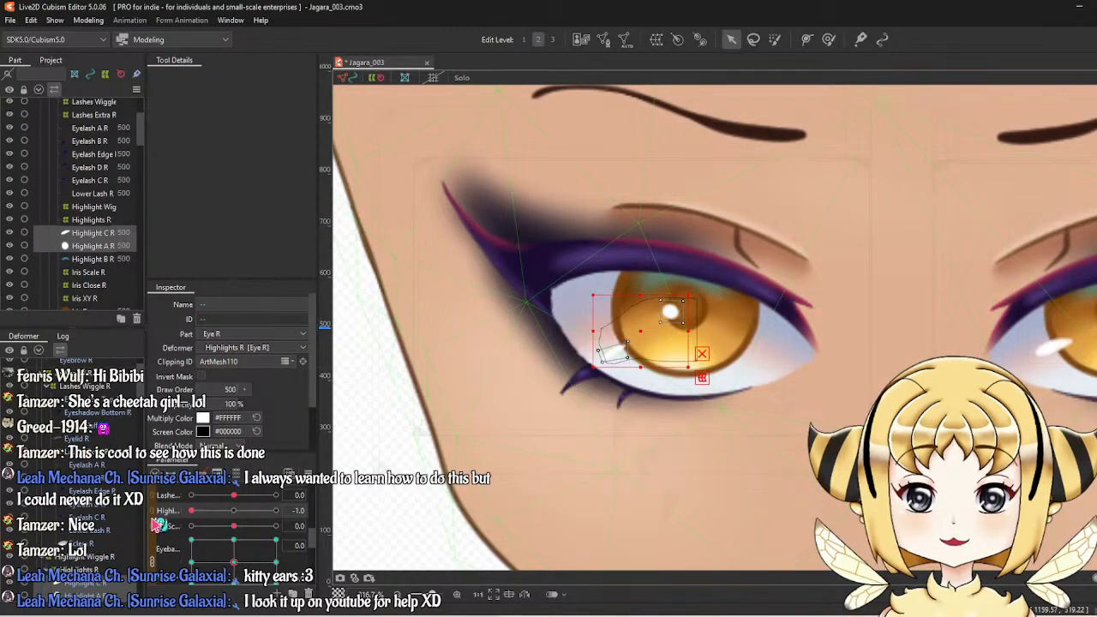
drag(300, 509, 111, 531)
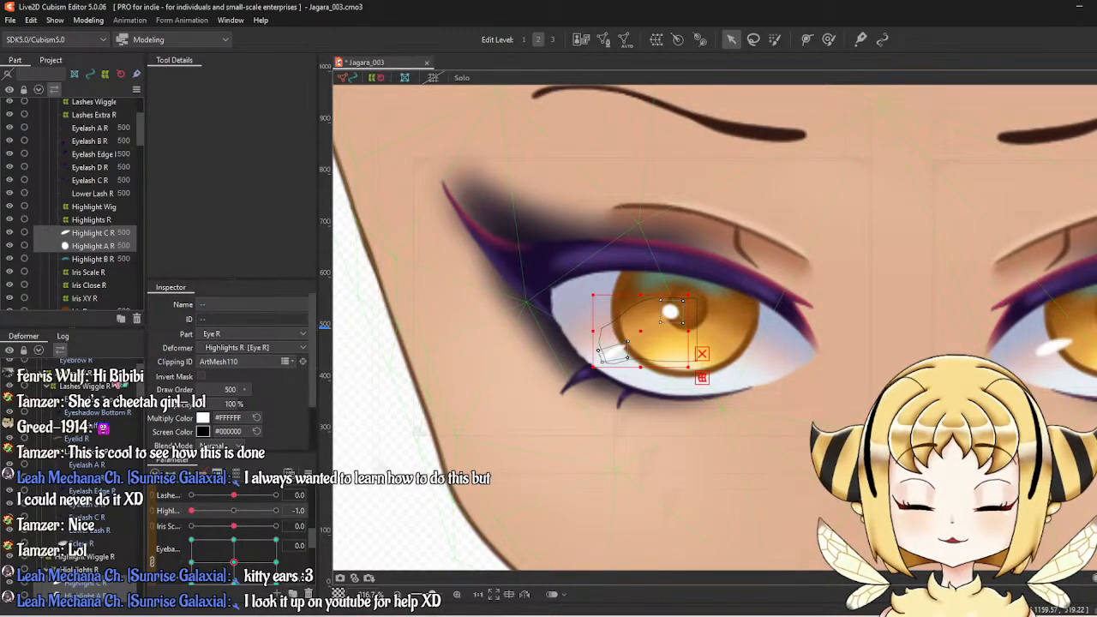
click(114, 208)
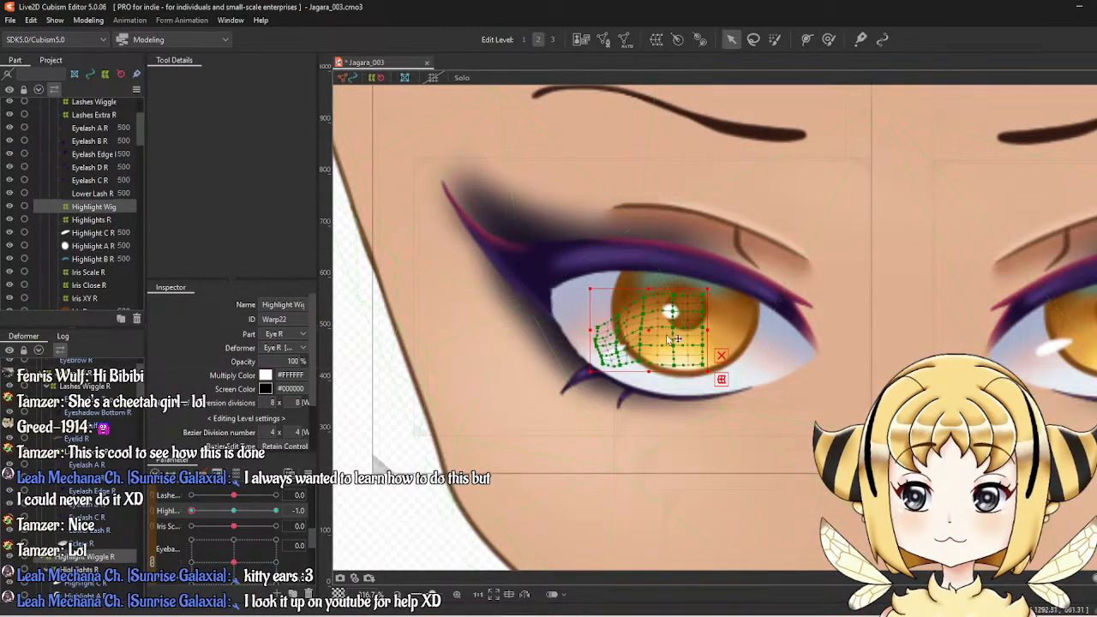
mouse_move(647, 322)
mouse_down()
mouse_move(665, 332)
mouse_move(666, 313)
mouse_up()
click(276, 510)
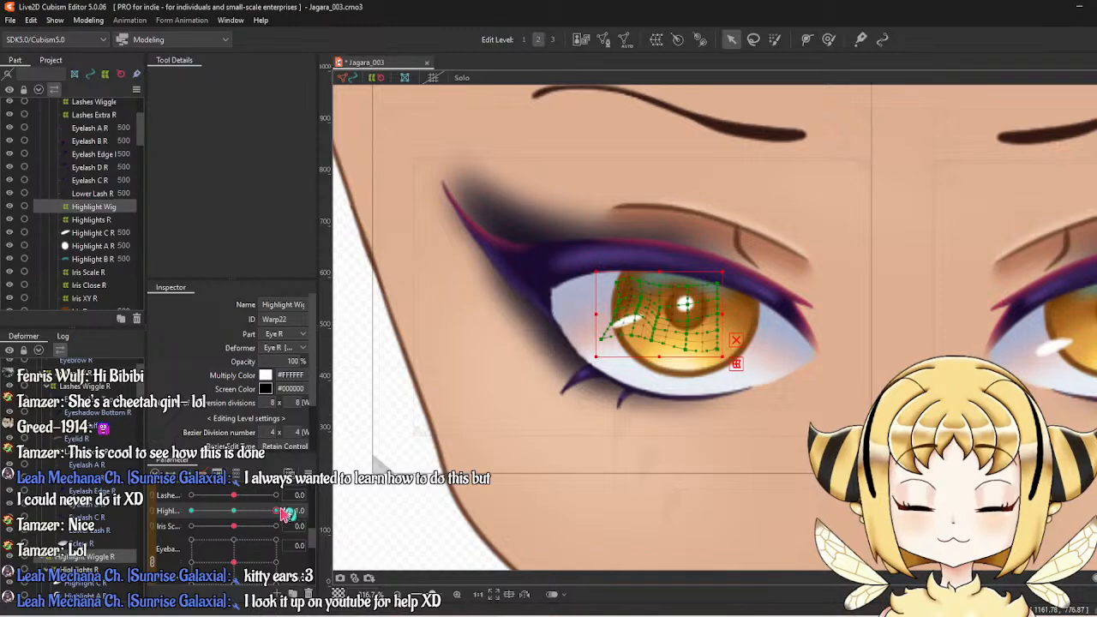
drag(281, 511, 334, 506)
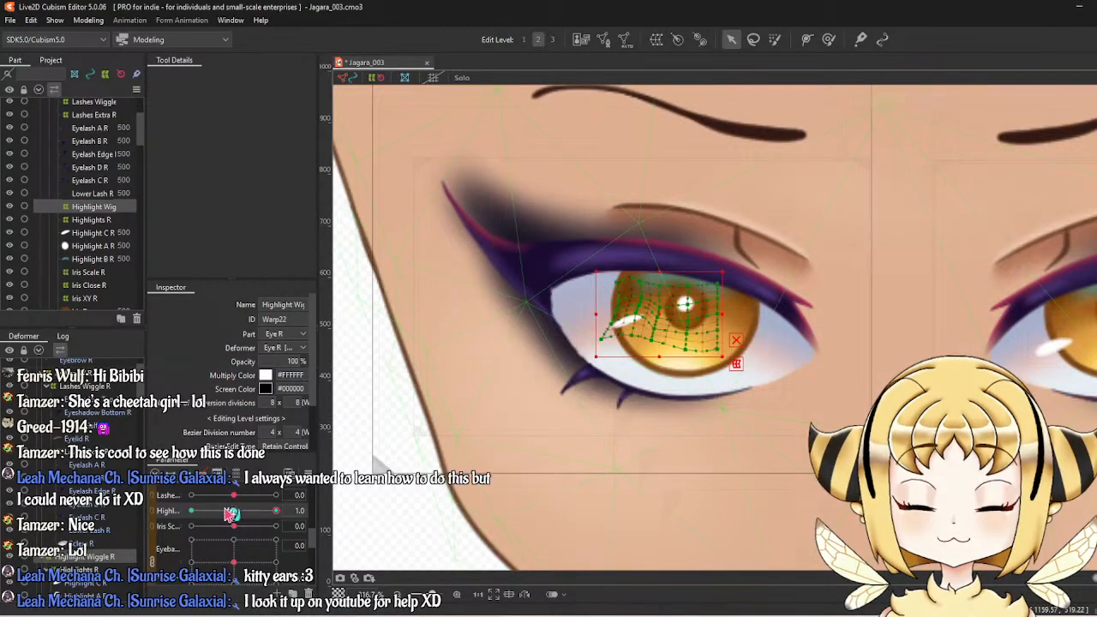
drag(230, 515, 233, 512)
Preview the eye physics on the model in the physics settings and close them.
click(88, 20)
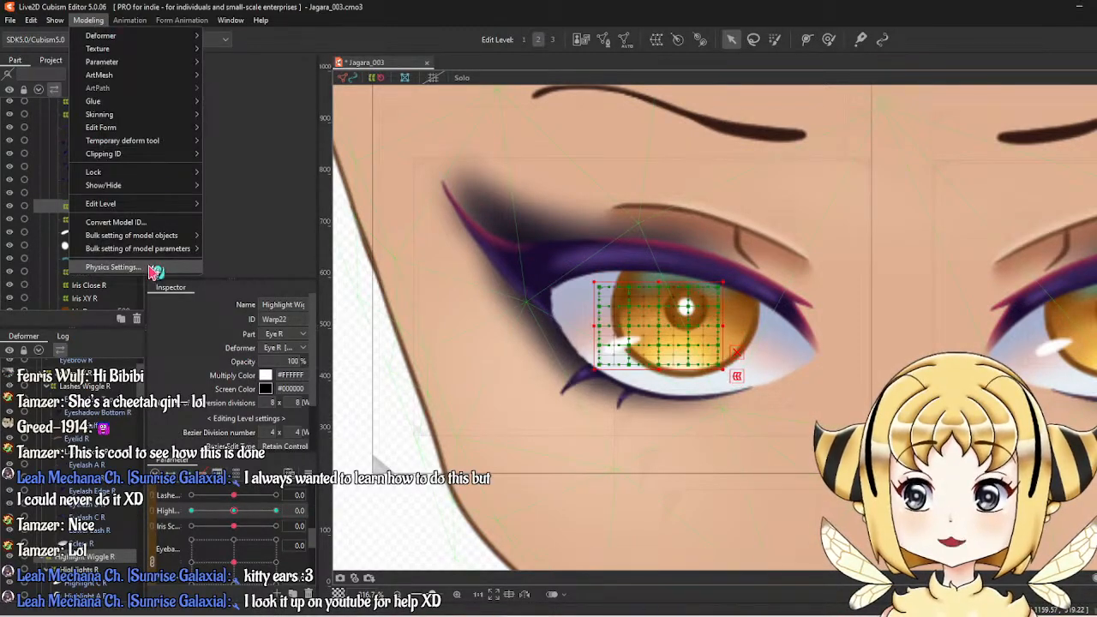
click(107, 271)
scroll(829, 239, up, 5)
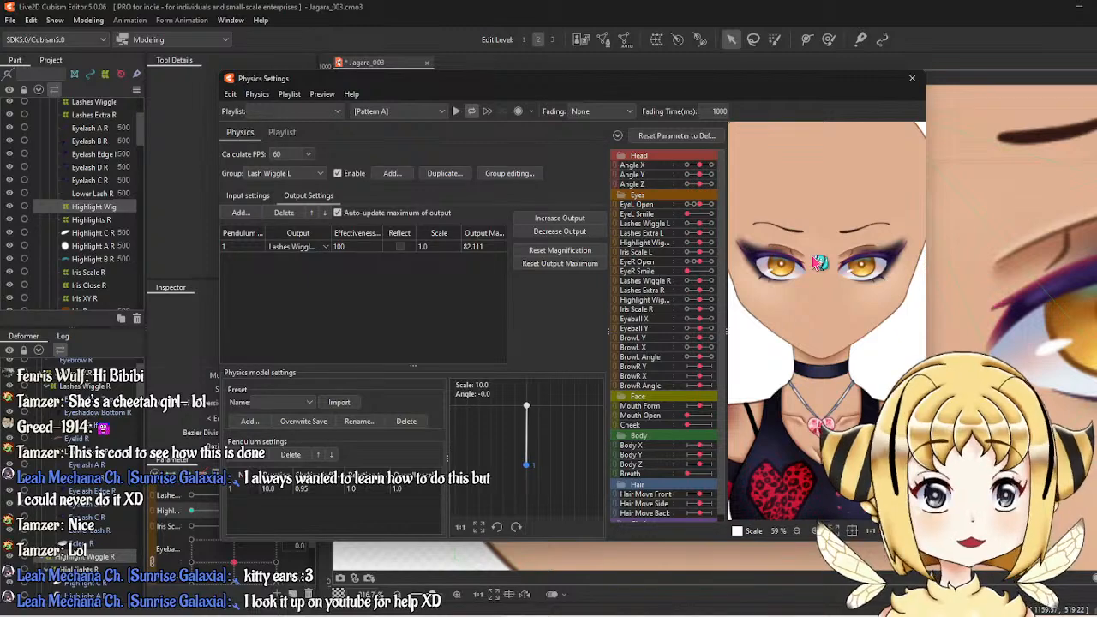
click(911, 78)
scroll(863, 232, down, 2)
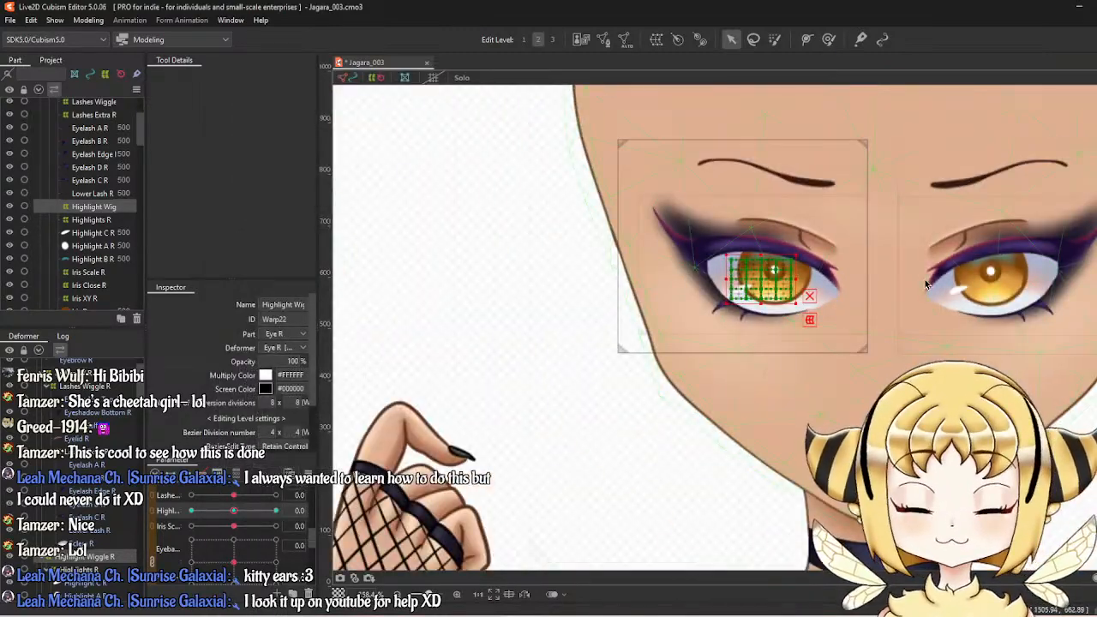
drag(925, 282, 865, 317)
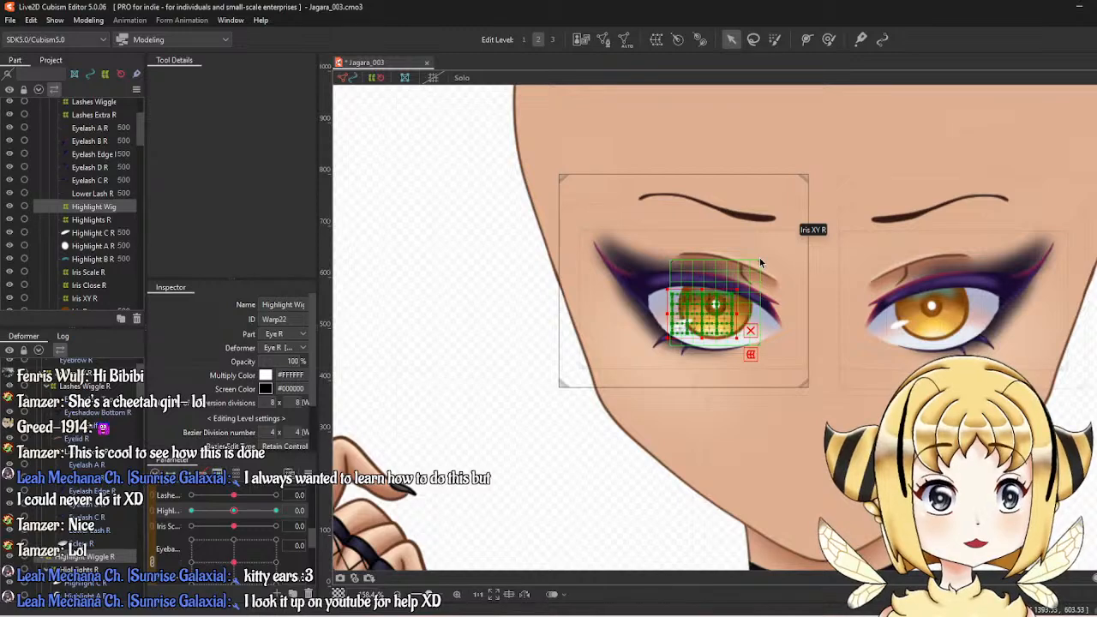
drag(760, 257, 702, 277)
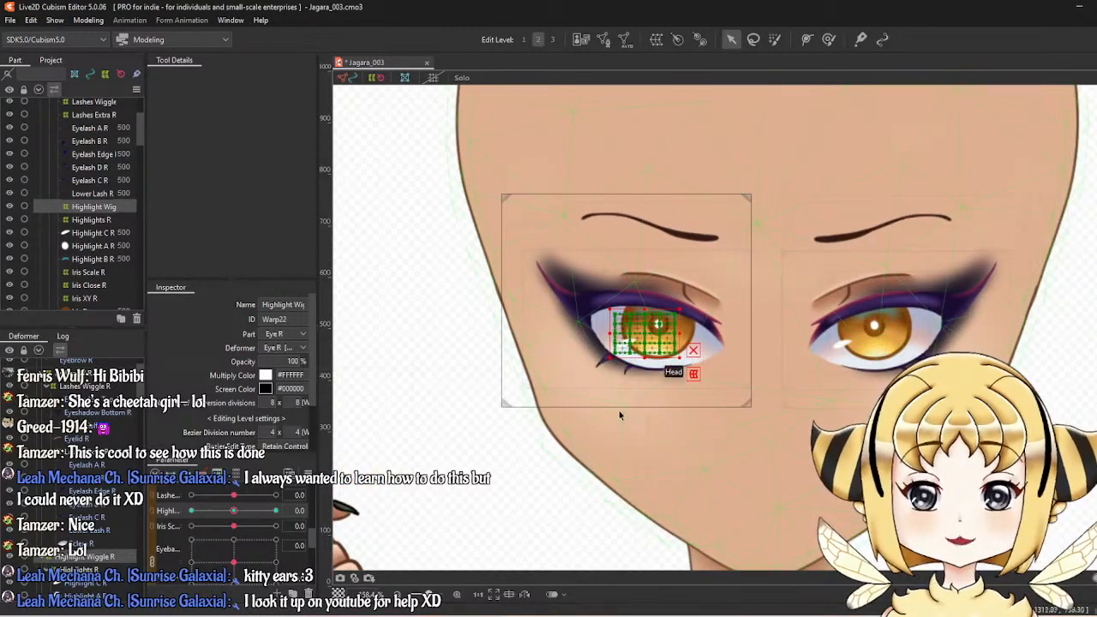
scroll(75, 214, up, 3)
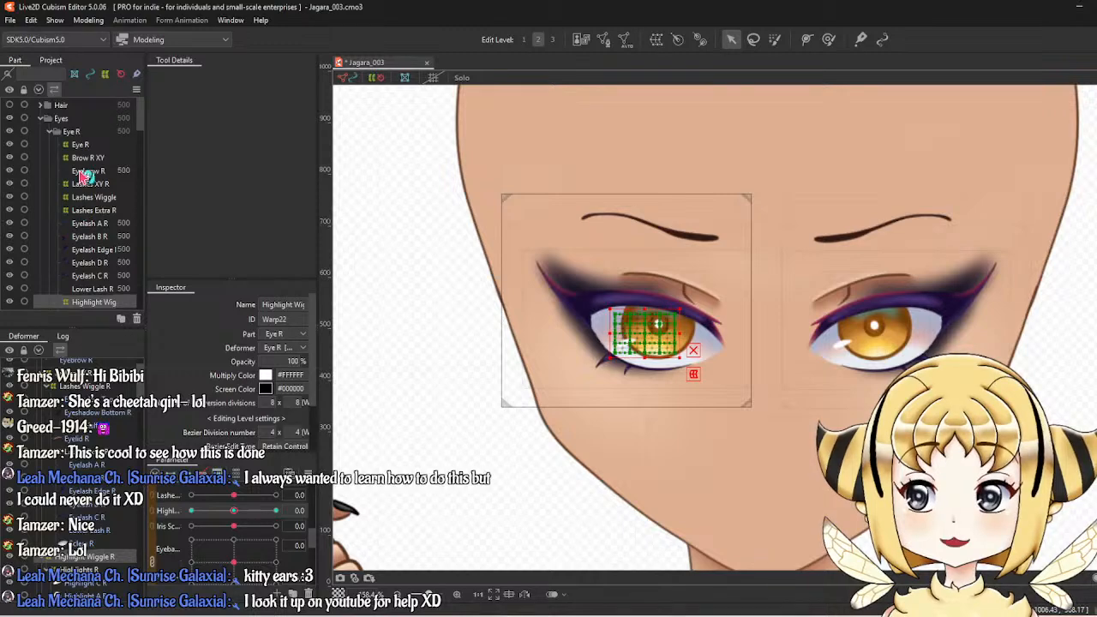
click(85, 158)
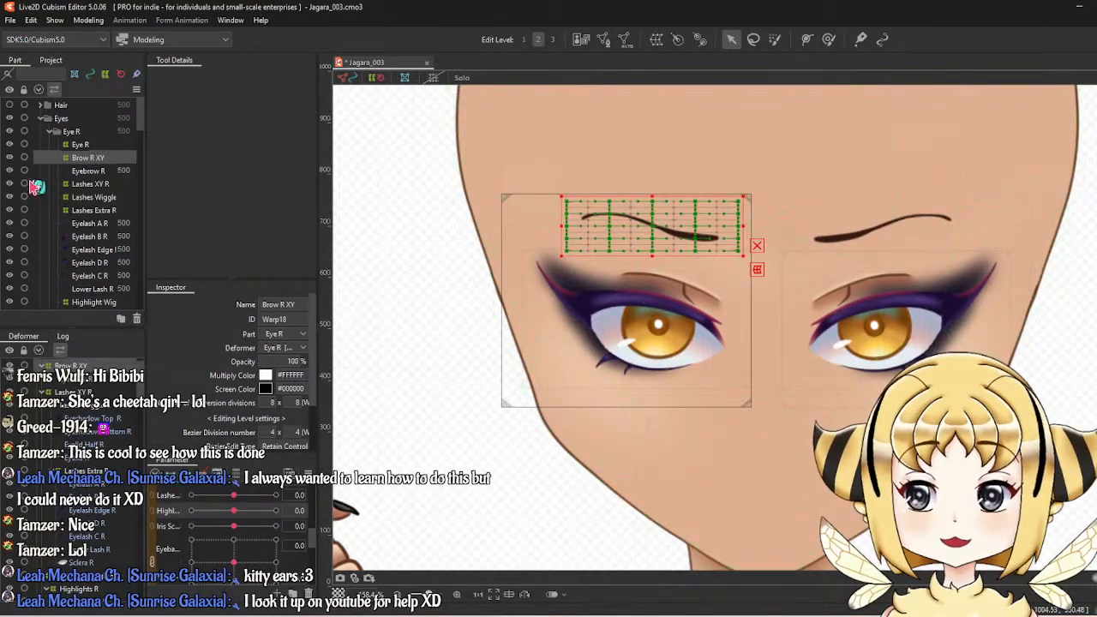
click(85, 150)
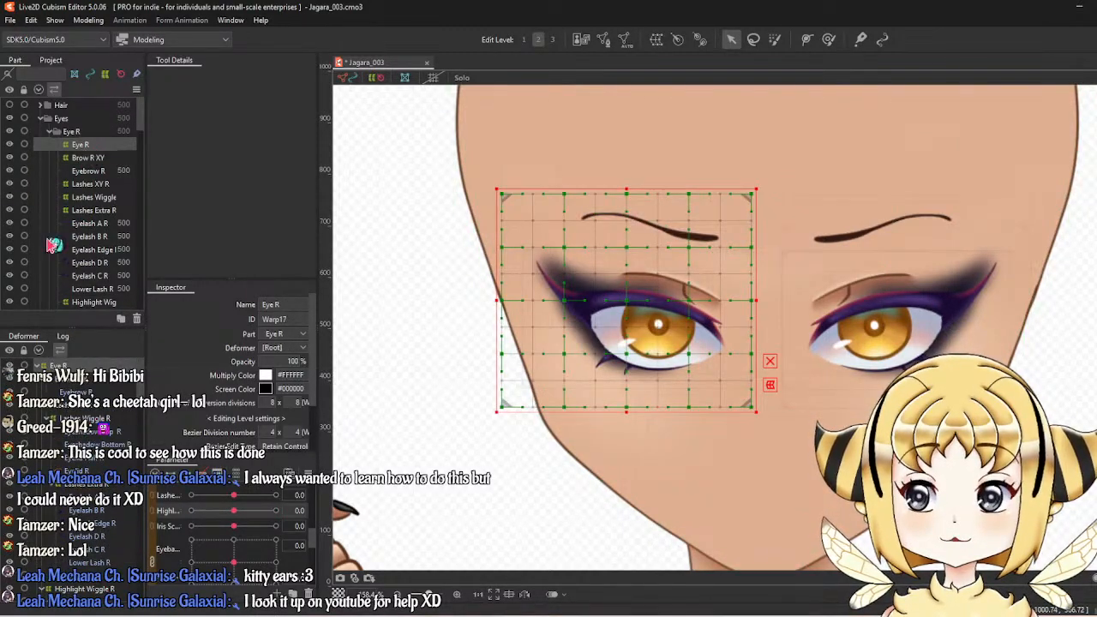
scroll(62, 215, down, 5)
ctrl+click(97, 165)
scroll(99, 167, down, 2)
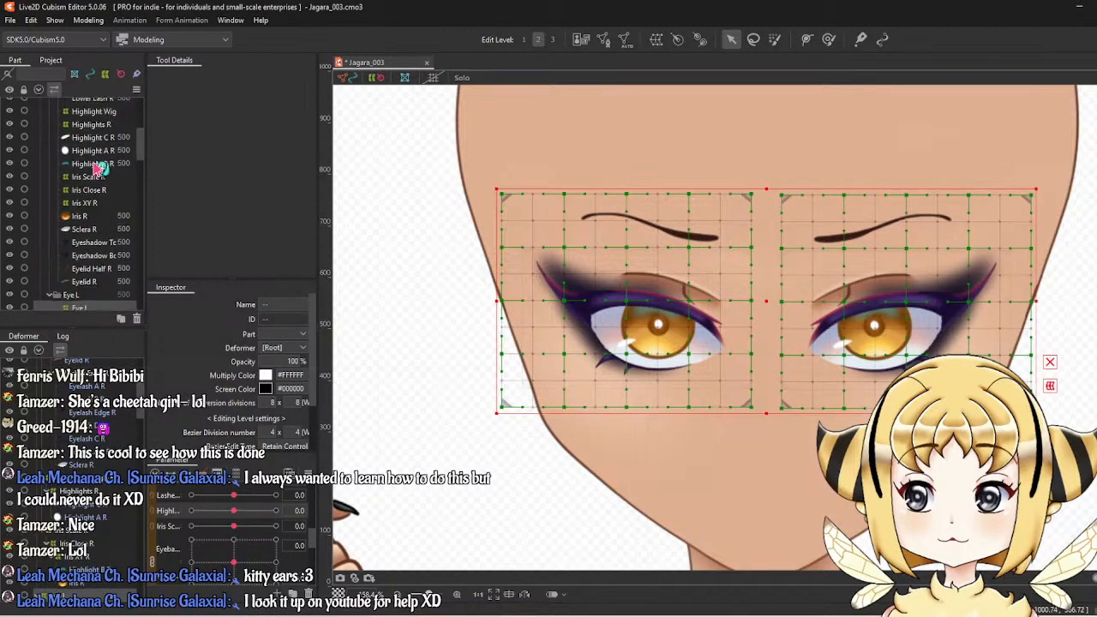
scroll(99, 167, up, 6)
scroll(77, 190, down, 6)
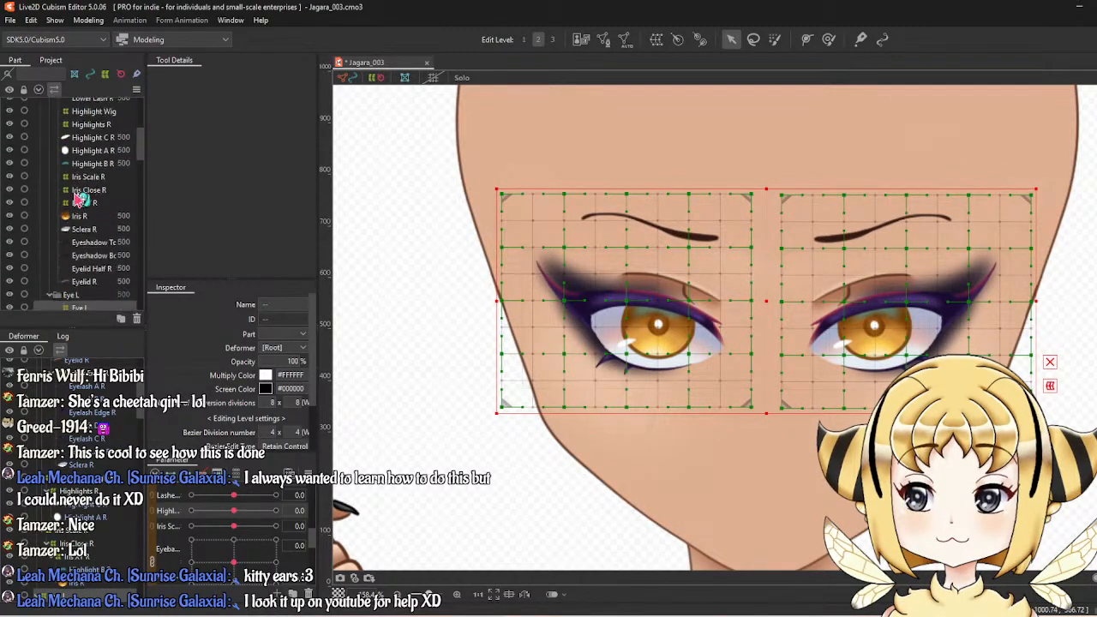
Create a warp deformer named Eyes as the parent of the Eye L and Eye R deformers.
click(81, 213)
scroll(81, 197, up, 3)
scroll(83, 199, up, 4)
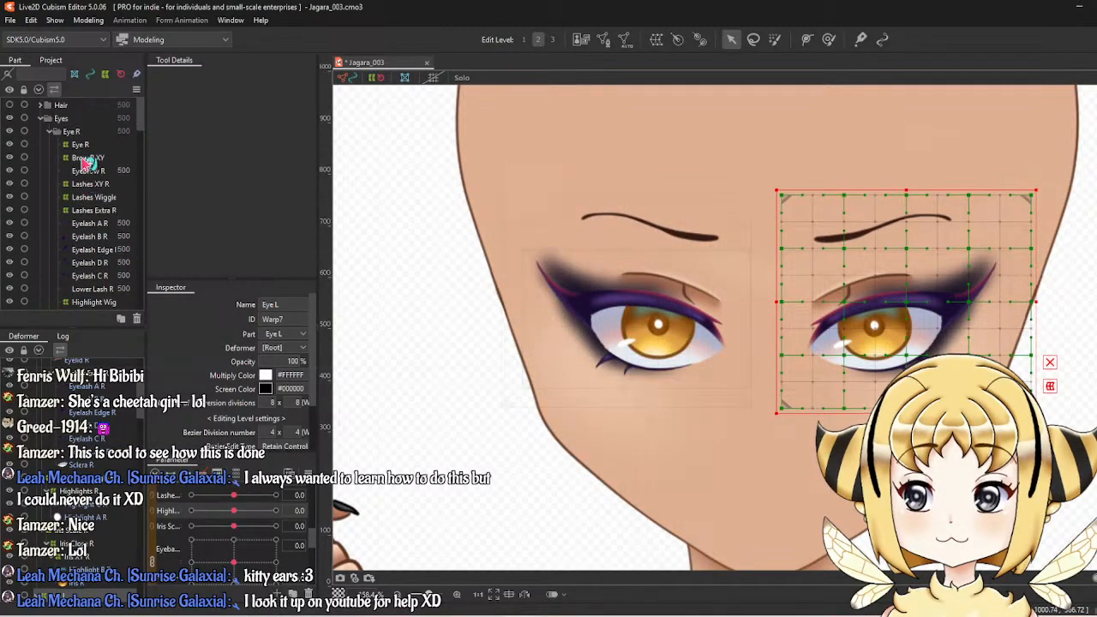
ctrl+click(88, 147)
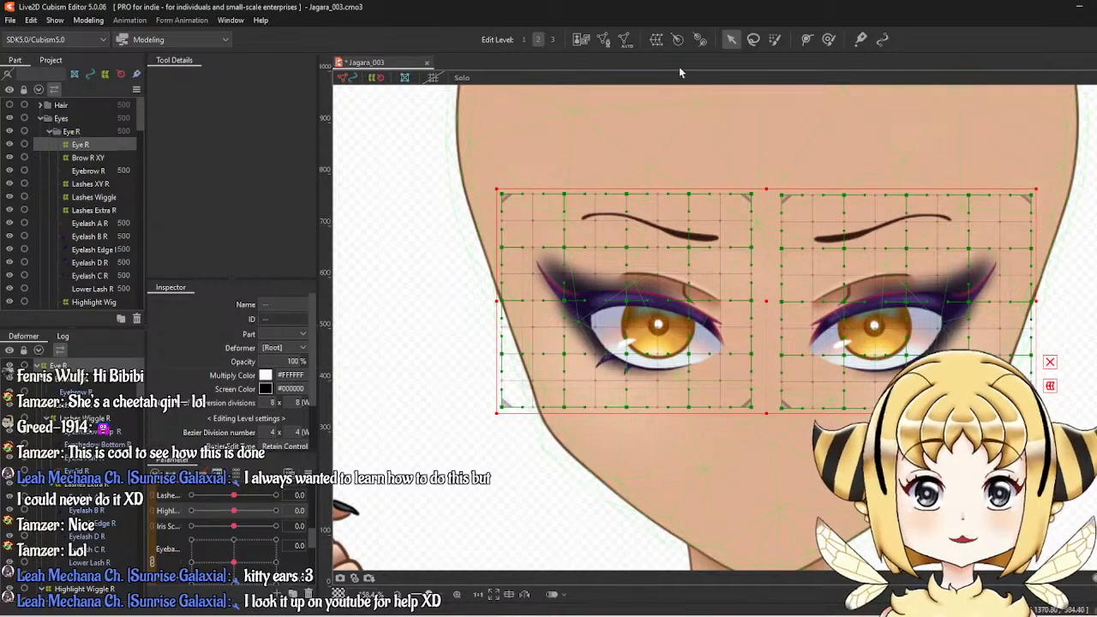
click(656, 39)
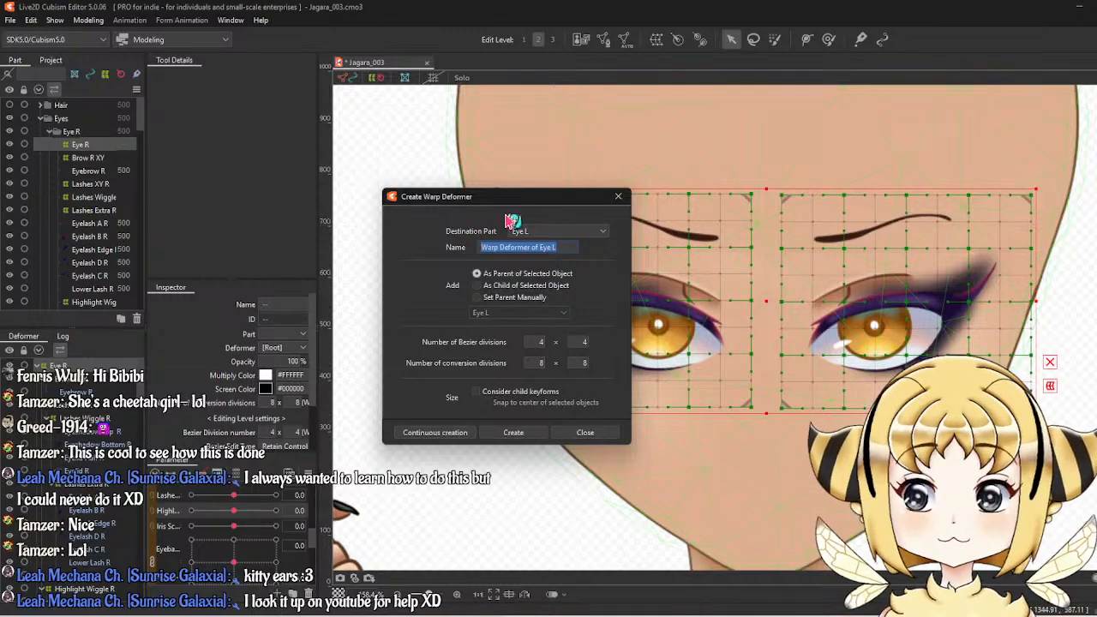
text(Eyes)
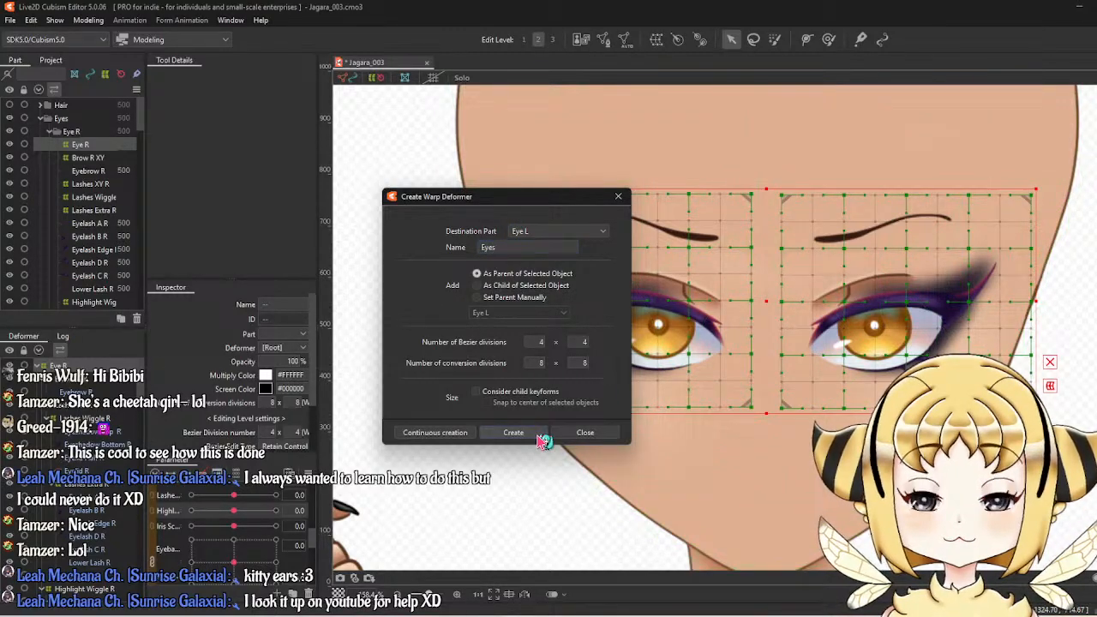
click(539, 435)
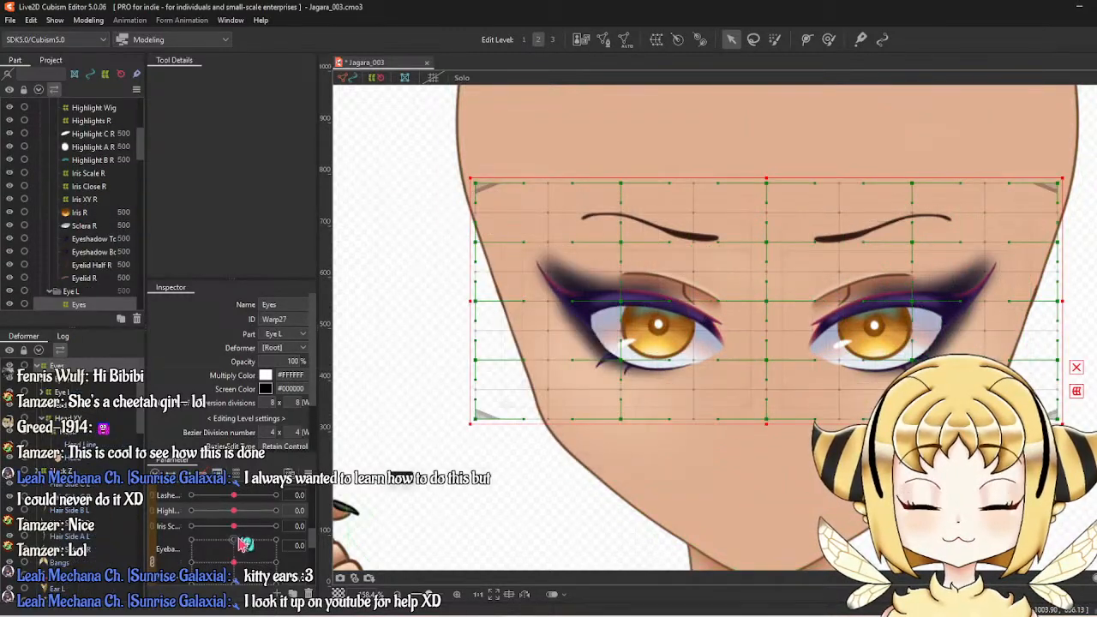
Add three keys each on Angle X and Angle Y to the Eyes deformer, and narrow it to the turned face at Angle X 30.
scroll(233, 538, up, 5)
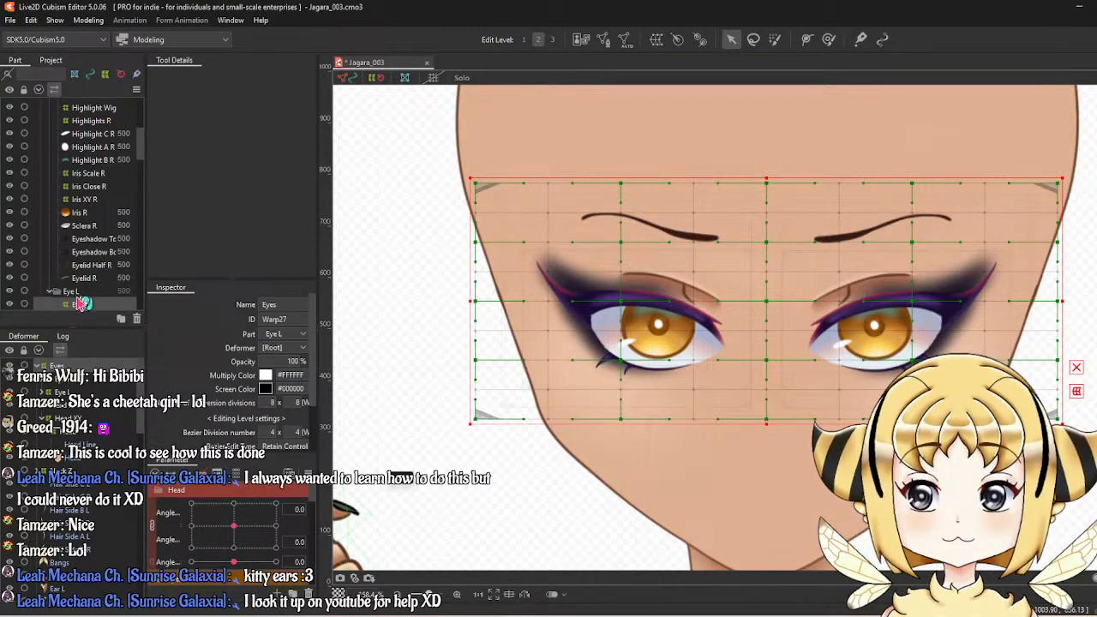
scroll(581, 364, down, 3)
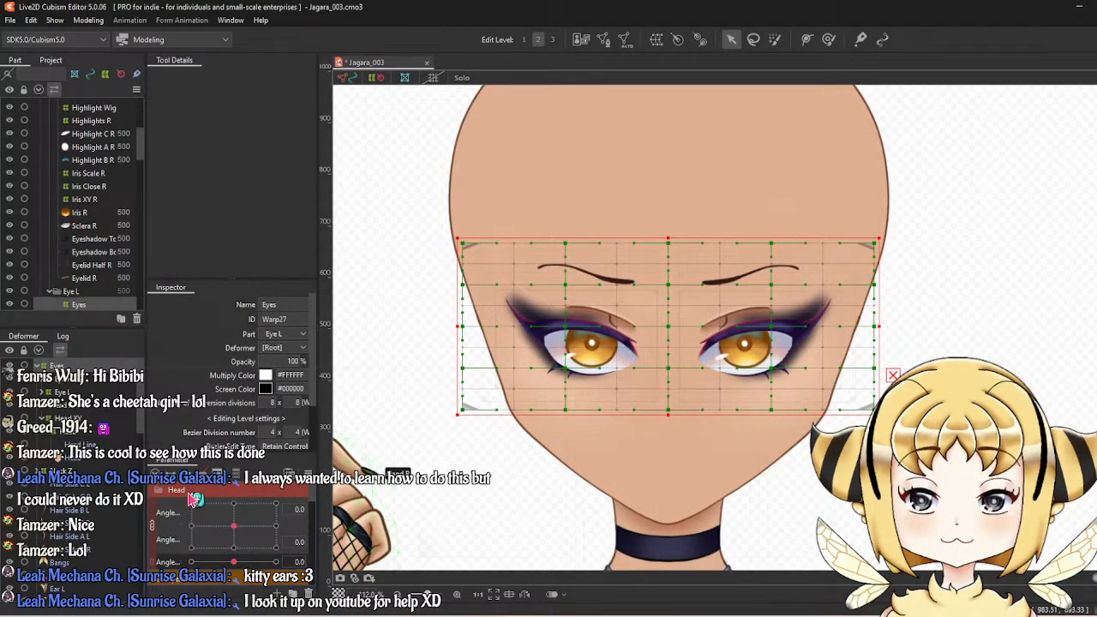
drag(275, 525, 293, 523)
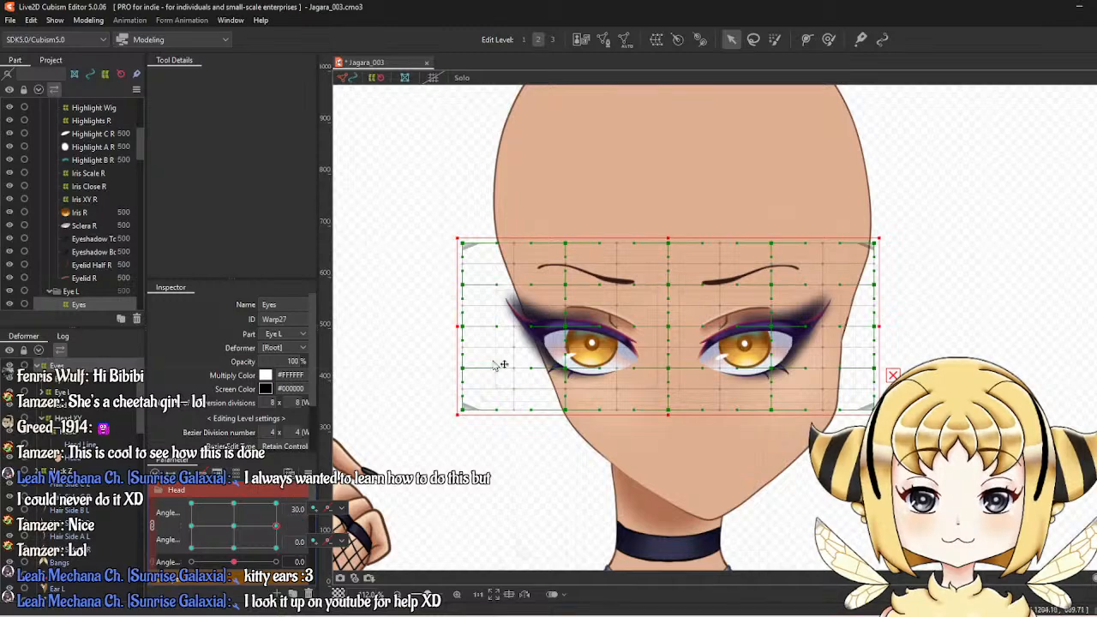
drag(455, 326, 558, 353)
Shift the middle of the Eyes deformer toward the far side of the face with a 320.2 px Deform Brush at Angle X 30.
click(829, 39)
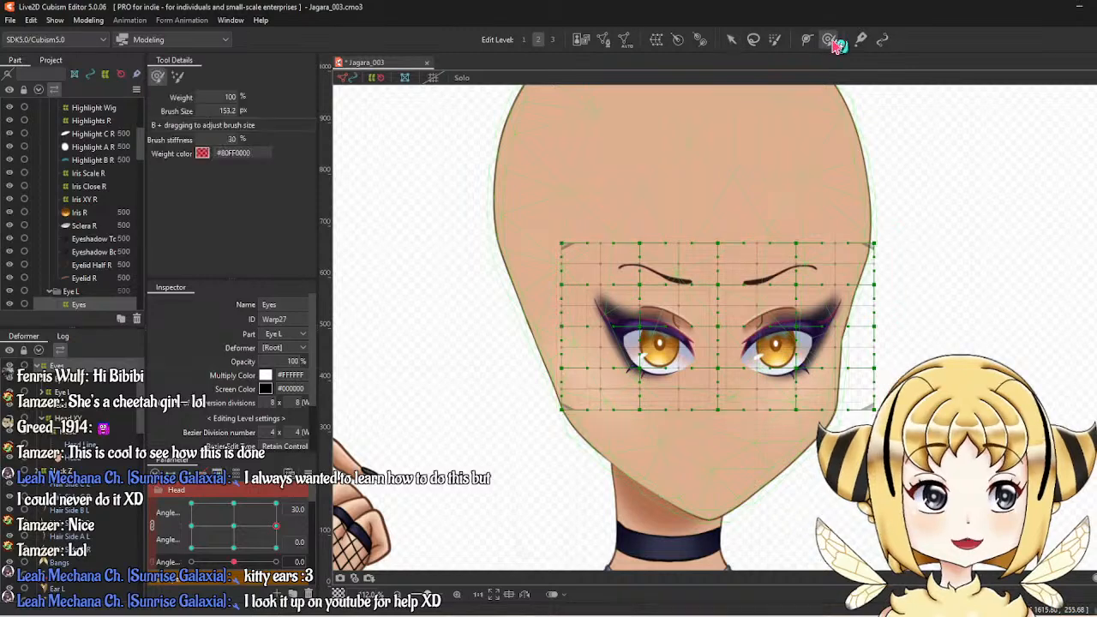
drag(797, 168, 728, 248)
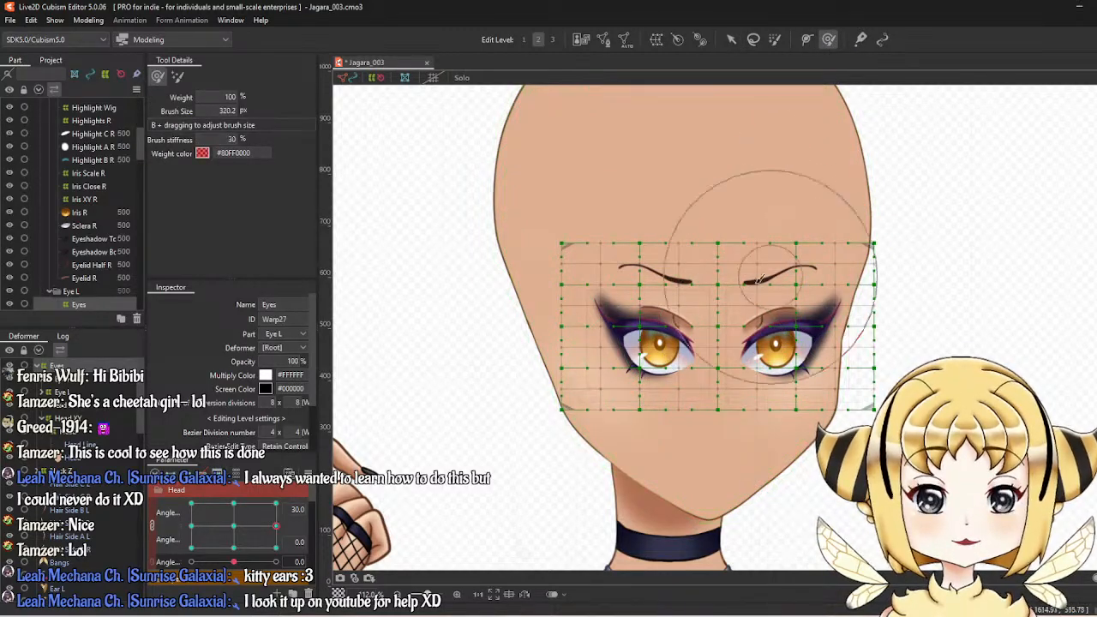
drag(724, 295, 737, 341)
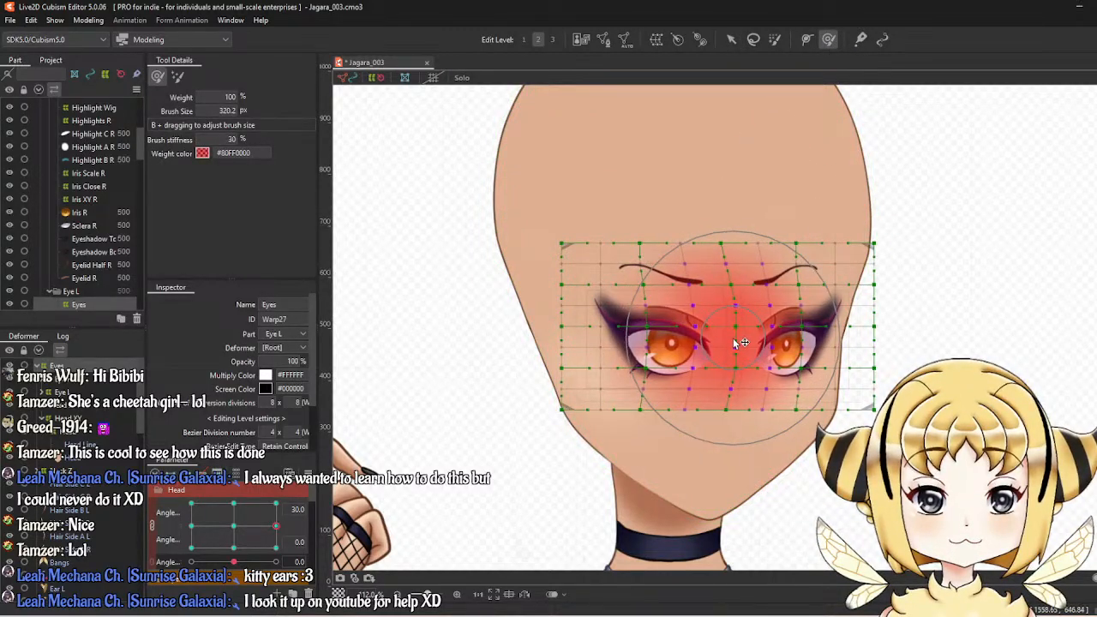
key(ctrl+z)
drag(729, 402, 747, 428)
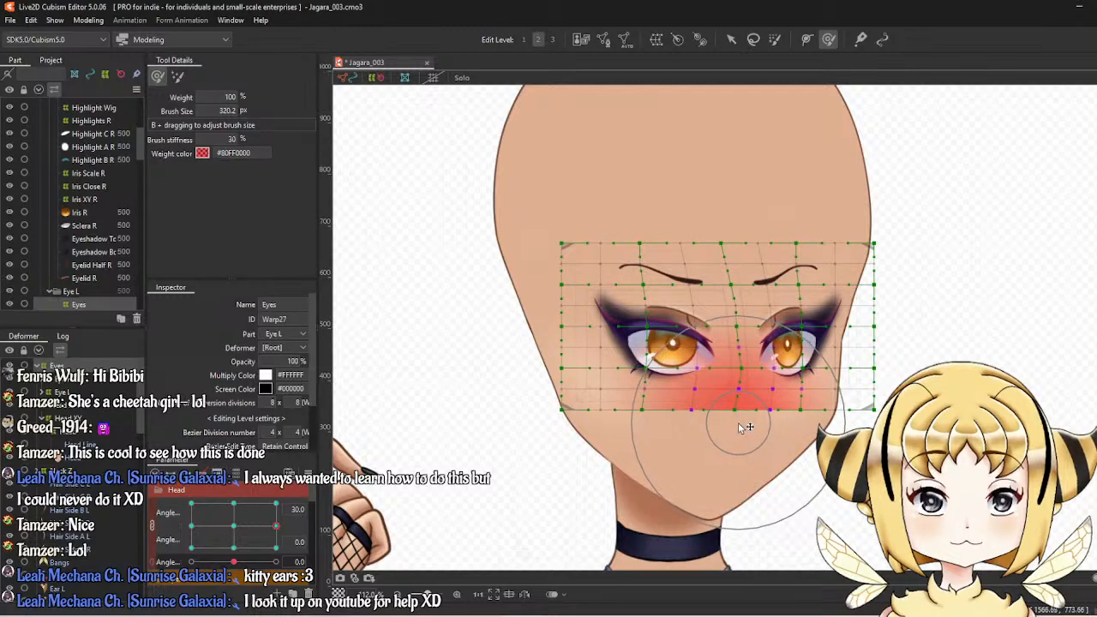
key(ctrl+z)
mouse_move(775, 253)
mouse_down()
mouse_move(810, 257)
mouse_move(789, 268)
mouse_move(801, 267)
mouse_up()
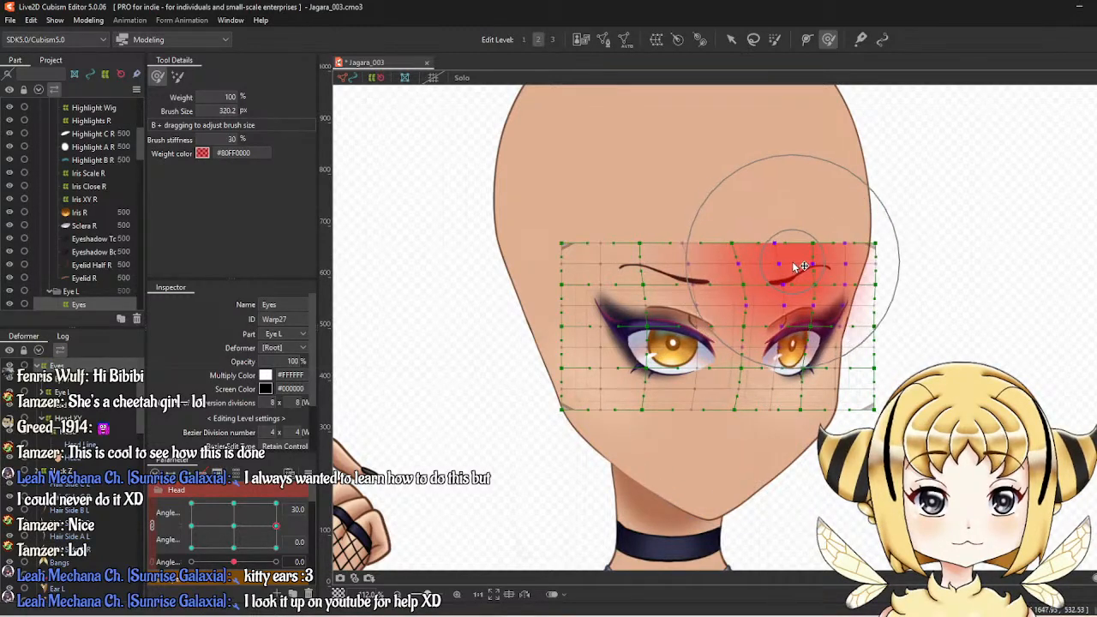
key(ctrl+z)
drag(677, 249, 734, 236)
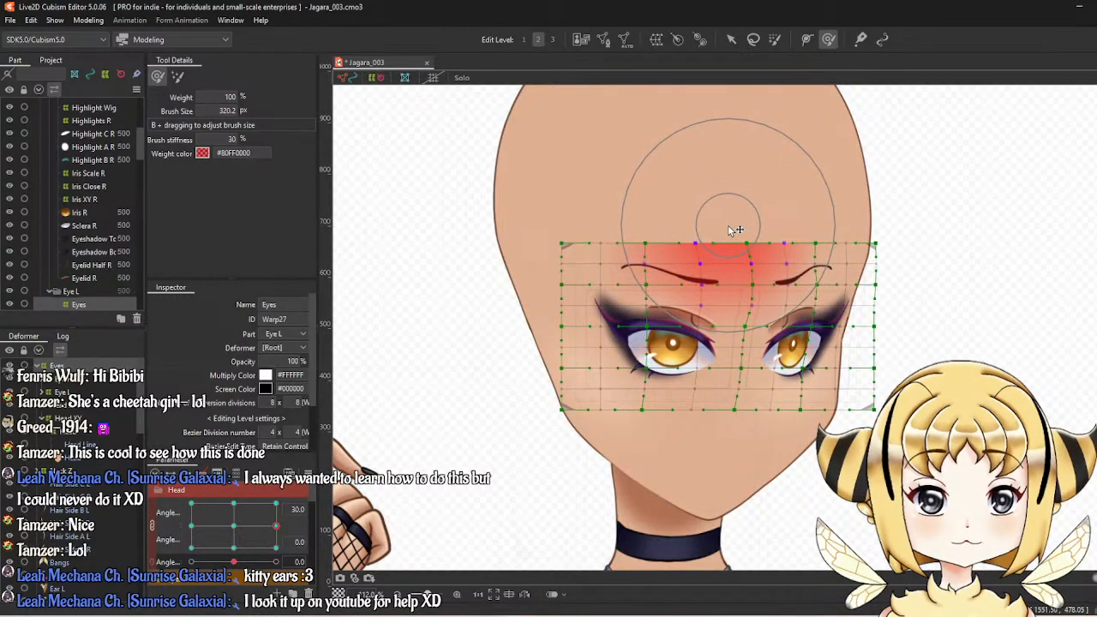
key(ctrl+z)
Push the Eyes deformer's lower near corner inward, shift its lower middle and far side outward, and narrow the far eye at Angle X 30.
drag(480, 428, 505, 429)
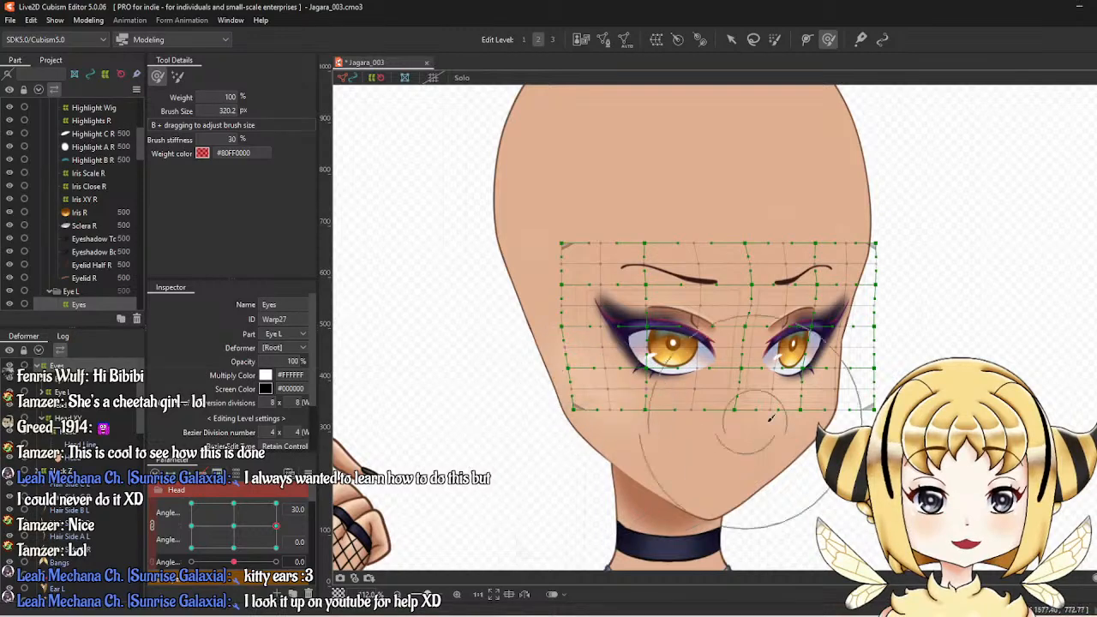
drag(758, 438, 841, 427)
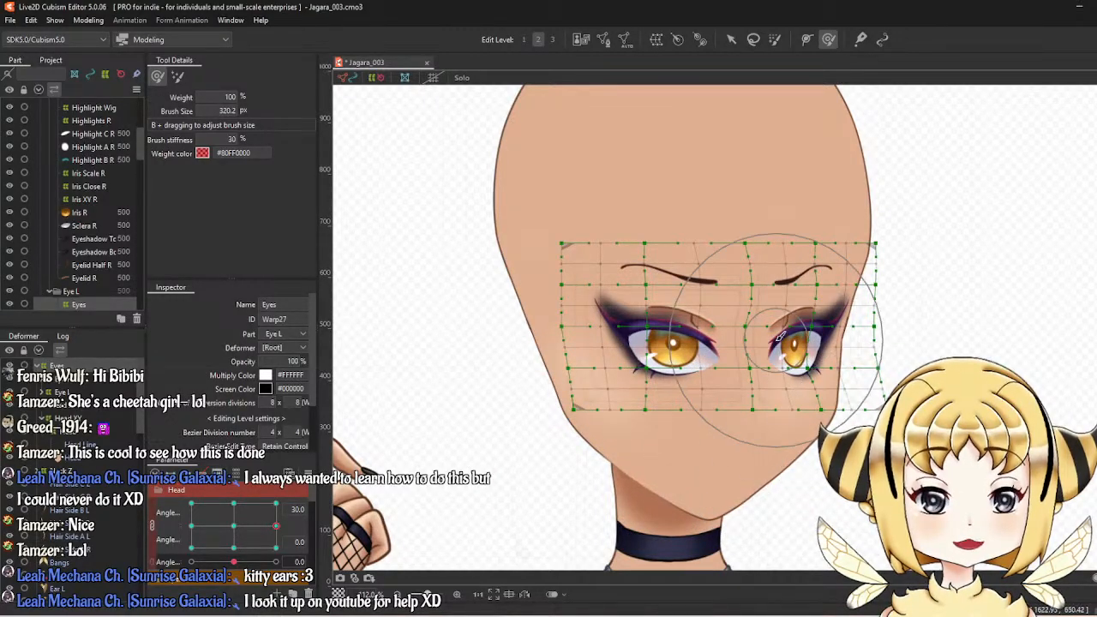
mouse_move(799, 424)
mouse_down()
mouse_move(777, 353)
mouse_move(759, 340)
mouse_move(750, 369)
mouse_up()
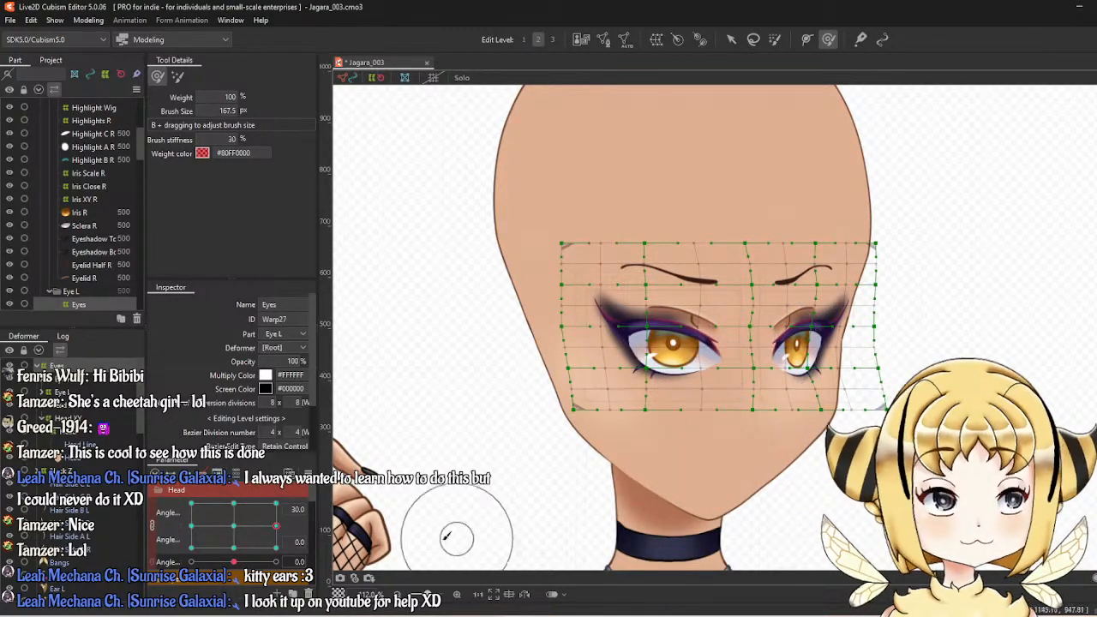
Unlink the combined Angle X and Angle Y parameters and return both to 0.
drag(256, 540, 231, 526)
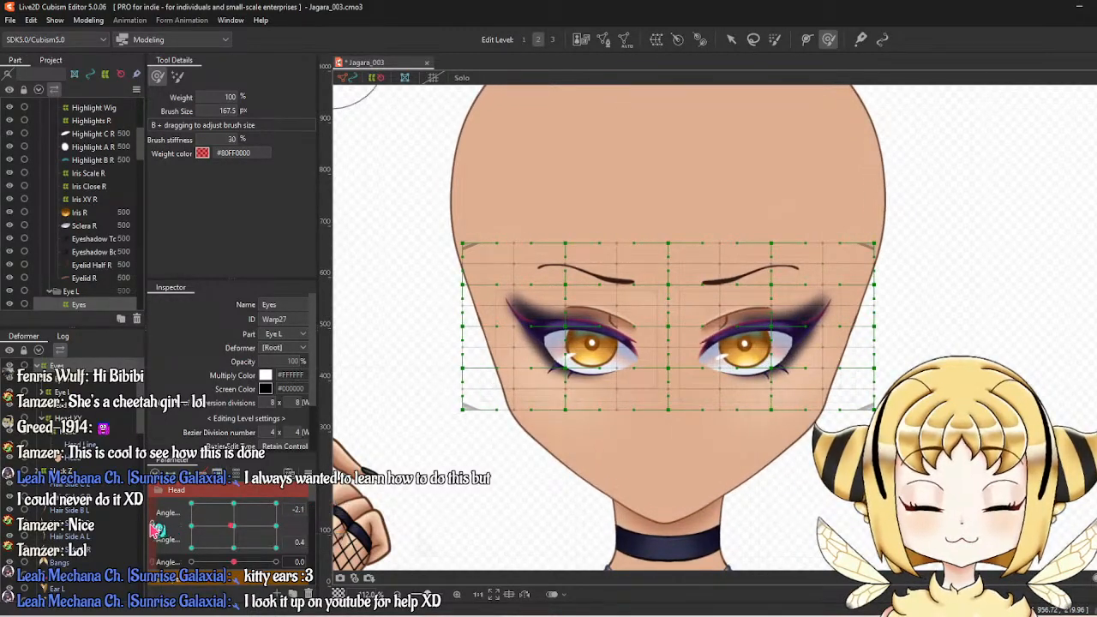
click(152, 523)
click(232, 506)
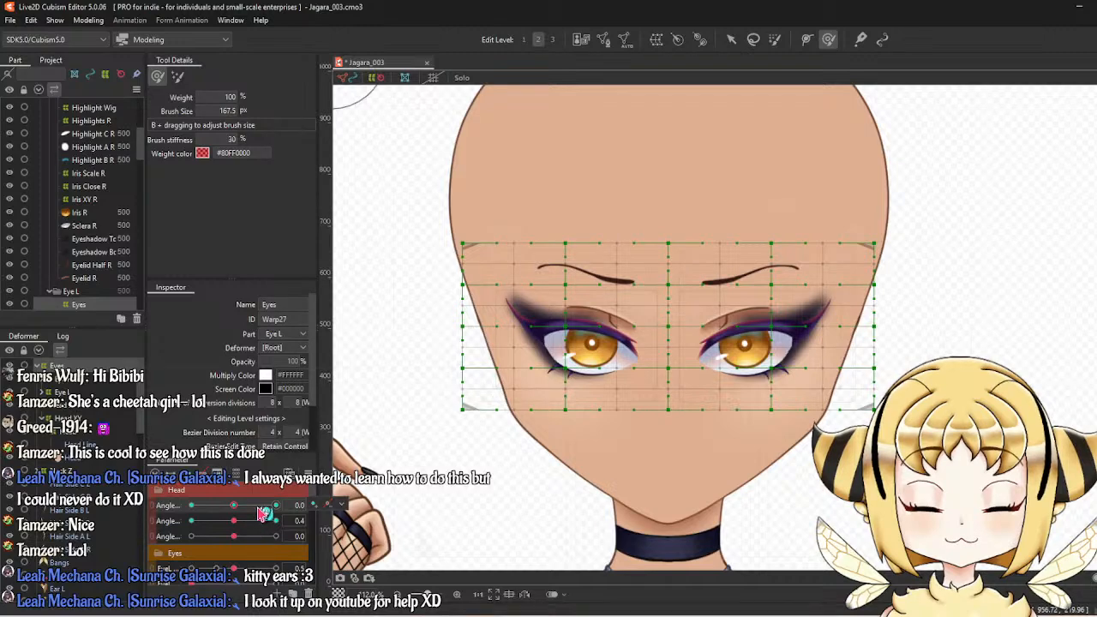
click(266, 506)
click(232, 521)
click(234, 505)
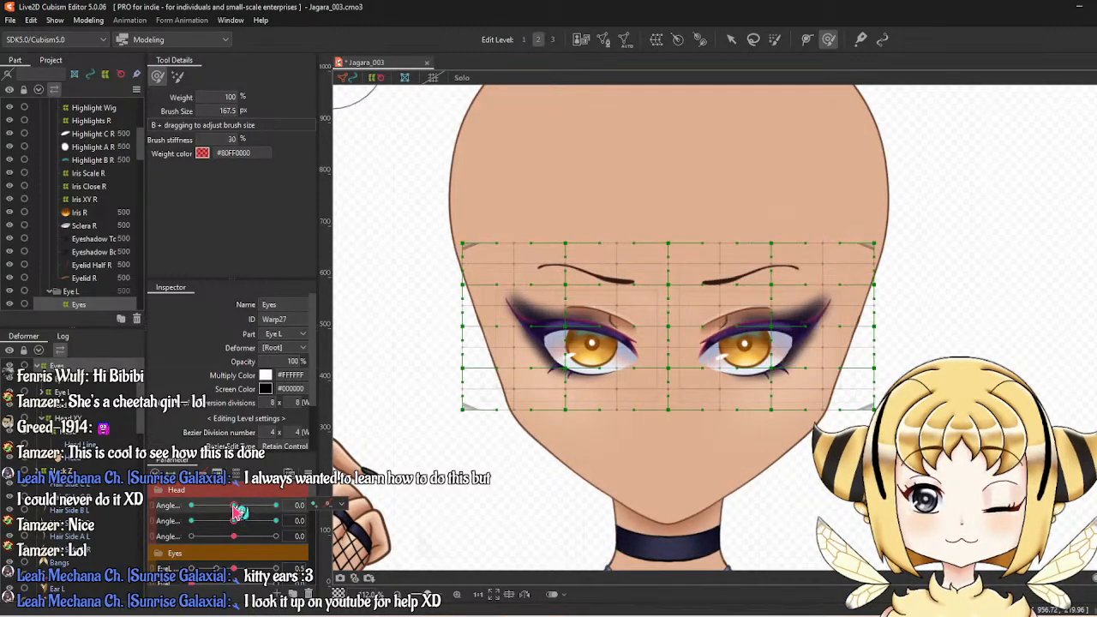
Set Angle X to 30 and enlarge the Deform Brush to 362 px for shaping the Eyes deformer.
drag(234, 505, 339, 506)
scroll(778, 229, down, 5)
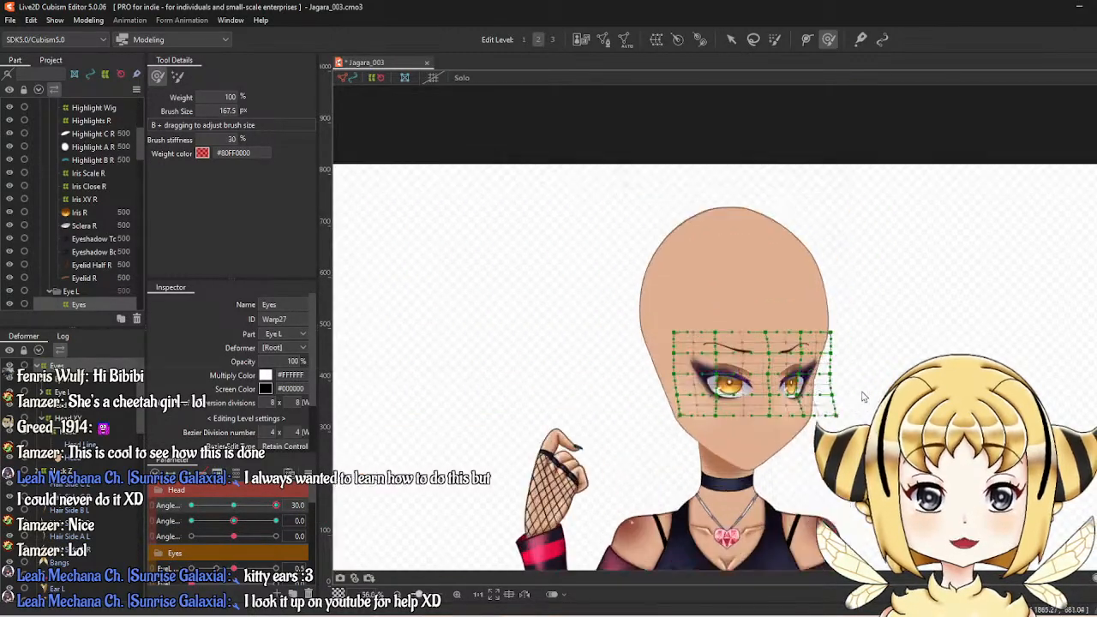
scroll(778, 222, up, 5)
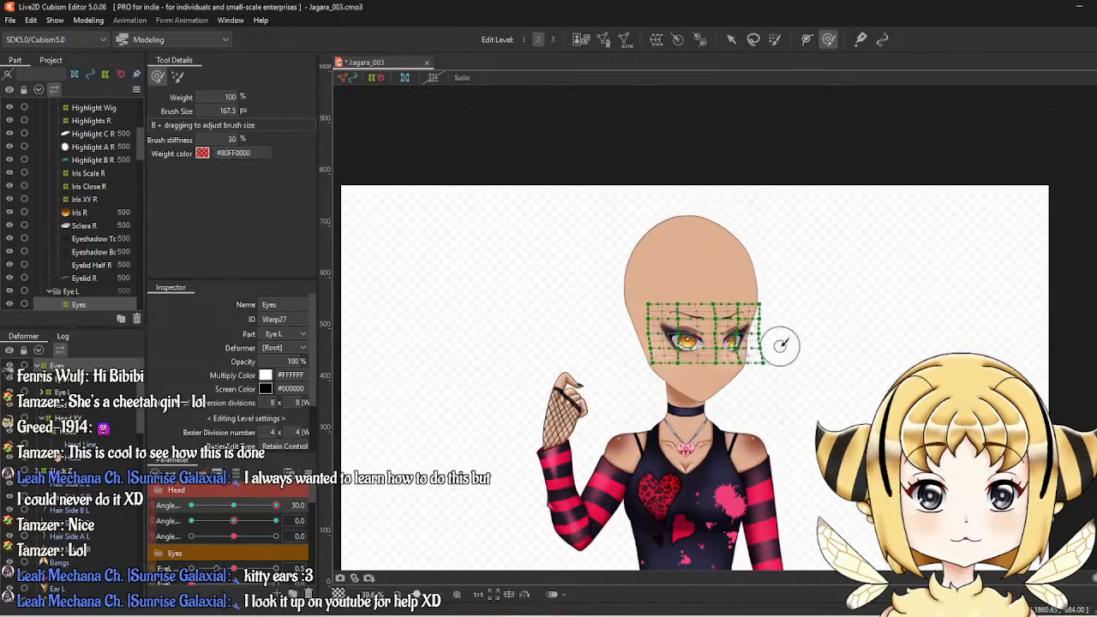
drag(708, 236, 714, 290)
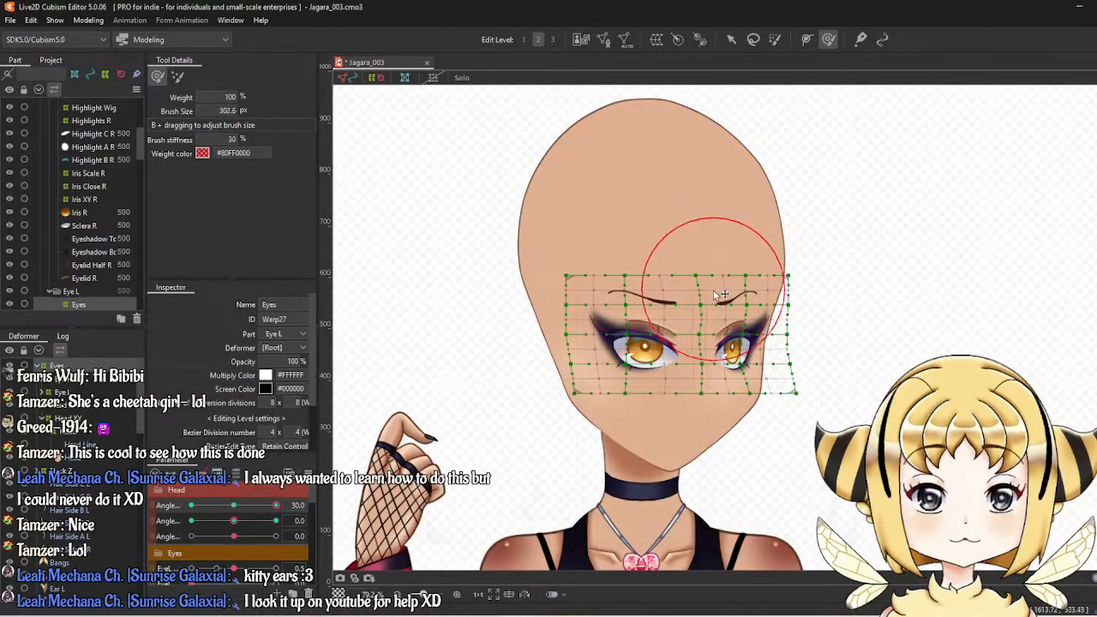
drag(627, 264, 626, 289)
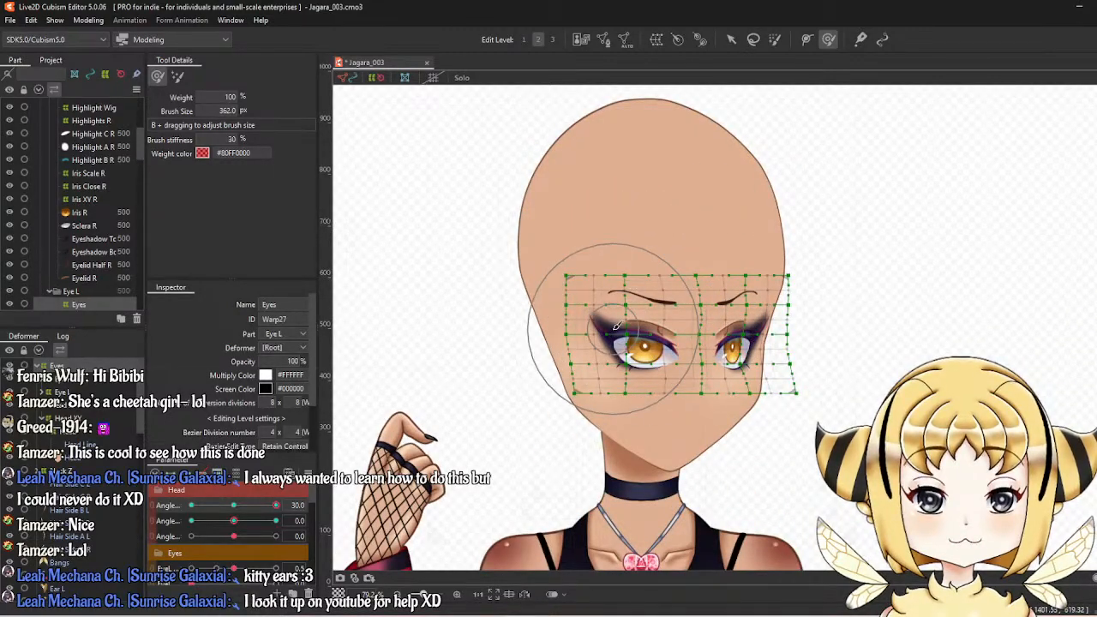
Try nudging the near-eye half of the Eyes deformer outward at Angle X 30 using a brush selection with 11% weight.
click(776, 40)
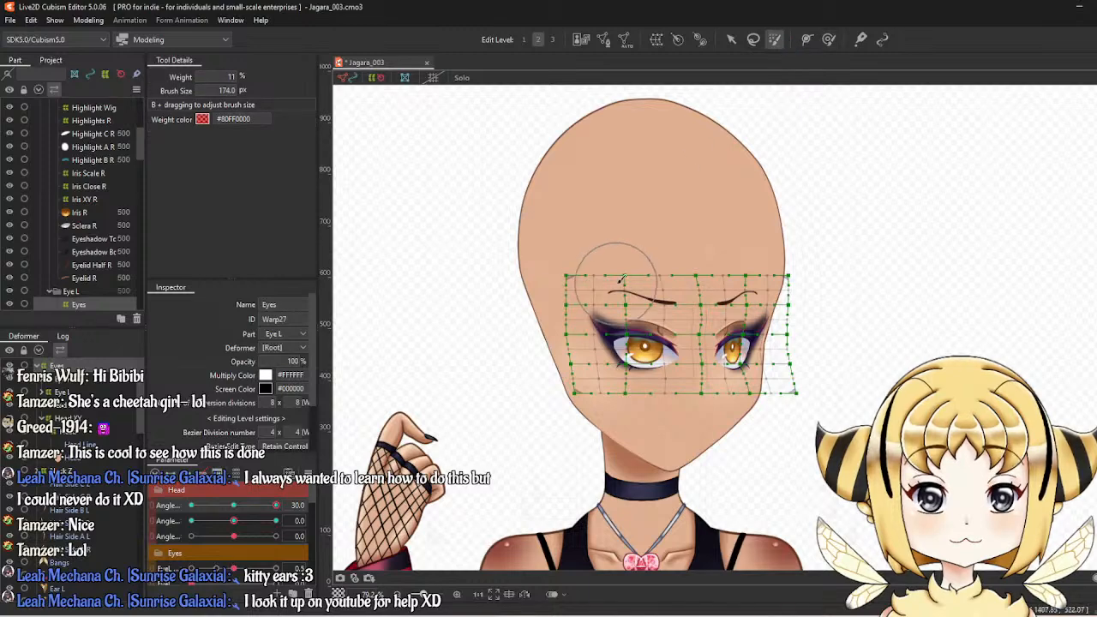
mouse_move(605, 258)
mouse_down()
mouse_move(618, 353)
mouse_move(593, 248)
mouse_move(611, 419)
mouse_move(639, 347)
mouse_move(639, 283)
mouse_move(652, 393)
mouse_move(645, 281)
mouse_move(646, 399)
mouse_move(643, 298)
mouse_move(633, 394)
mouse_move(639, 294)
mouse_move(625, 389)
mouse_move(581, 298)
mouse_move(578, 394)
mouse_move(617, 336)
mouse_up()
key(Left)
key(Left)
key(Left)
key(Left)
key(Left)
key(Left)
key(Left)
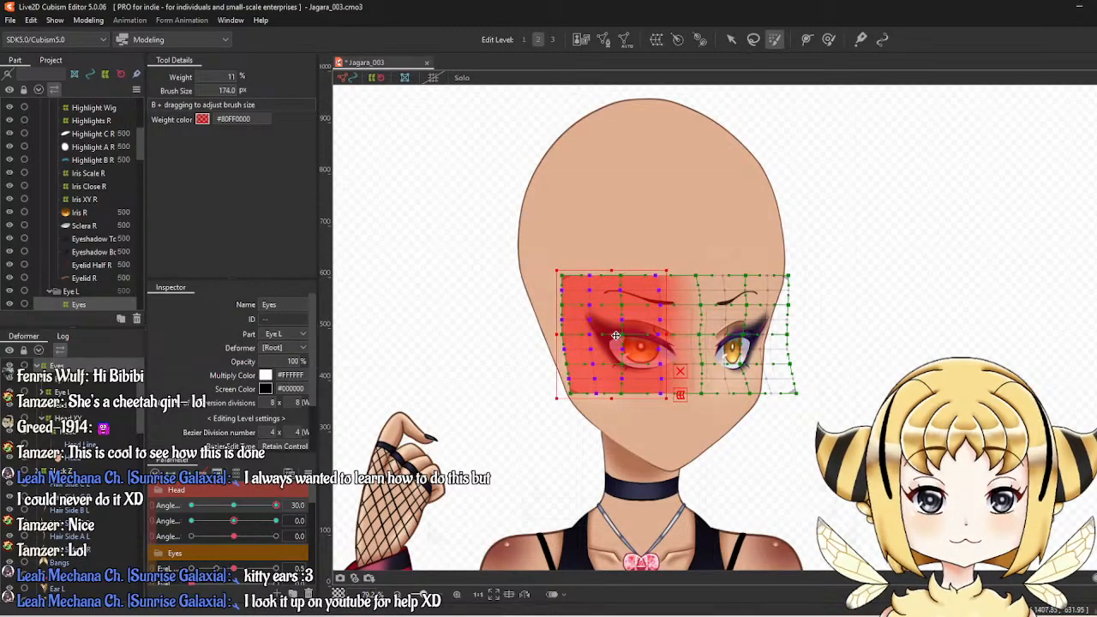
drag(615, 335, 620, 336)
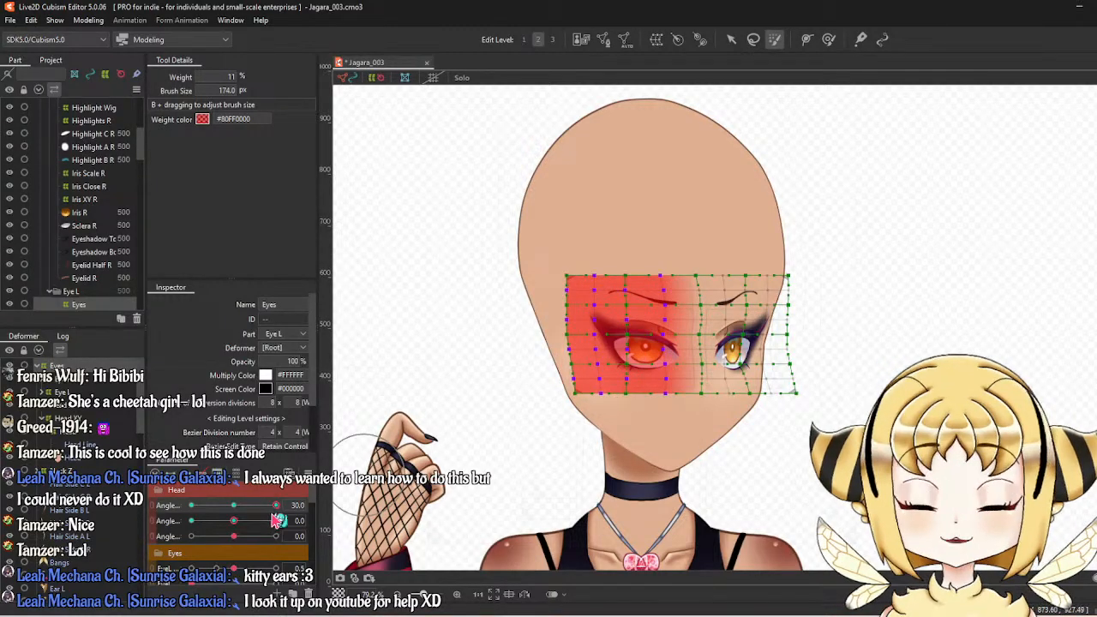
Reflect the Eyes deformer's Angle X 30 shape horizontally for the opposite turn, and return Angle X to 0.
drag(249, 512, 291, 504)
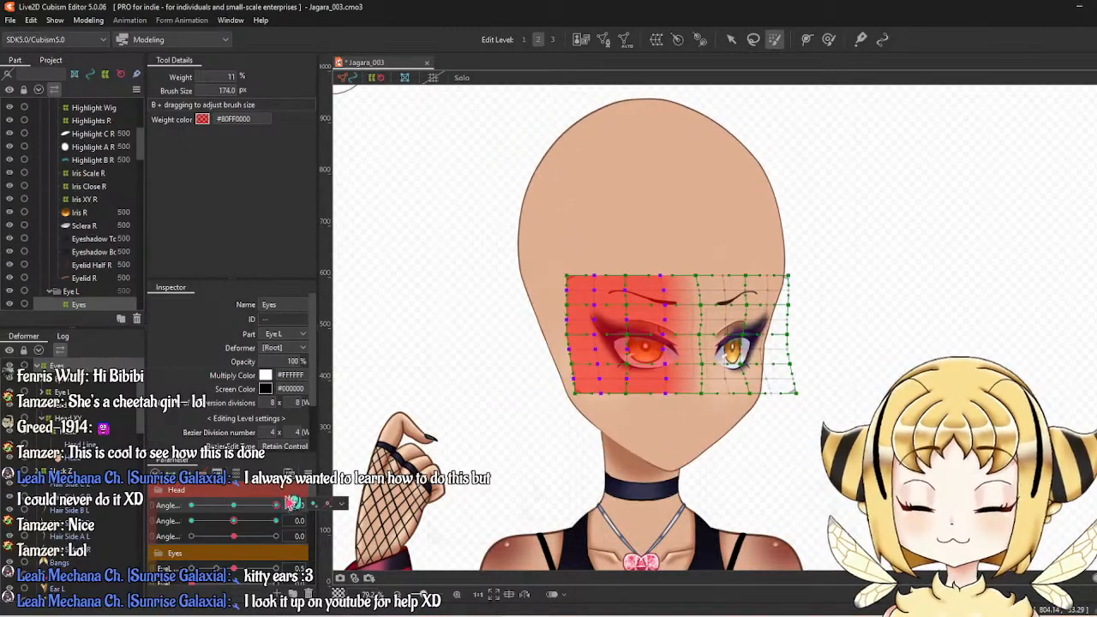
right_click(322, 555)
click(376, 539)
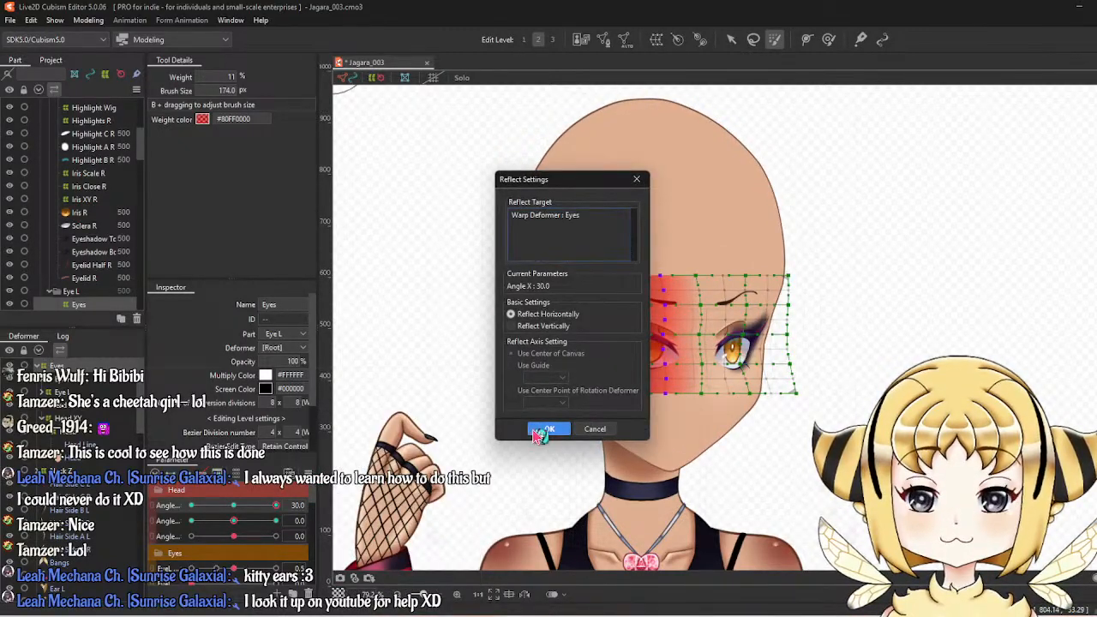
click(548, 430)
drag(276, 505, 237, 515)
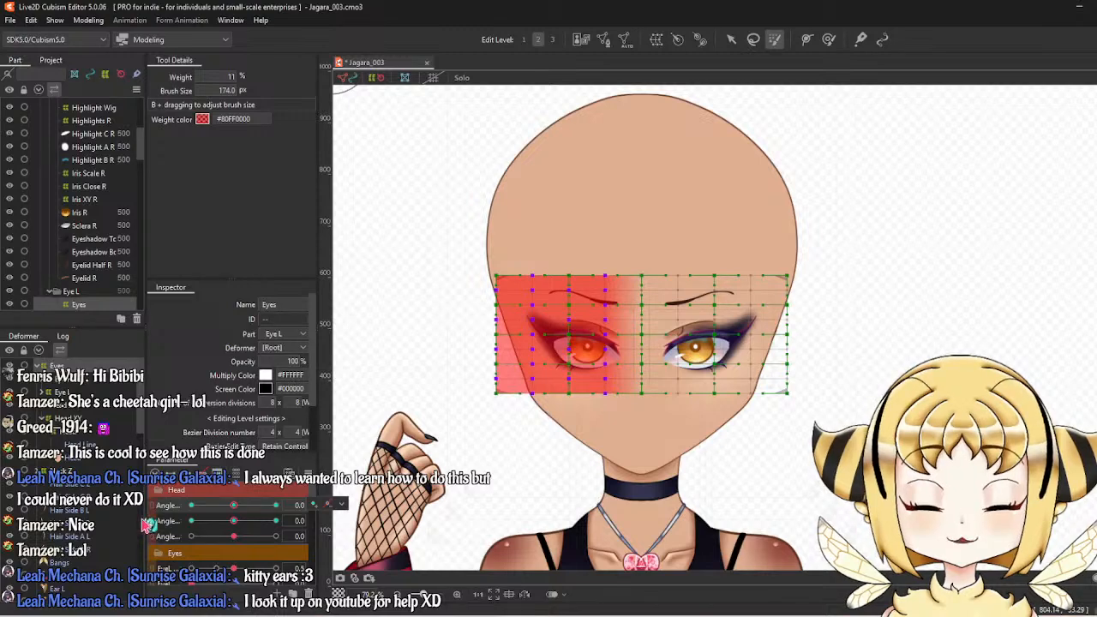
Set Angle Y to 30 and move the whole Eyes deformer up to follow the raised face.
drag(233, 520, 275, 520)
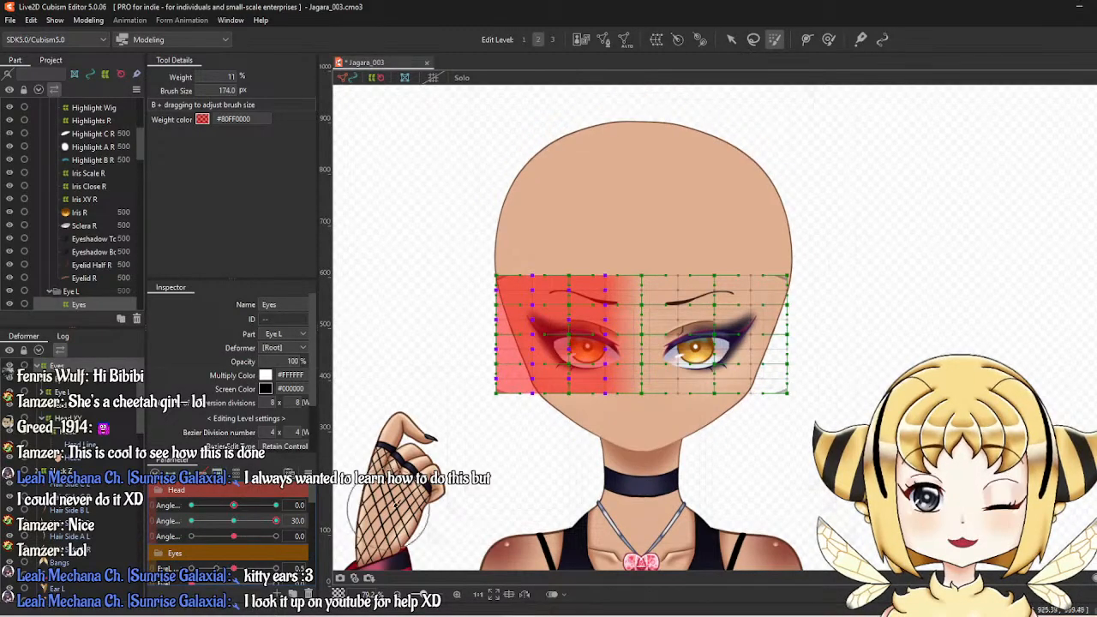
click(734, 39)
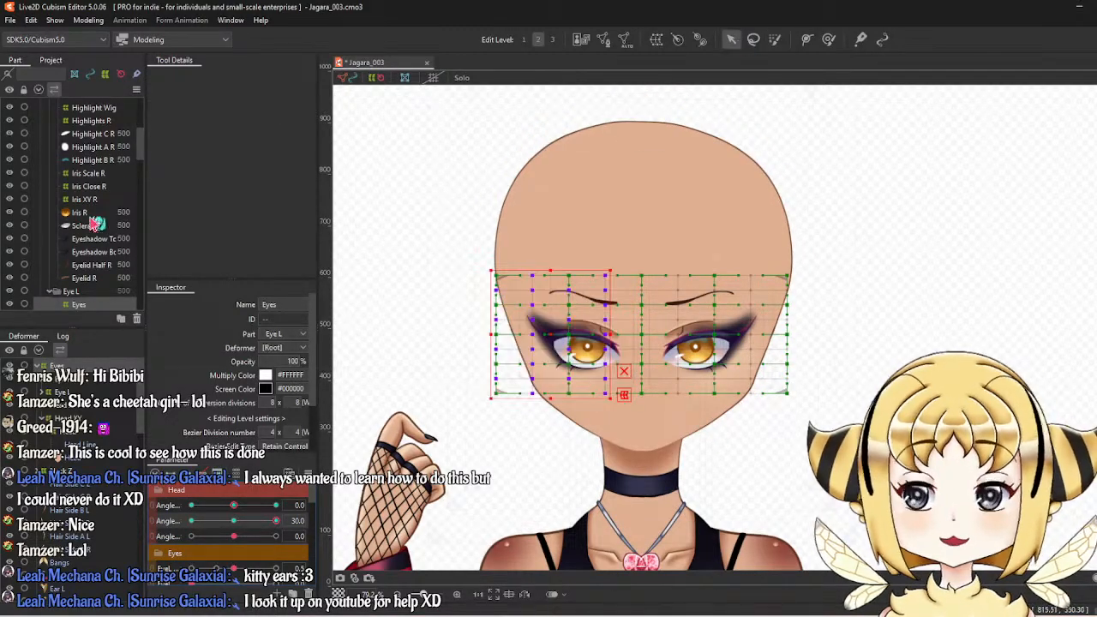
click(97, 308)
drag(644, 335, 641, 317)
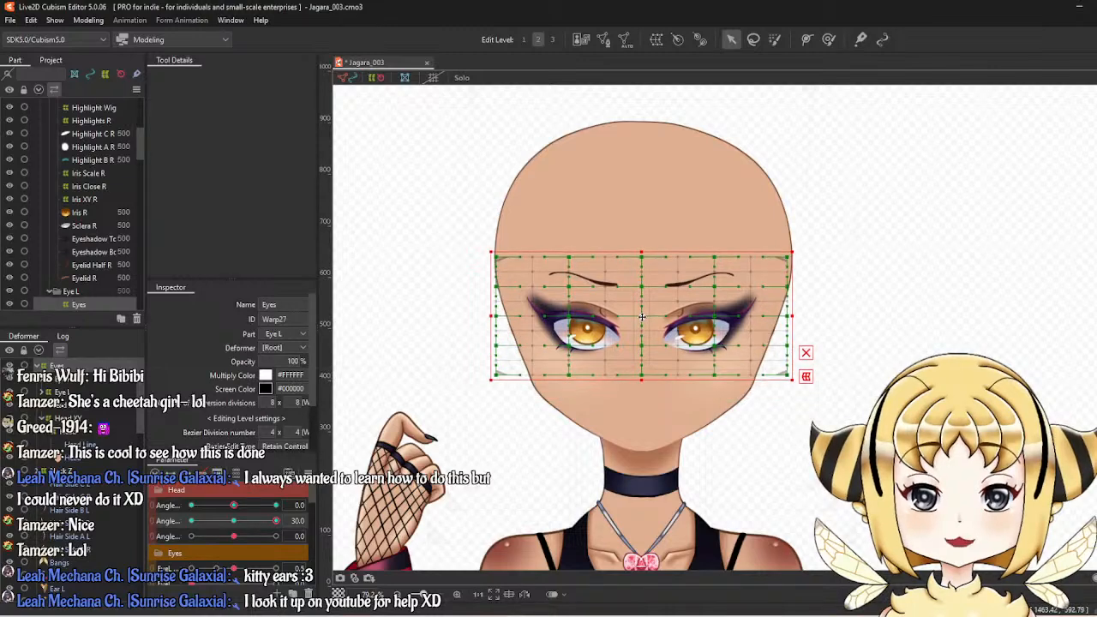
Arch the lower edge and middle of the Eyes deformer upward with the Deform Brush at Angle Y 30.
click(829, 40)
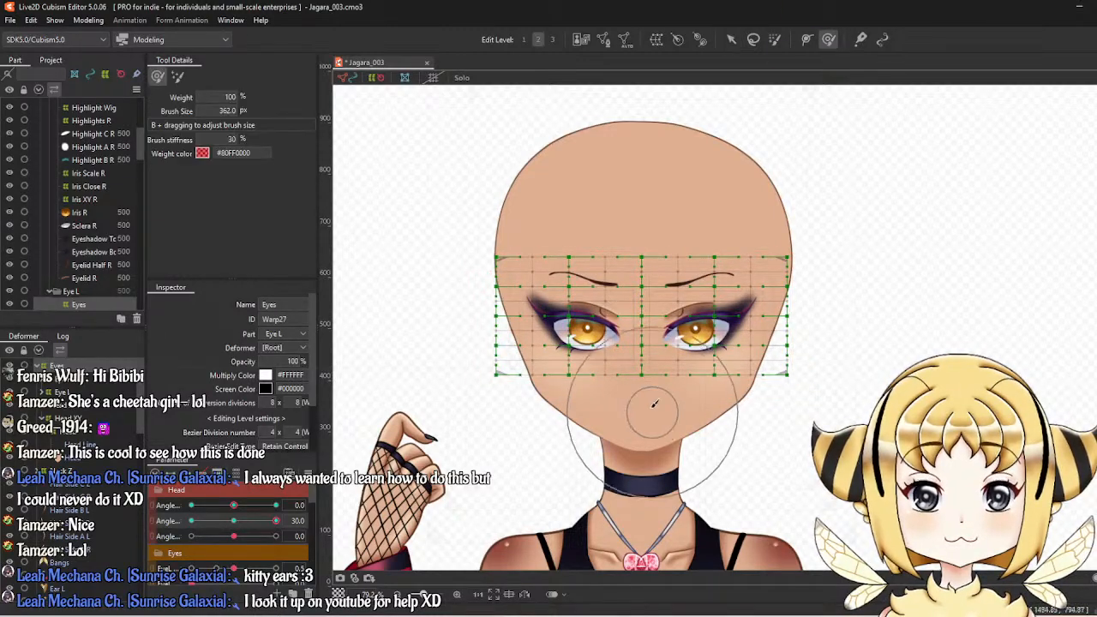
drag(642, 400, 643, 390)
mouse_move(562, 410)
mouse_down()
mouse_move(473, 396)
mouse_move(710, 416)
mouse_move(708, 433)
mouse_move(643, 400)
mouse_move(638, 408)
mouse_move(641, 398)
mouse_up()
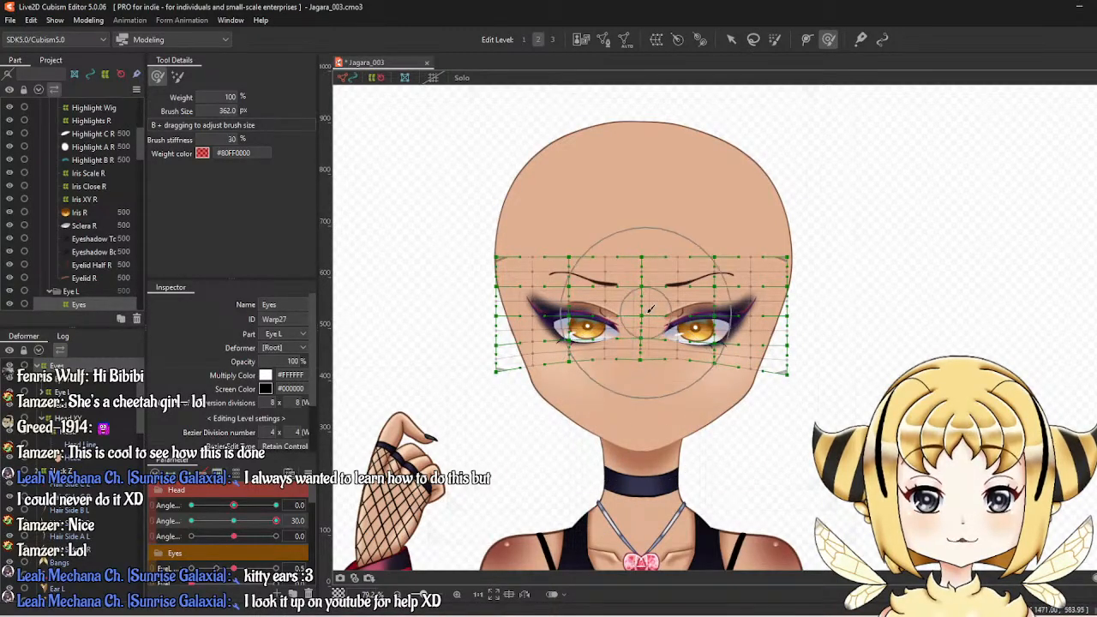
drag(645, 318, 647, 314)
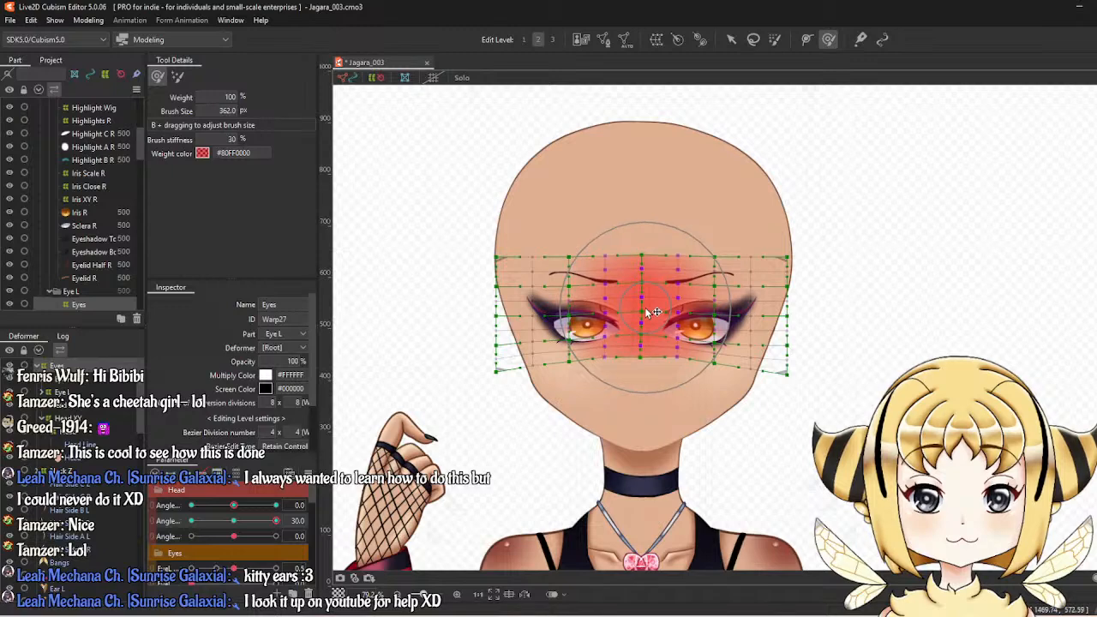
key(Escape)
Lift the Eyes deformer's upper edge slightly above both brows with the Deform Brush at Angle Y 30.
click(574, 273)
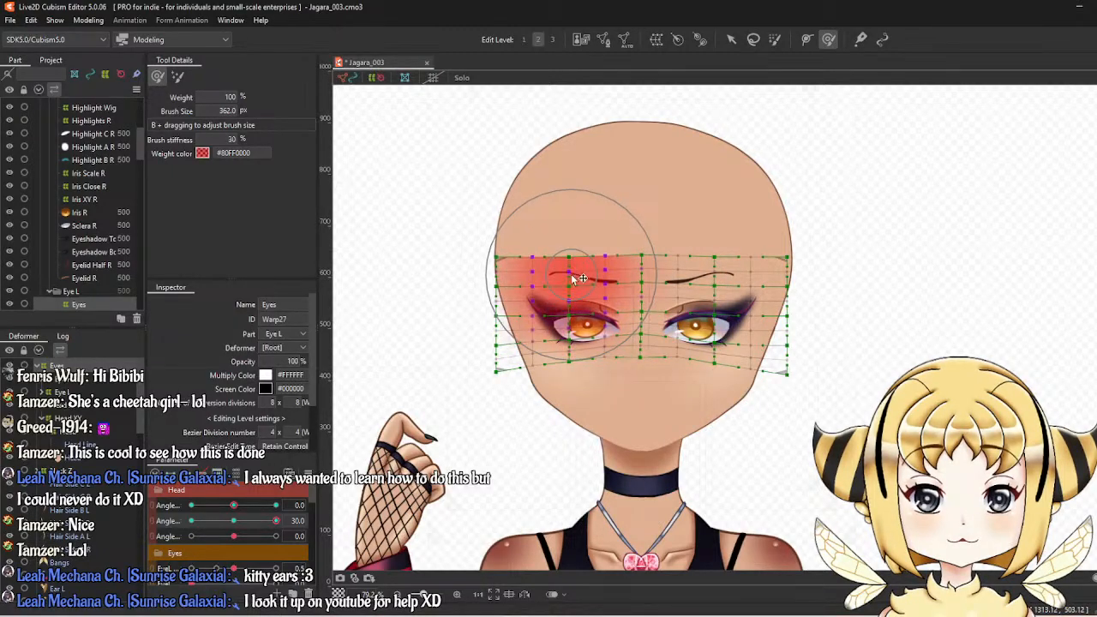
key(Escape)
click(708, 240)
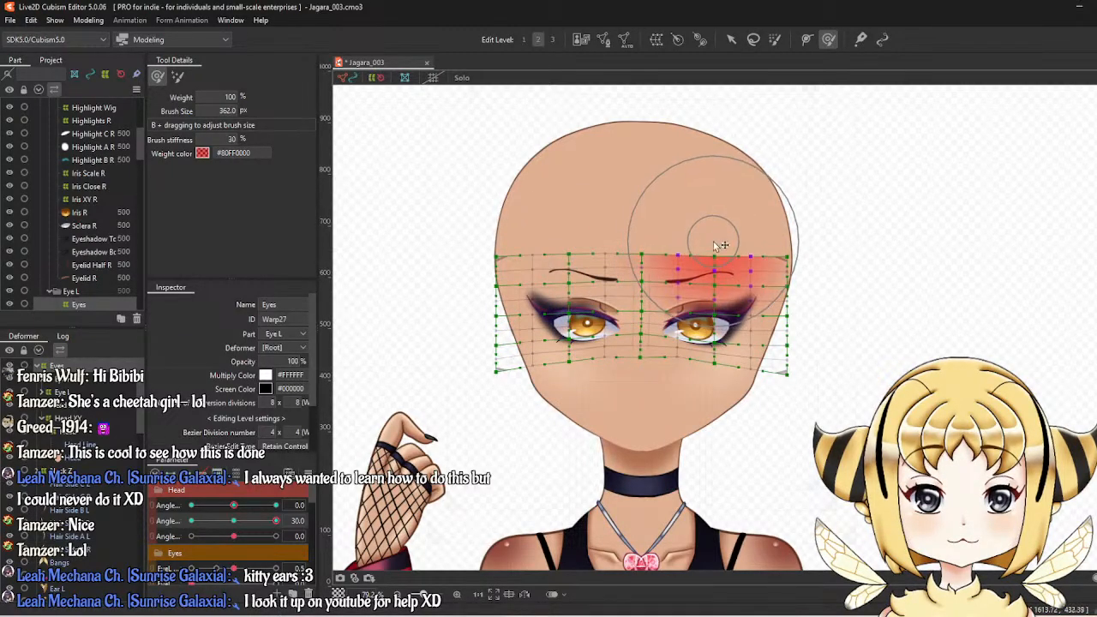
key(Escape)
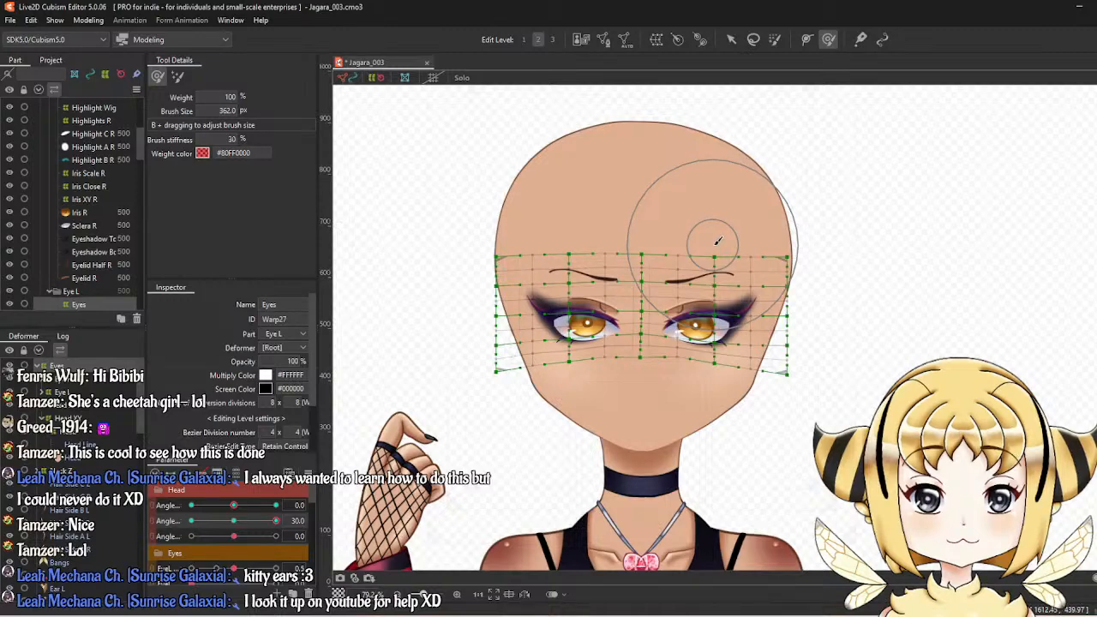
click(716, 243)
key(Escape)
click(719, 249)
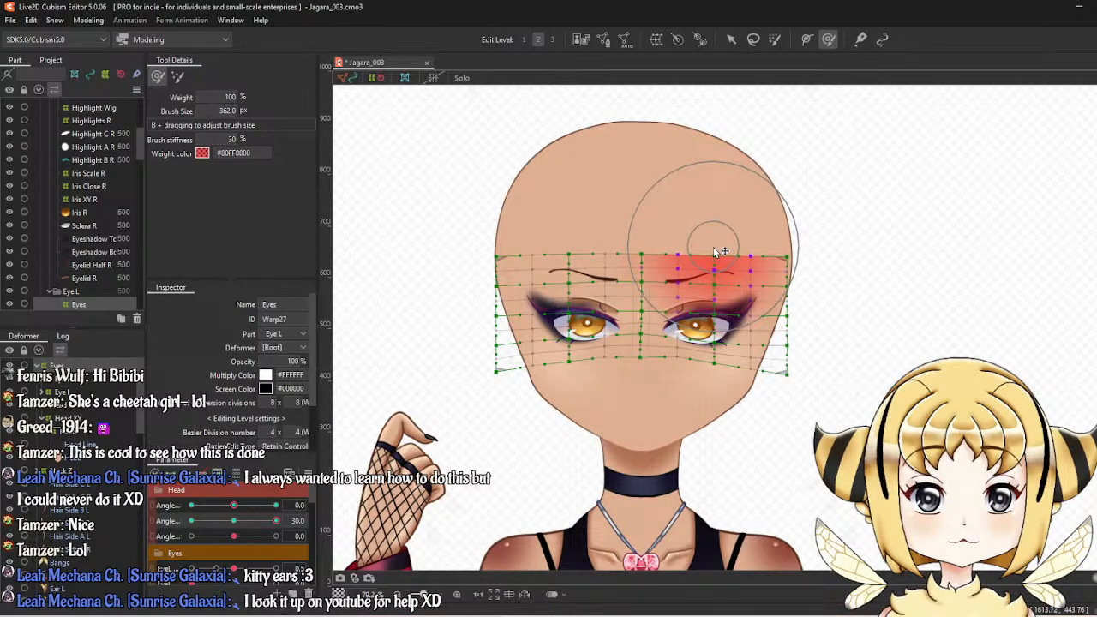
key(Escape)
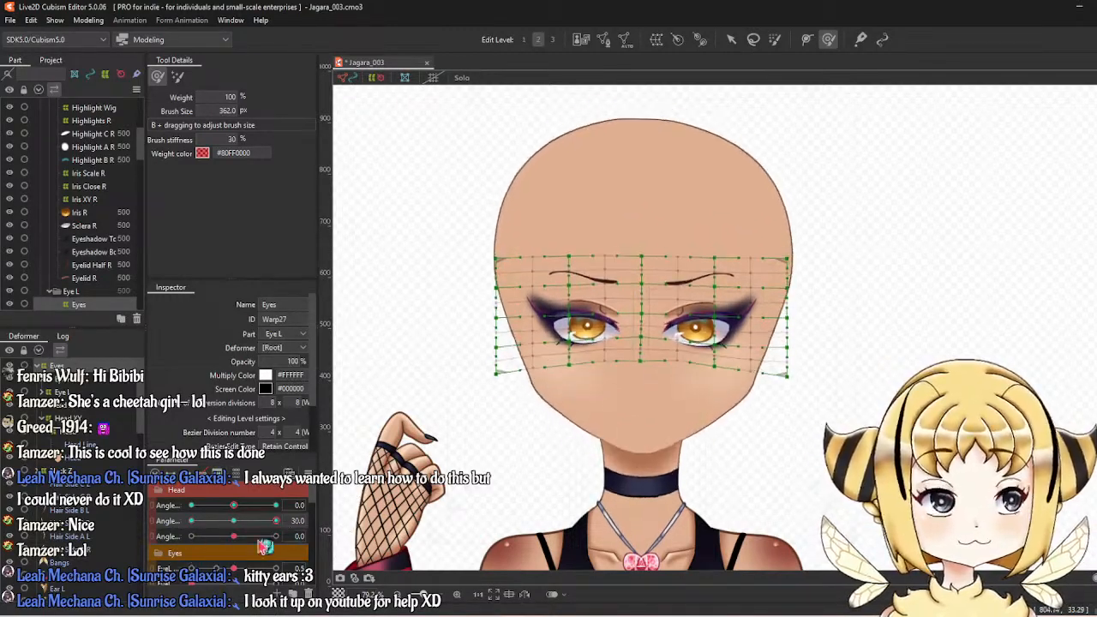
Set Angle Y to -30 and move the whole Eyes deformer down to follow the lowered face.
drag(276, 523, 177, 519)
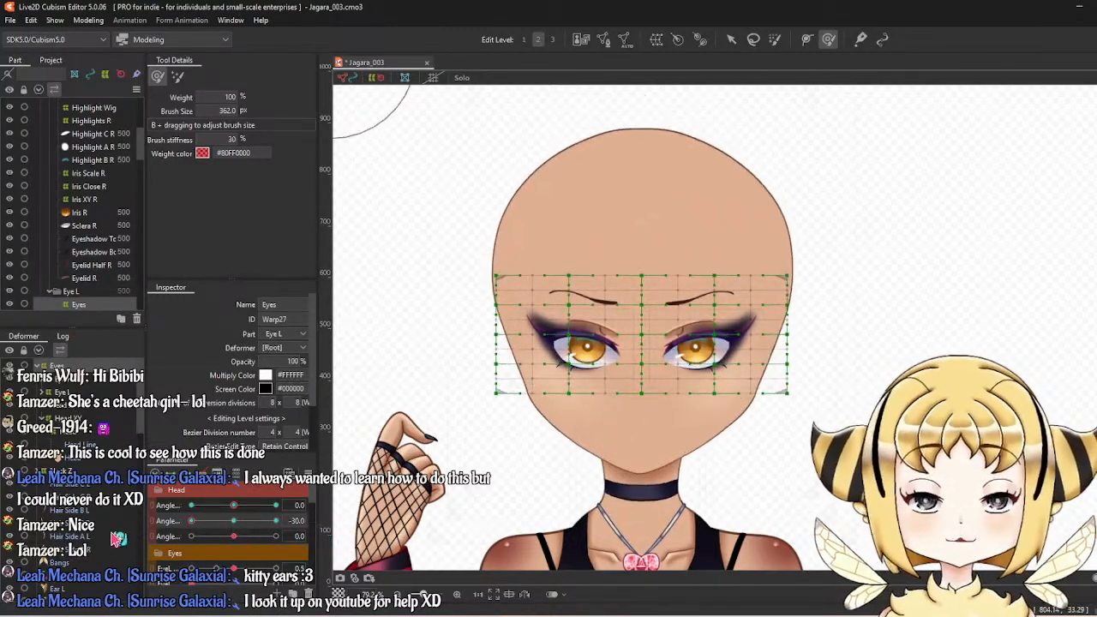
click(731, 39)
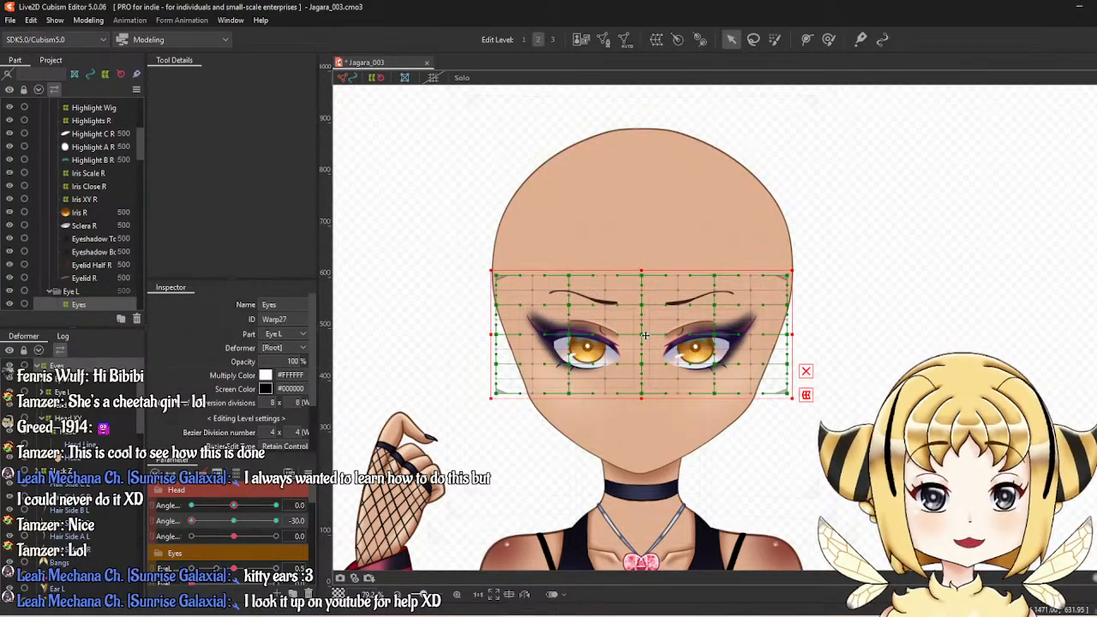
drag(644, 335, 644, 352)
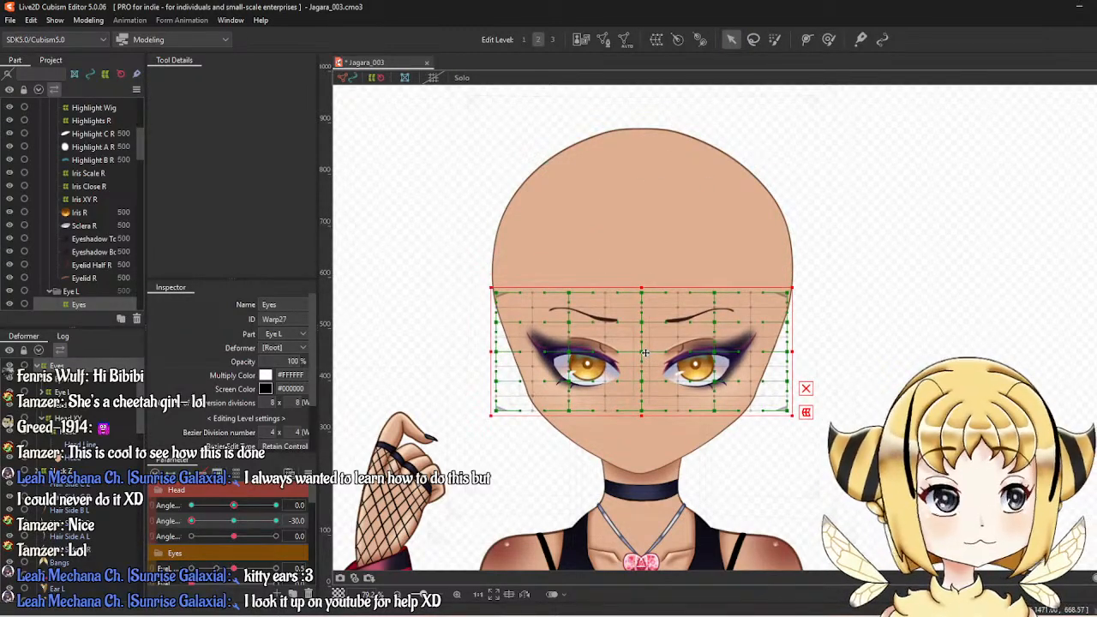
Raise both lower outer corners of the Eyes deformer with the Deform Brush at Angle Y -30.
click(777, 40)
click(829, 39)
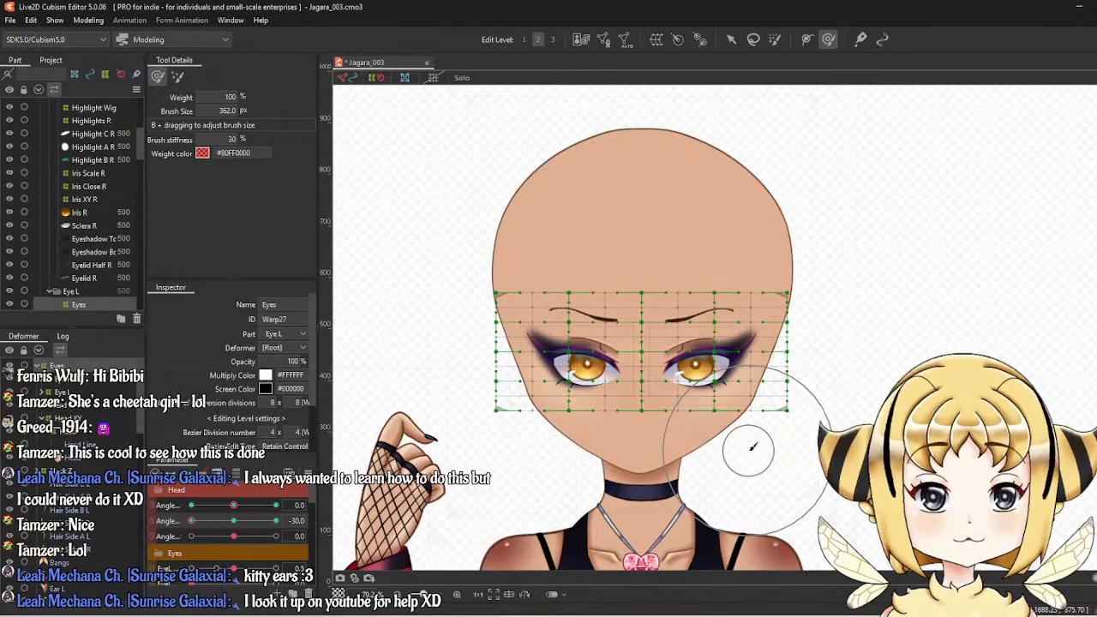
drag(752, 447, 754, 436)
mouse_move(517, 441)
mouse_down()
mouse_move(526, 448)
mouse_move(533, 430)
mouse_up()
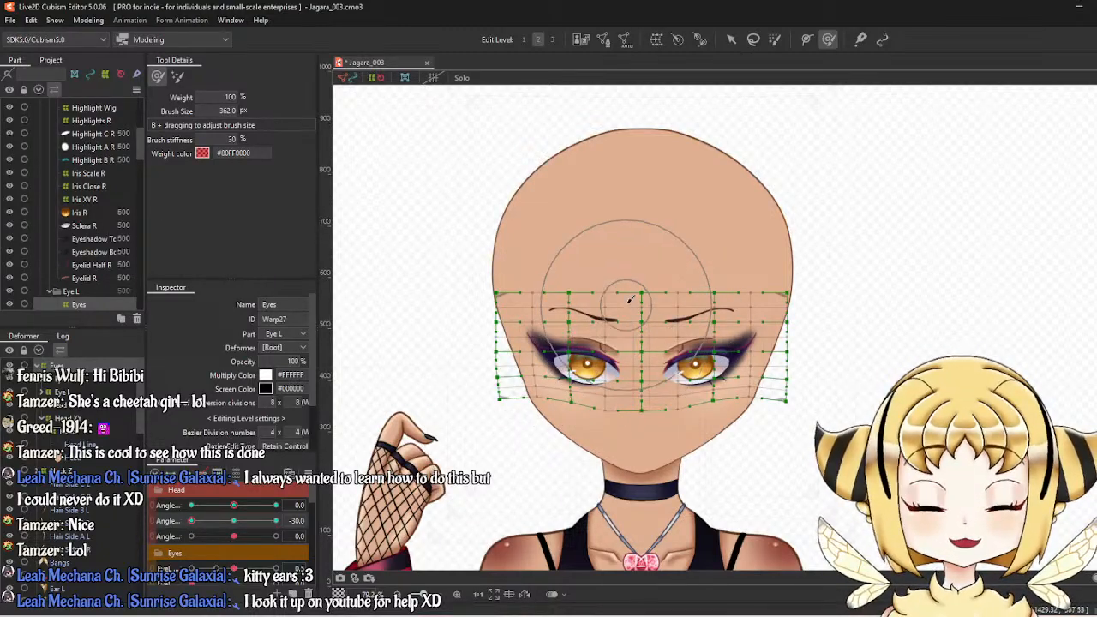
Bow the Eyes deformer's upper edge and brow rows downward over both eyes with the Deform Brush at Angle Y -30.
scroll(628, 415, up, 3)
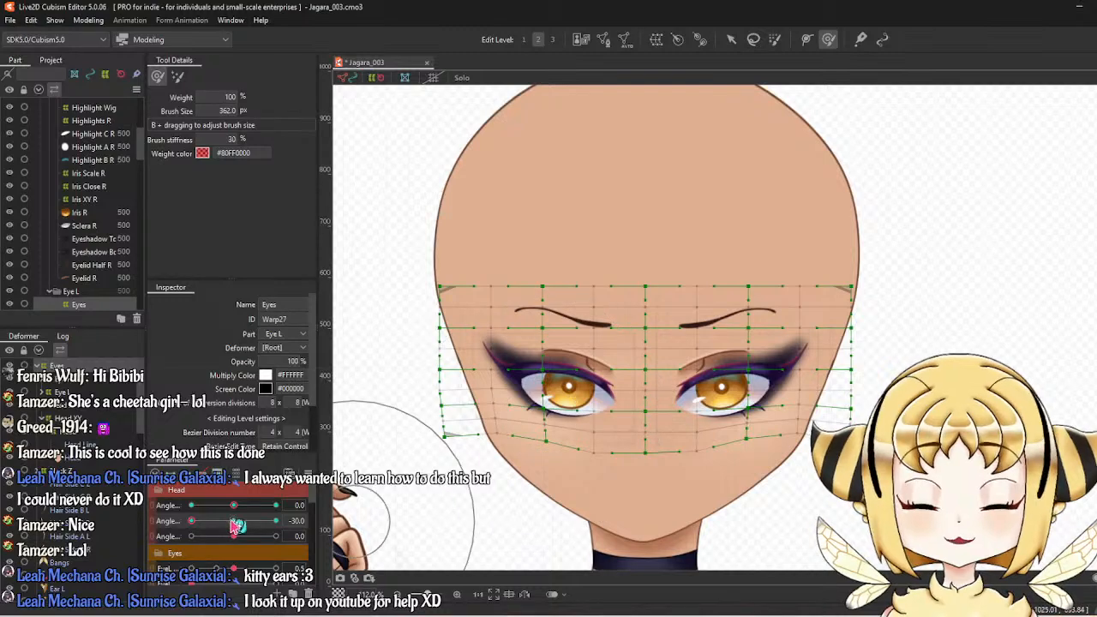
mouse_move(236, 524)
mouse_down()
mouse_move(336, 519)
mouse_move(191, 525)
mouse_up()
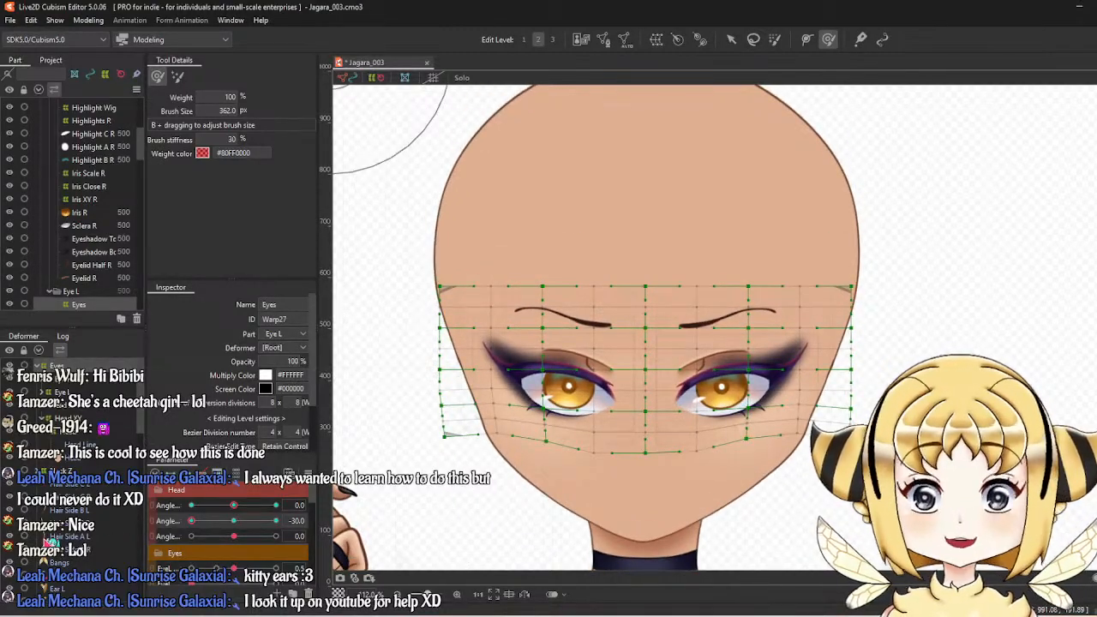
drag(759, 245, 761, 257)
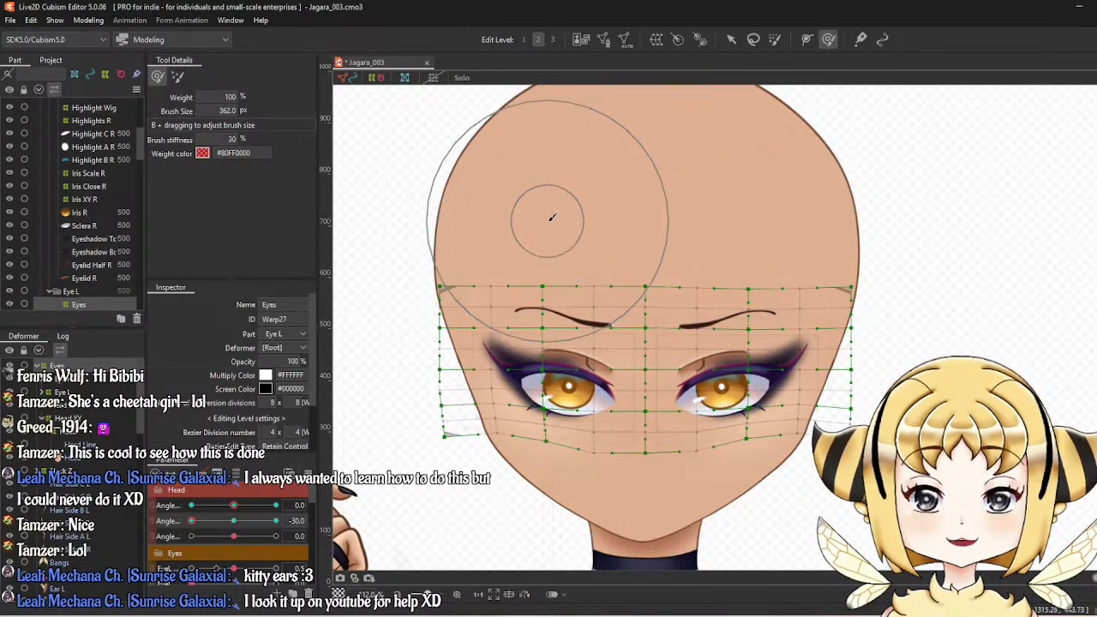
mouse_move(551, 215)
mouse_down()
mouse_move(558, 227)
mouse_move(547, 228)
mouse_up()
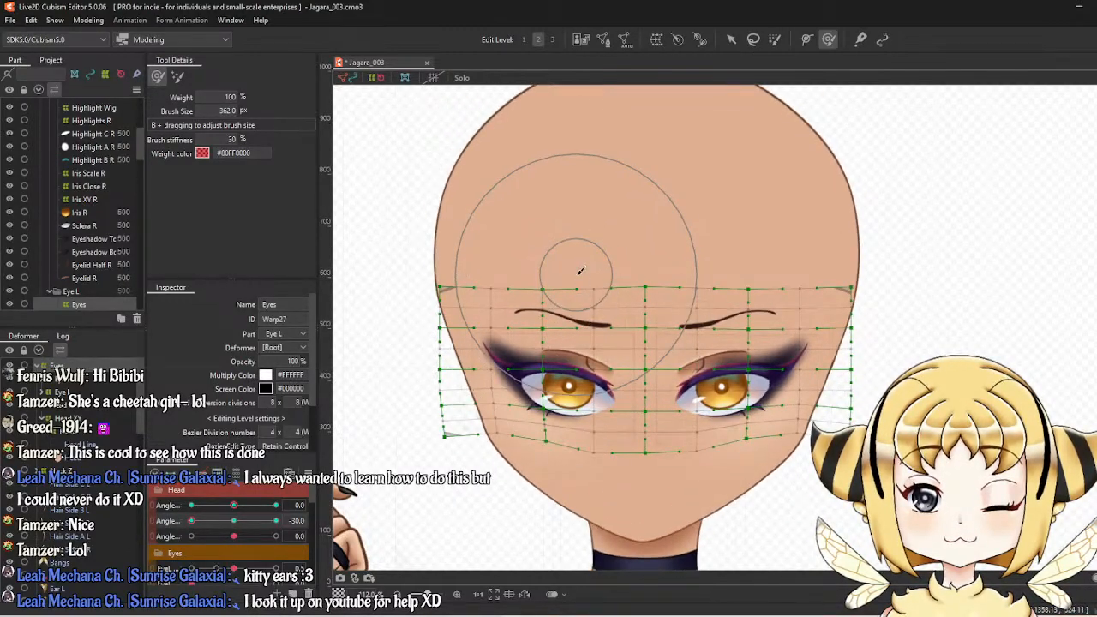
drag(572, 321, 568, 328)
drag(733, 319, 732, 317)
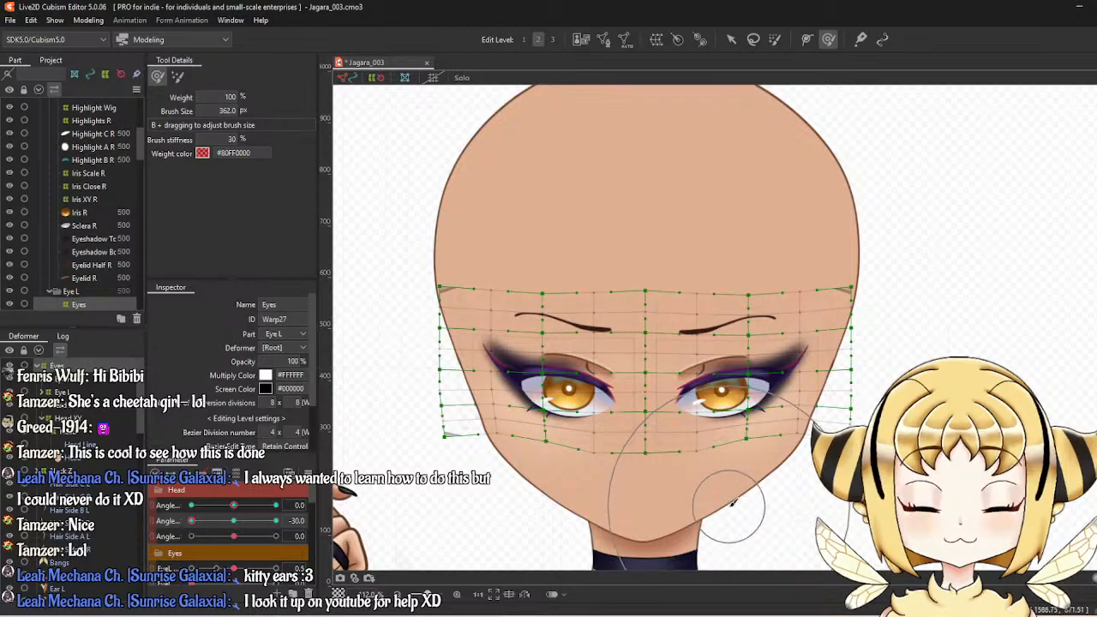
drag(743, 508, 751, 526)
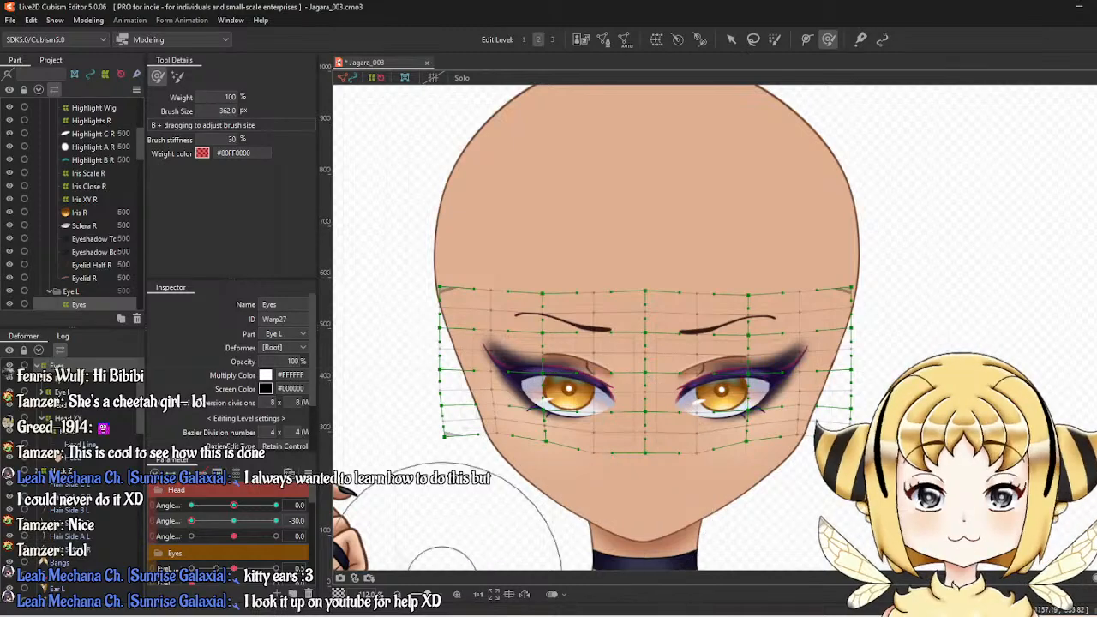
Reset Angle Y to 0, link Angle X with Angle Y, and synthesize the Eyes deformer's corner forms for the combined directions.
drag(248, 531, 317, 514)
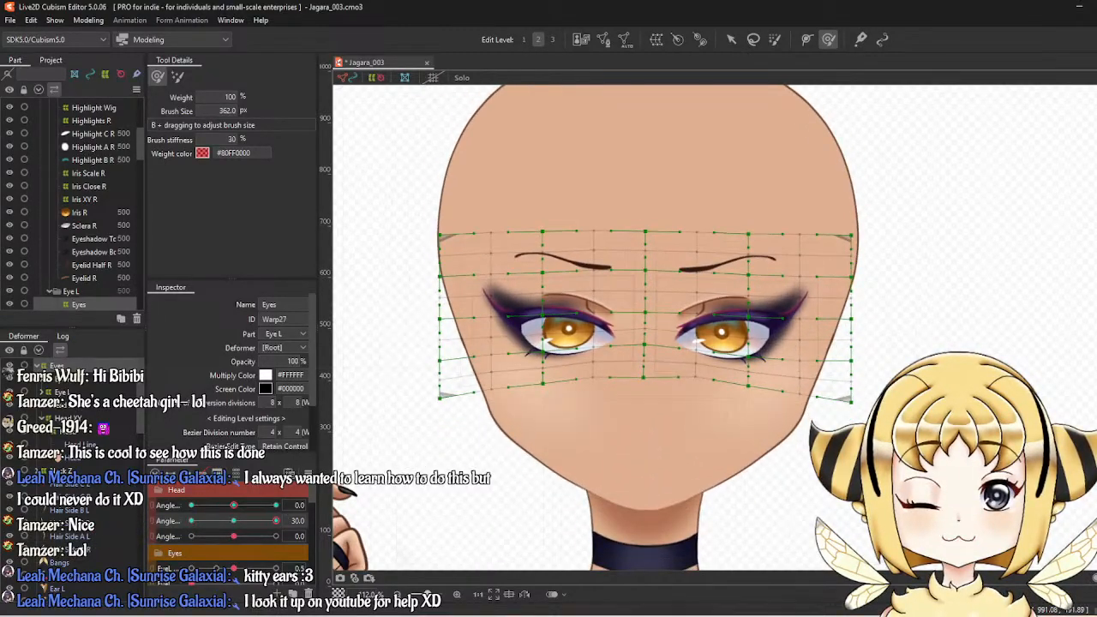
drag(276, 520, 234, 524)
click(160, 509)
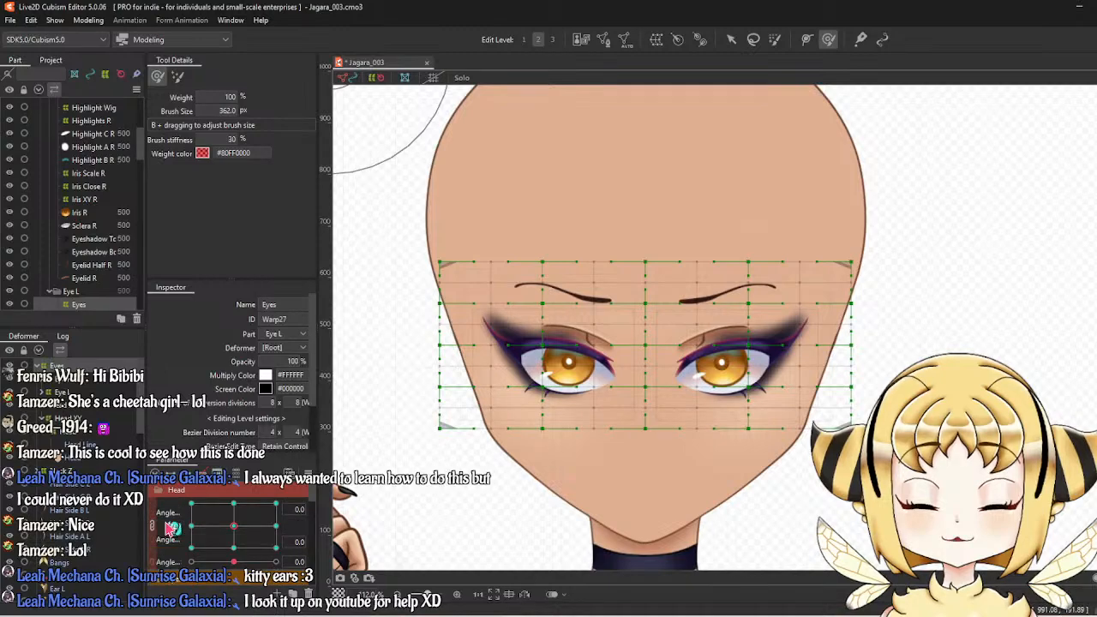
right_click(310, 469)
click(371, 535)
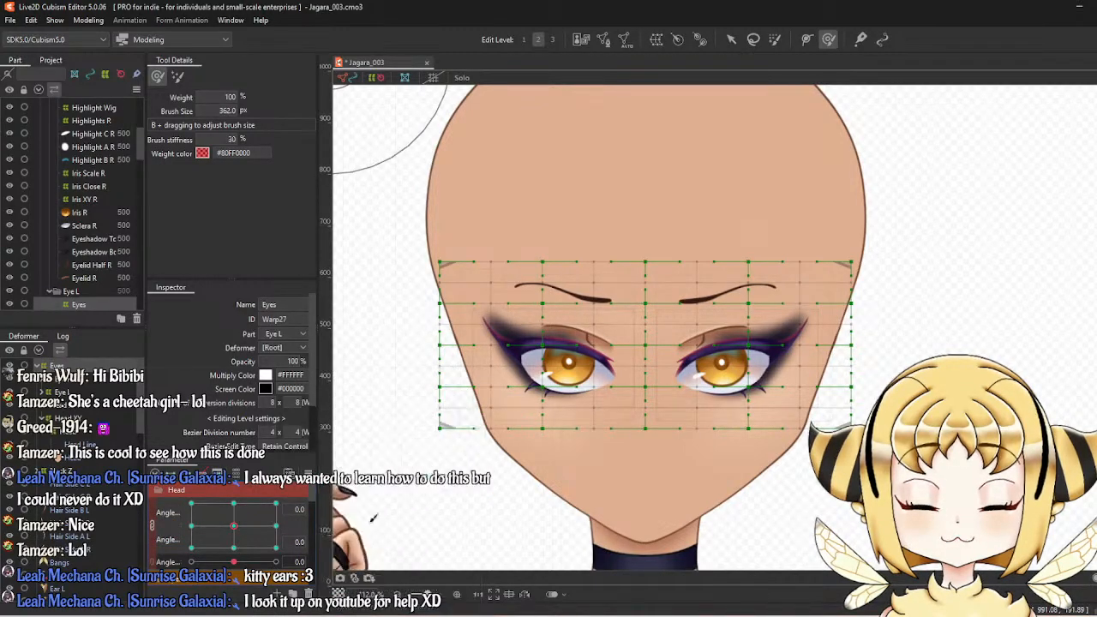
click(549, 425)
At Angle X 30 and Angle Y 30, pull the Eyes deformer's far side outward and lower its upper outer corner with the Deform Brush.
drag(233, 525, 275, 545)
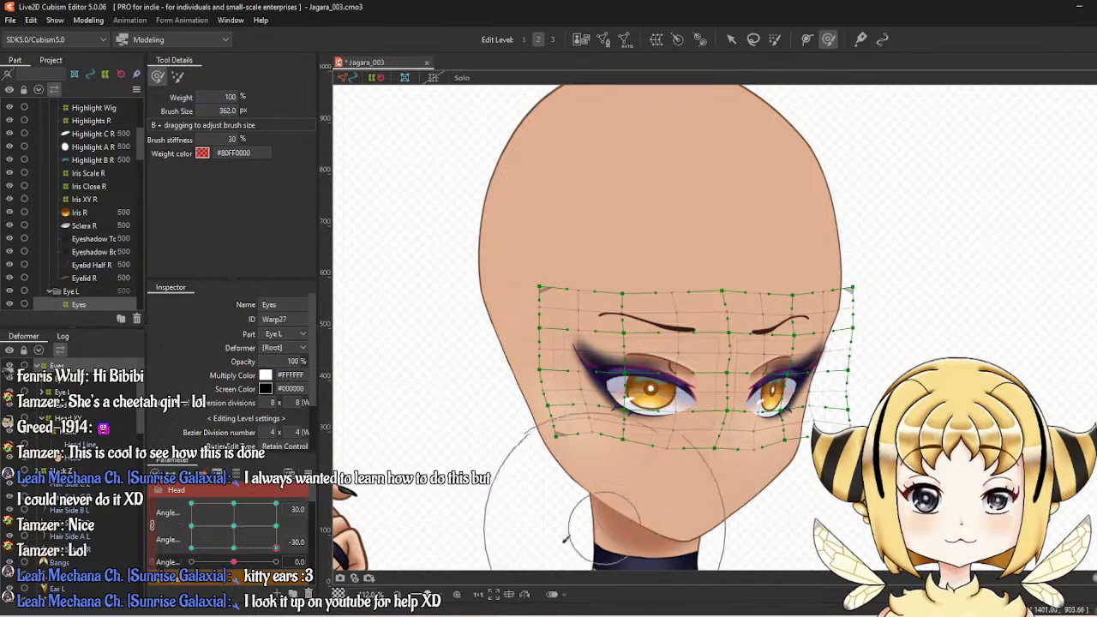
drag(242, 547, 313, 556)
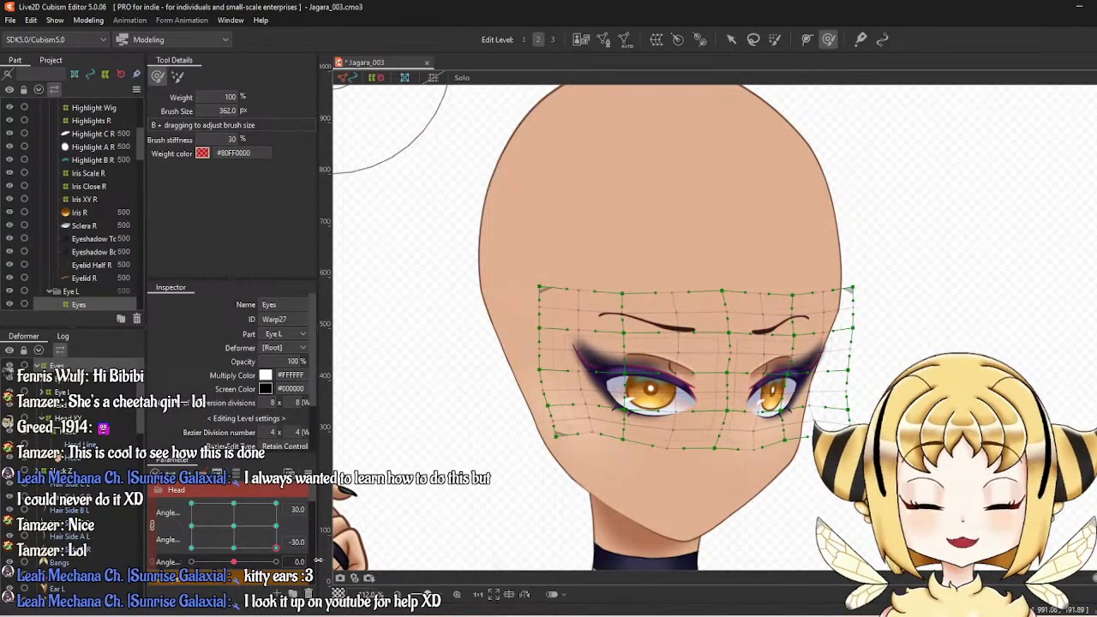
drag(265, 509, 275, 547)
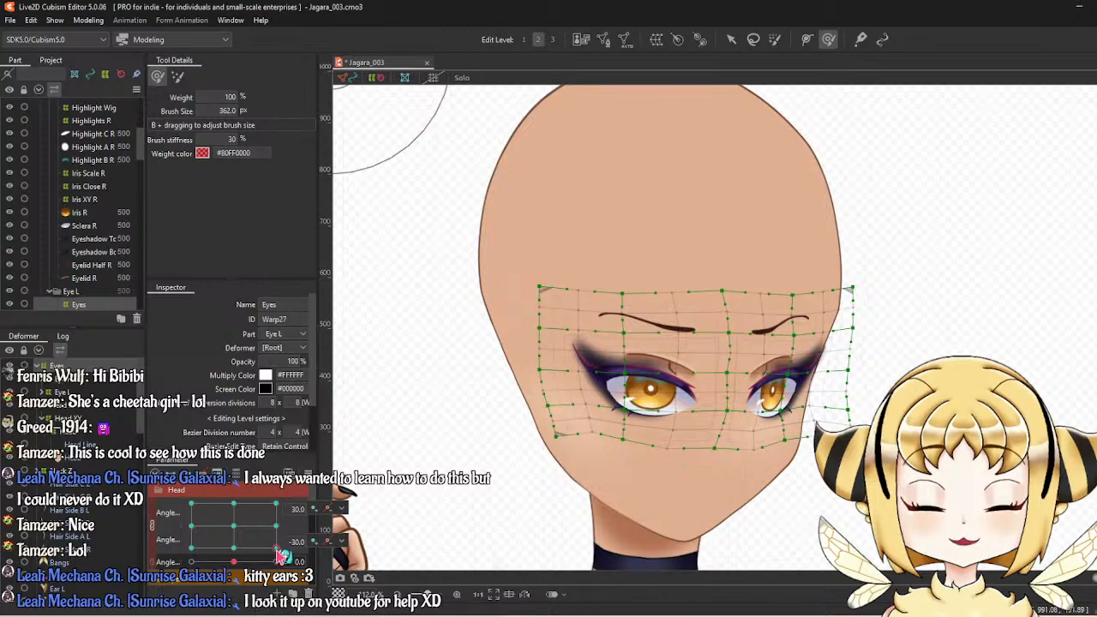
drag(278, 556, 276, 504)
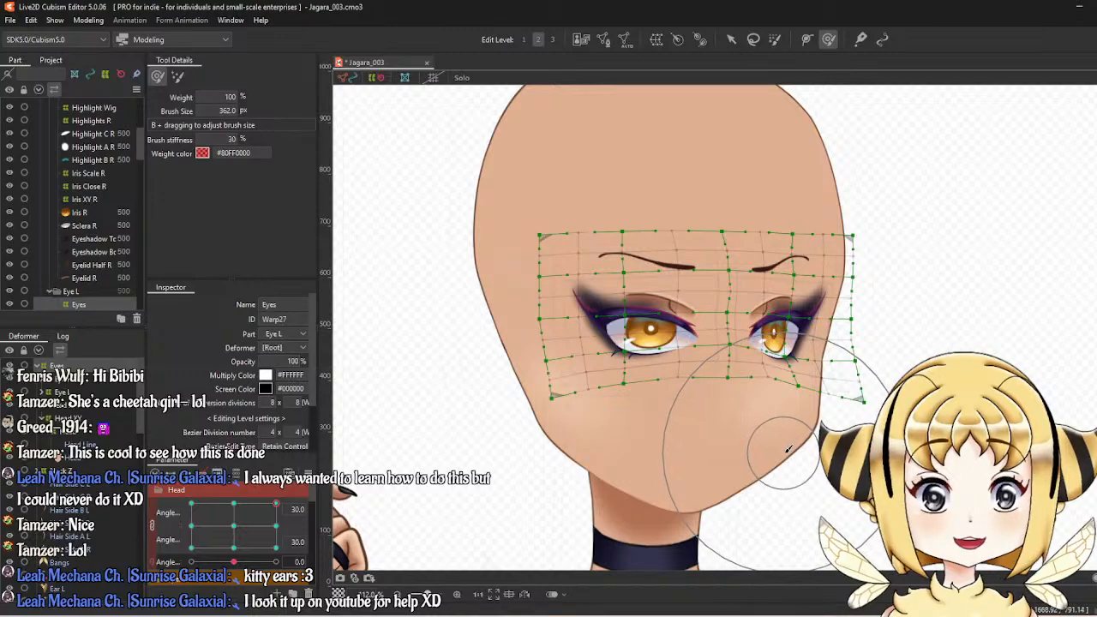
drag(795, 449, 812, 459)
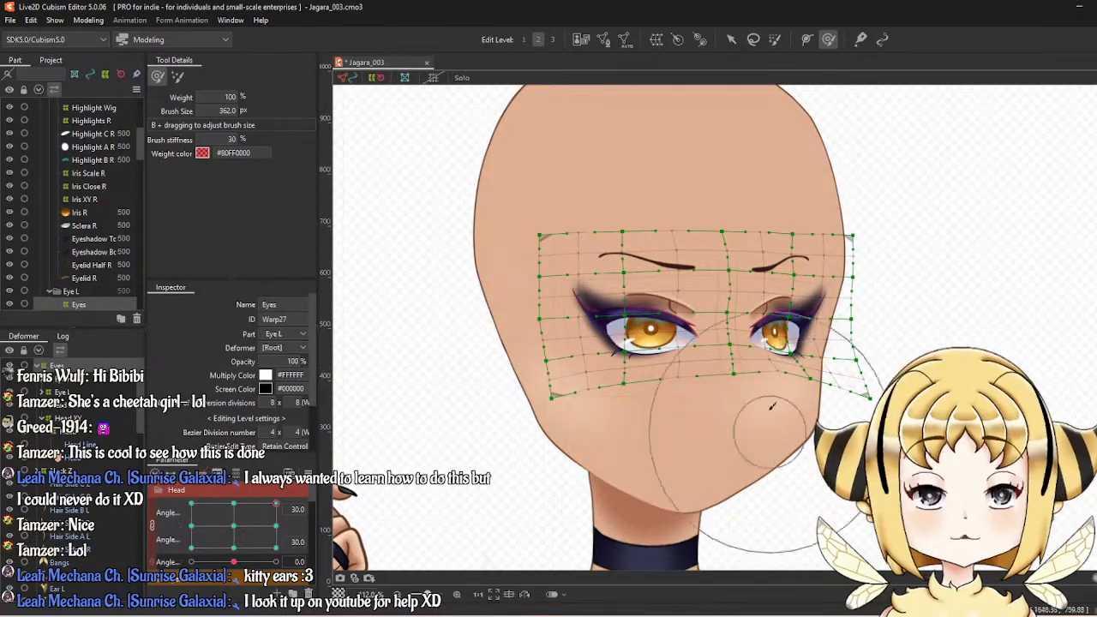
mouse_move(809, 187)
mouse_down()
mouse_move(824, 210)
mouse_move(808, 214)
mouse_move(891, 201)
mouse_move(820, 215)
mouse_move(886, 208)
mouse_move(894, 318)
mouse_up()
drag(885, 377, 888, 382)
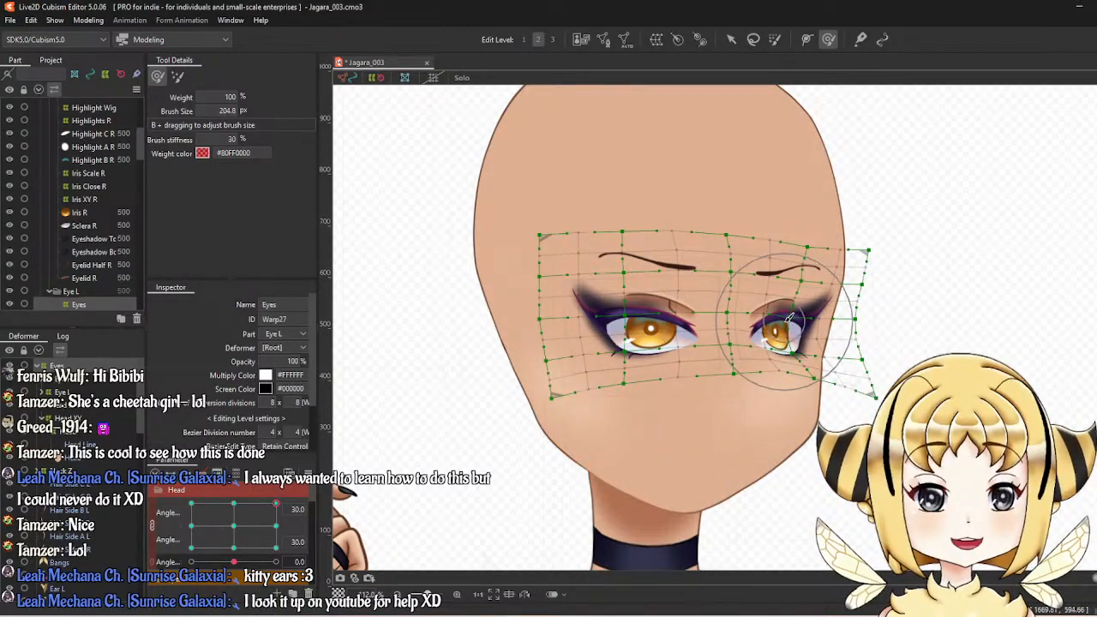
drag(784, 319, 796, 322)
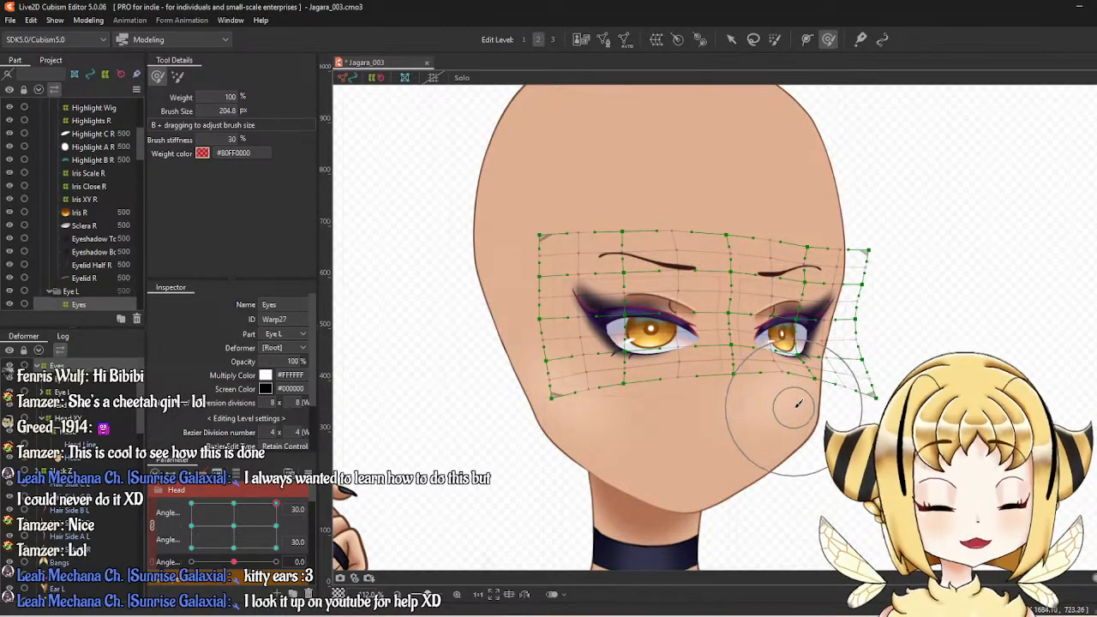
drag(808, 399, 800, 413)
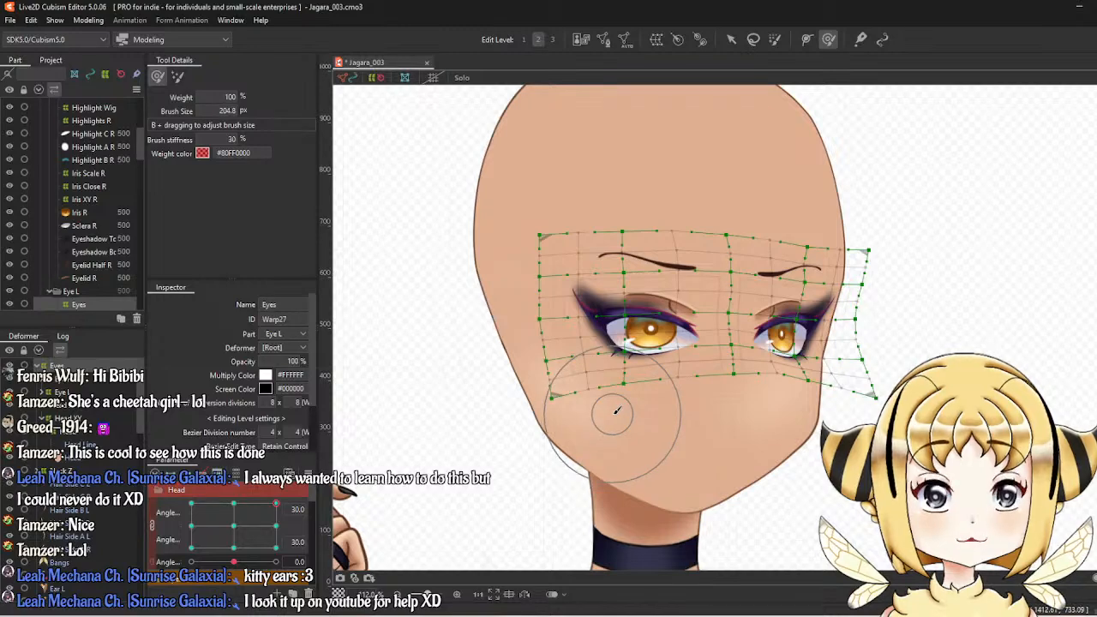
Raise the Eyes deformer's lower edge under the near eye and dip its upper edge between the brows with the Deform Brush.
drag(614, 404, 625, 390)
mouse_move(669, 179)
mouse_down()
mouse_move(634, 274)
mouse_move(603, 311)
mouse_move(622, 311)
mouse_up()
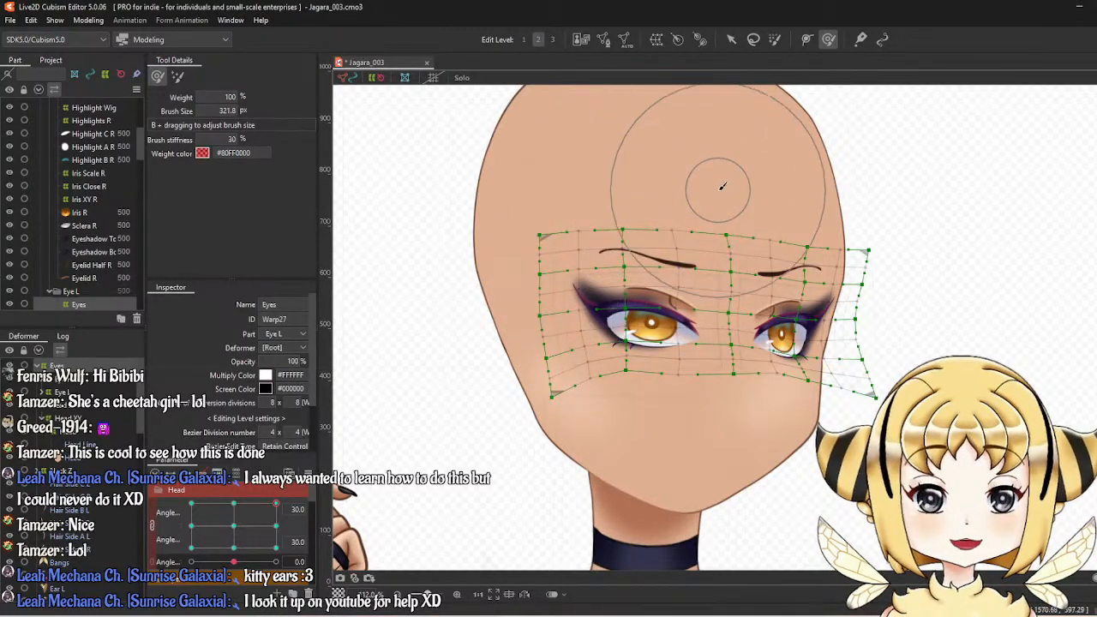
drag(725, 192, 724, 198)
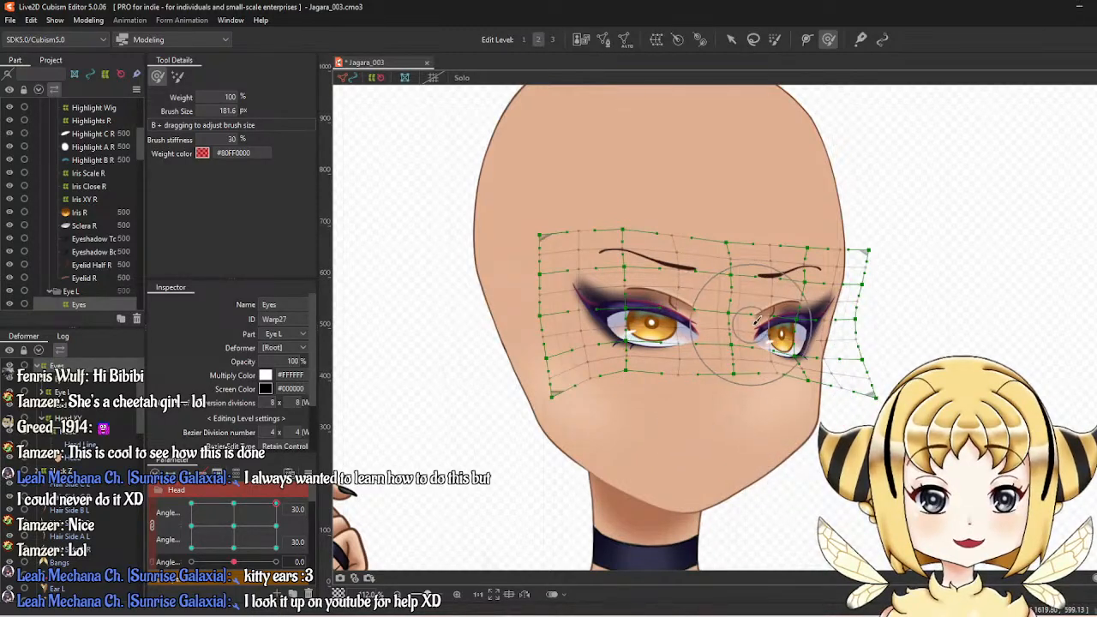
Shift the far eye slightly outward, then brush-select the deformer's far-eye half and nudge it into place on the face.
mouse_move(737, 364)
mouse_down()
mouse_move(763, 326)
mouse_move(771, 334)
mouse_up()
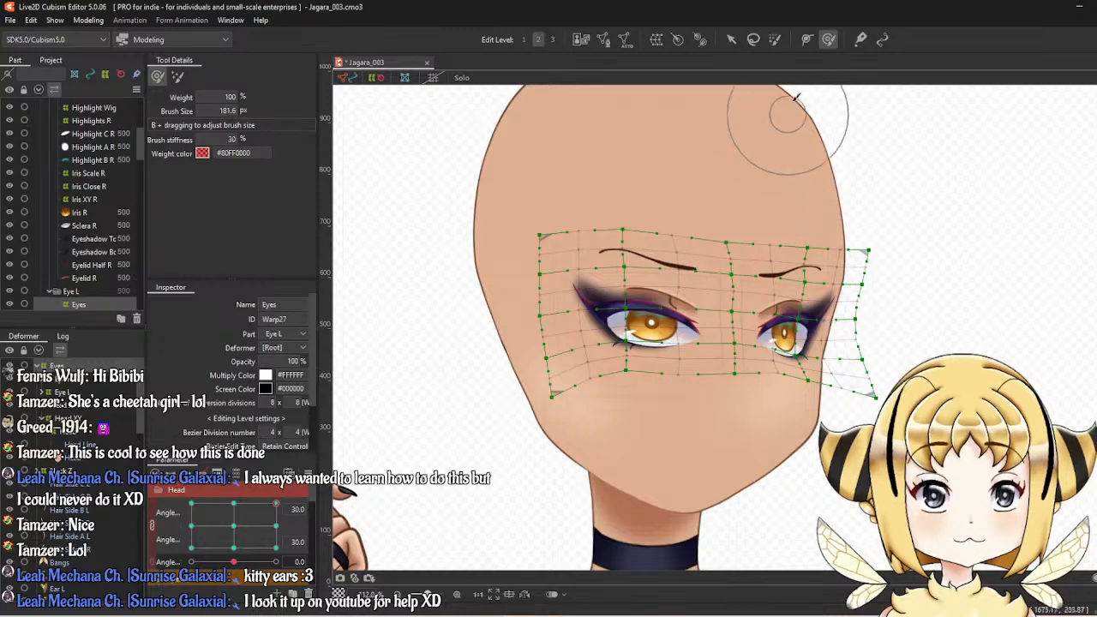
click(774, 38)
mouse_move(808, 245)
mouse_down()
mouse_move(822, 257)
mouse_move(778, 214)
mouse_move(790, 248)
mouse_move(780, 270)
mouse_move(781, 236)
mouse_move(789, 366)
mouse_move(761, 397)
mouse_up()
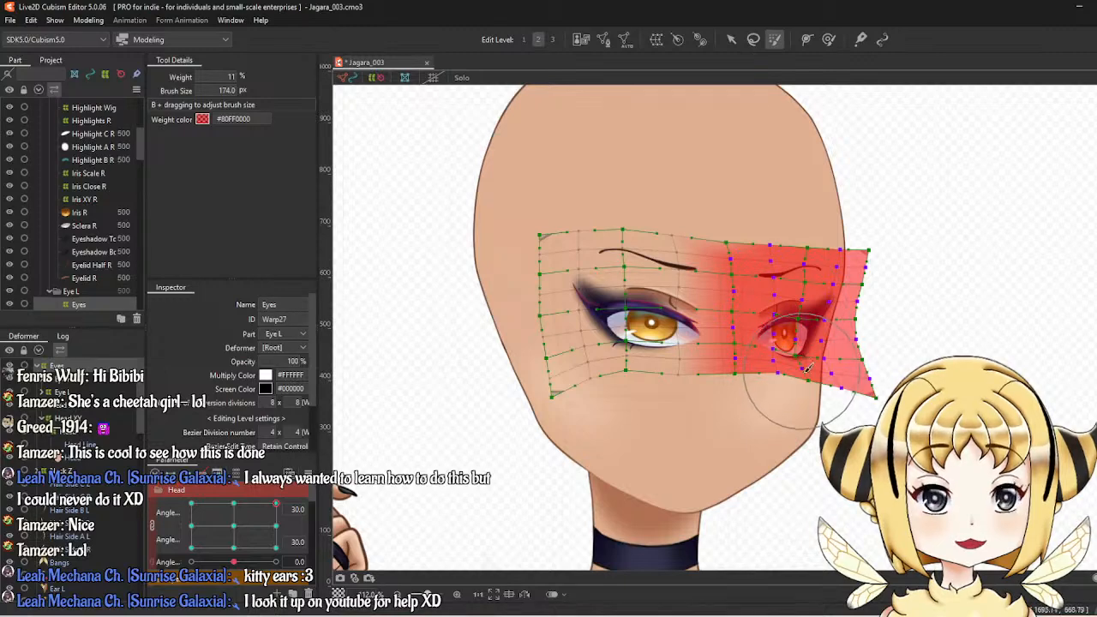
drag(837, 378, 887, 407)
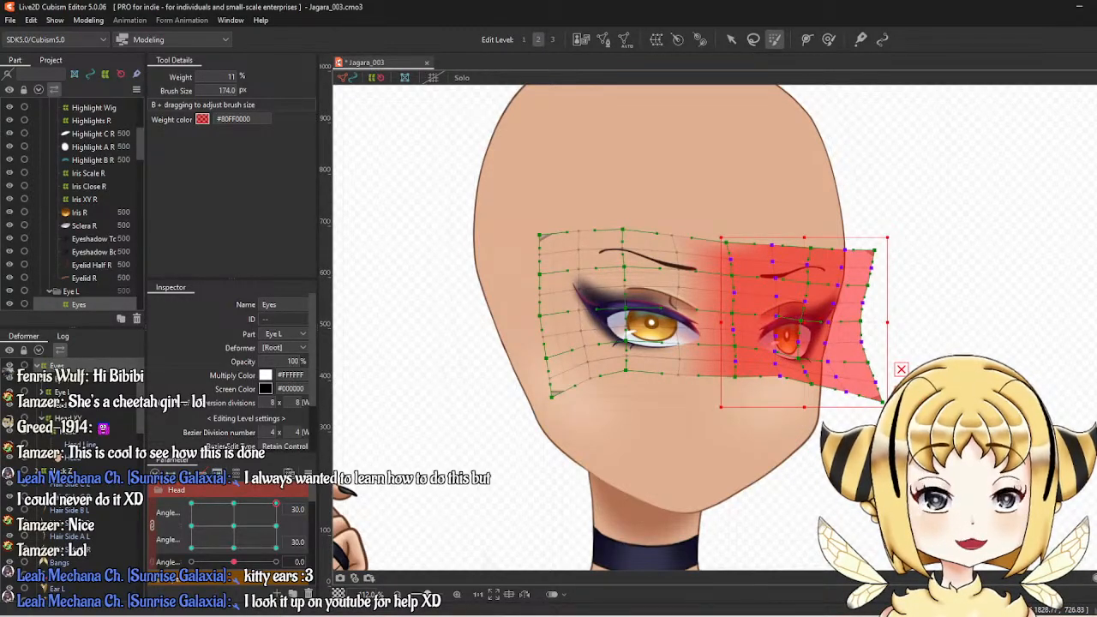
drag(900, 370, 899, 370)
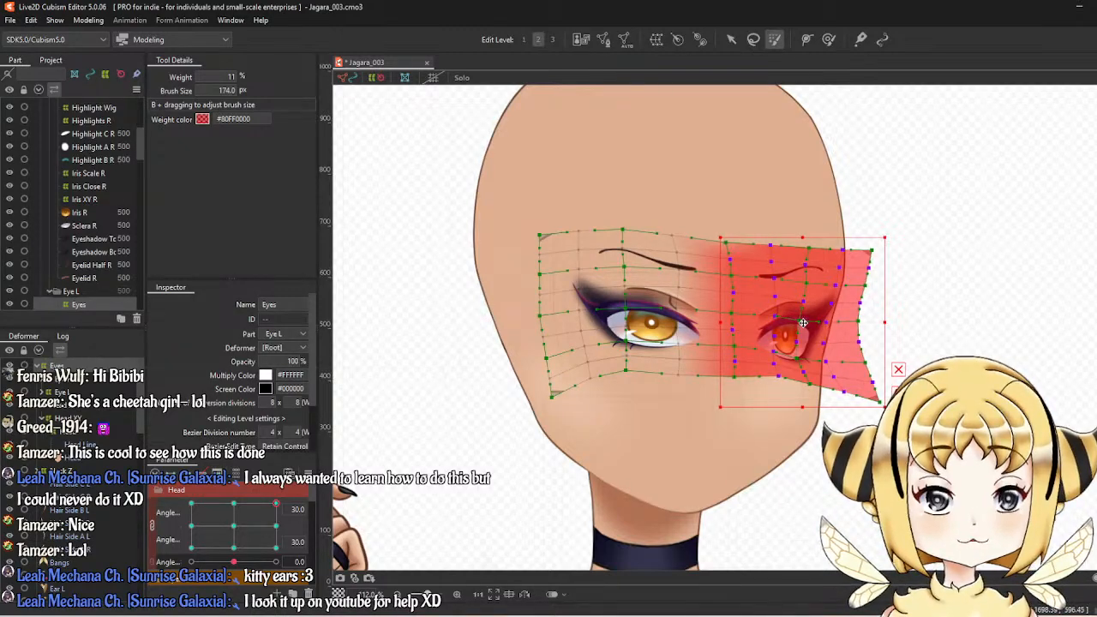
drag(803, 322, 801, 322)
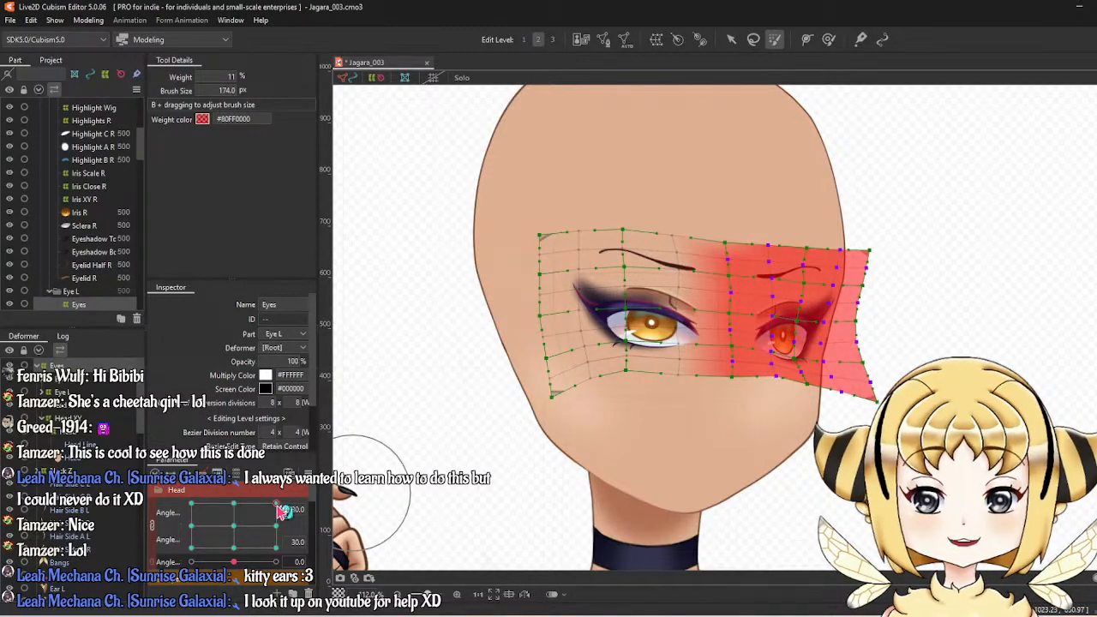
At Angle X 30 and Angle Y -30, unlink the two parameters and reflect the Eyes deformer's Angle X motion horizontally.
drag(283, 509, 317, 512)
drag(279, 533, 251, 535)
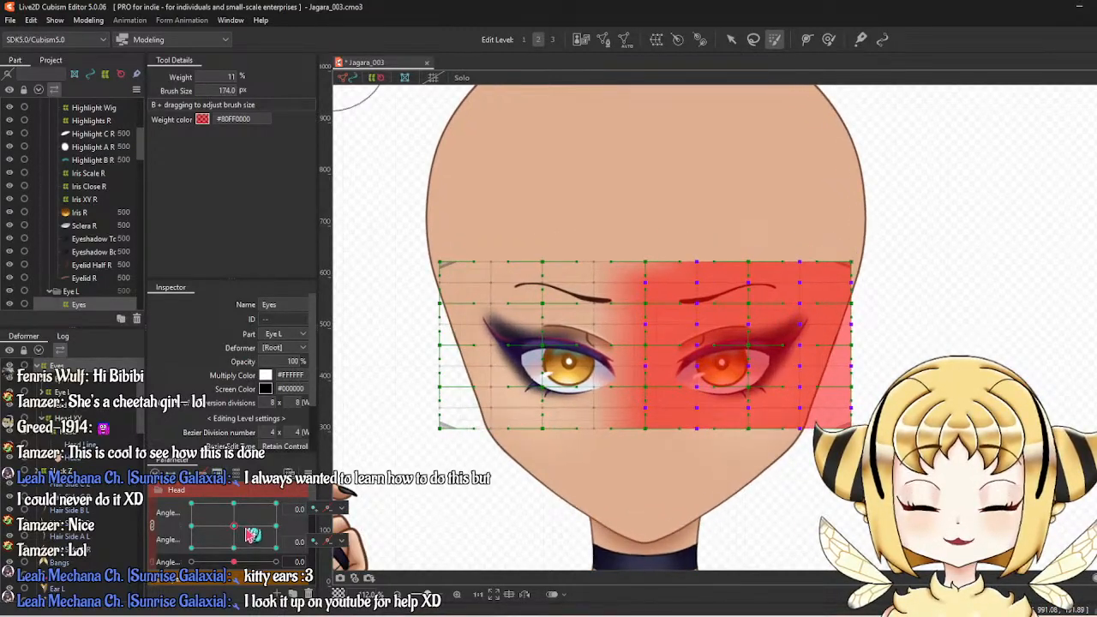
click(297, 527)
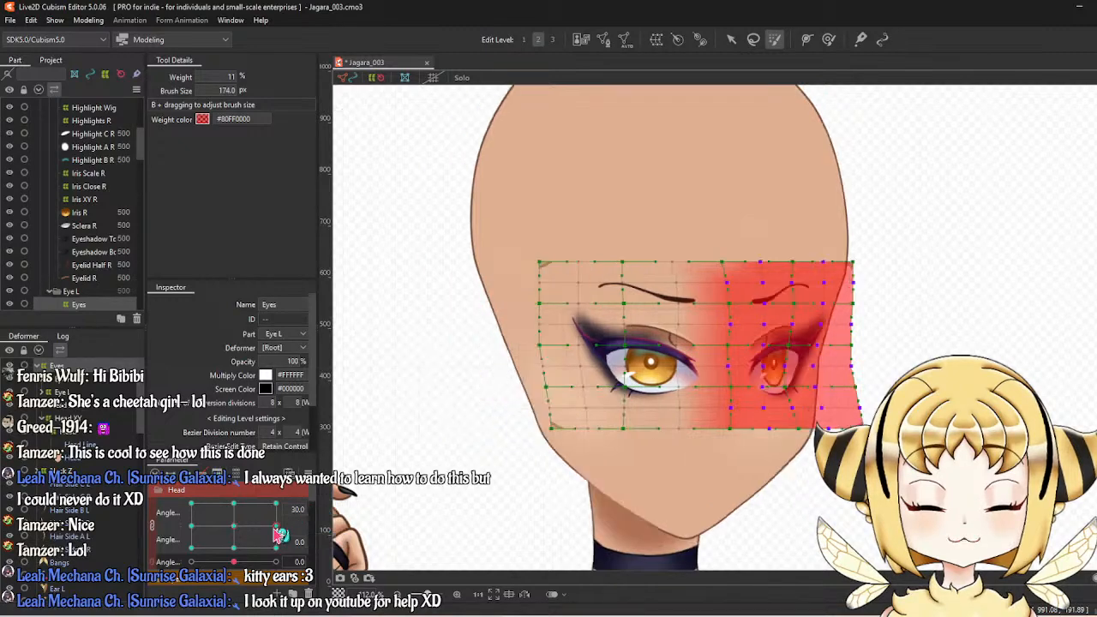
drag(283, 547, 305, 587)
click(159, 527)
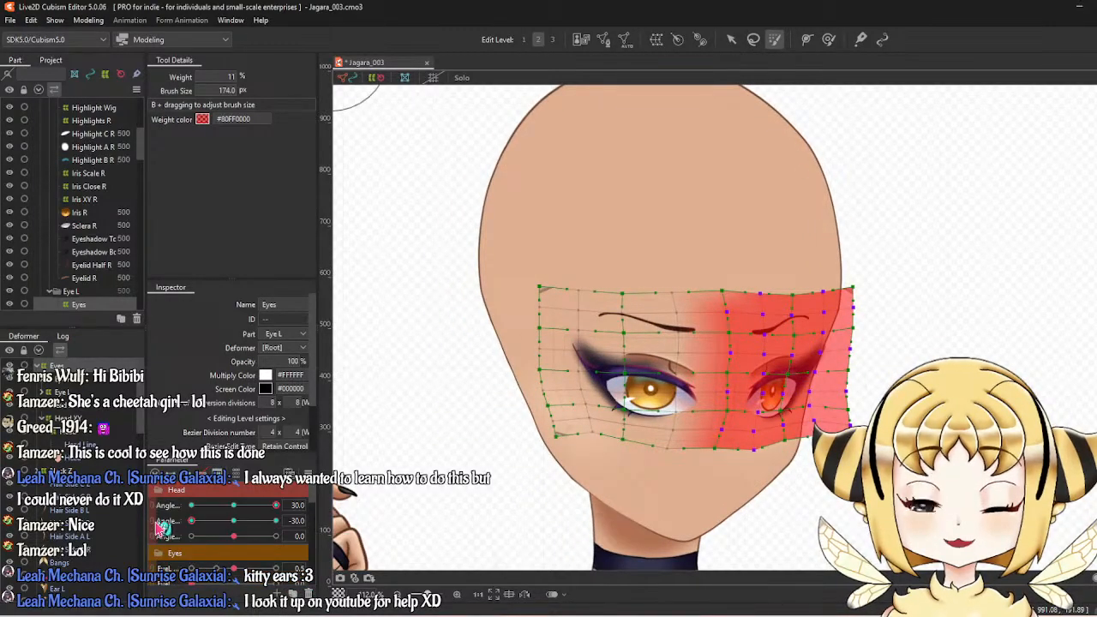
right_click(310, 484)
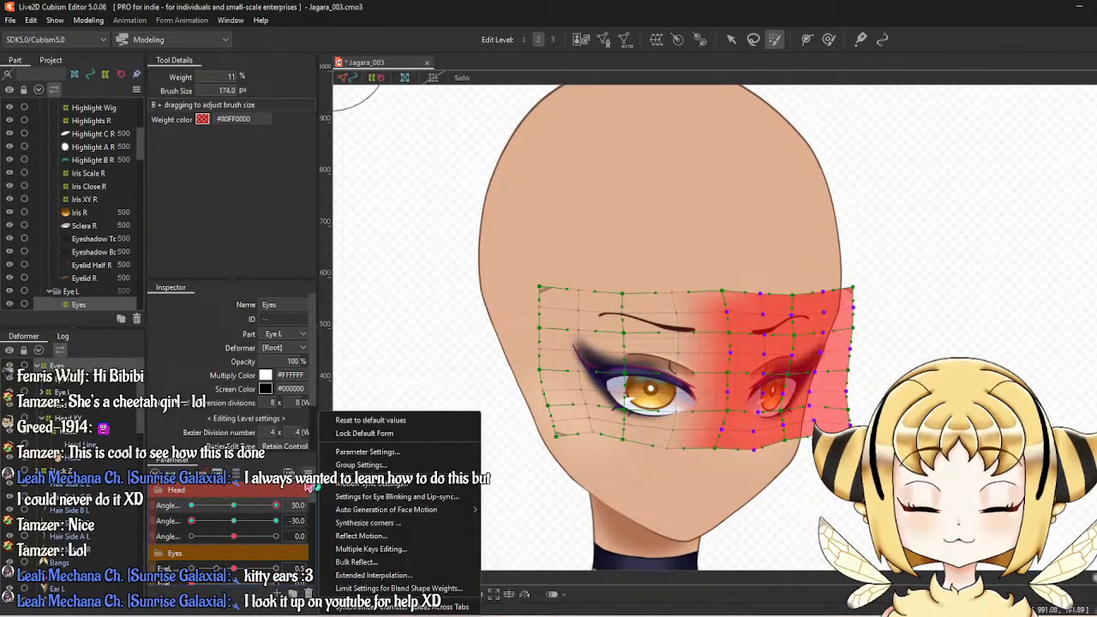
click(377, 537)
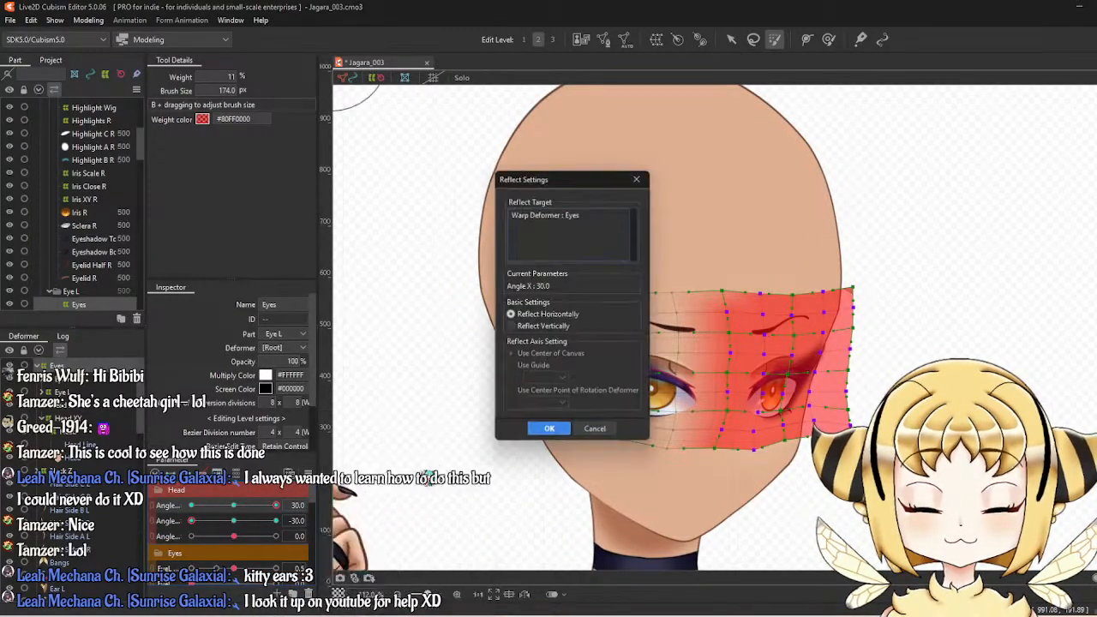
click(549, 429)
drag(281, 513, 163, 521)
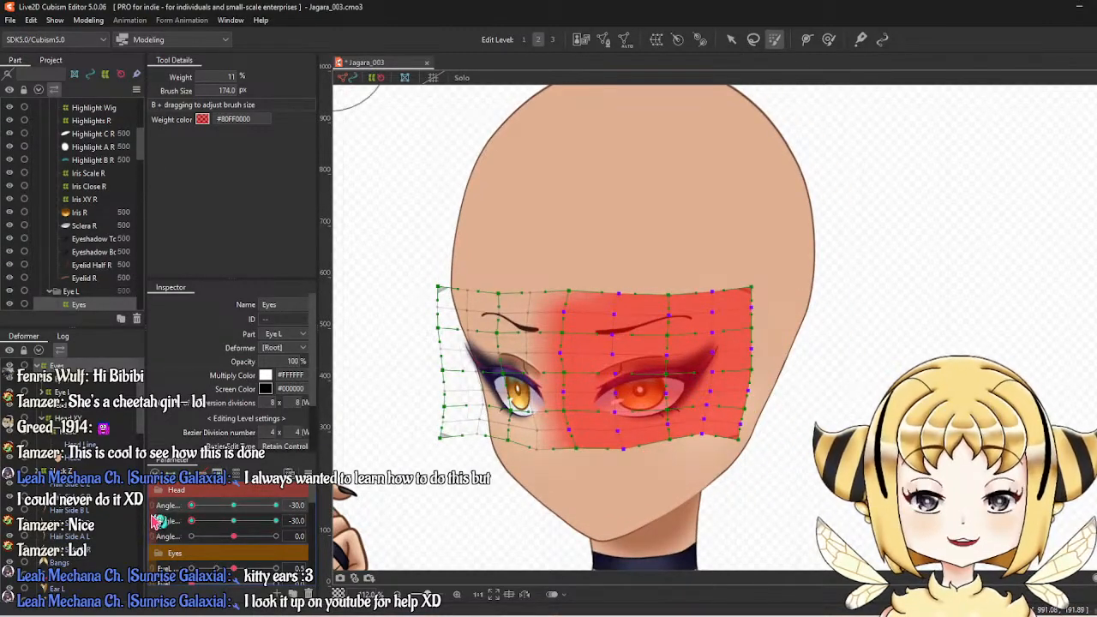
At Angle X 30 and Angle Y -30, move the Eyes deformer's upper far corner inward to the head outline and adjust its brow-row points.
click(278, 505)
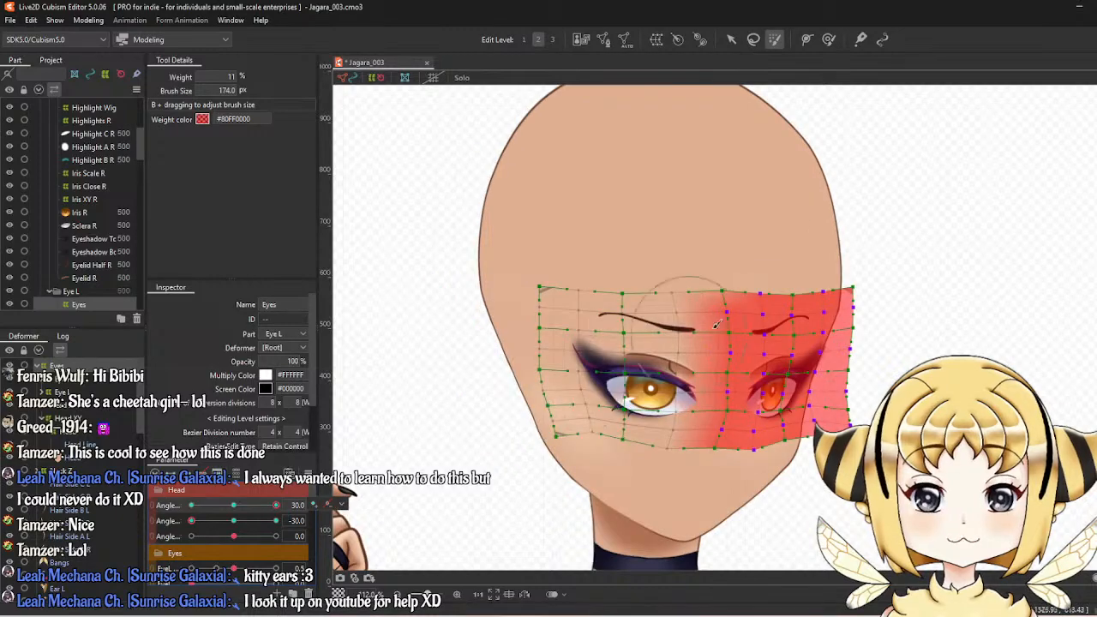
mouse_move(844, 293)
mouse_down()
mouse_move(811, 301)
mouse_move(844, 304)
mouse_move(845, 328)
mouse_move(814, 328)
mouse_up()
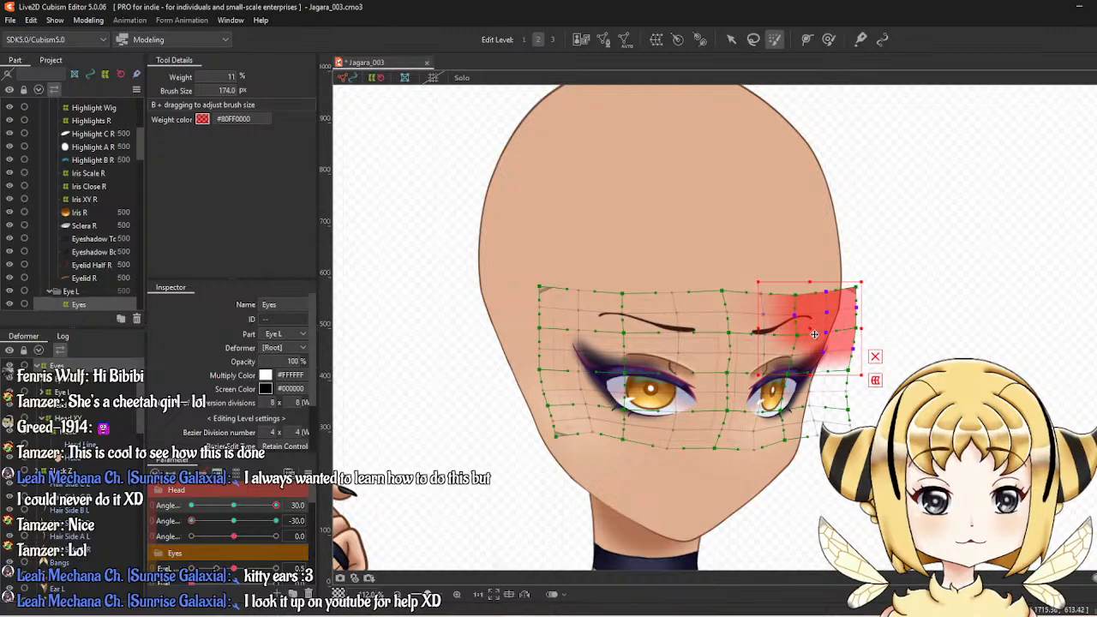
scroll(930, 269, up, 5)
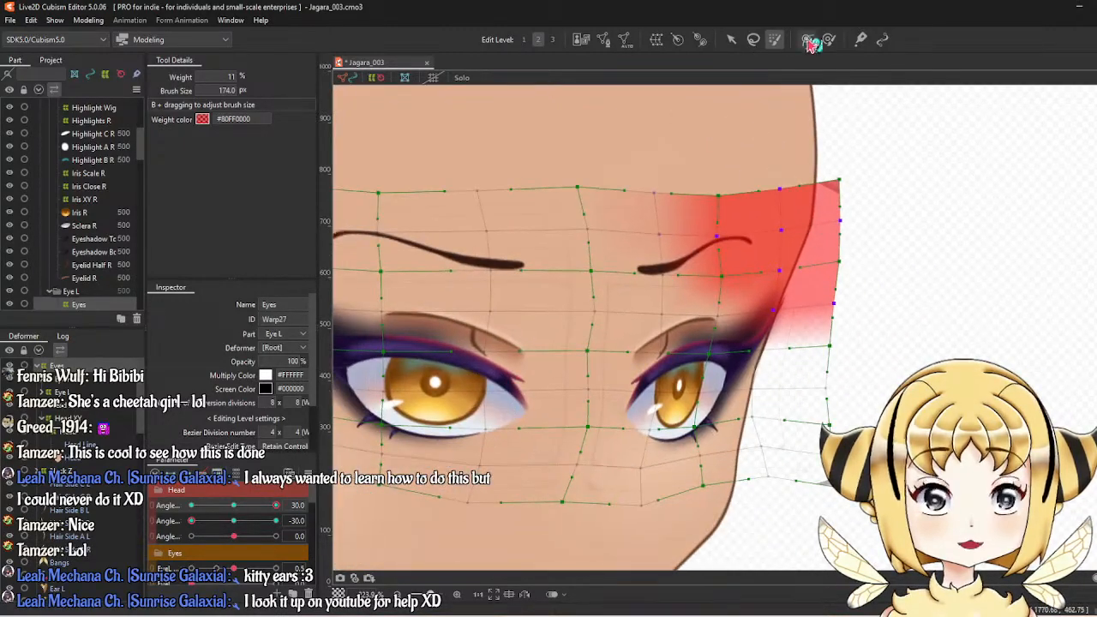
click(731, 39)
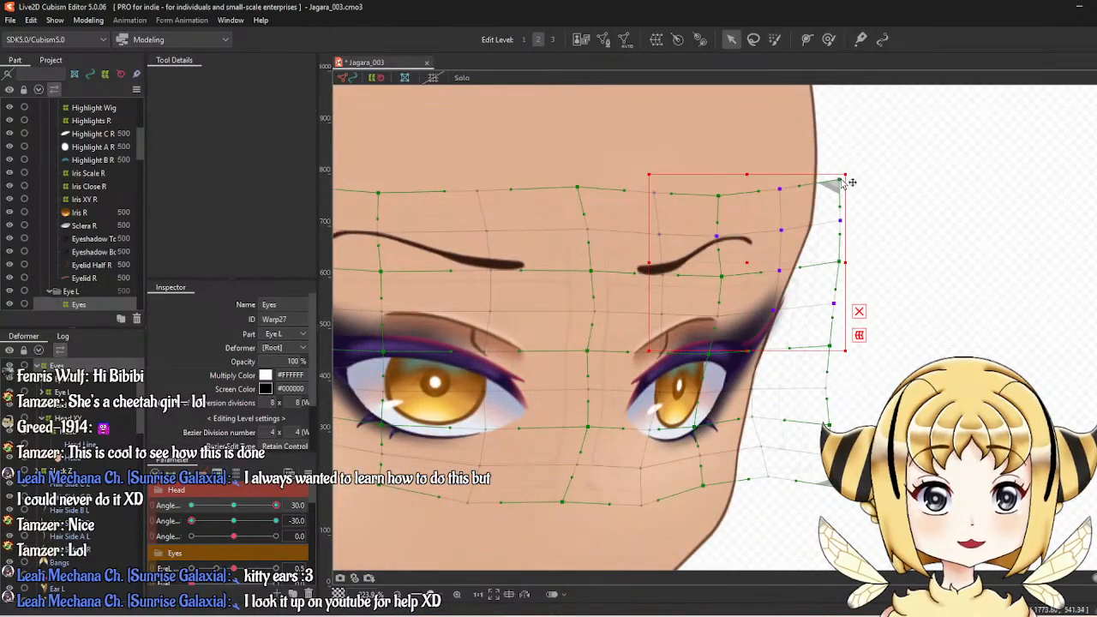
drag(851, 183, 733, 249)
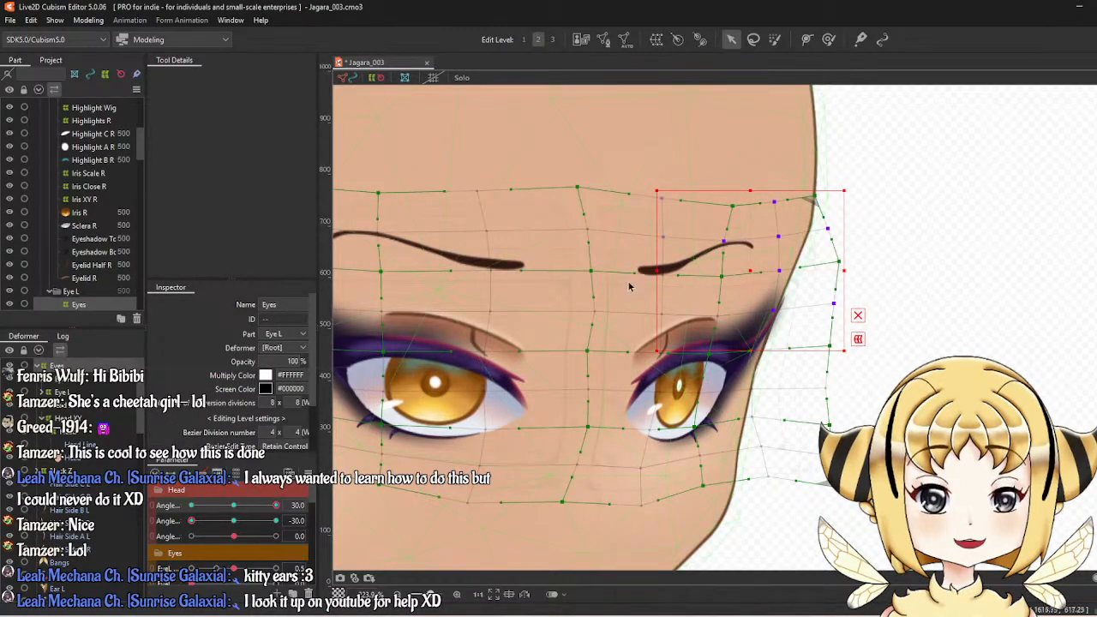
click(588, 232)
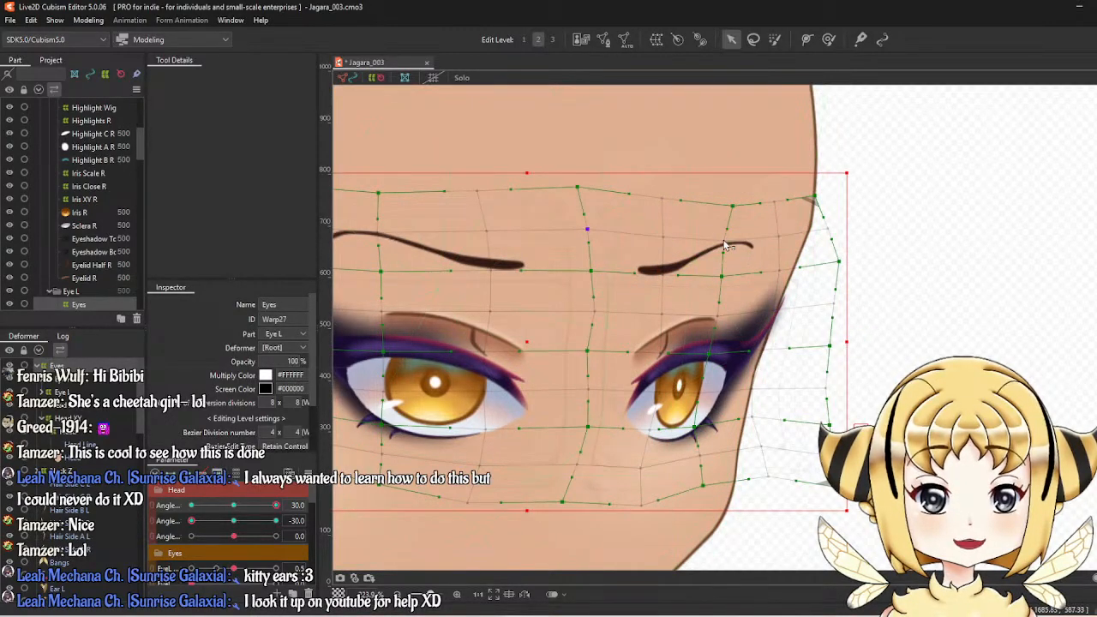
drag(724, 246, 743, 244)
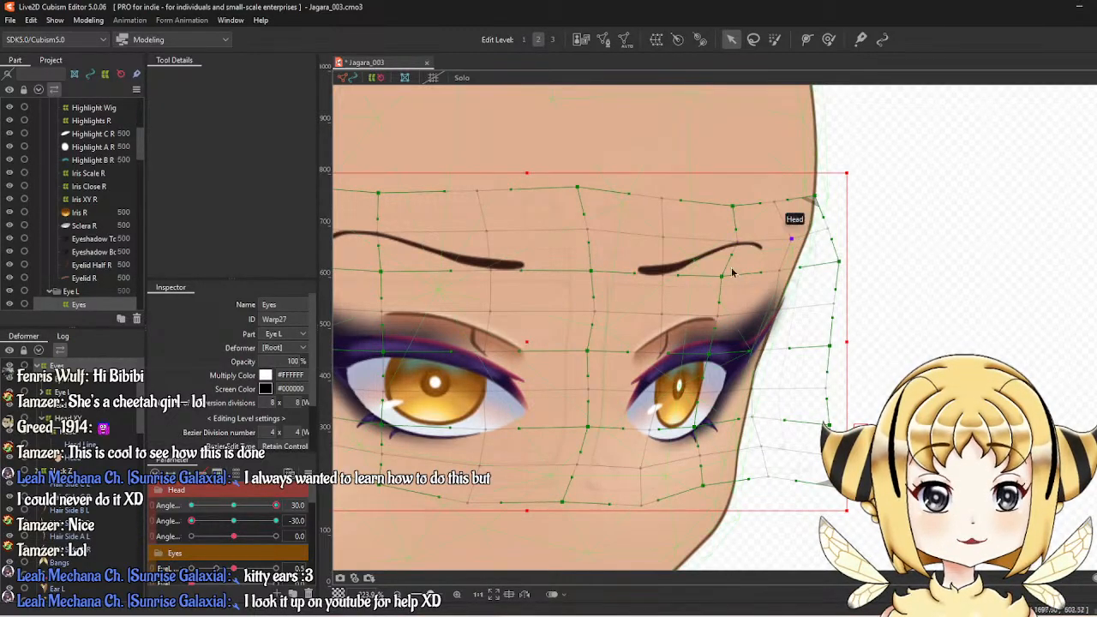
Nudge the Eyes deformer's central point between the eyes slightly toward the far eye at Angle X 30 and Angle Y -30.
scroll(720, 285, down, 4)
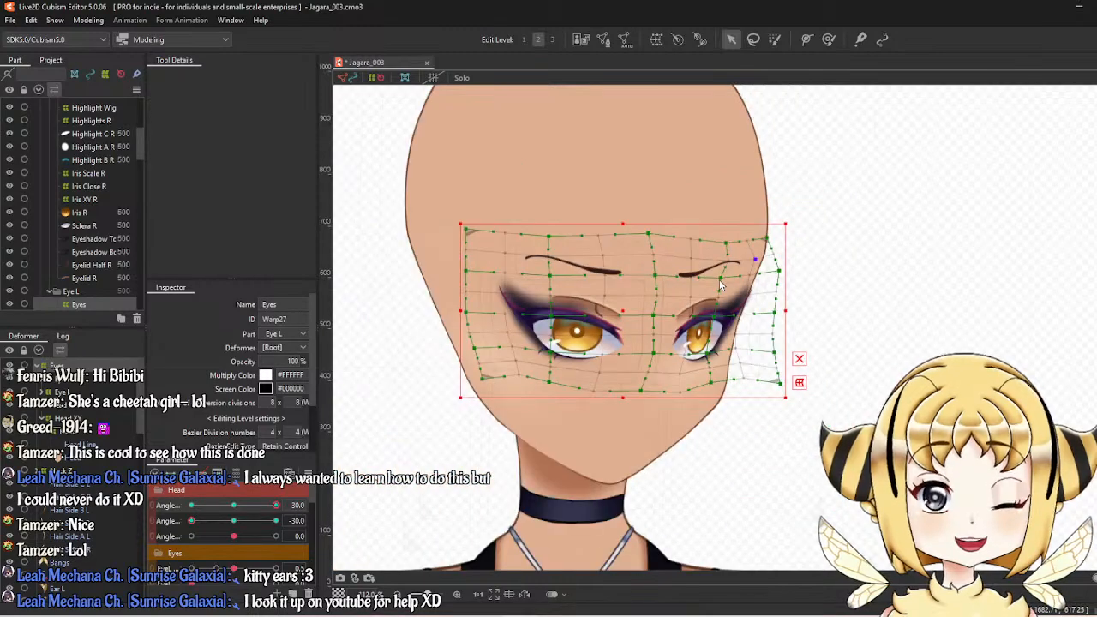
scroll(718, 348, up, 4)
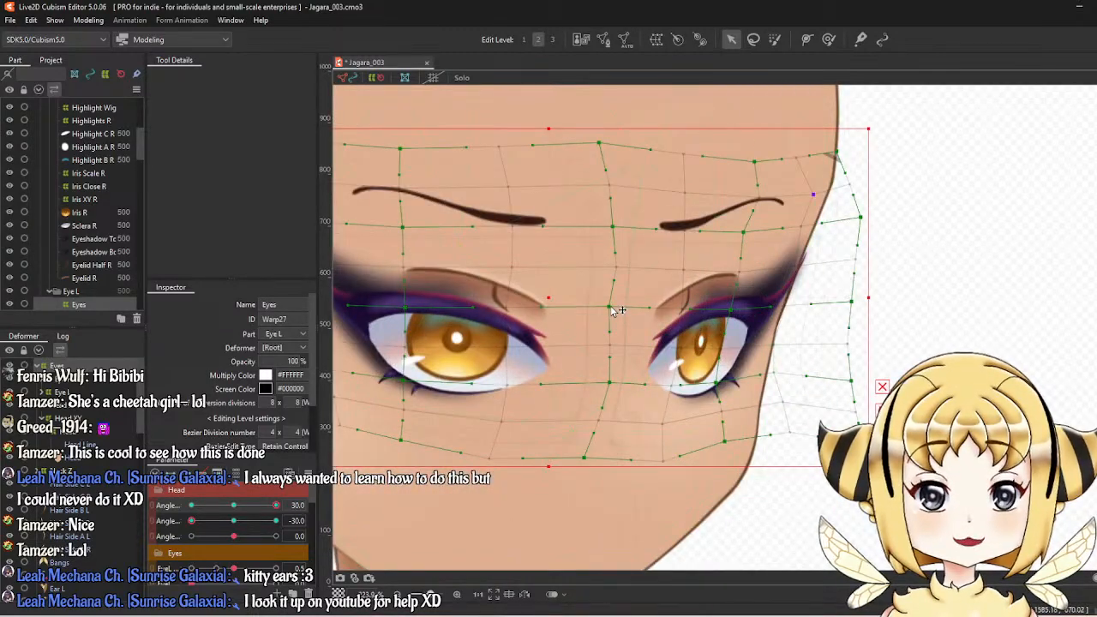
drag(623, 312, 627, 312)
scroll(627, 312, down, 3)
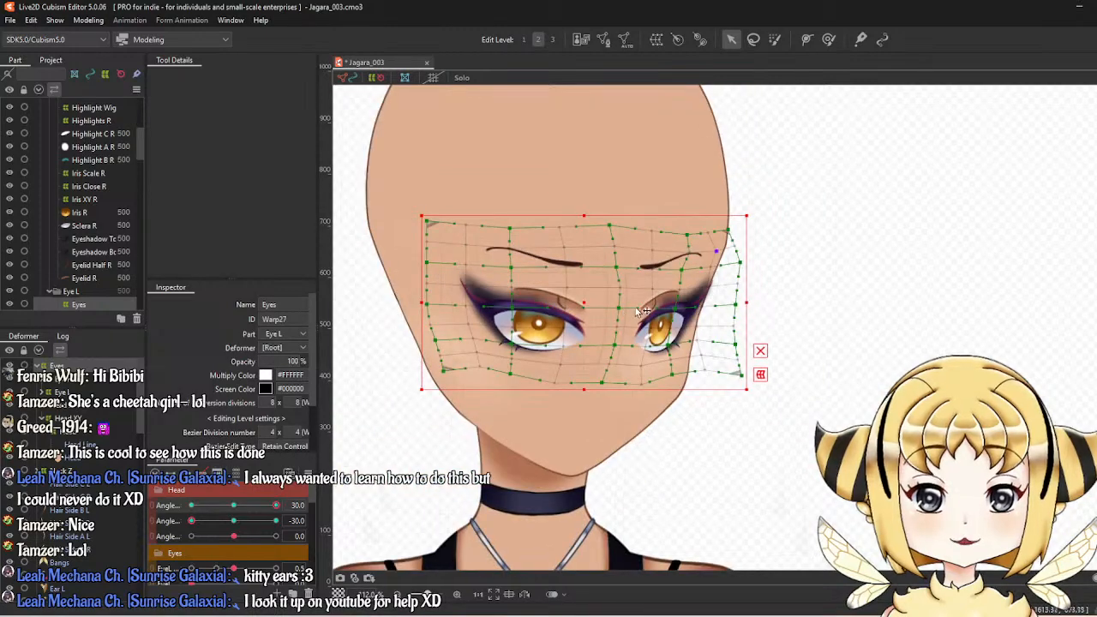
scroll(655, 310, up, 1)
drag(275, 505, 300, 535)
drag(461, 445, 547, 466)
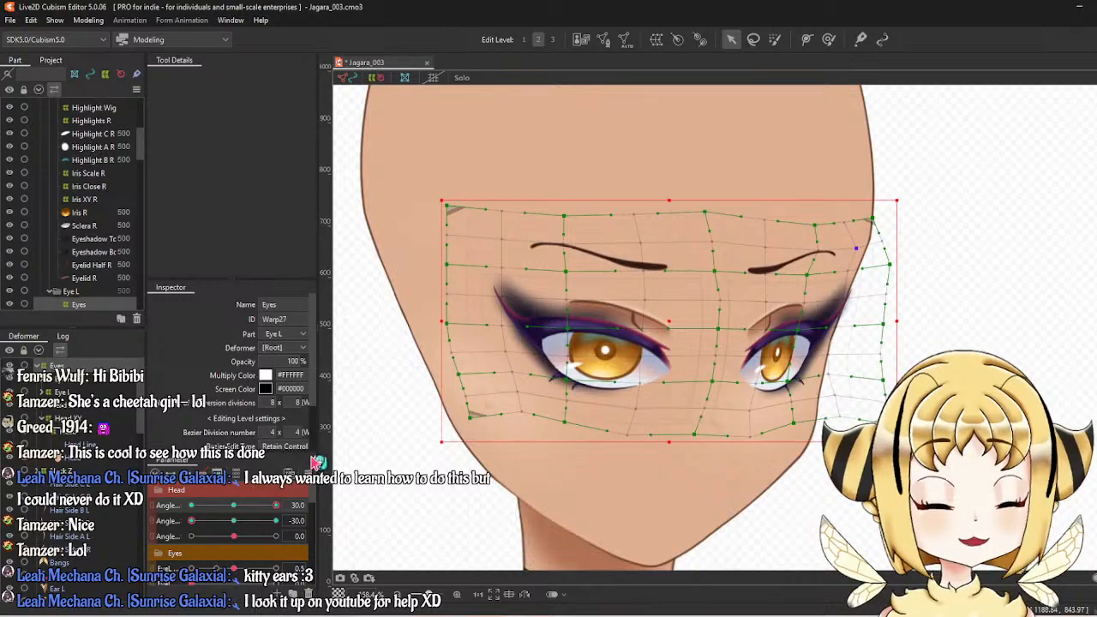
Reflect the Eyes deformer's Angle X motion to the opposite side at Angle Y -30 and check it at Angle X 0 and -30.
right_click(316, 489)
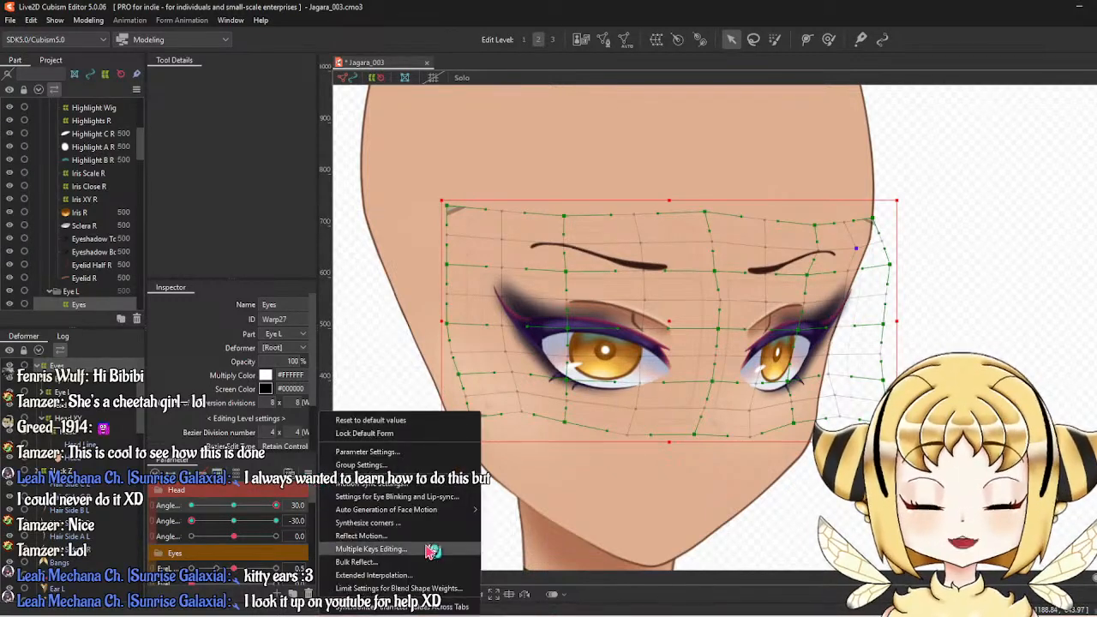
click(401, 536)
click(545, 435)
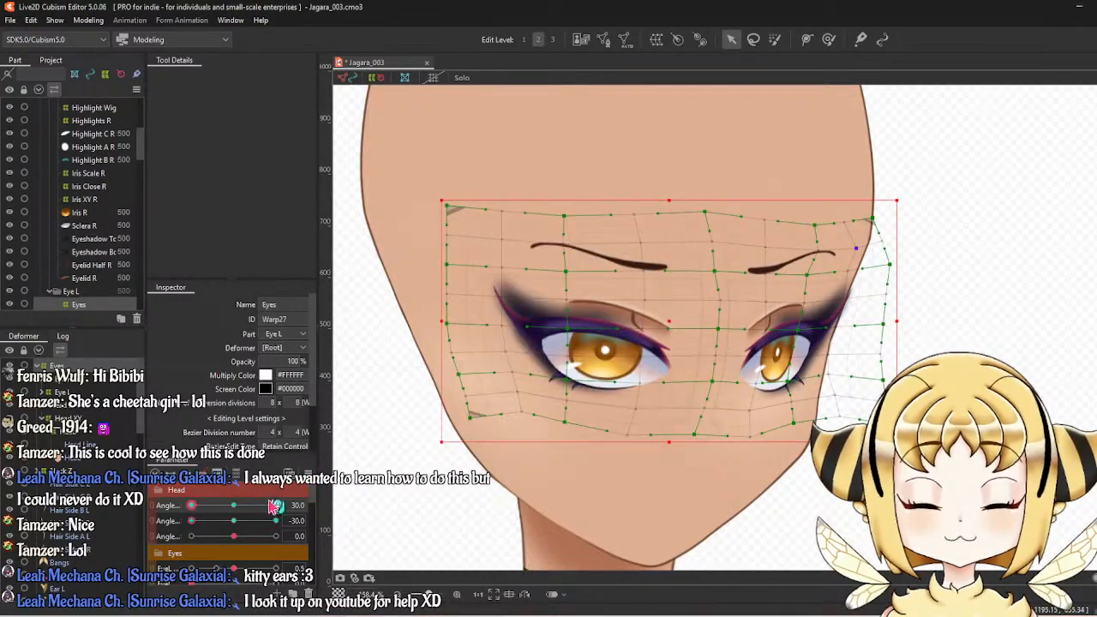
drag(276, 506, 231, 515)
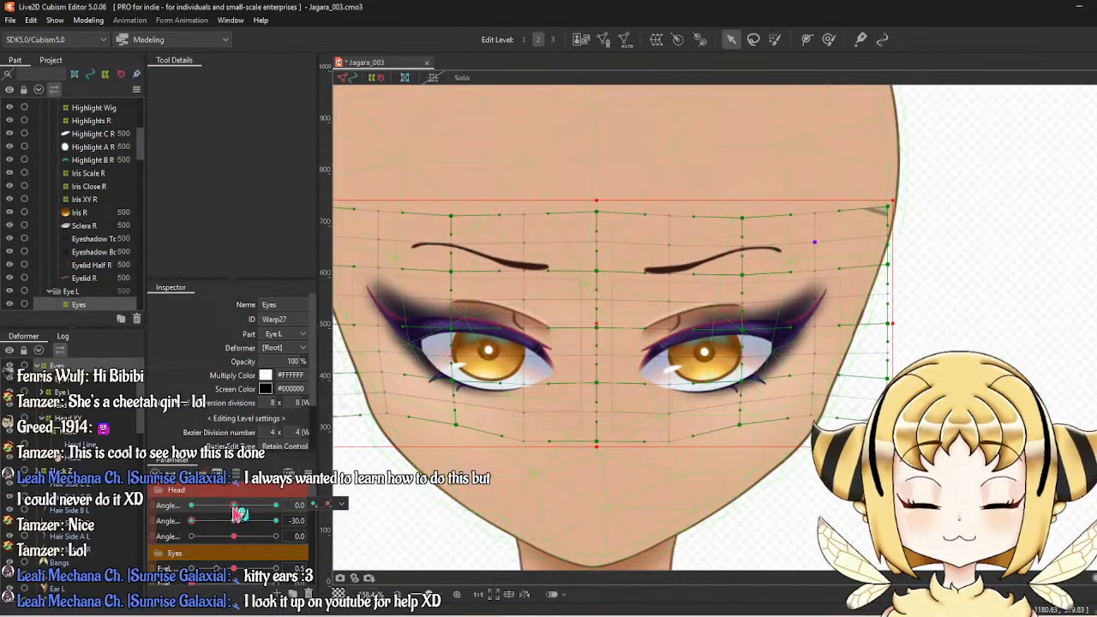
drag(238, 512, 187, 513)
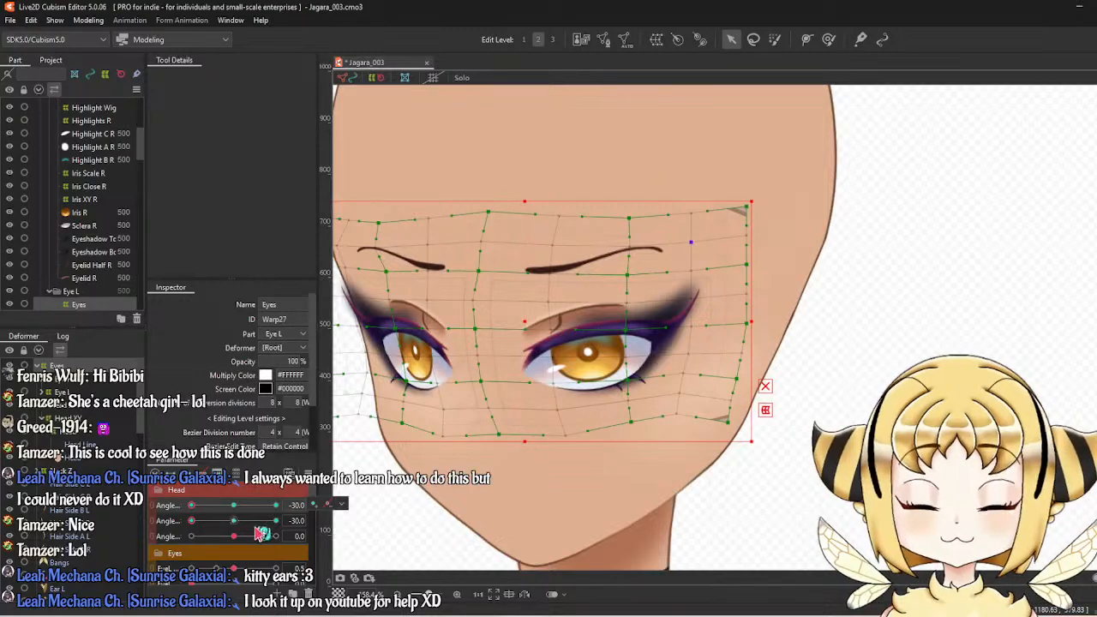
At Angle X -30 and Angle Y 30, reshape the Eyes deformer around the far brow with a 278.2 px deform brush, pulling its upper corner outward.
drag(266, 524, 338, 518)
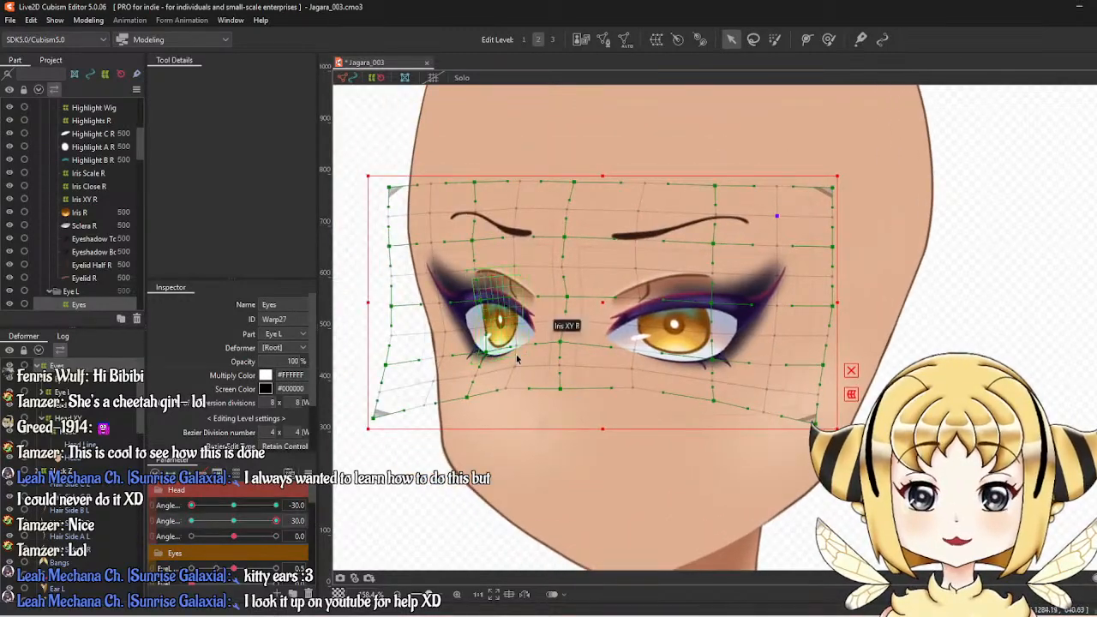
click(828, 39)
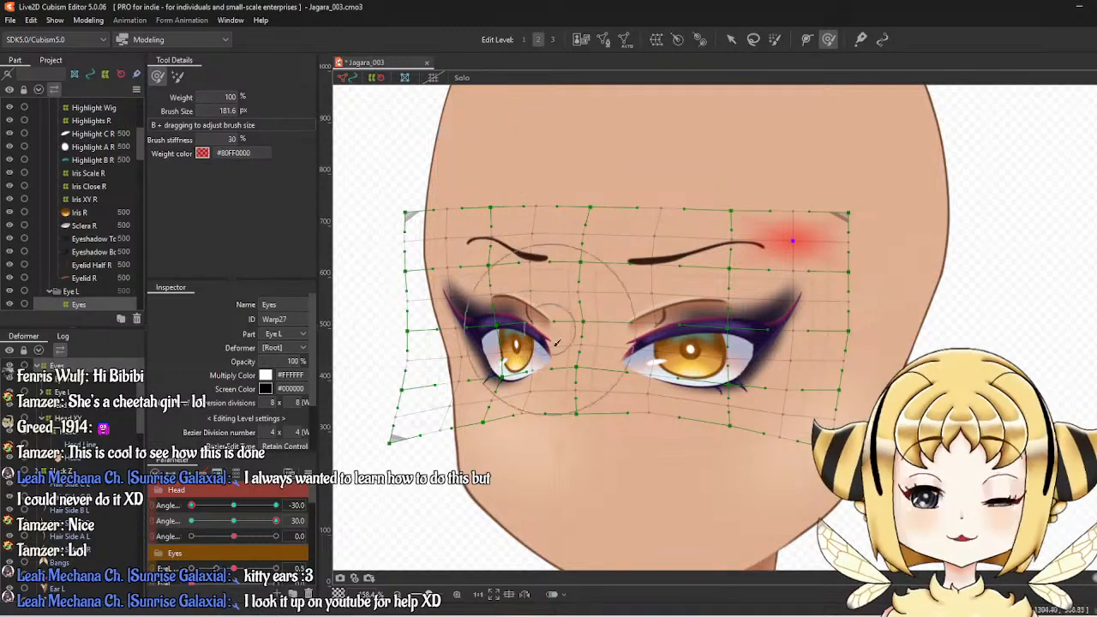
key(b)
mouse_move(582, 480)
mouse_down()
mouse_move(560, 382)
mouse_move(561, 508)
mouse_up()
key(b)
drag(542, 213, 523, 263)
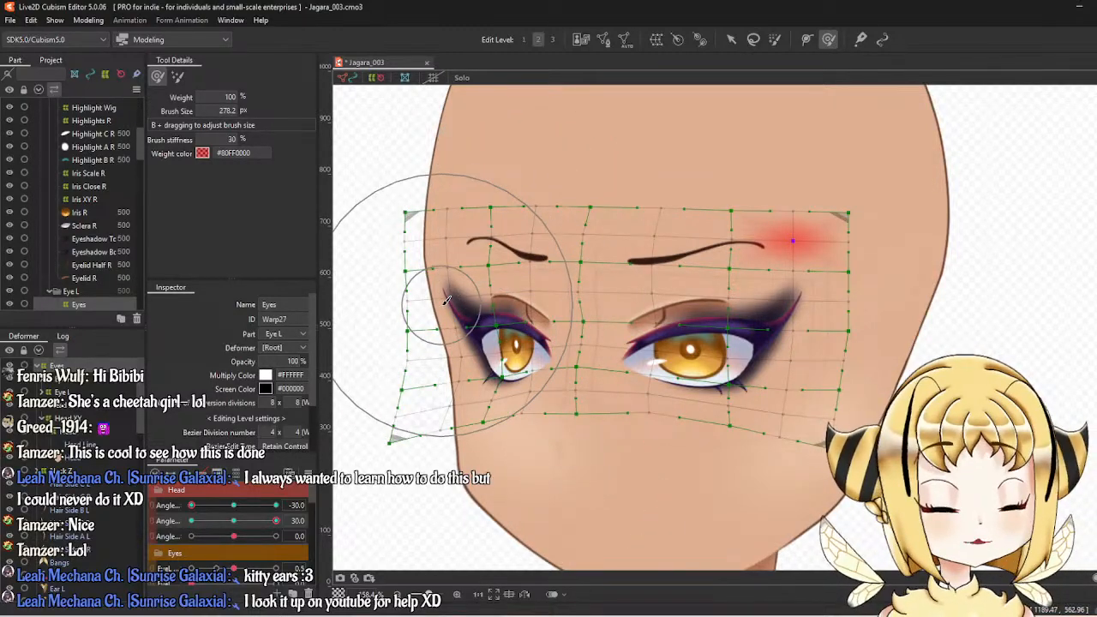
mouse_move(446, 301)
mouse_down()
mouse_move(433, 257)
mouse_move(475, 312)
mouse_move(468, 323)
mouse_up()
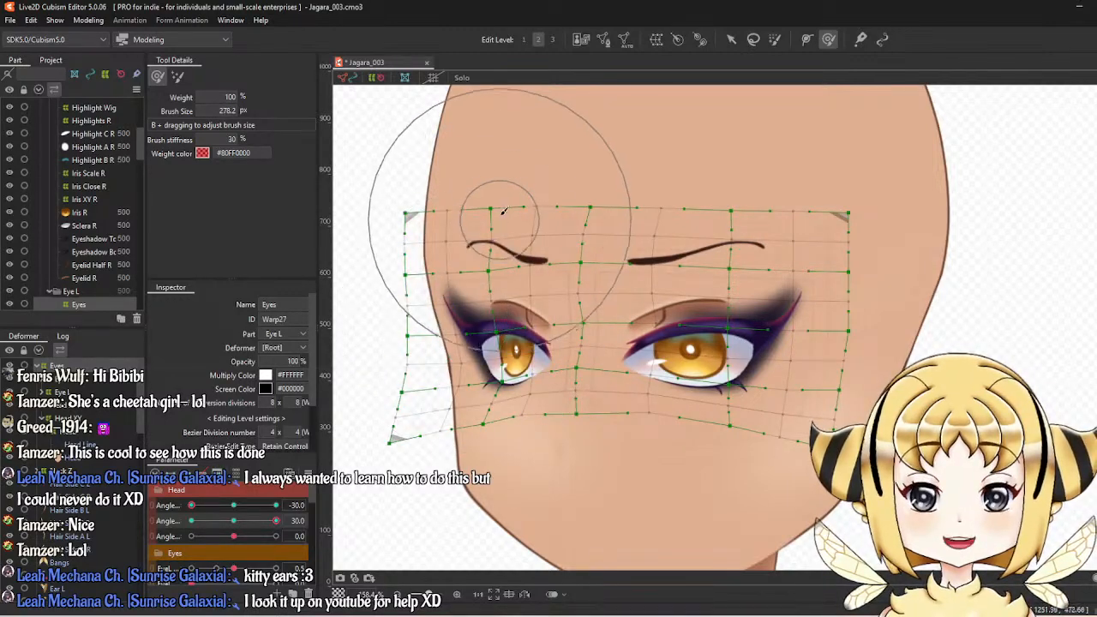
drag(504, 211, 504, 206)
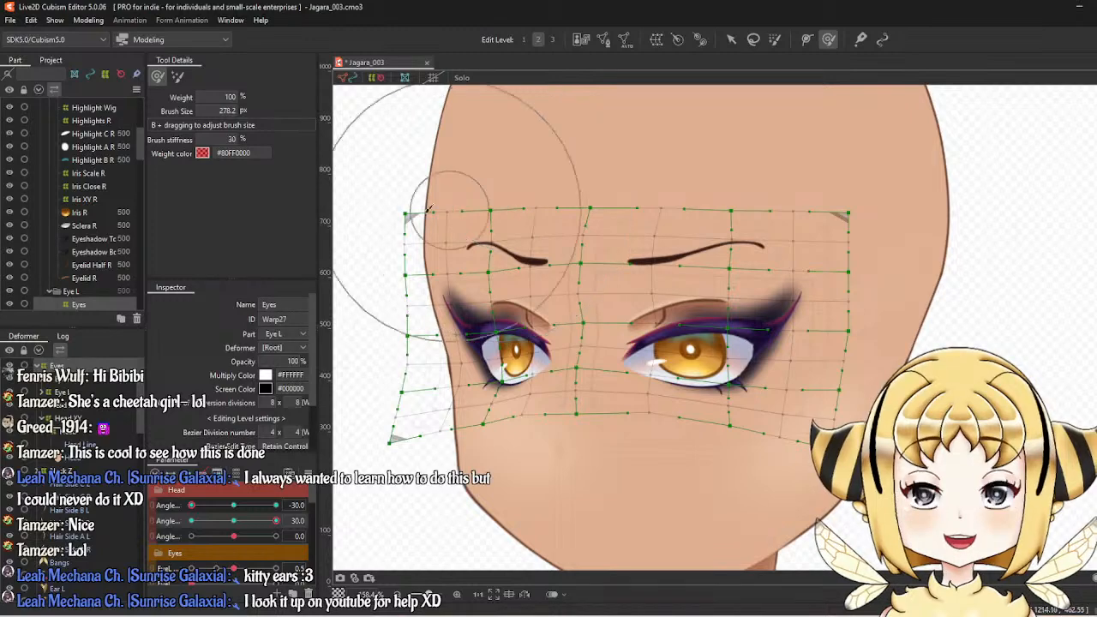
mouse_move(386, 188)
mouse_down()
mouse_move(396, 198)
mouse_move(370, 205)
mouse_up()
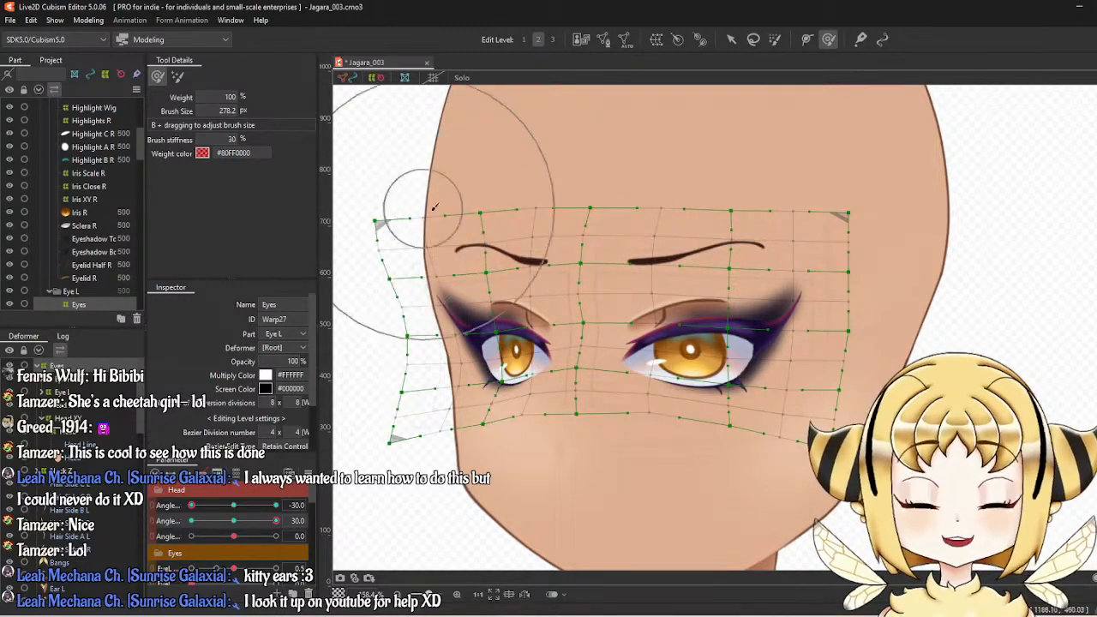
At Angle X 30 and Angle Y 30, brush-select the Eyes deformer's far-eye half at weight 11% and widen it slightly outward.
click(283, 504)
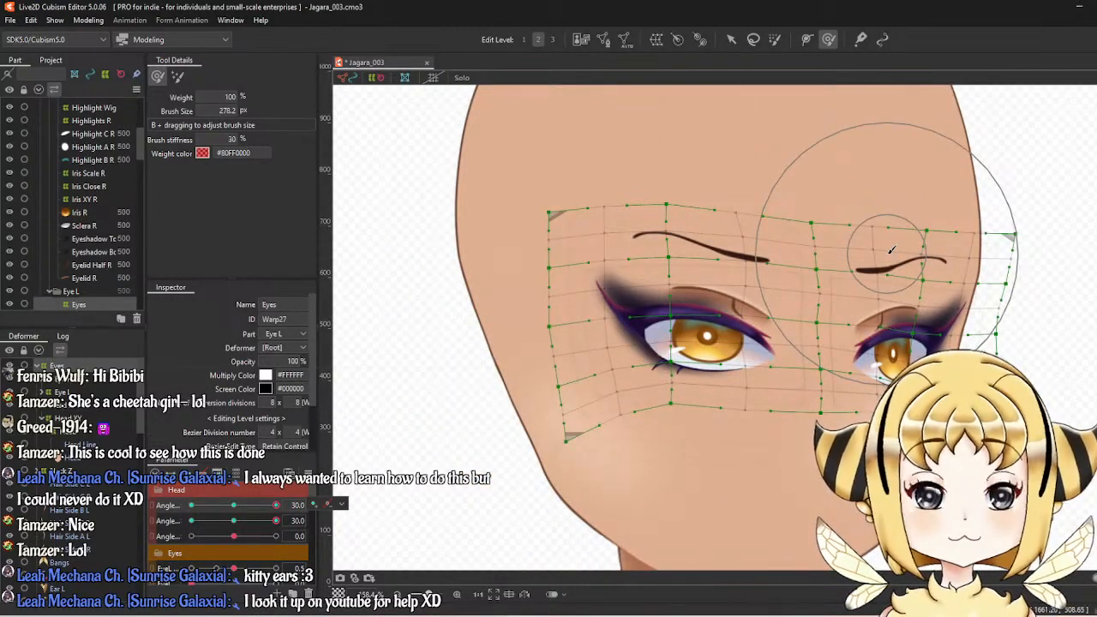
click(774, 39)
scroll(887, 323, down, 2)
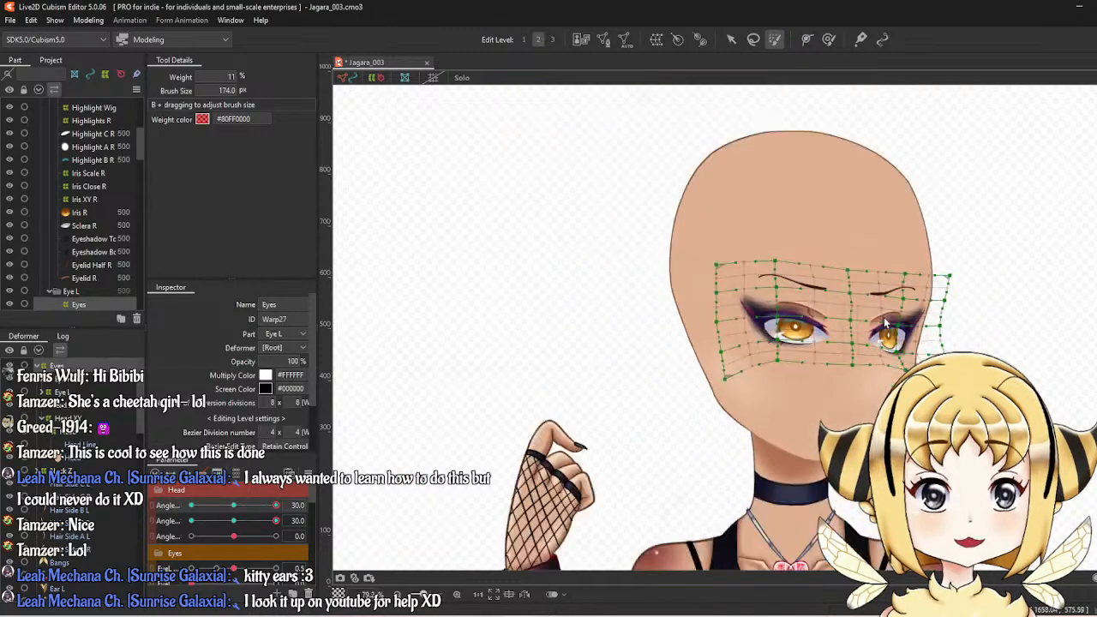
scroll(784, 296, up, 3)
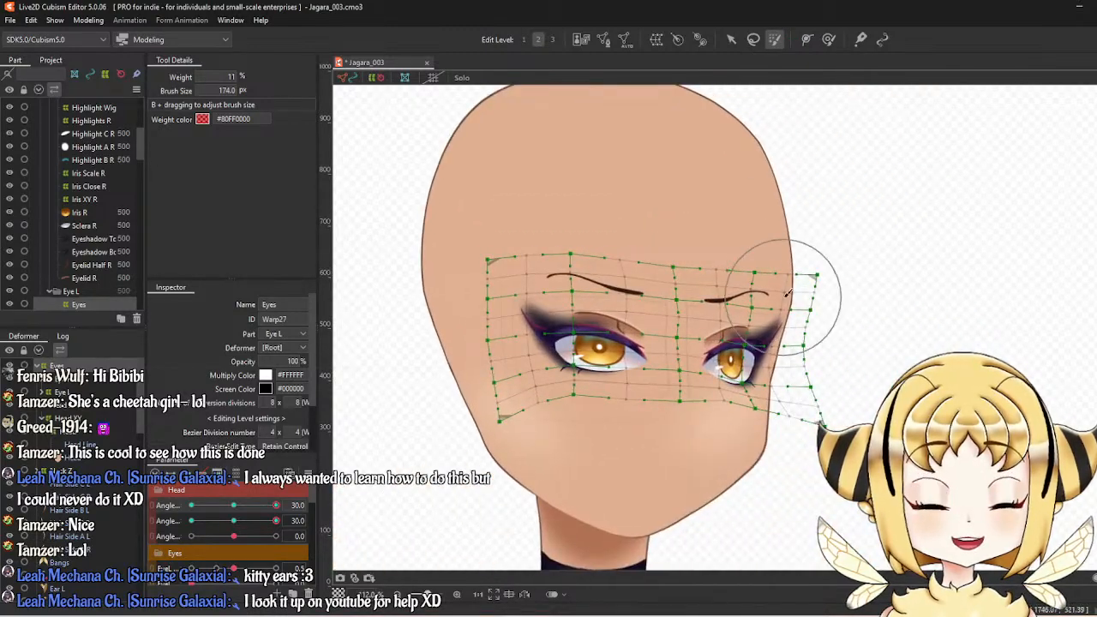
mouse_move(788, 292)
mouse_down()
mouse_move(778, 256)
mouse_move(756, 347)
mouse_move(771, 351)
mouse_move(807, 311)
mouse_move(805, 444)
mouse_move(801, 270)
mouse_move(765, 373)
mouse_move(809, 404)
mouse_move(827, 305)
mouse_move(795, 405)
mouse_move(769, 270)
mouse_move(756, 341)
mouse_move(773, 290)
mouse_move(773, 394)
mouse_move(758, 370)
mouse_up()
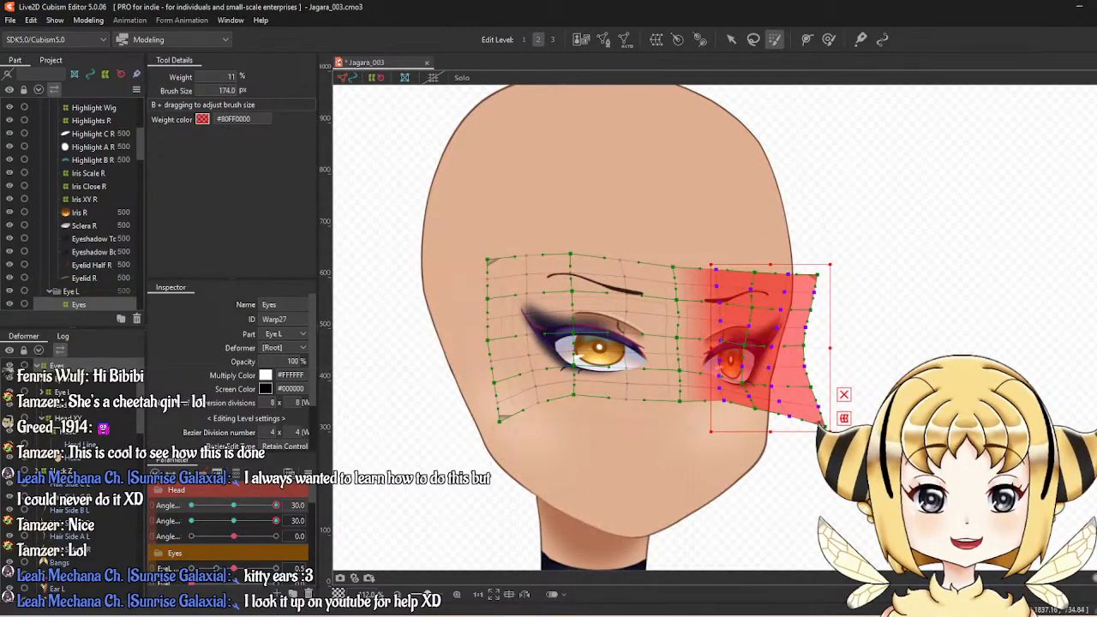
drag(829, 431, 839, 432)
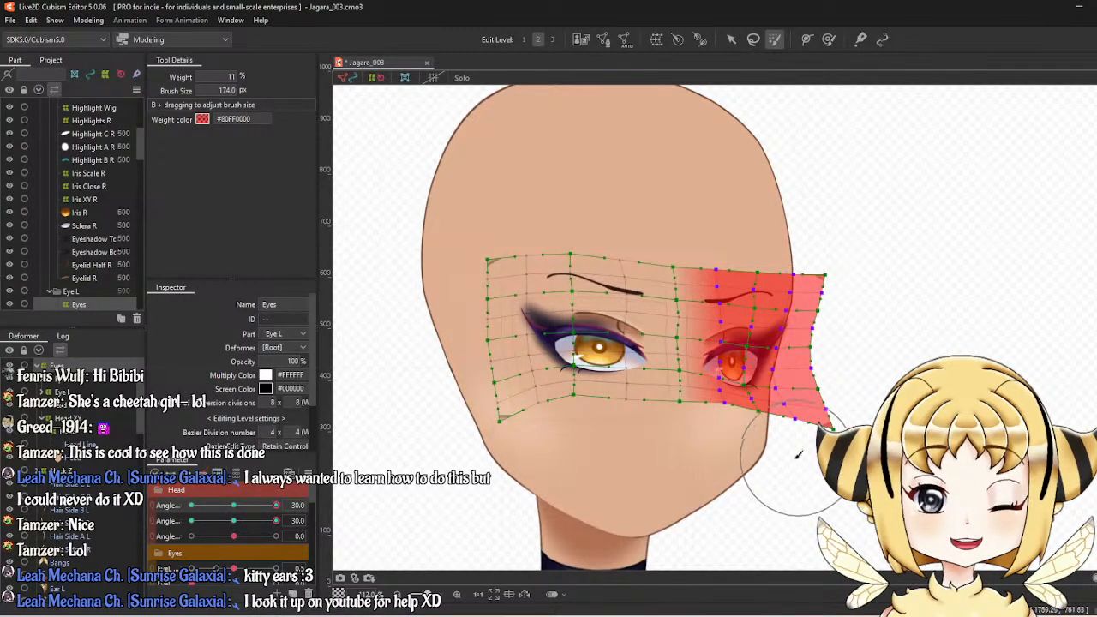
click(731, 38)
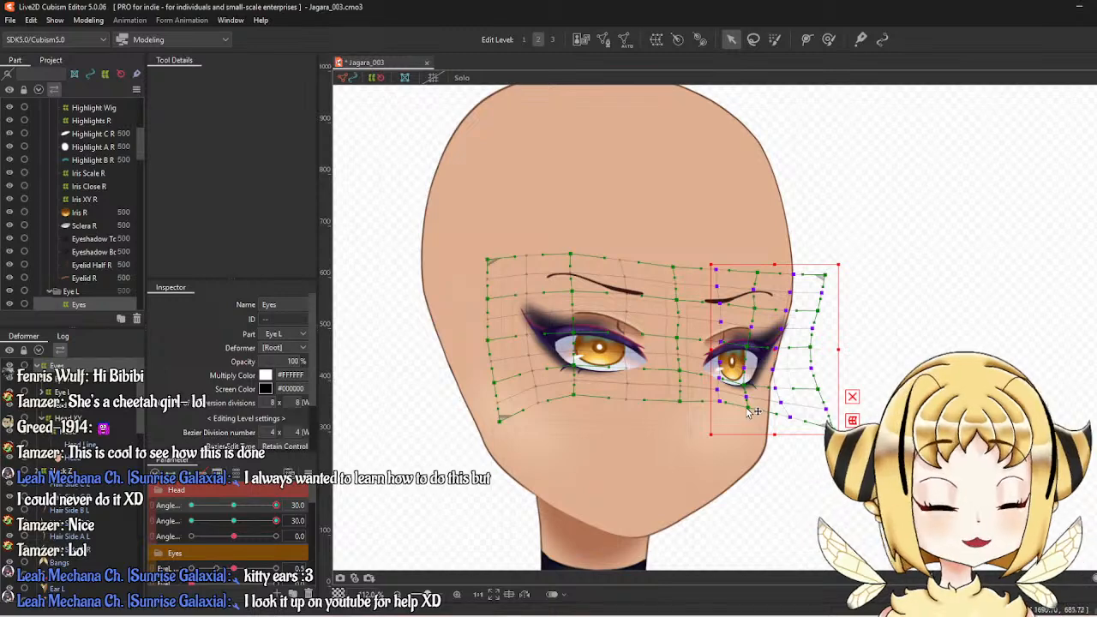
Move the far-brow point slightly inward and shift the upper far corner and its neighbouring top-row point outward.
scroll(733, 396, up, 3)
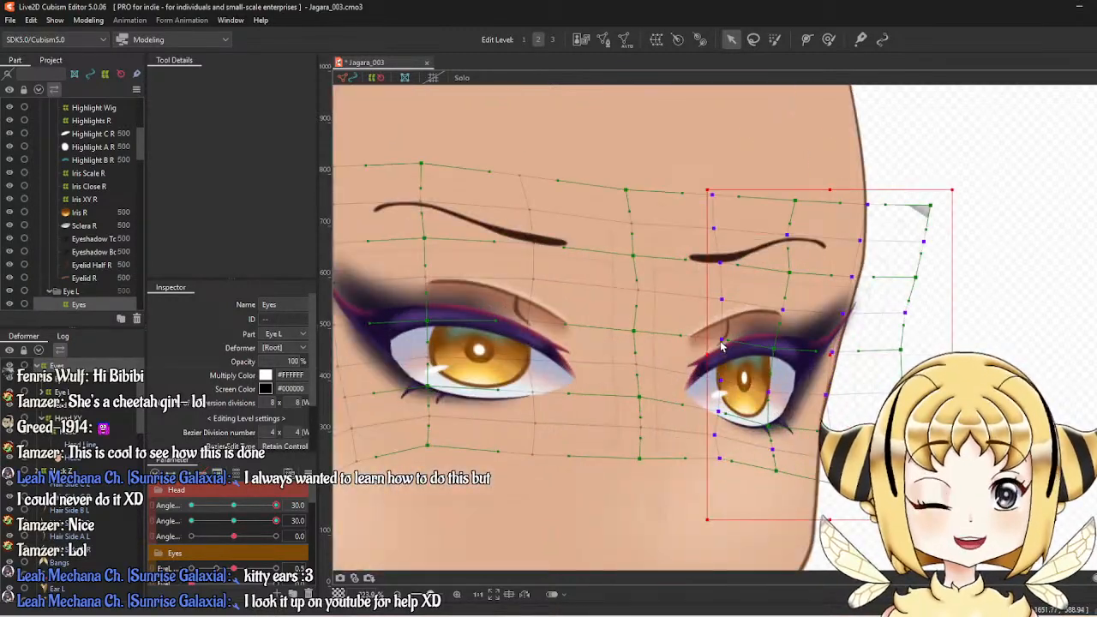
scroll(771, 351, down, 1)
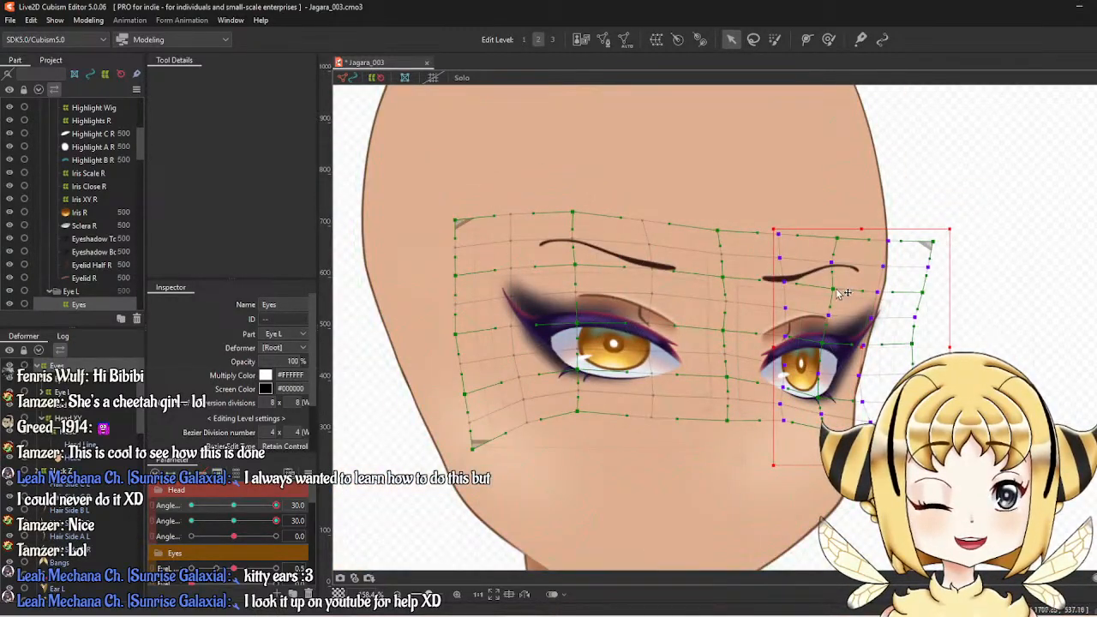
drag(842, 293, 833, 294)
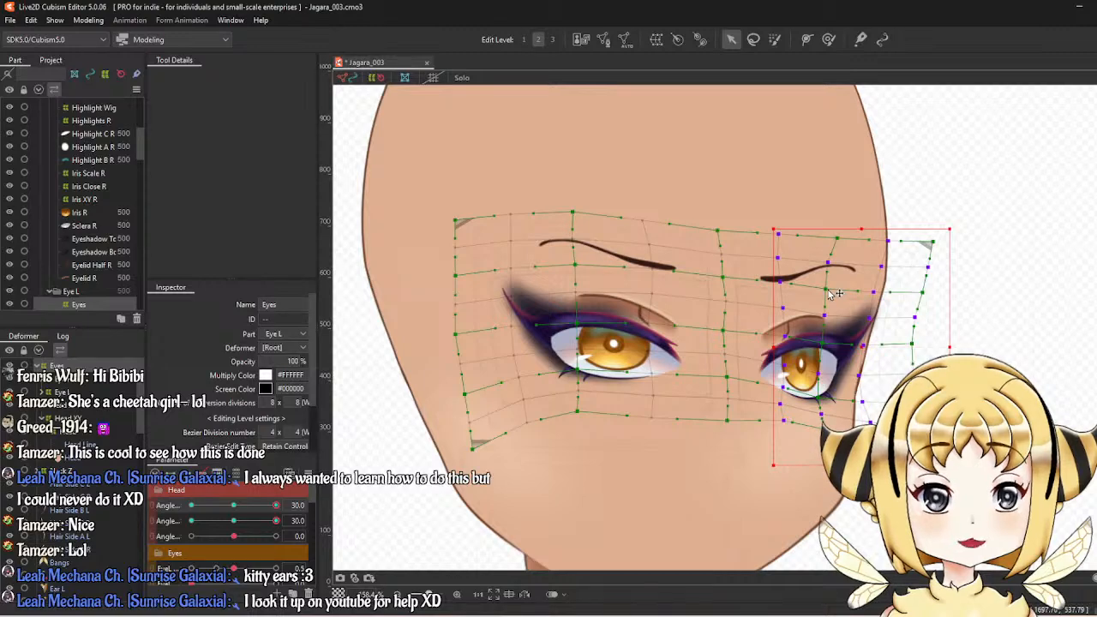
drag(931, 242, 939, 245)
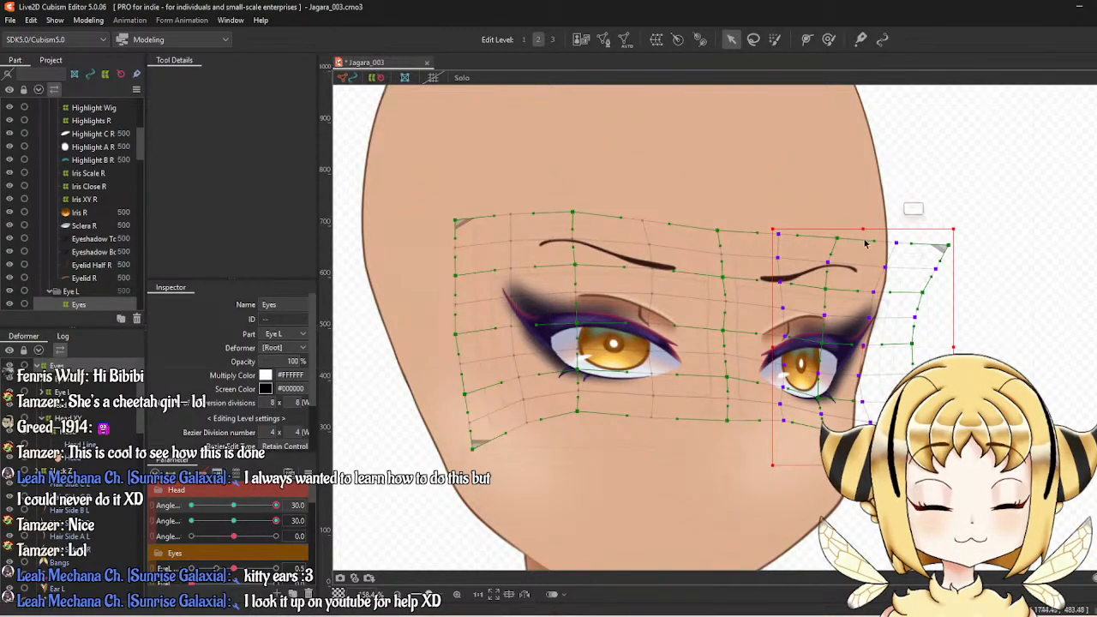
drag(849, 249, 859, 248)
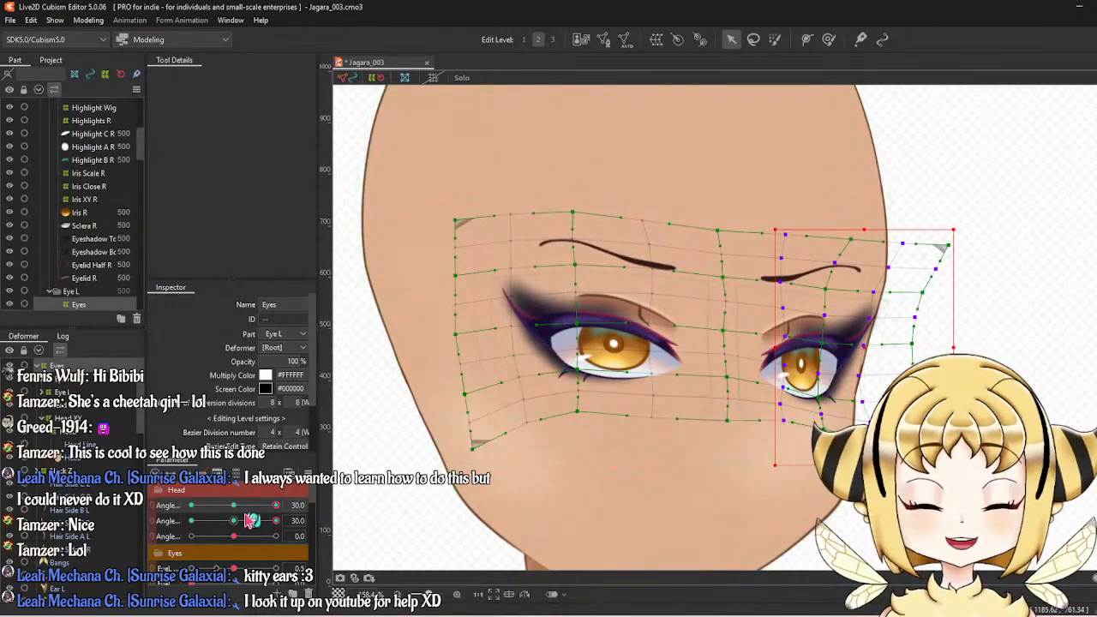
Examine the eyes' placement on the face at Angle Y 30 by comparing Angle X 0 with Angle X 30.
mouse_move(269, 512)
mouse_down()
mouse_move(231, 513)
mouse_move(284, 515)
mouse_up()
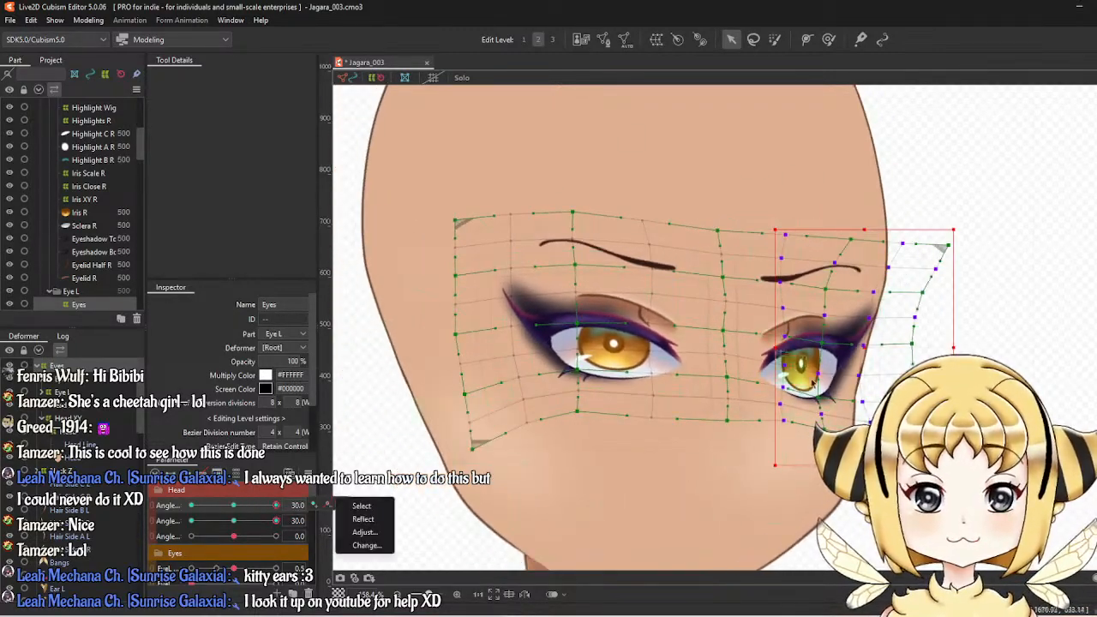
scroll(810, 372, down, 4)
scroll(813, 370, down, 2)
scroll(809, 363, up, 4)
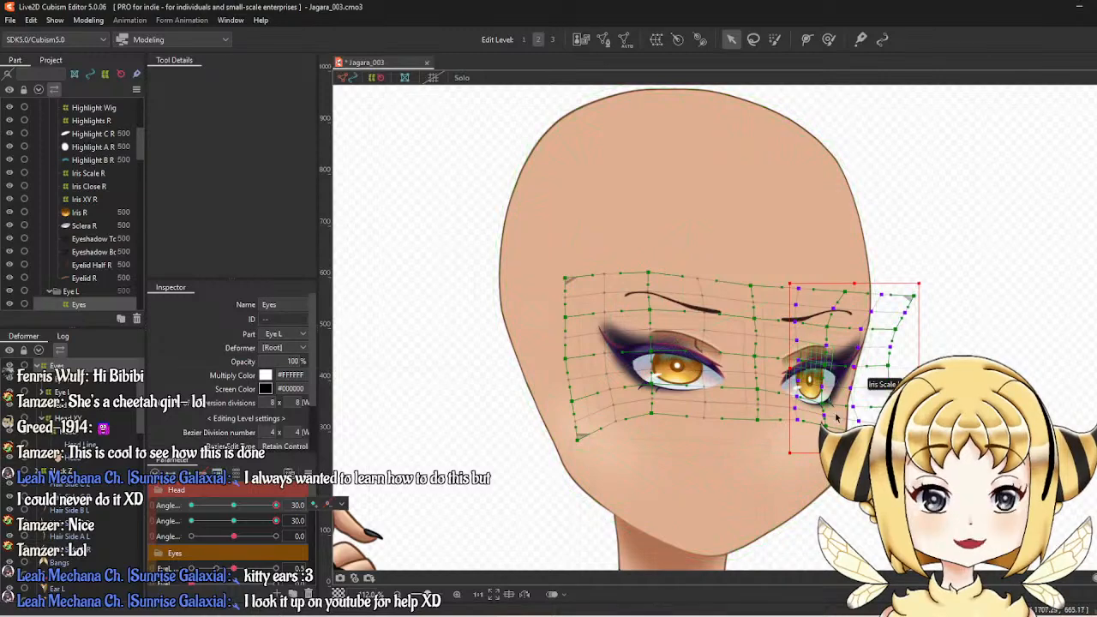
scroll(820, 377, up, 4)
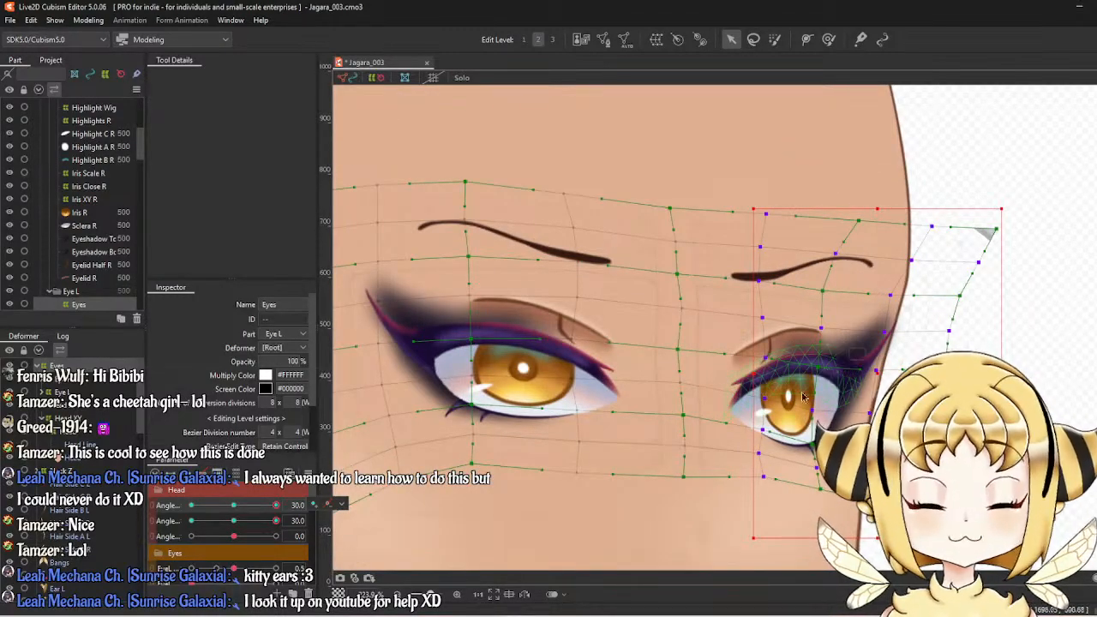
click(235, 507)
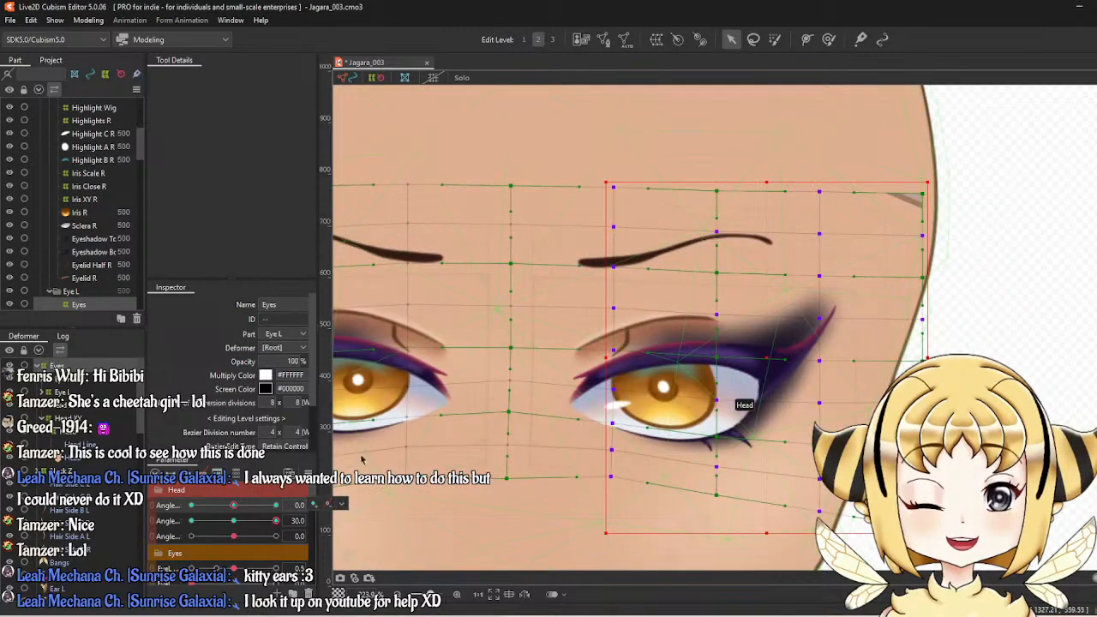
scroll(728, 416, down, 5)
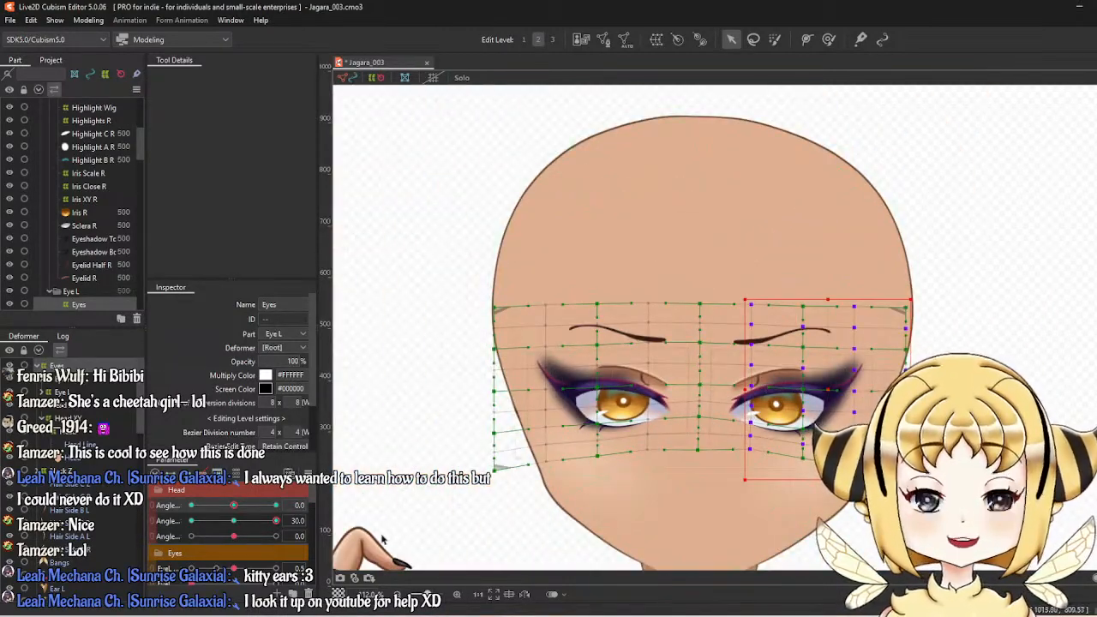
drag(233, 509, 380, 509)
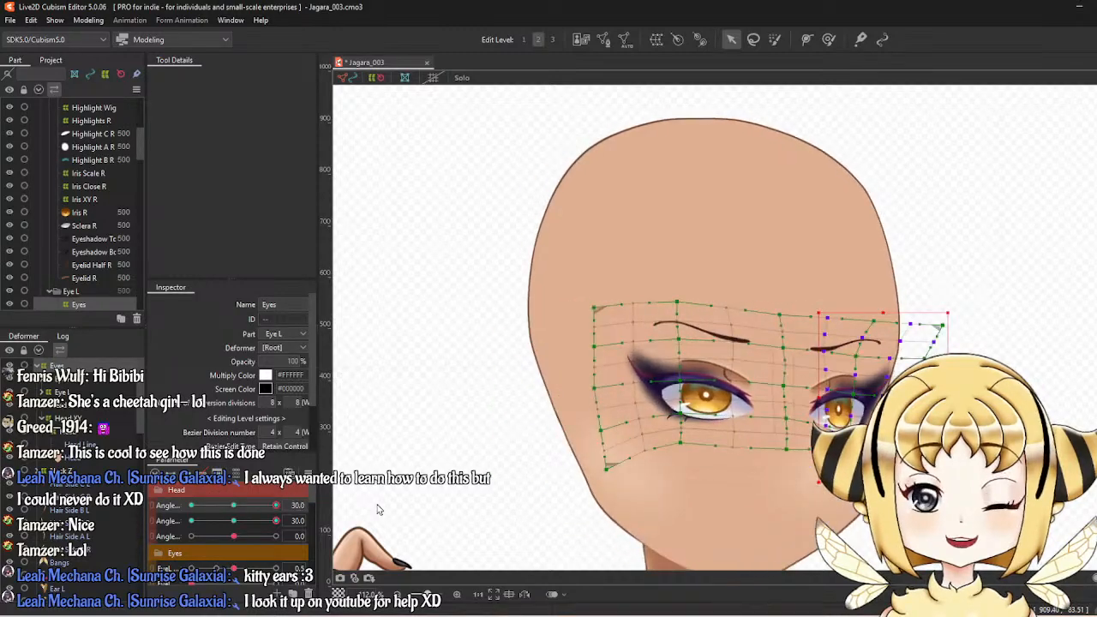
Push the near eye's outer side and brow slightly toward the far side with the deform brush at Angle X 30 and Angle Y 30.
click(829, 39)
mouse_move(575, 382)
mouse_down()
mouse_move(581, 403)
mouse_move(600, 394)
mouse_move(592, 411)
mouse_move(627, 452)
mouse_move(616, 447)
mouse_move(622, 403)
mouse_move(649, 370)
mouse_up()
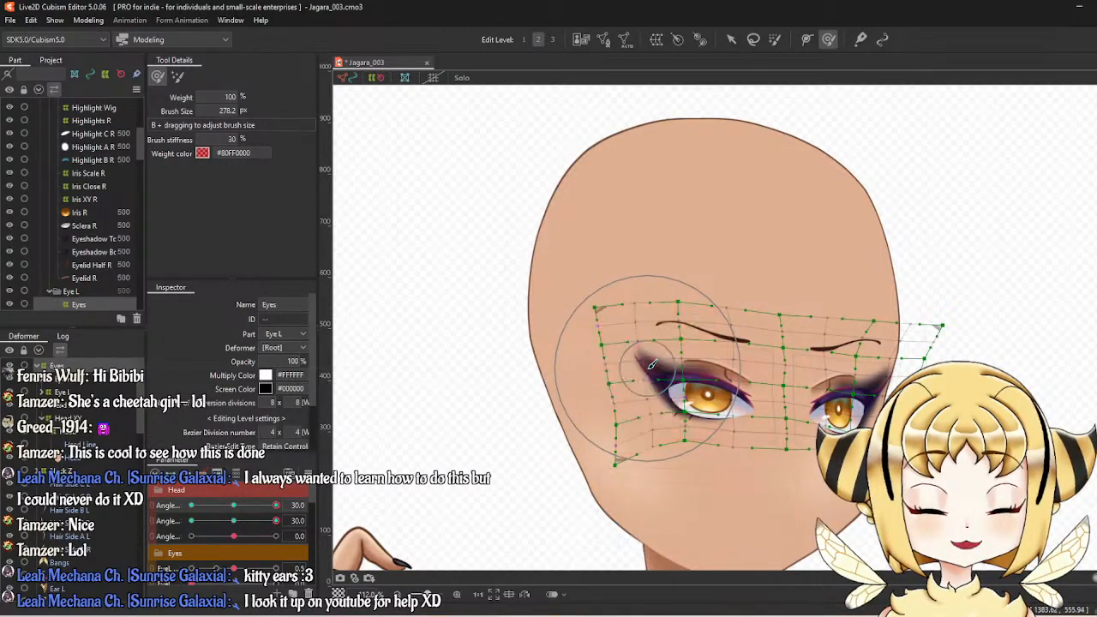
drag(693, 308, 703, 313)
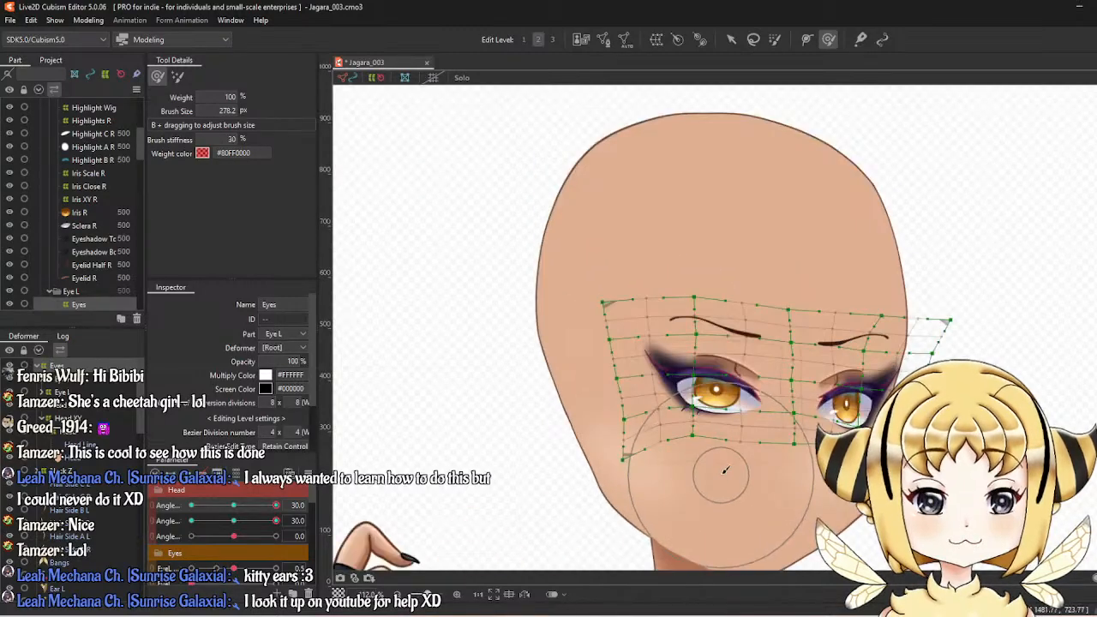
drag(727, 478, 721, 492)
scroll(760, 495, up, 2)
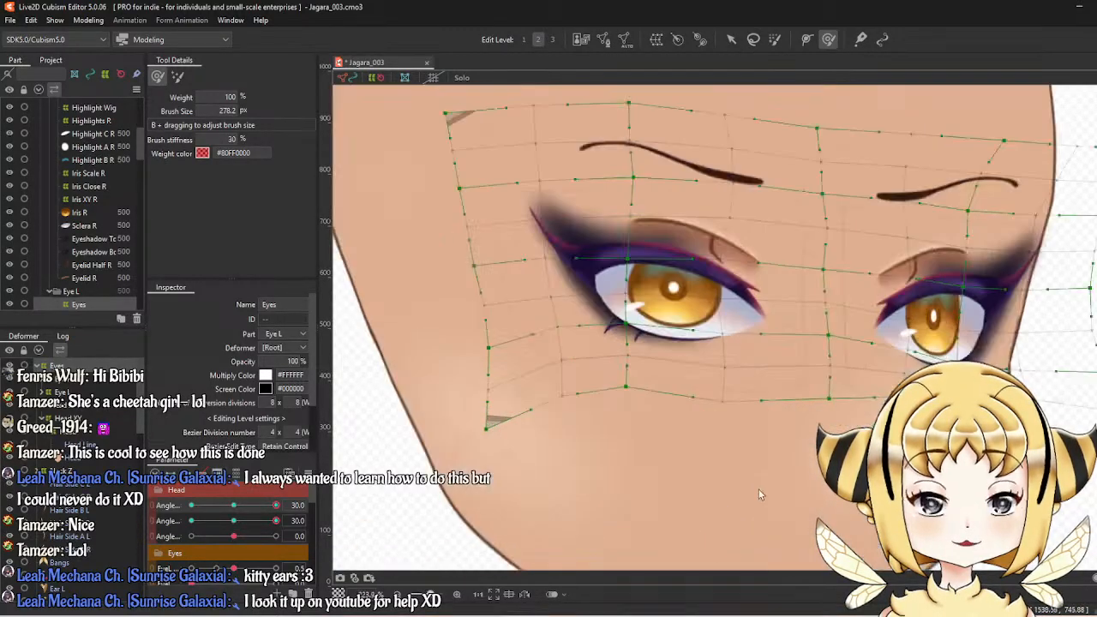
scroll(762, 476, down, 1)
drag(853, 437, 826, 454)
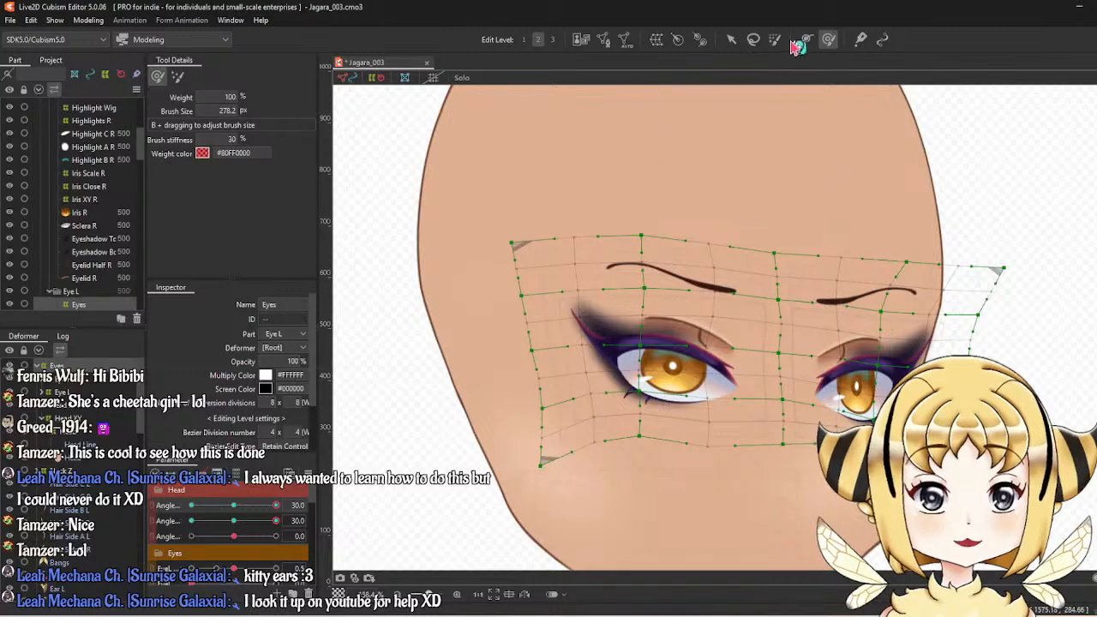
Nudge the mesh around the near brow slightly toward the far side with the deform brush and clear the point selection.
click(730, 40)
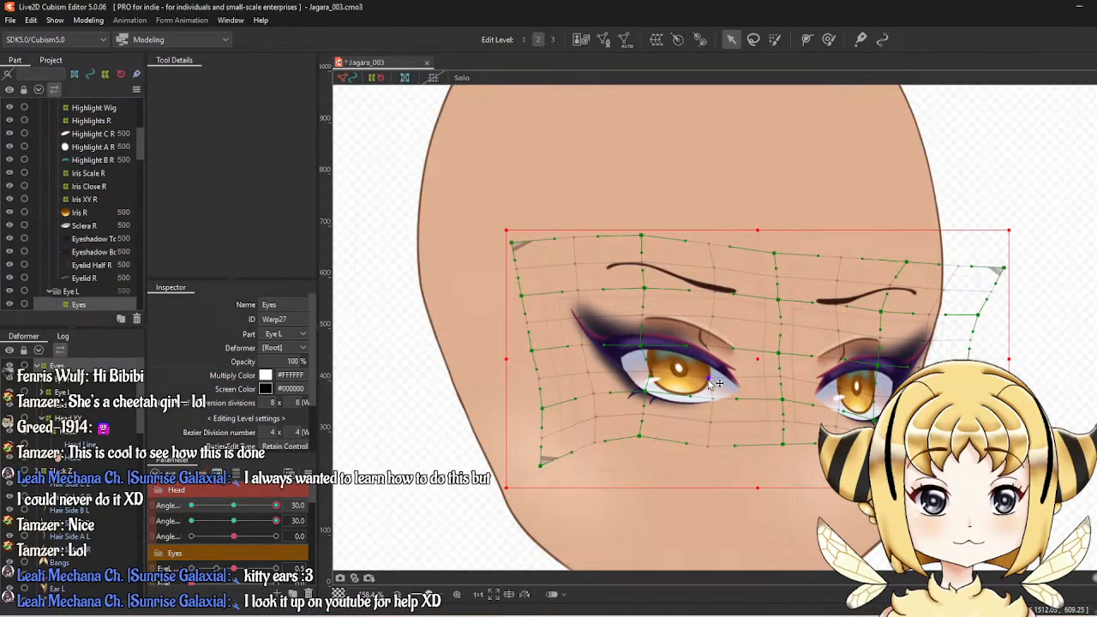
scroll(778, 143, down, 3)
scroll(778, 142, up, 1)
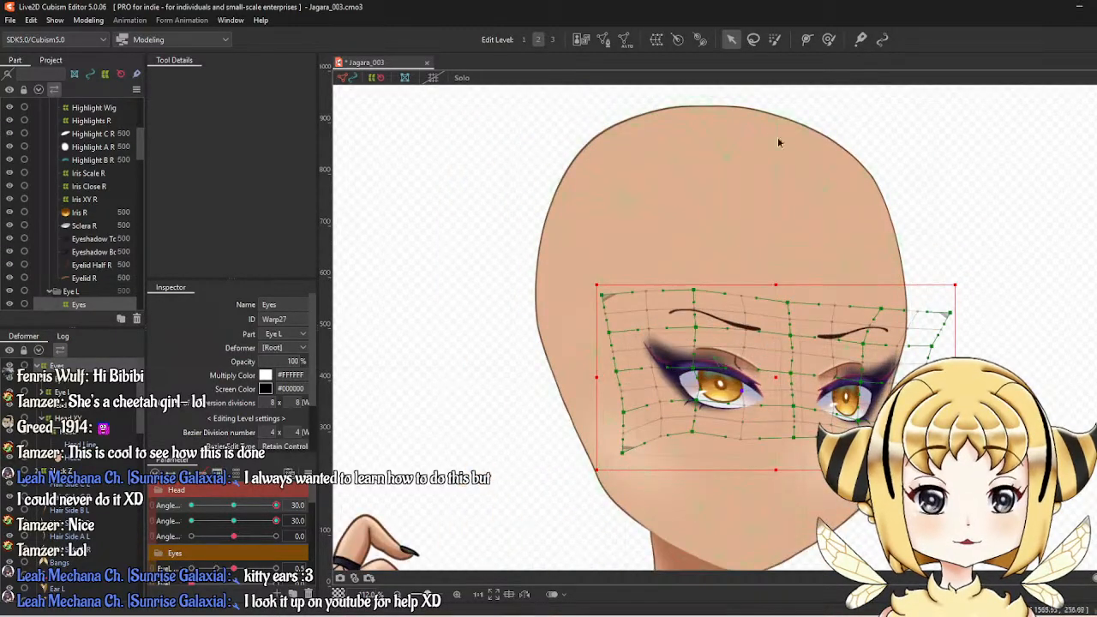
click(833, 39)
drag(722, 282, 729, 311)
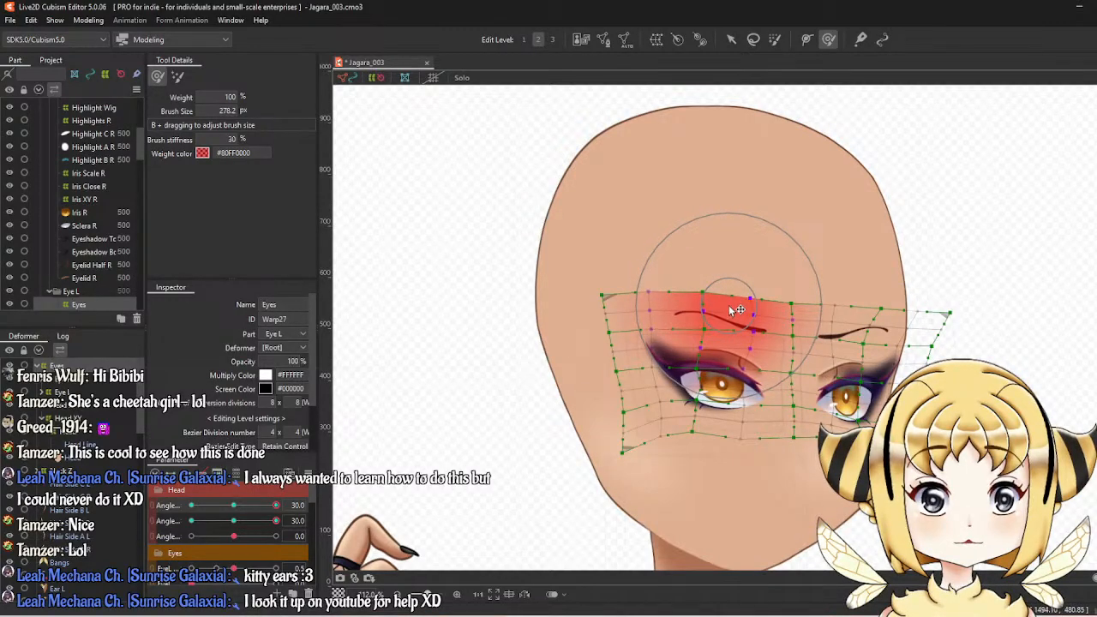
key(Escape)
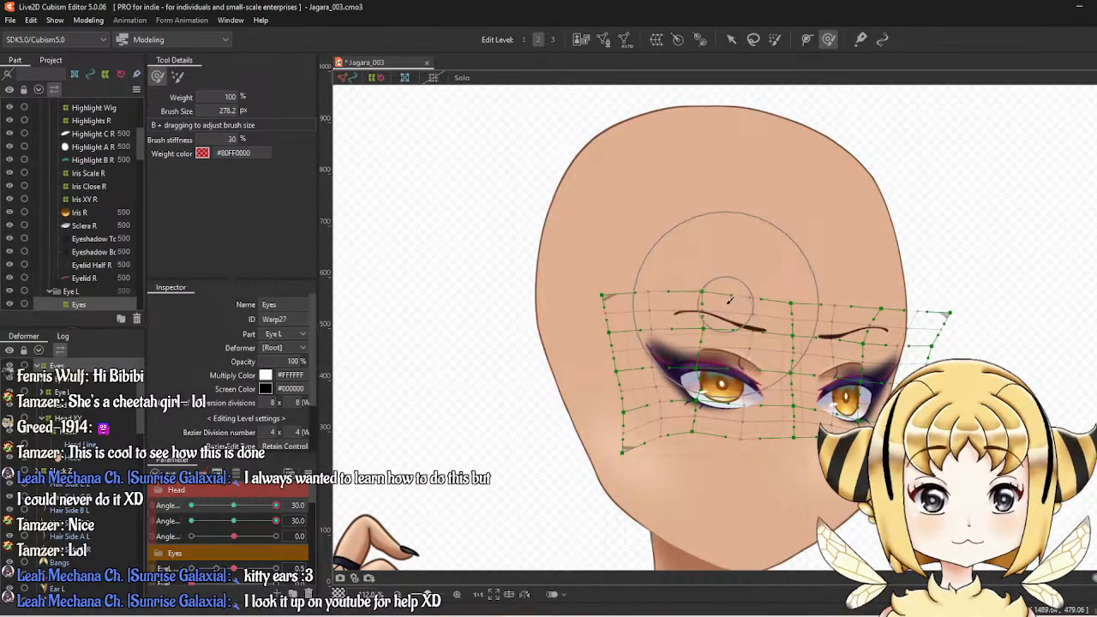
Nudge the mesh's lower edge beneath the nose bridge slightly toward the near side with the deform brush and check it against Angle Y.
click(771, 465)
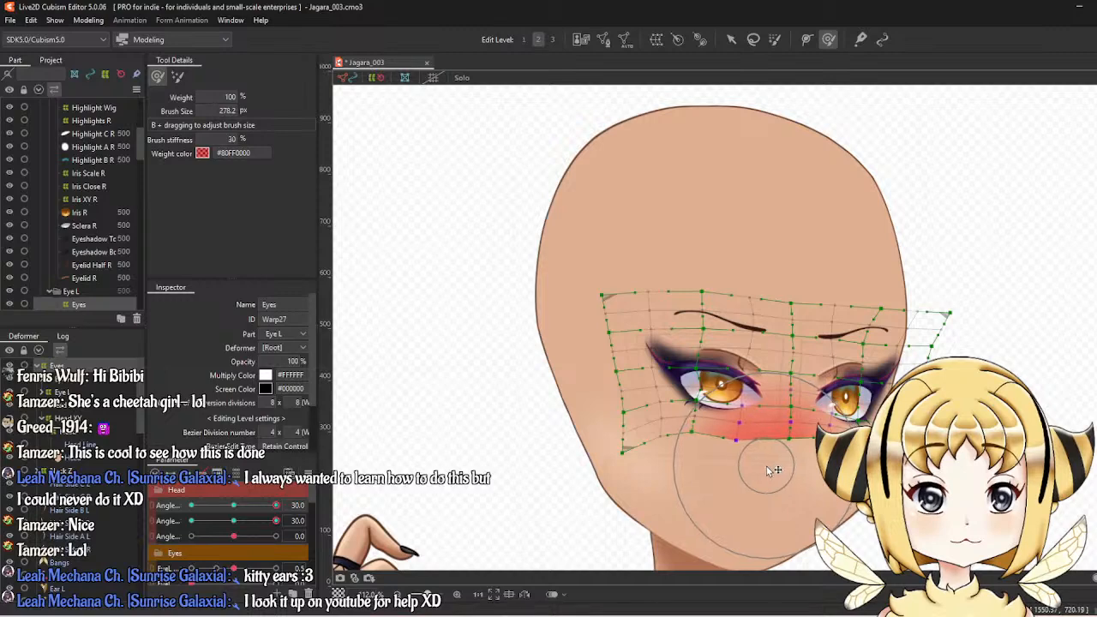
key(Escape)
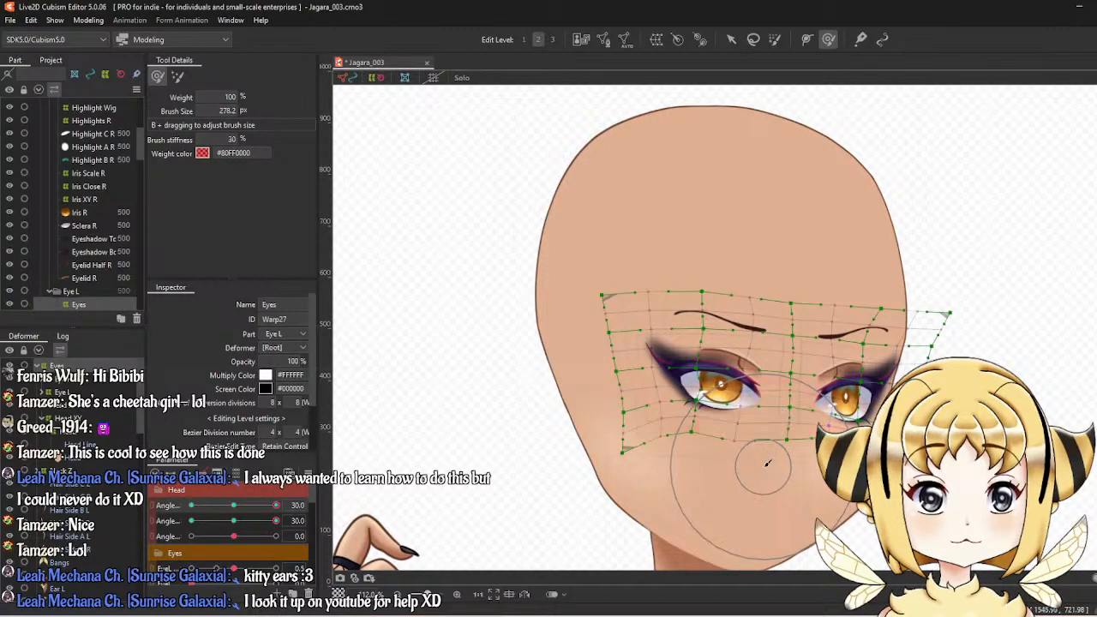
scroll(686, 519, down, 2)
drag(782, 512, 751, 365)
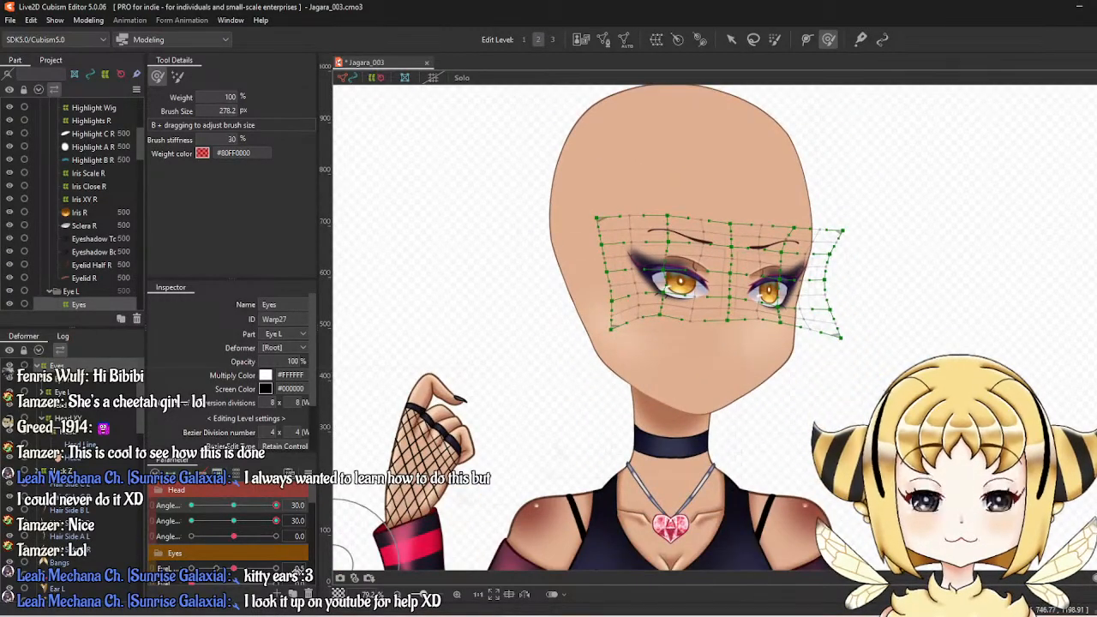
mouse_move(276, 520)
mouse_down()
mouse_move(246, 536)
mouse_move(276, 521)
mouse_up()
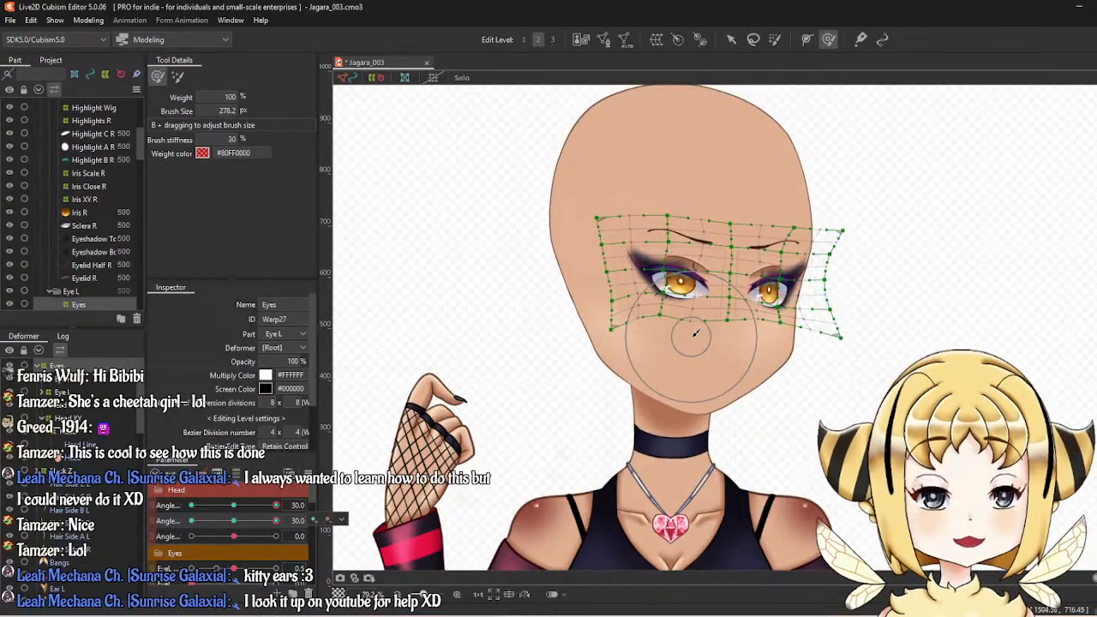
Pull the mesh's lower near corner and far edge slightly outward with the deform brush, adjusting the area beneath the far eye.
scroll(685, 352, up, 2)
mouse_move(629, 400)
mouse_down()
mouse_move(649, 409)
mouse_move(631, 409)
mouse_up()
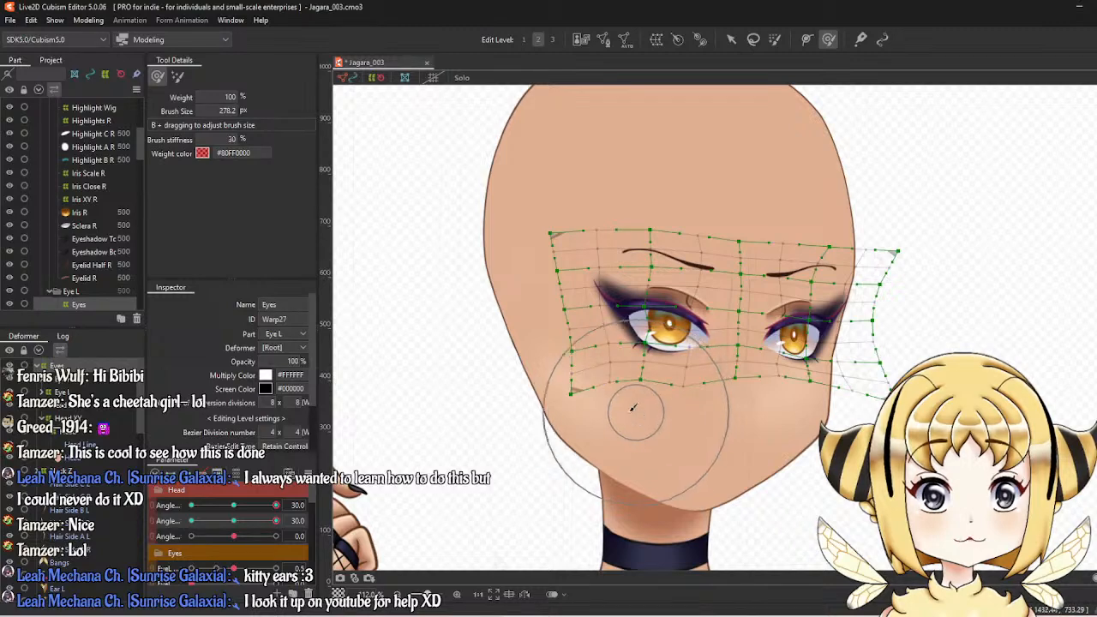
mouse_move(583, 374)
mouse_down()
mouse_move(567, 377)
mouse_move(576, 354)
mouse_move(566, 361)
mouse_up()
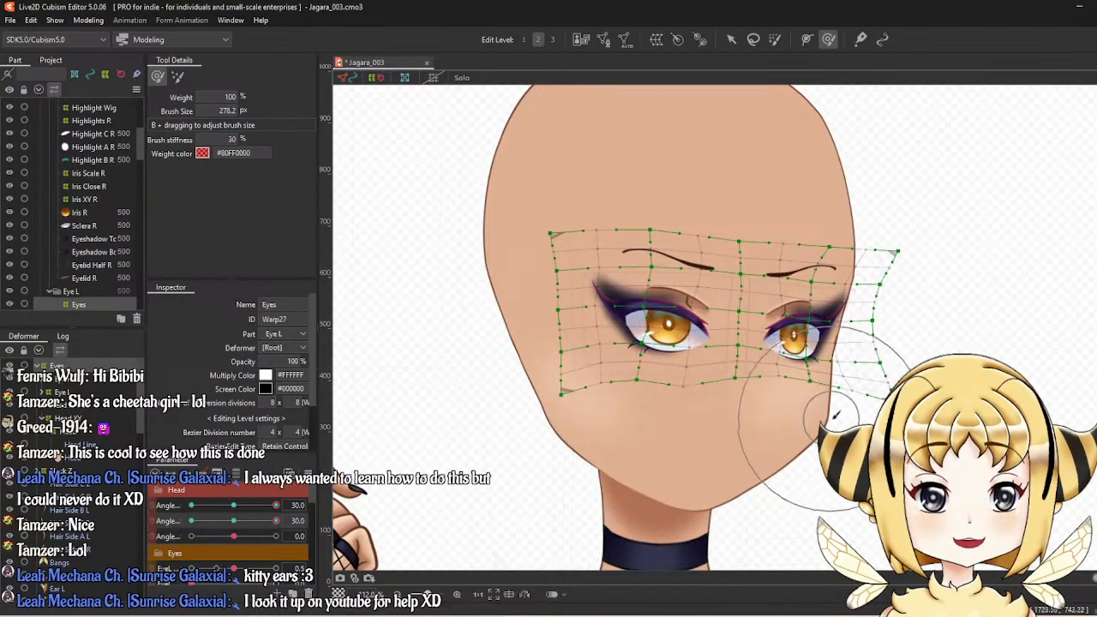
mouse_move(836, 415)
mouse_down()
mouse_move(814, 377)
mouse_move(794, 431)
mouse_move(804, 424)
mouse_up()
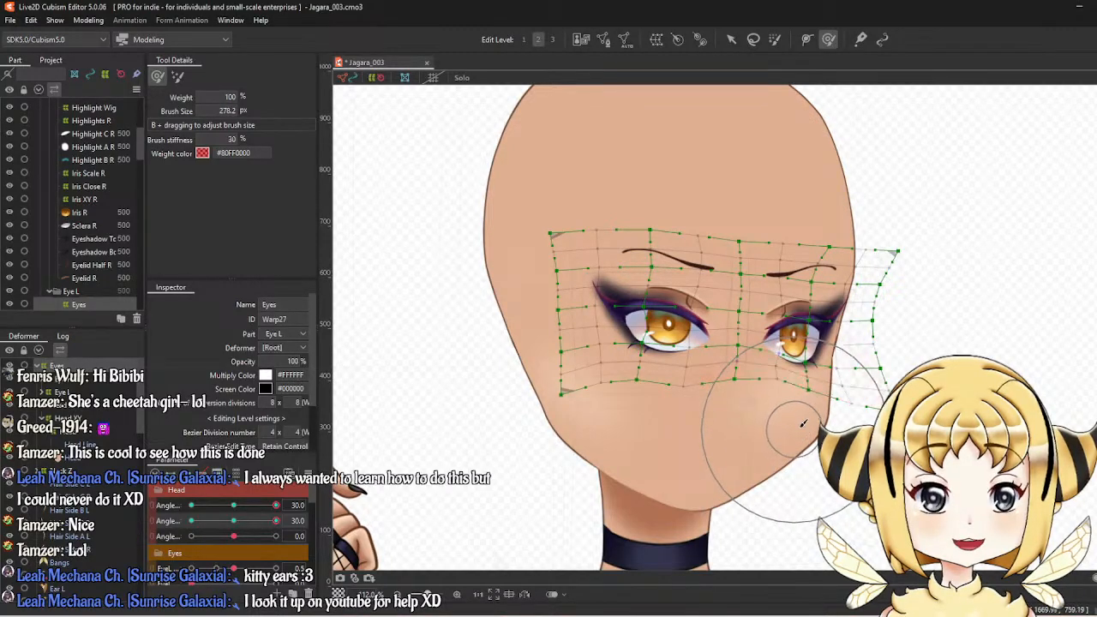
mouse_move(900, 270)
mouse_down()
mouse_move(881, 290)
mouse_move(896, 343)
mouse_up()
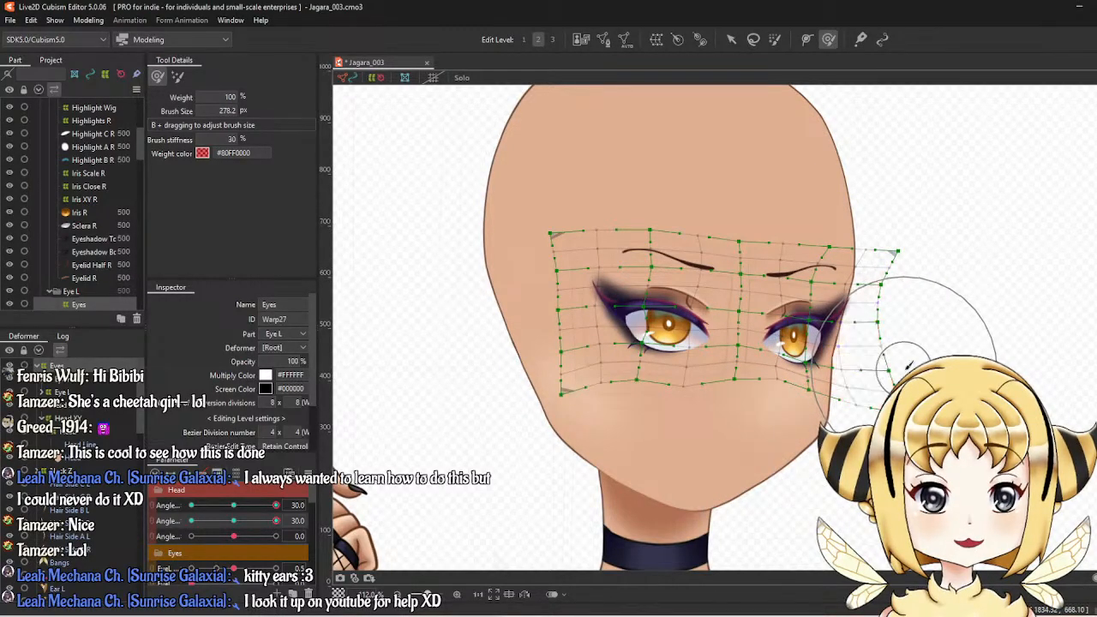
Enlarge the deform brush to 403.3 px and pull the near eye's outer side and the far edge slightly outward.
drag(275, 521, 308, 521)
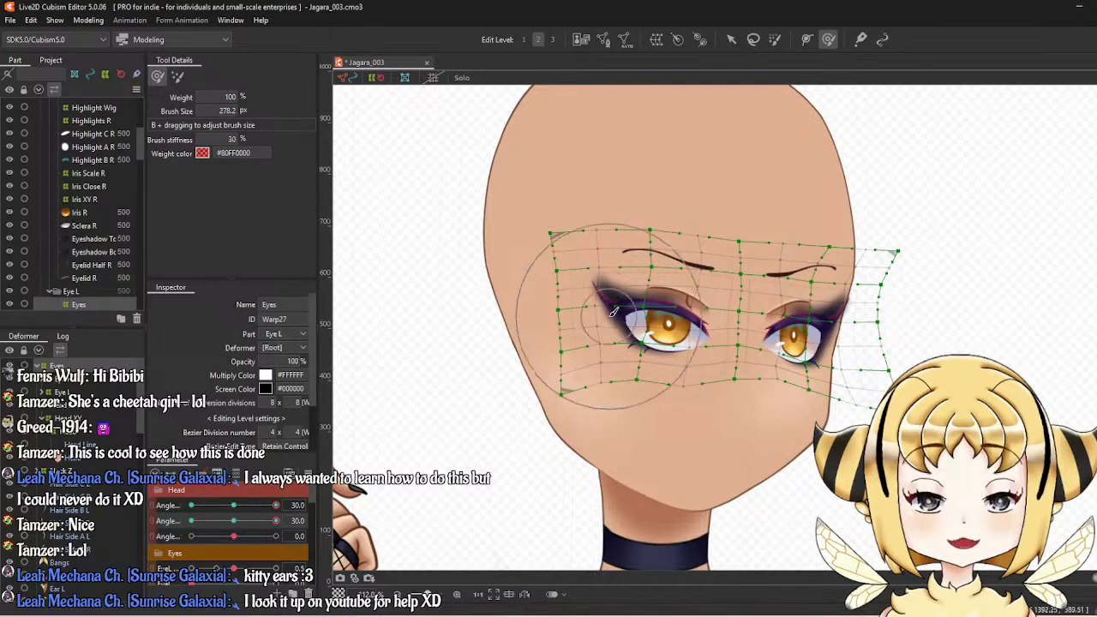
drag(612, 196, 652, 208)
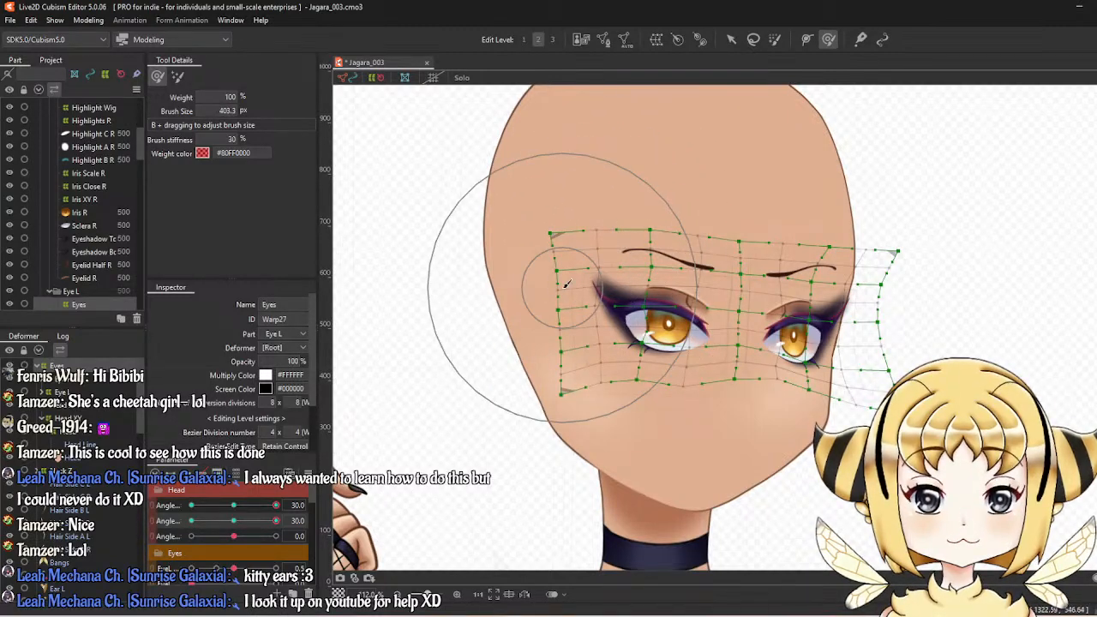
mouse_move(565, 249)
mouse_down()
mouse_move(545, 295)
mouse_move(562, 340)
mouse_move(514, 344)
mouse_up()
mouse_move(934, 344)
mouse_down()
mouse_move(887, 339)
mouse_move(941, 341)
mouse_up()
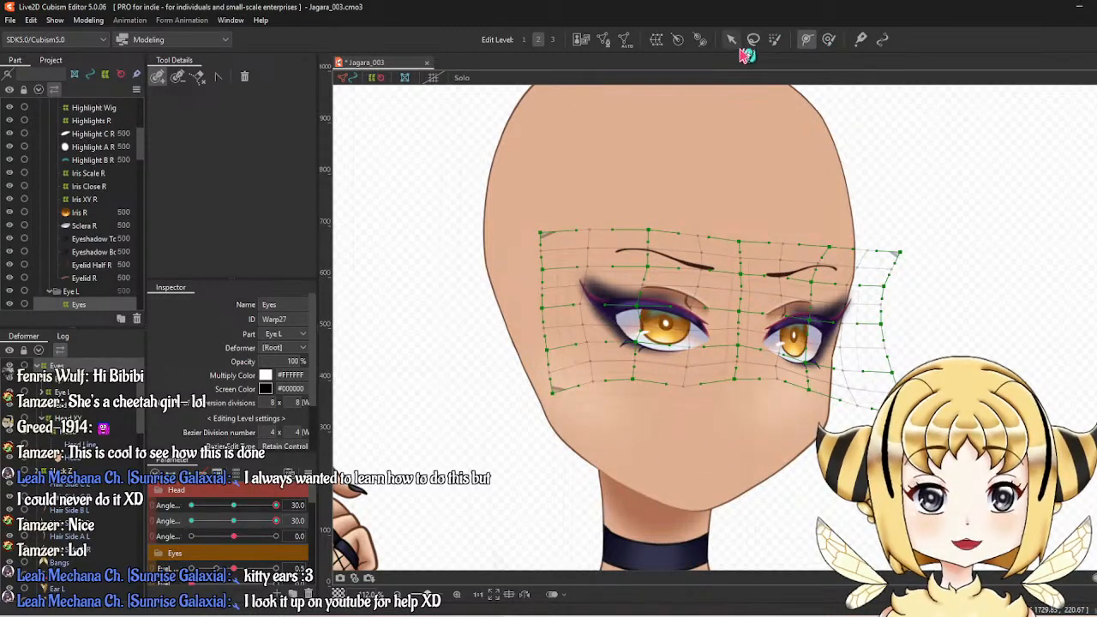
Shift the mesh beneath the far eye slightly toward the near side and adjust the lower far corner using brush selections at 11% weight.
click(774, 38)
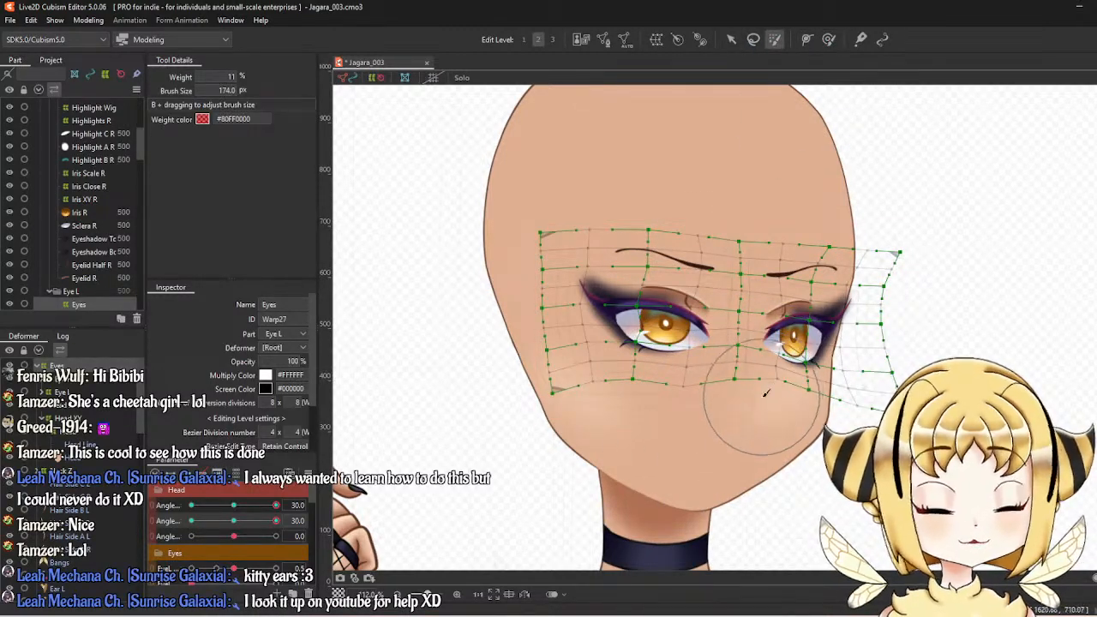
mouse_move(754, 377)
mouse_down()
mouse_move(775, 368)
mouse_move(767, 375)
mouse_move(769, 353)
mouse_up()
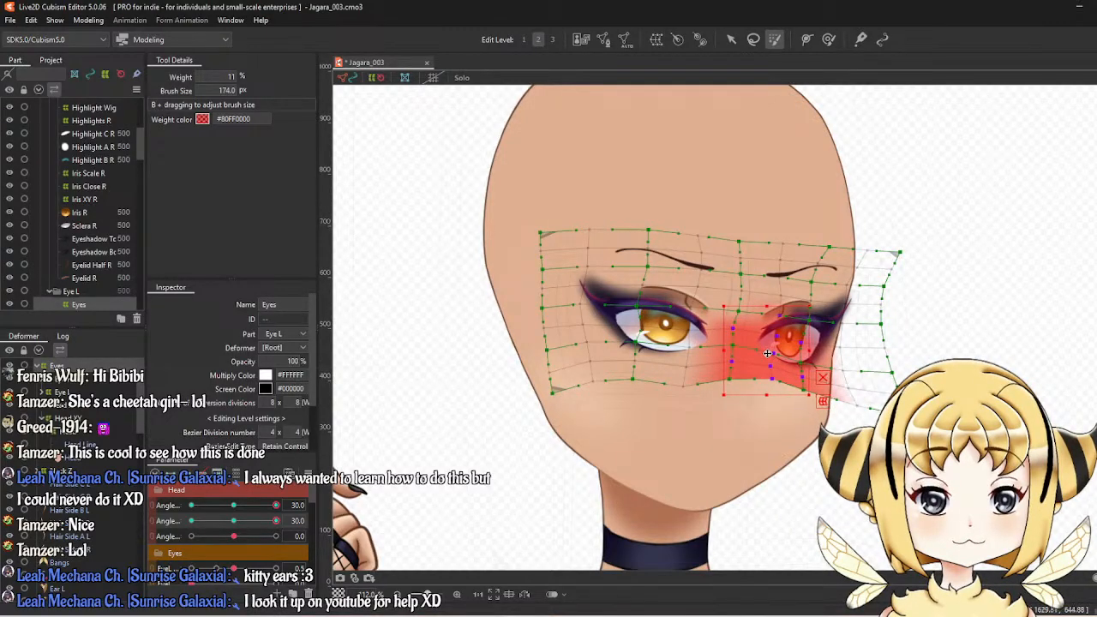
drag(865, 391, 853, 390)
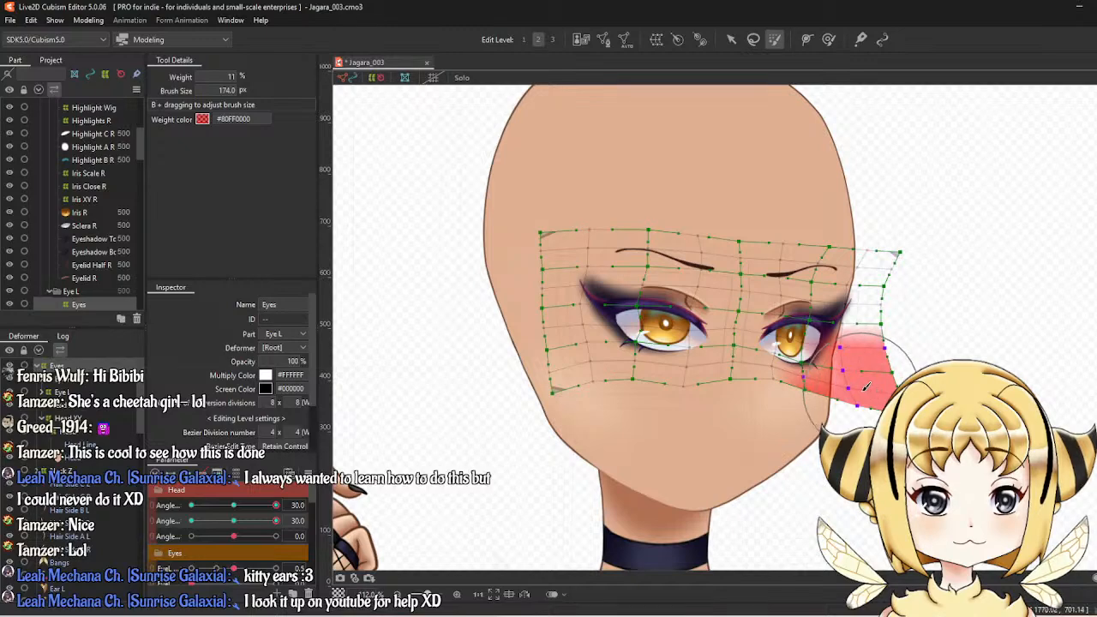
drag(858, 383, 861, 385)
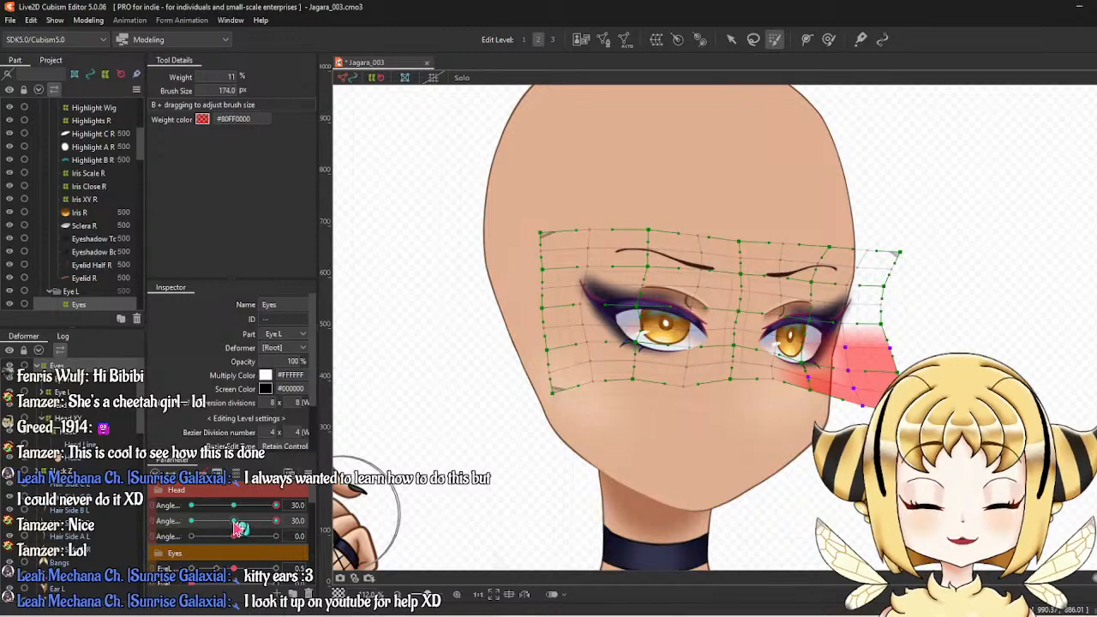
drag(234, 521, 277, 523)
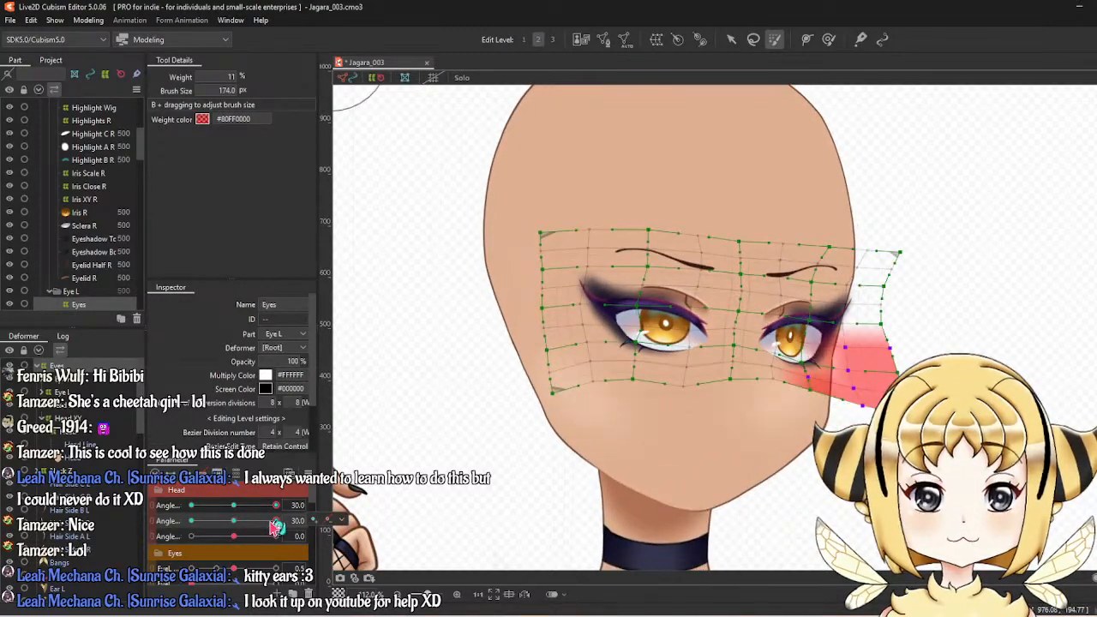
Move the control points through and below the near eye slightly toward the nose with the arrow tool.
click(731, 39)
scroll(750, 300, up, 2)
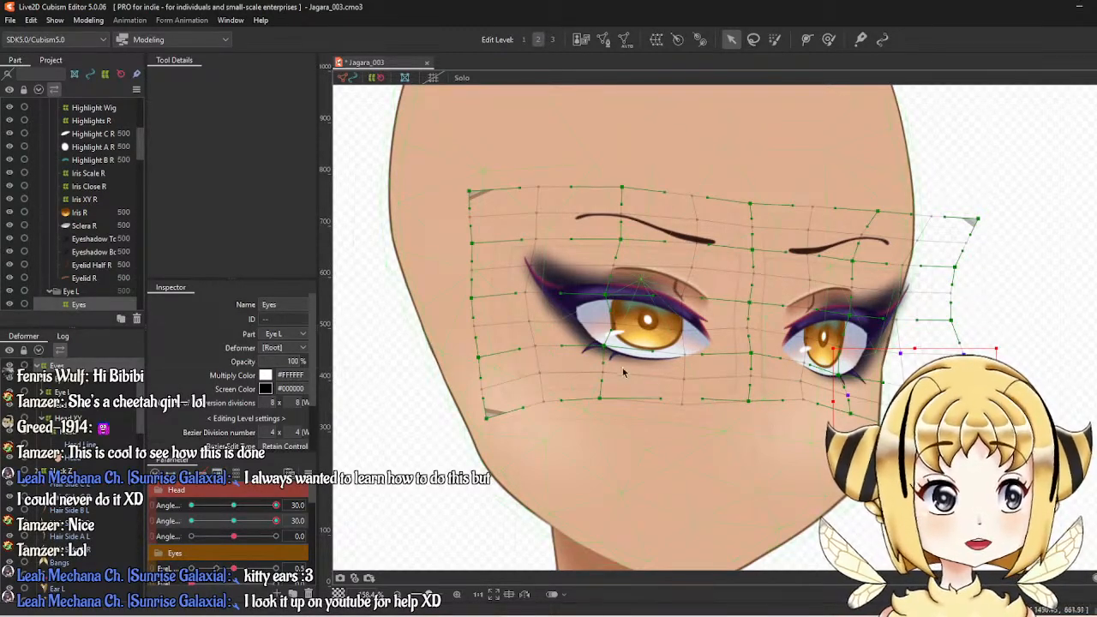
drag(610, 352, 618, 353)
drag(613, 299, 625, 299)
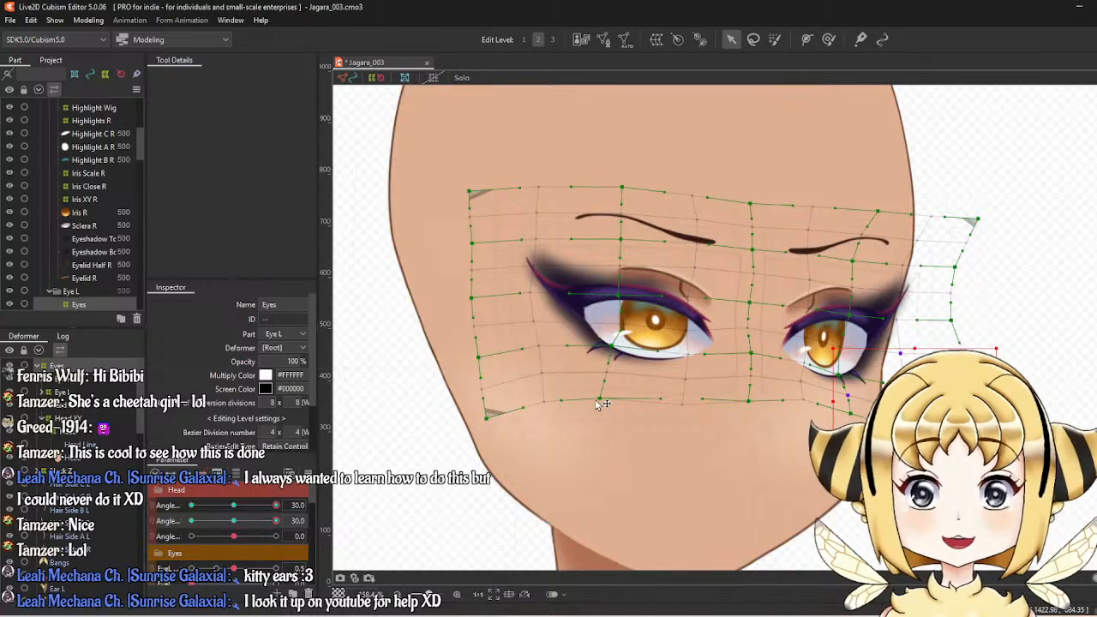
drag(595, 399, 622, 395)
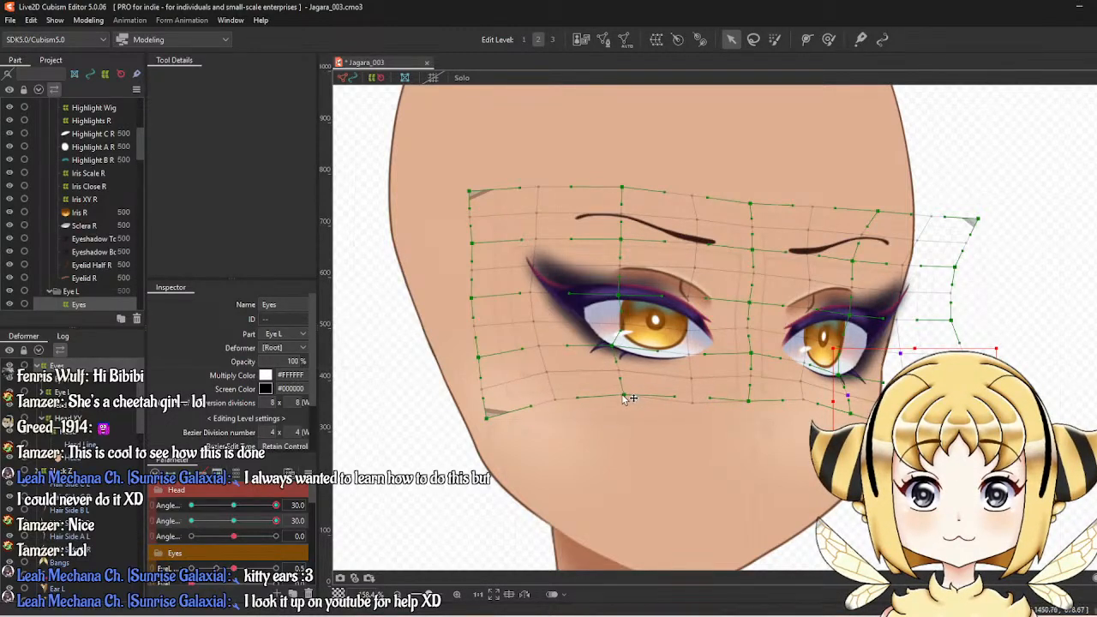
drag(616, 355, 630, 330)
click(631, 327)
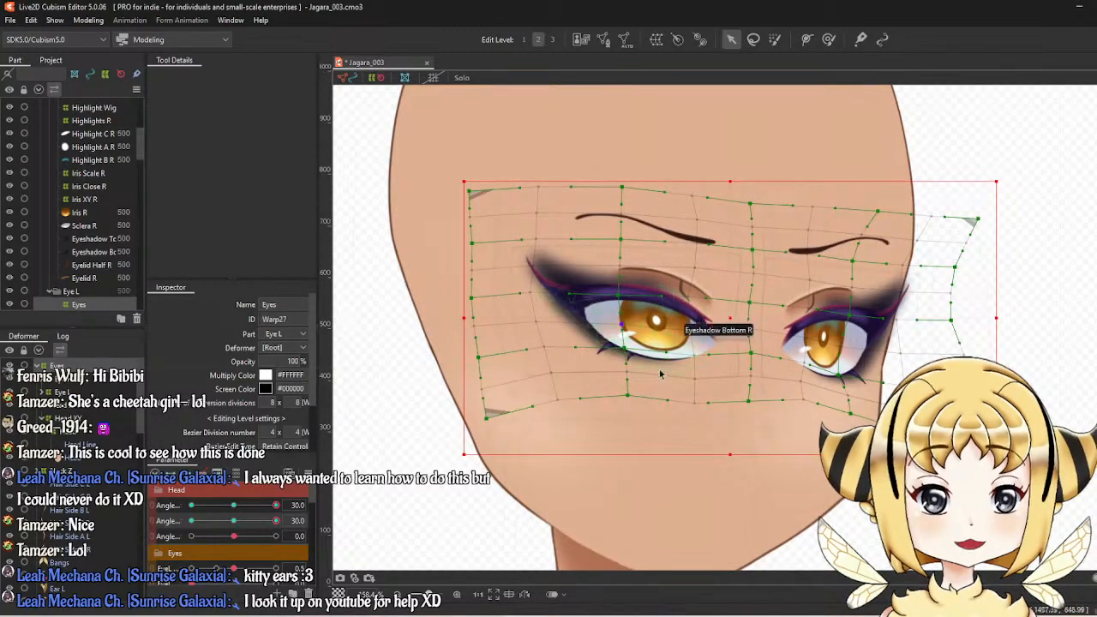
scroll(715, 343, down, 3)
scroll(721, 366, up, 1)
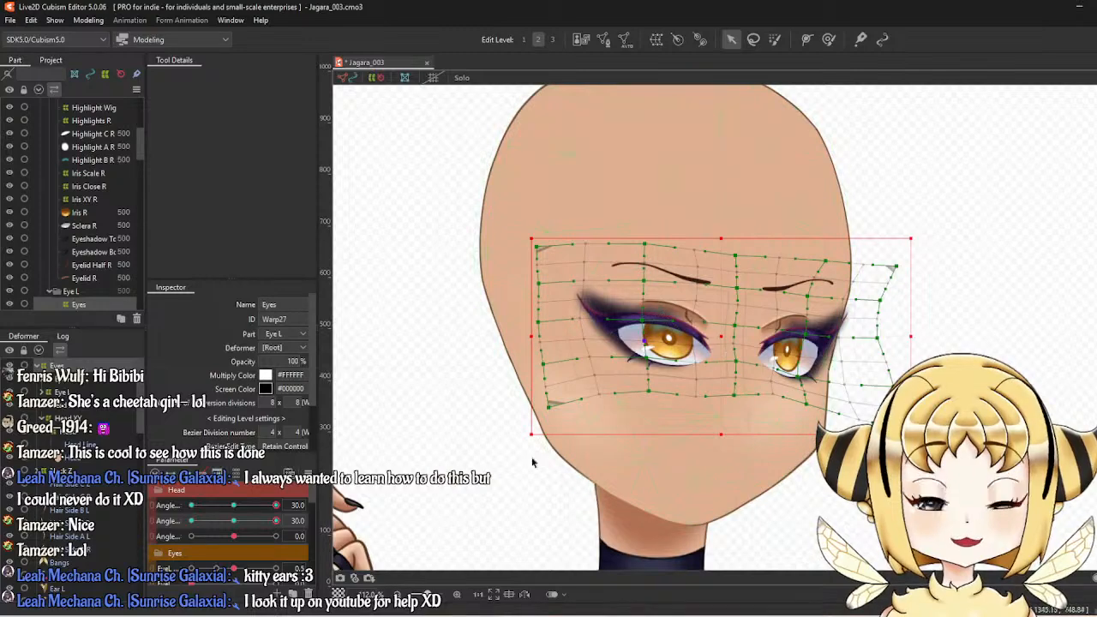
Compare Angle Y 0 with Angle Y 30 and shift the whole Eyes deformer slightly toward the near side.
click(236, 523)
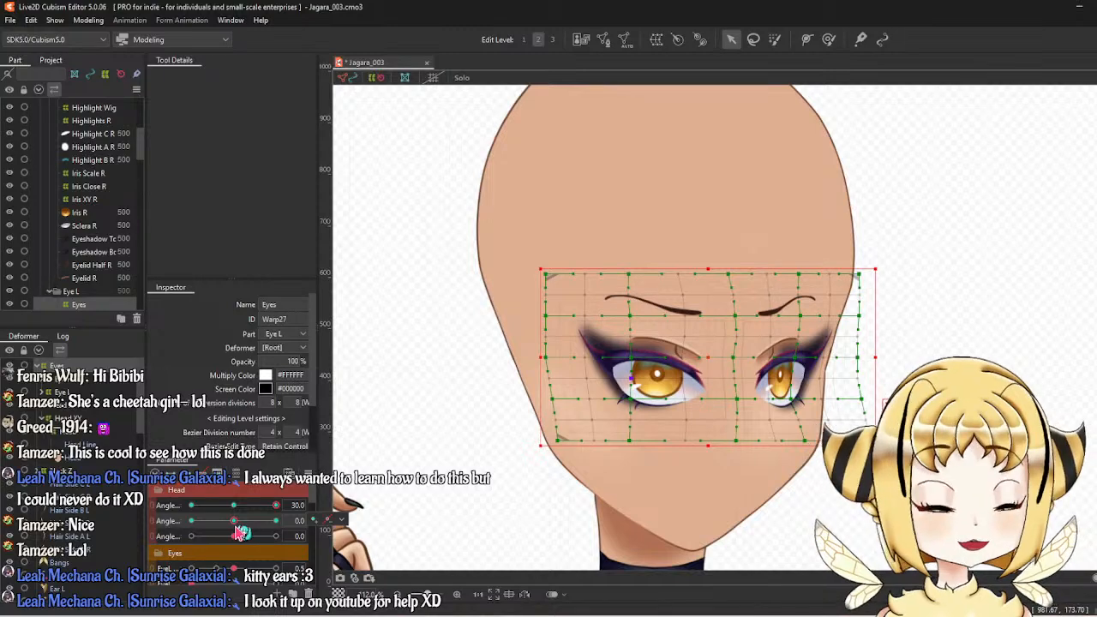
drag(242, 530, 284, 516)
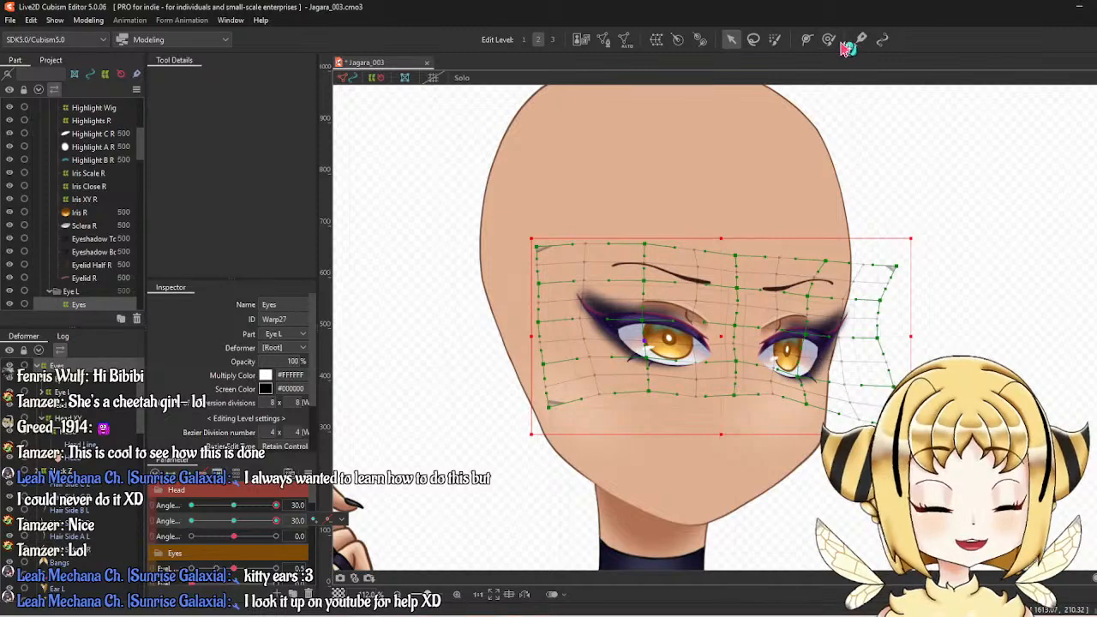
drag(728, 339, 717, 341)
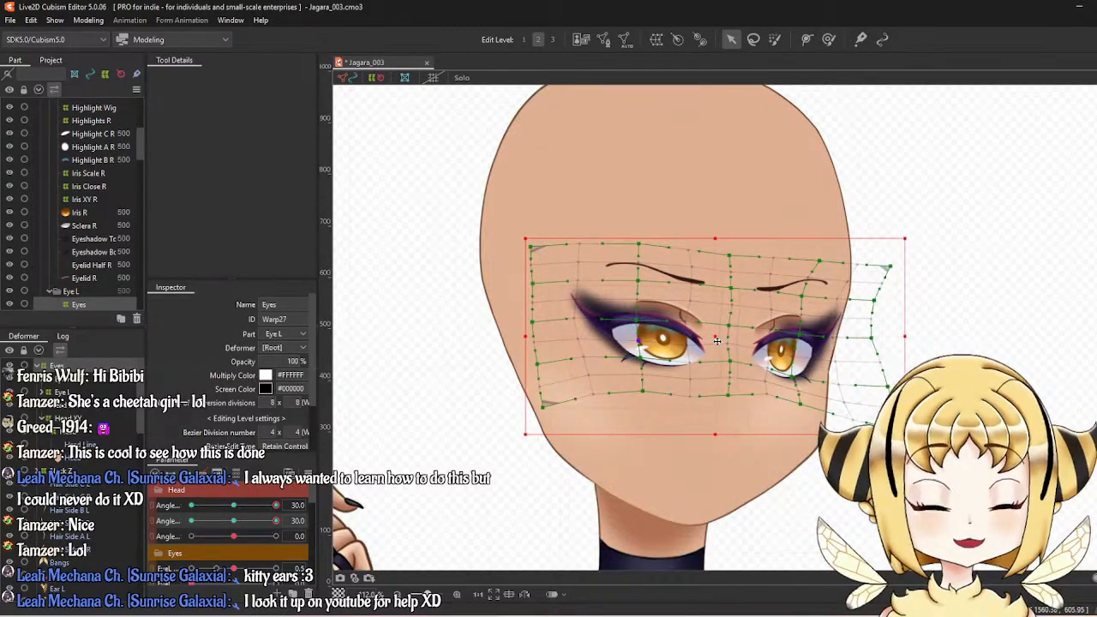
Lower the near eye and brow and pull the far eye slightly down and outward with the deform brush, checking against Angle Y 0.
click(830, 43)
mouse_move(600, 270)
mouse_down()
mouse_move(617, 311)
mouse_move(605, 314)
mouse_up()
mouse_move(630, 411)
mouse_down()
mouse_move(625, 446)
mouse_move(633, 402)
mouse_up()
drag(859, 348, 866, 347)
drag(795, 370, 801, 480)
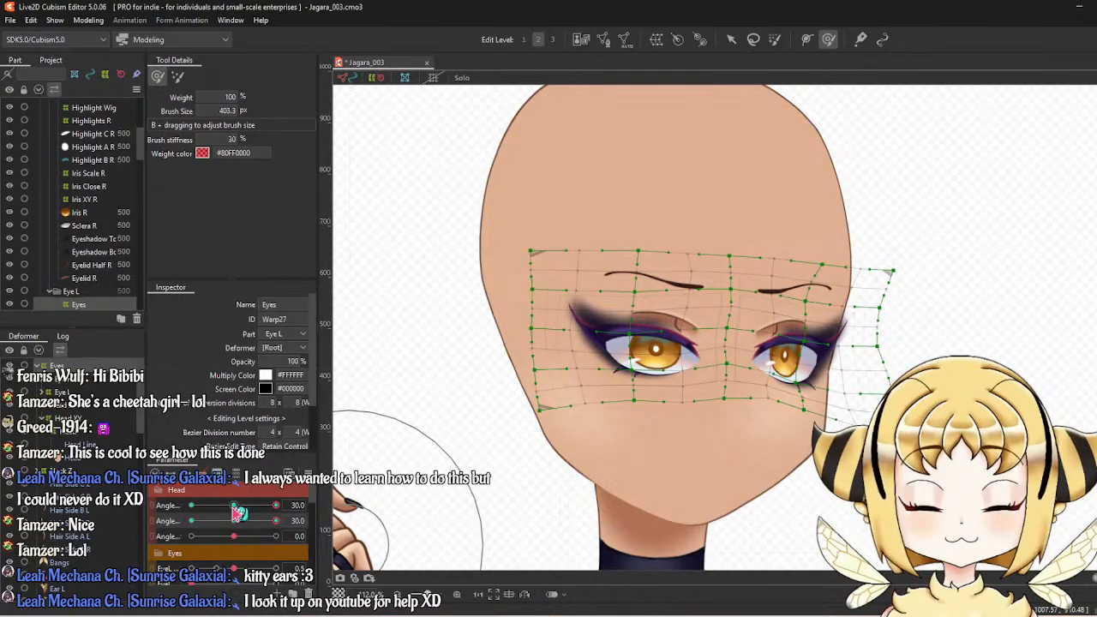
drag(246, 527, 279, 522)
right_click(345, 515)
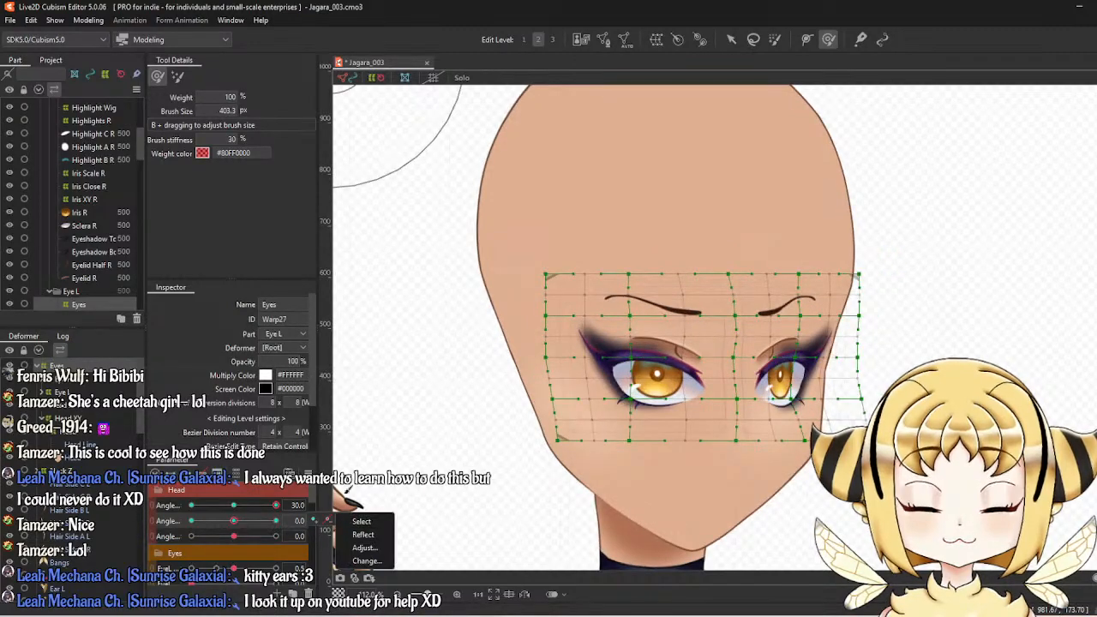
click(275, 521)
Pull the mesh below the near eye downward with the deform brush and lower the central control point between the eyes.
scroll(480, 445, up, 2)
scroll(600, 480, up, 3)
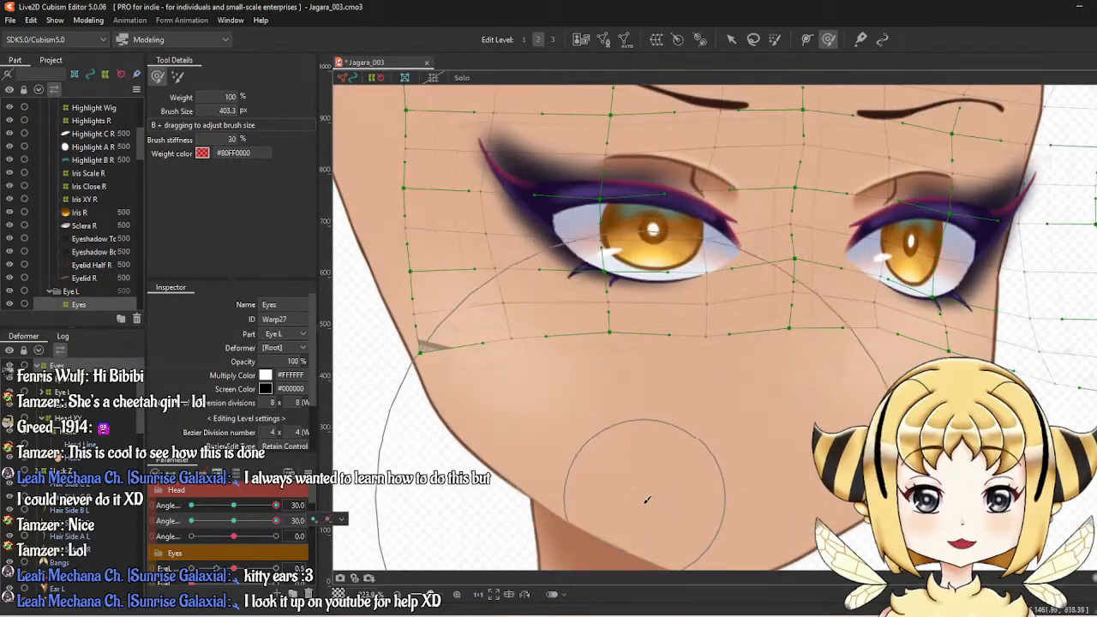
mouse_move(647, 499)
mouse_down()
mouse_move(632, 516)
mouse_move(635, 544)
mouse_up()
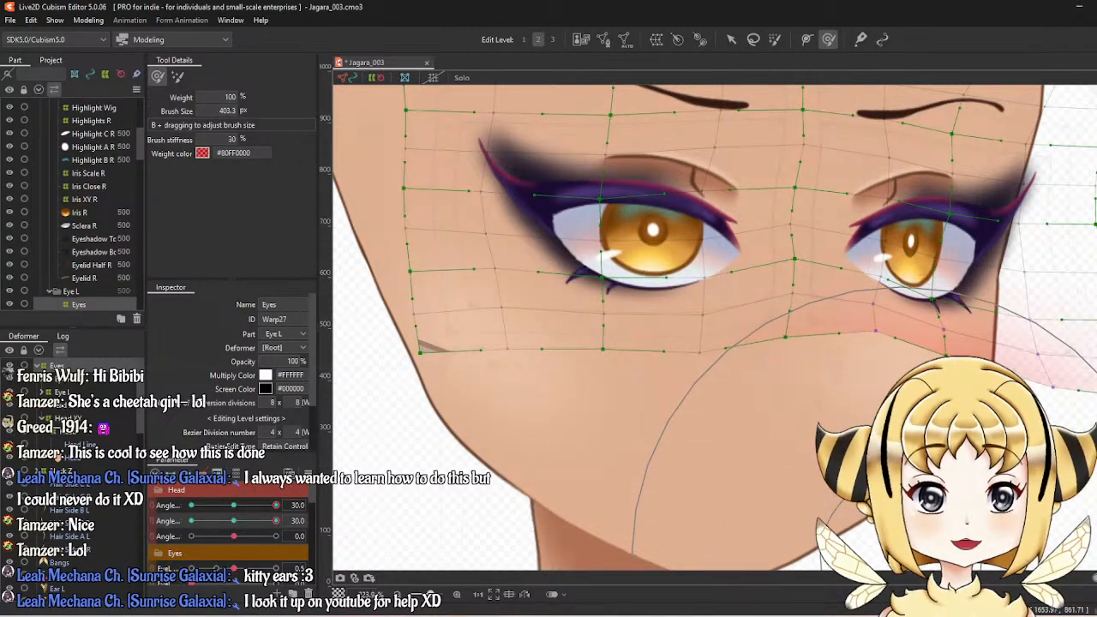
drag(848, 496, 788, 511)
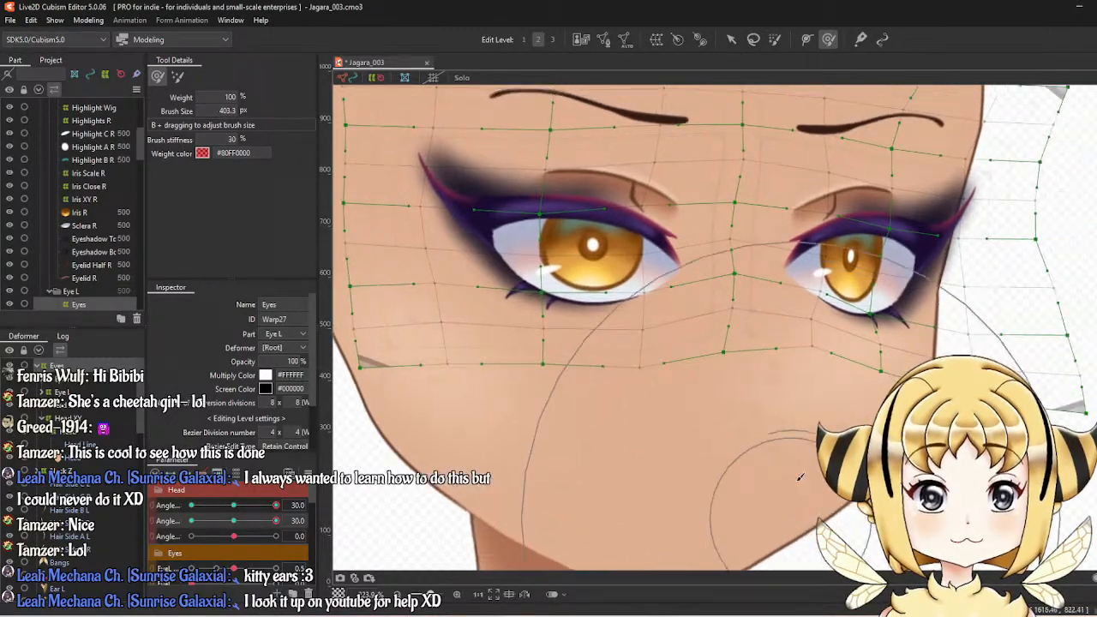
click(737, 41)
drag(735, 244, 734, 288)
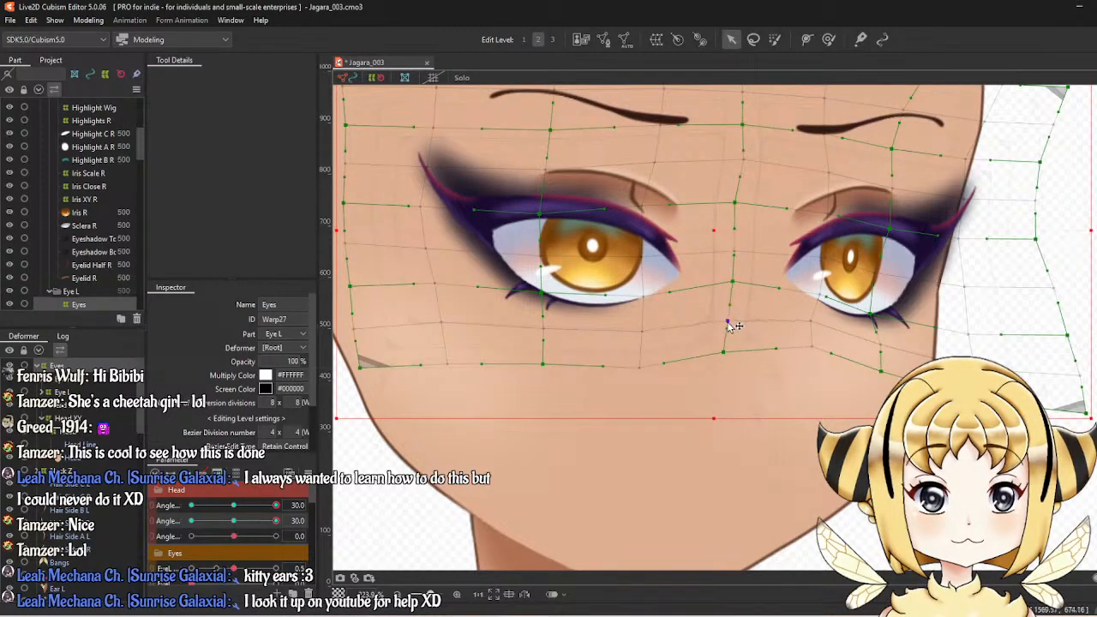
Adjust the mesh points around the far eye's upper lid and outer corner, then check the eyes against Angle Y.
scroll(739, 276, down, 2)
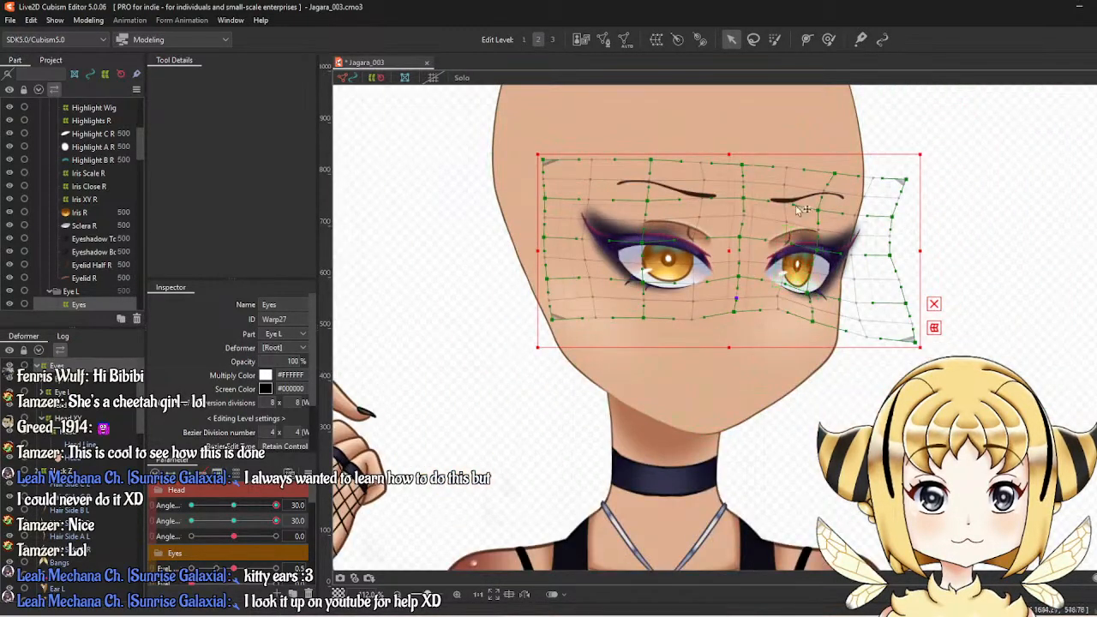
drag(809, 199, 812, 236)
scroll(878, 290, up, 4)
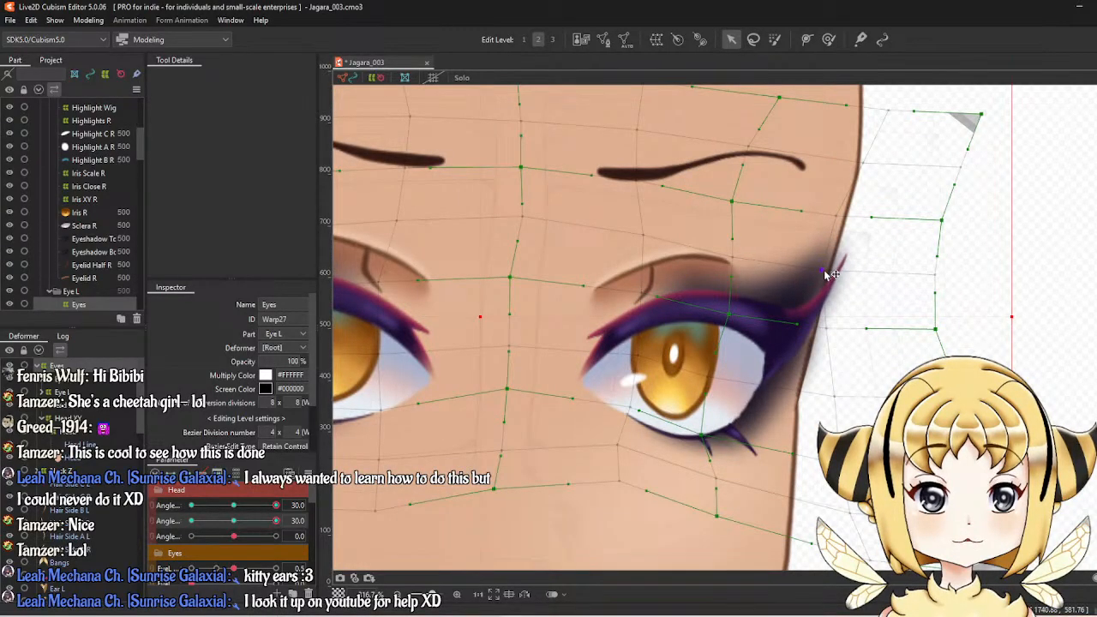
drag(830, 332, 822, 331)
mouse_move(731, 318)
mouse_down()
mouse_move(713, 318)
mouse_move(717, 307)
mouse_up()
scroll(716, 306, down, 4)
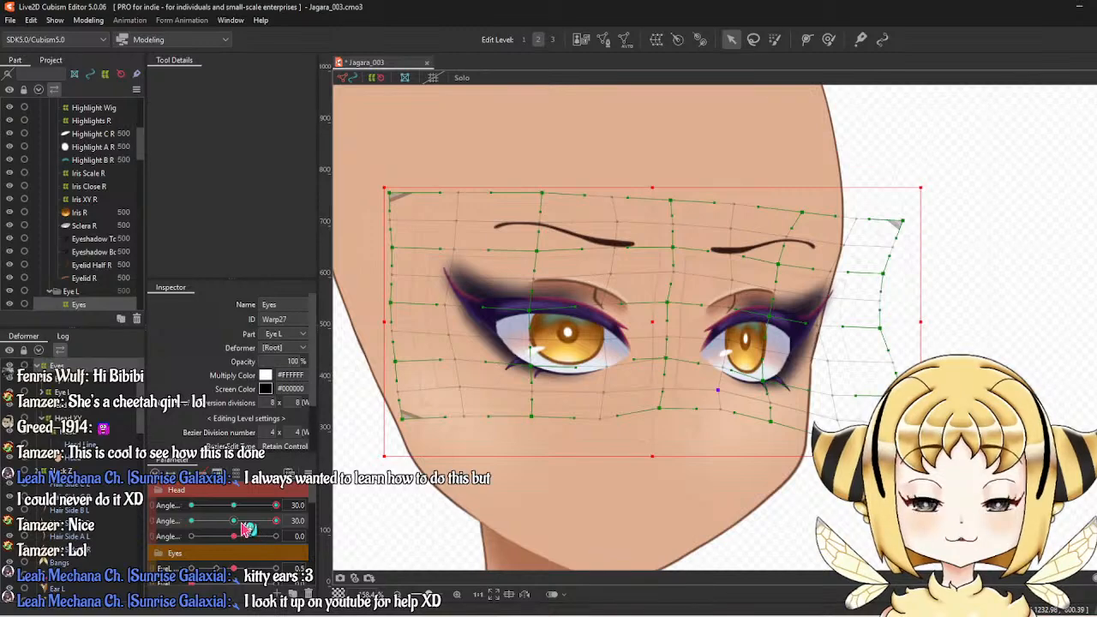
mouse_move(279, 527)
mouse_down()
mouse_move(261, 529)
mouse_move(292, 532)
mouse_up()
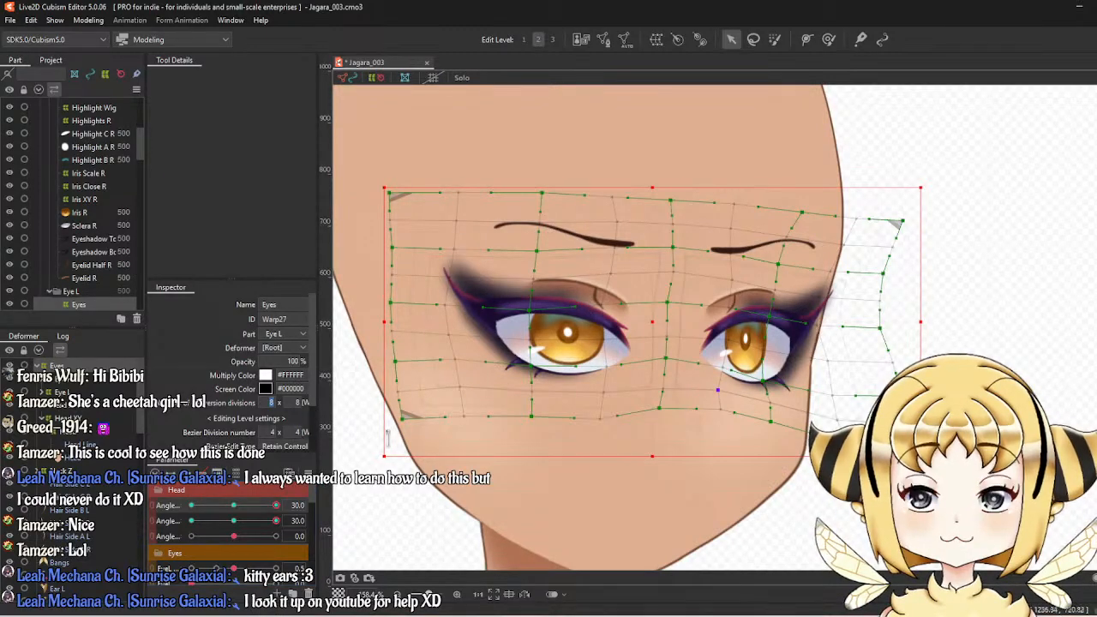
Set the Eyes warp deformer's conversion divisions to 9 x 9.
click(297, 402)
text(9)
key(Return)
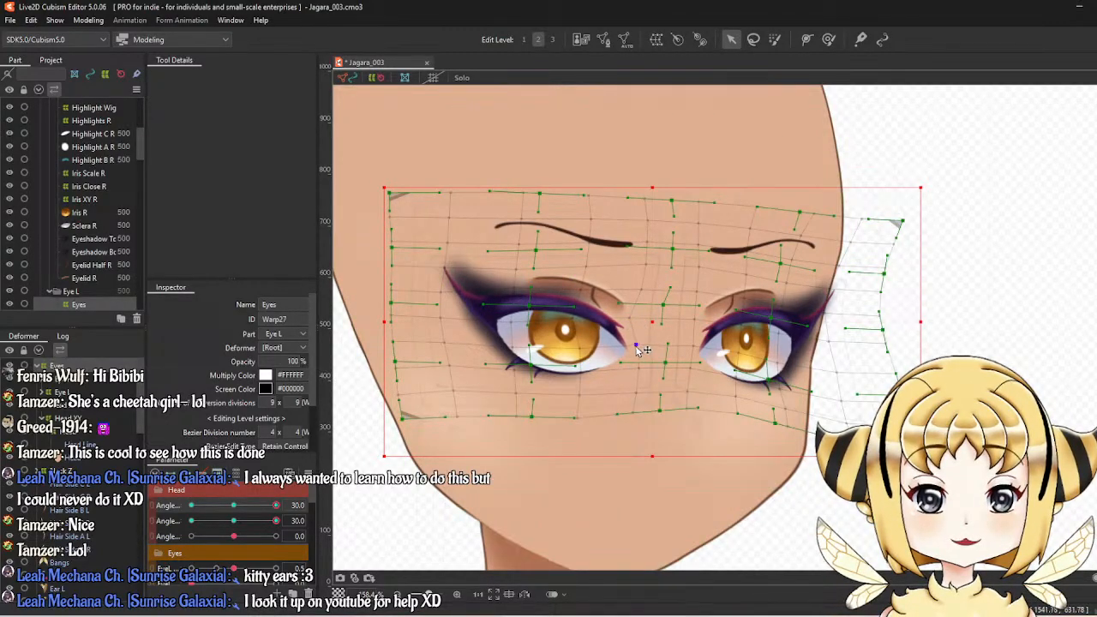
Check the shape of both eyes by varying Angle Y at the Angle X 30 turn.
click(575, 371)
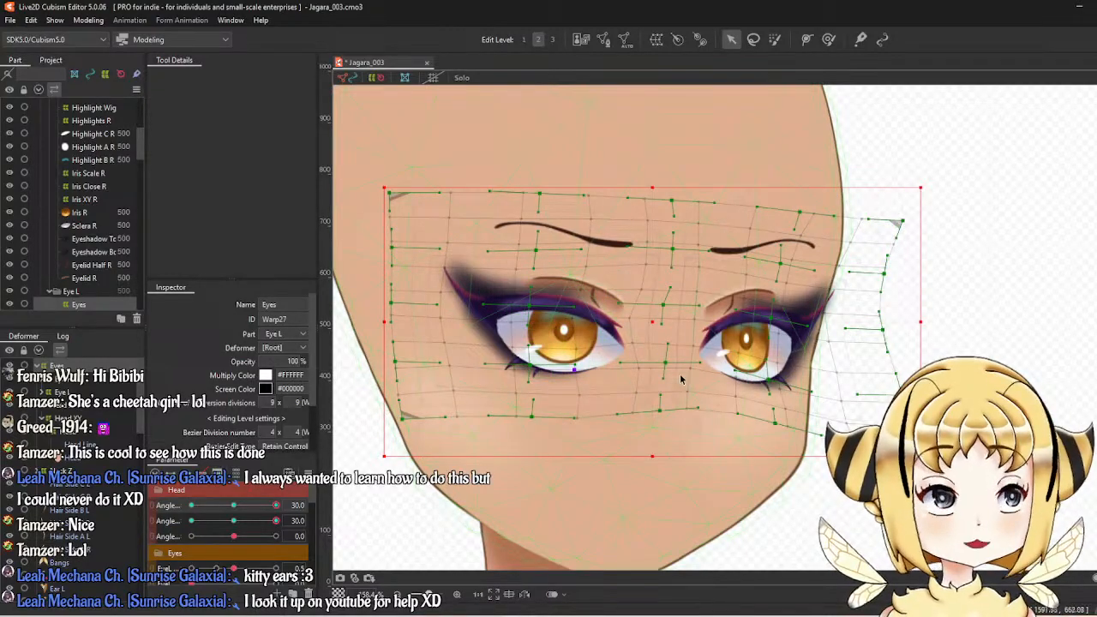
scroll(565, 391, down, 3)
scroll(660, 233, up, 3)
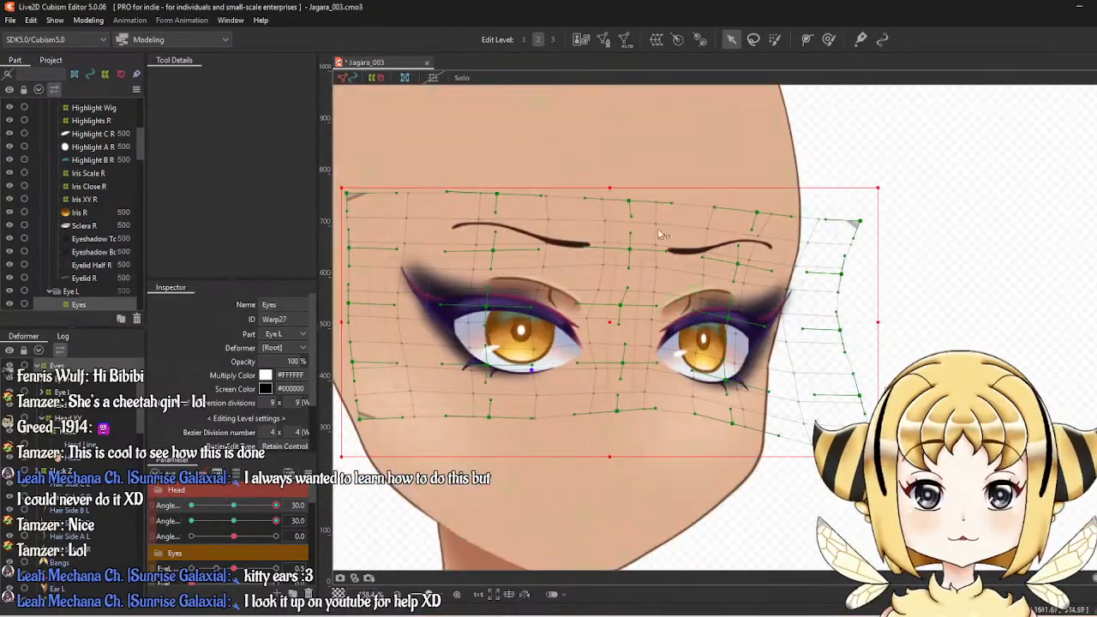
scroll(766, 246, down, 3)
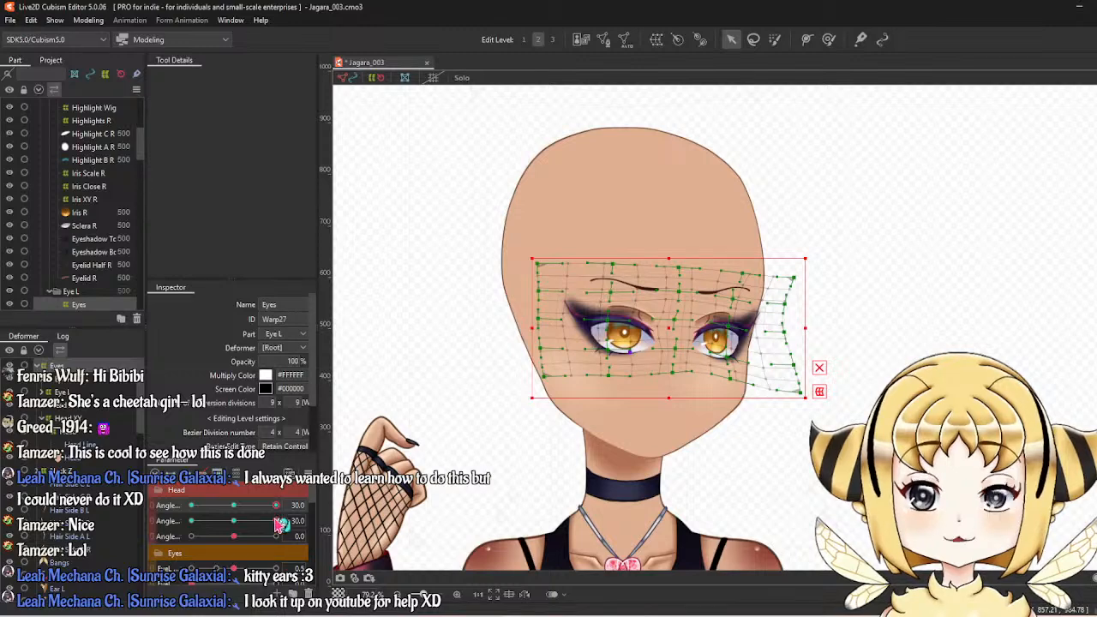
drag(280, 525, 331, 539)
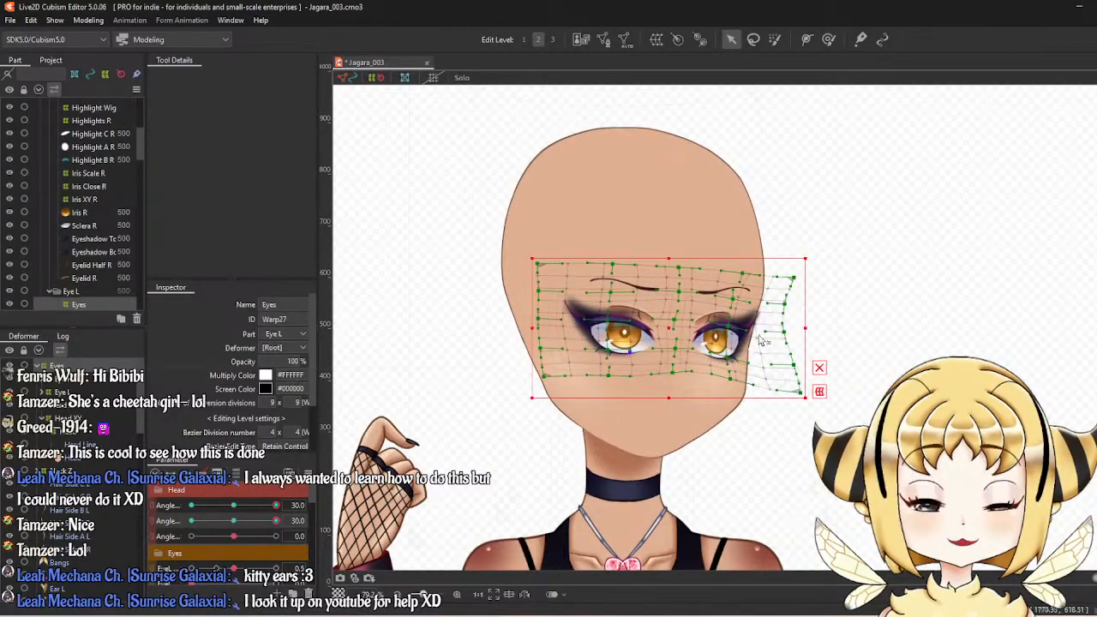
Shift the central control points between the eyes and below them toward the far eye, then check the change against Angle Y.
scroll(724, 340, up, 4)
drag(590, 301, 604, 312)
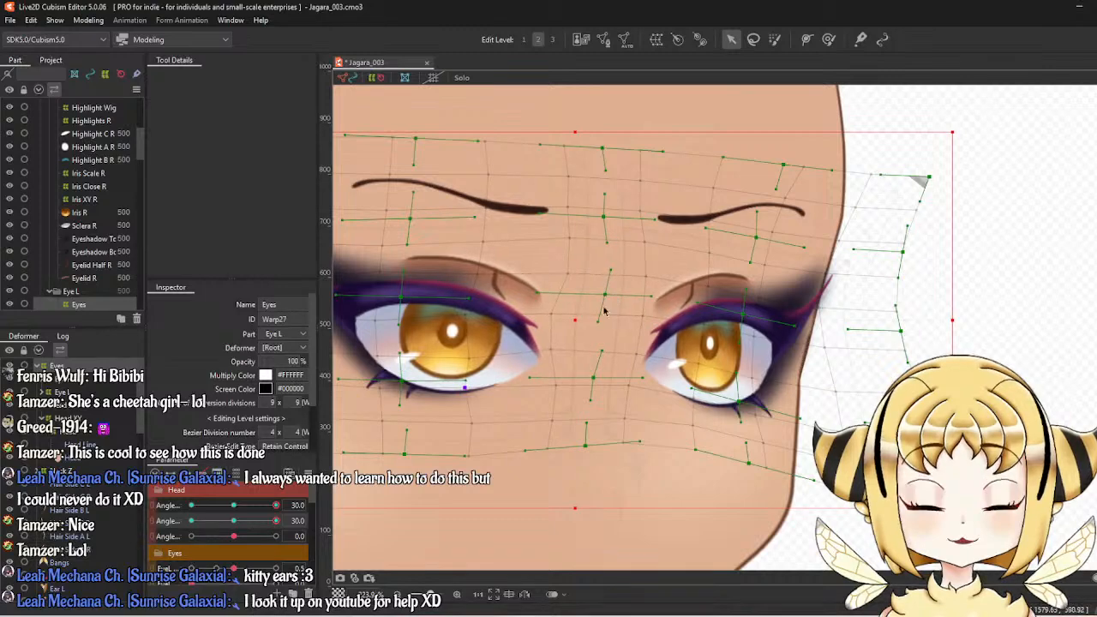
drag(597, 381, 610, 380)
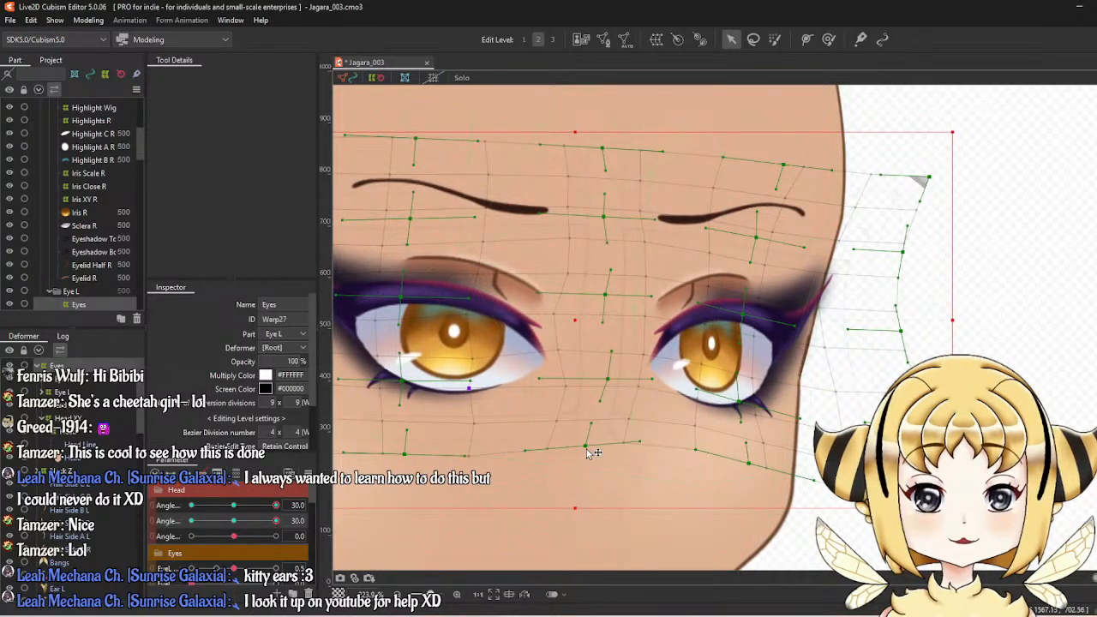
drag(587, 453, 613, 456)
drag(279, 524, 345, 523)
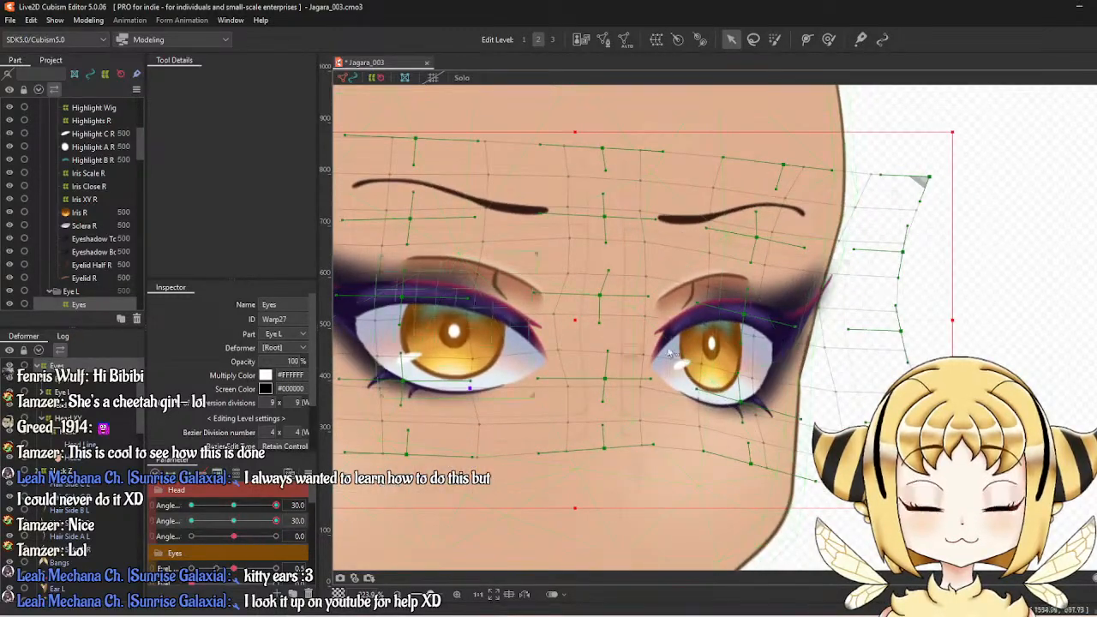
Pull the mesh's outer edge beyond the far eye inward with the deform brush at its upper and lower corners.
scroll(762, 322, down, 3)
click(828, 39)
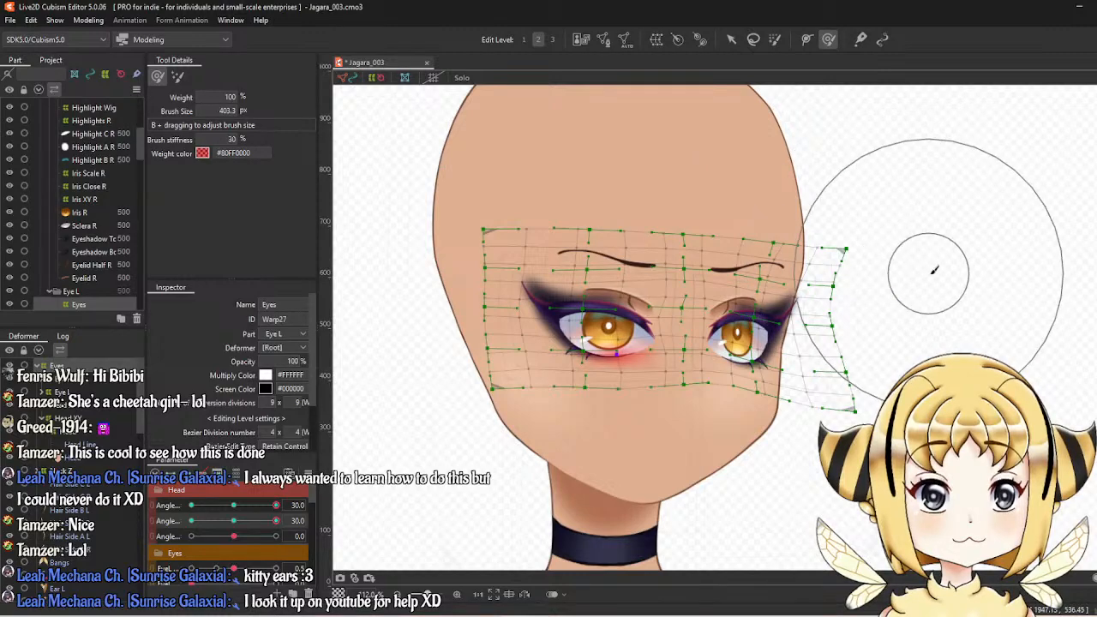
mouse_move(943, 269)
mouse_down()
mouse_move(938, 311)
mouse_move(922, 306)
mouse_move(901, 245)
mouse_up()
drag(945, 411, 892, 403)
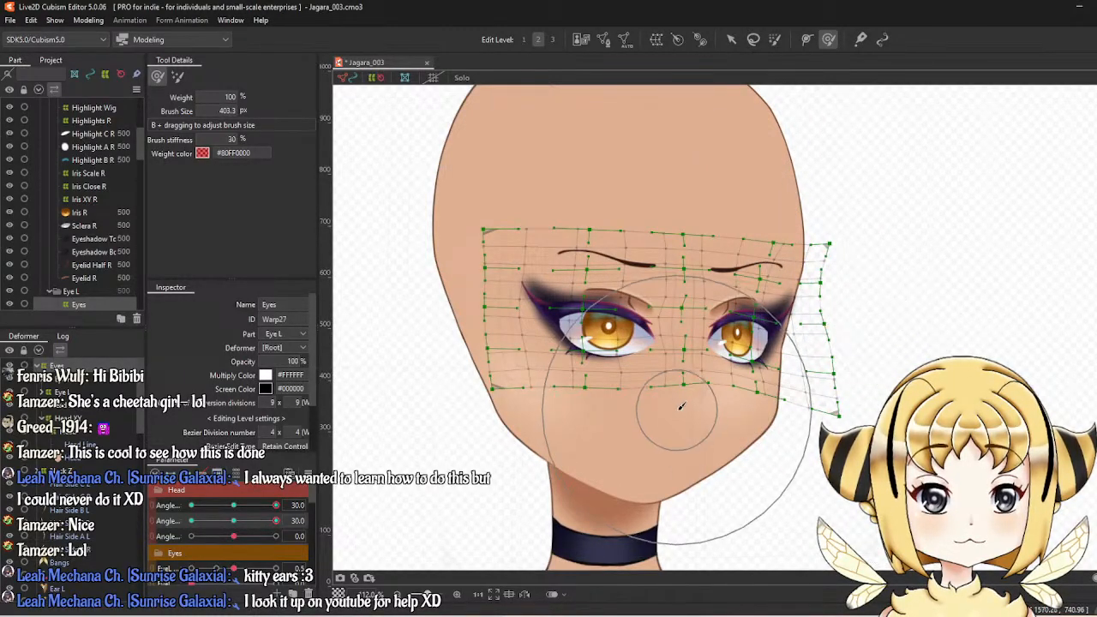
Select the near-eye half of the mesh with brush selection, nudge it slightly, and check it against Angle Y.
click(774, 39)
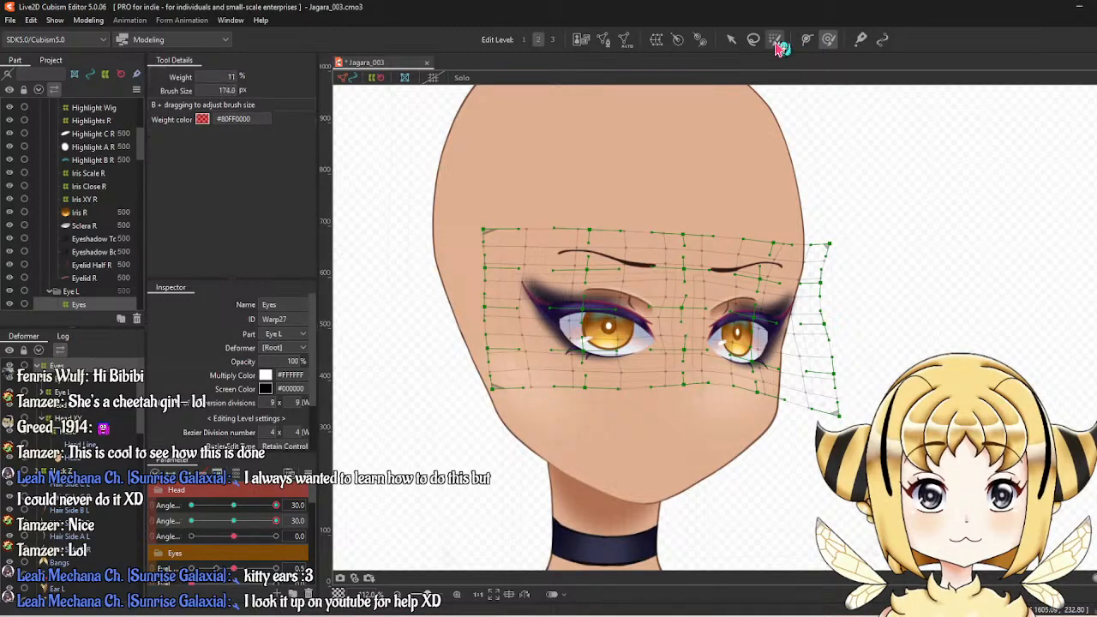
mouse_move(505, 240)
mouse_down()
mouse_move(514, 360)
mouse_move(526, 377)
mouse_move(557, 282)
mouse_move(591, 377)
mouse_move(651, 300)
mouse_move(621, 240)
mouse_move(632, 382)
mouse_move(625, 403)
mouse_move(609, 407)
mouse_up()
drag(575, 308, 574, 316)
mouse_move(276, 521)
mouse_down()
mouse_move(213, 526)
mouse_move(312, 521)
mouse_move(216, 533)
mouse_move(269, 531)
mouse_move(200, 550)
mouse_move(296, 523)
mouse_up()
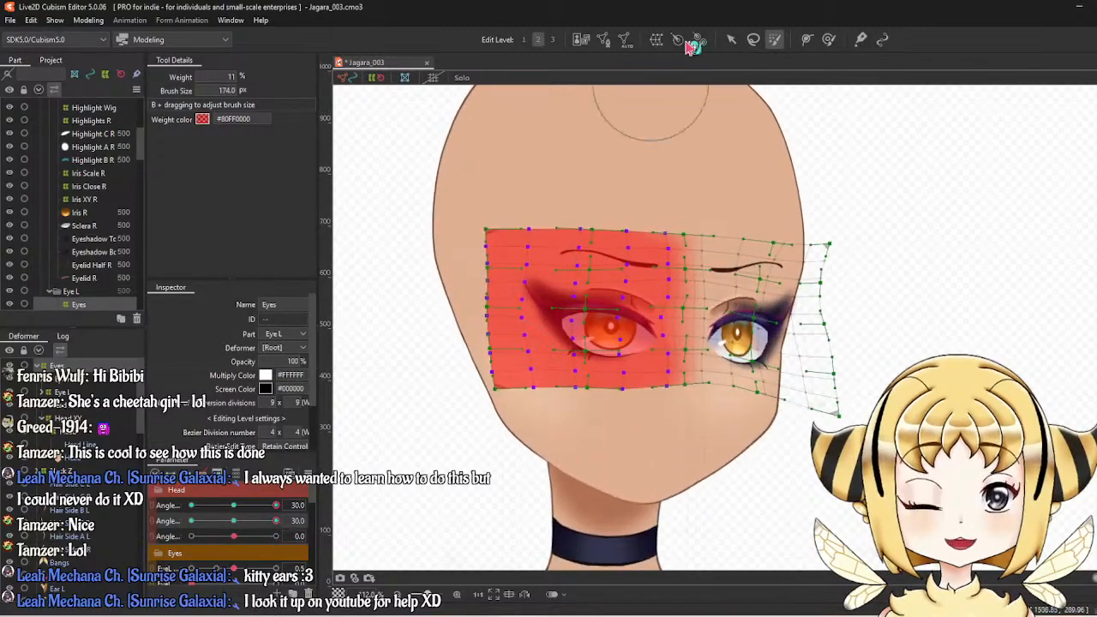
Push the mesh's outer edge beside the near eye inward with the deform brush, then check it against Angle Y.
click(827, 40)
drag(478, 197, 483, 224)
mouse_move(463, 247)
mouse_down()
mouse_move(476, 255)
mouse_move(458, 288)
mouse_move(466, 294)
mouse_up()
mouse_move(272, 527)
mouse_down()
mouse_move(240, 531)
mouse_move(224, 549)
mouse_move(246, 525)
mouse_move(275, 520)
mouse_up()
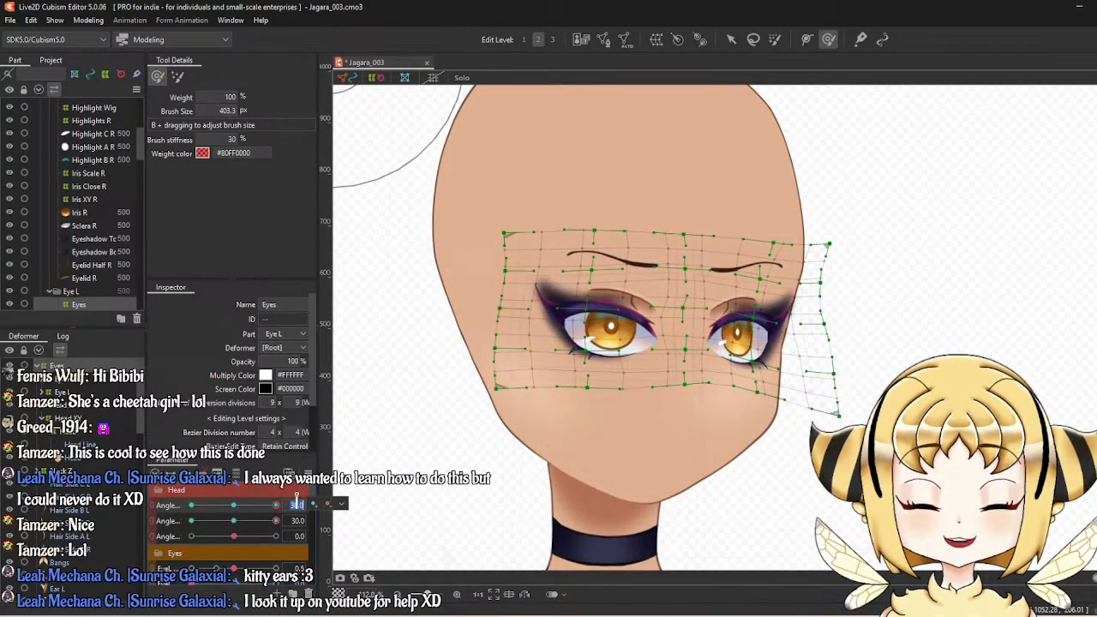
click(341, 504)
click(360, 525)
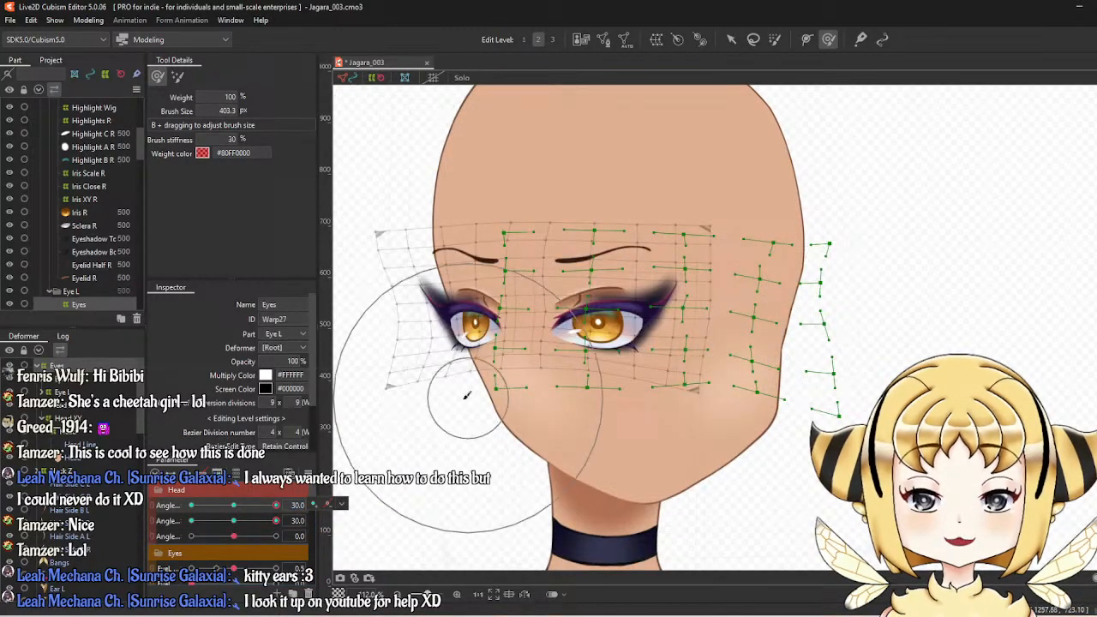
key(ctrl+z)
Reflect the Eyes warp deformer's motion horizontally from Angle X 30 to the opposite turn.
right_click(315, 494)
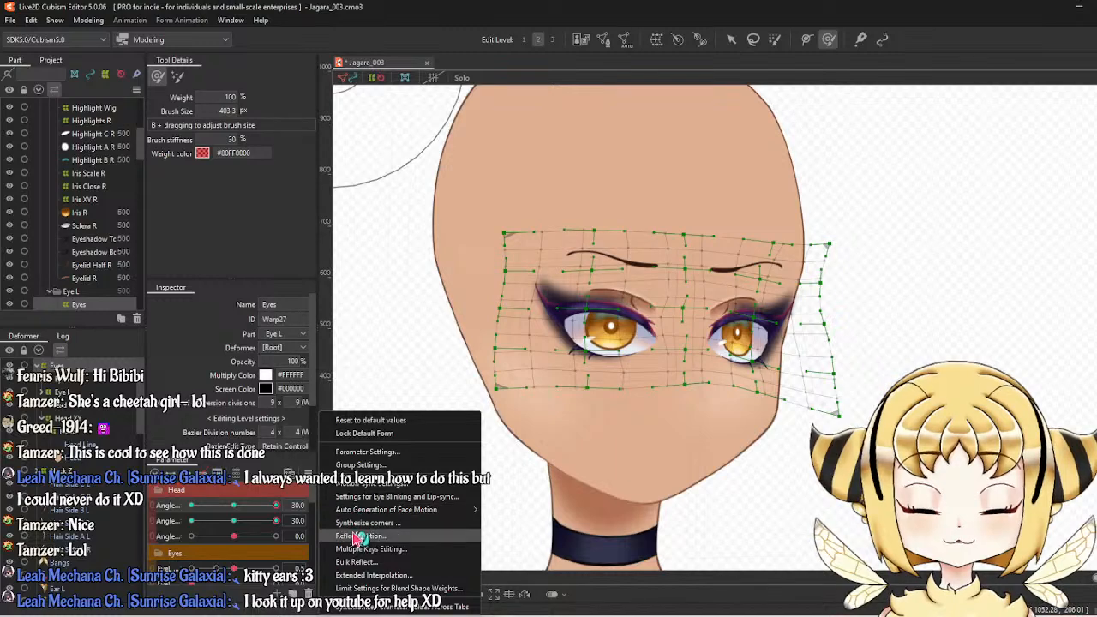
click(356, 537)
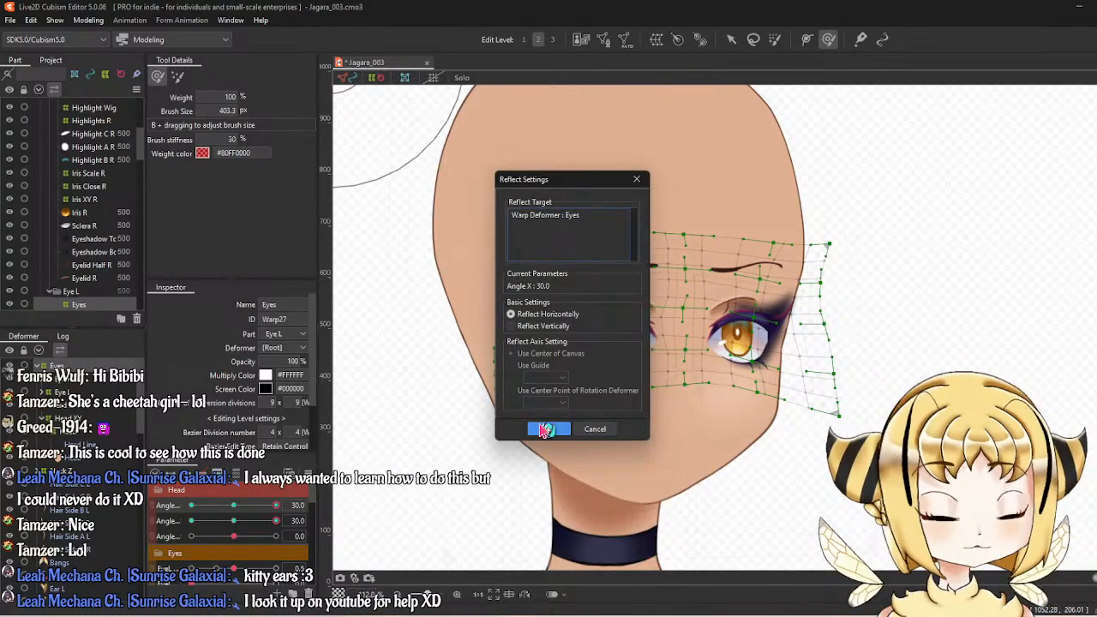
click(549, 429)
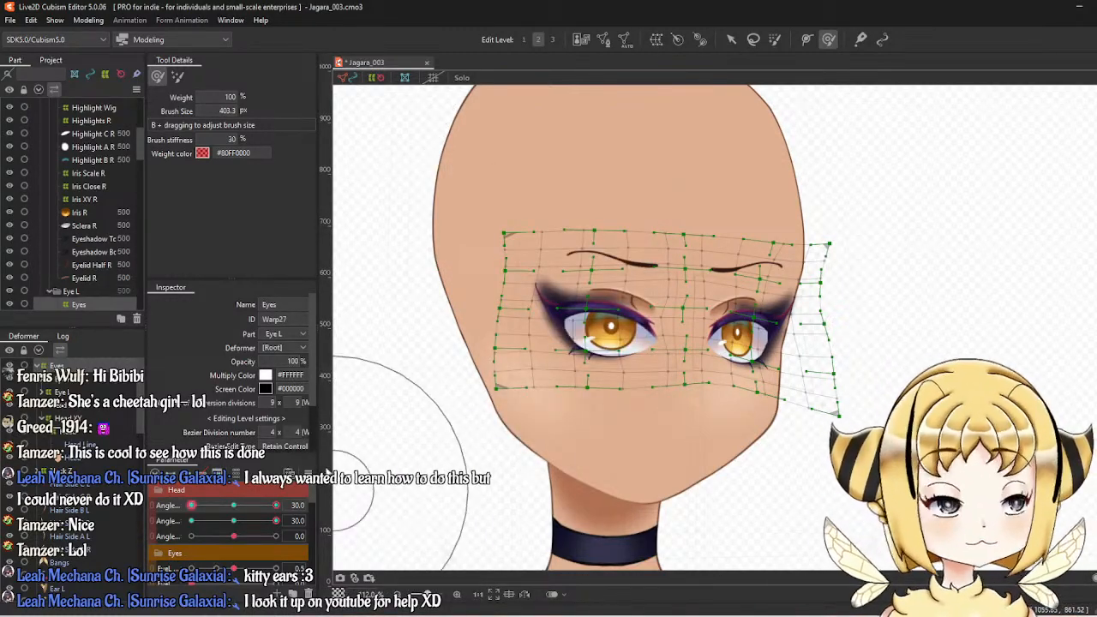
Combine Angle X and Angle Y into one grid, preview the eyes across the head turns, and return both angles to 0.
drag(221, 517, 182, 490)
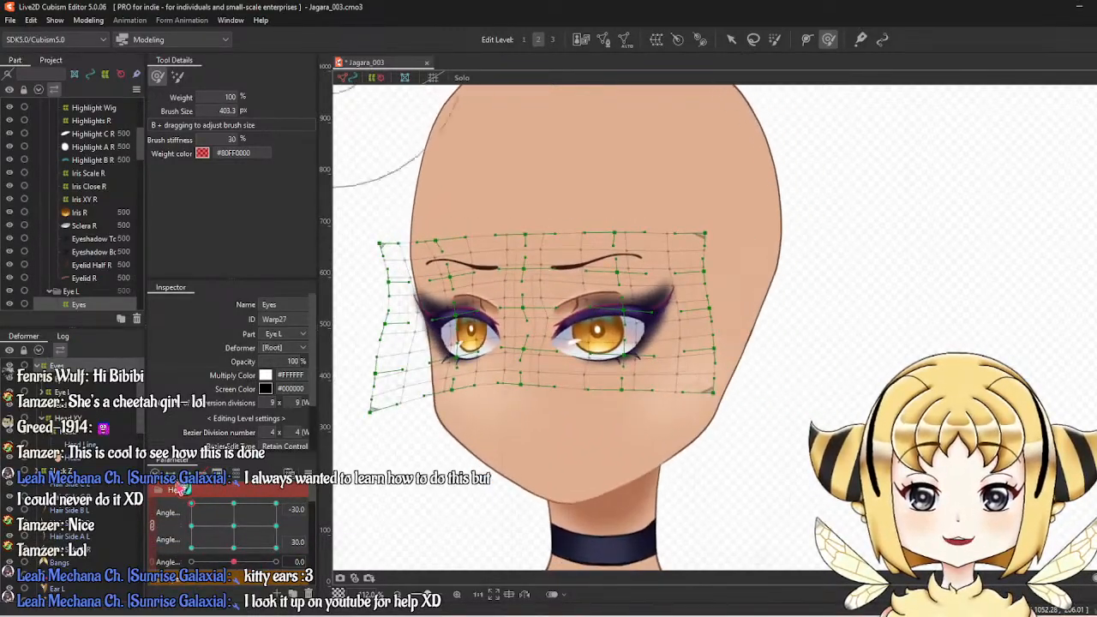
scroll(390, 391, down, 5)
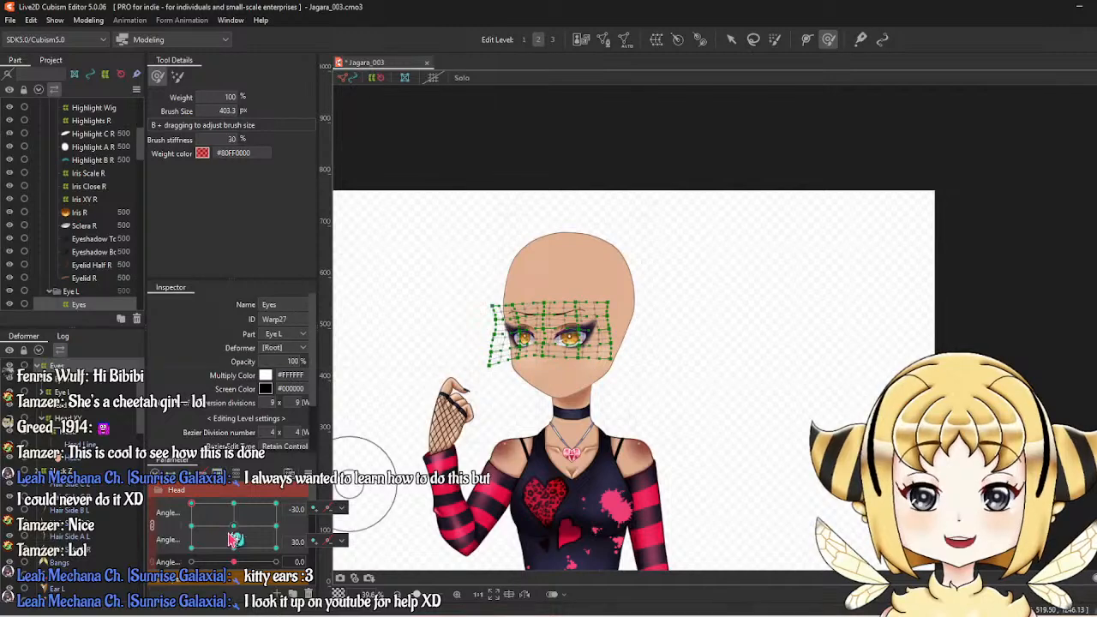
drag(244, 536, 233, 525)
Make the hidden hair, ear and Face parts visible again on the model.
scroll(47, 223, up, 5)
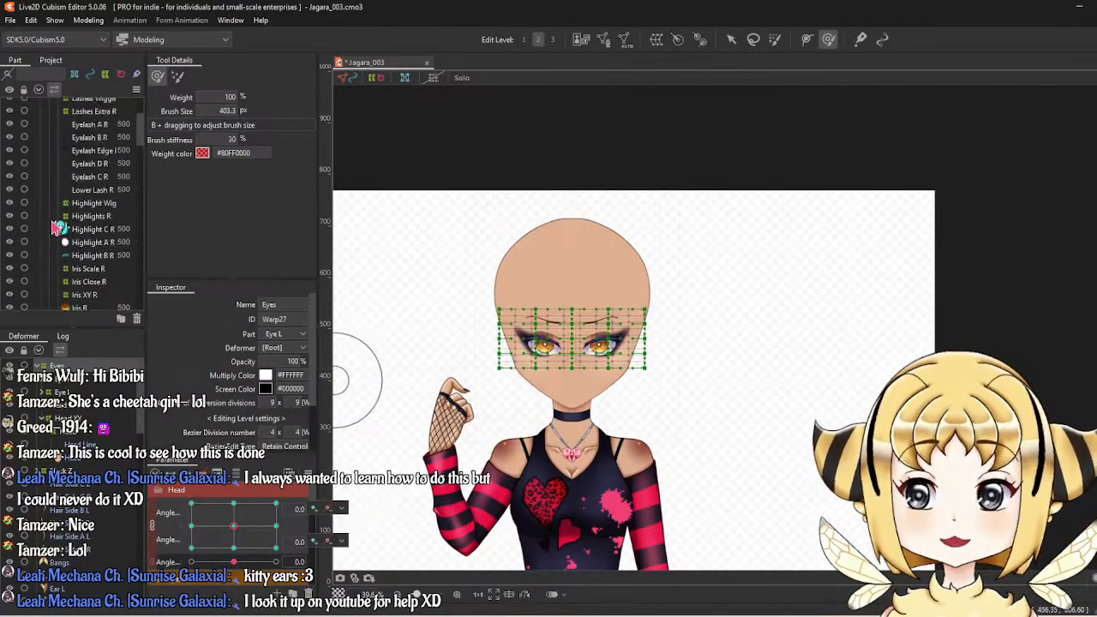
click(10, 105)
scroll(52, 206, down, 10)
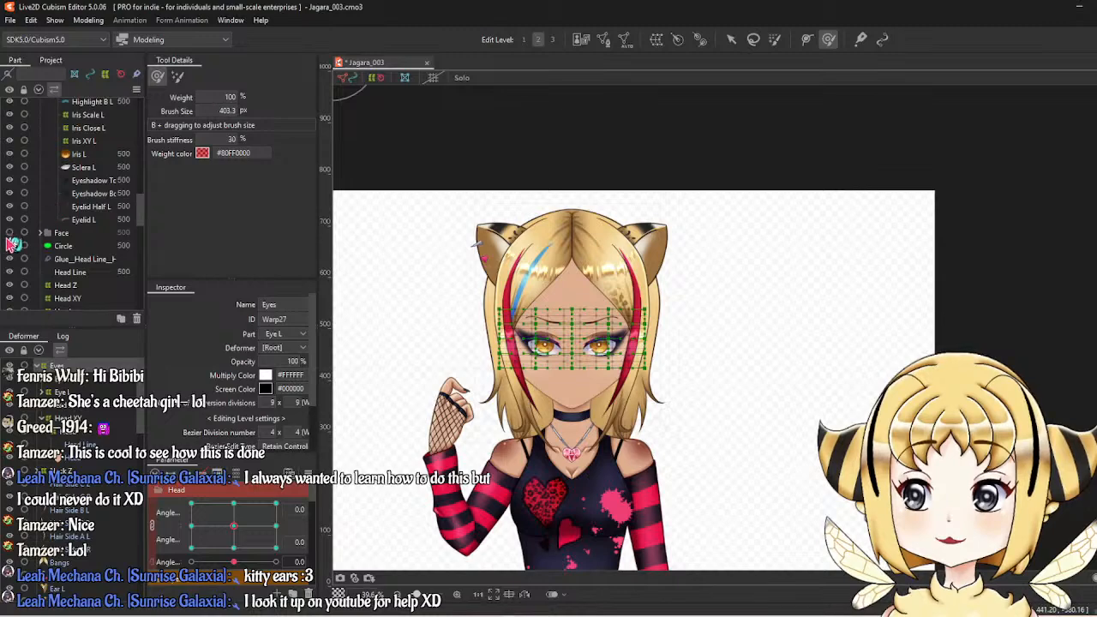
mouse_move(572, 377)
mouse_down()
mouse_move(630, 362)
mouse_move(660, 313)
mouse_up()
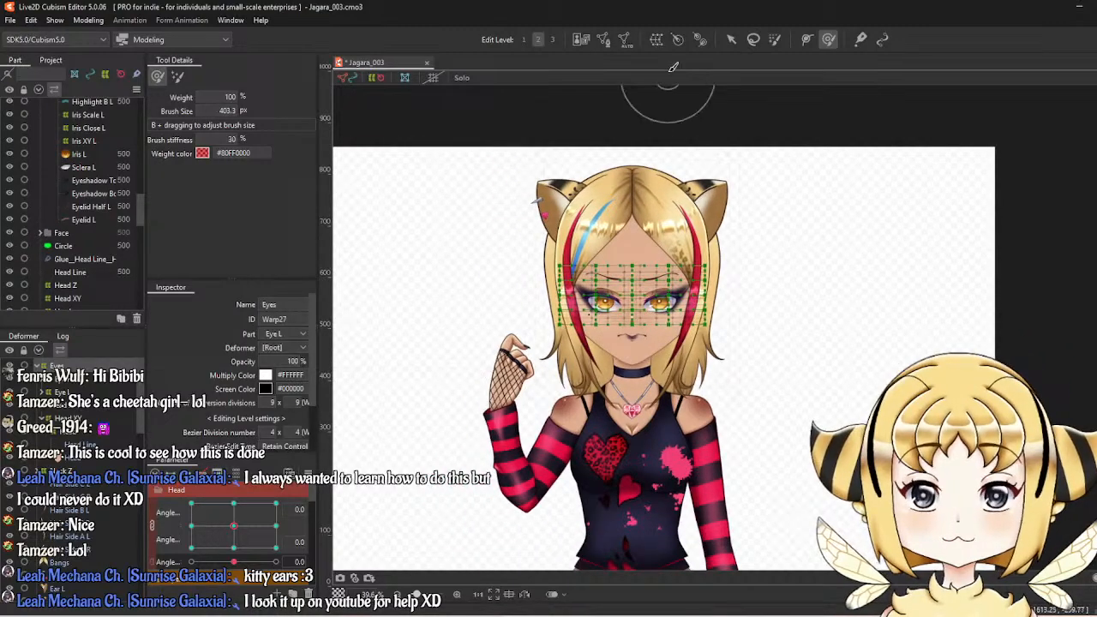
Deselect the Eyes warp deformer and examine the character's full figure and face in the neutral pose.
click(731, 39)
click(966, 207)
scroll(966, 215, down, 3)
scroll(822, 343, up, 2)
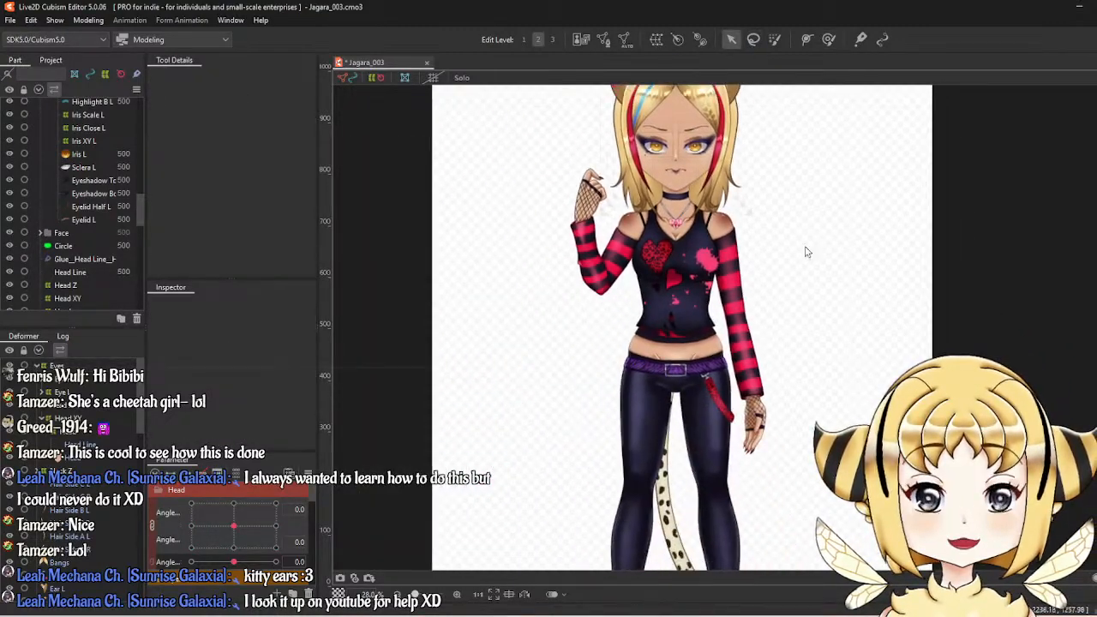
scroll(808, 270, down, 2)
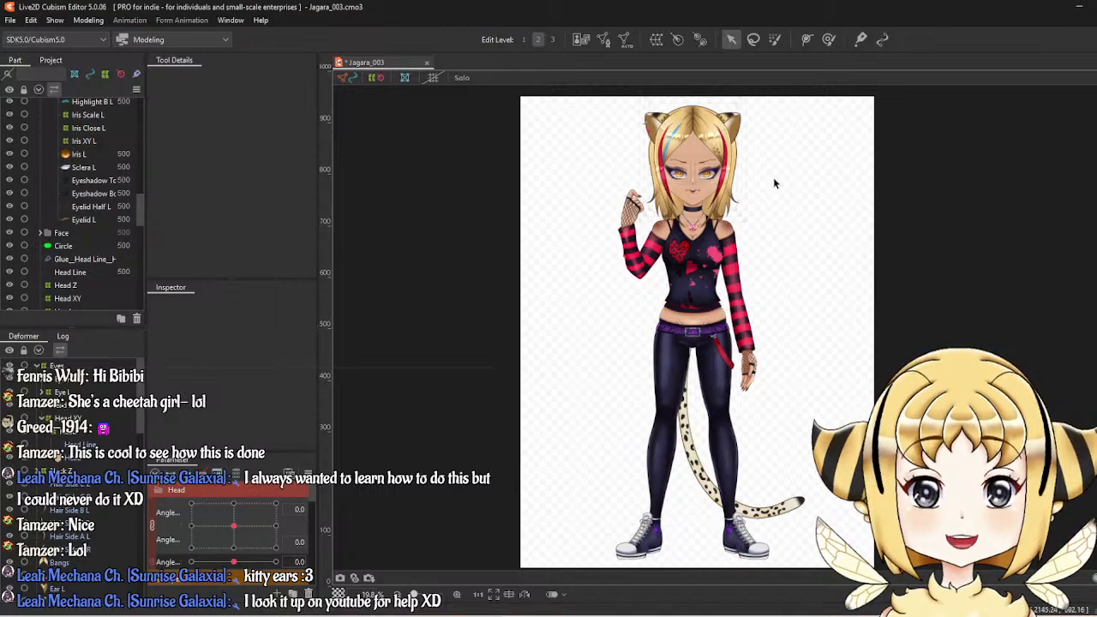
scroll(773, 182, up, 3)
scroll(803, 274, up, 2)
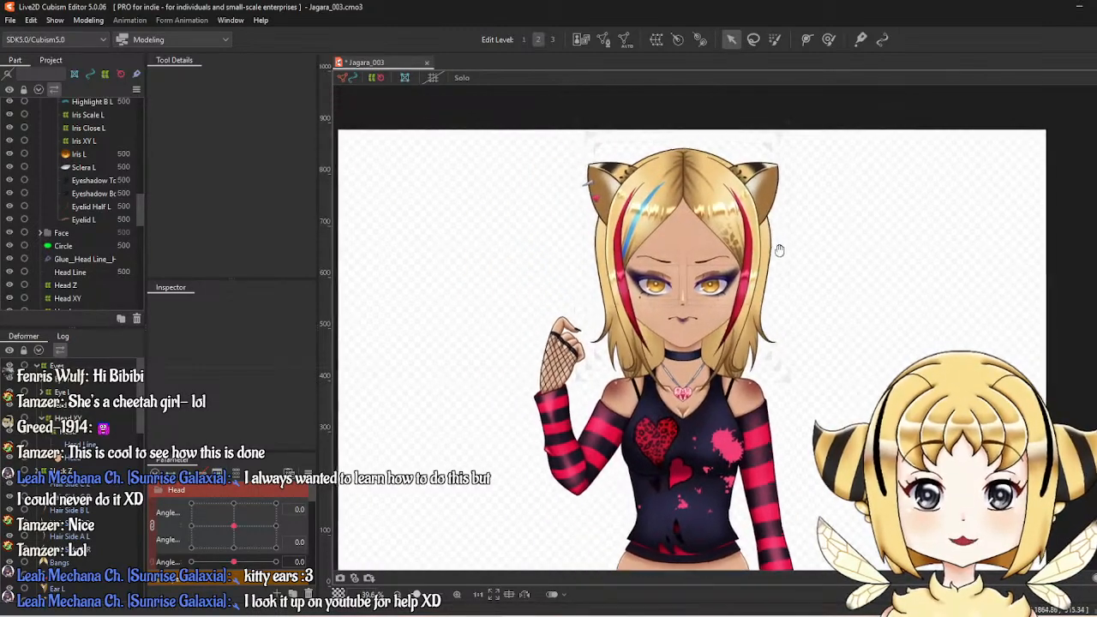
drag(779, 249, 797, 244)
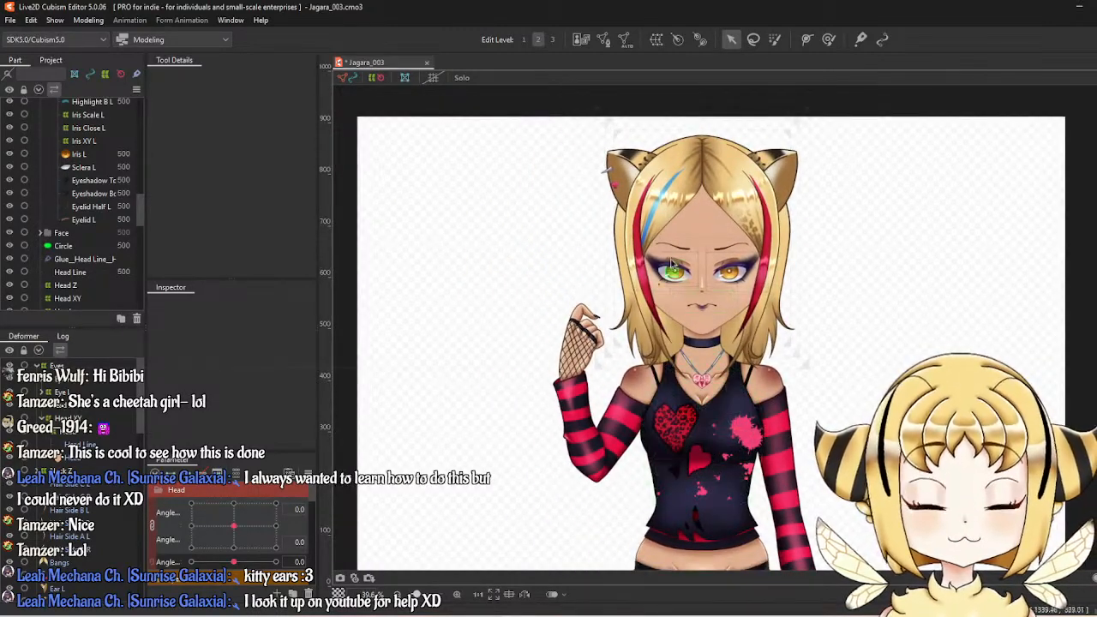